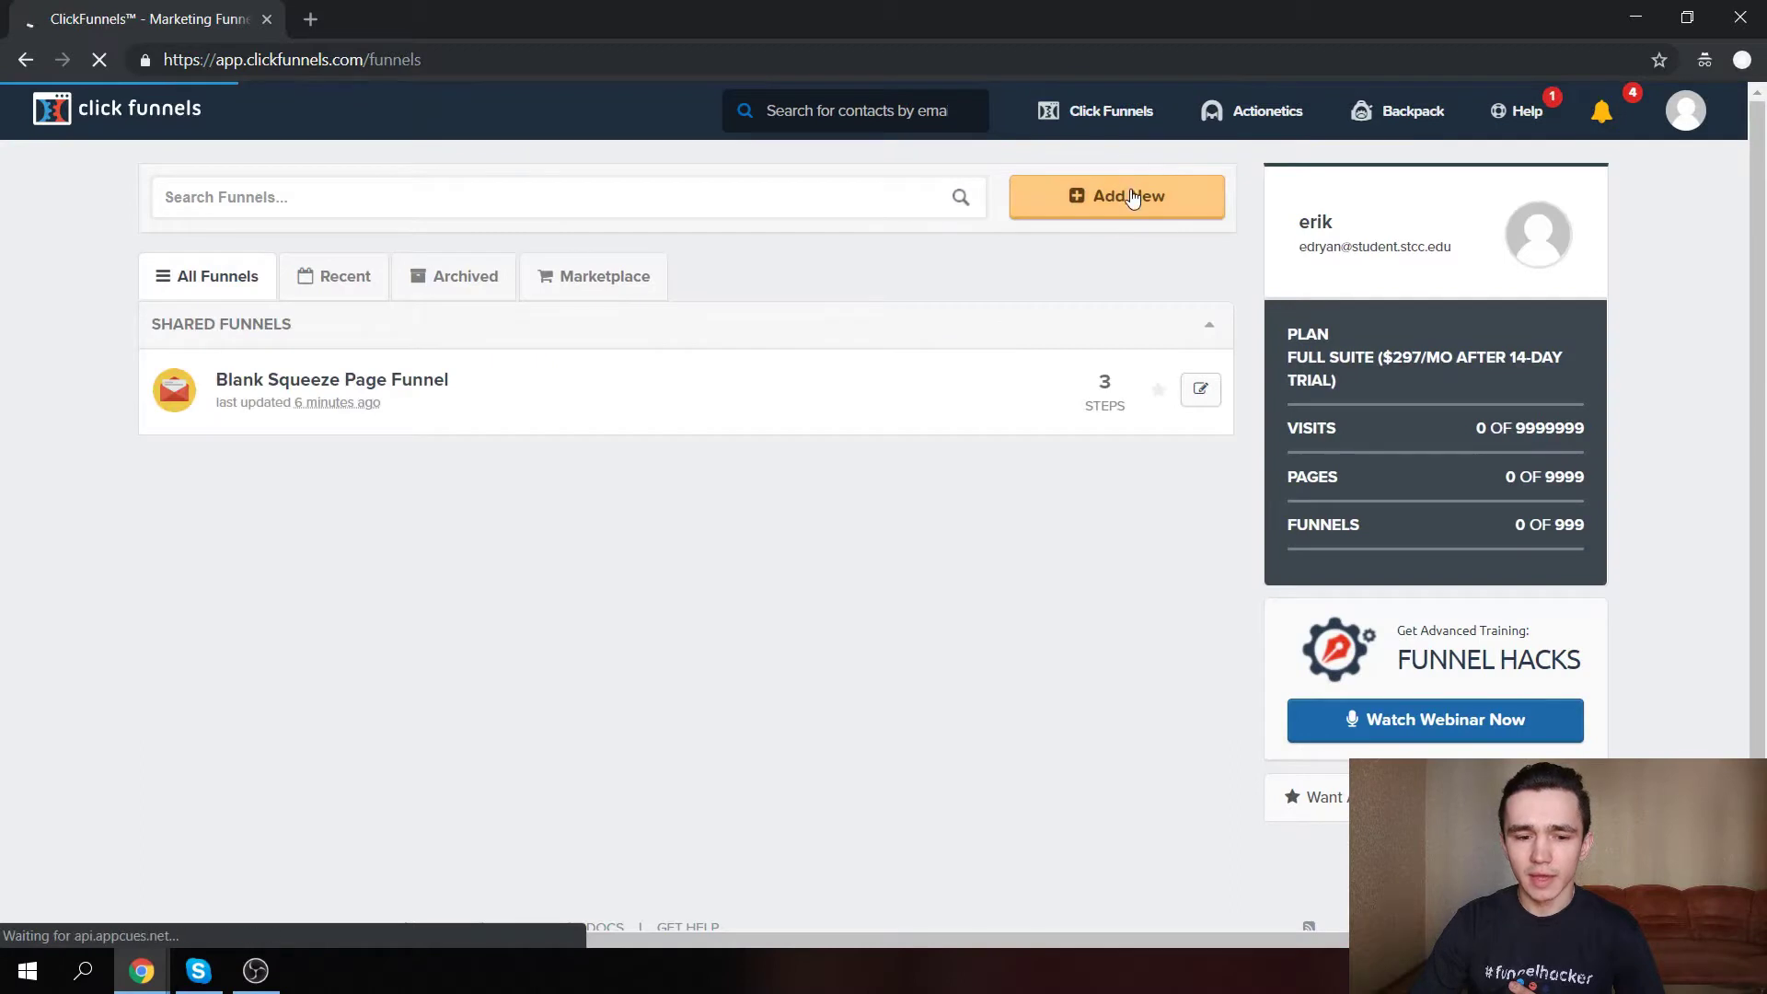
Start a new funnel in the Classic Funnel Builder with the Collect Emails goal and name it "Test Youtube".
click(1145, 200)
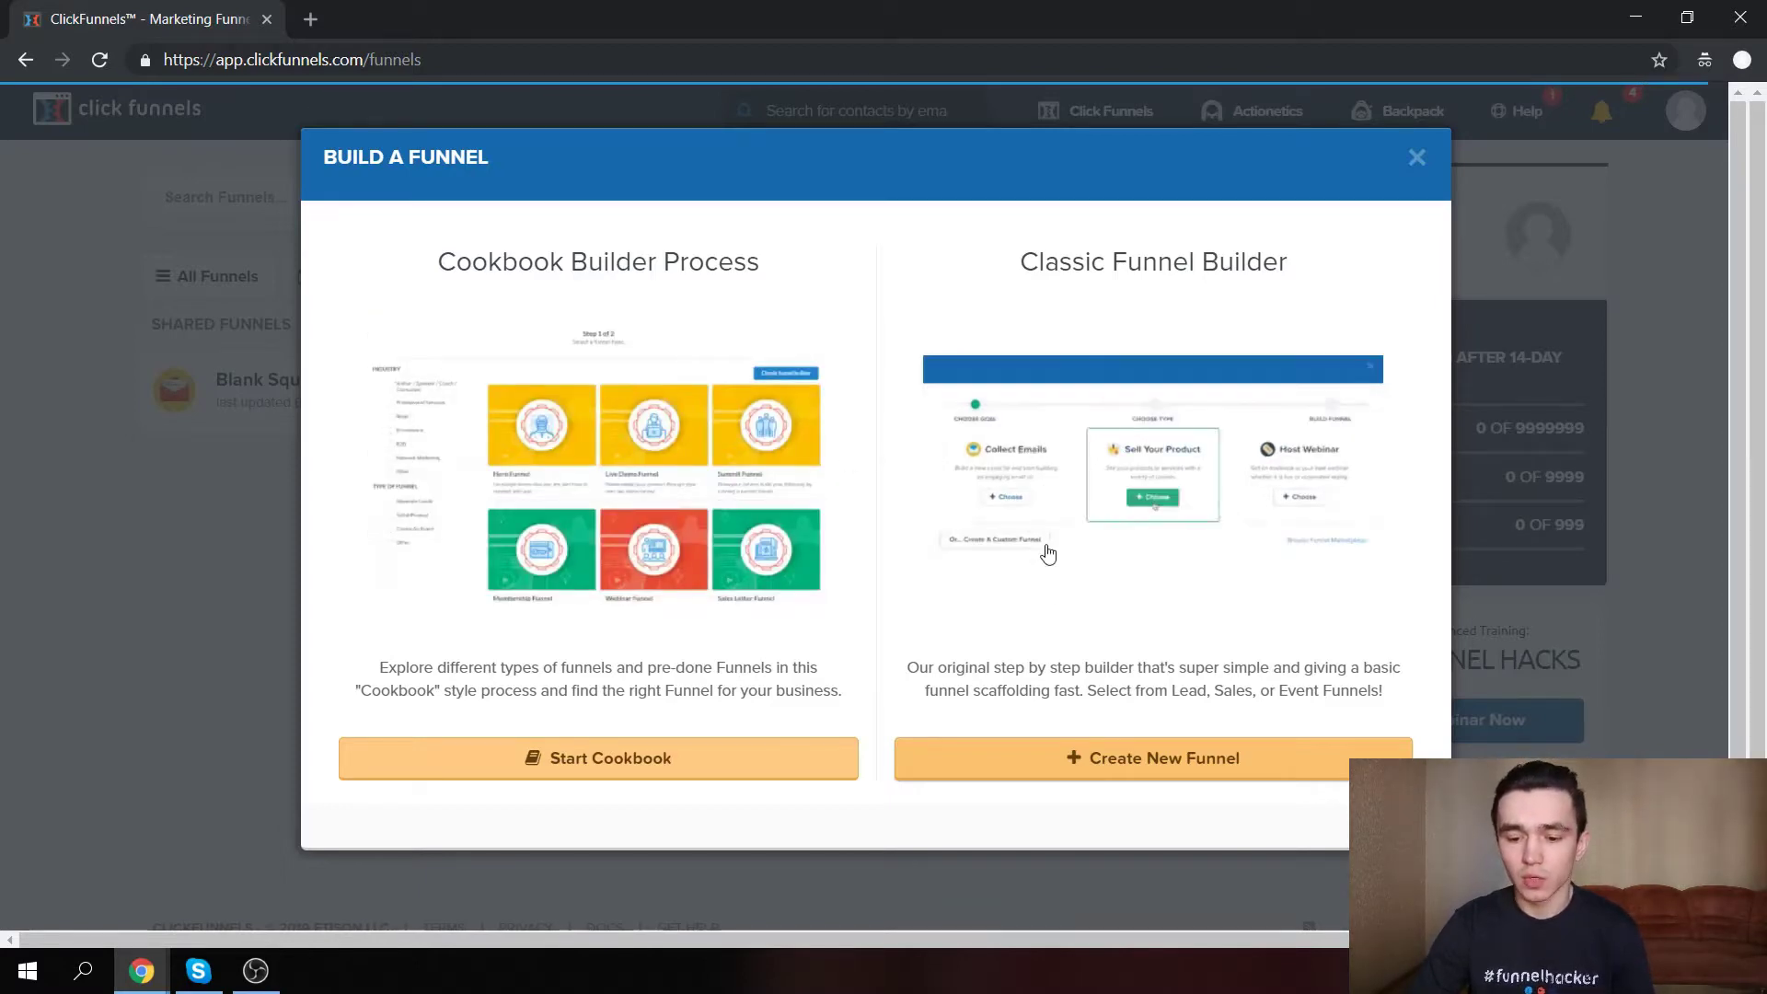
click(1108, 763)
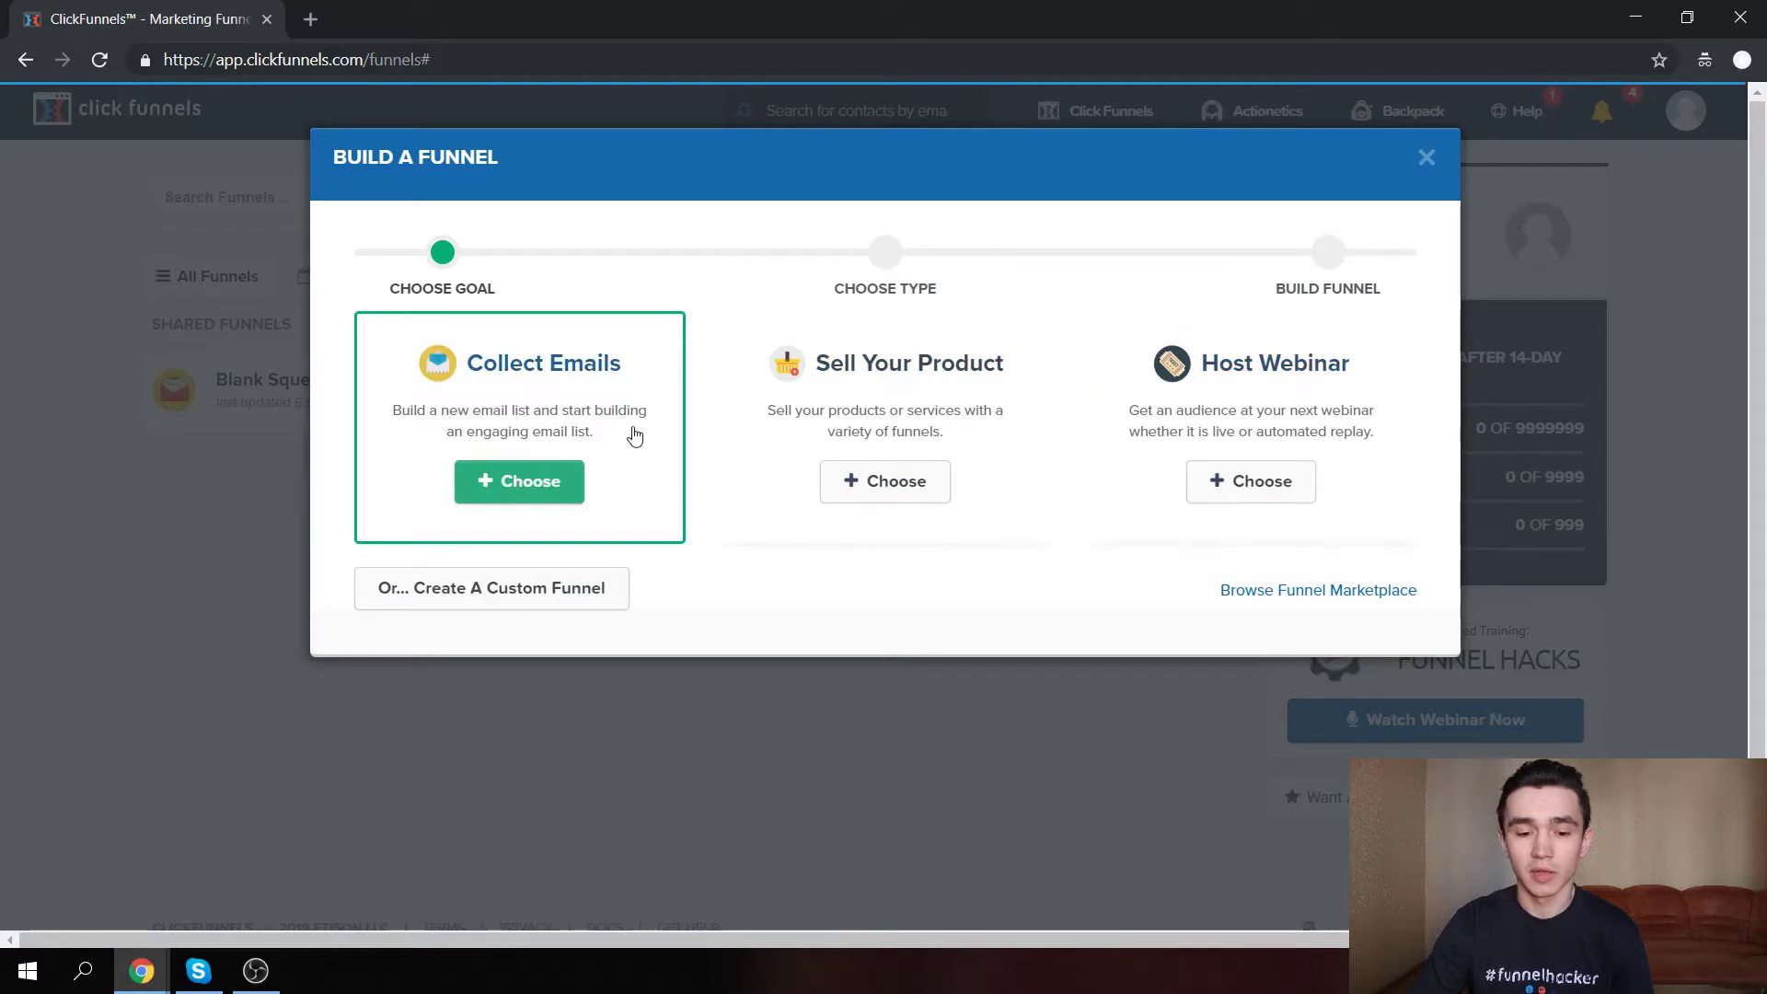
click(560, 482)
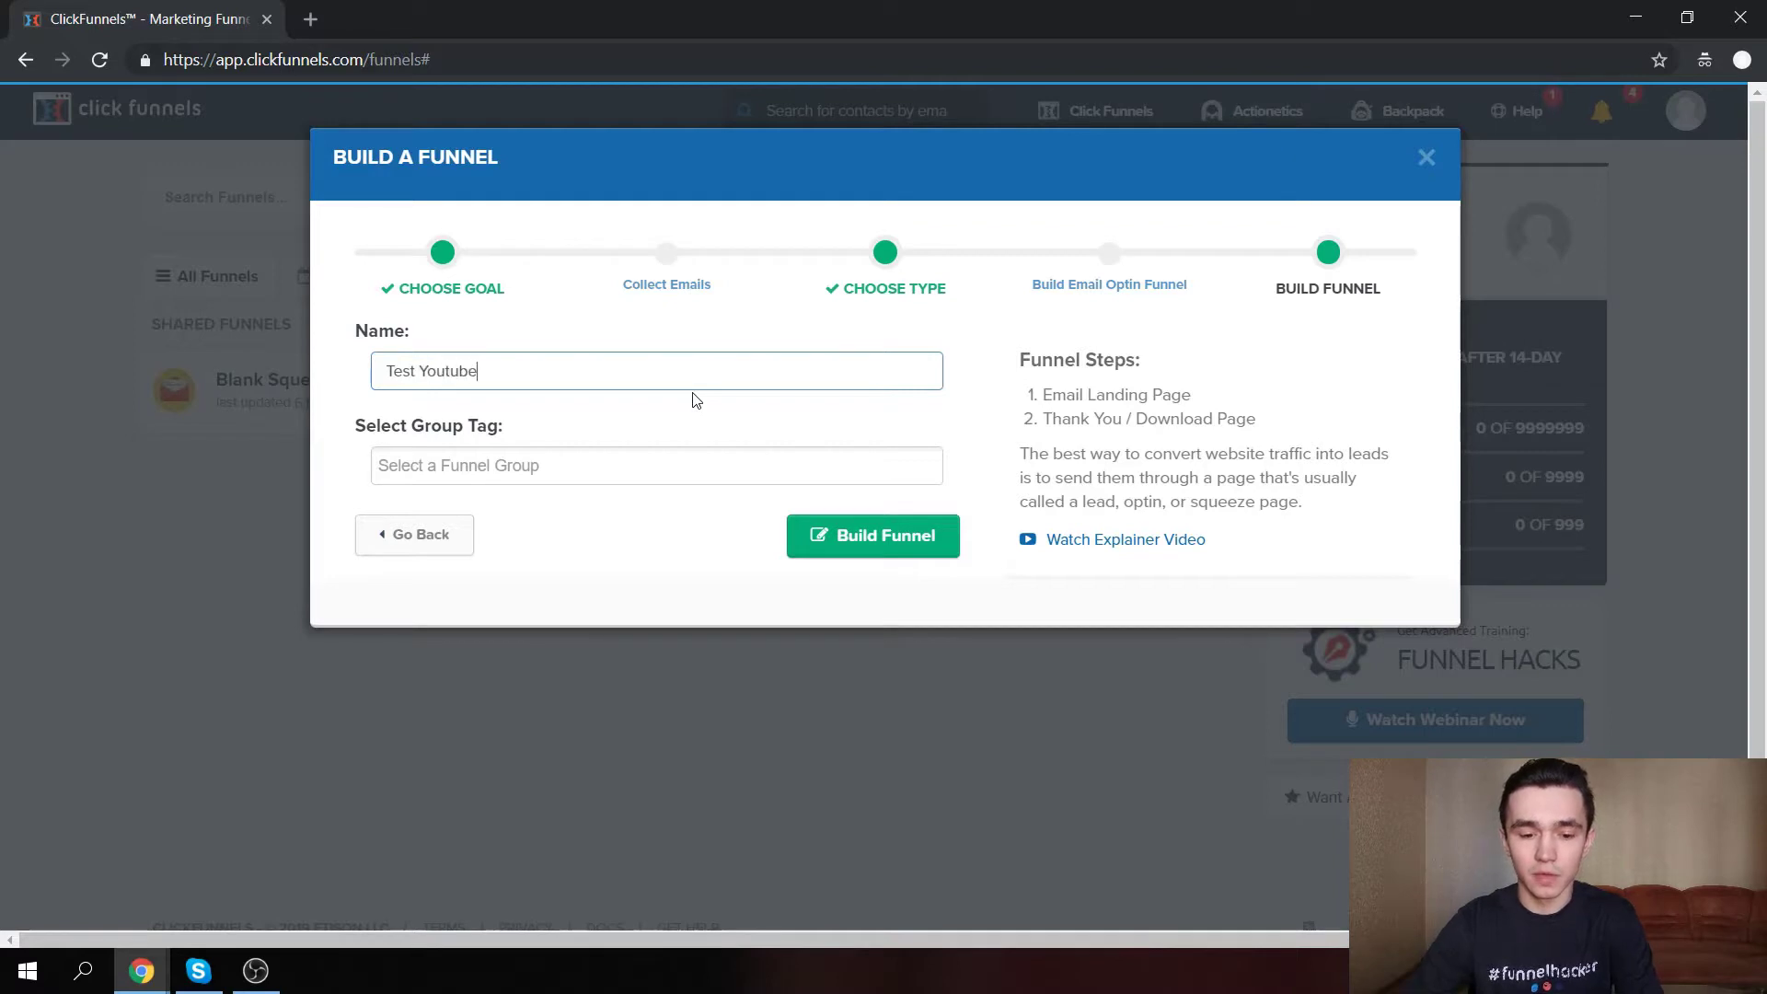
Add the group tag "#tests" to the new funnel and build it.
click(507, 468)
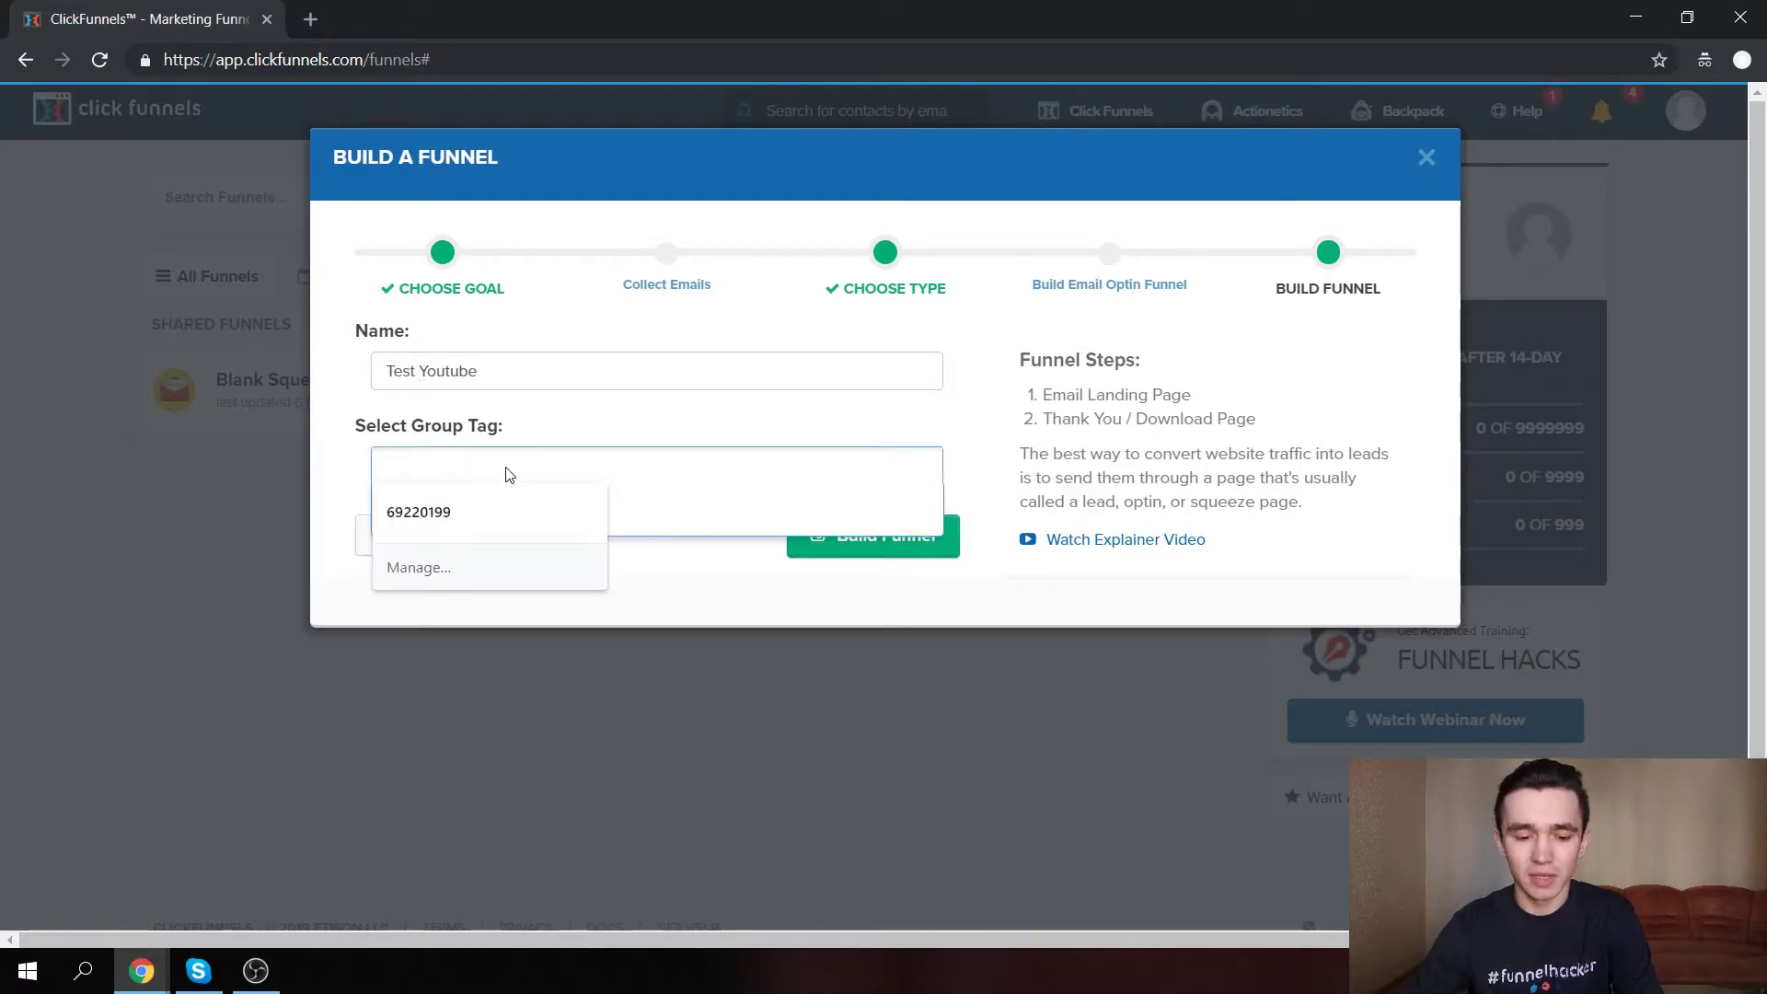
text(@)
key(BackSpace)
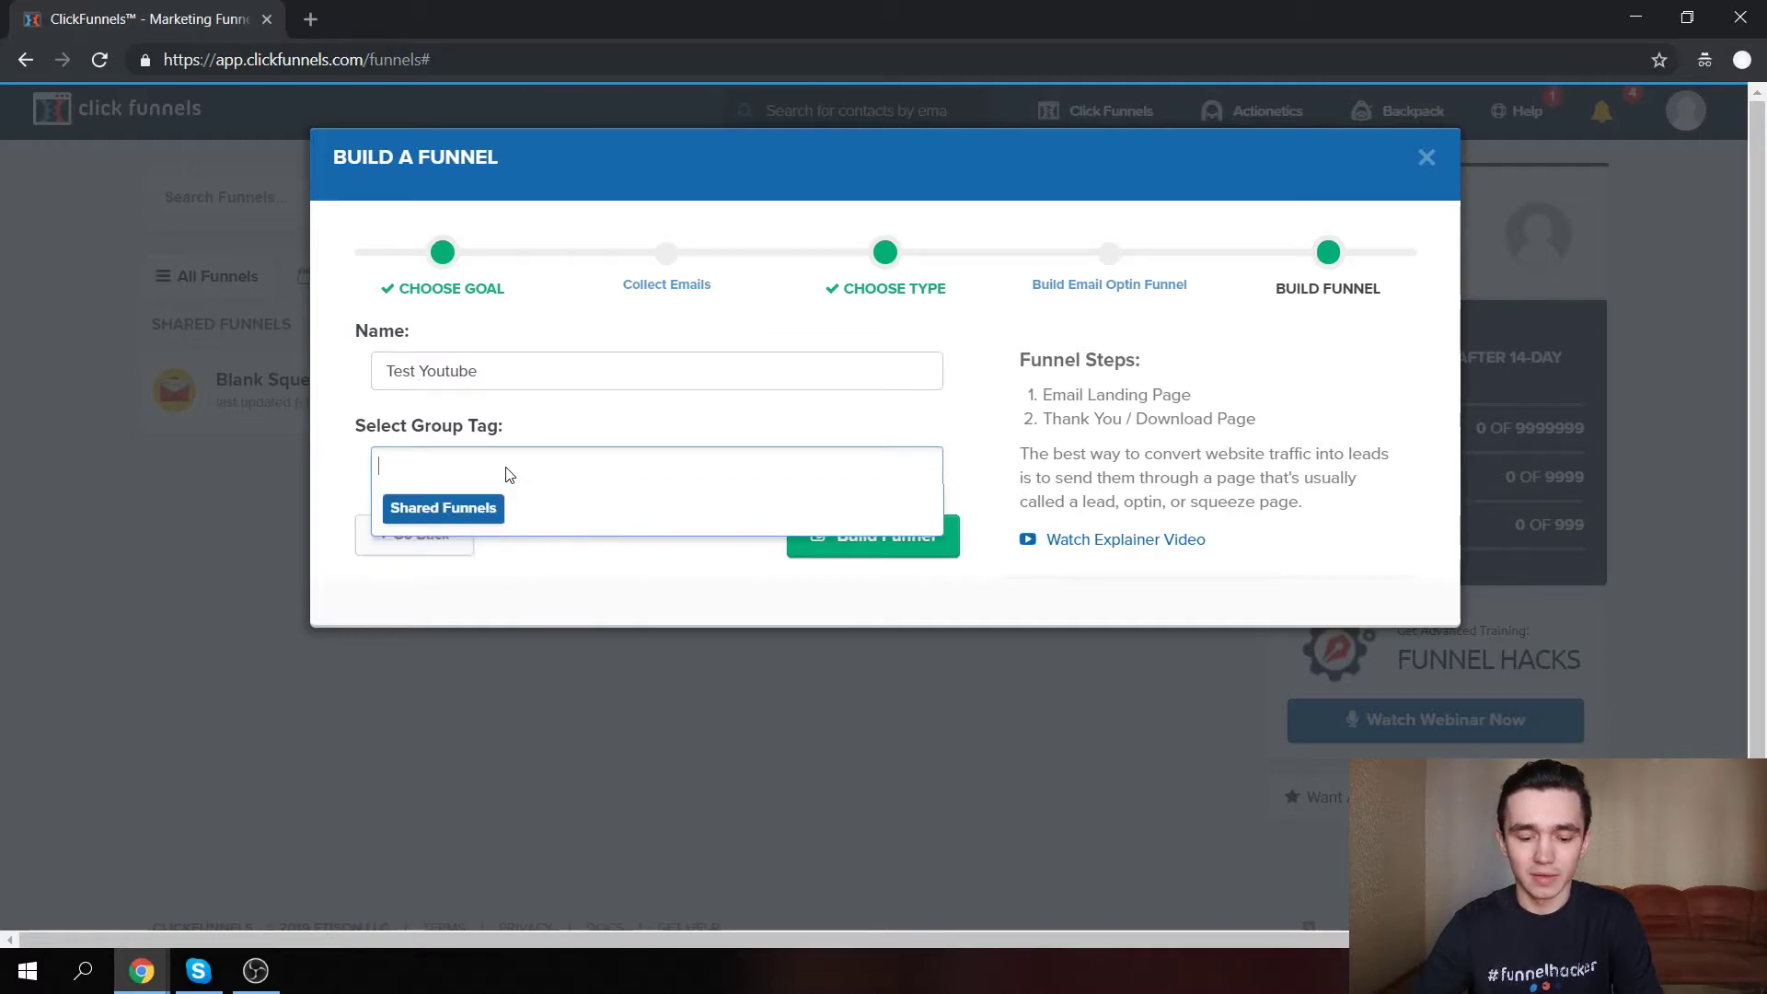
text(#)
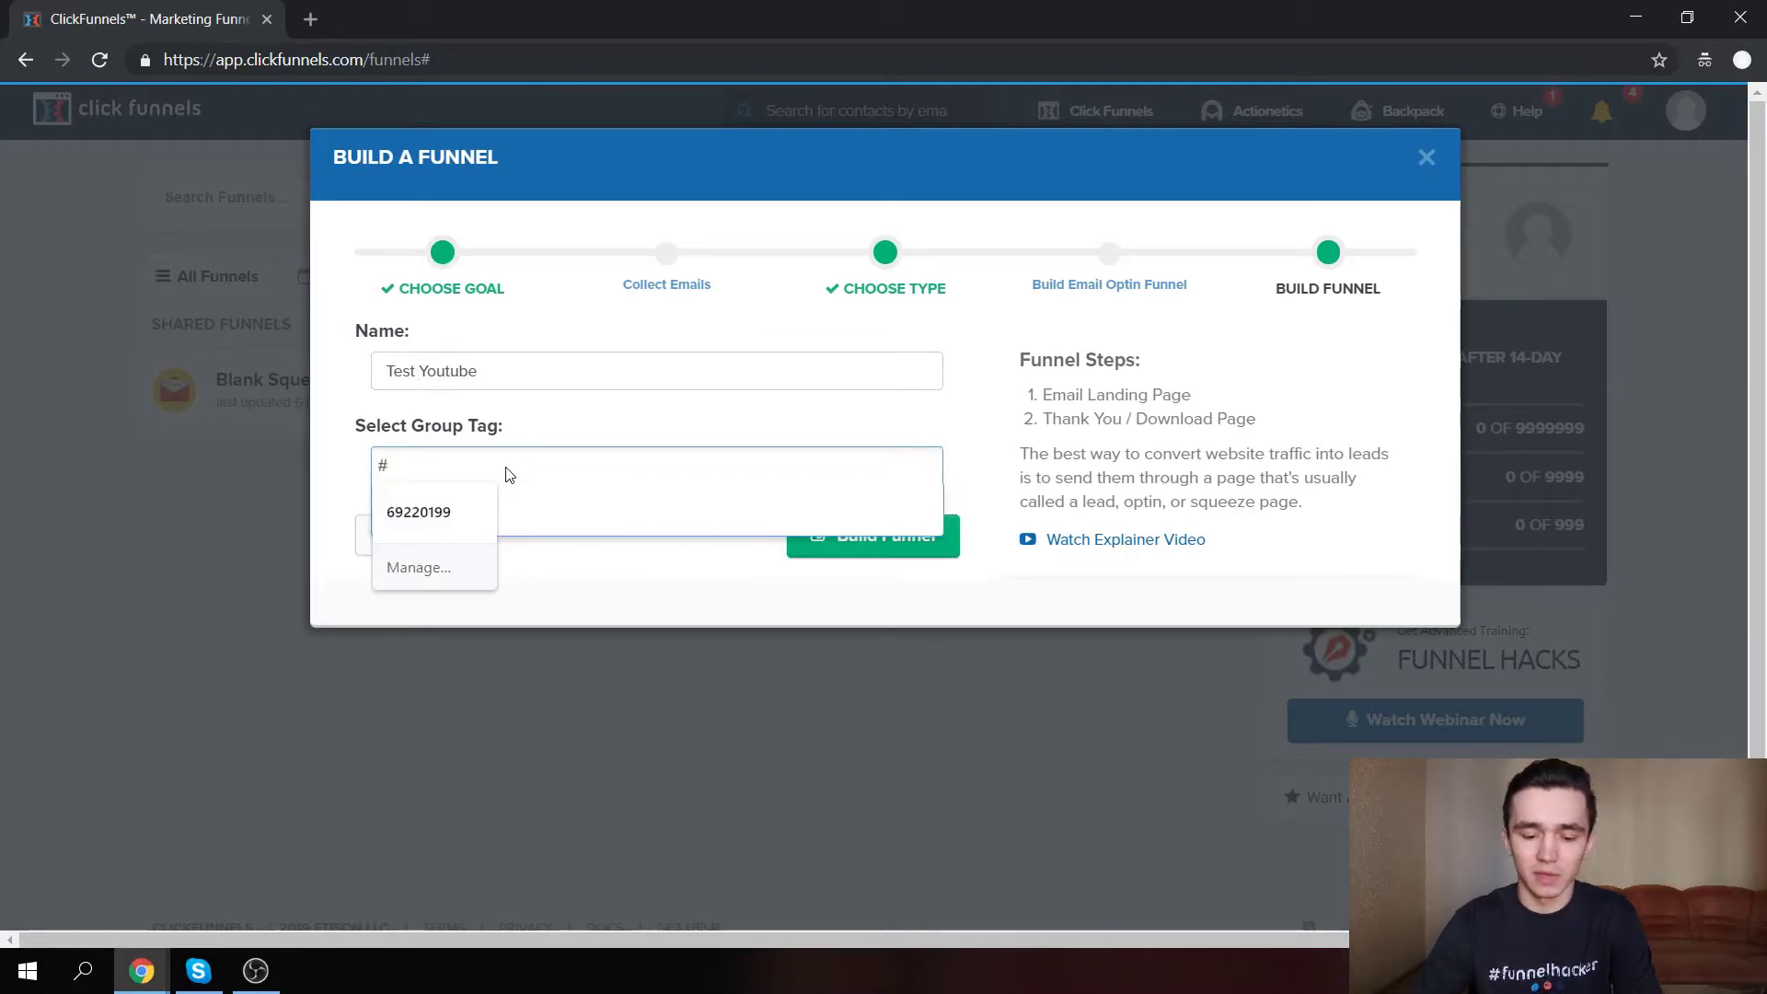
text(tests)
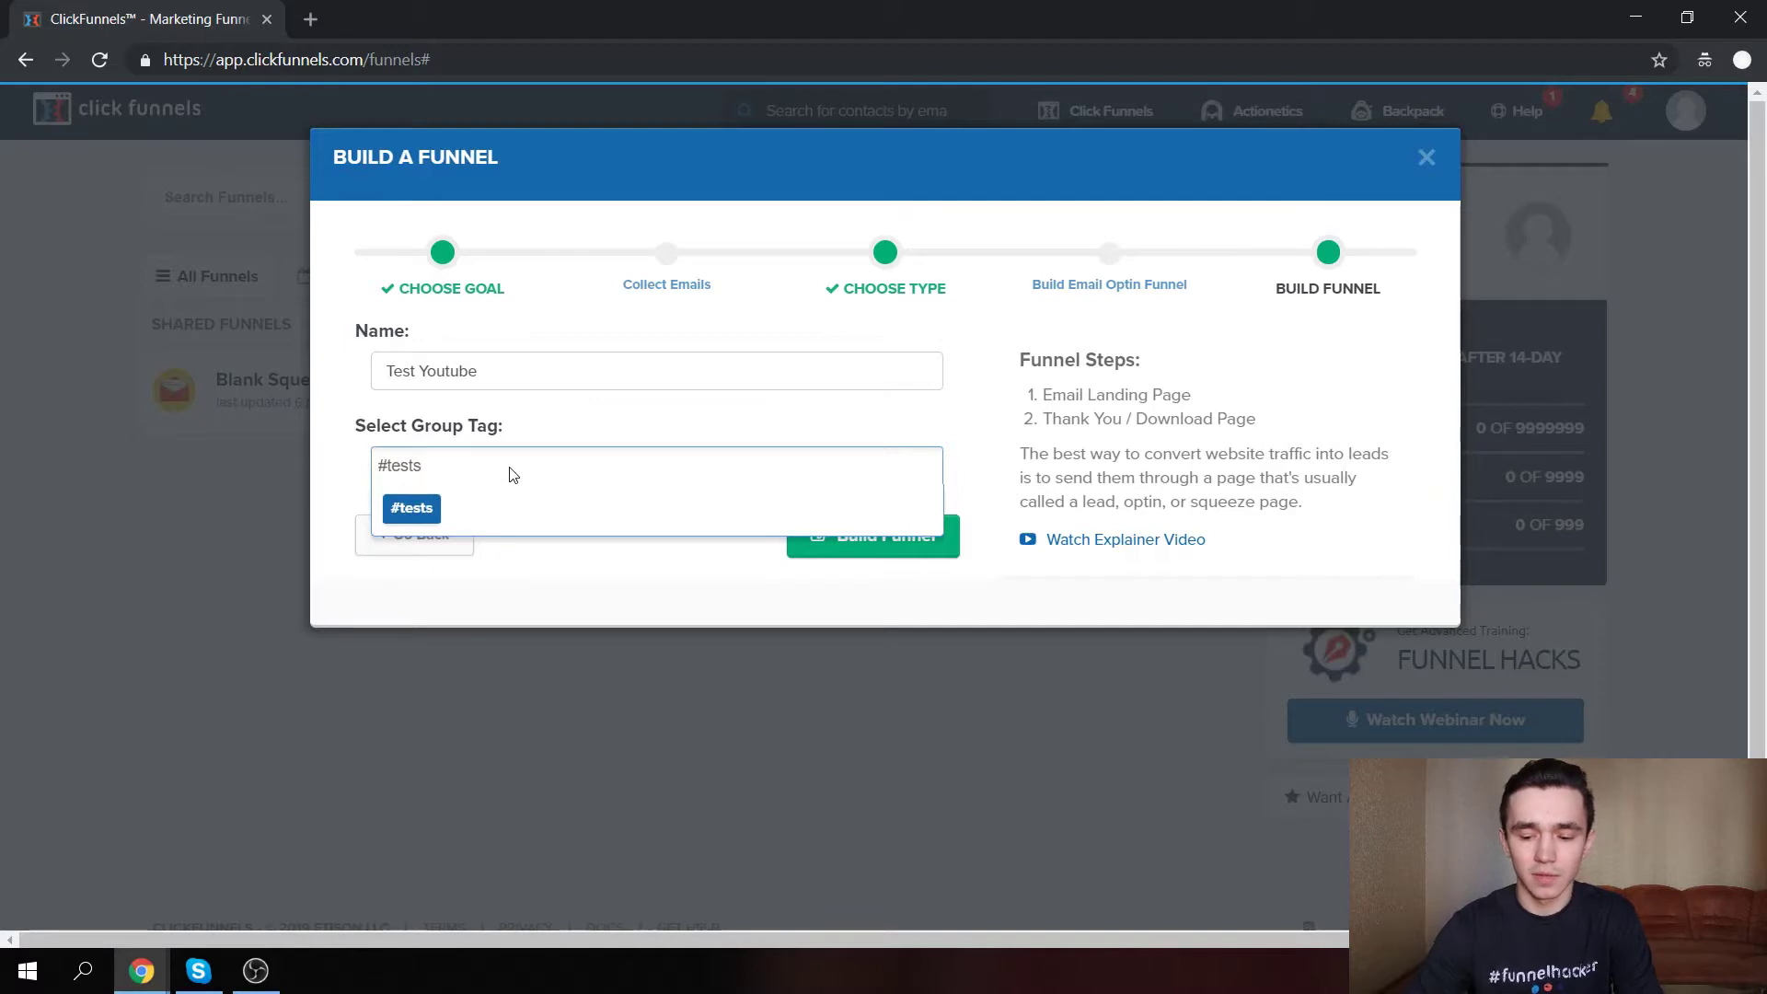
key(Return)
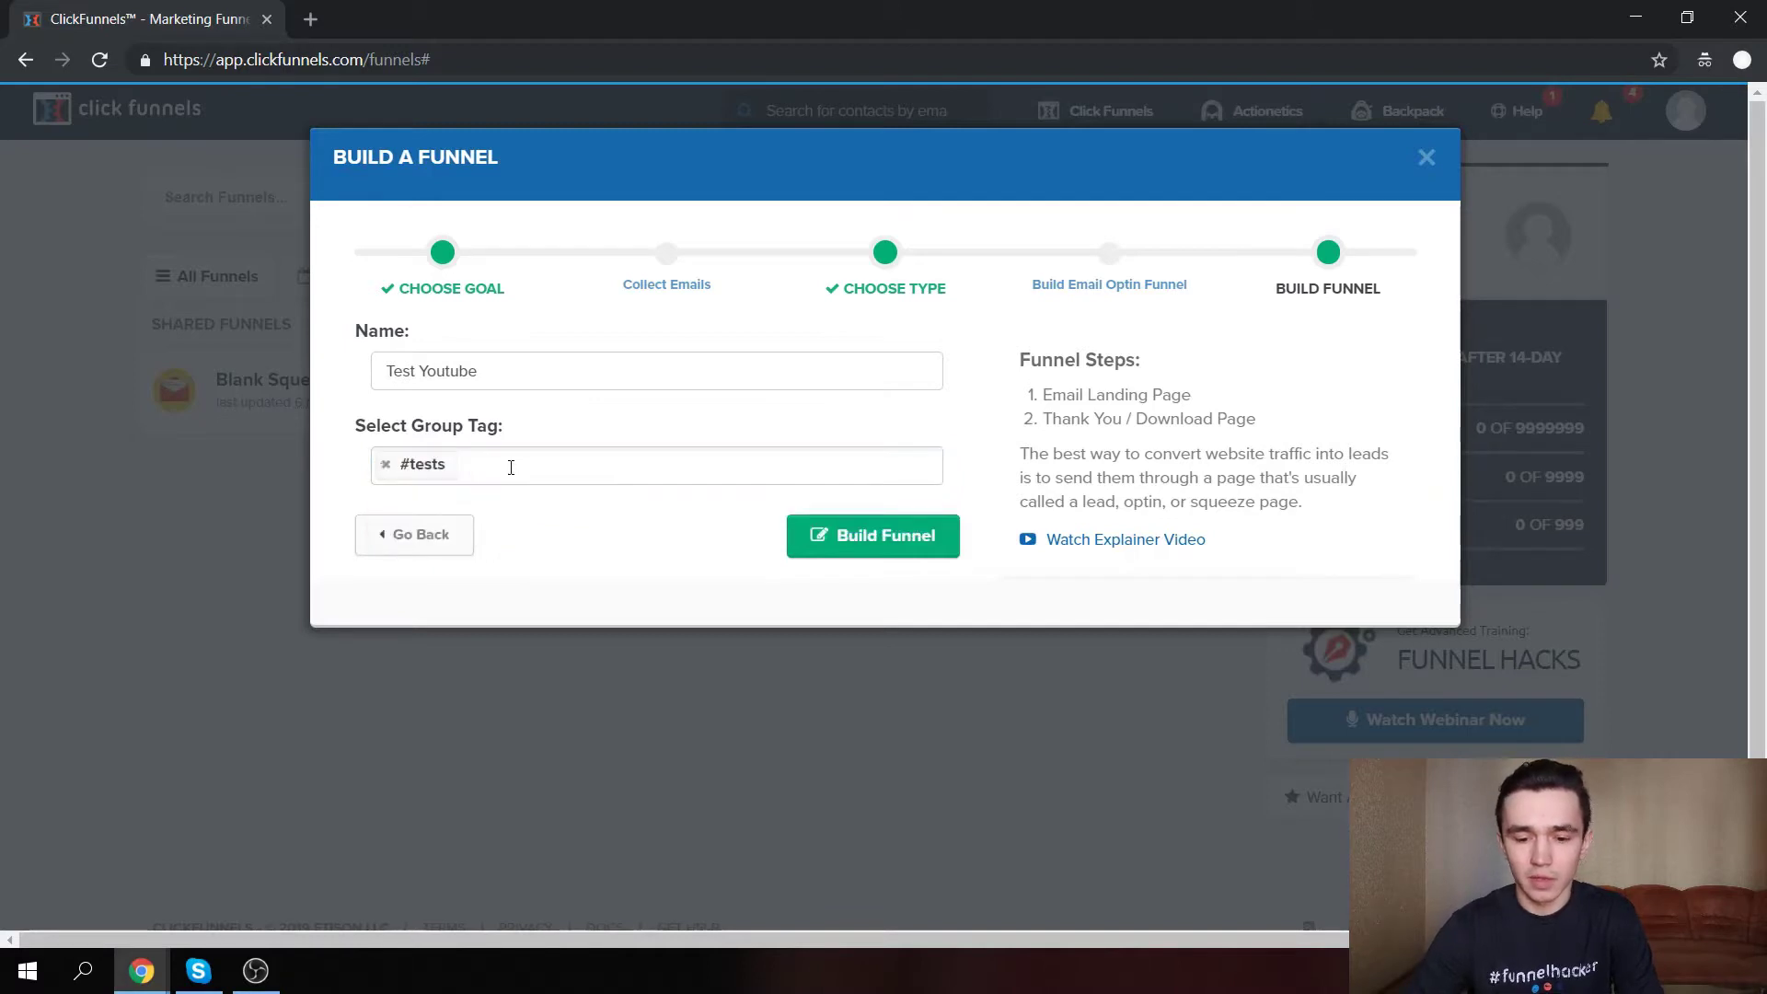
click(900, 537)
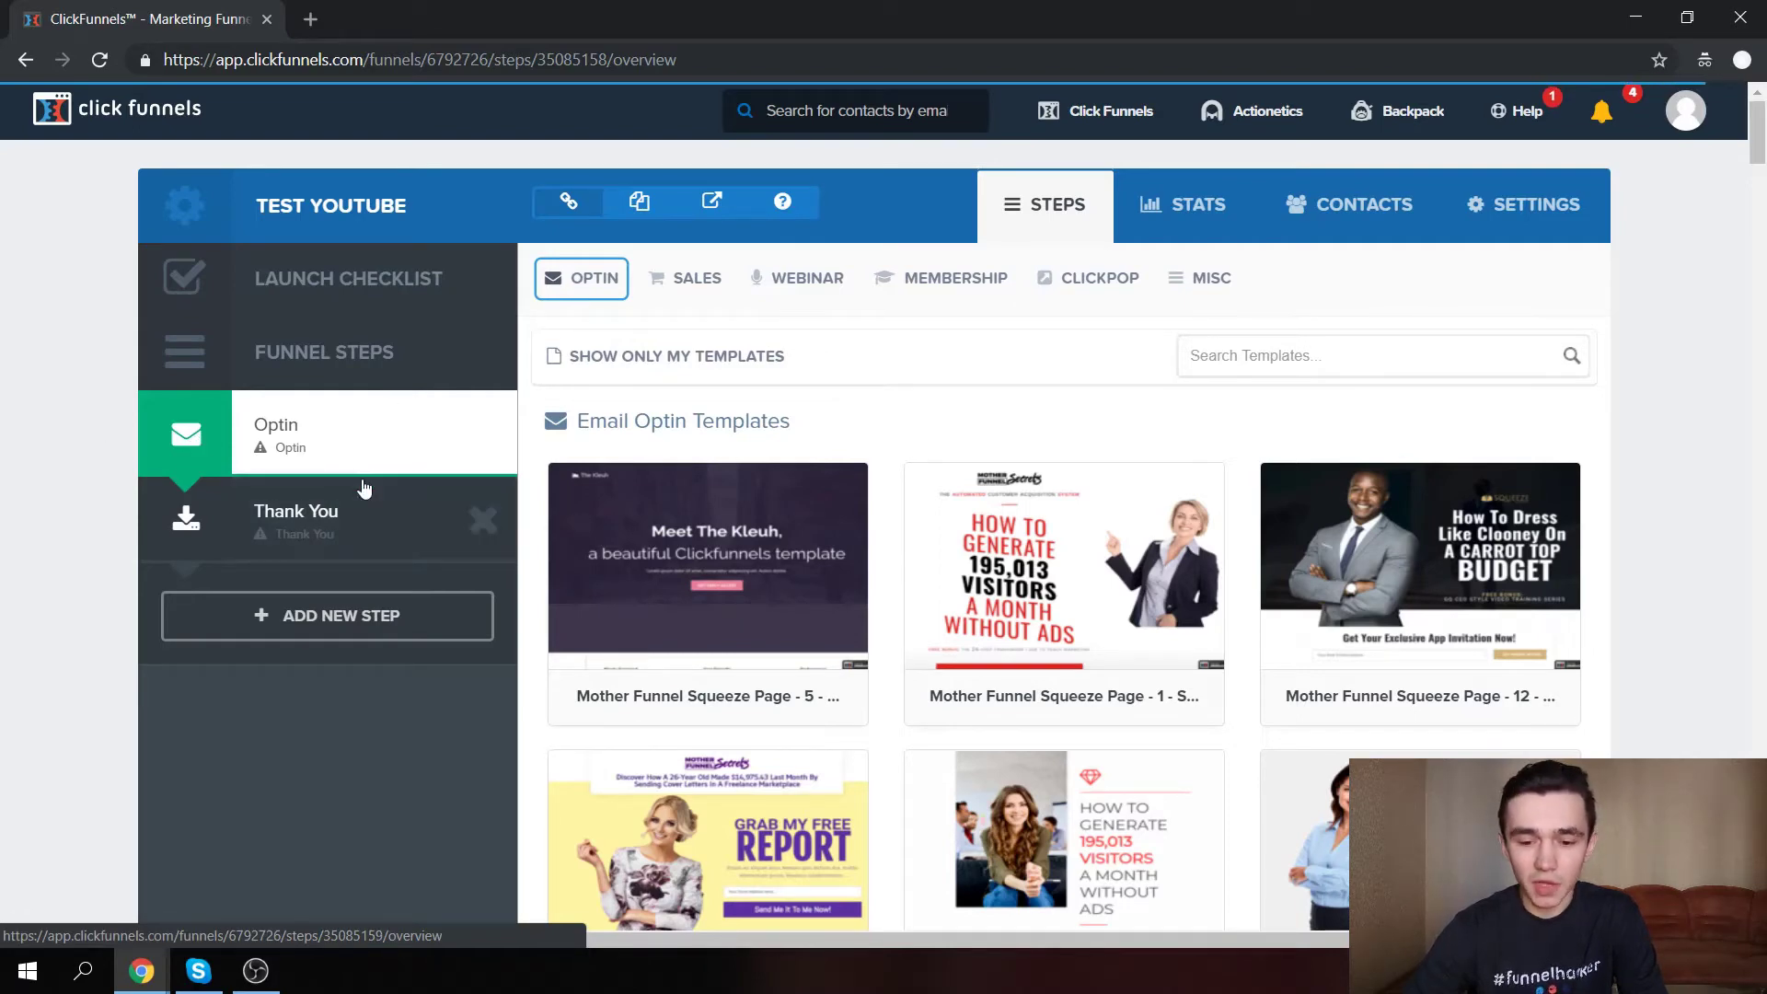
Apply the Mother Funnel Vintage Squeeze - 2 template to the Optin step and open its page for editing.
scroll(578, 450, down, 5)
scroll(578, 449, down, 2)
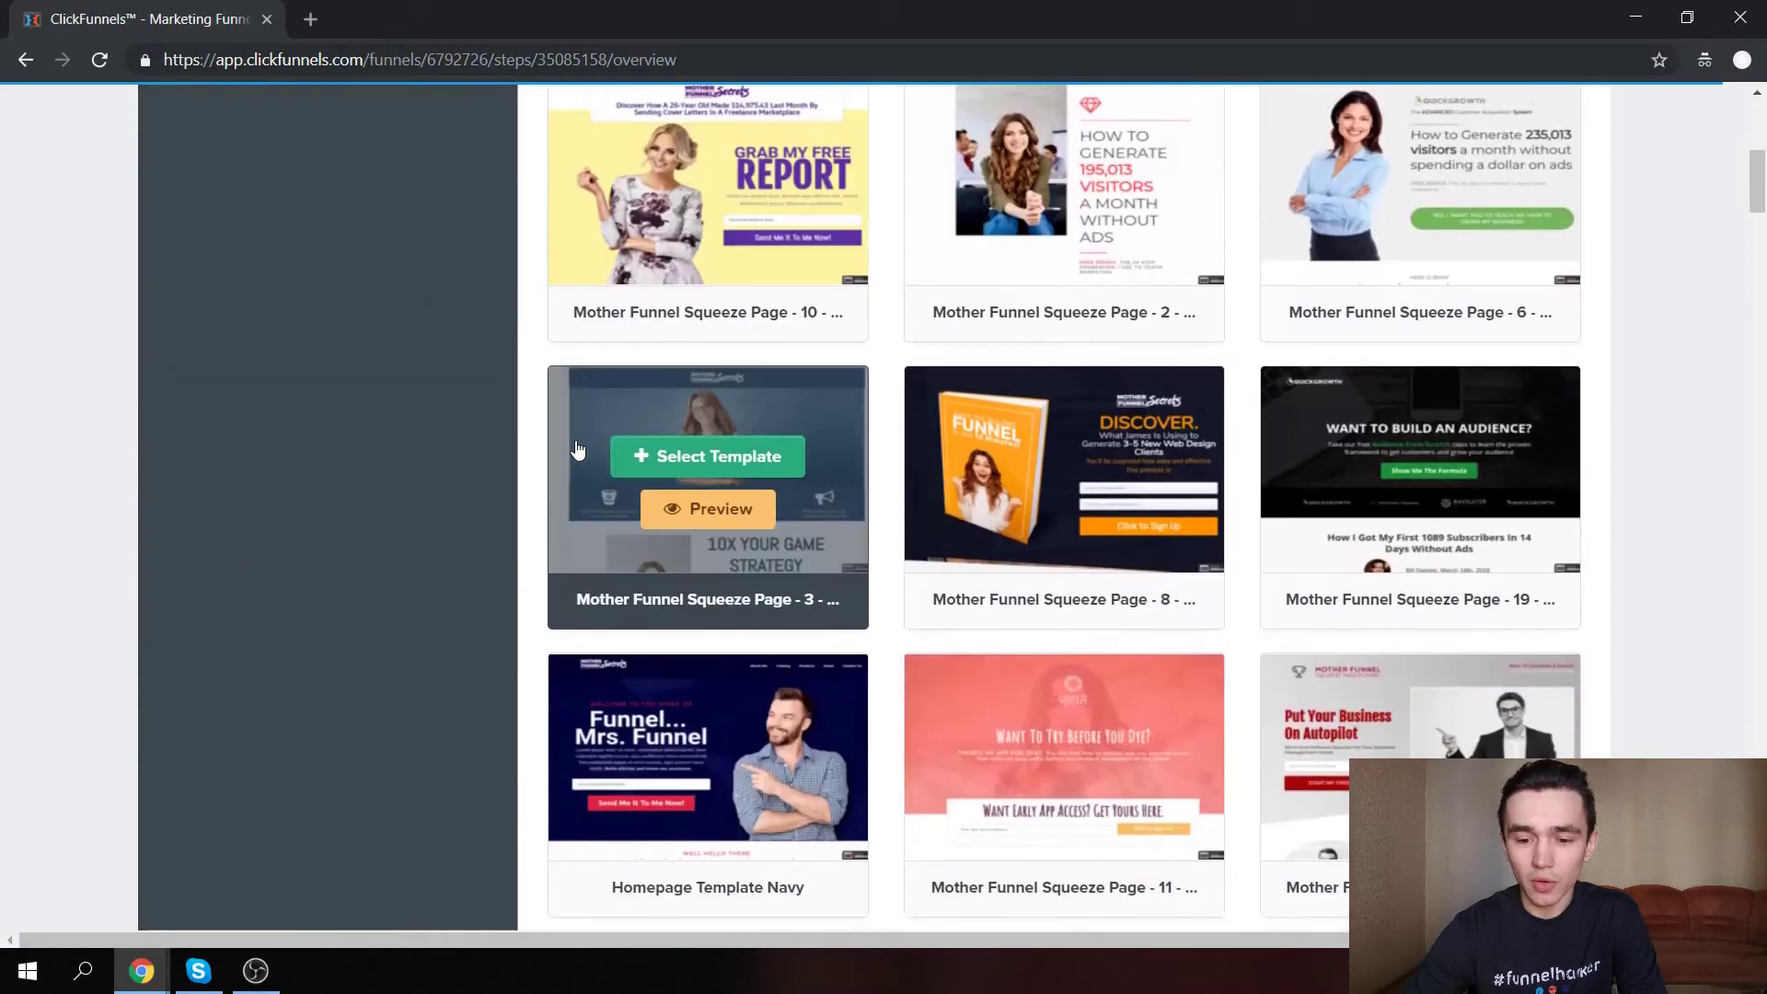
scroll(578, 449, down, 2)
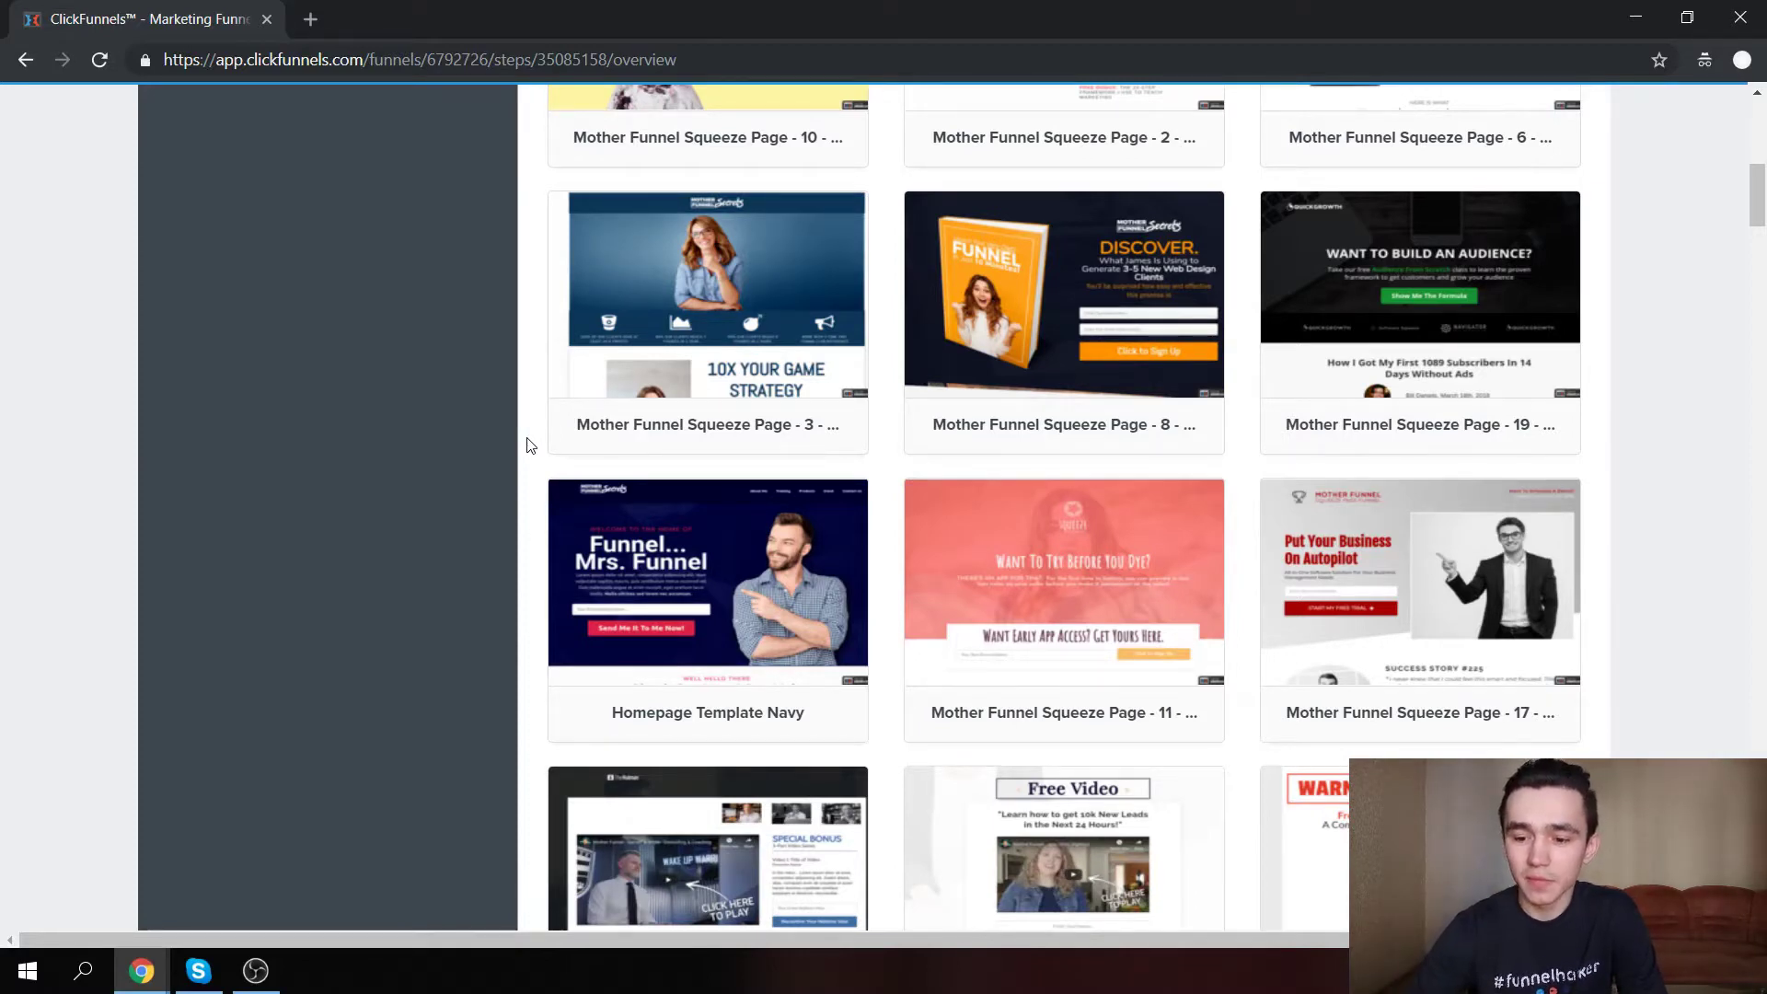
scroll(531, 446, down, 8)
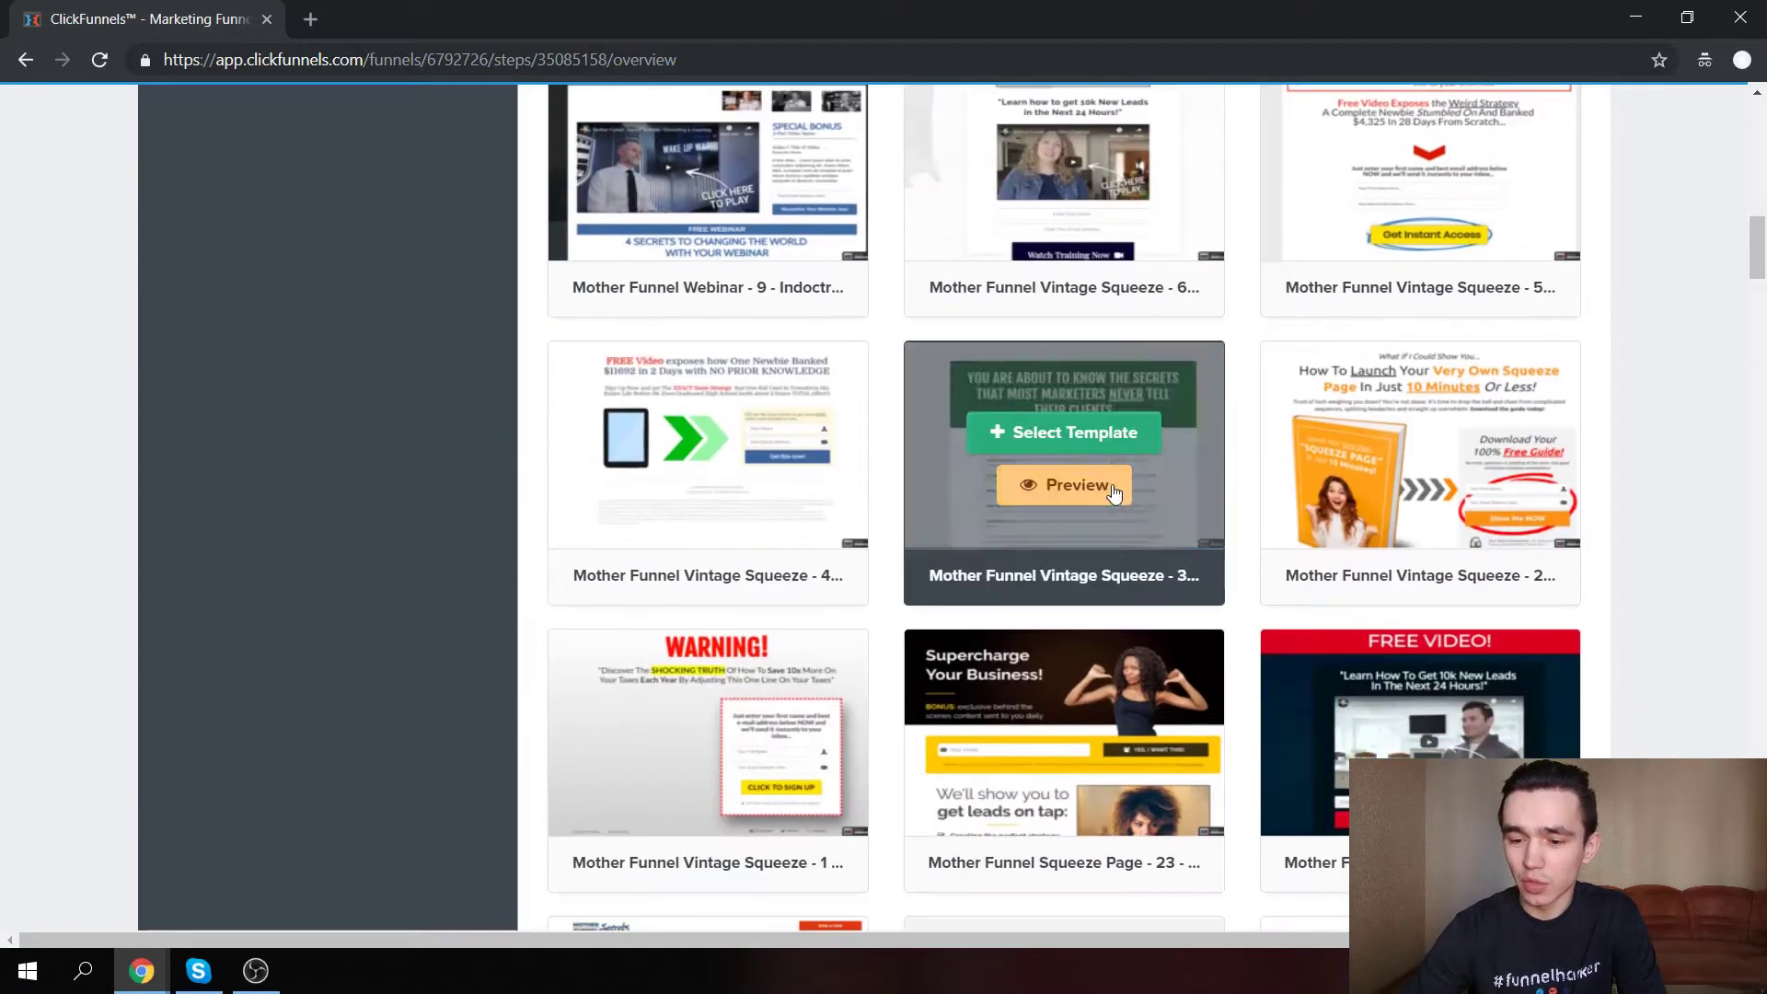
scroll(1519, 411, up, 2)
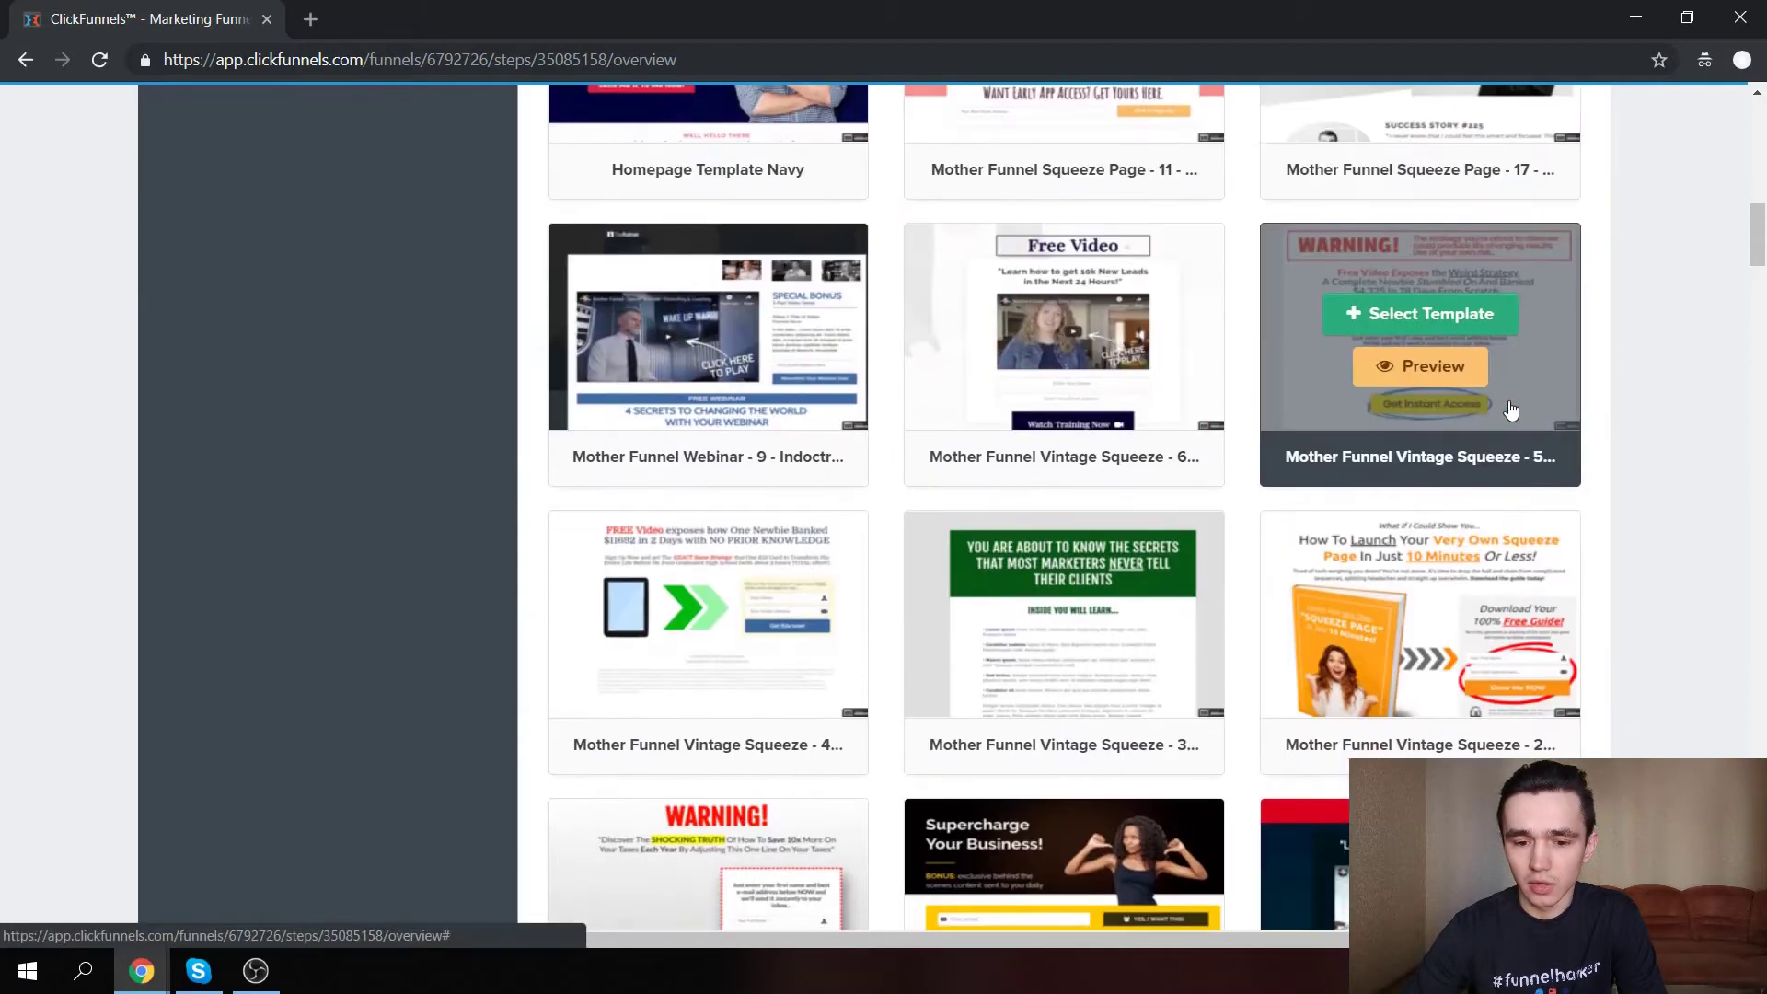
scroll(1511, 410, down, 2)
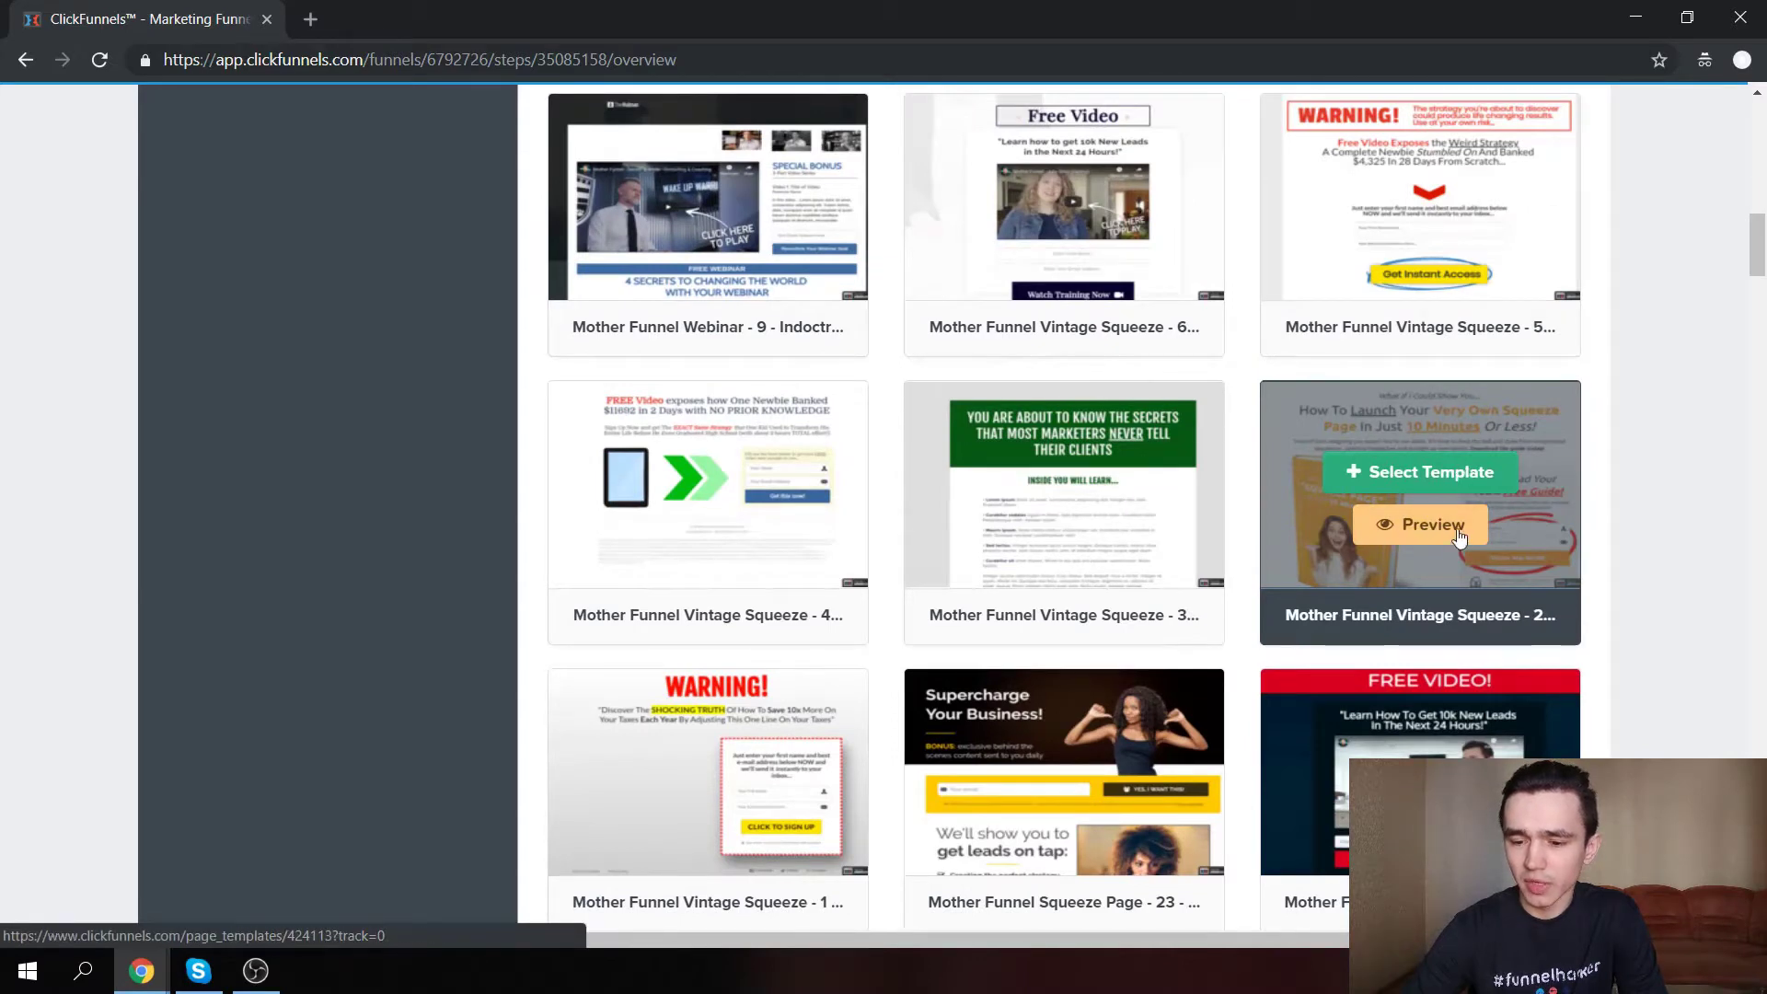
click(1474, 475)
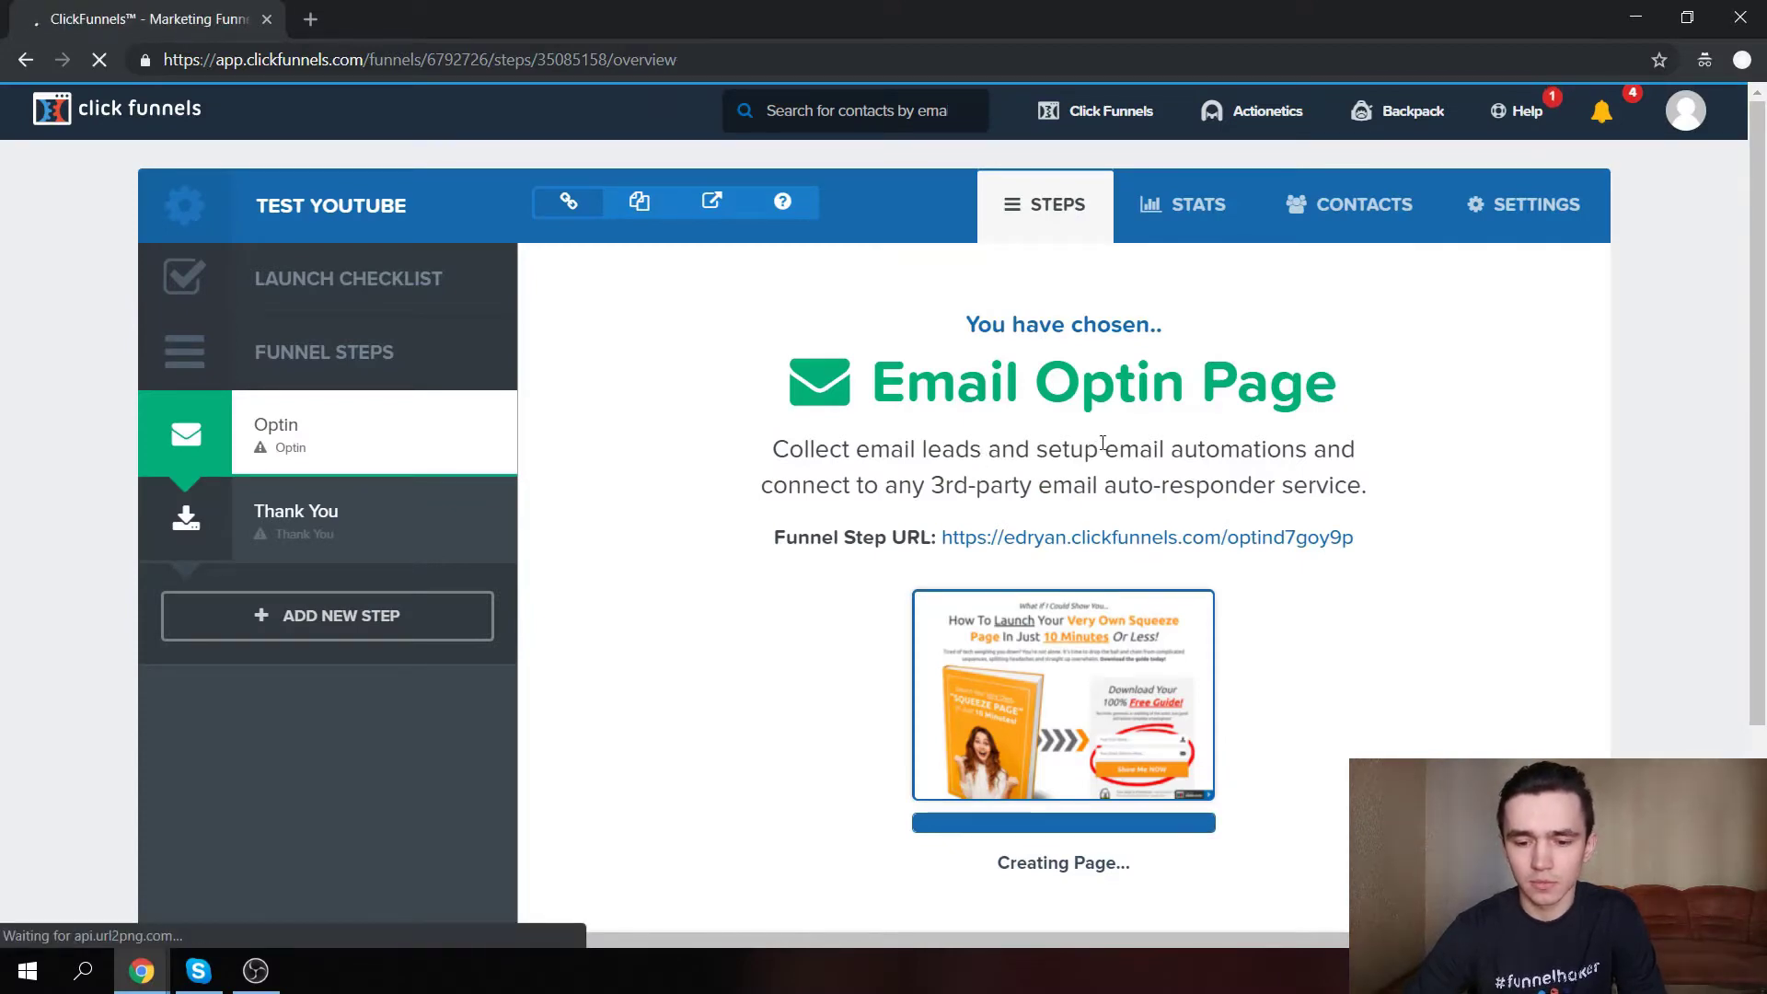
scroll(810, 447, down, 1)
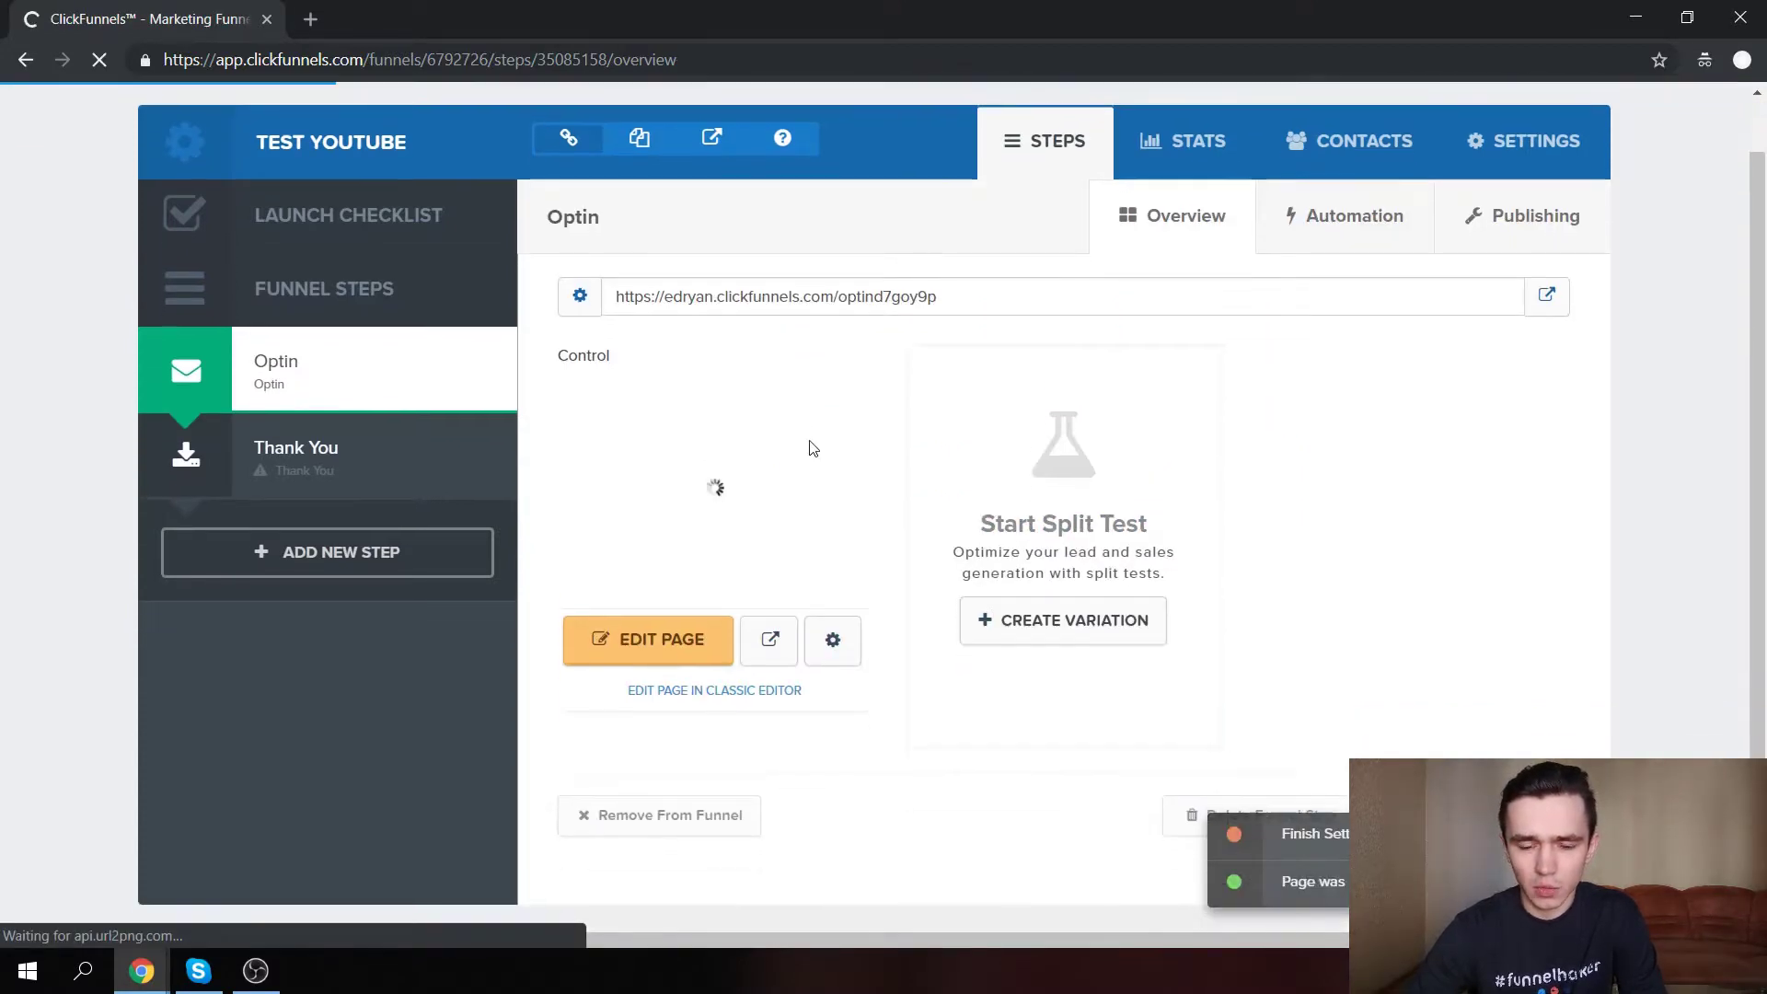
click(679, 643)
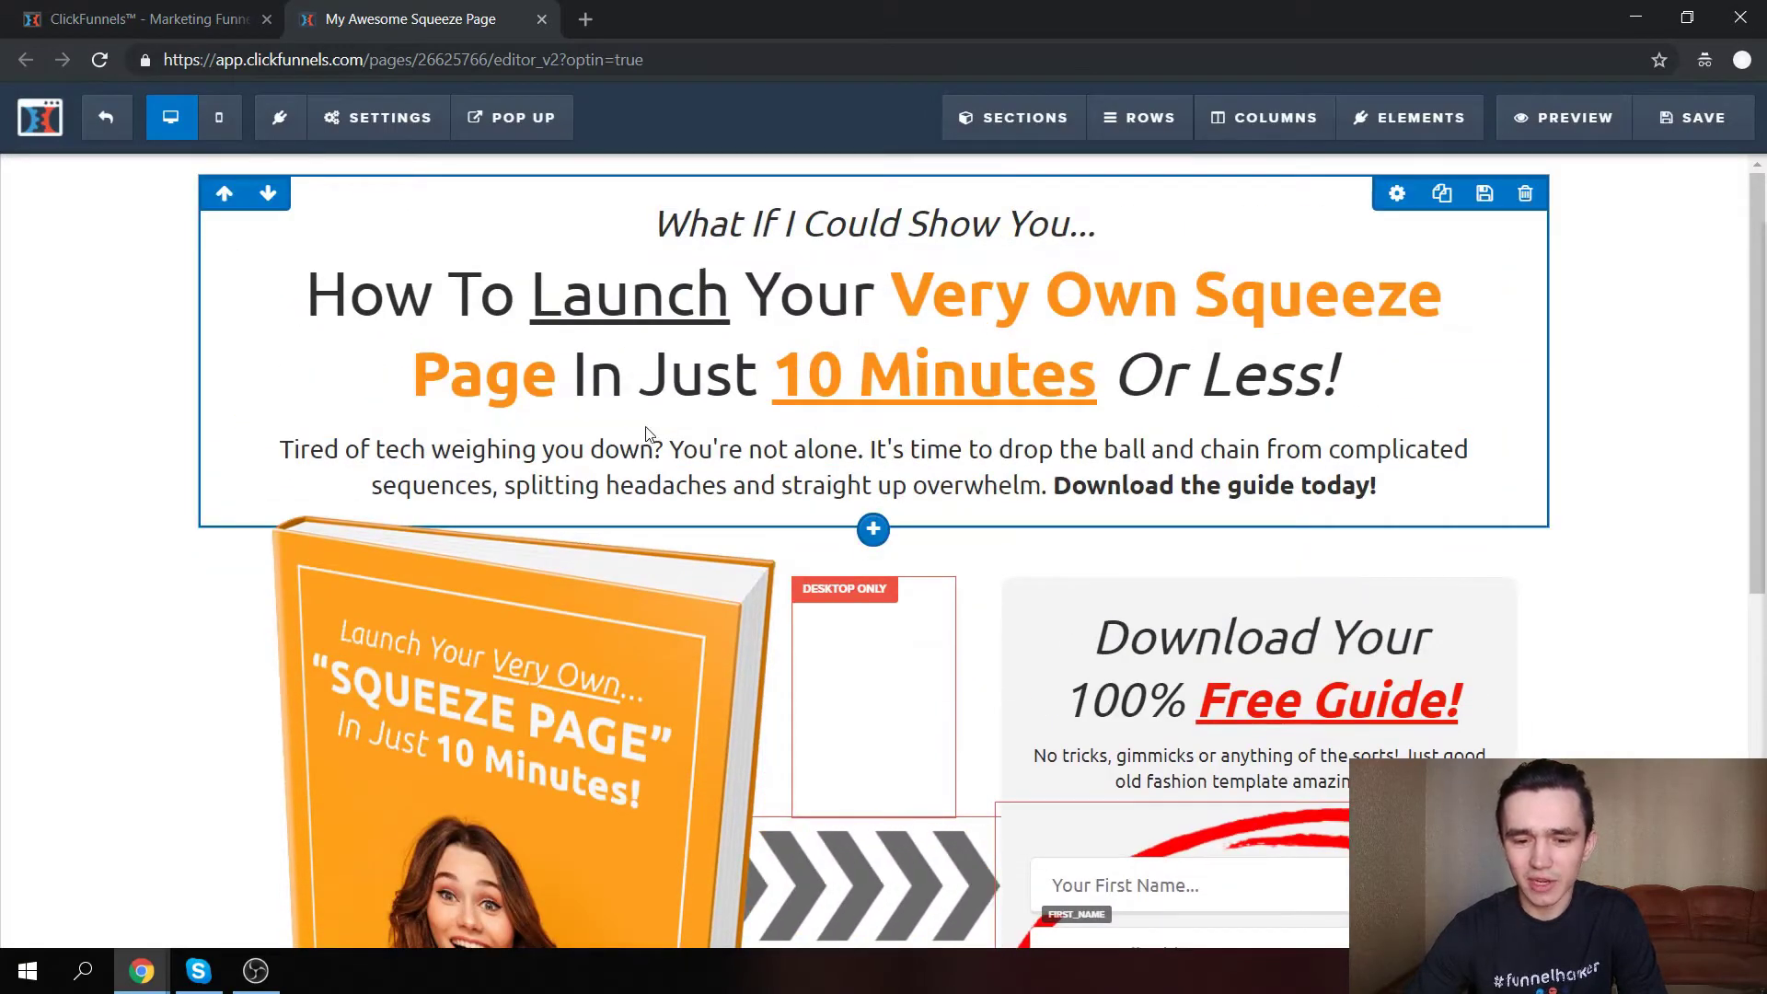
Examine the squeeze page's layout, including the headline, book image, optin form fields and submit button.
scroll(975, 501, down, 5)
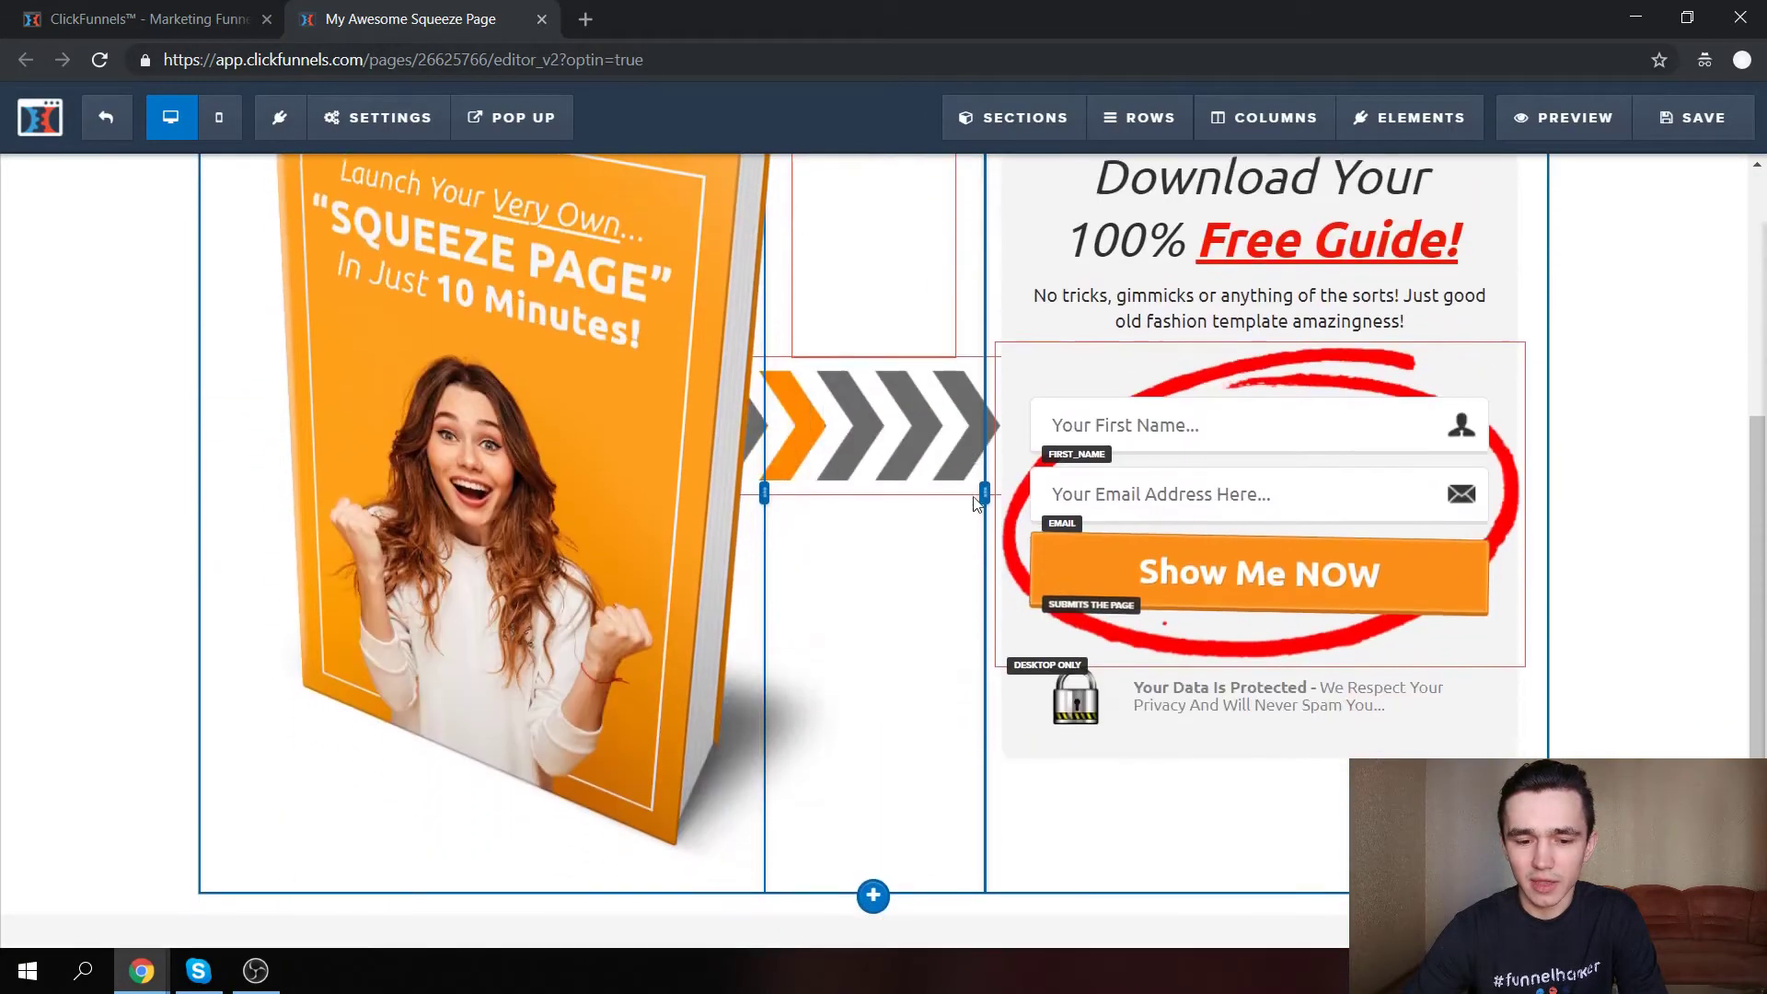
scroll(971, 635, up, 2)
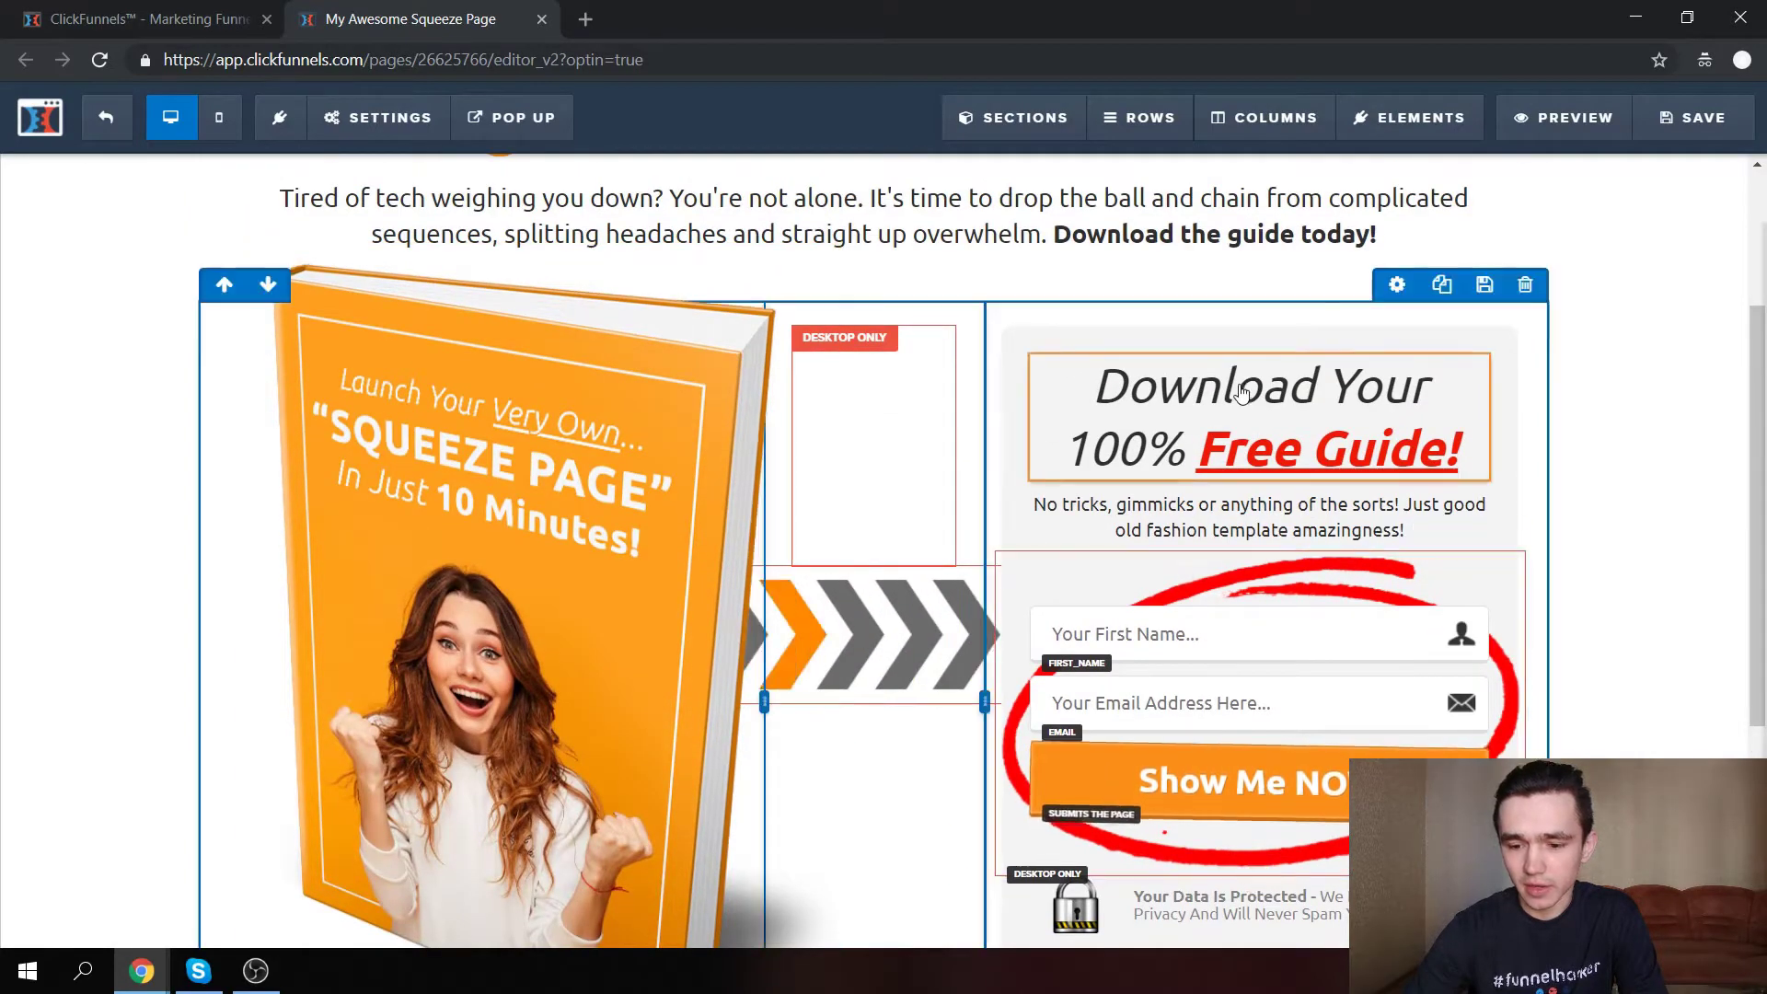
scroll(1252, 387, down, 3)
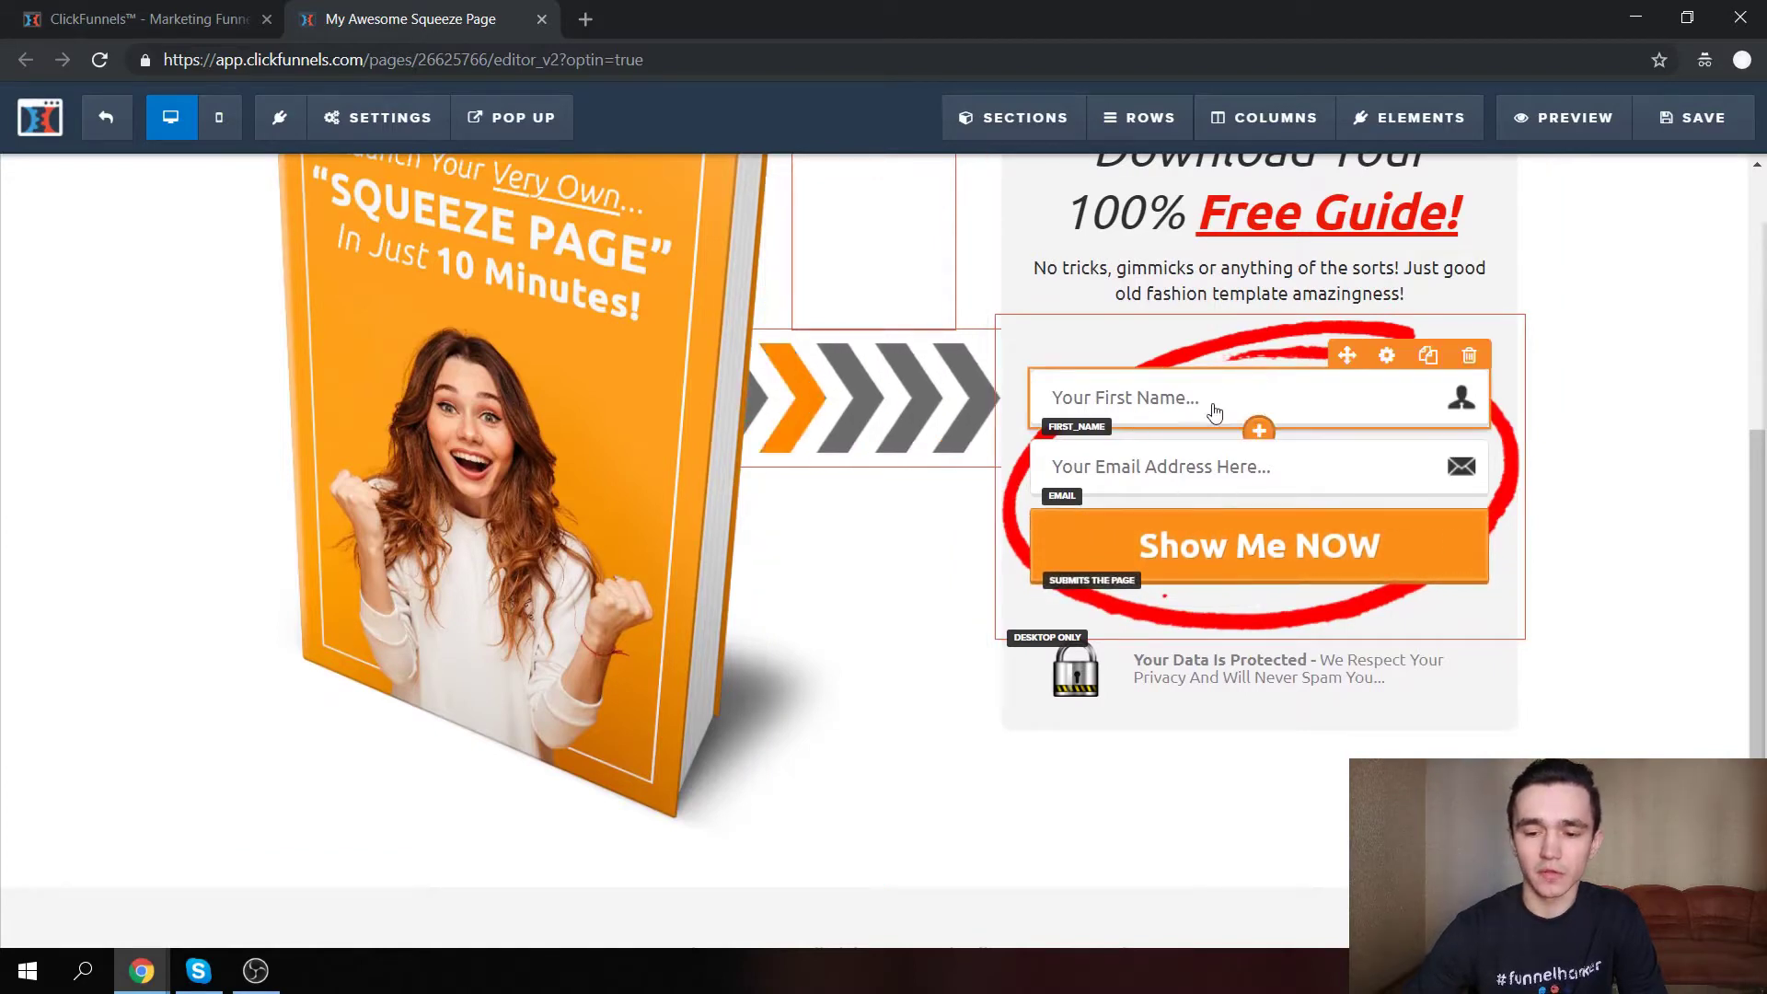
scroll(1206, 410, up, 5)
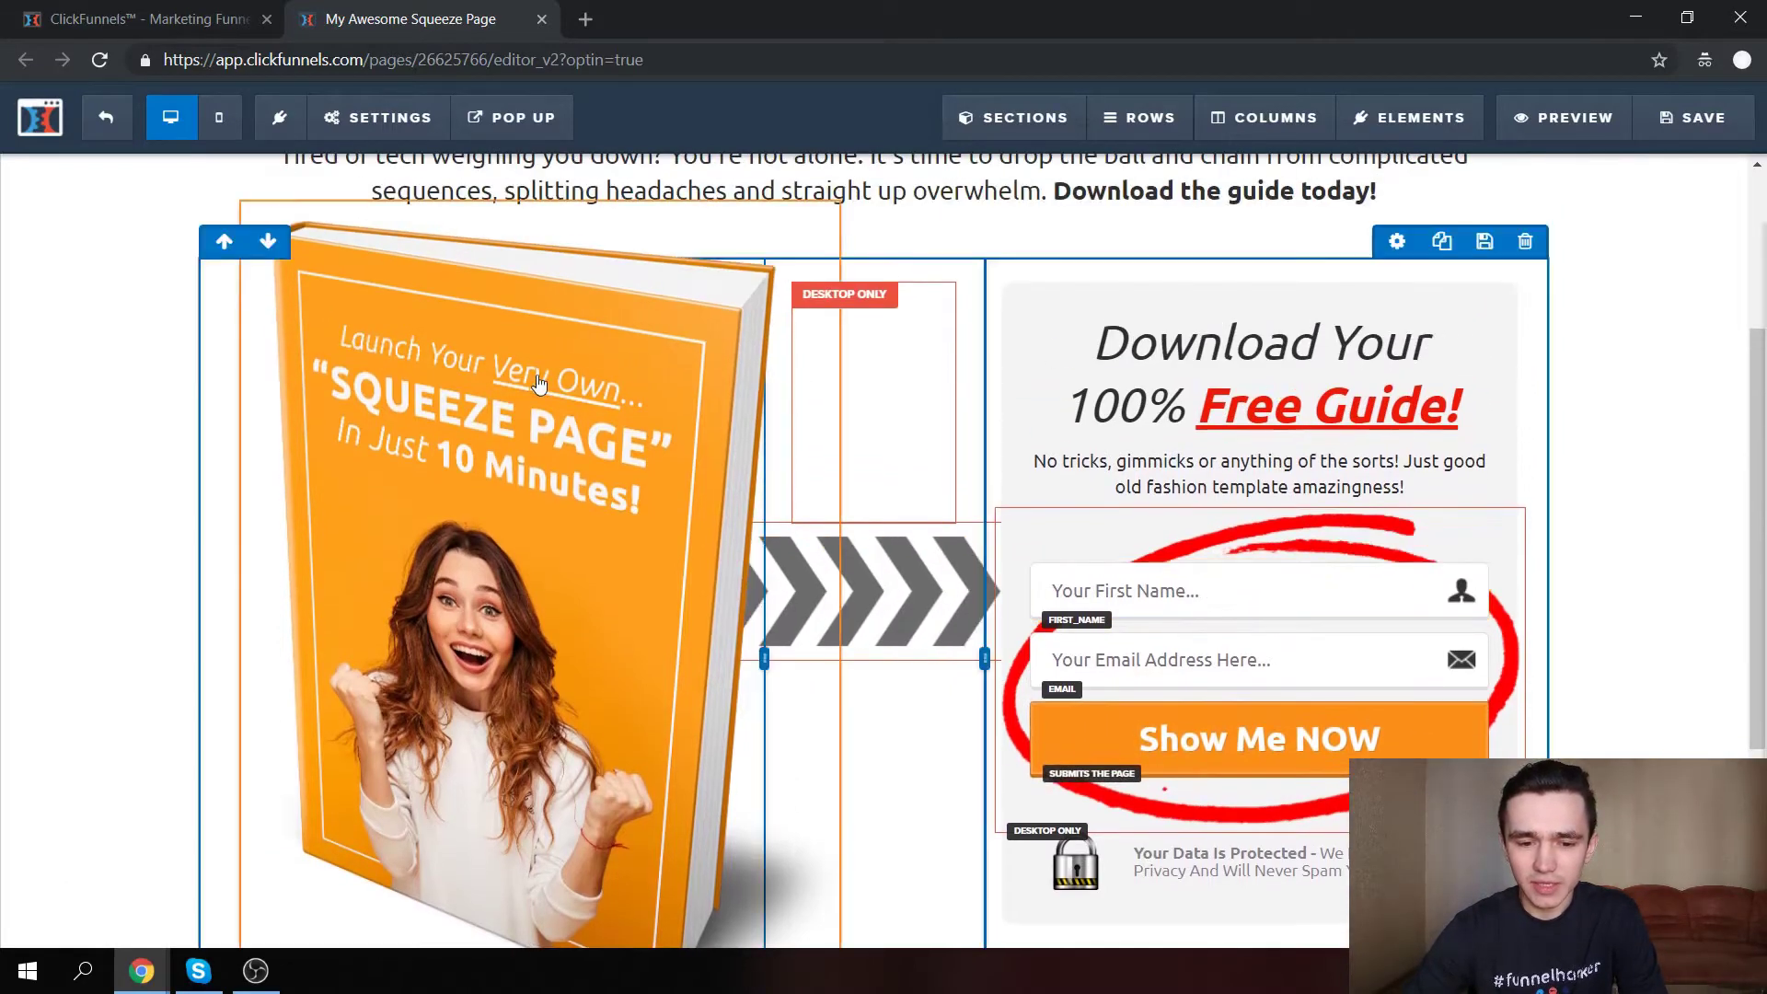
scroll(507, 513, down, 2)
scroll(505, 512, up, 2)
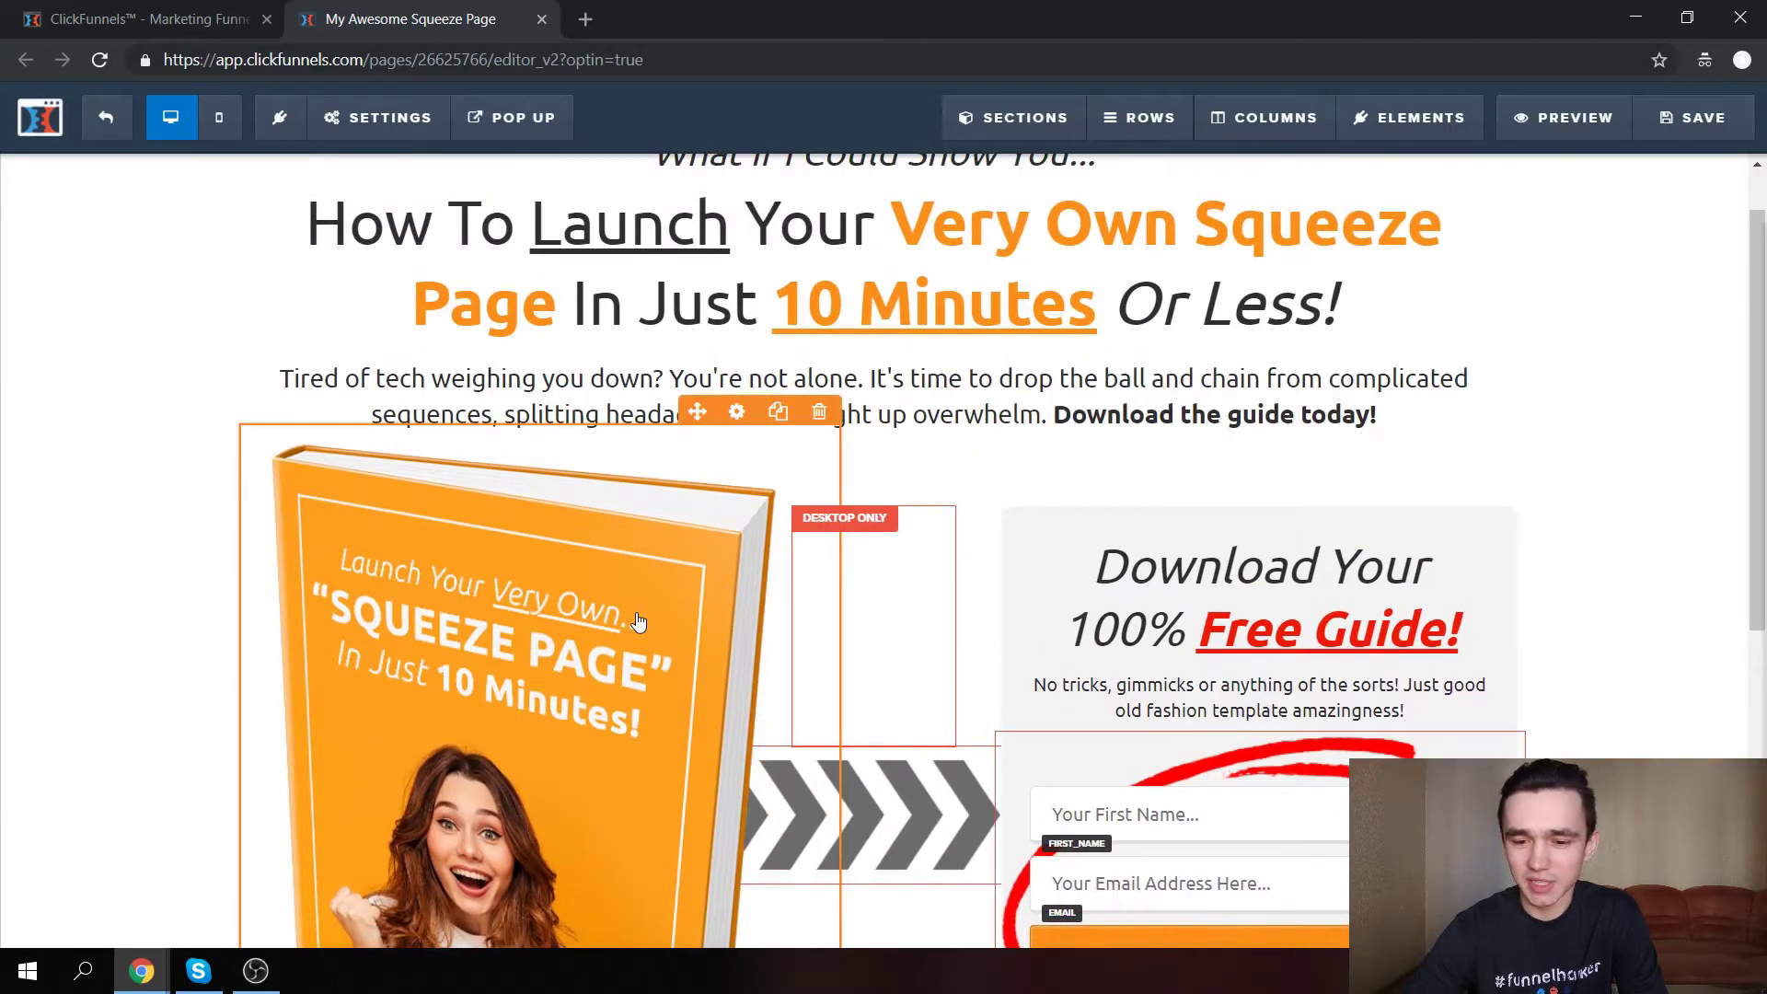
scroll(634, 618, down, 3)
scroll(635, 656, up, 2)
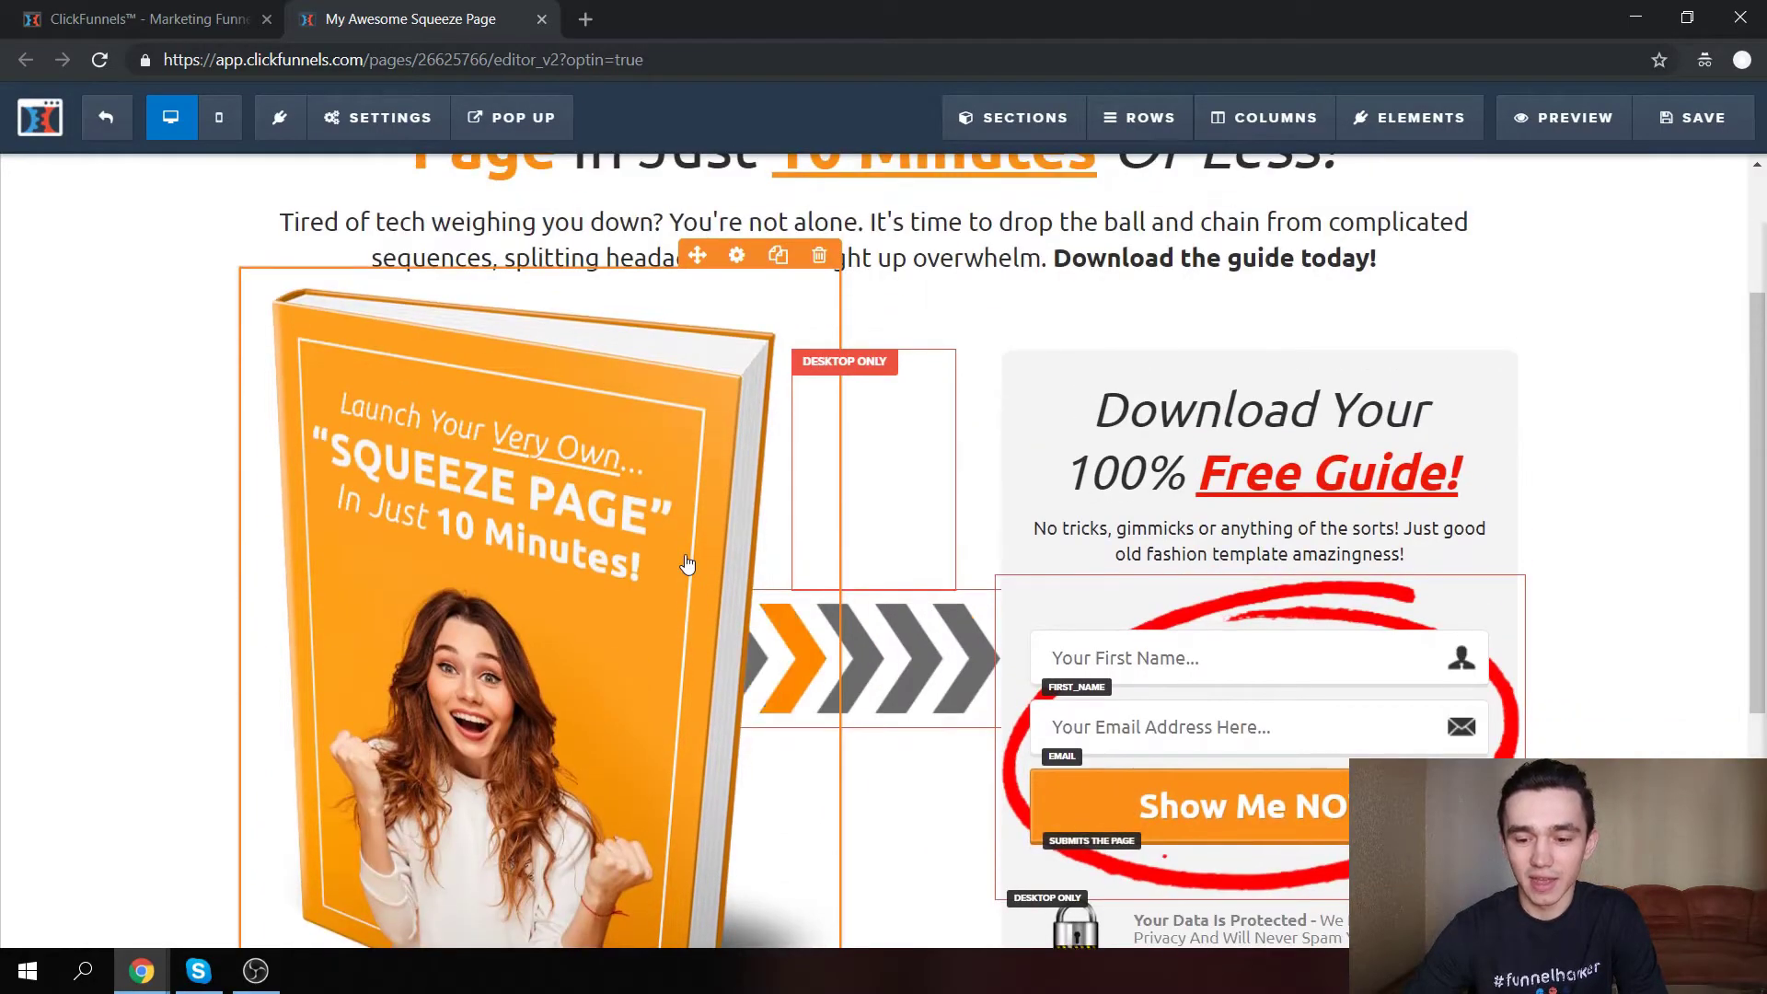
scroll(686, 563, down, 4)
scroll(1028, 428, up, 6)
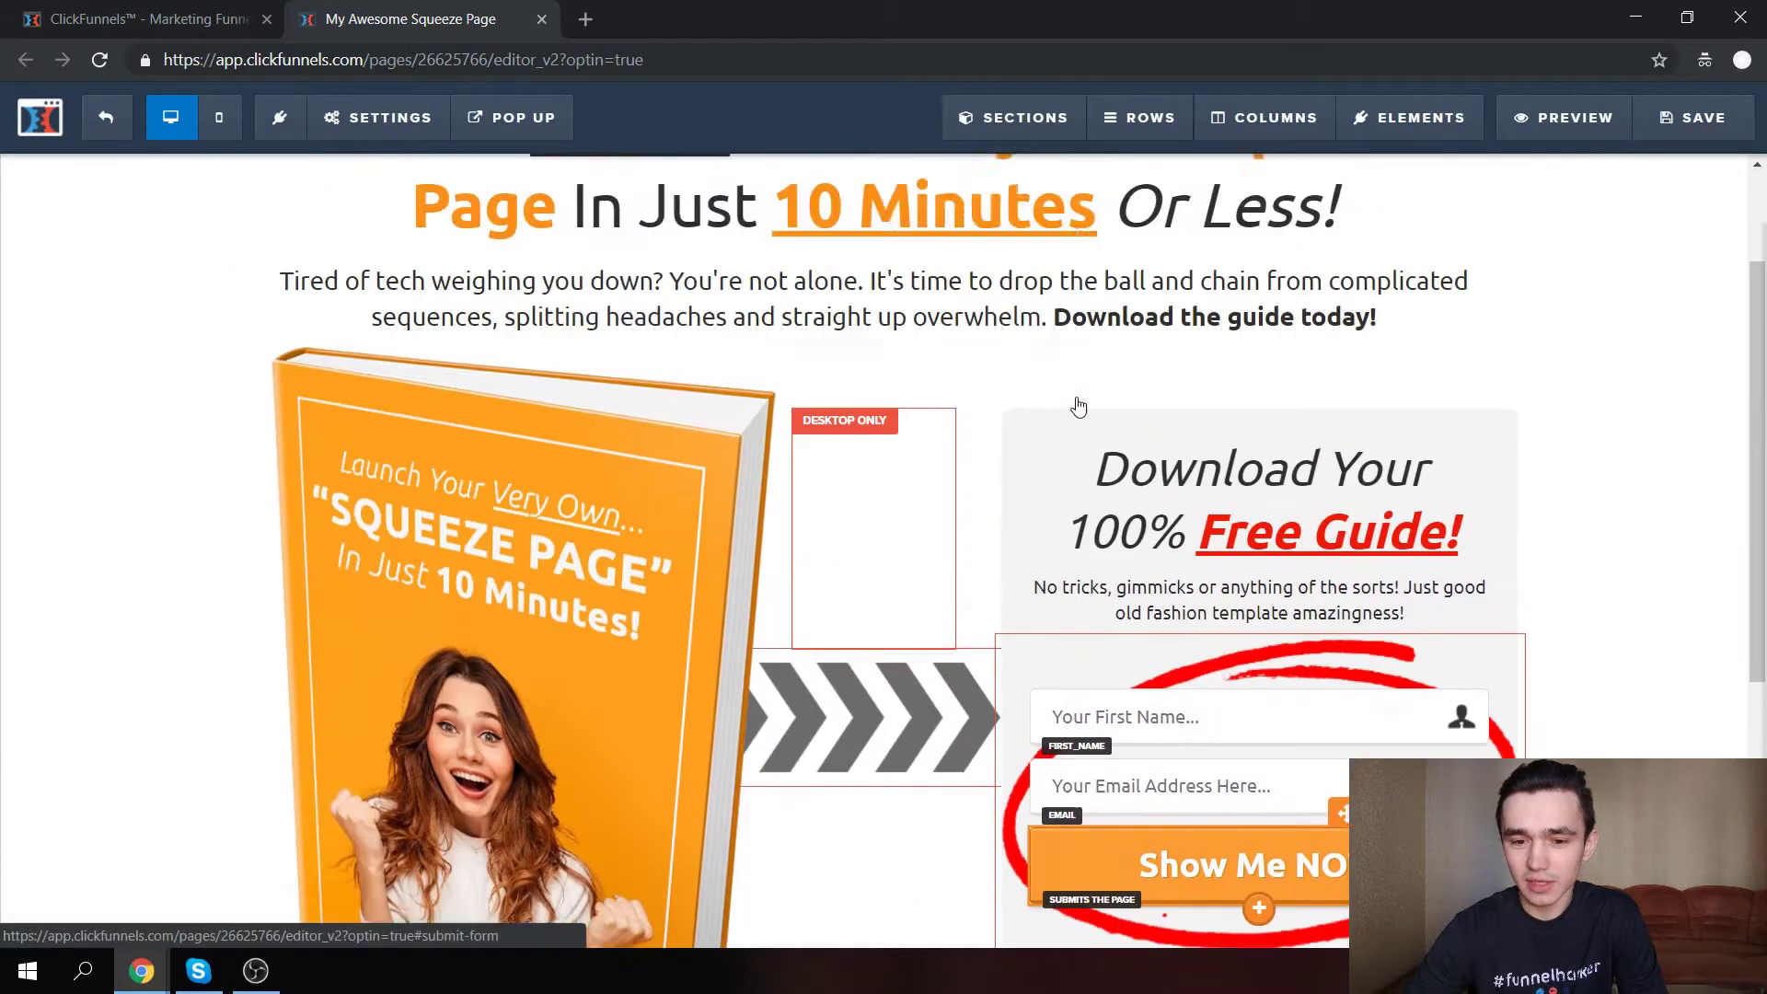
Replace the main headline's text with "How to lose 10 pounds in 10 days".
click(902, 311)
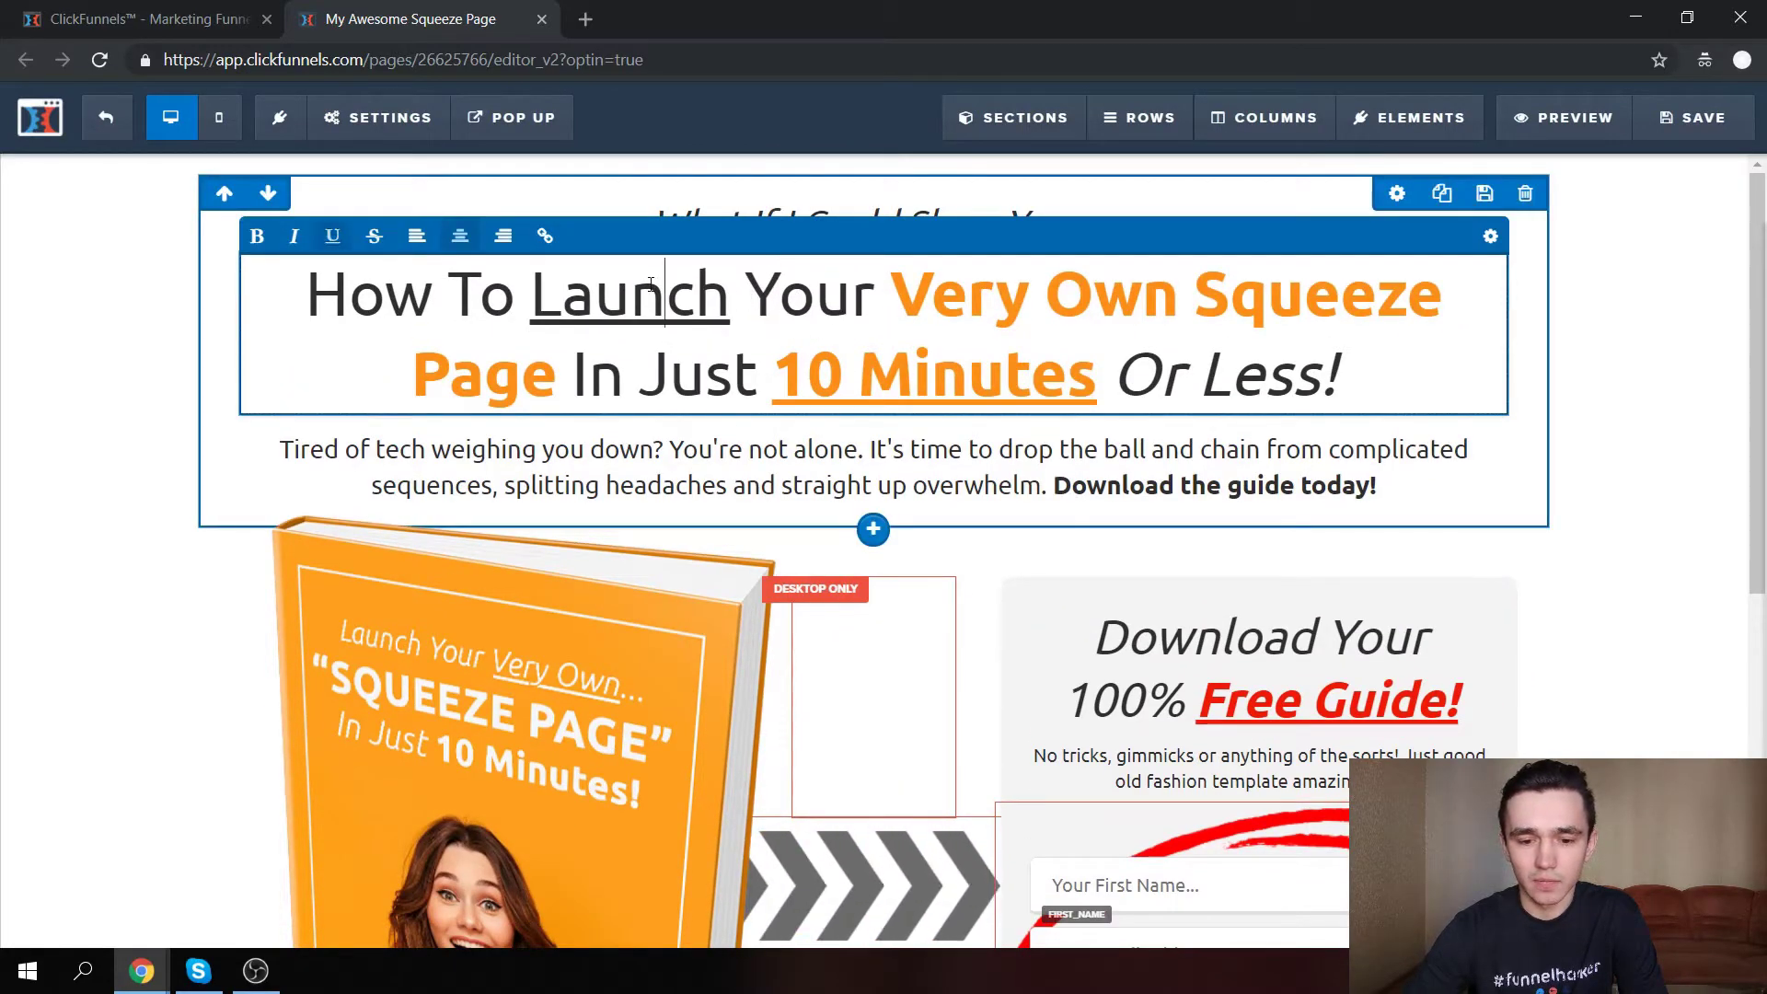
key(ctrl+a)
text(How)
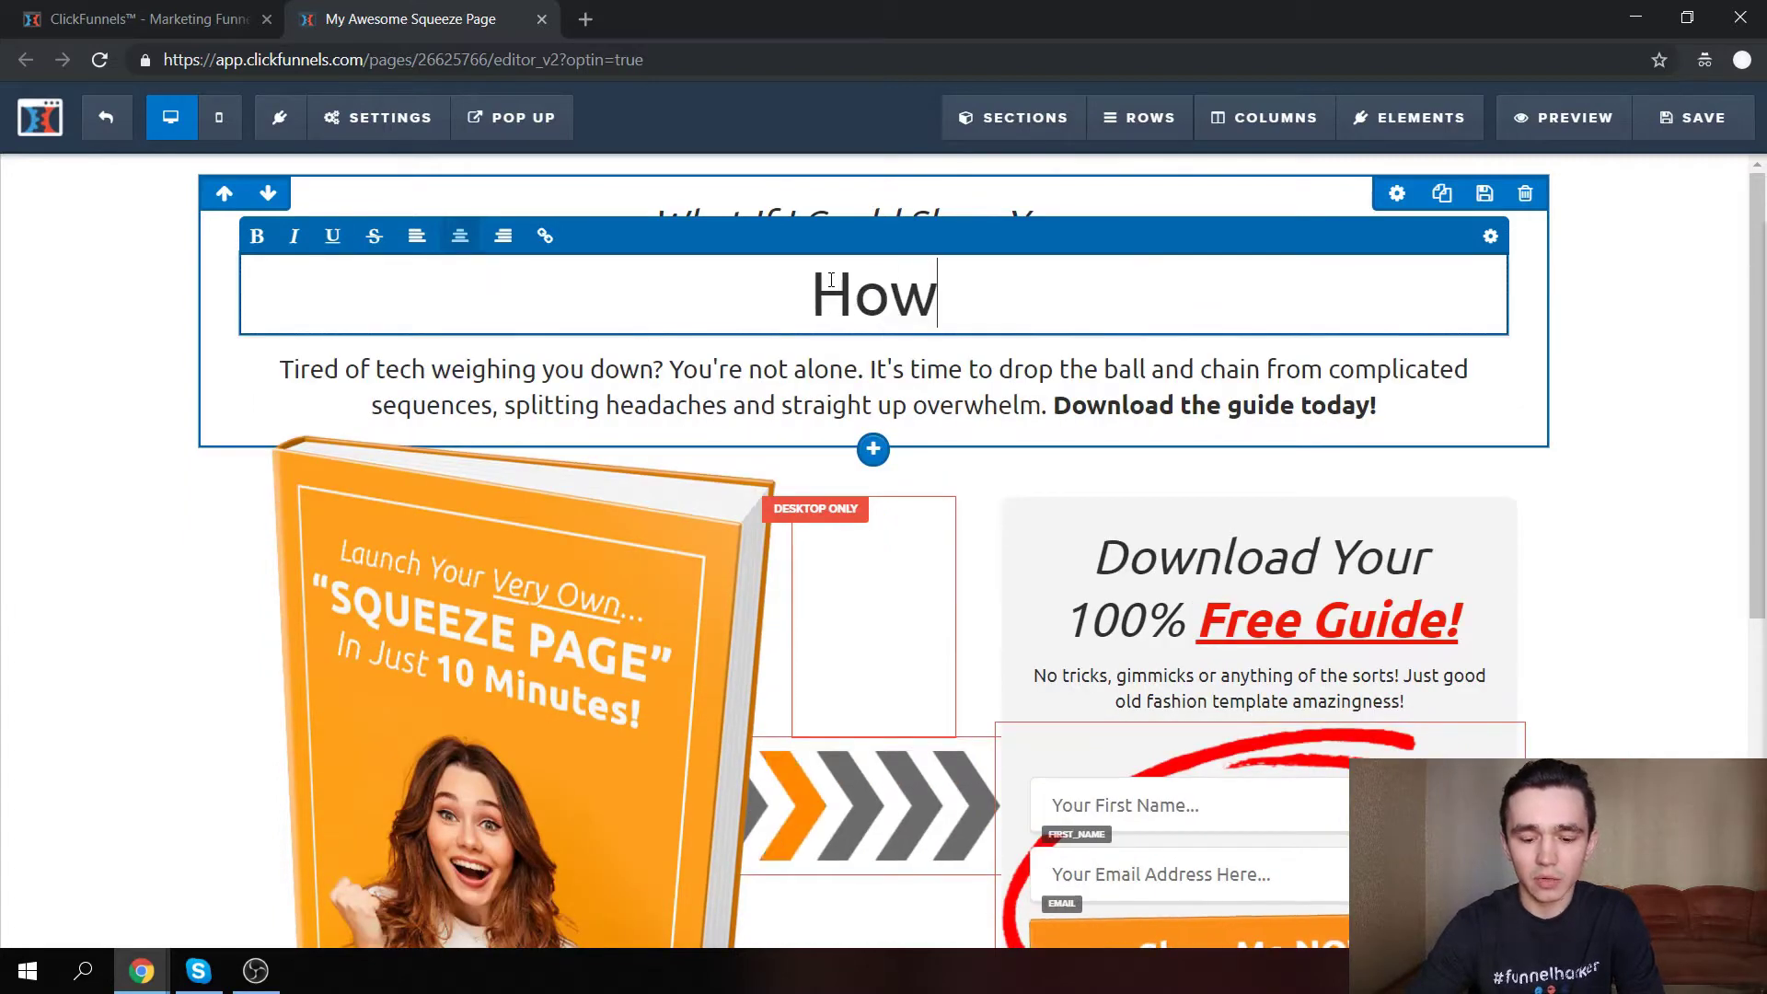
text( to lose )
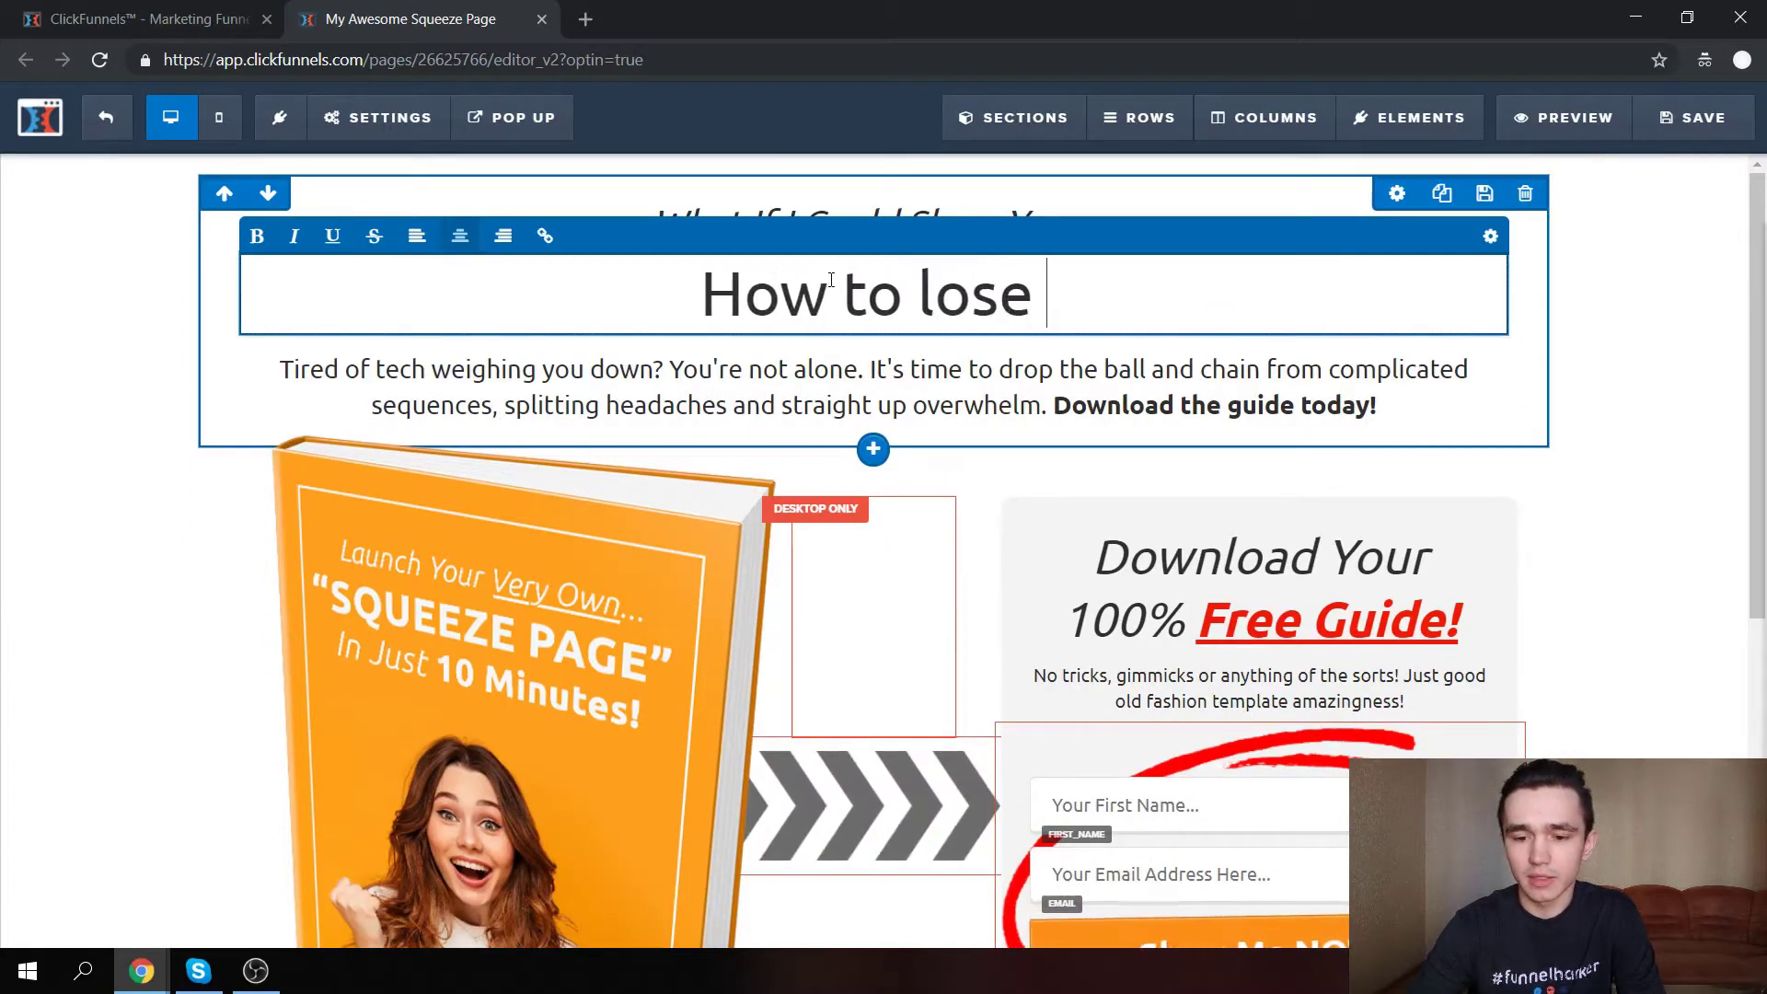
text(10 pounds in 10 days)
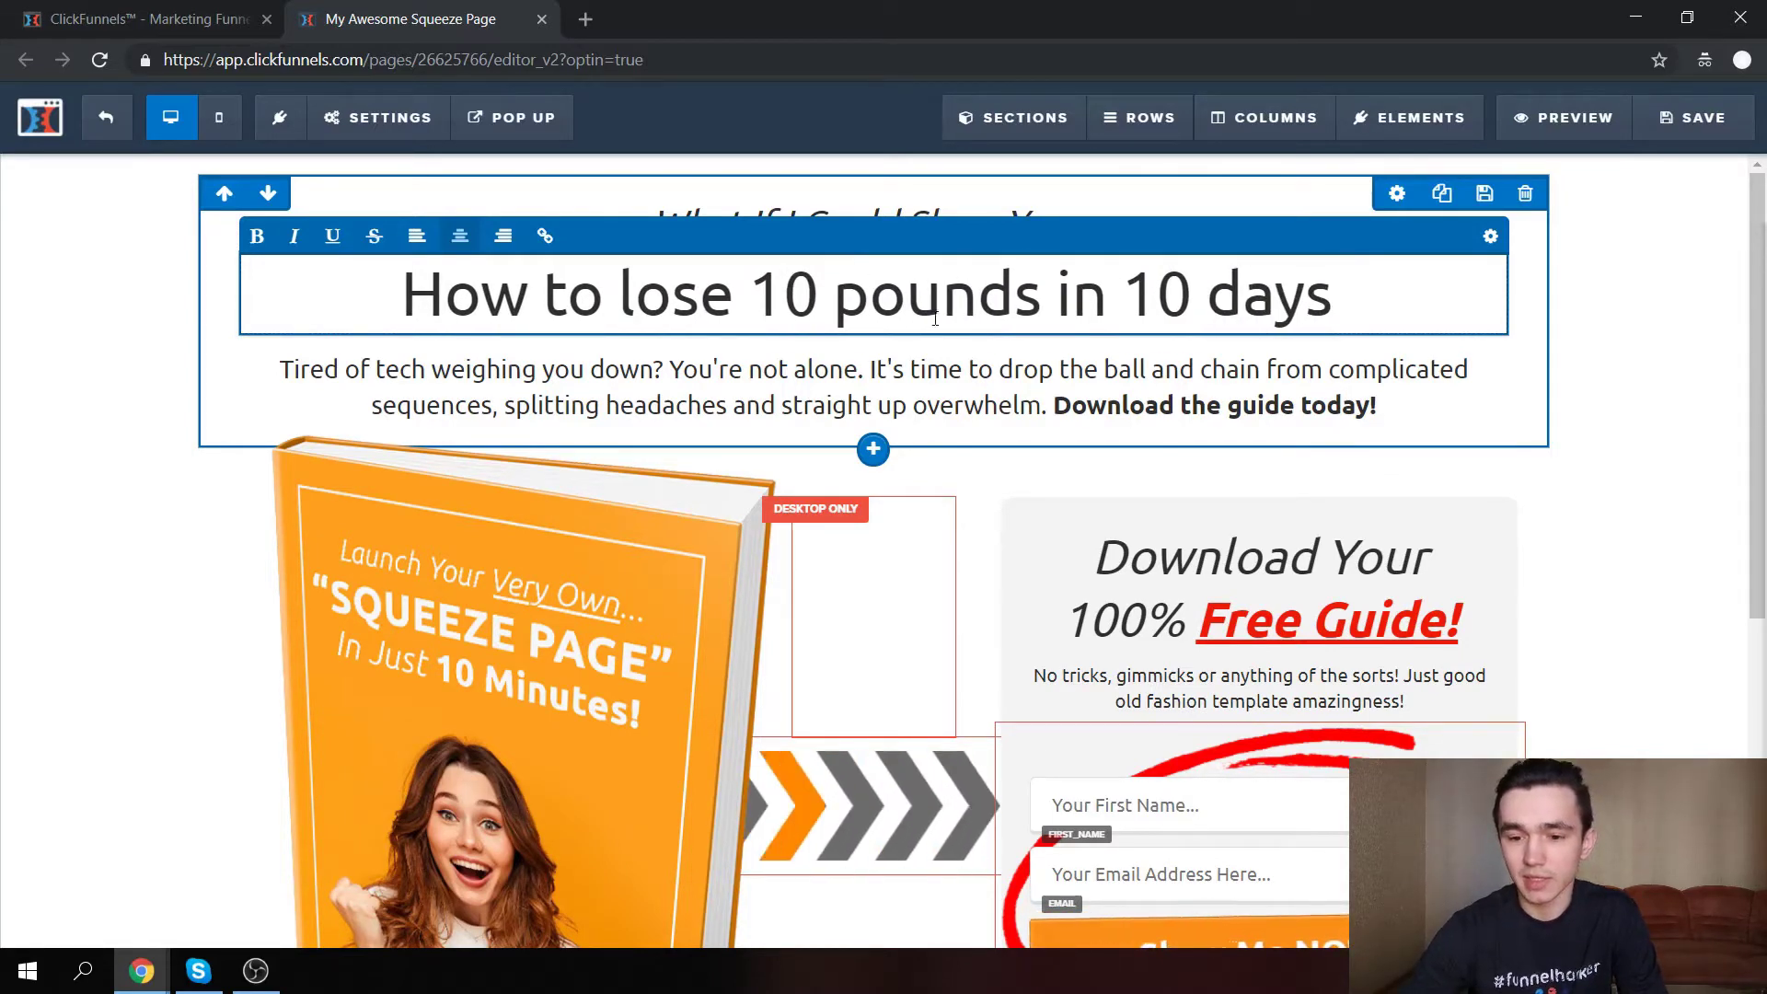
Underline and bold the word "pounds" in the main headline.
drag(1044, 299, 845, 310)
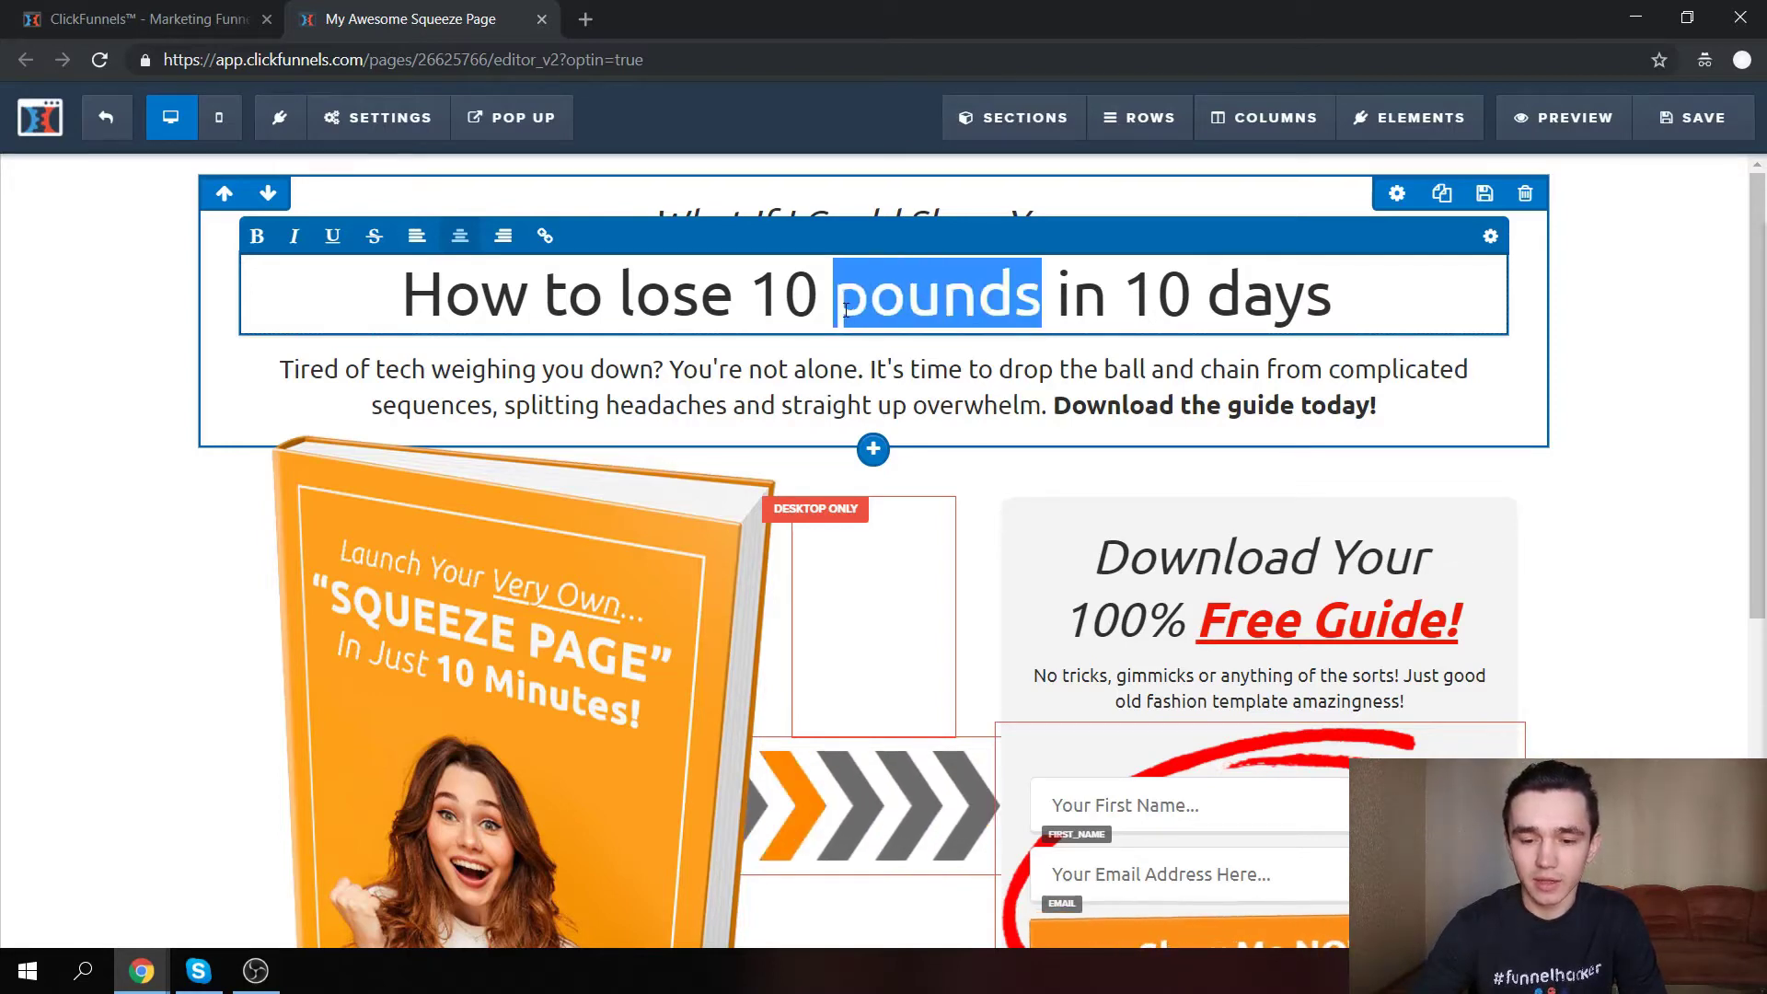
click(346, 242)
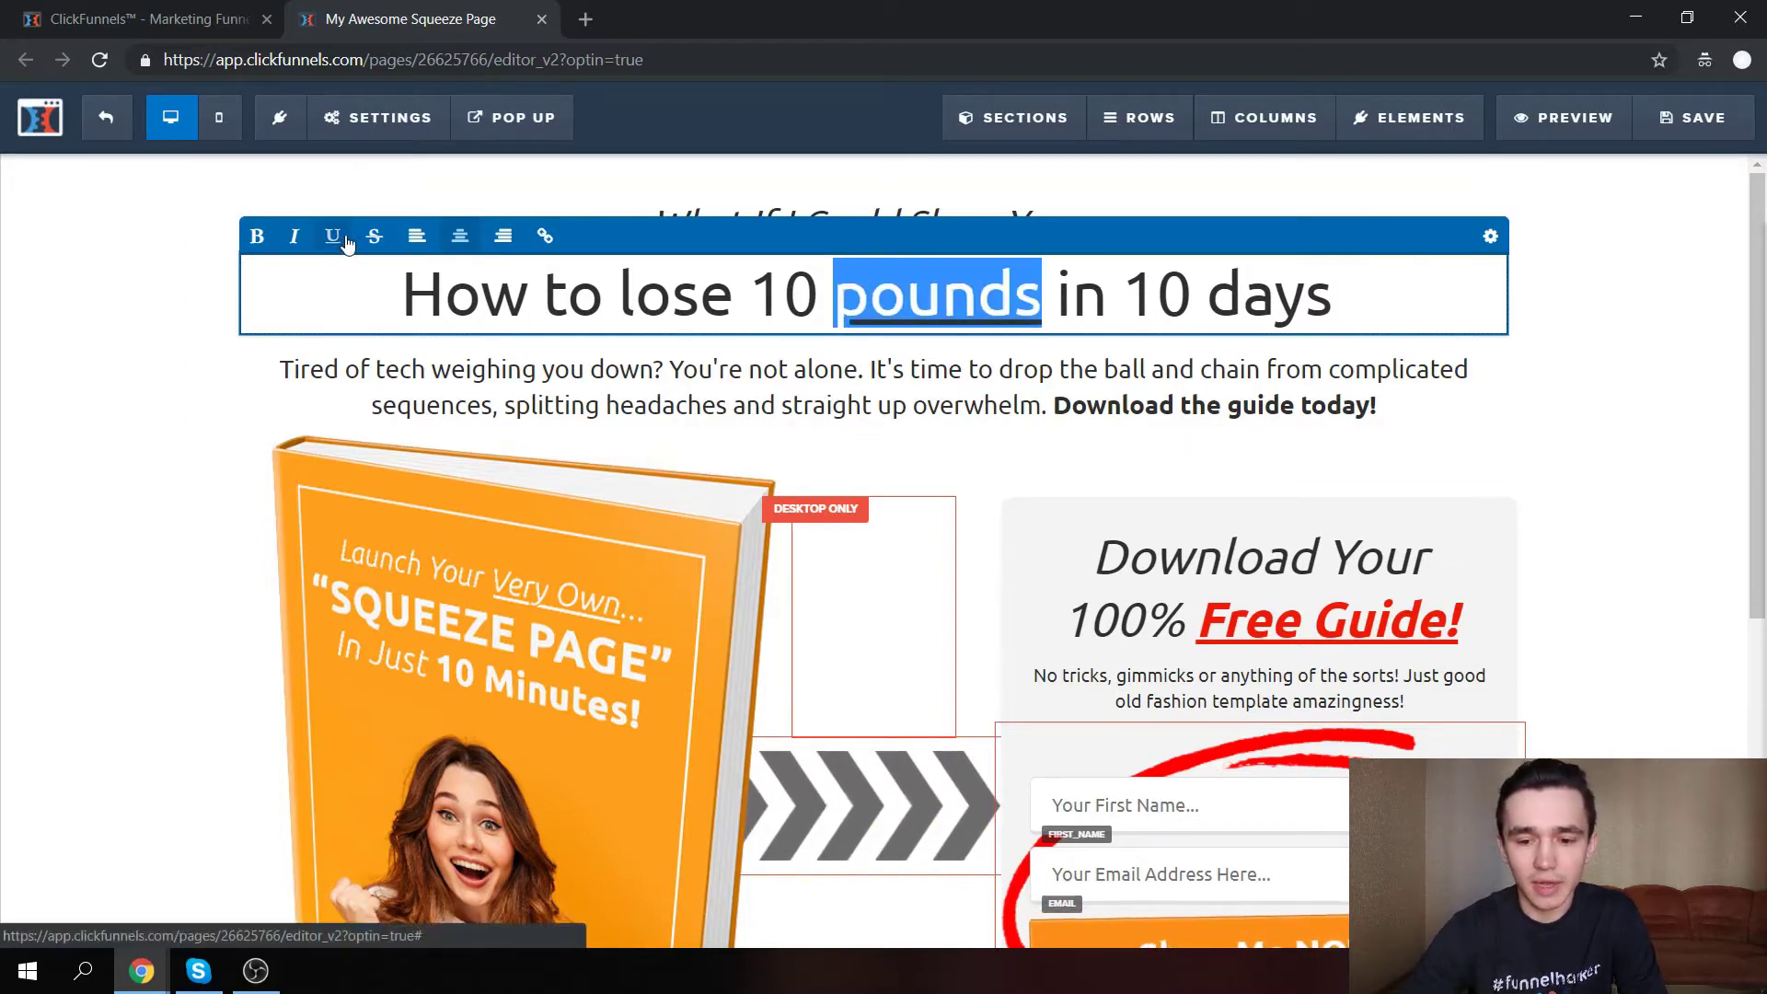
click(257, 235)
click(768, 300)
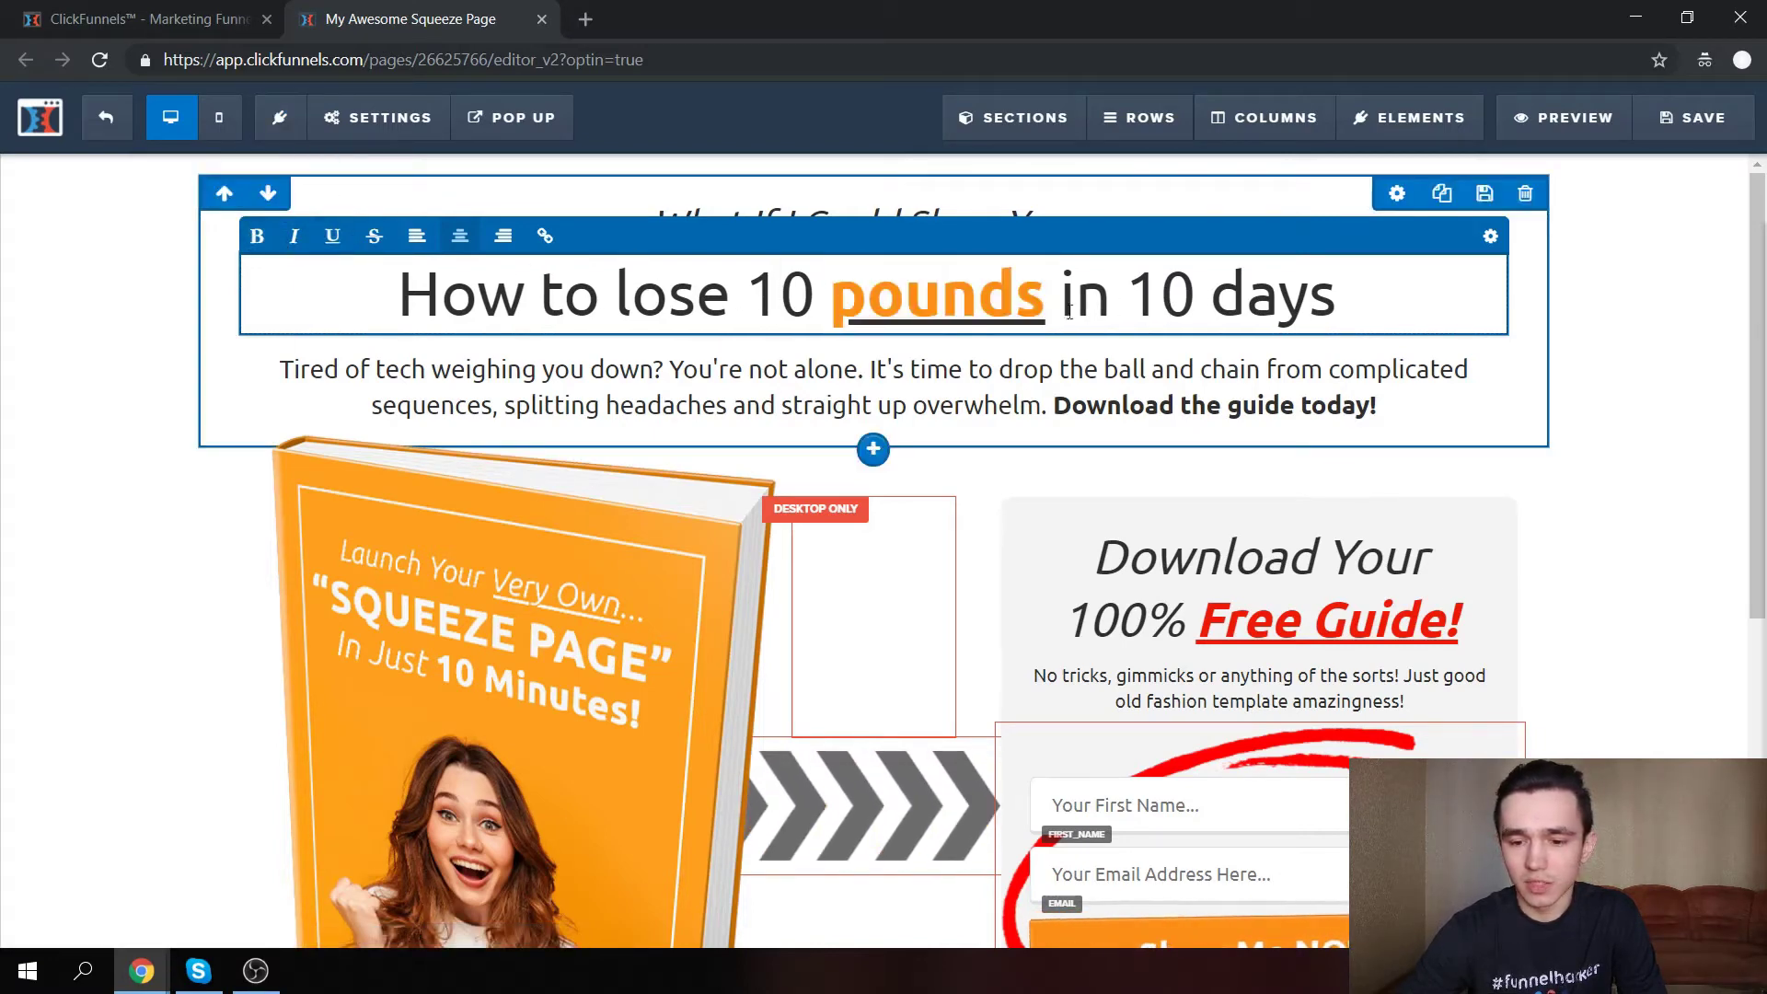
Review the headline's font and color settings, including the bold color, and close them without changes.
scroll(1070, 313, down, 2)
scroll(840, 362, up, 2)
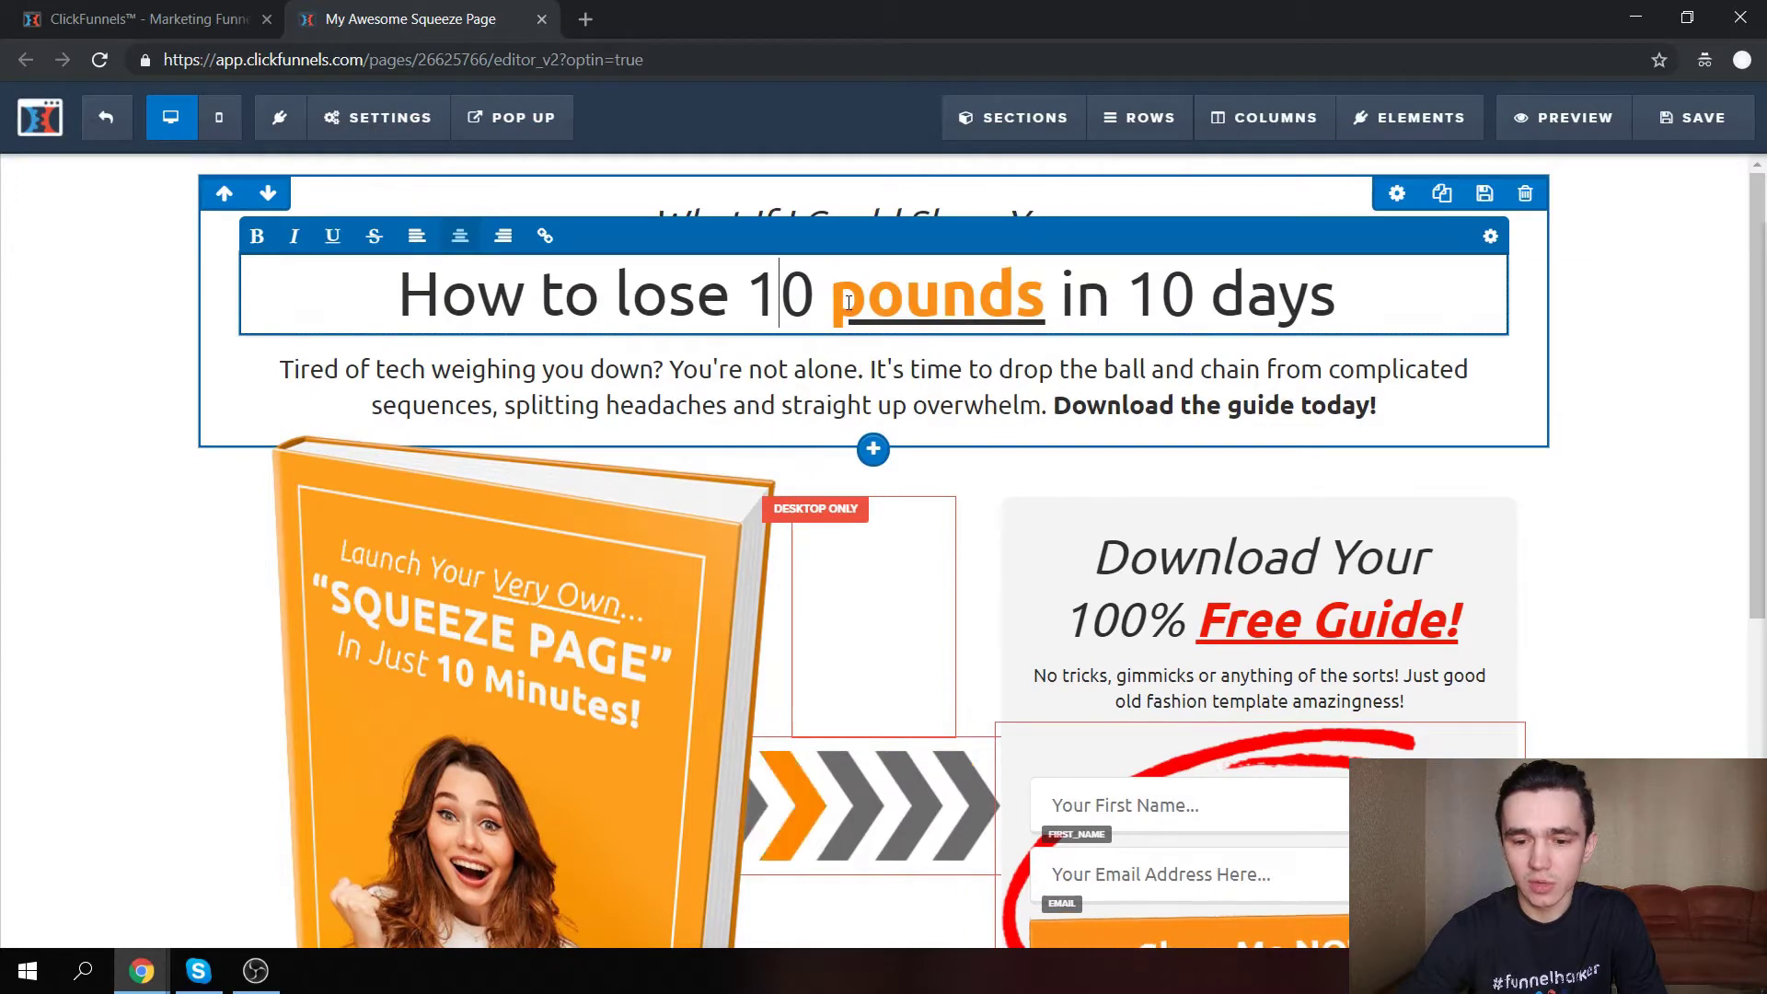
drag(831, 300, 1016, 297)
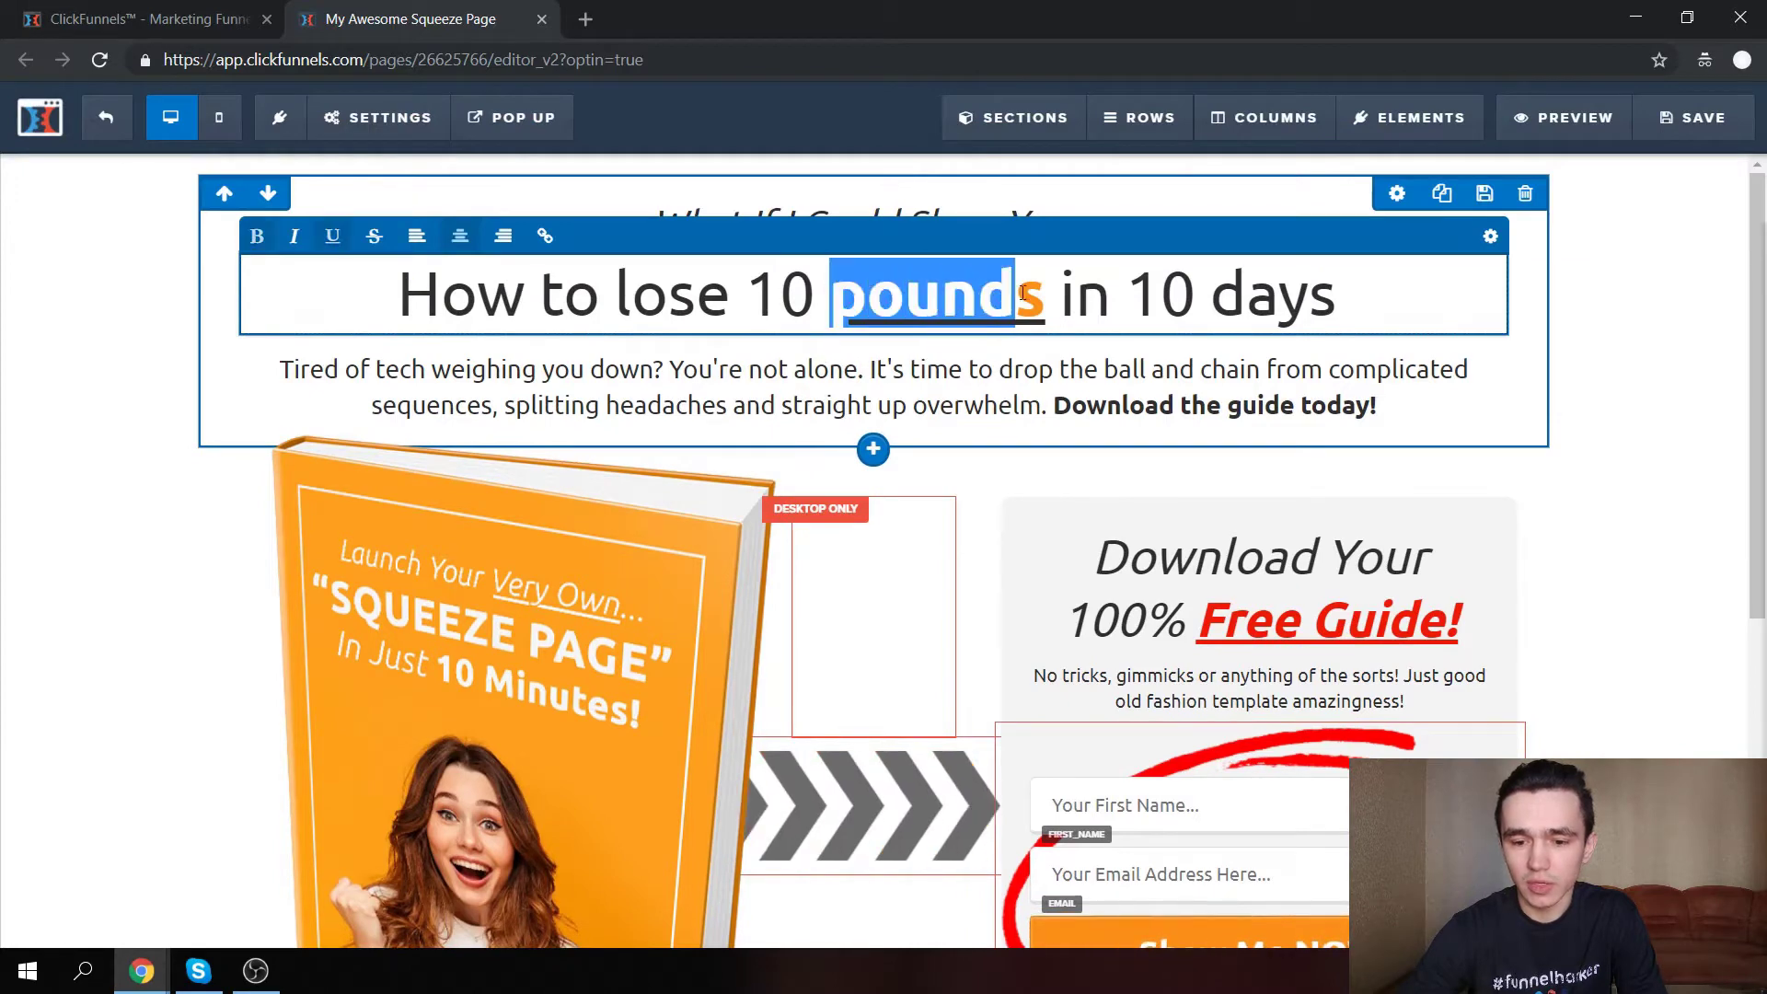
click(1490, 236)
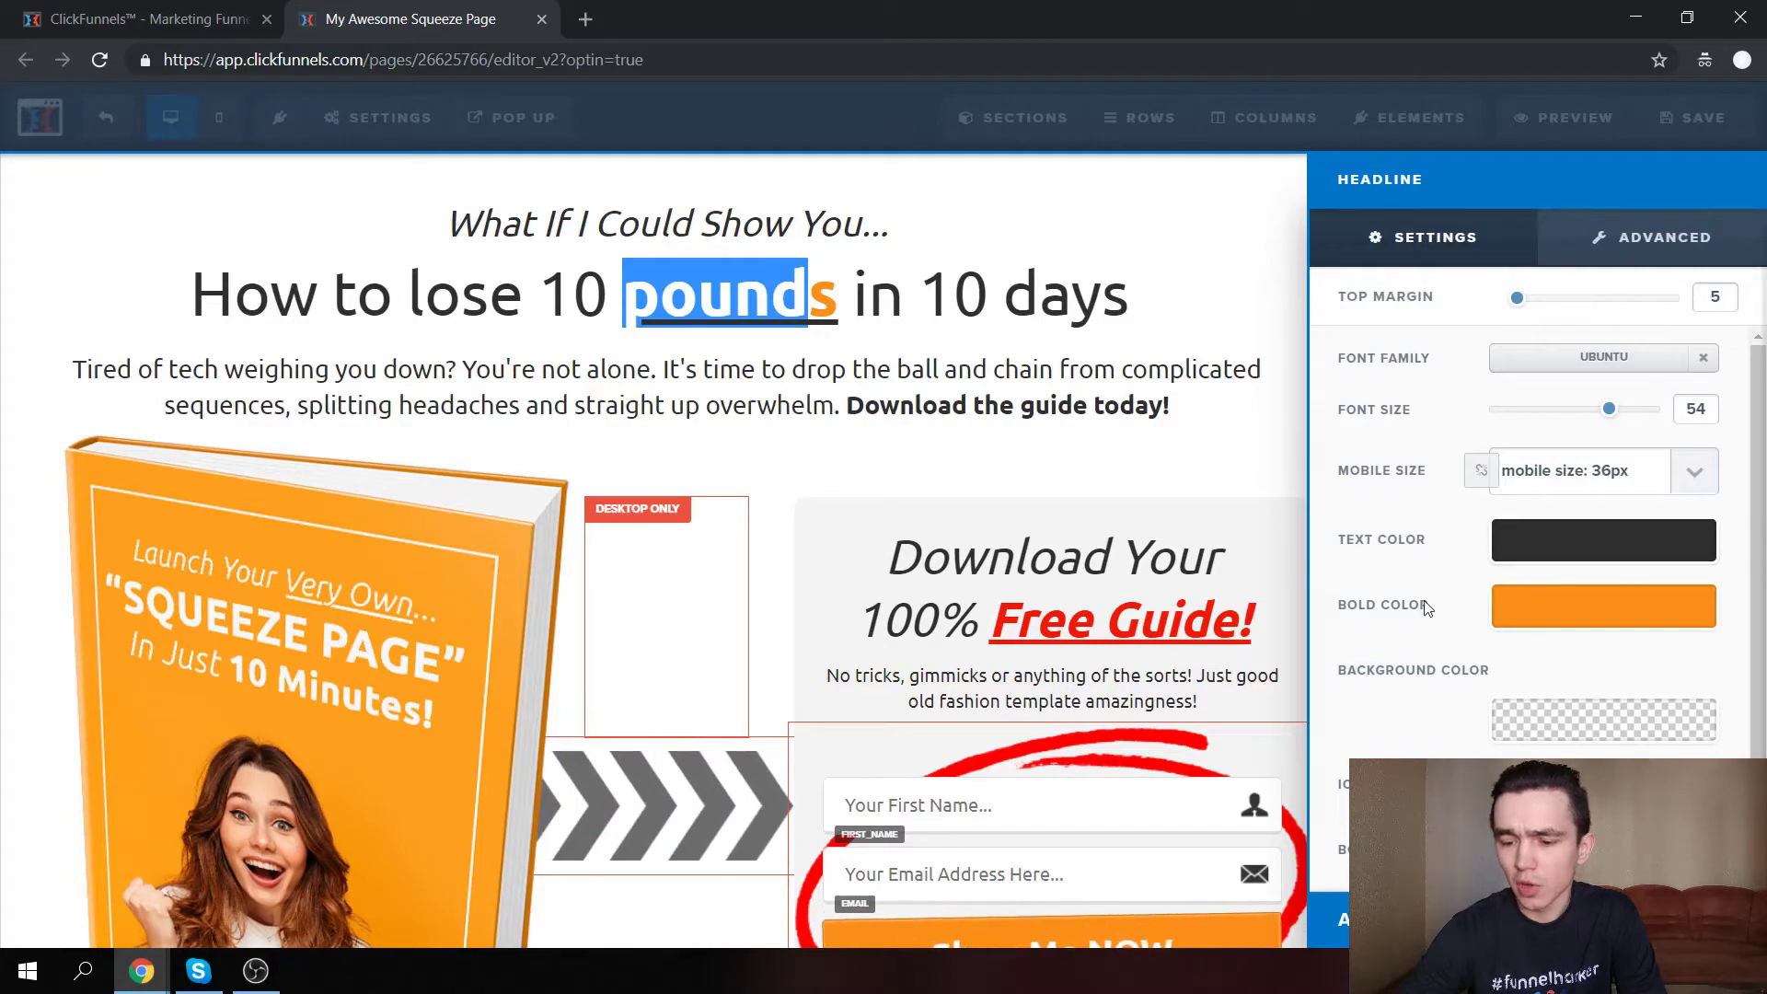
click(720, 287)
click(720, 287)
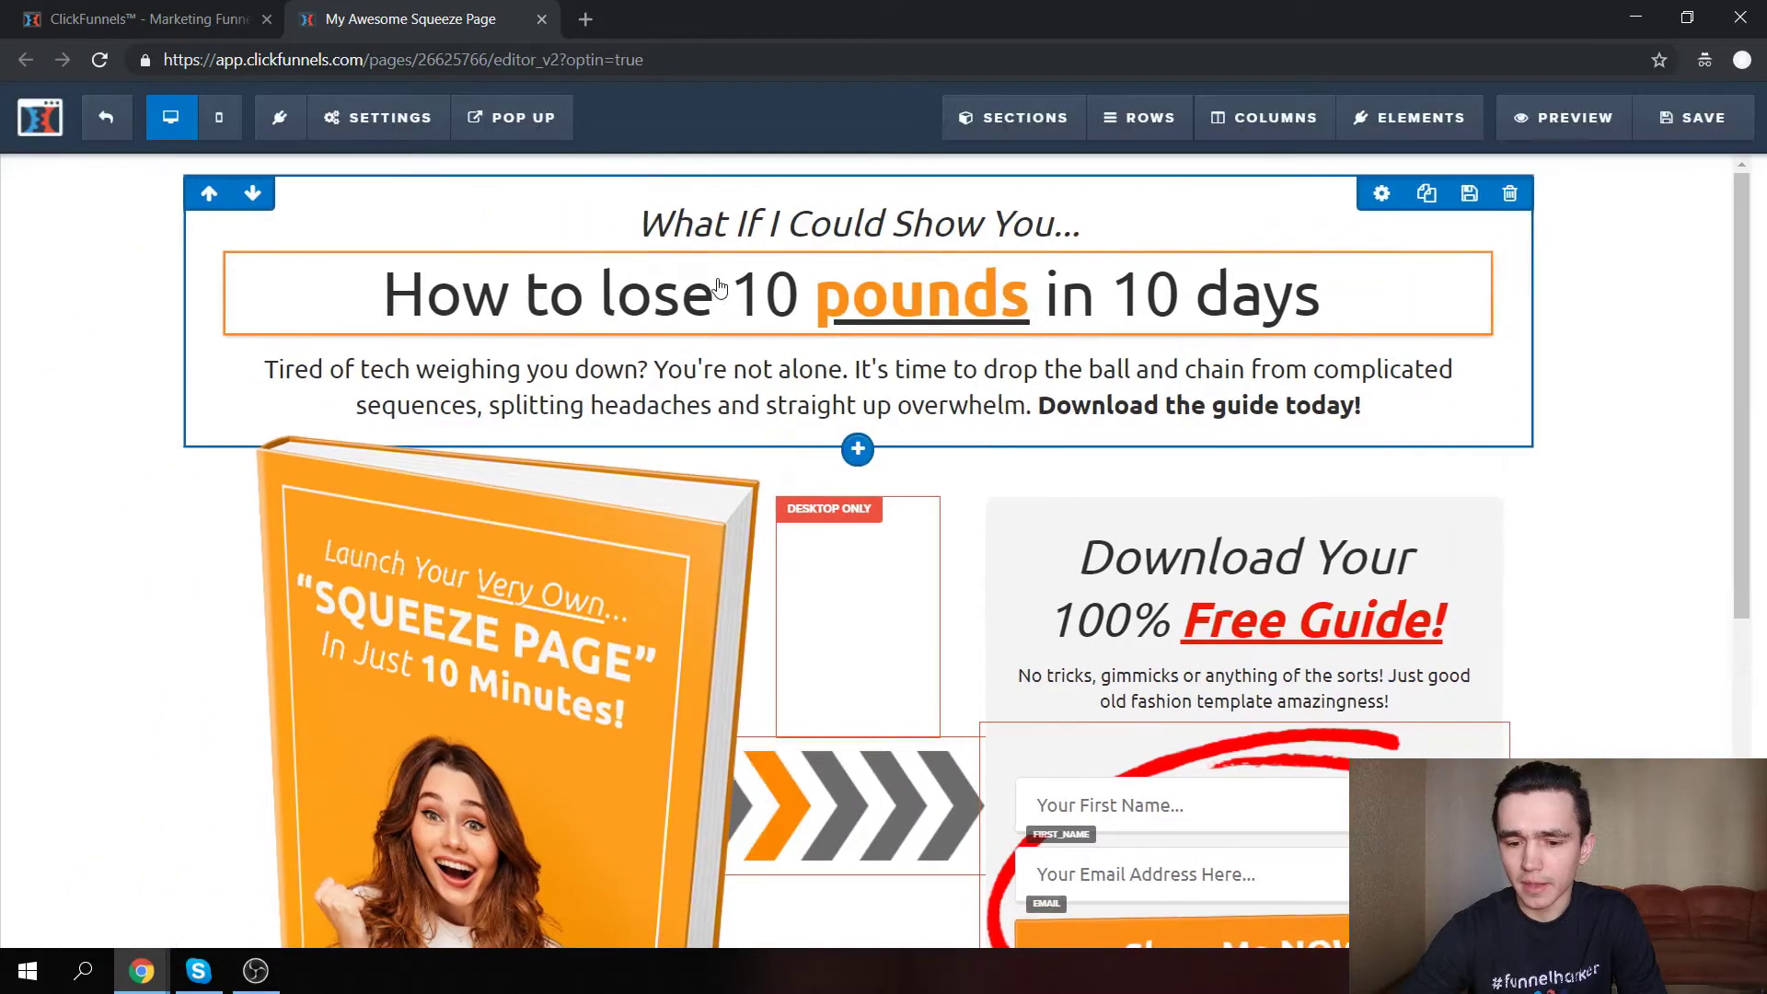
Move the "Download Your 100% Free Guide!" headline from the optin form to above the book image.
scroll(714, 294, down, 3)
scroll(714, 295, up, 3)
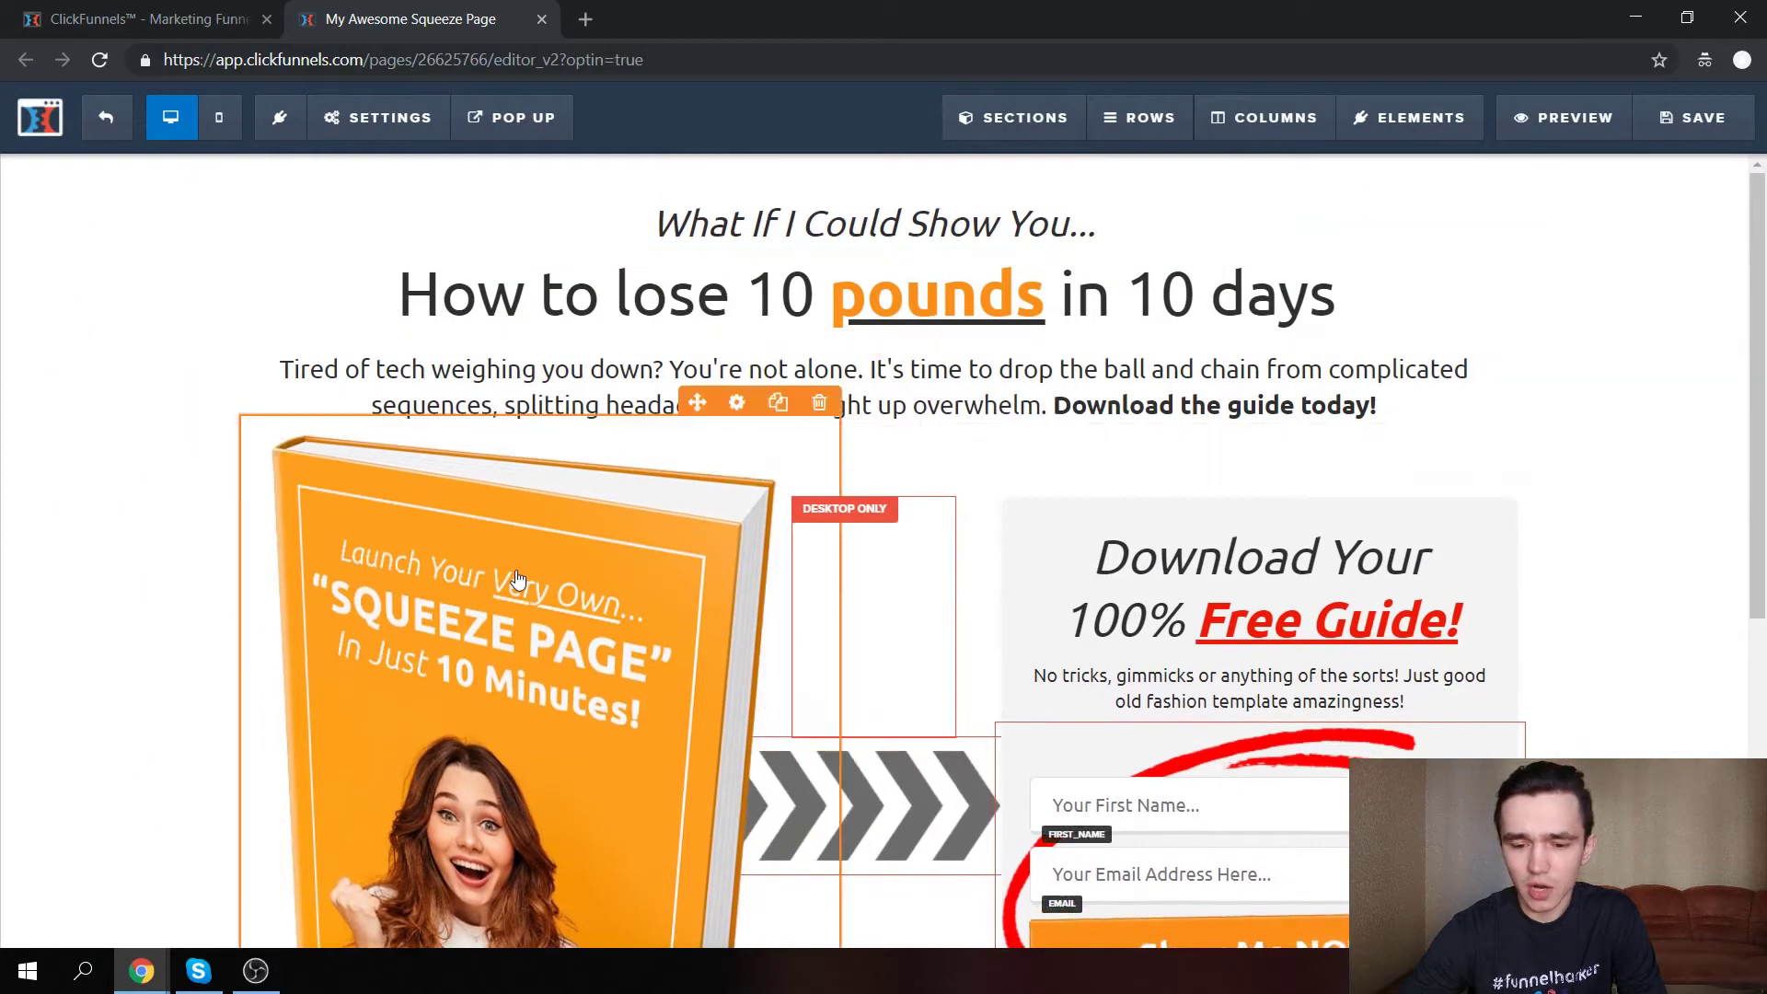
scroll(1073, 616, down, 2)
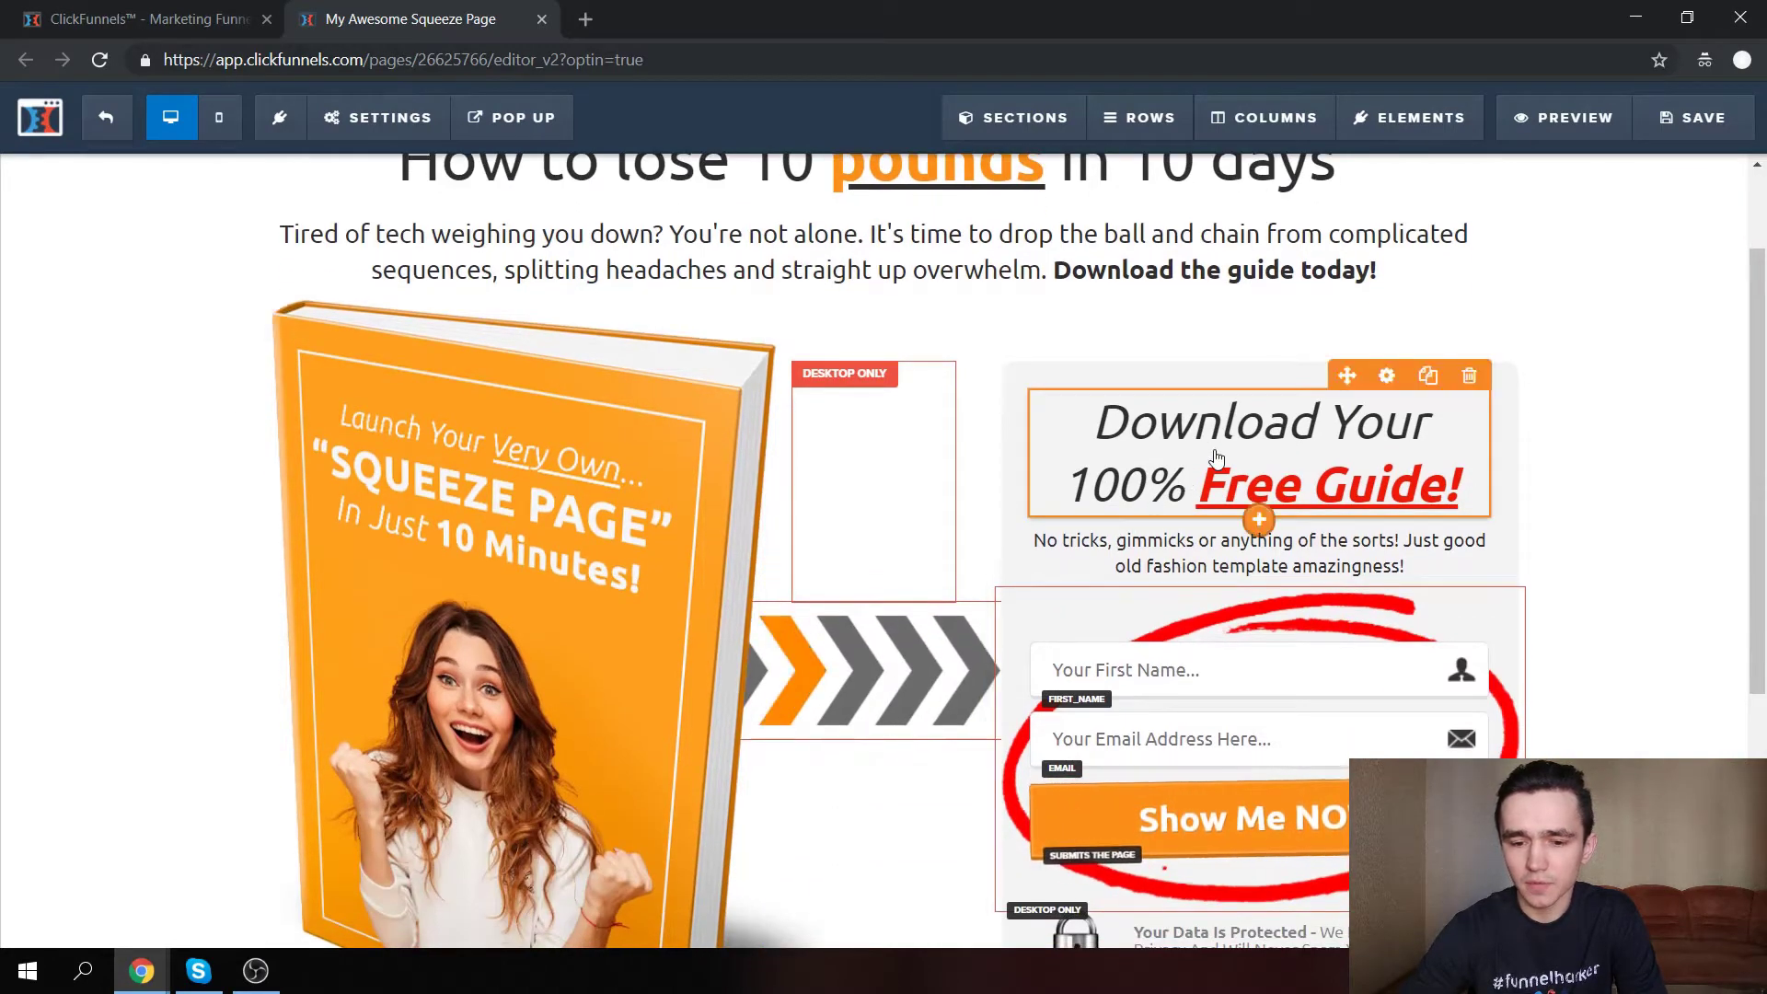
drag(1192, 485, 571, 317)
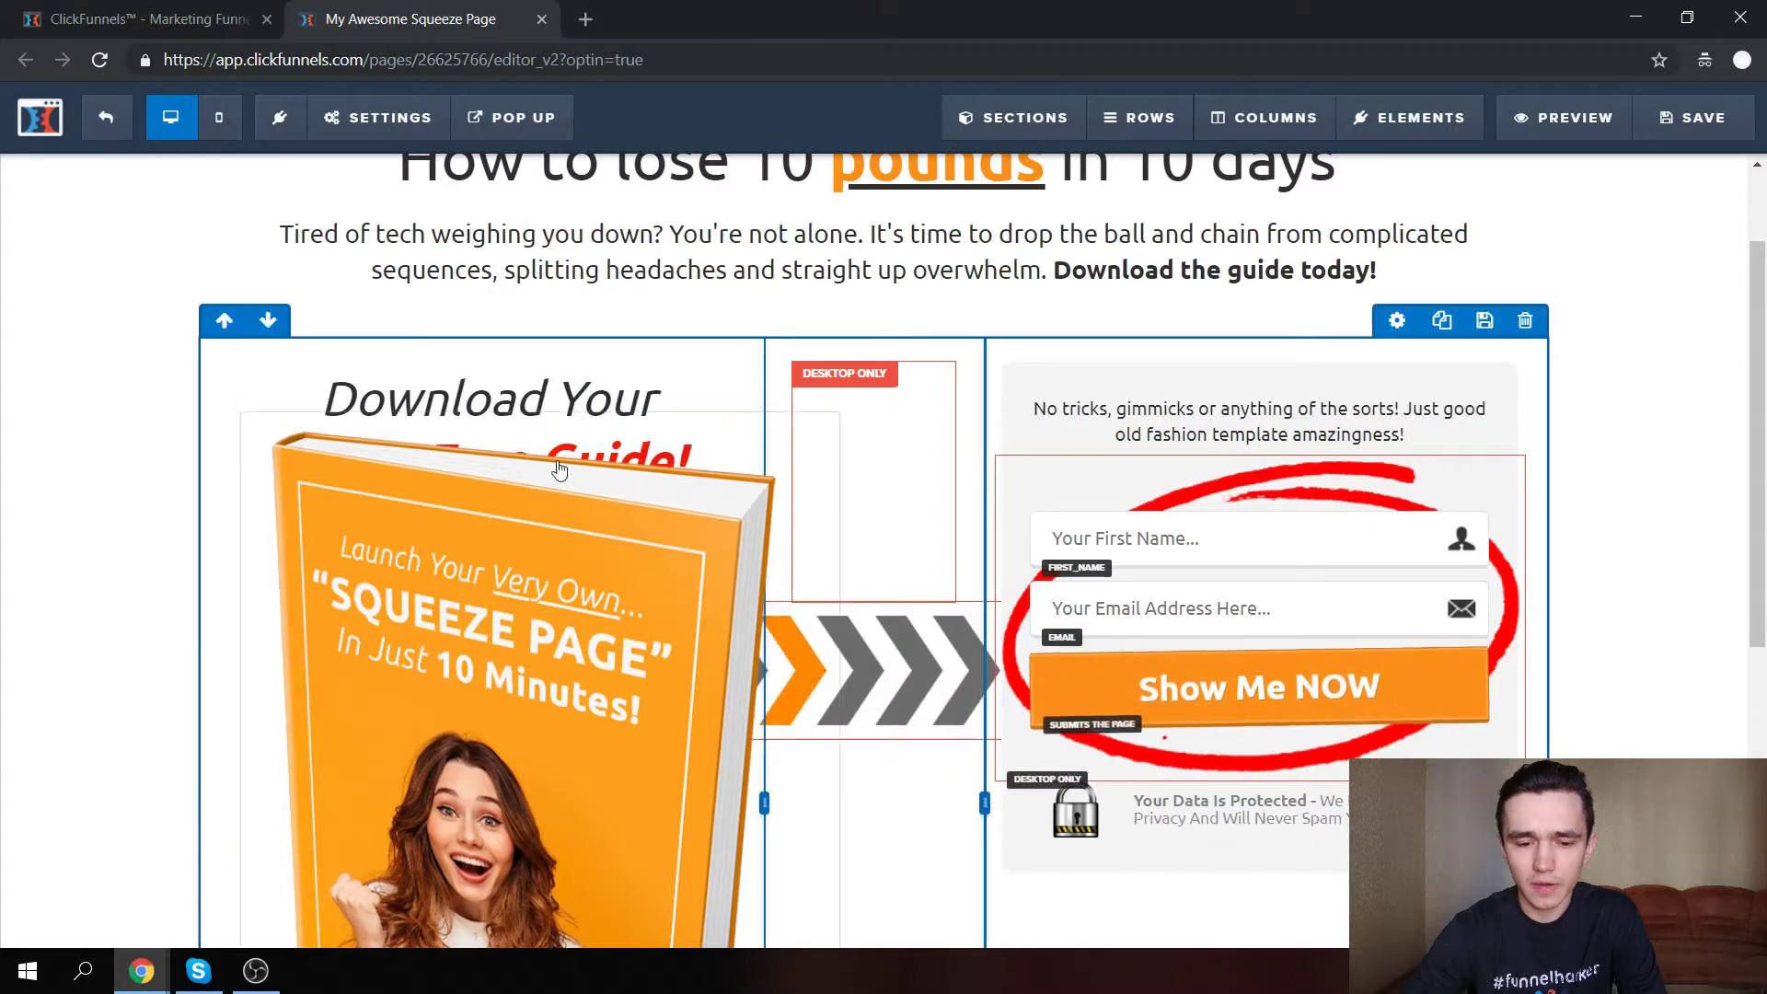
Set the book image's top margin to 50 and close its settings.
click(558, 559)
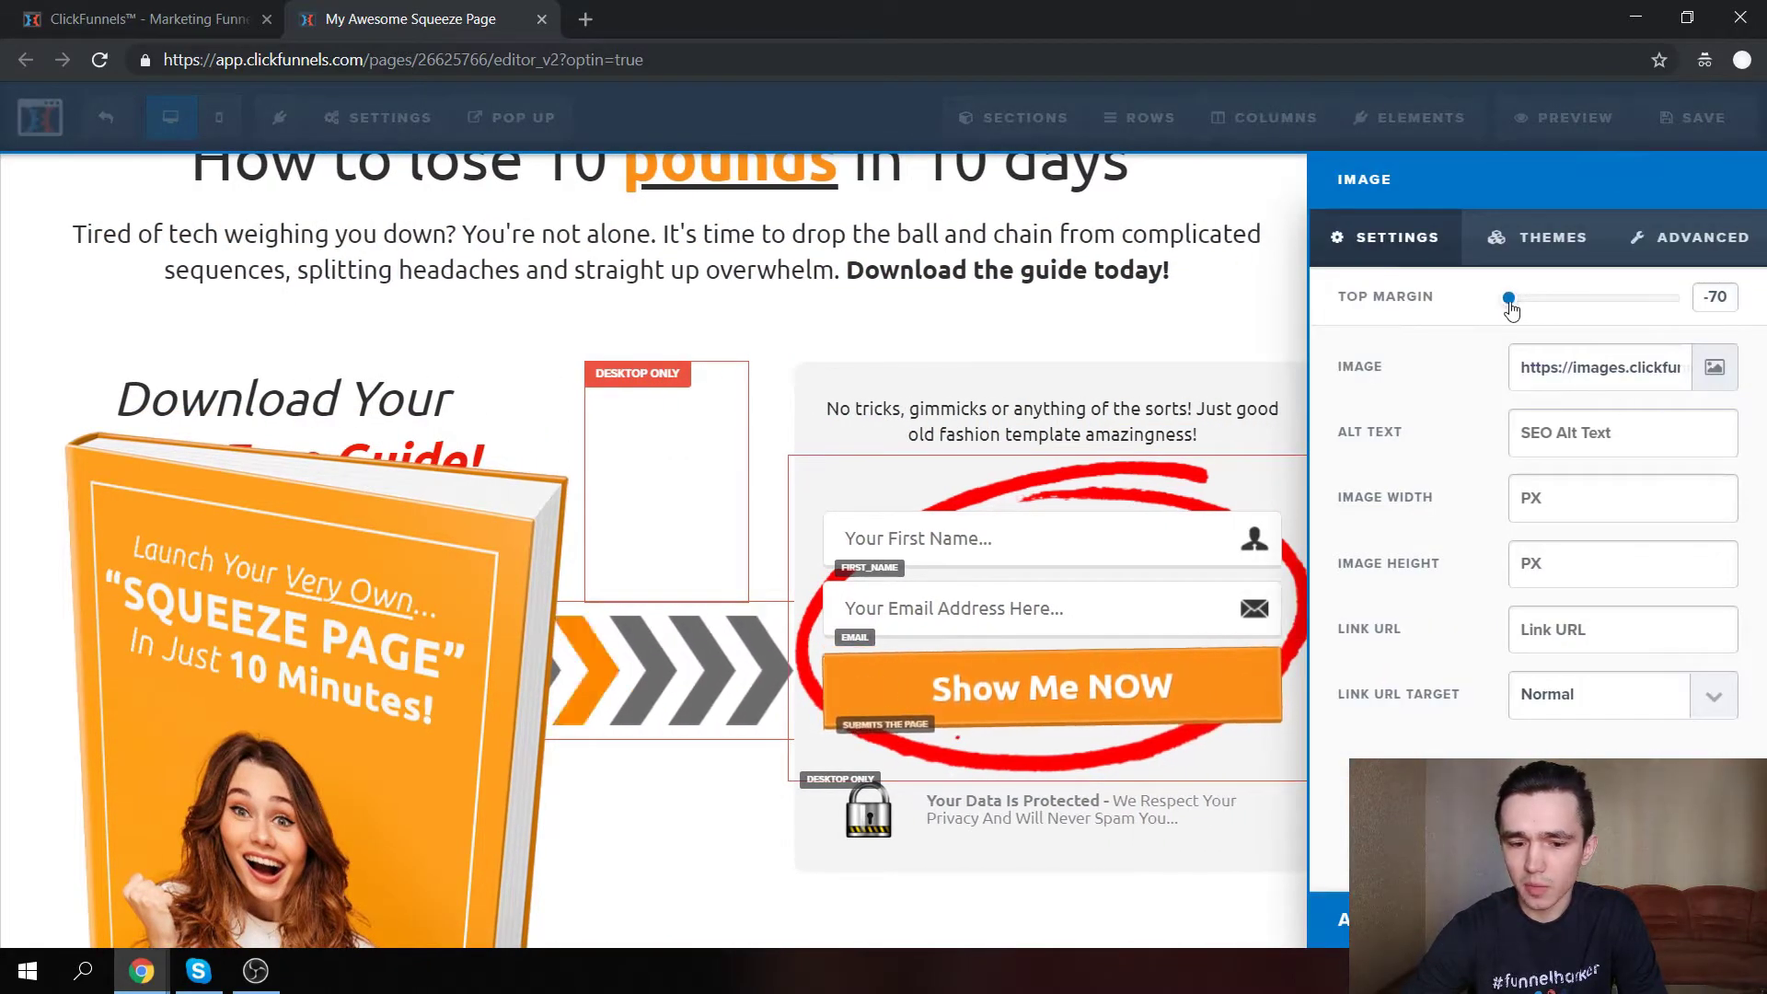
drag(1510, 299, 1592, 299)
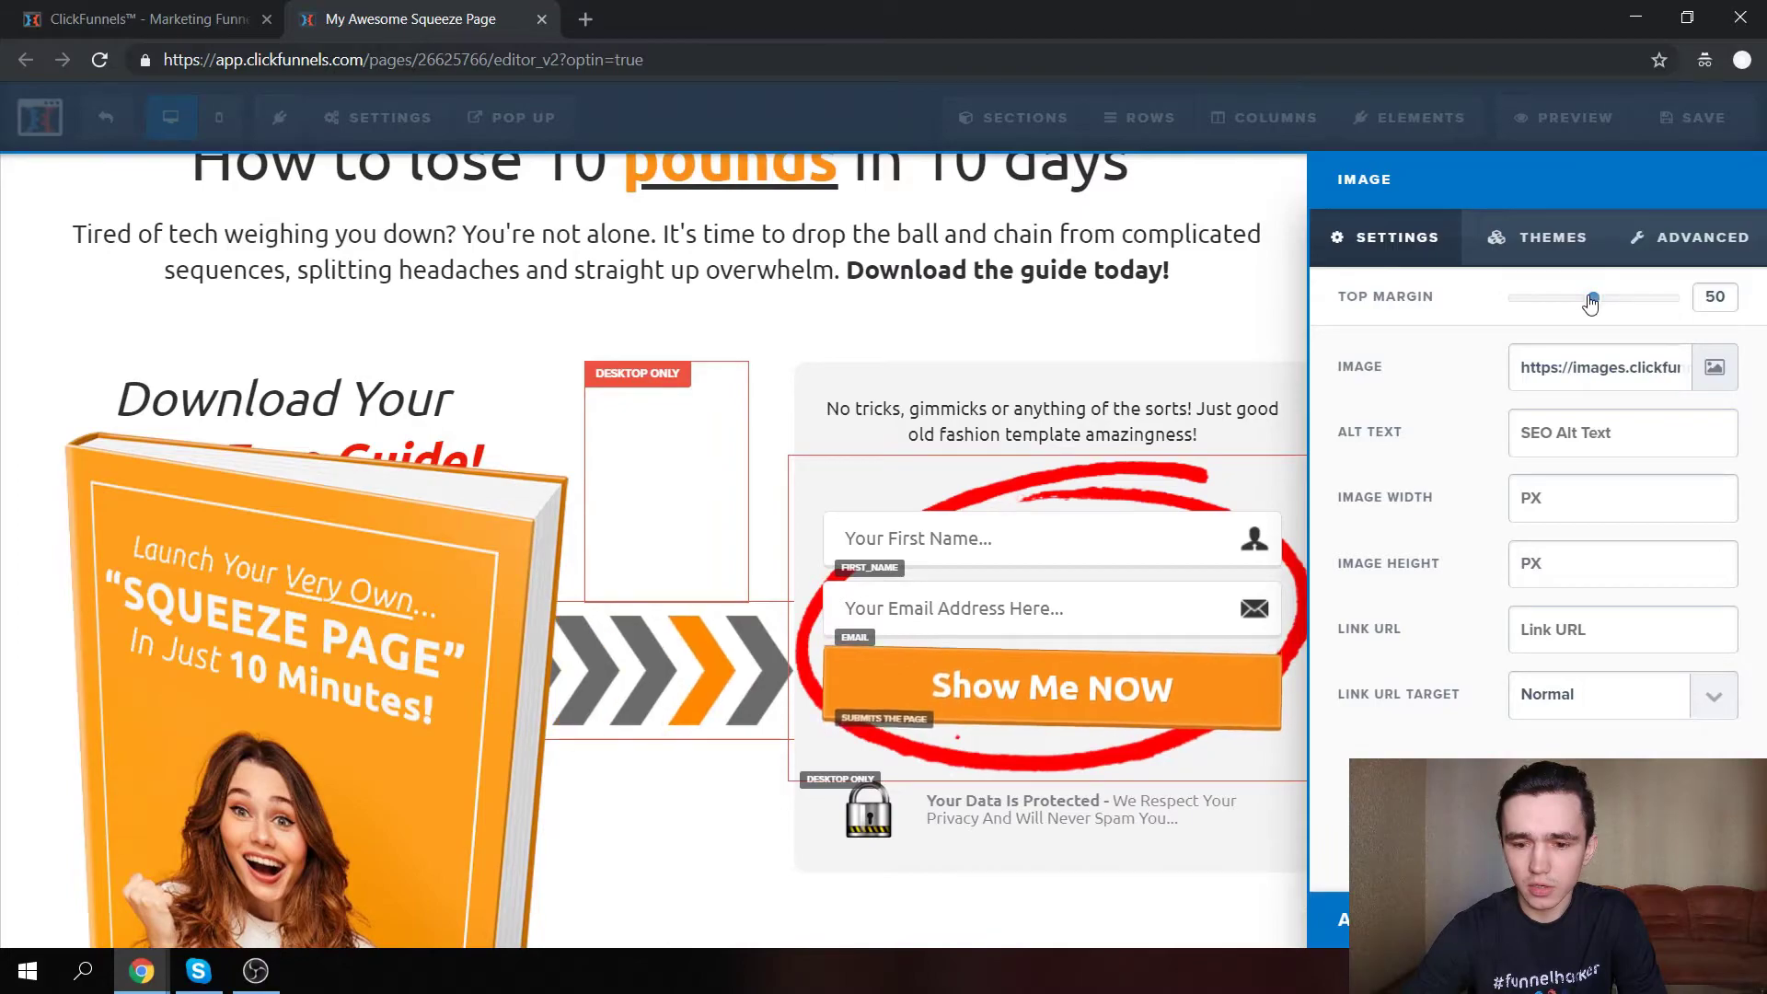
click(248, 709)
Examine the squeeze page's layout around the moved headline, the book image and the optin form.
scroll(248, 710, down, 3)
scroll(608, 618, up, 1)
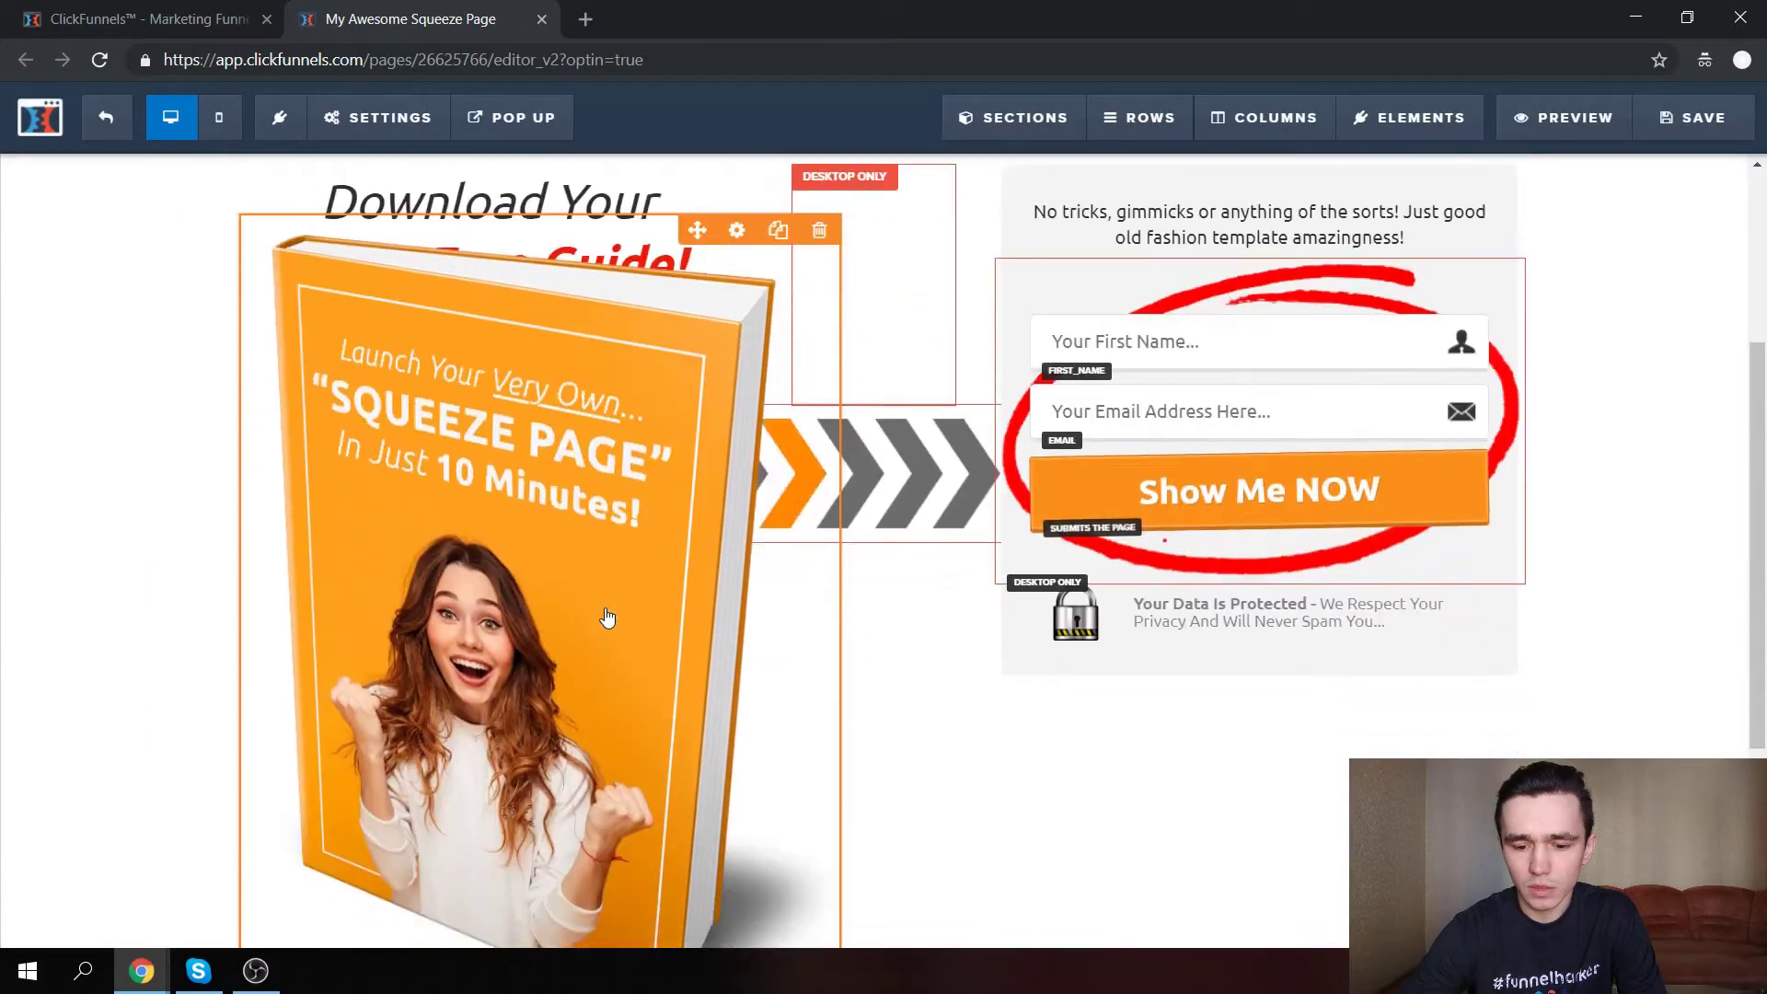
scroll(611, 619, down, 3)
scroll(1117, 584, up, 6)
scroll(1116, 586, down, 3)
scroll(1117, 584, up, 3)
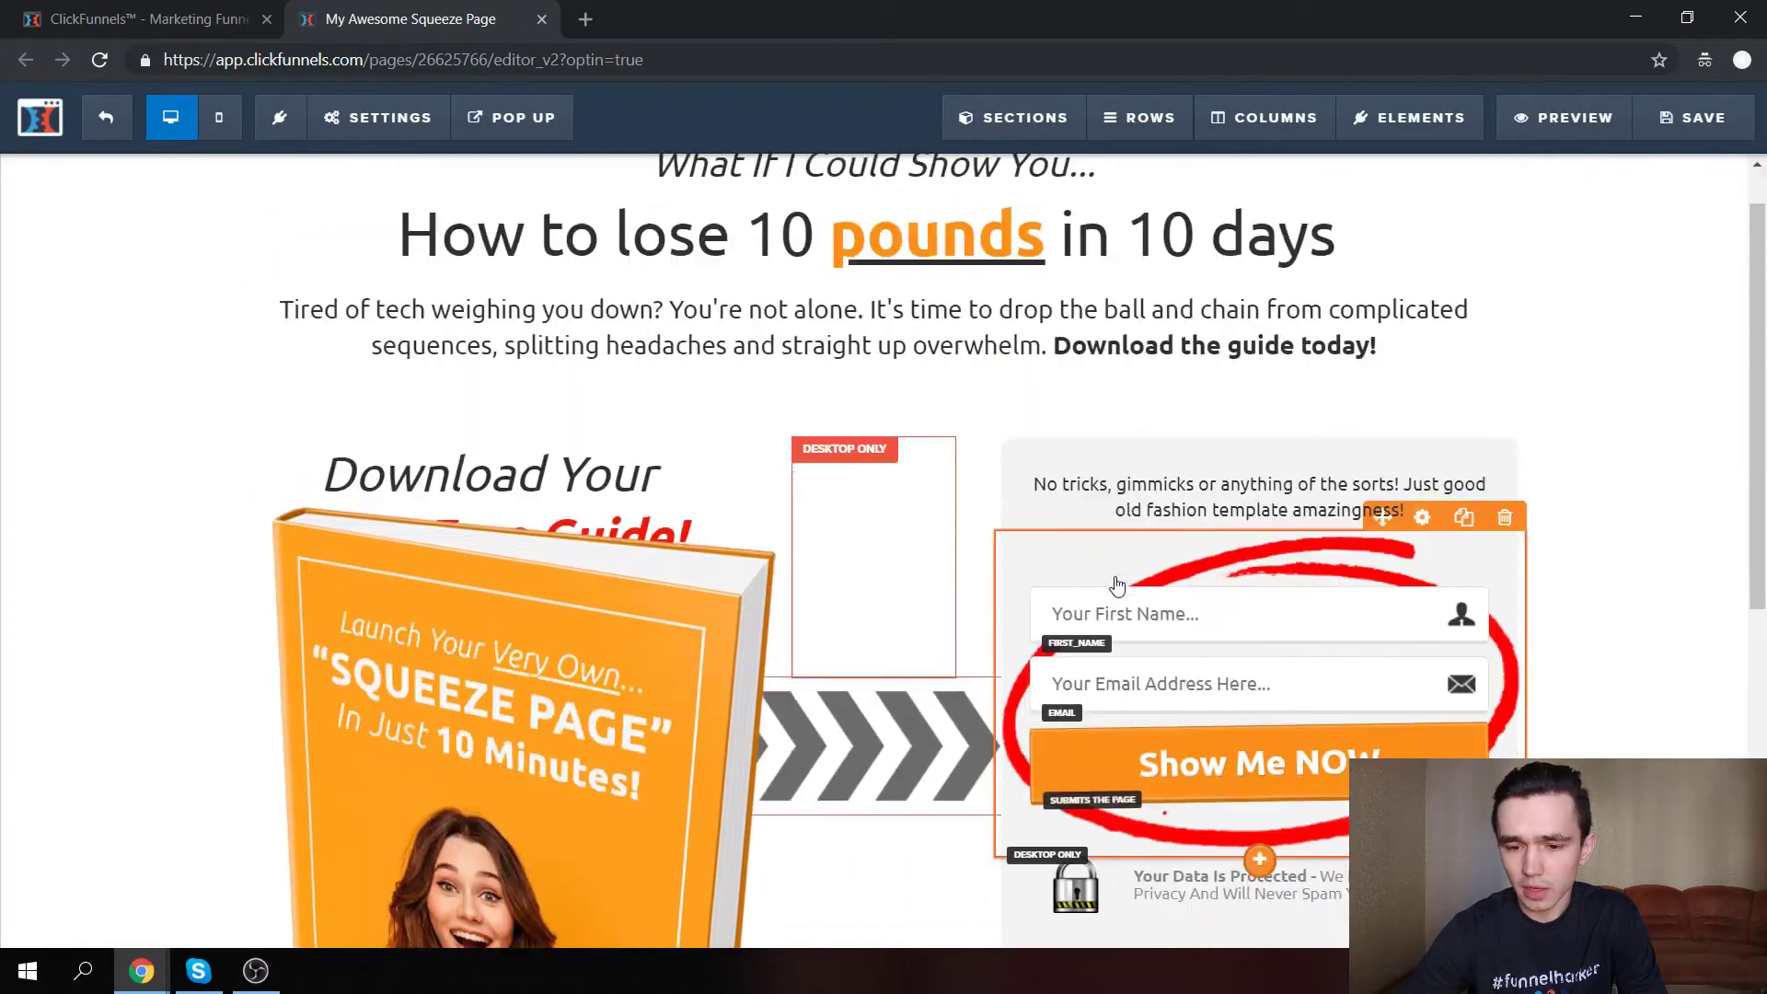
scroll(1116, 584, down, 4)
scroll(1116, 584, up, 2)
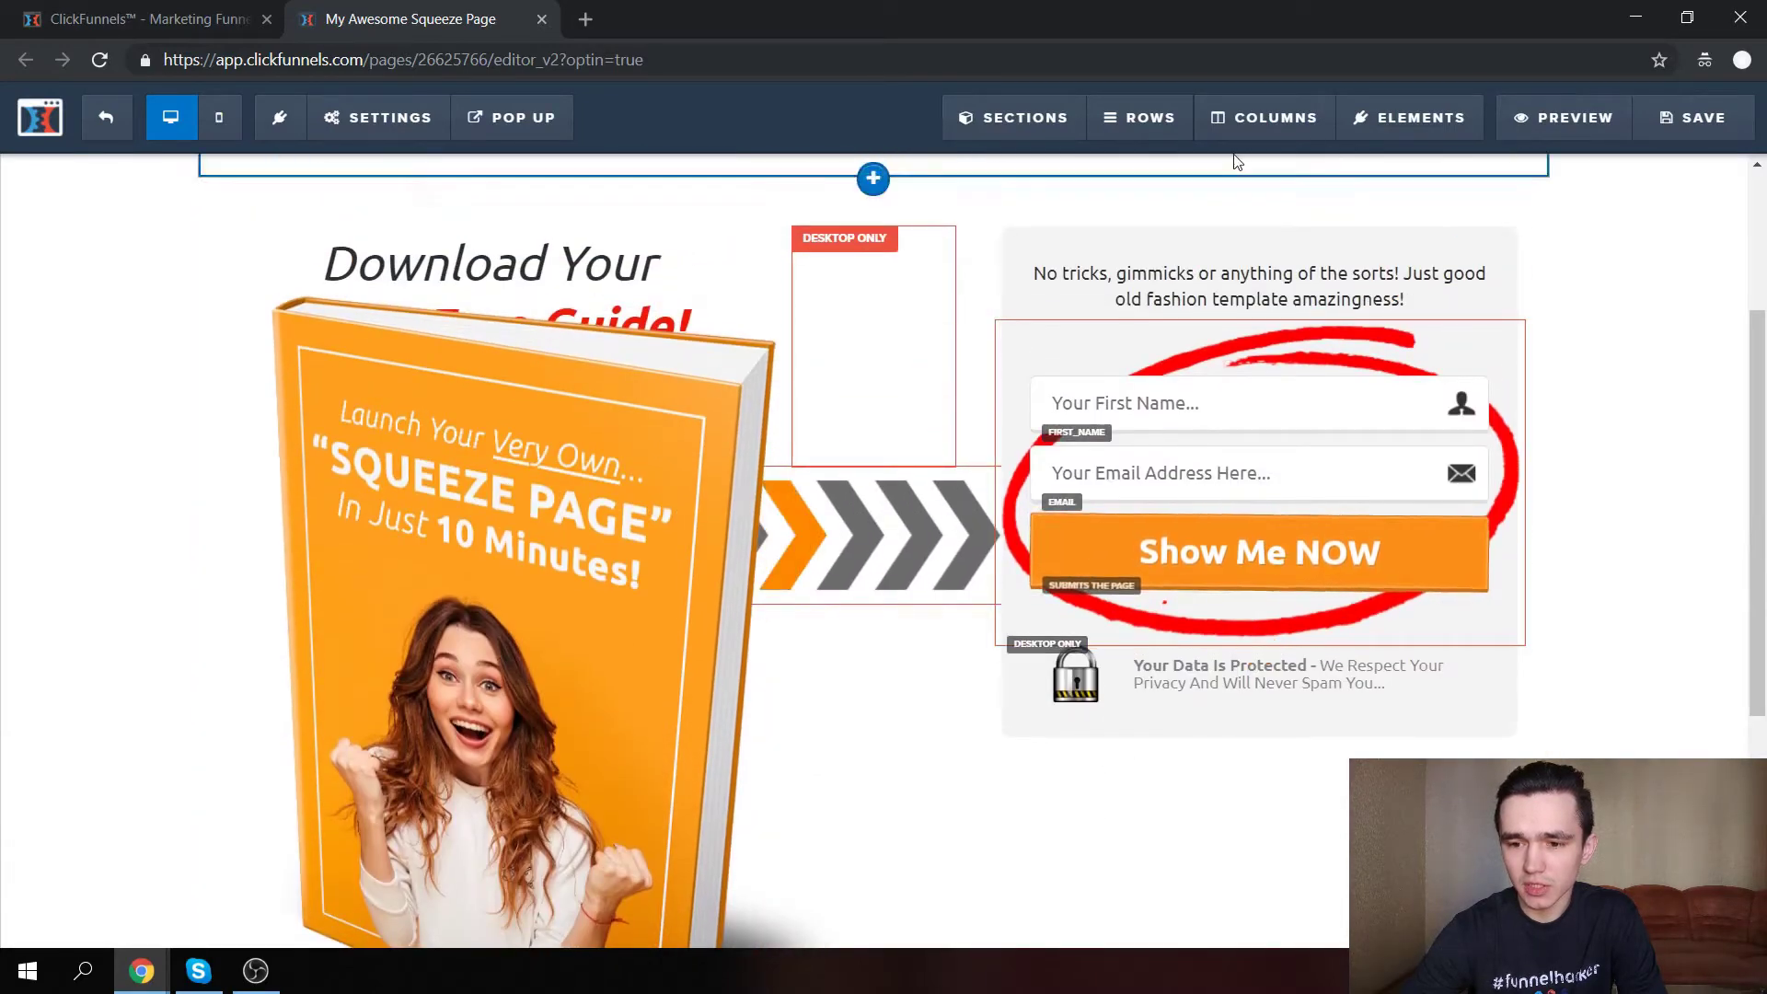
Add a date countdown between the "No tricks, gimmicks" text and the optin fields, and open its settings.
mouse_move(1409, 120)
click(1424, 168)
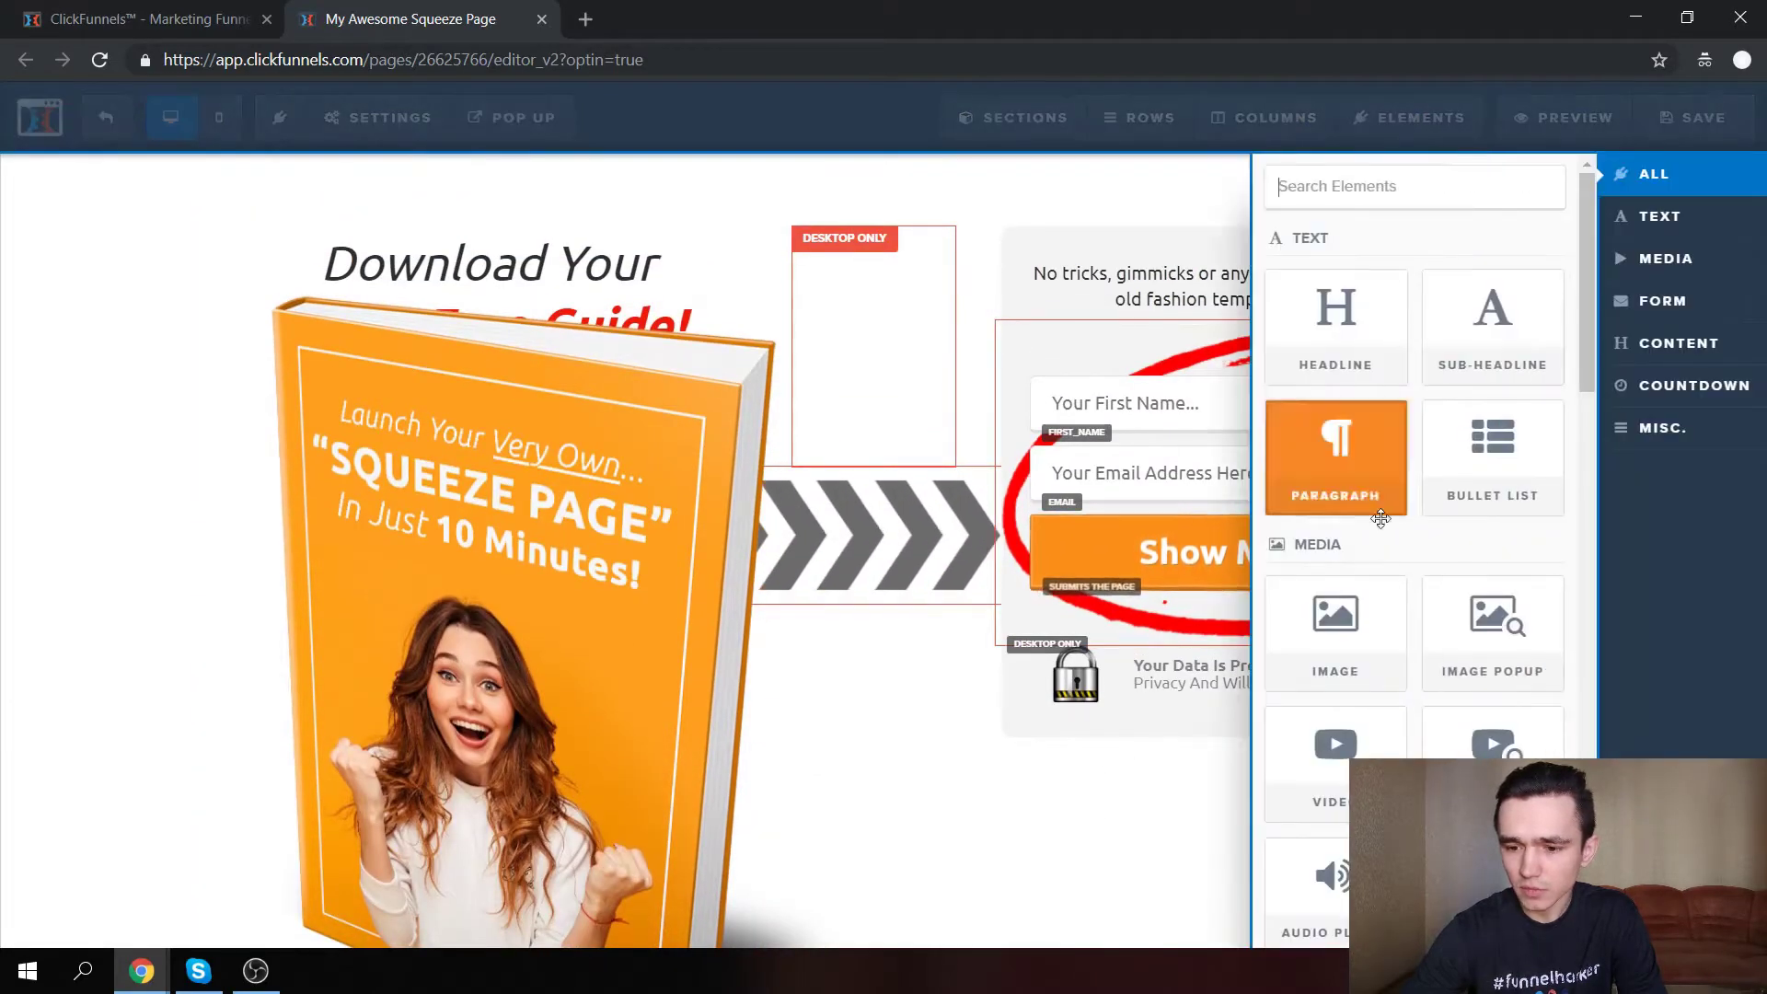
scroll(1359, 661, down, 8)
scroll(1358, 661, down, 5)
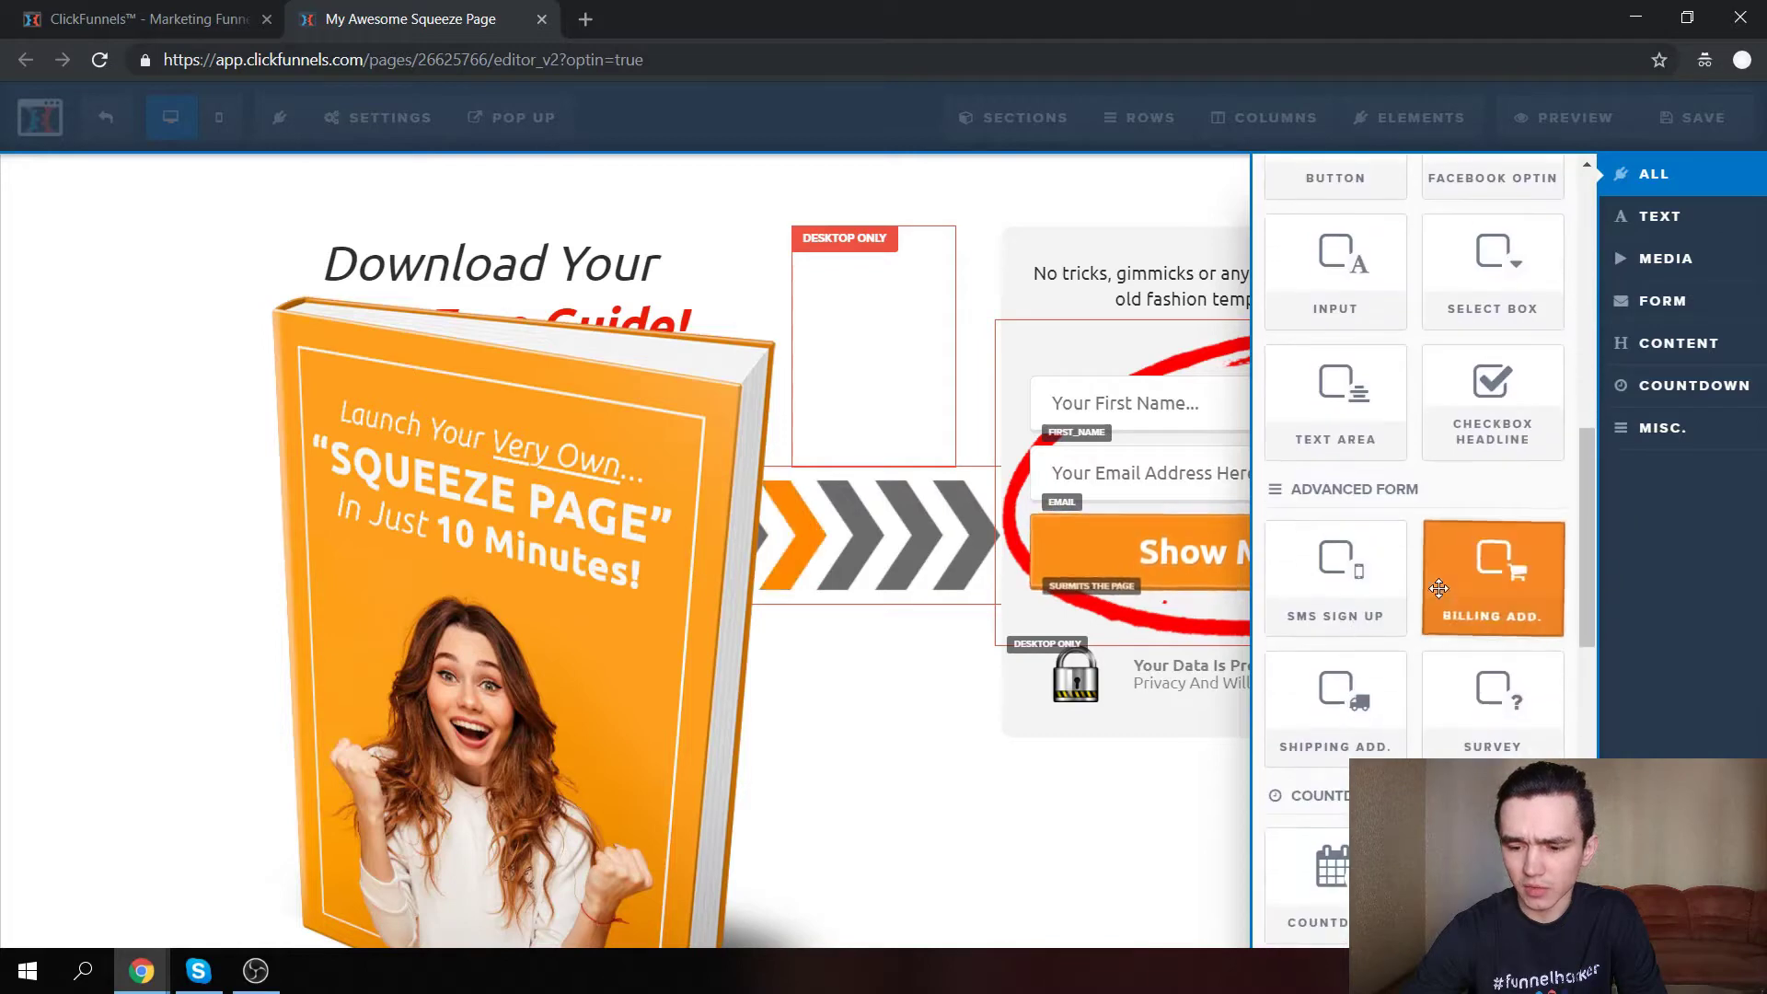
mouse_move(1354, 623)
mouse_down()
mouse_move(1124, 382)
mouse_move(1120, 315)
mouse_move(1189, 313)
mouse_up()
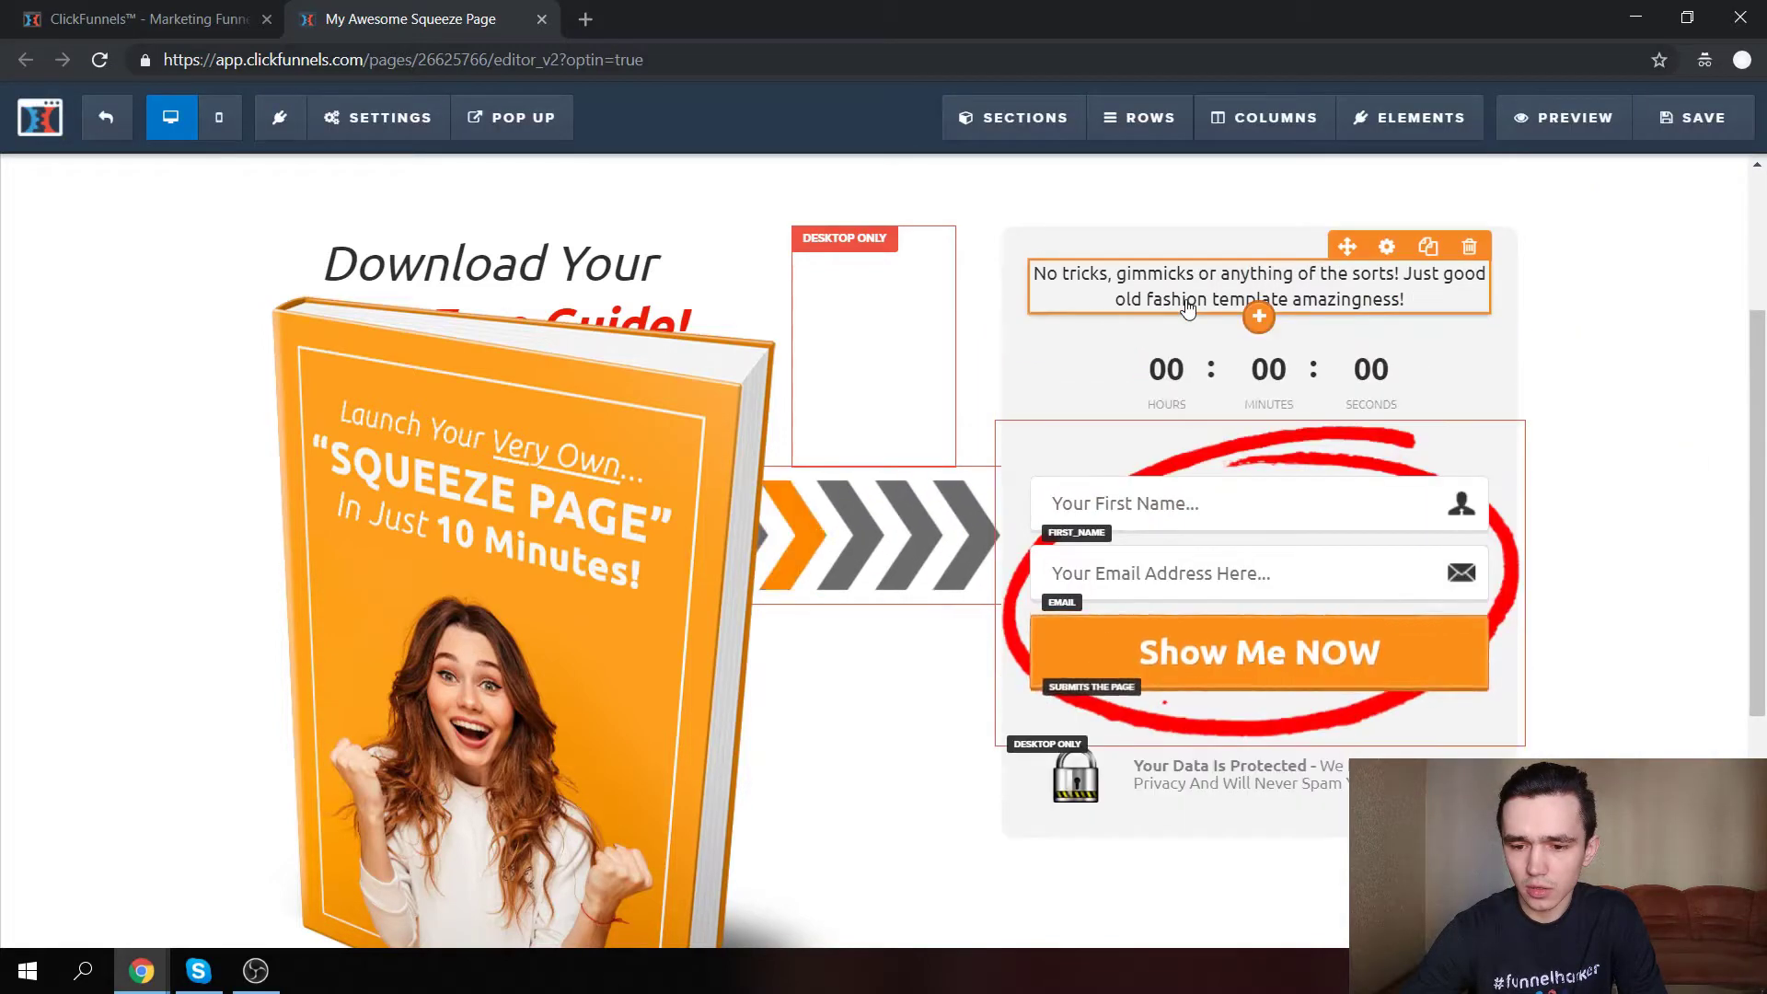
click(1340, 389)
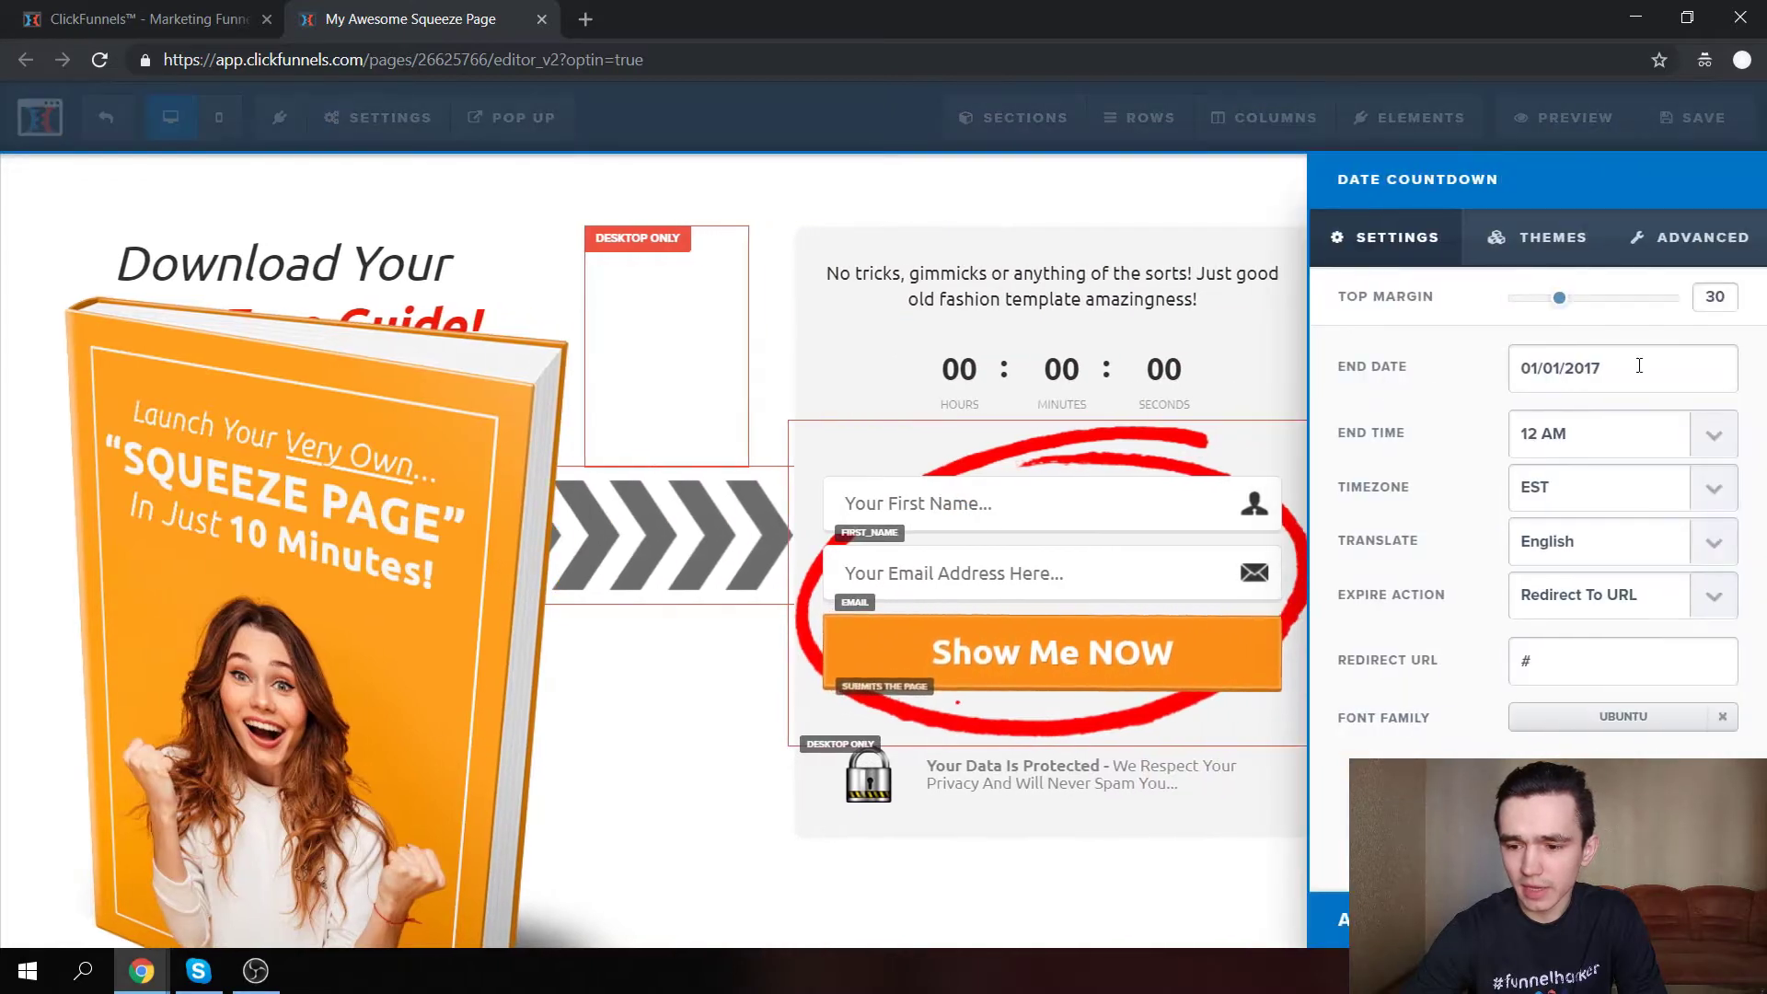
drag(1609, 382, 1499, 378)
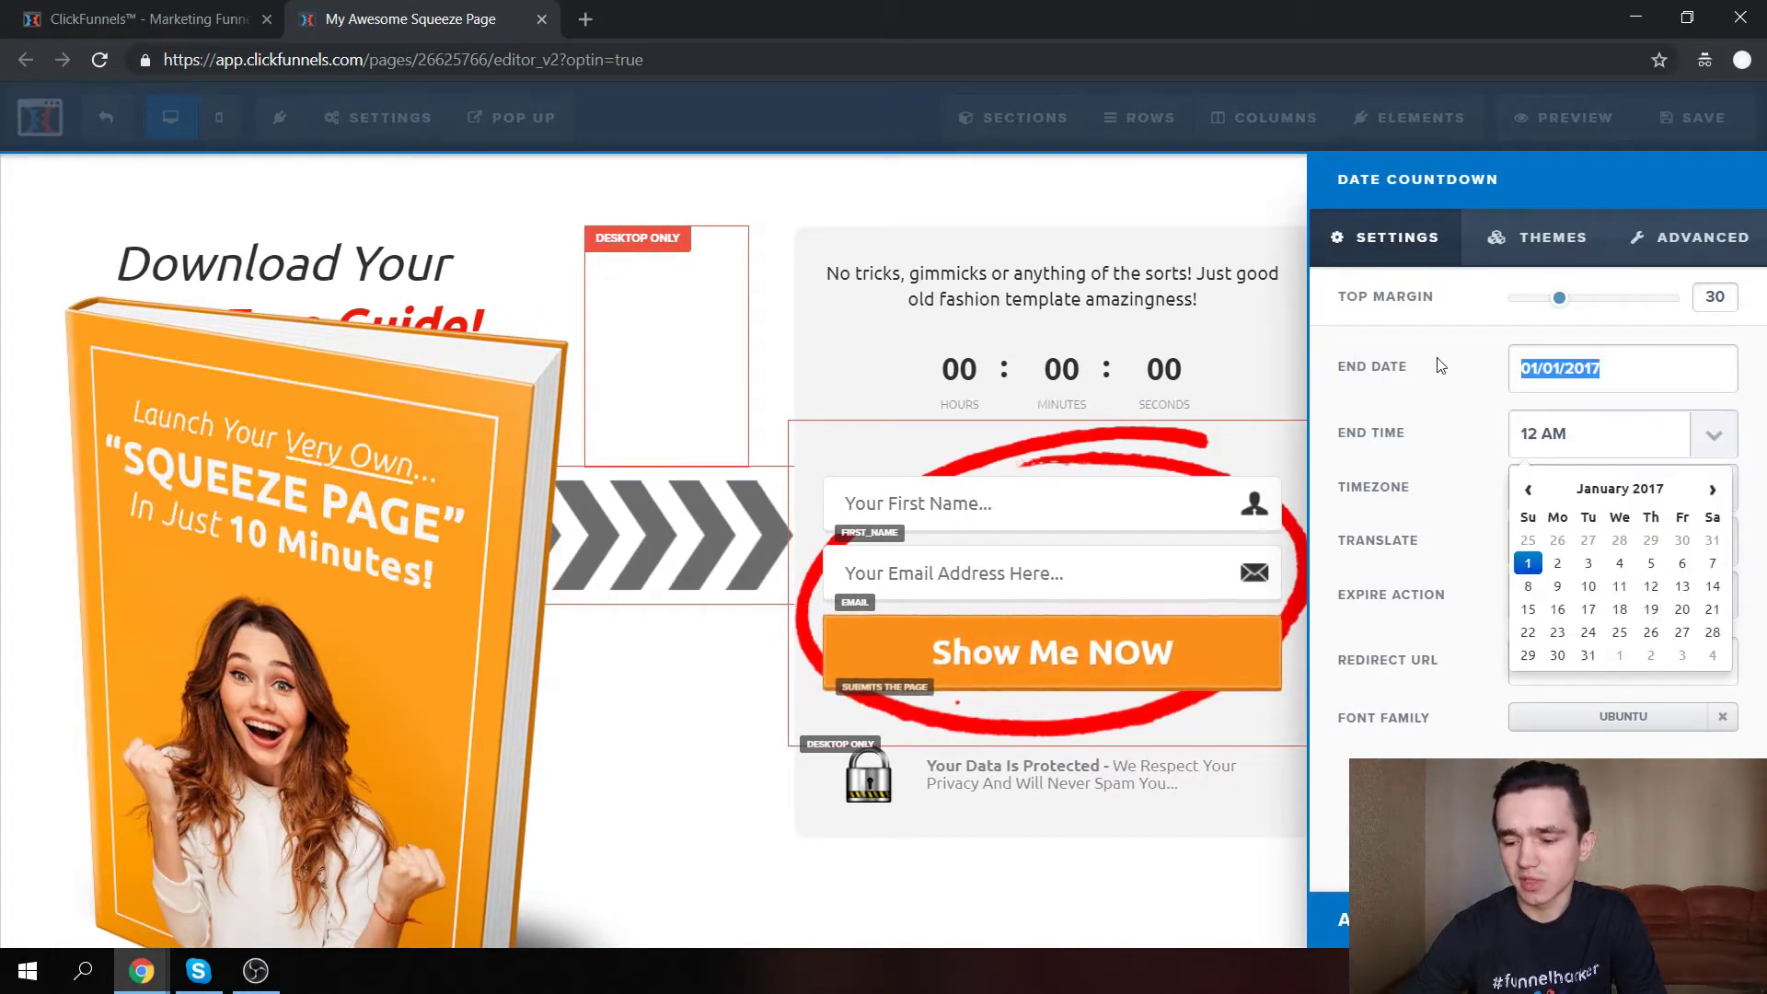
click(1714, 488)
click(1715, 489)
click(1716, 489)
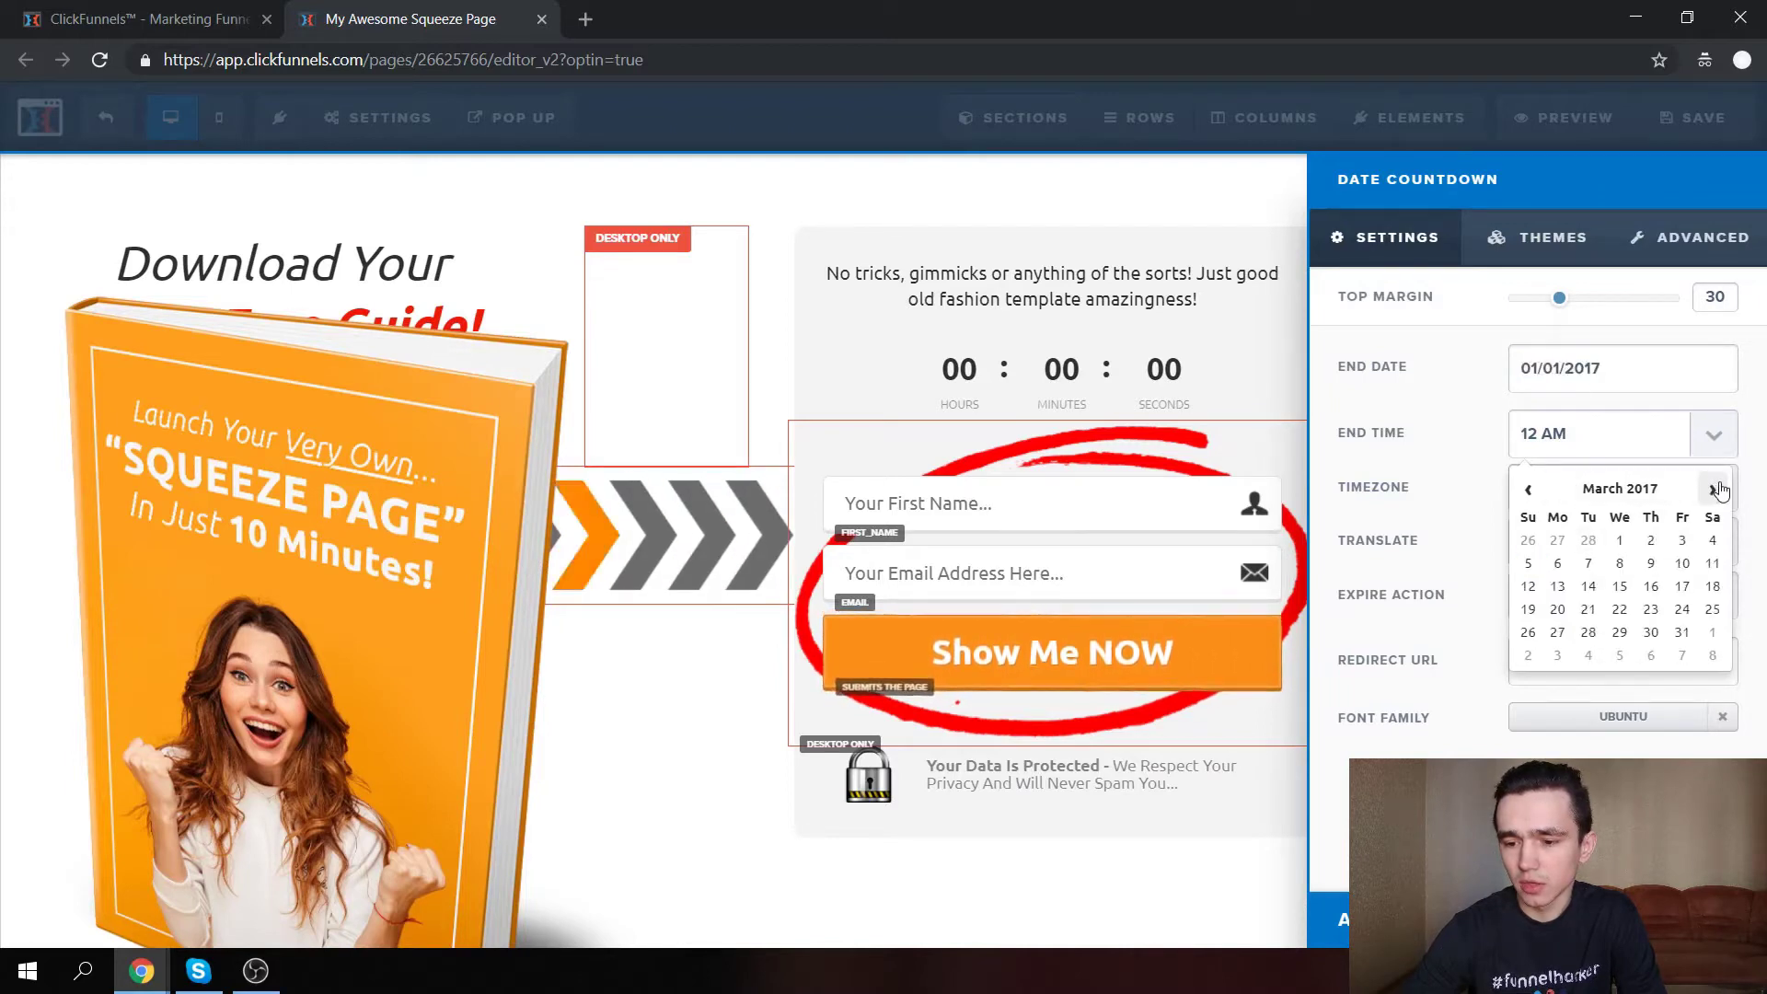
click(1716, 489)
click(1716, 489)
click(1666, 490)
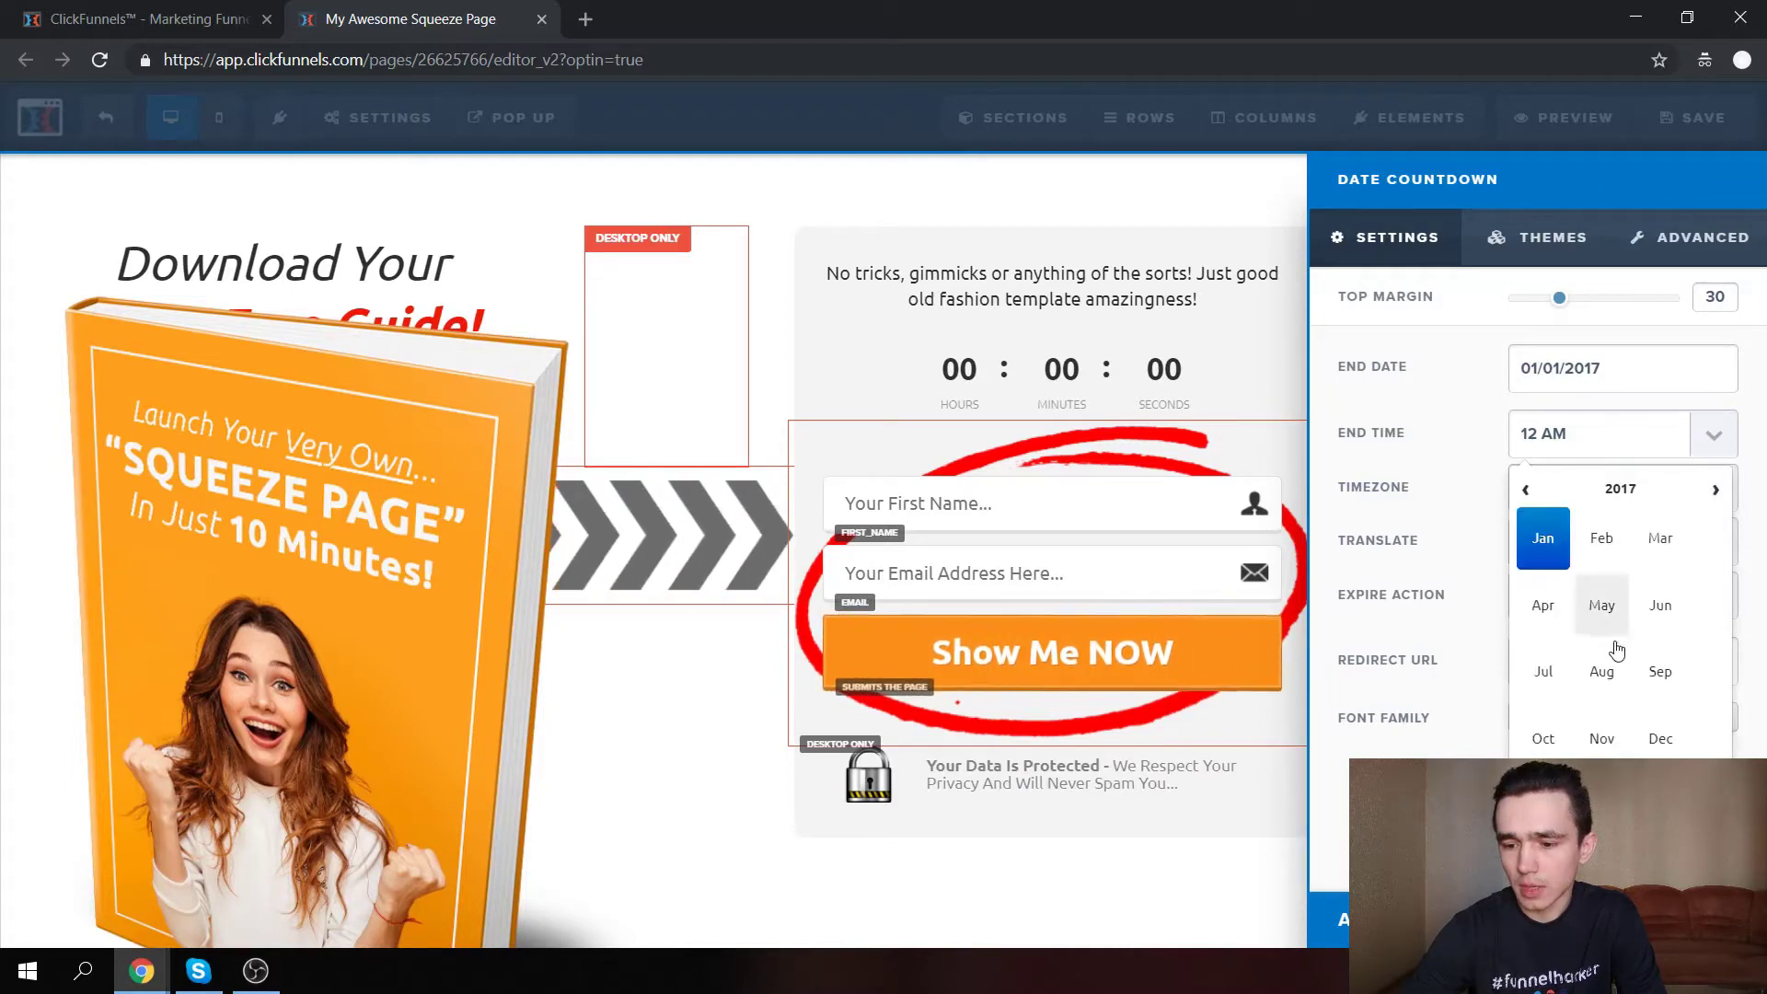
click(1716, 488)
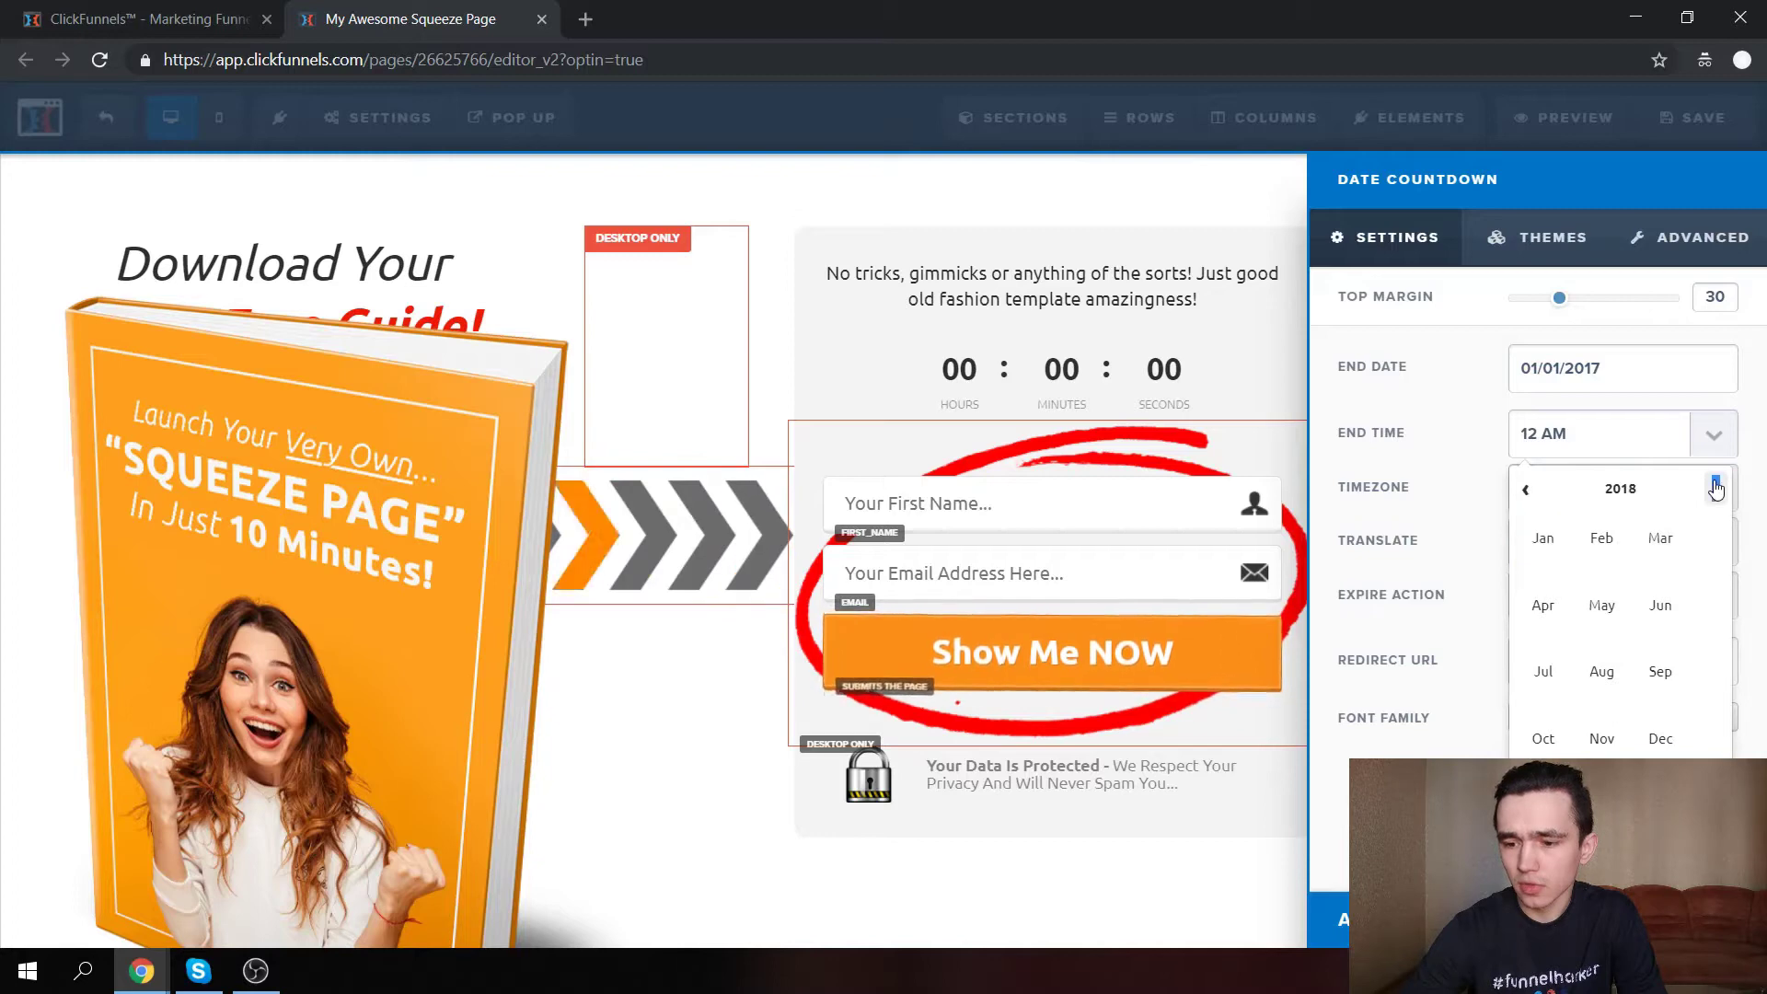
click(1715, 489)
click(1646, 564)
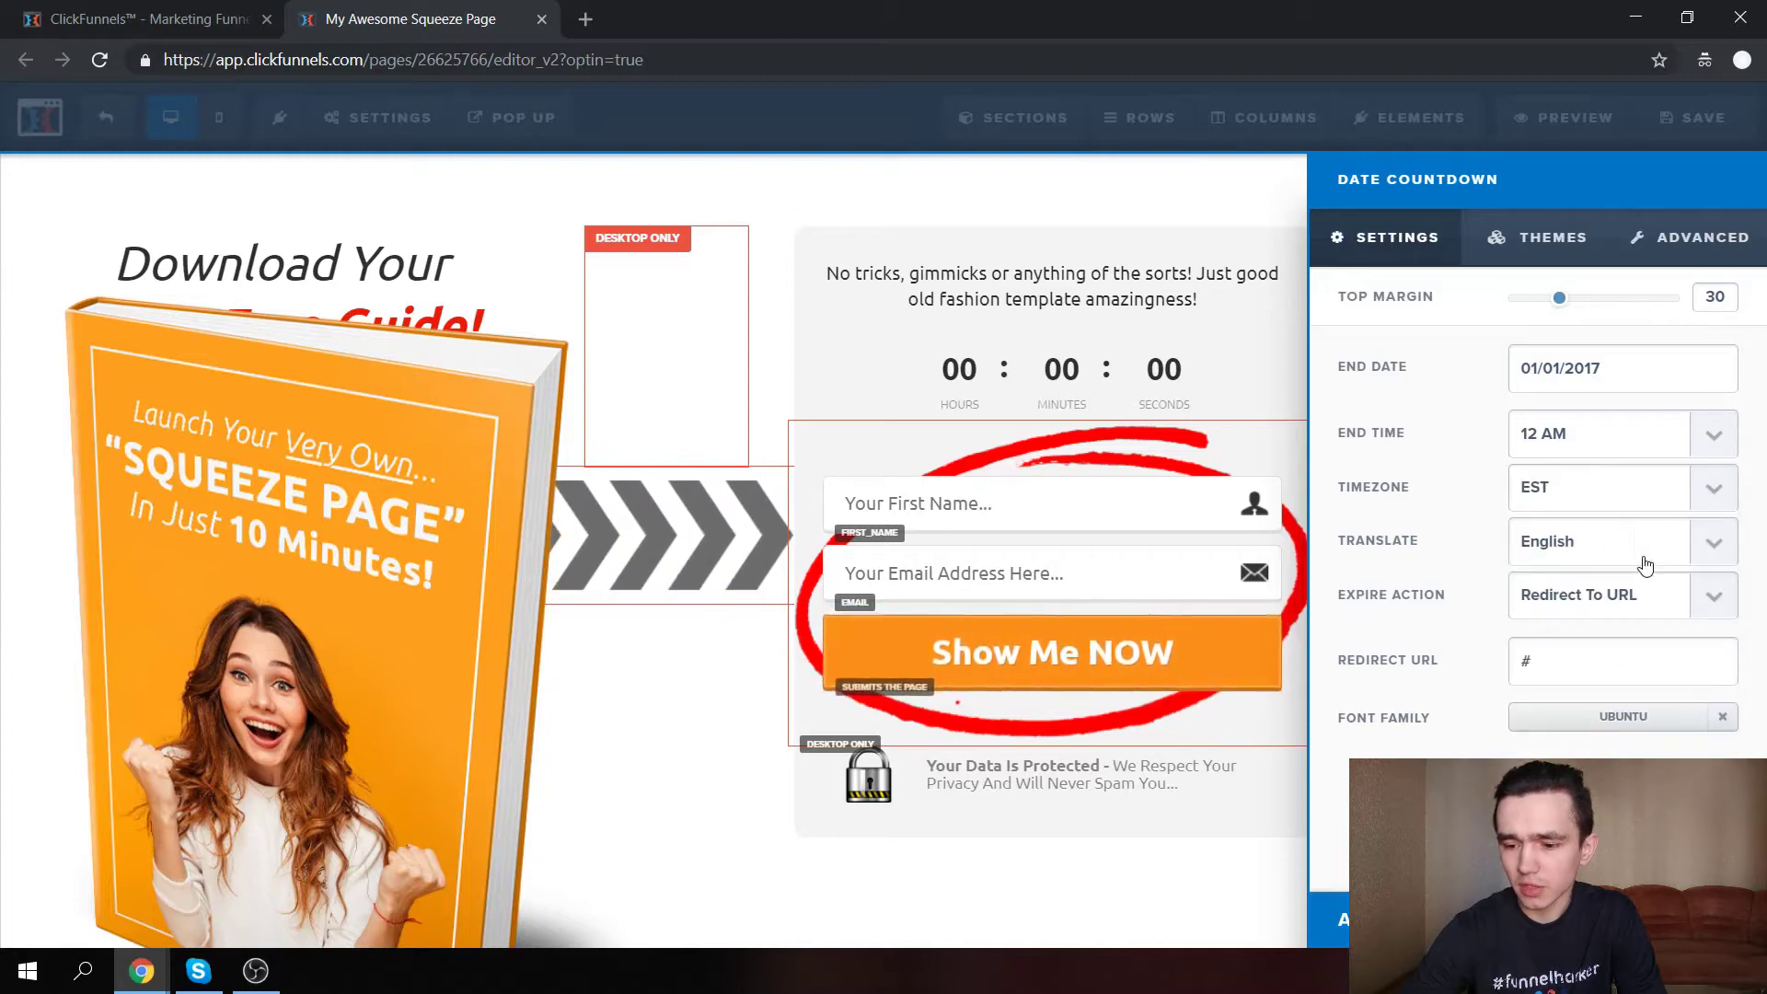
Set the countdown's end date to 03/03/2019 and close its settings.
click(1602, 367)
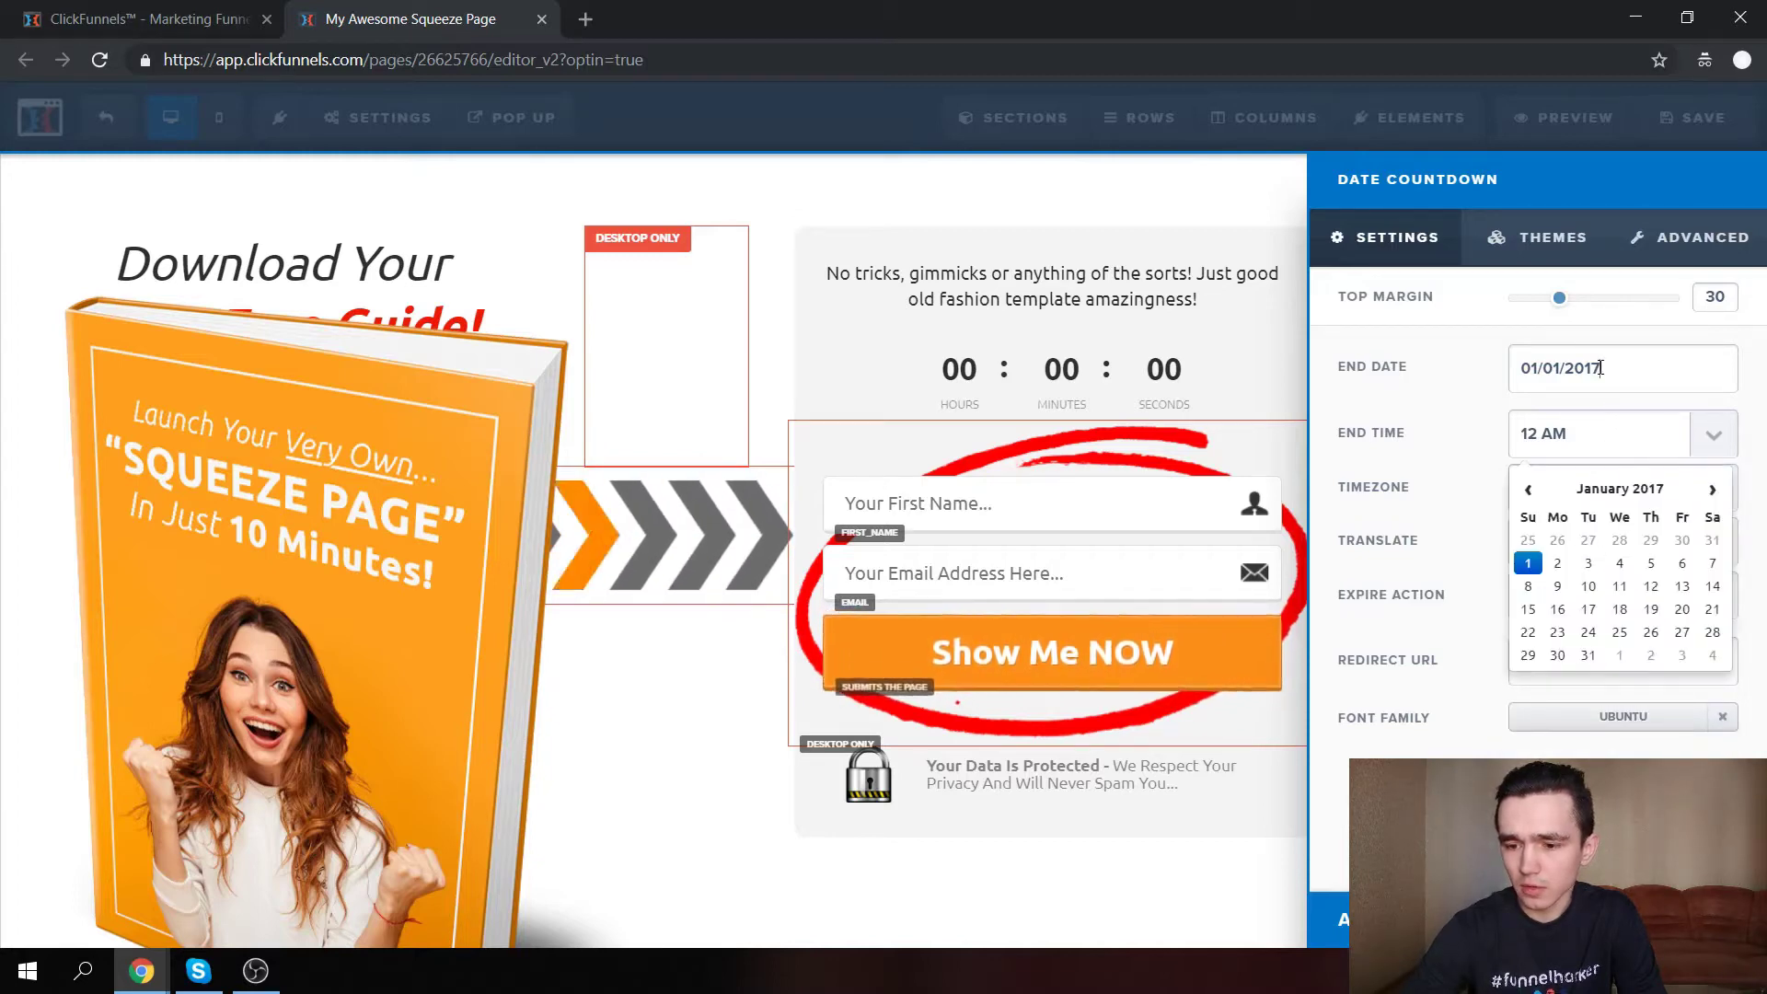
key(BackSpace)
text(9)
click(1564, 368)
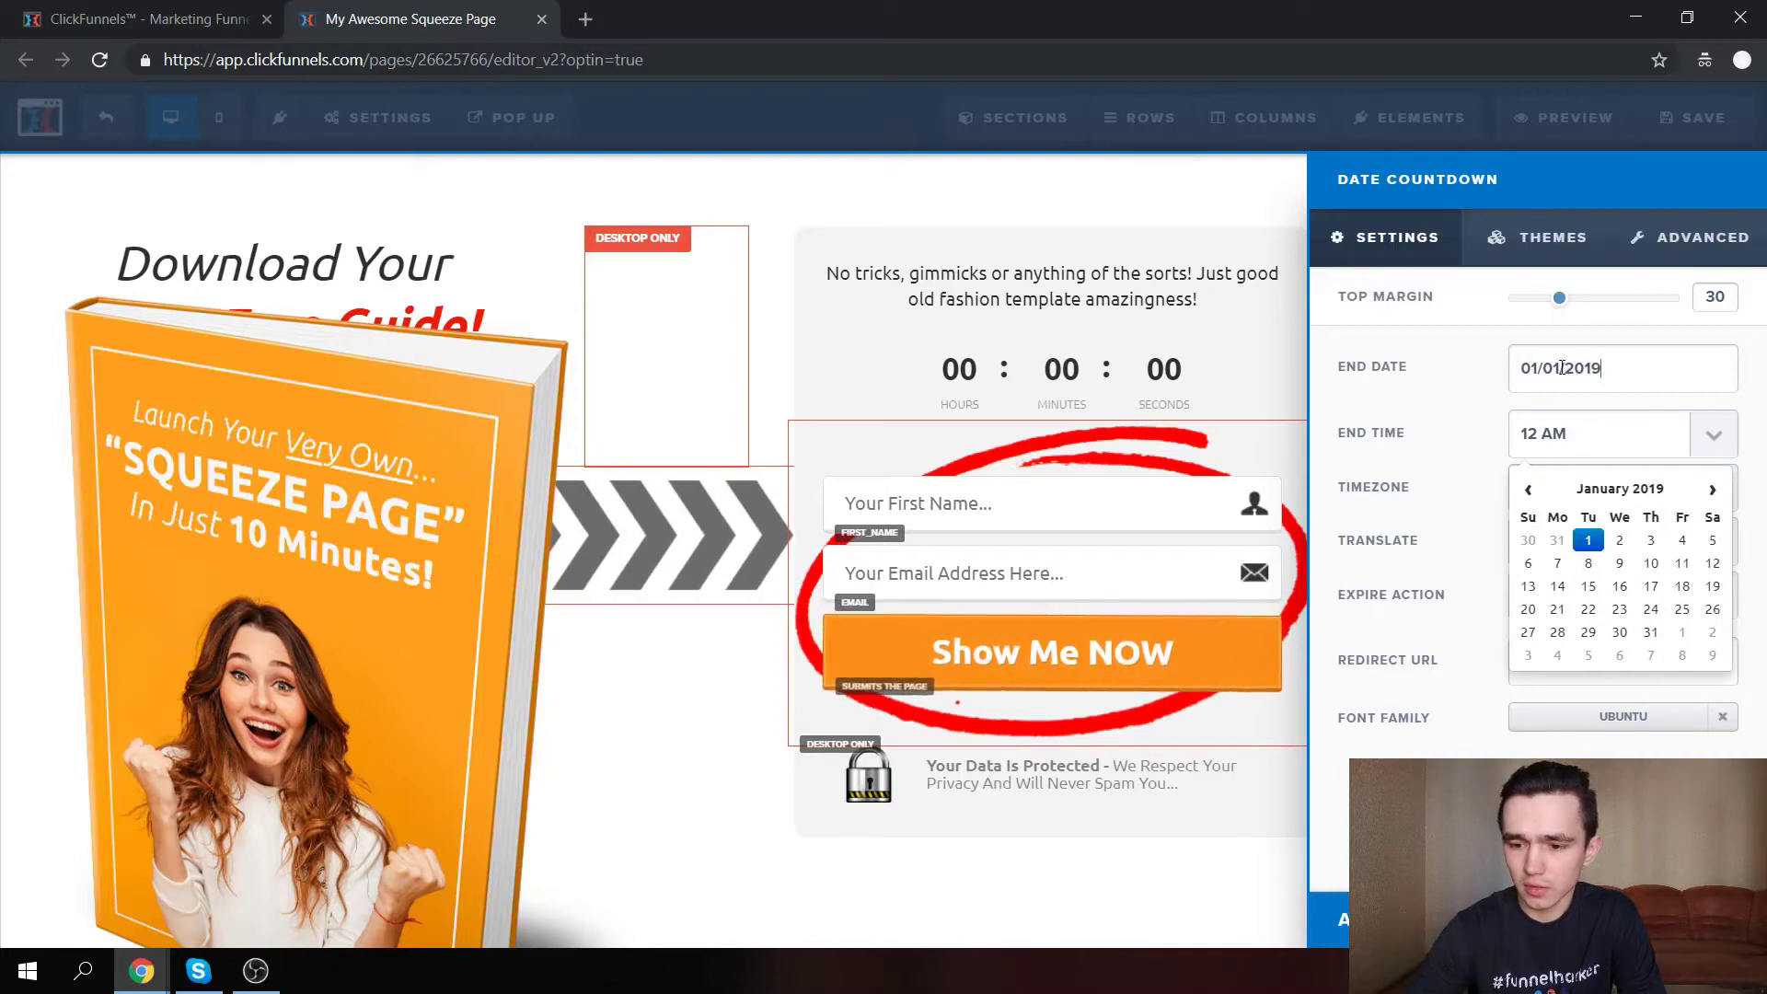
key(BackSpace)
text(3)
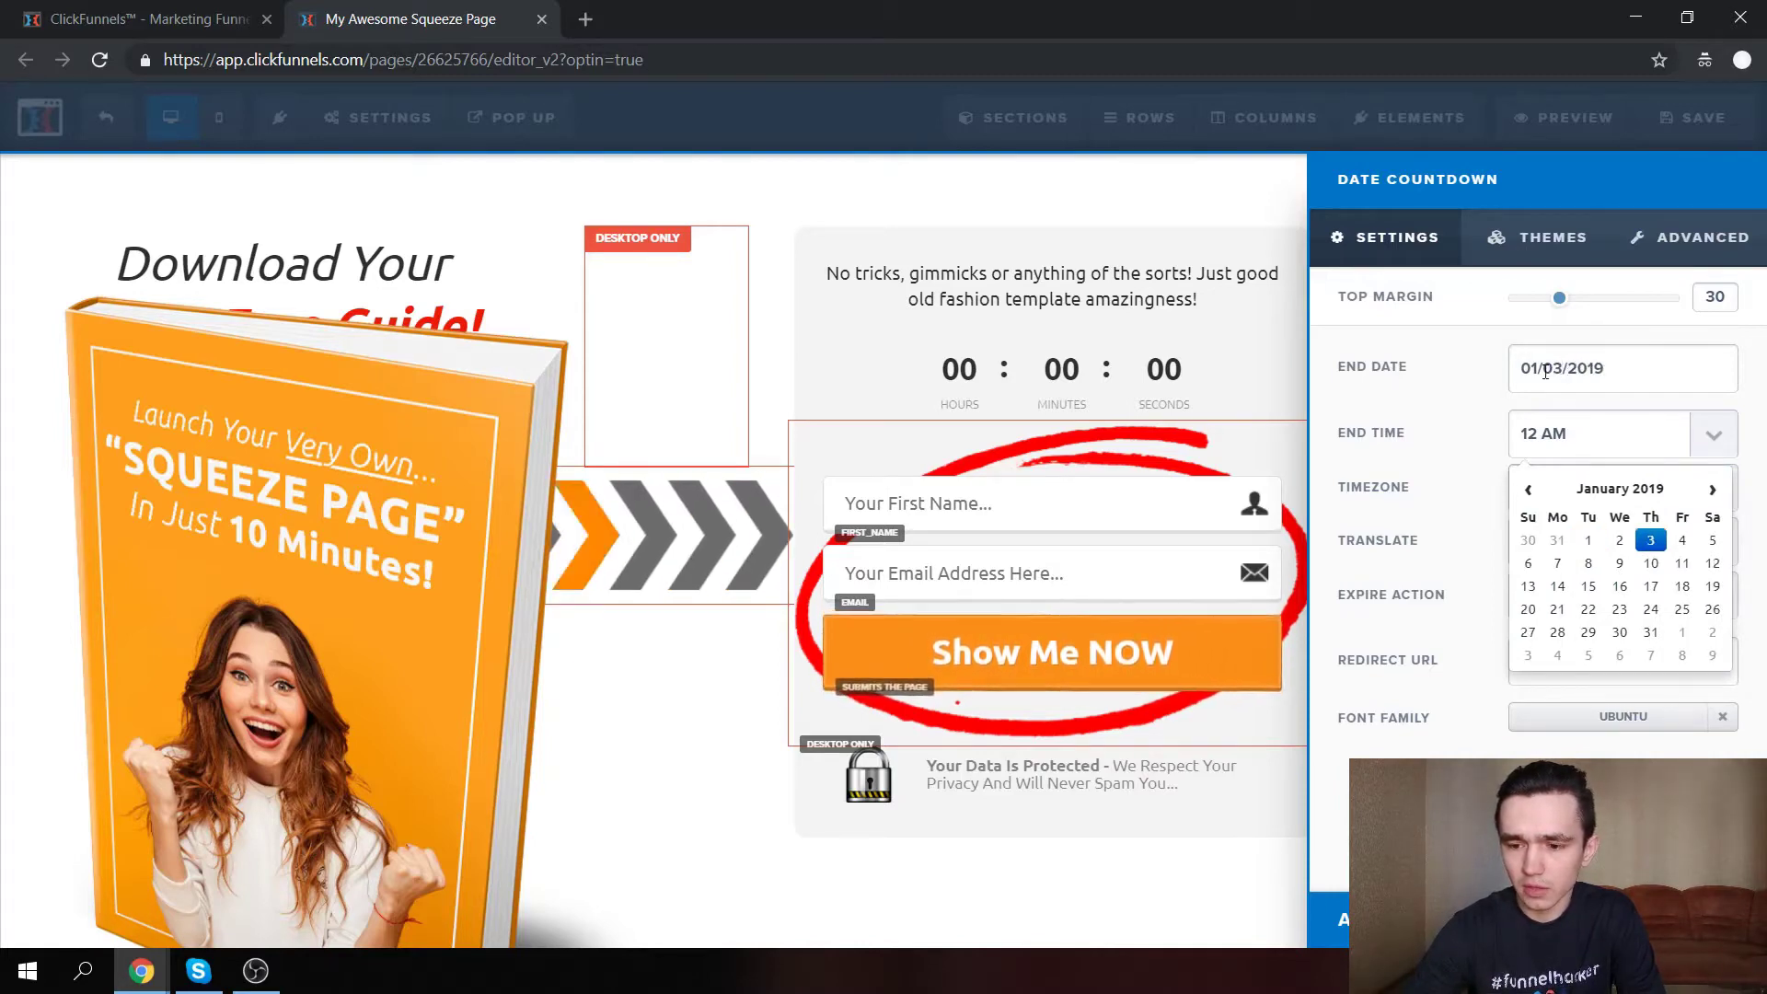
click(1542, 368)
key(BackSpace)
text(3)
click(1442, 376)
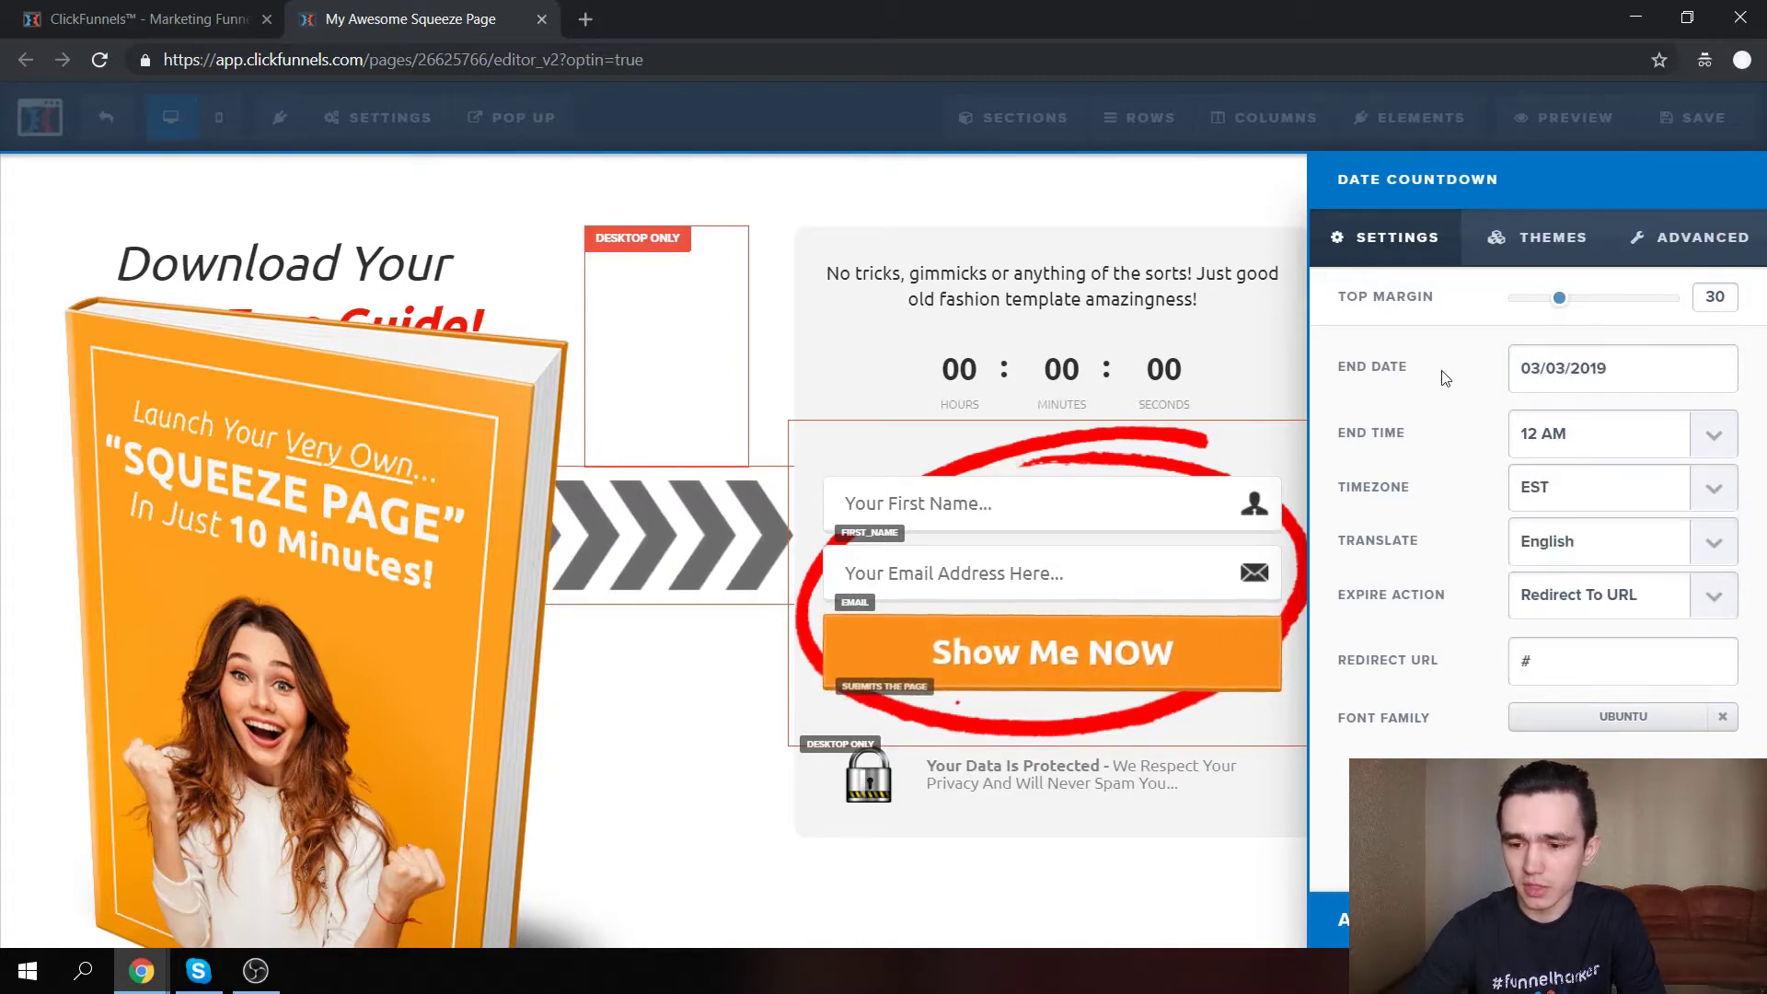
click(1232, 341)
Add a second line reading "Free ebook available for a limited time" to the main headline.
scroll(1075, 426, up, 3)
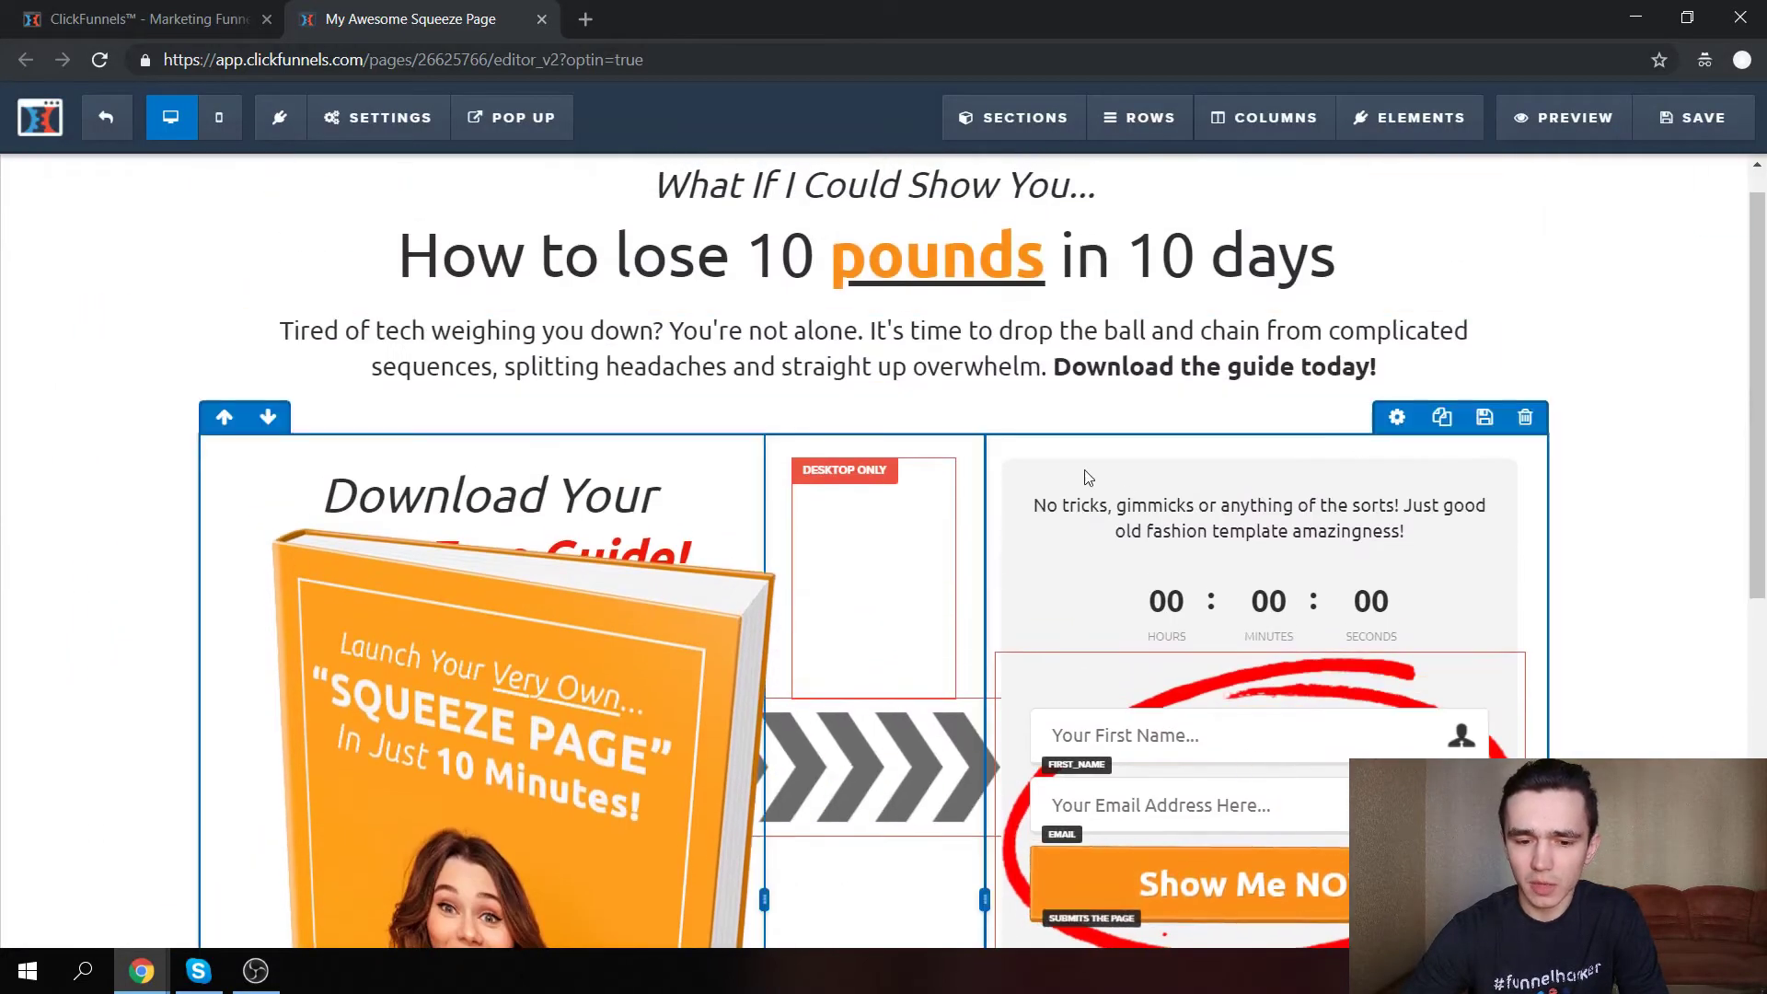
scroll(1085, 368, down, 1)
scroll(1326, 292, up, 1)
click(1359, 298)
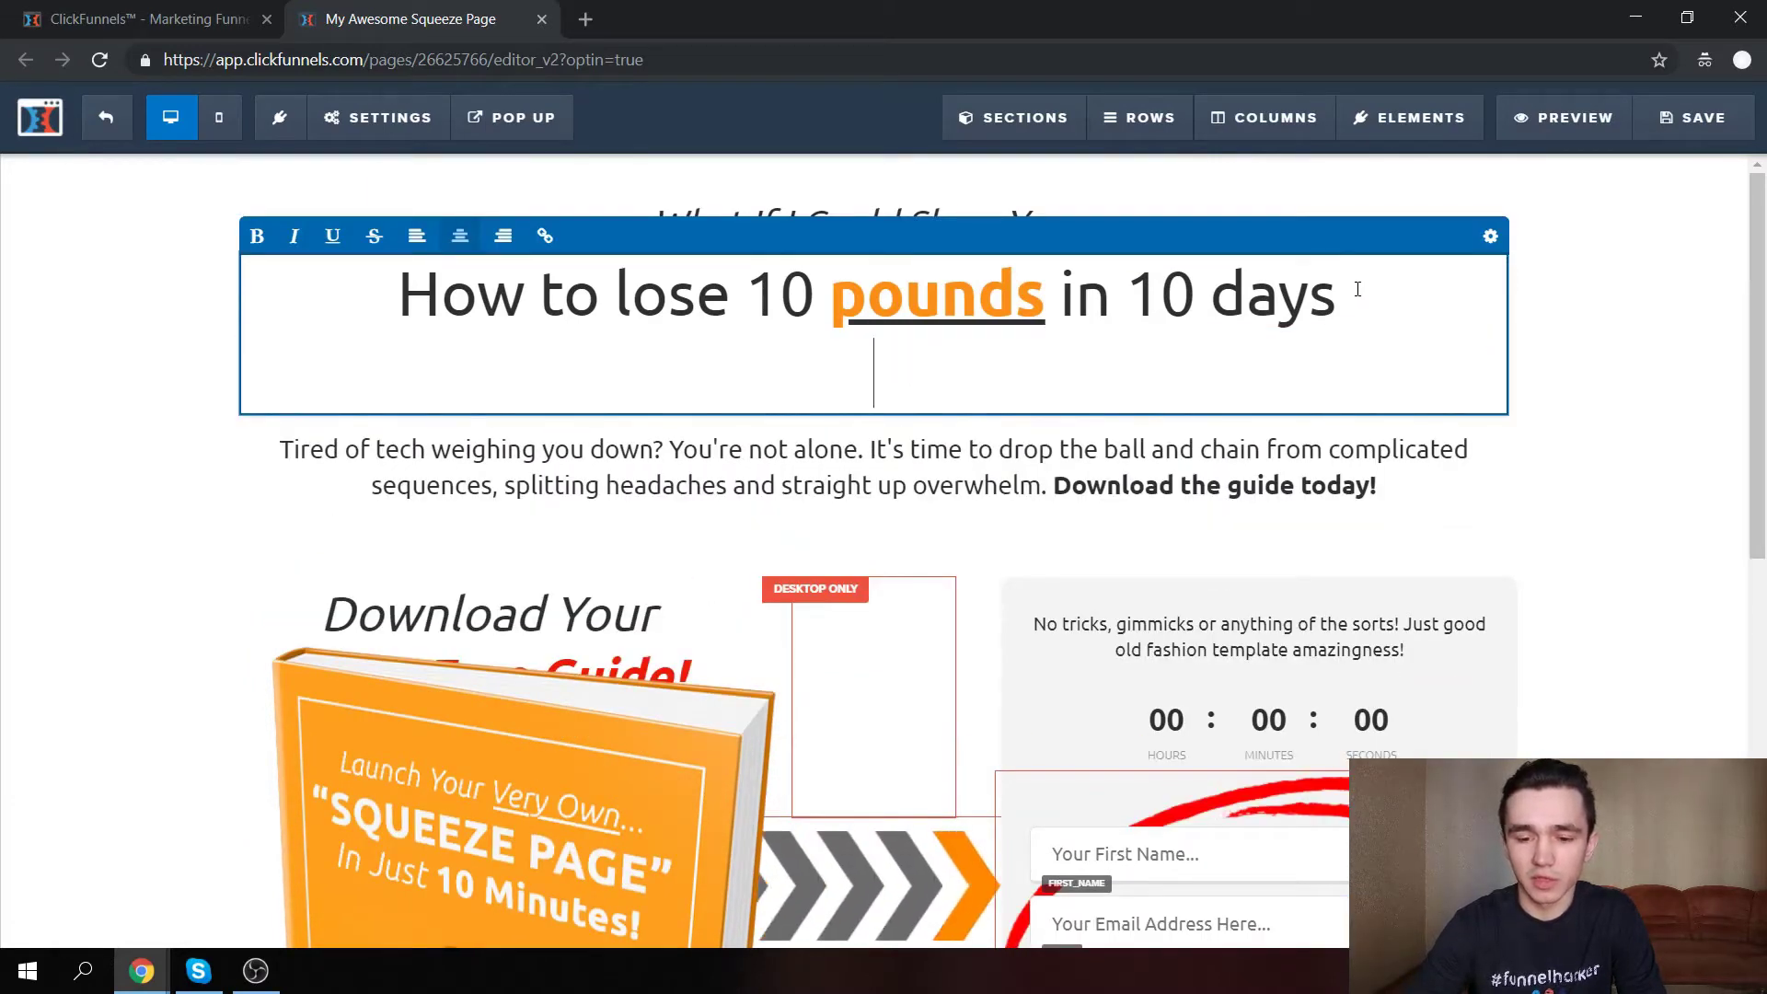
text(Free ebo)
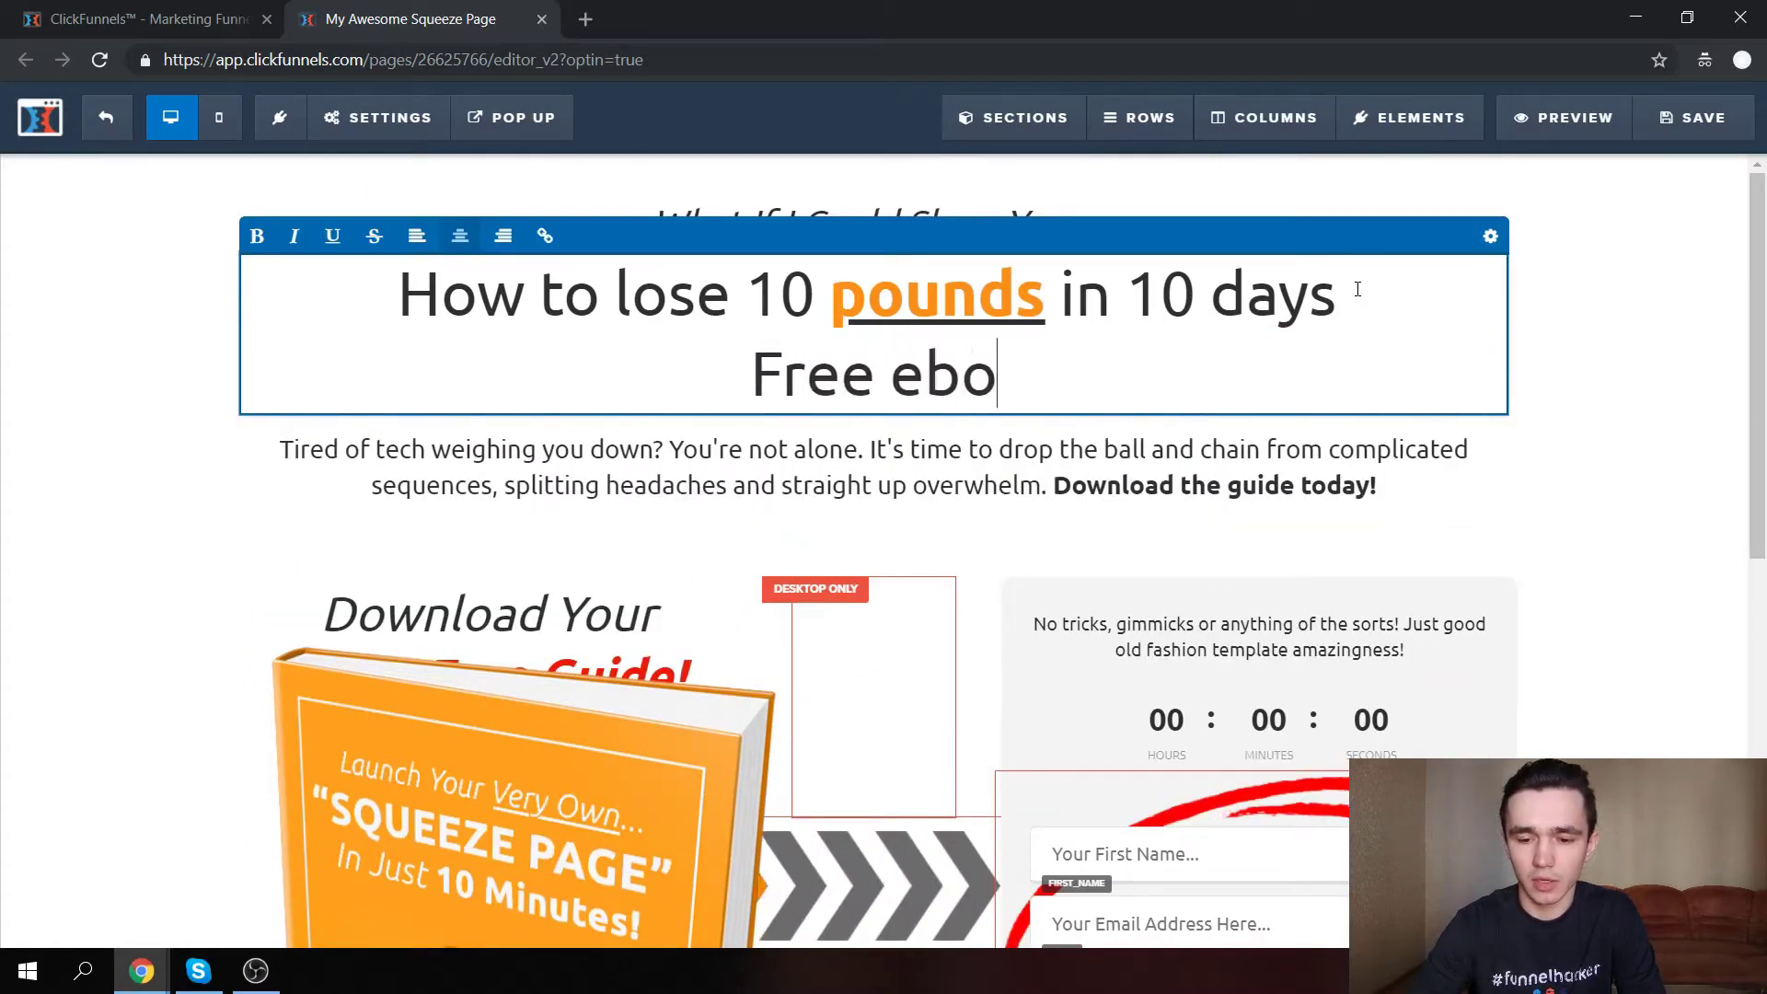
text(ok available f)
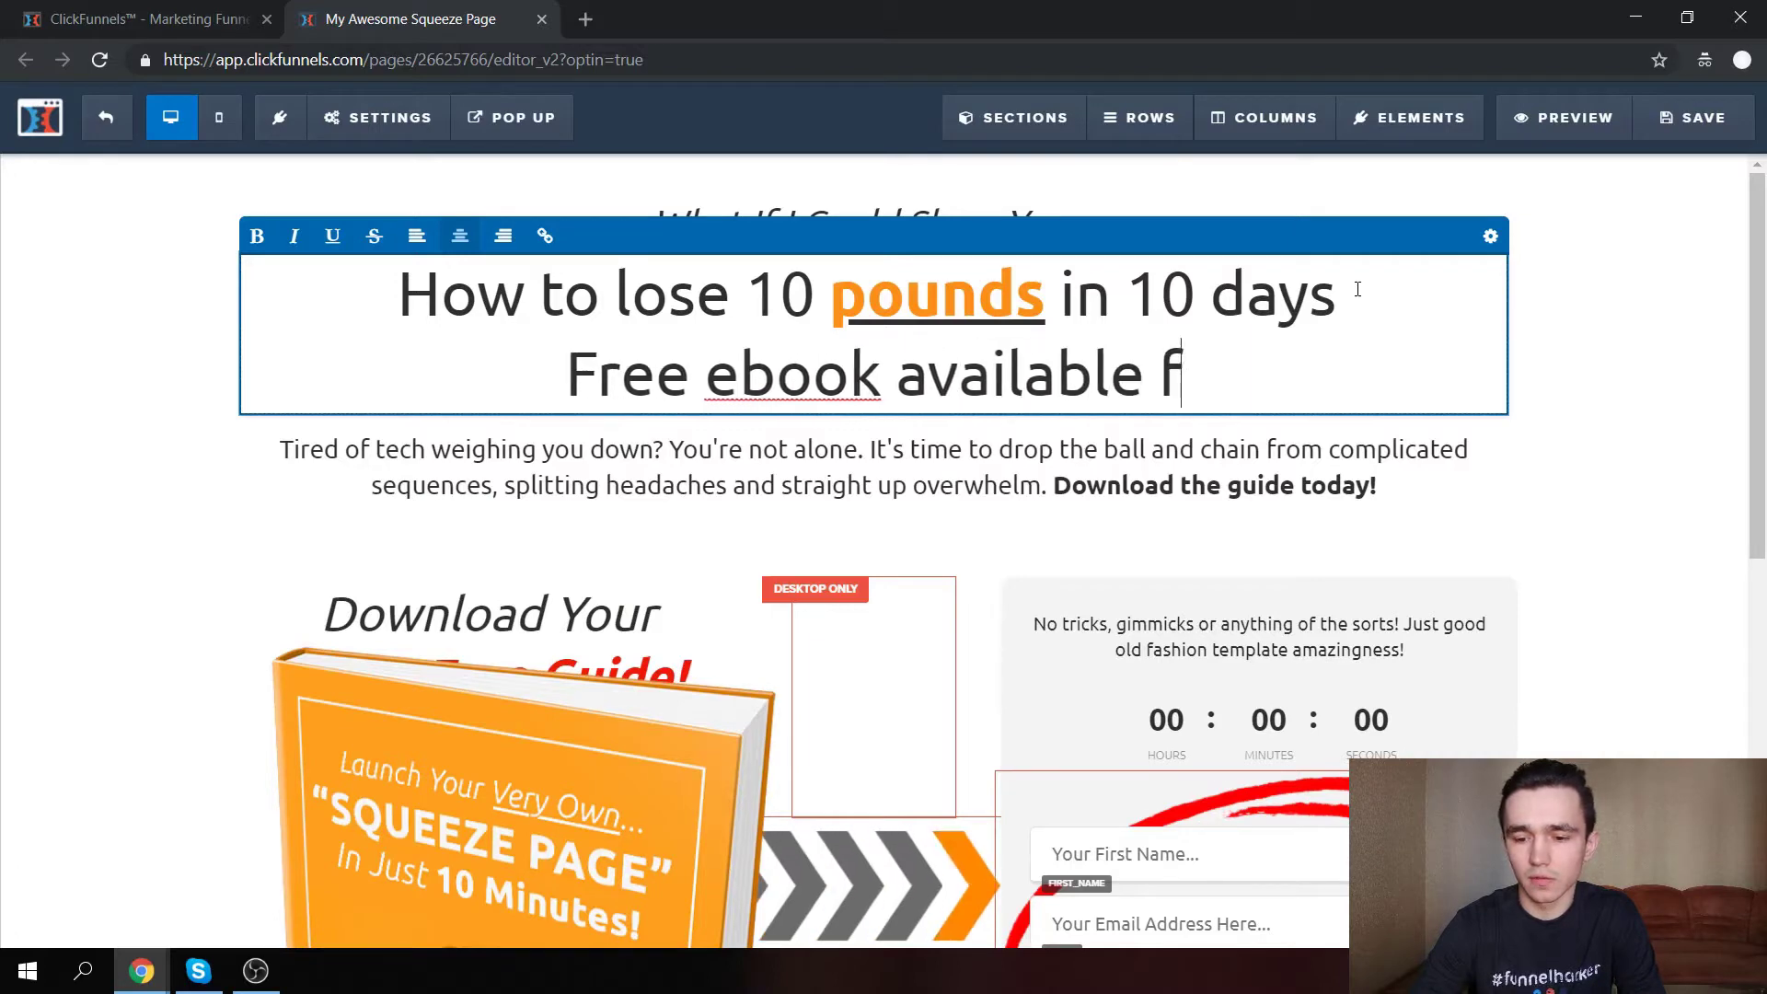
text(or a limited time)
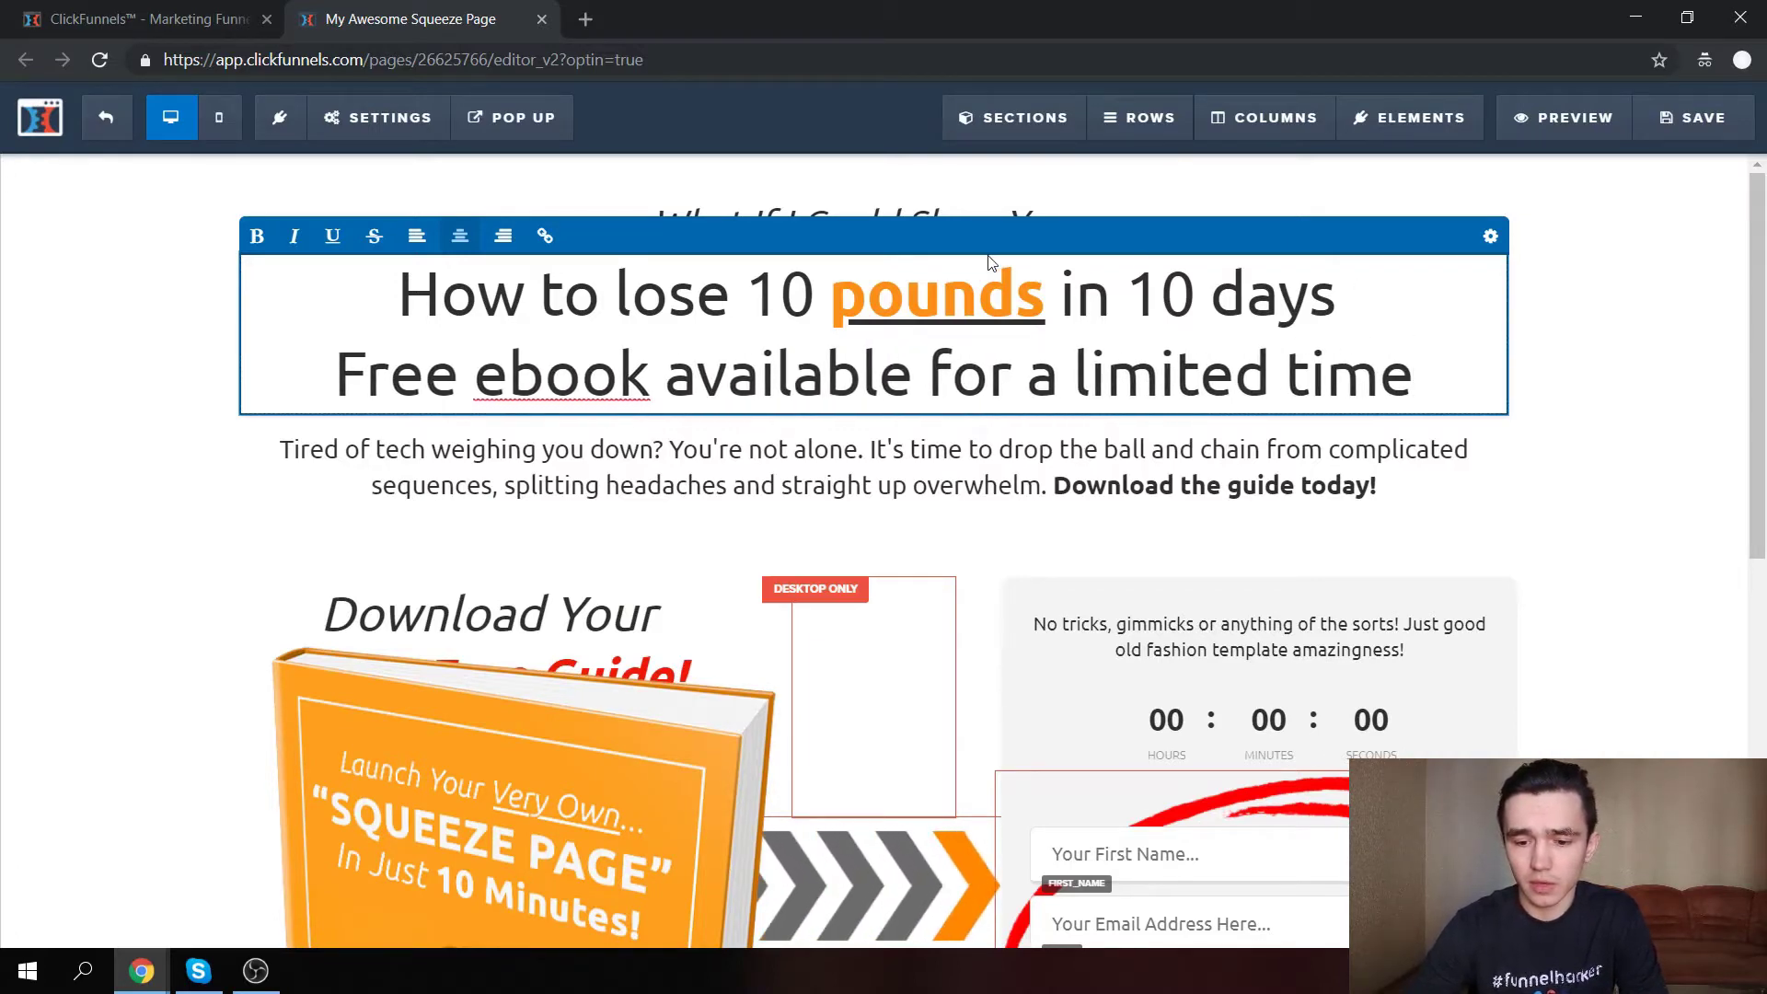
scroll(1598, 434, down, 1)
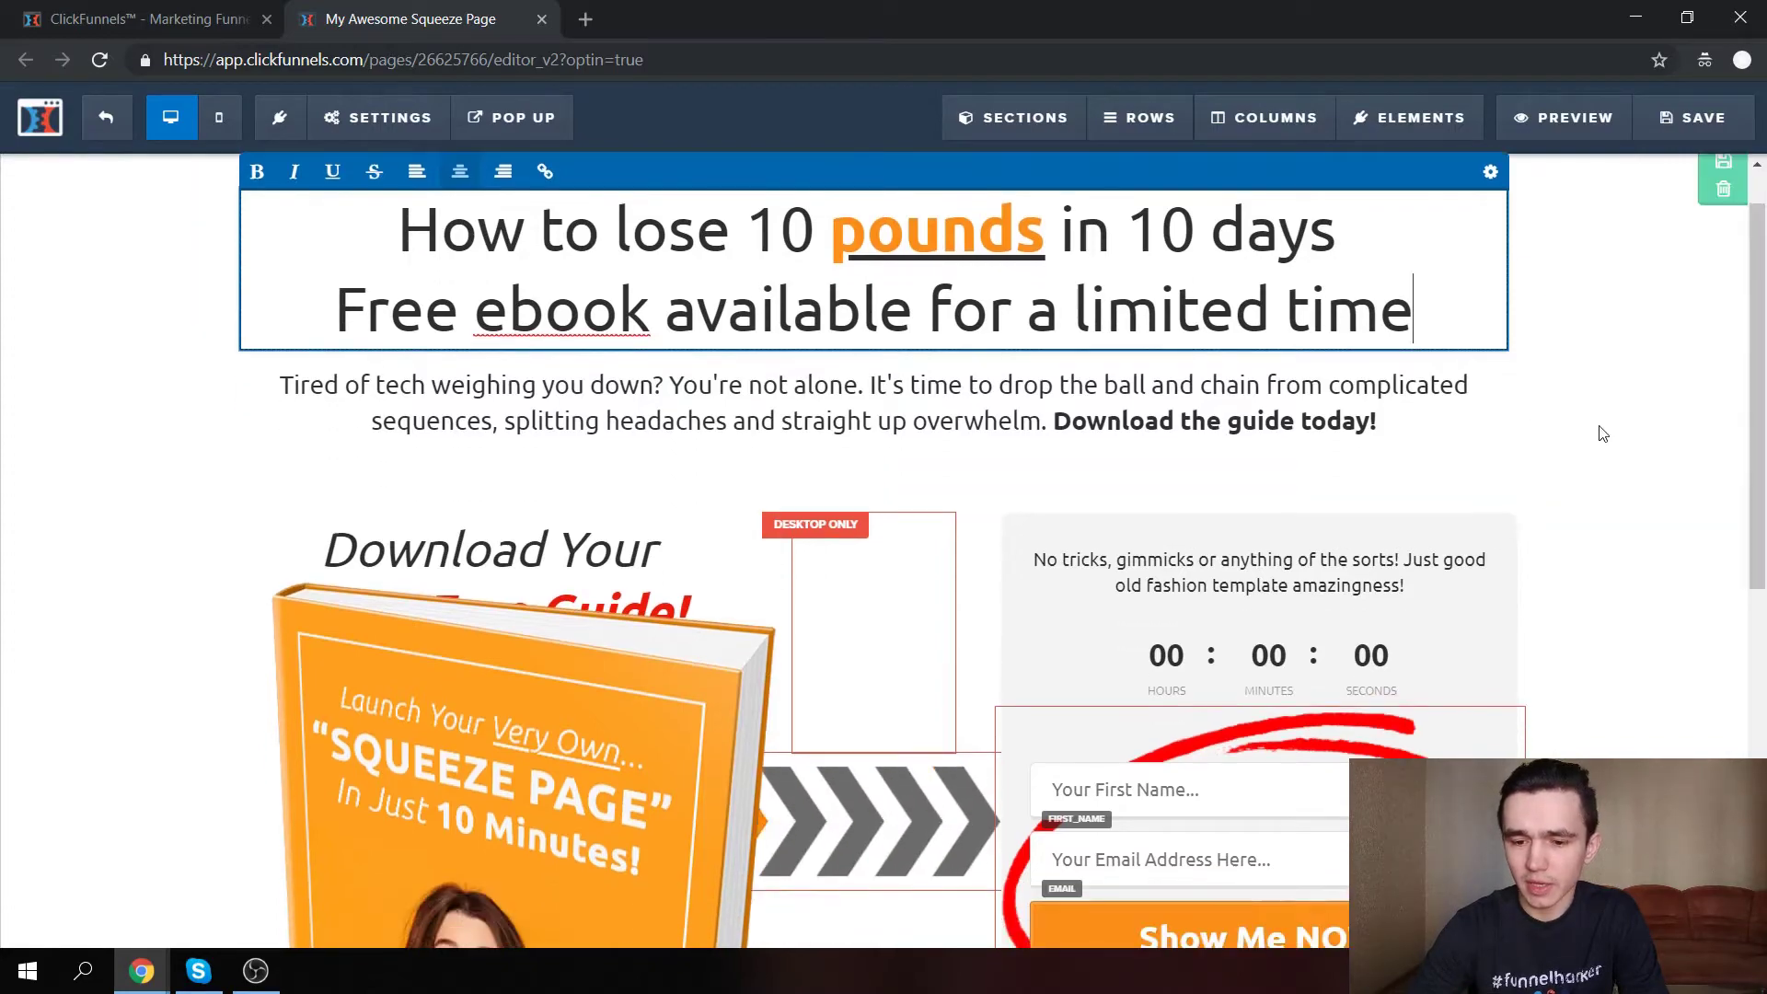
click(1598, 433)
Save the edited squeeze page and leave the editor for the funnel's steps.
scroll(1599, 434, down, 7)
scroll(1602, 433, up, 7)
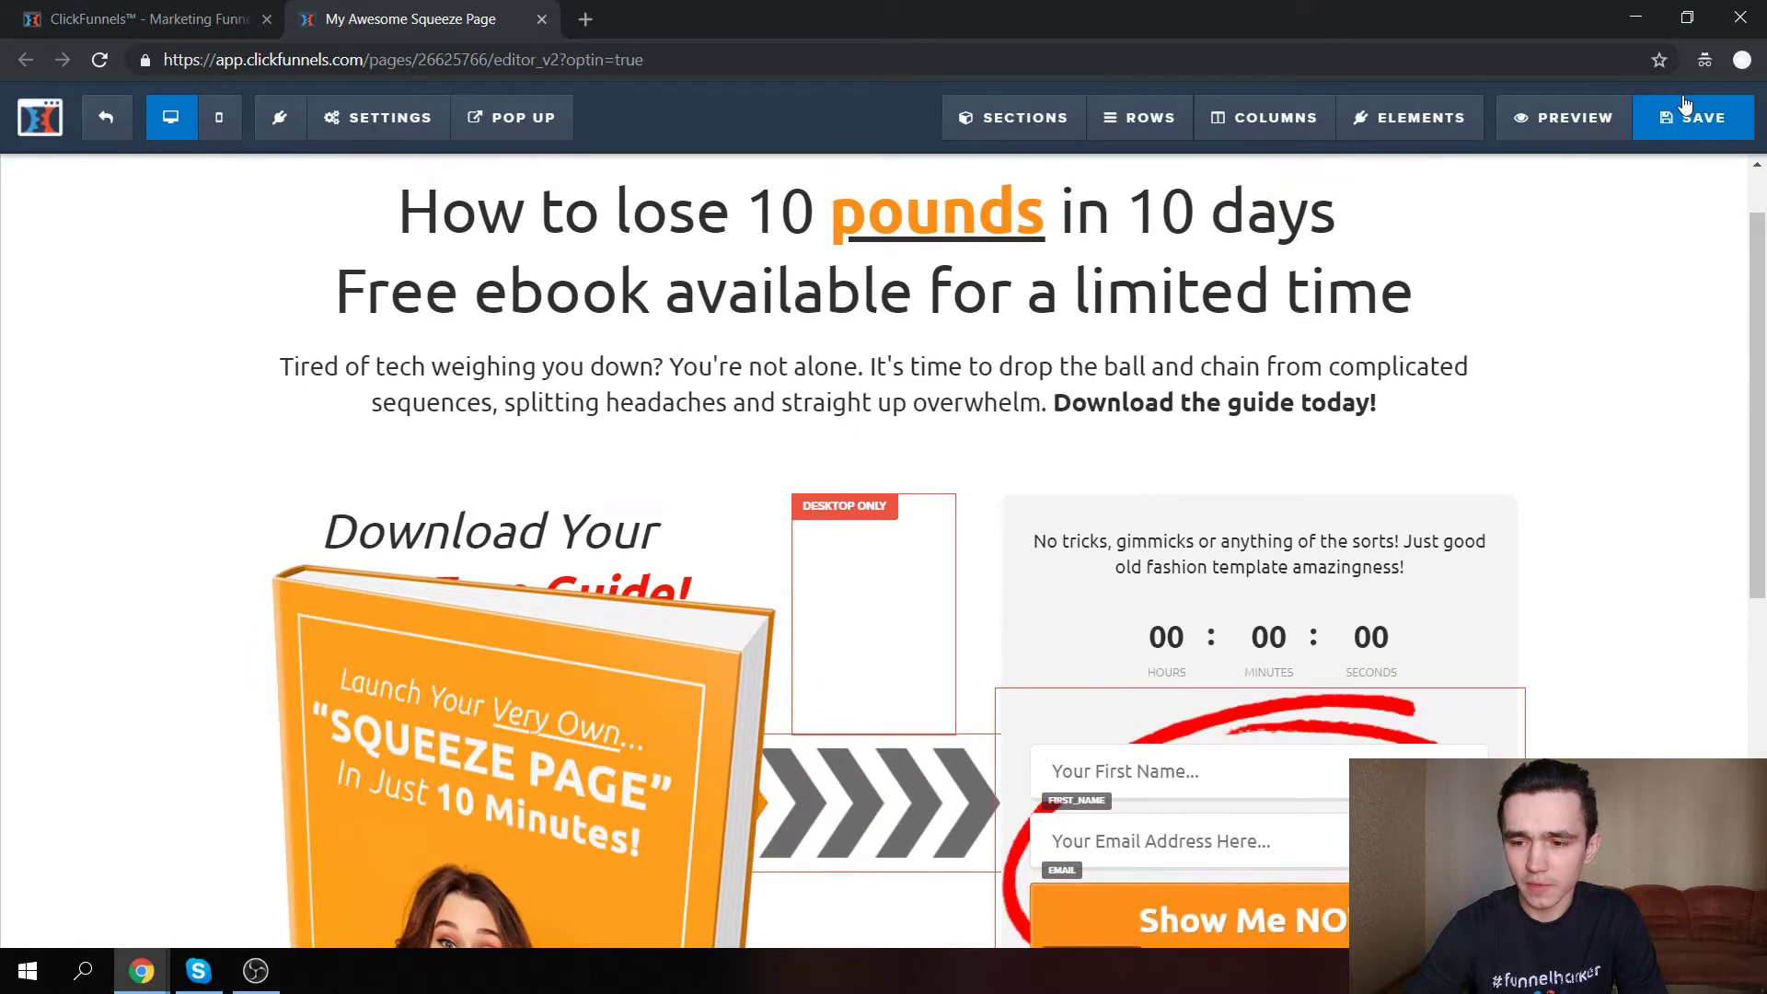
click(1685, 104)
scroll(1486, 368, down, 4)
scroll(1482, 384, up, 4)
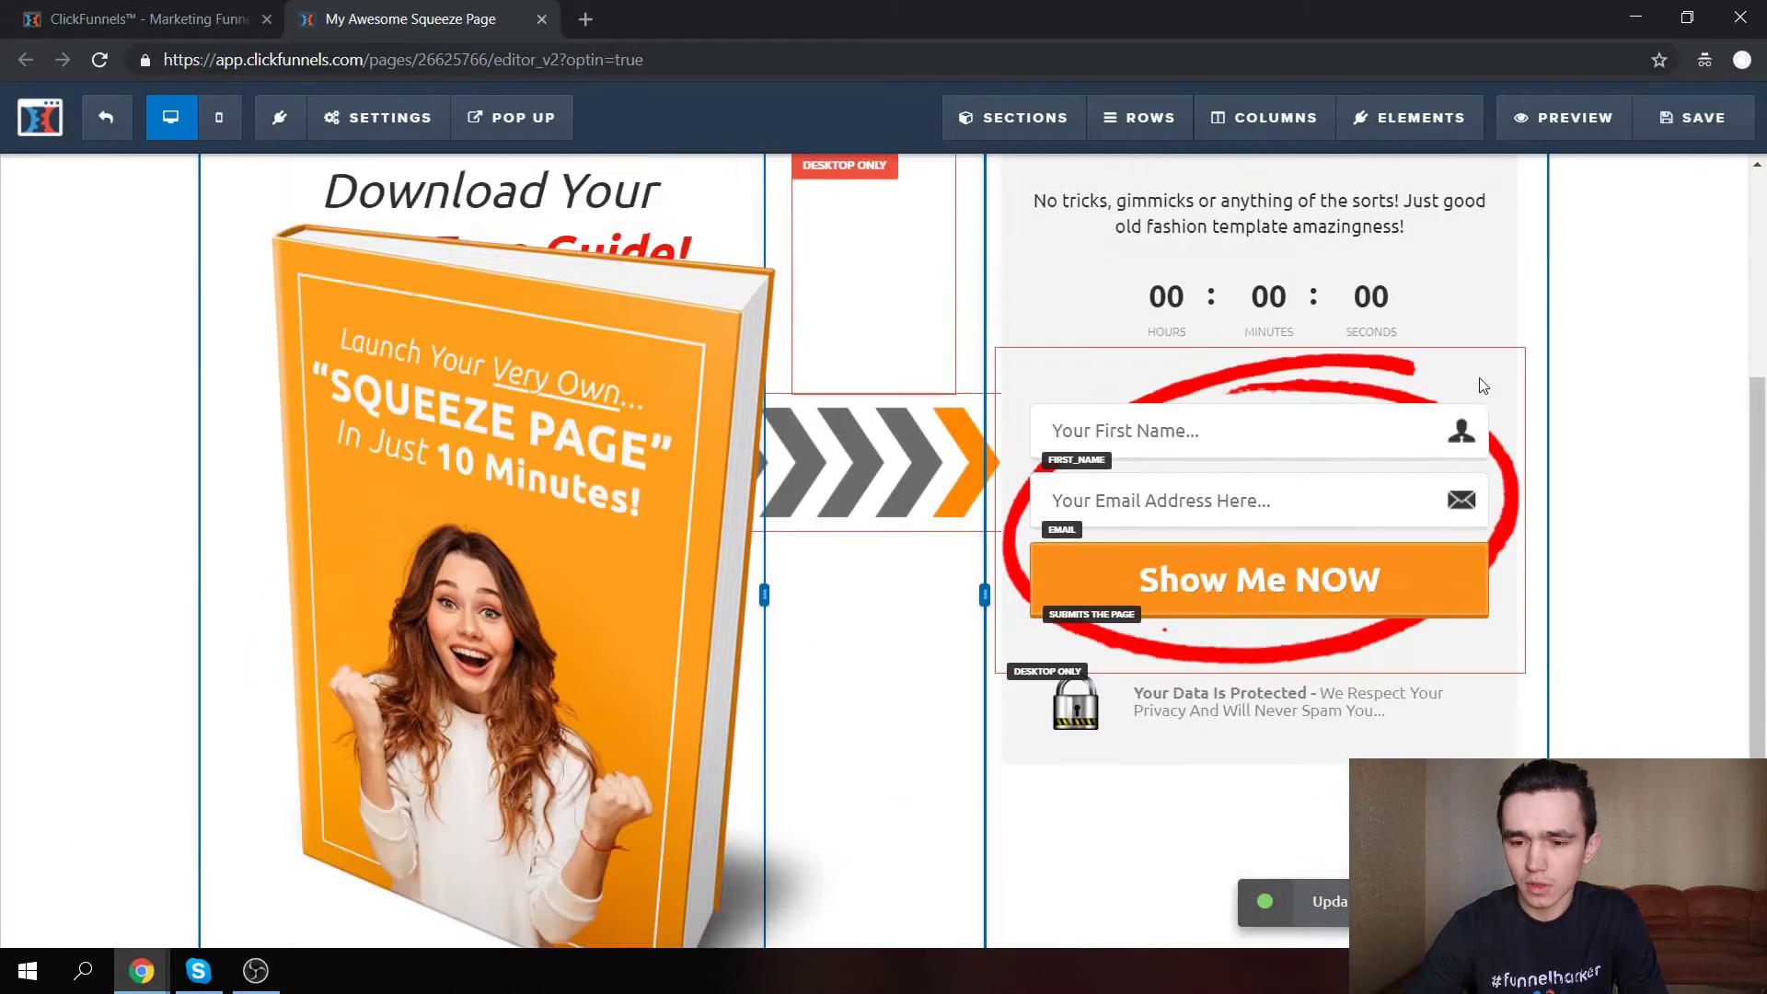
click(122, 124)
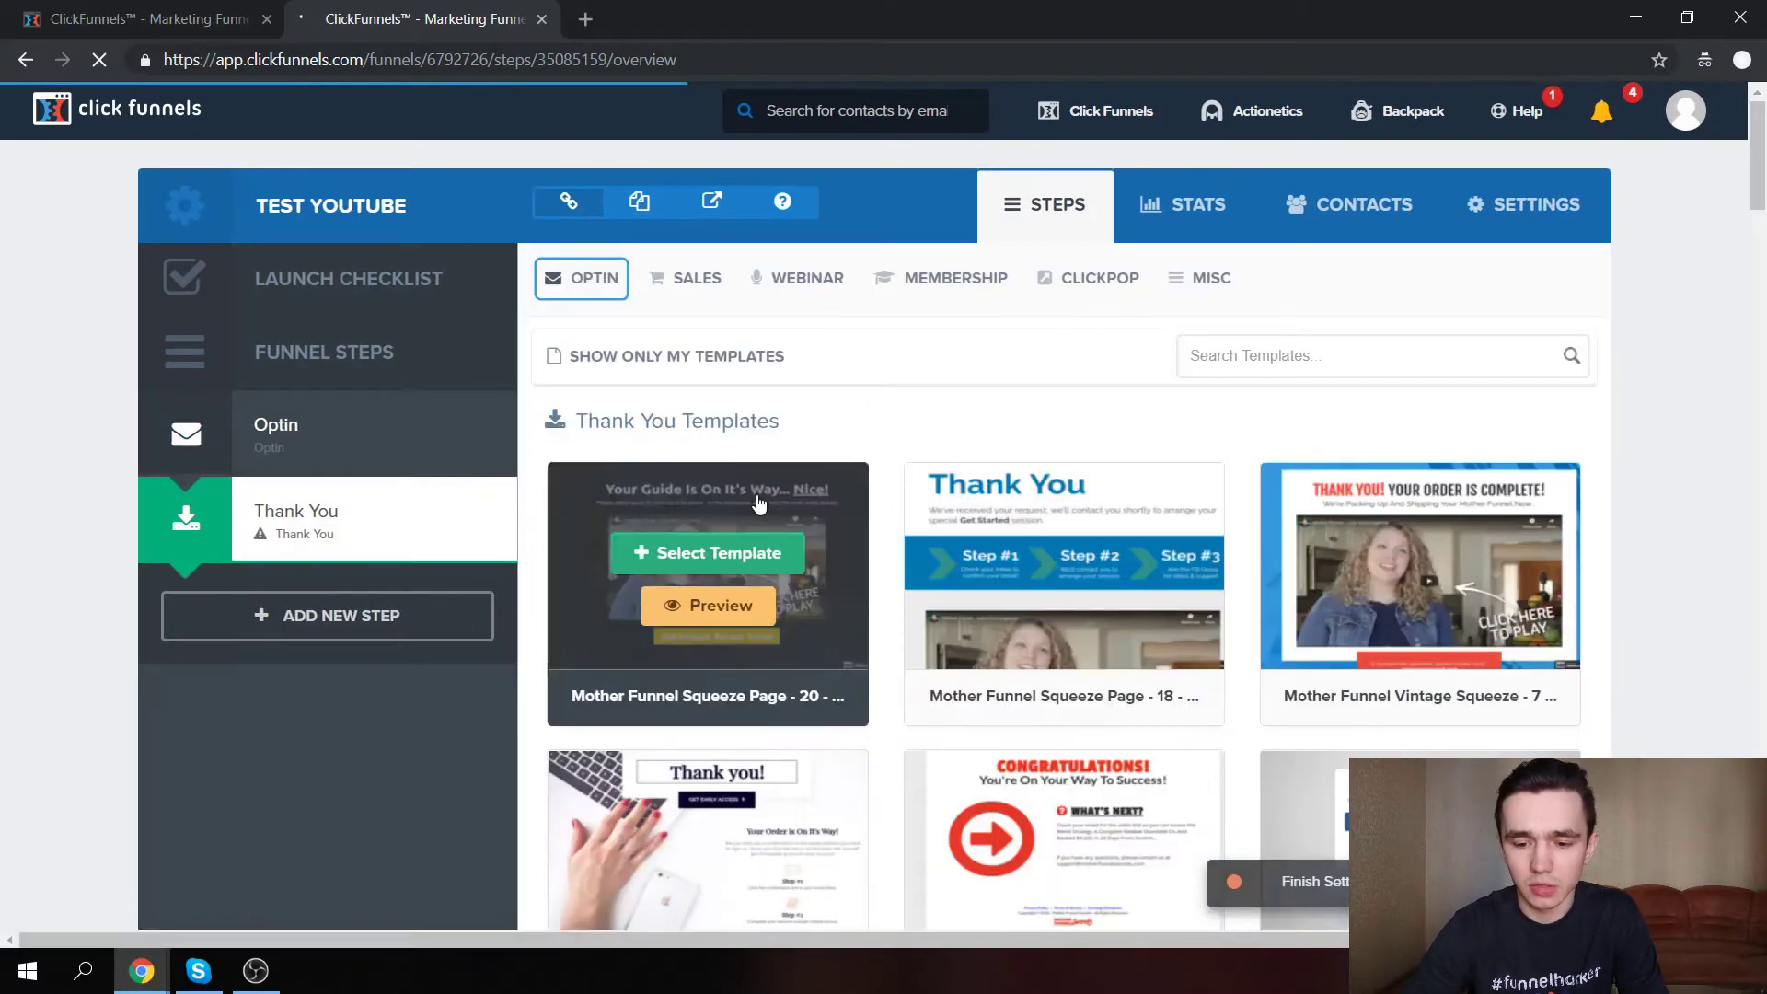
Apply the "Mother Funnel Squeeze Page - 13" template to the Thank You step and open the page for editing.
scroll(773, 497, down, 2)
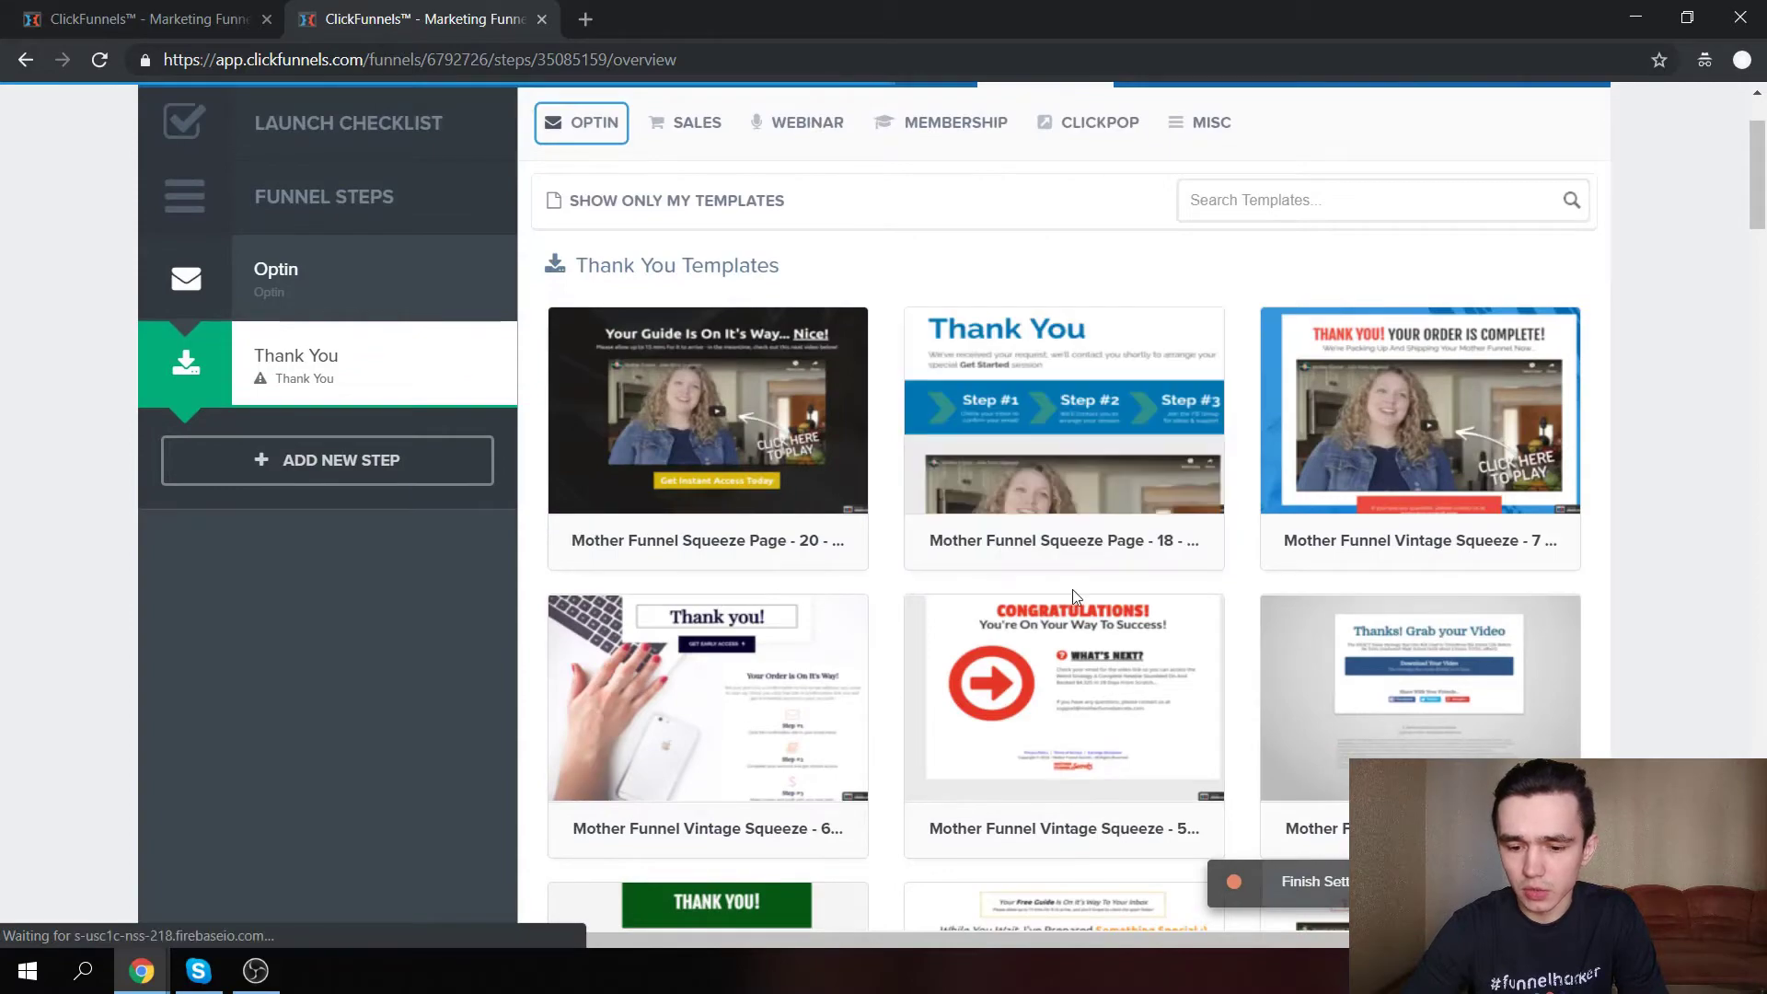
scroll(1073, 589, down, 10)
scroll(1079, 666, down, 4)
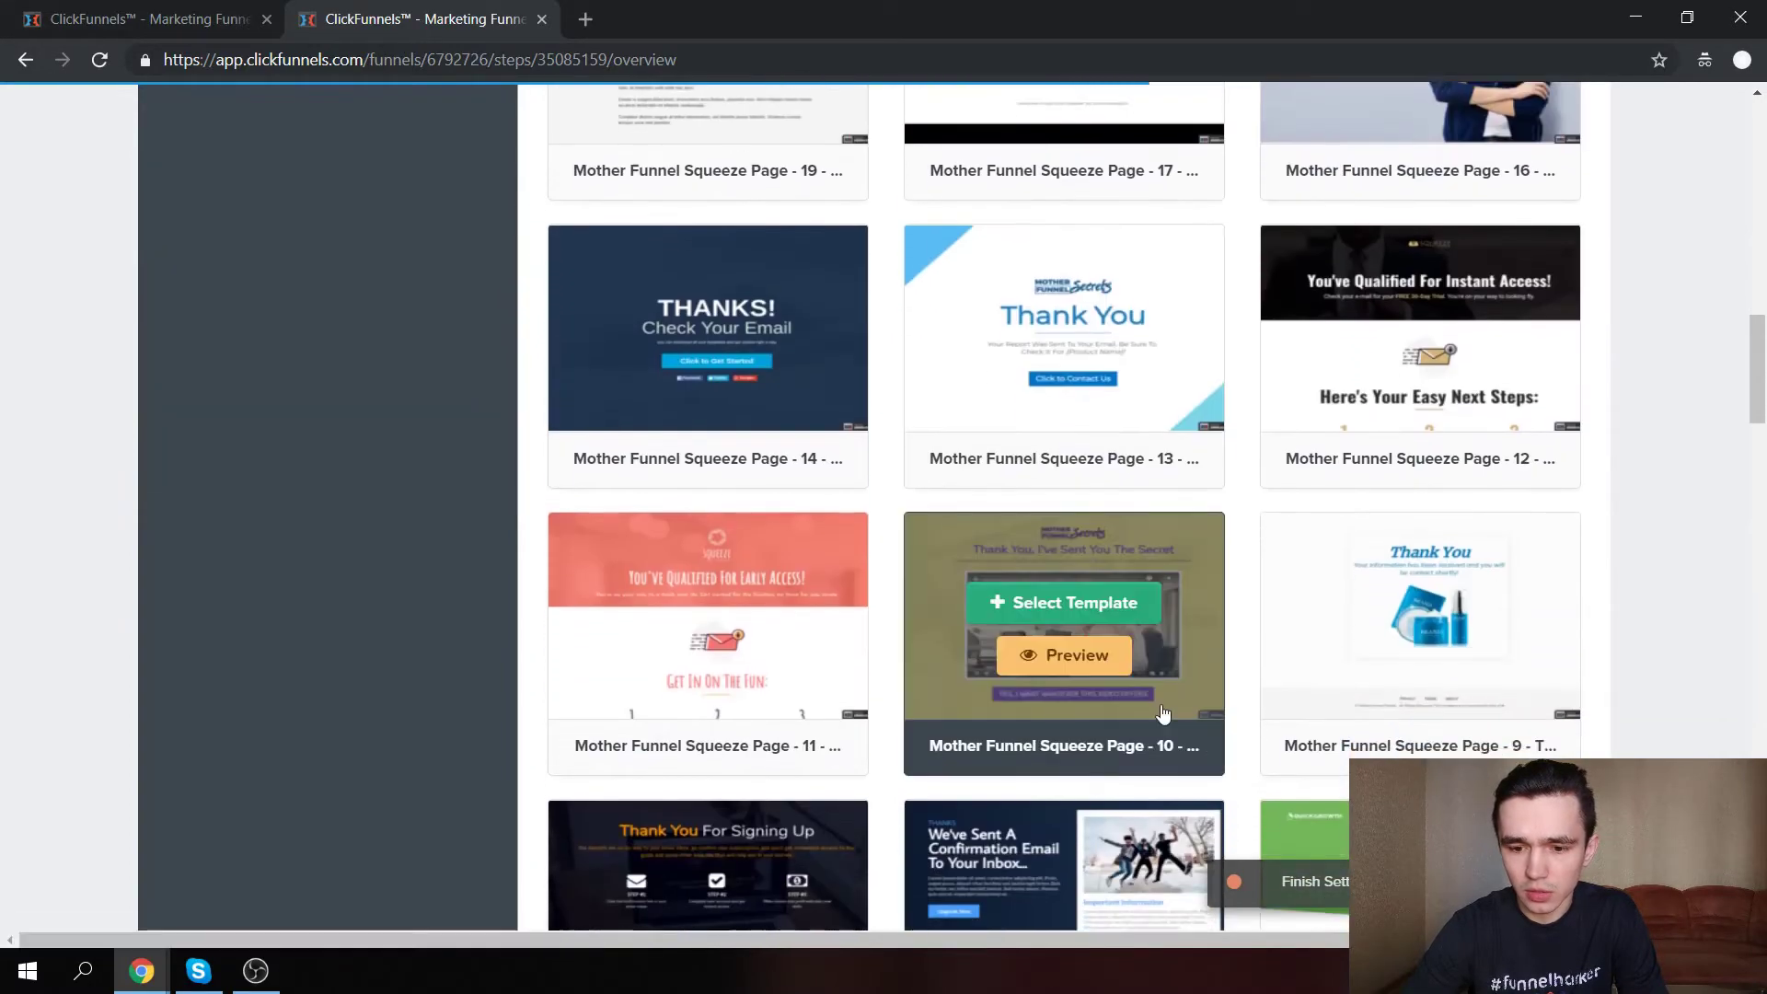
scroll(1161, 727, up, 3)
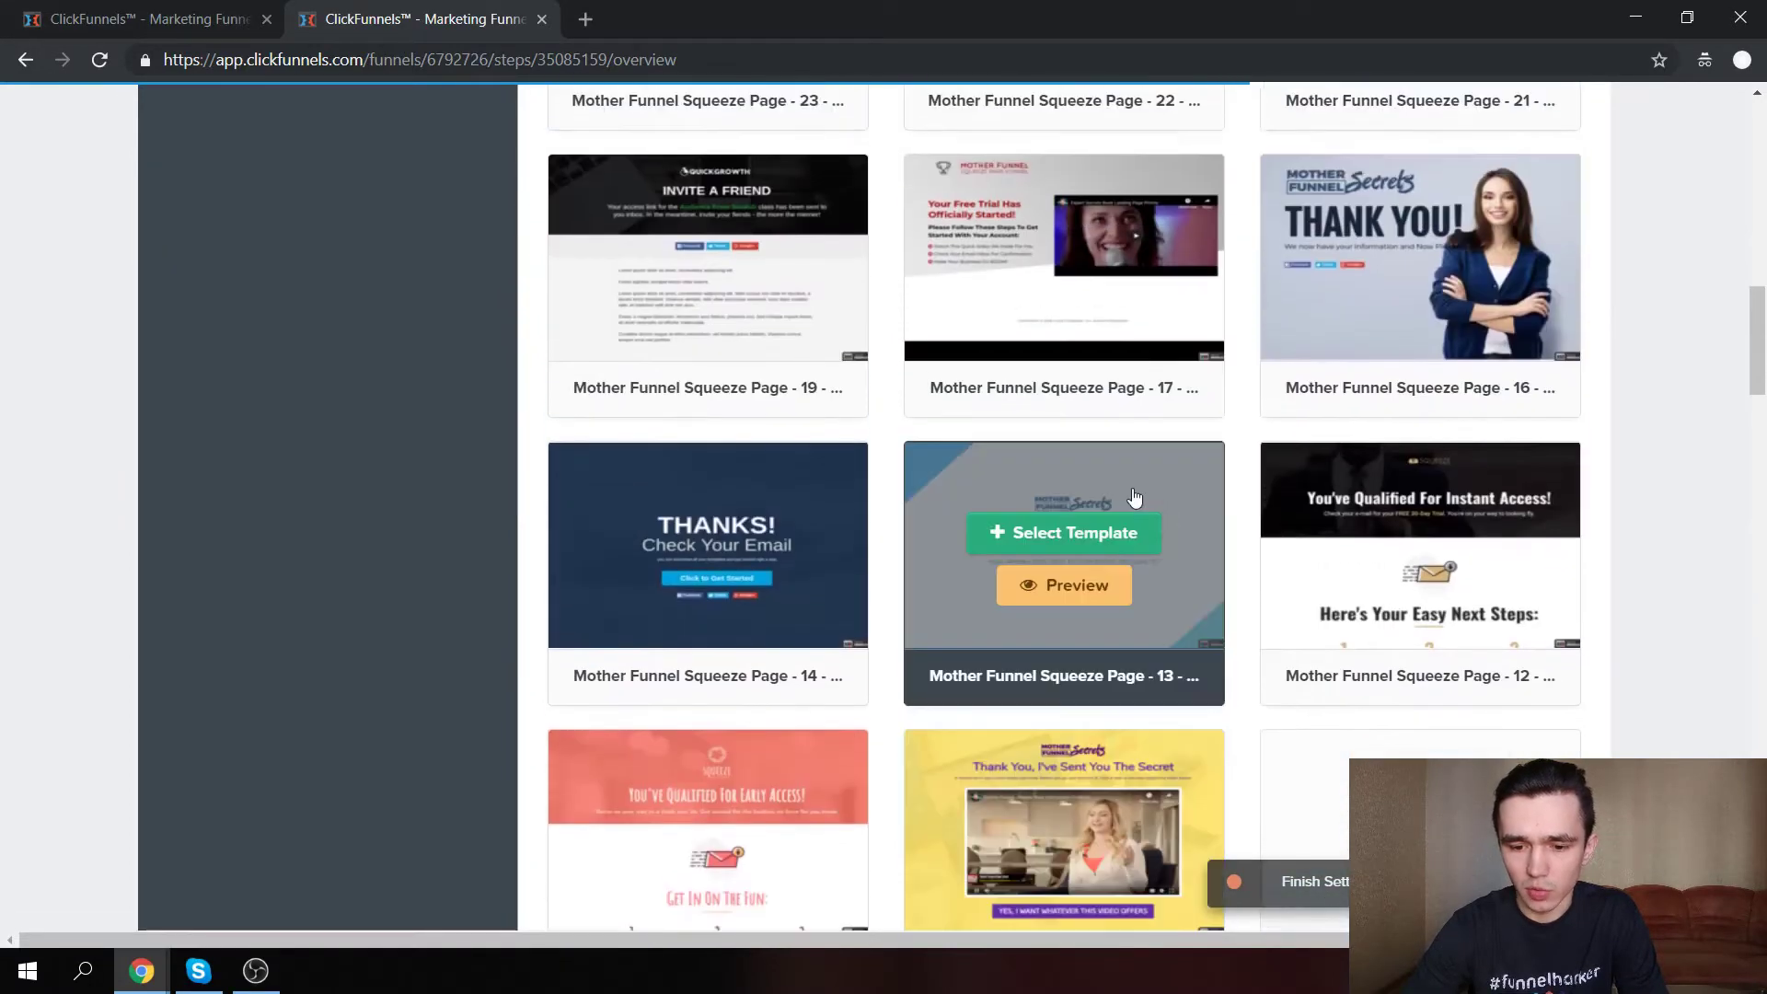
click(1117, 536)
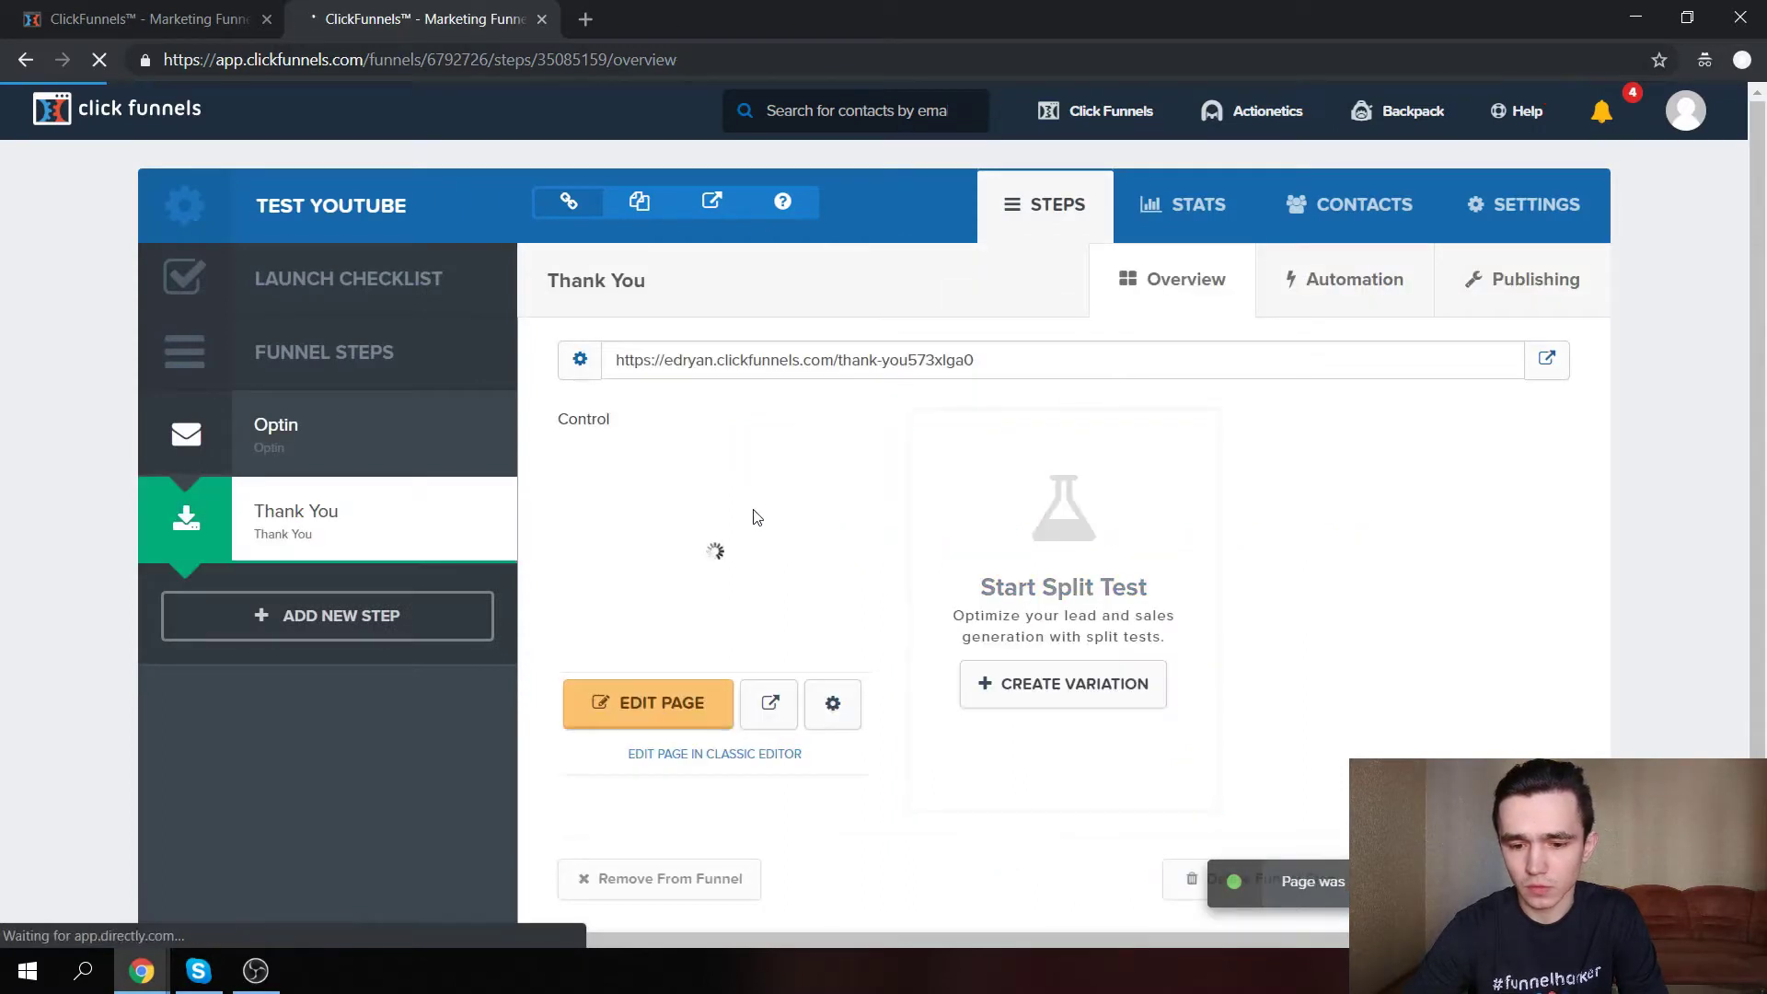
click(647, 703)
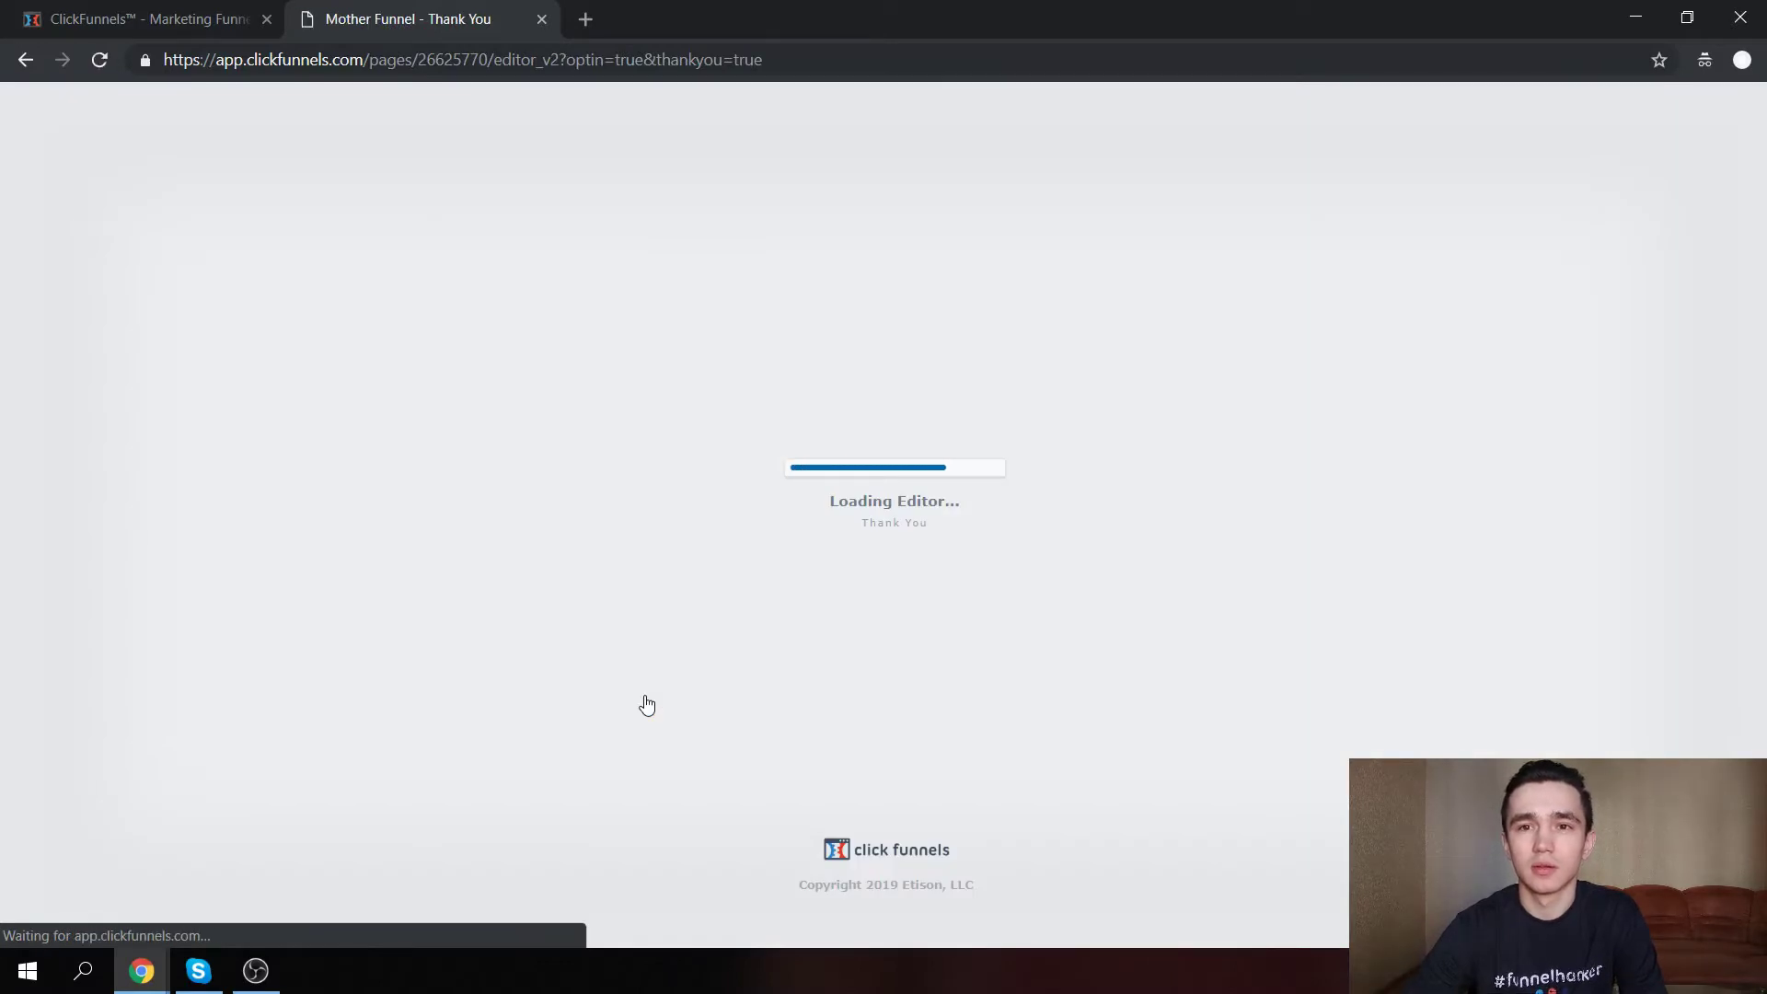
Review the Thank You page's content and check which action the contact button is set to perform.
scroll(994, 387, down, 4)
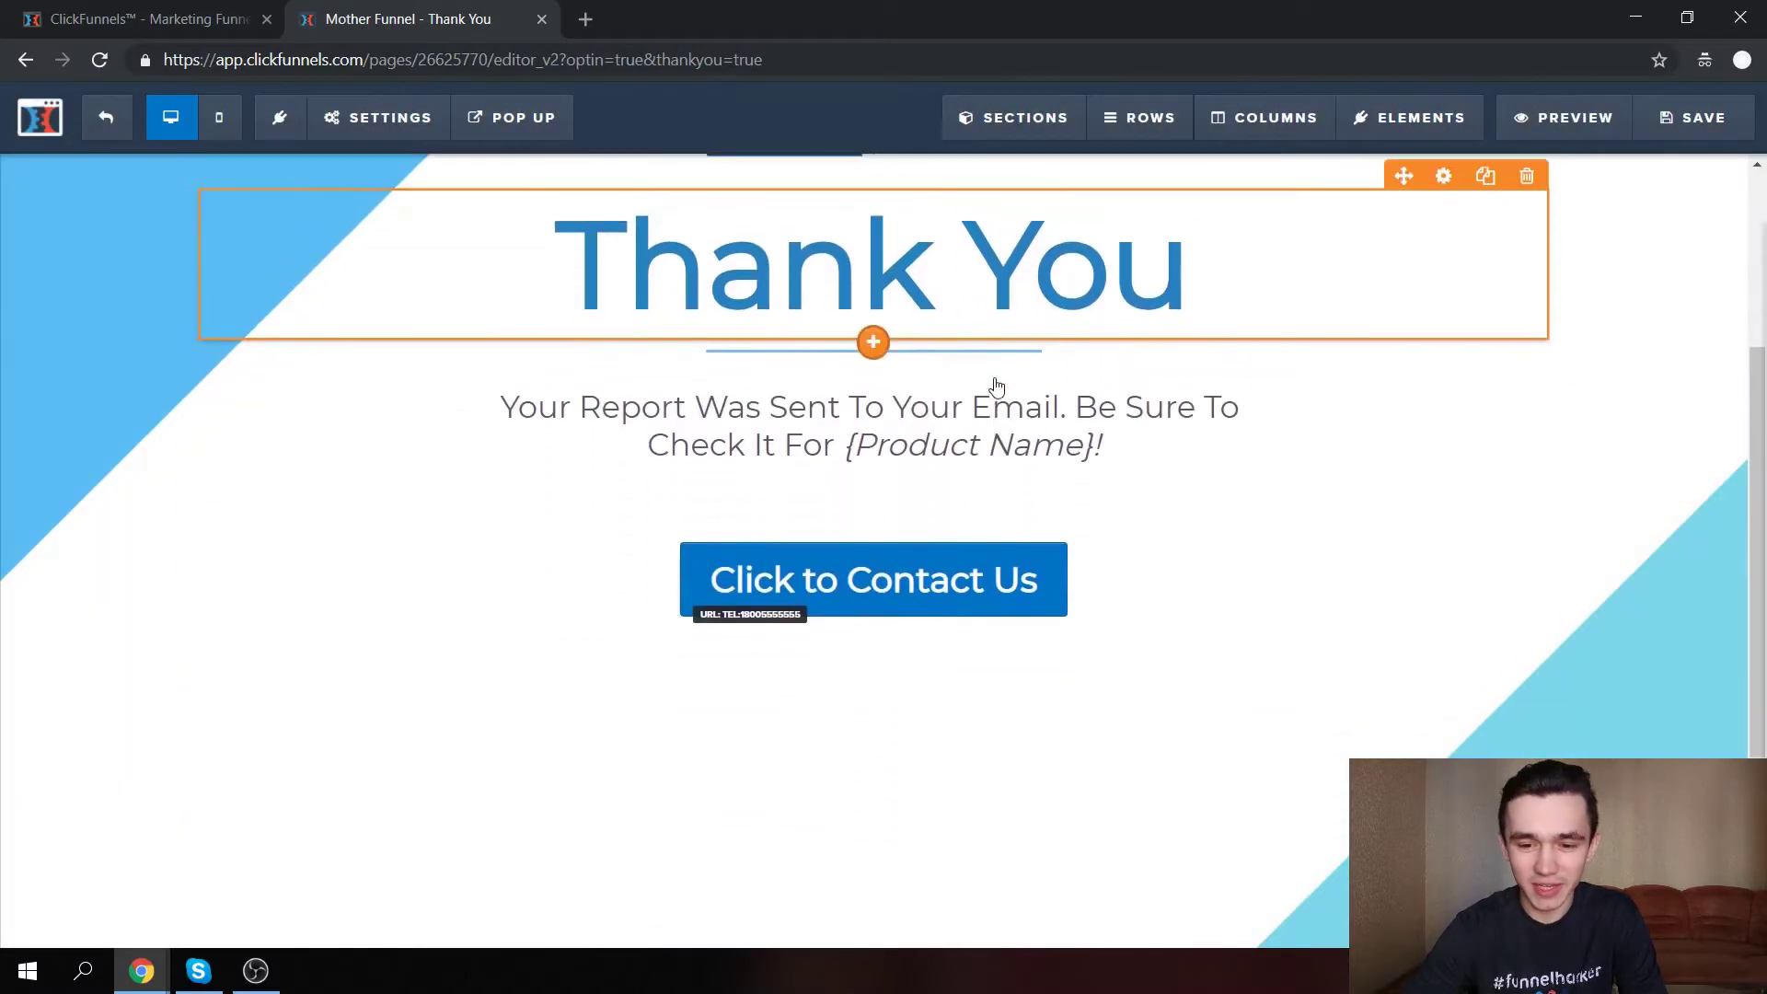
scroll(996, 385, up, 3)
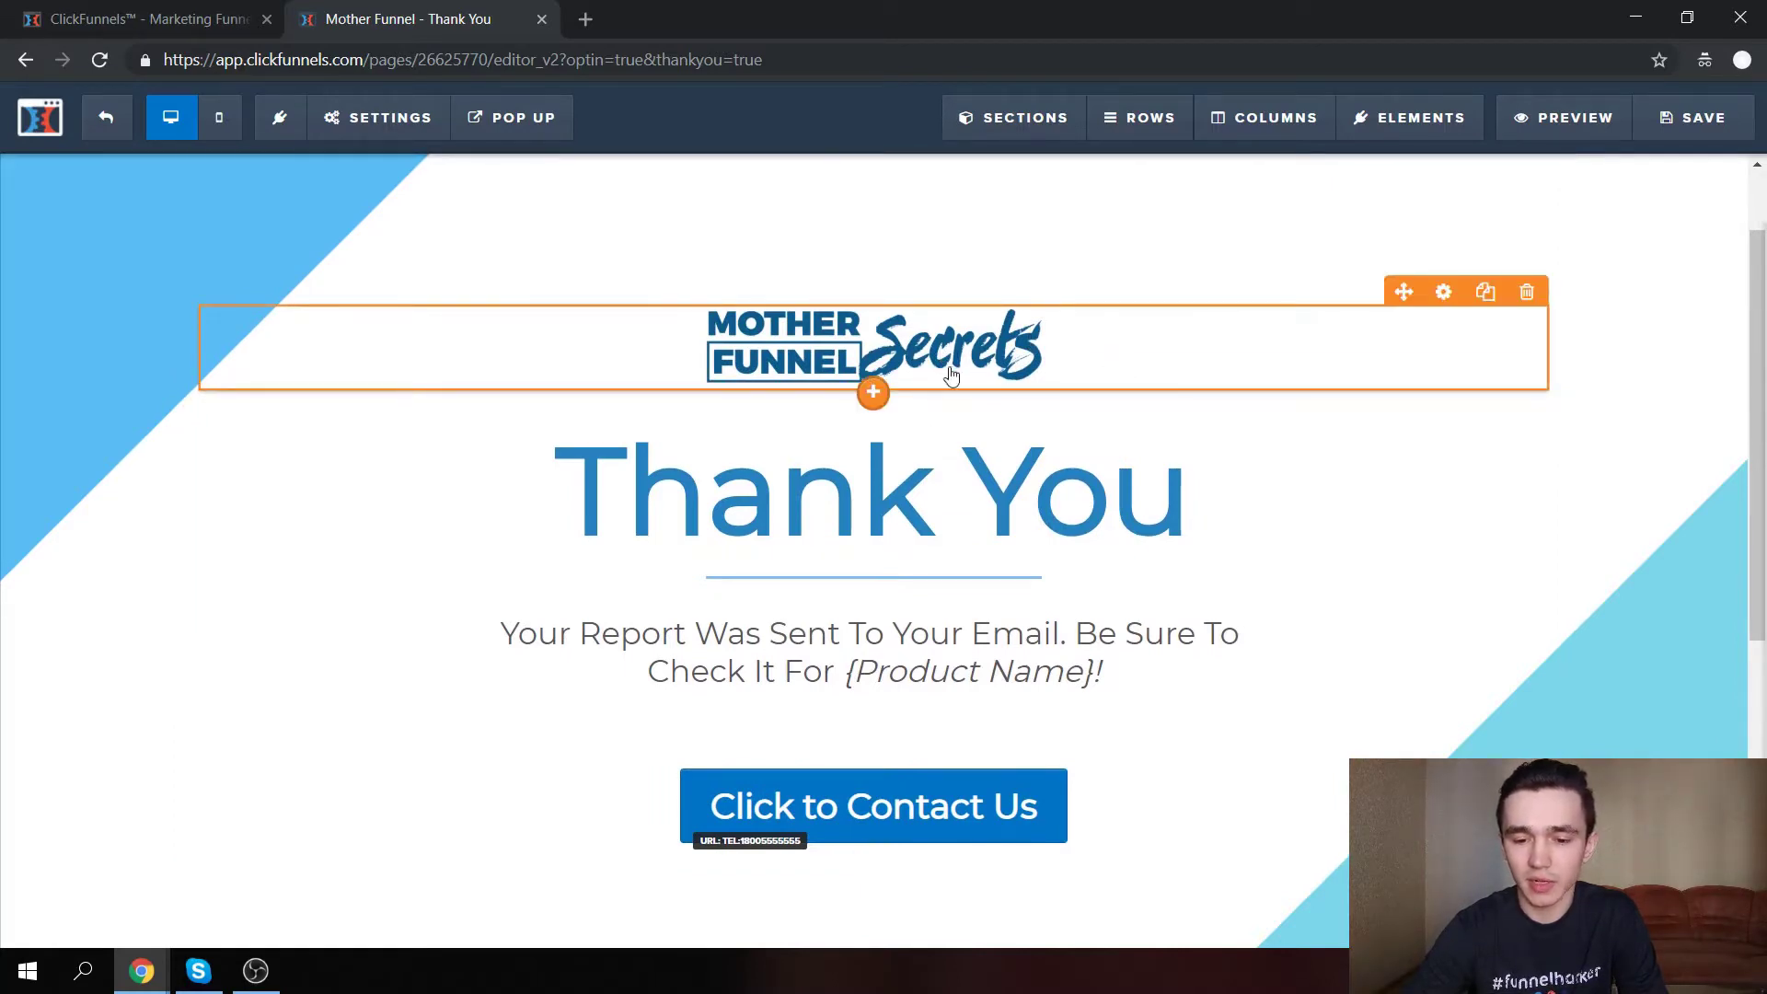
scroll(856, 561, down, 2)
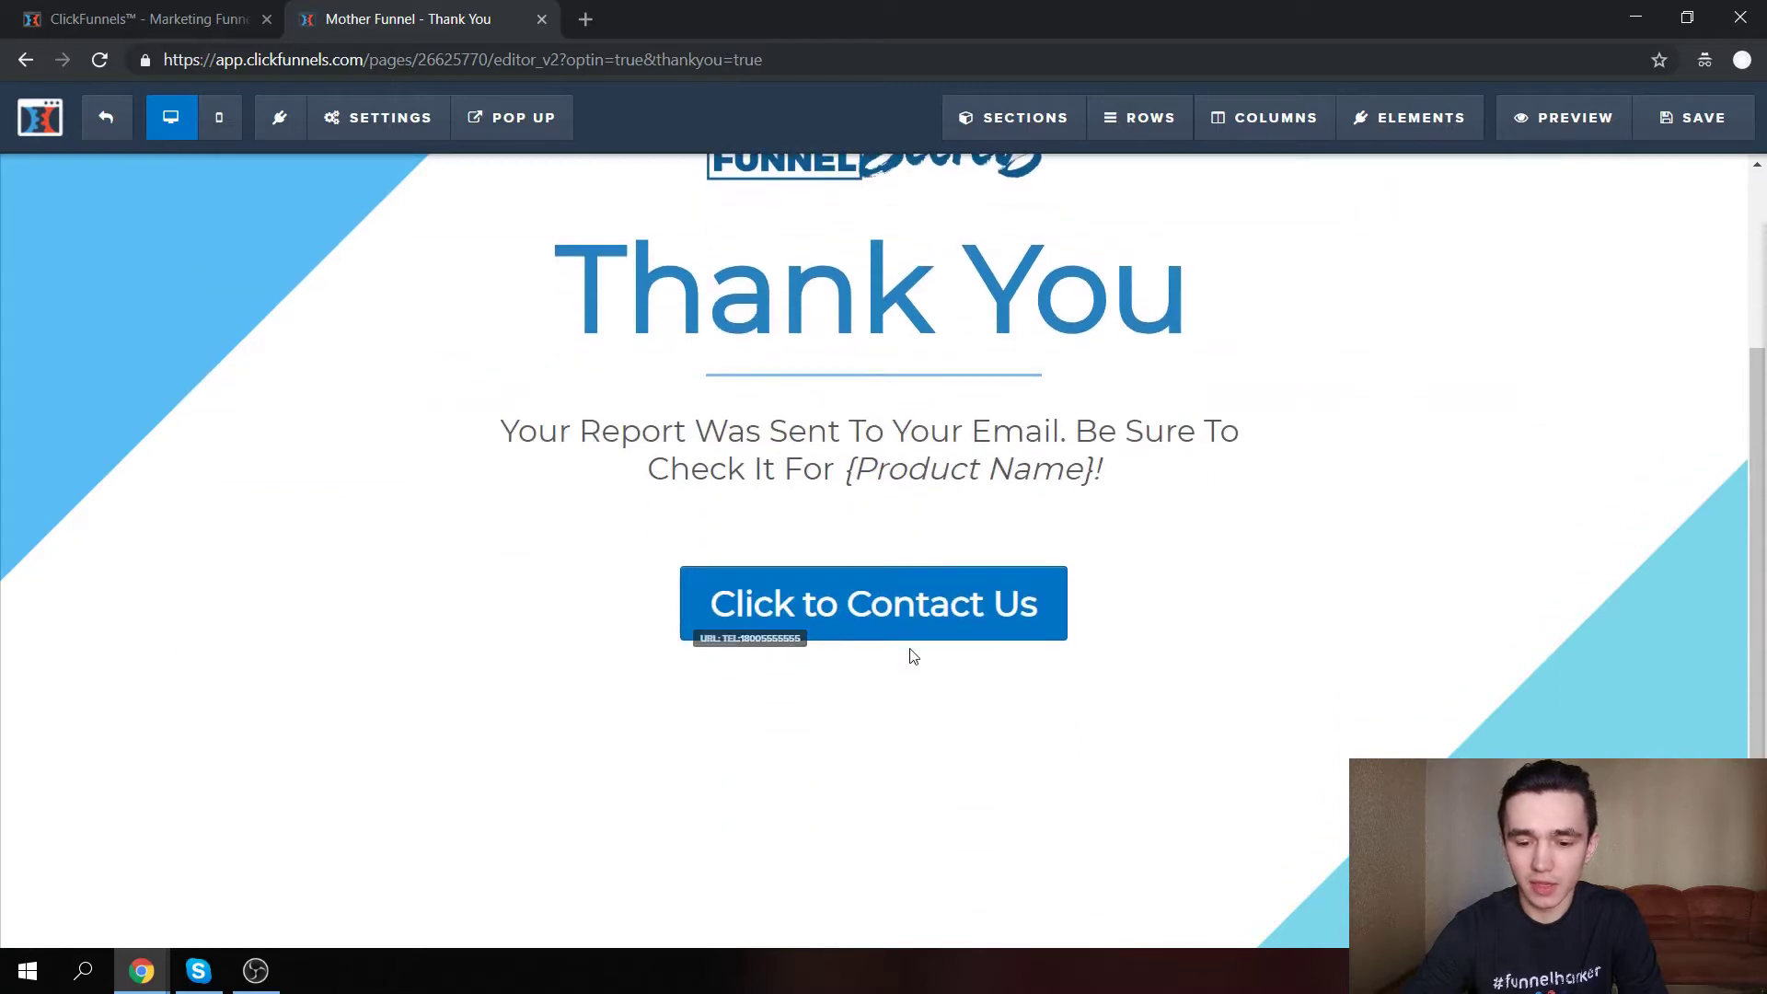
scroll(912, 605, down, 1)
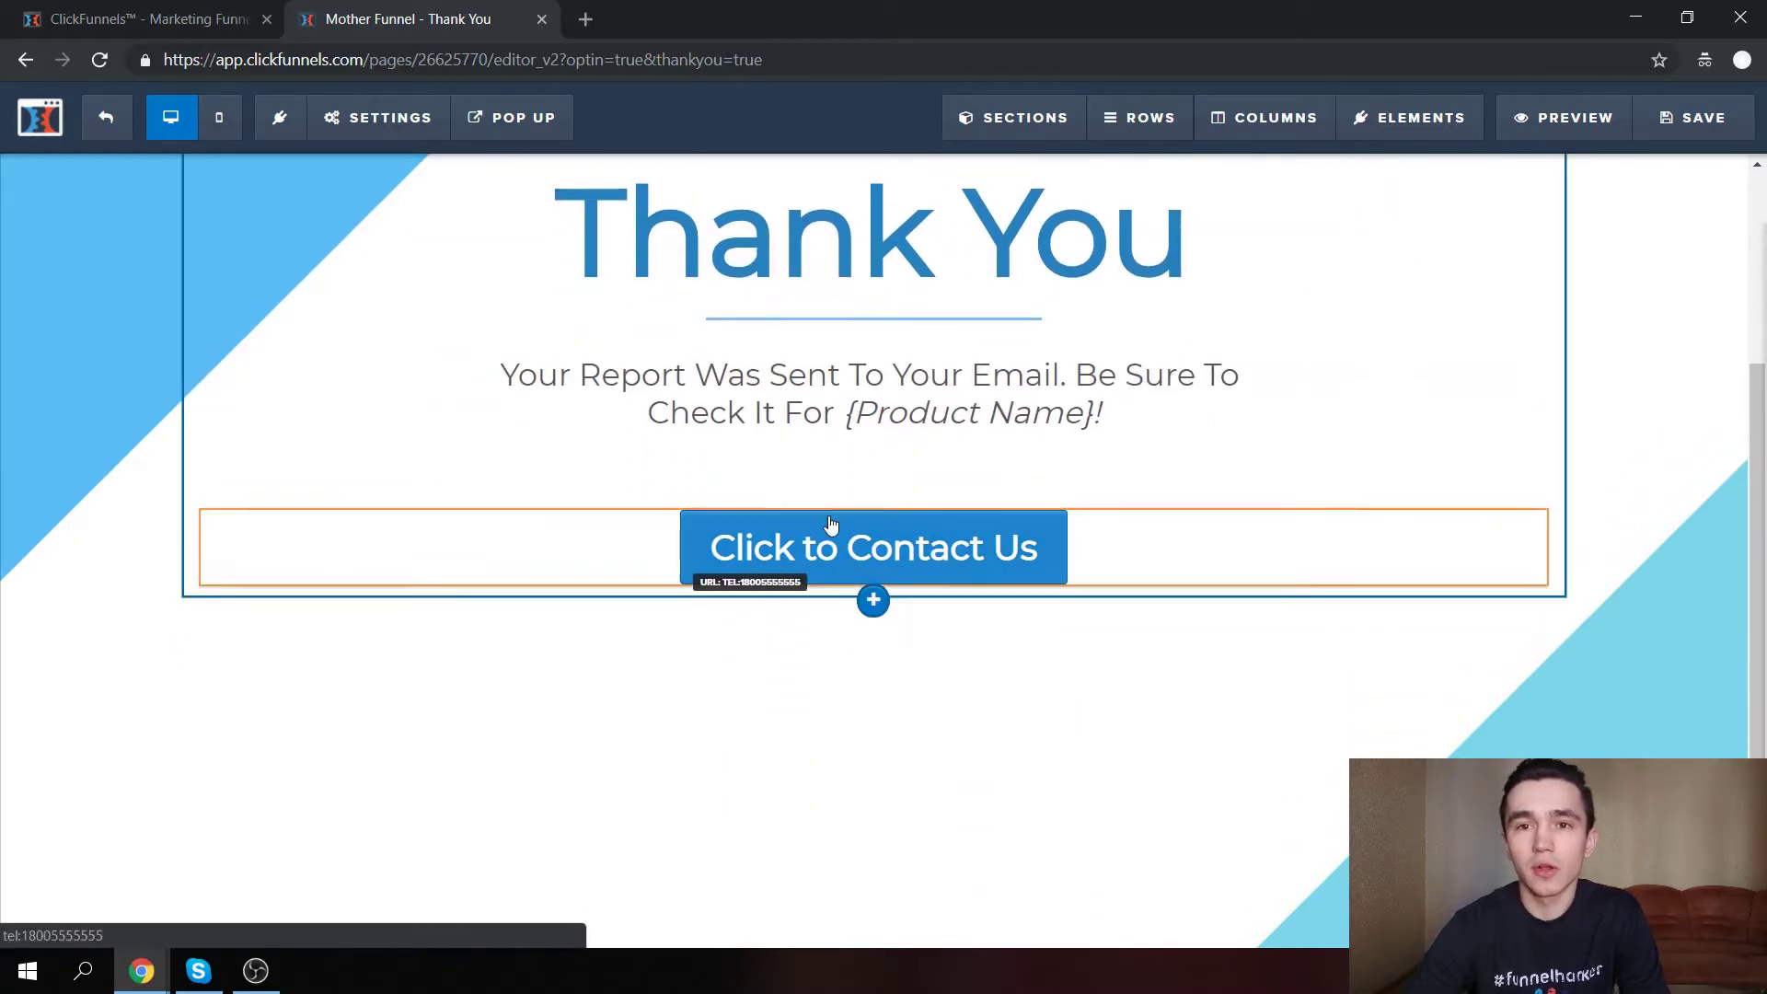
click(883, 561)
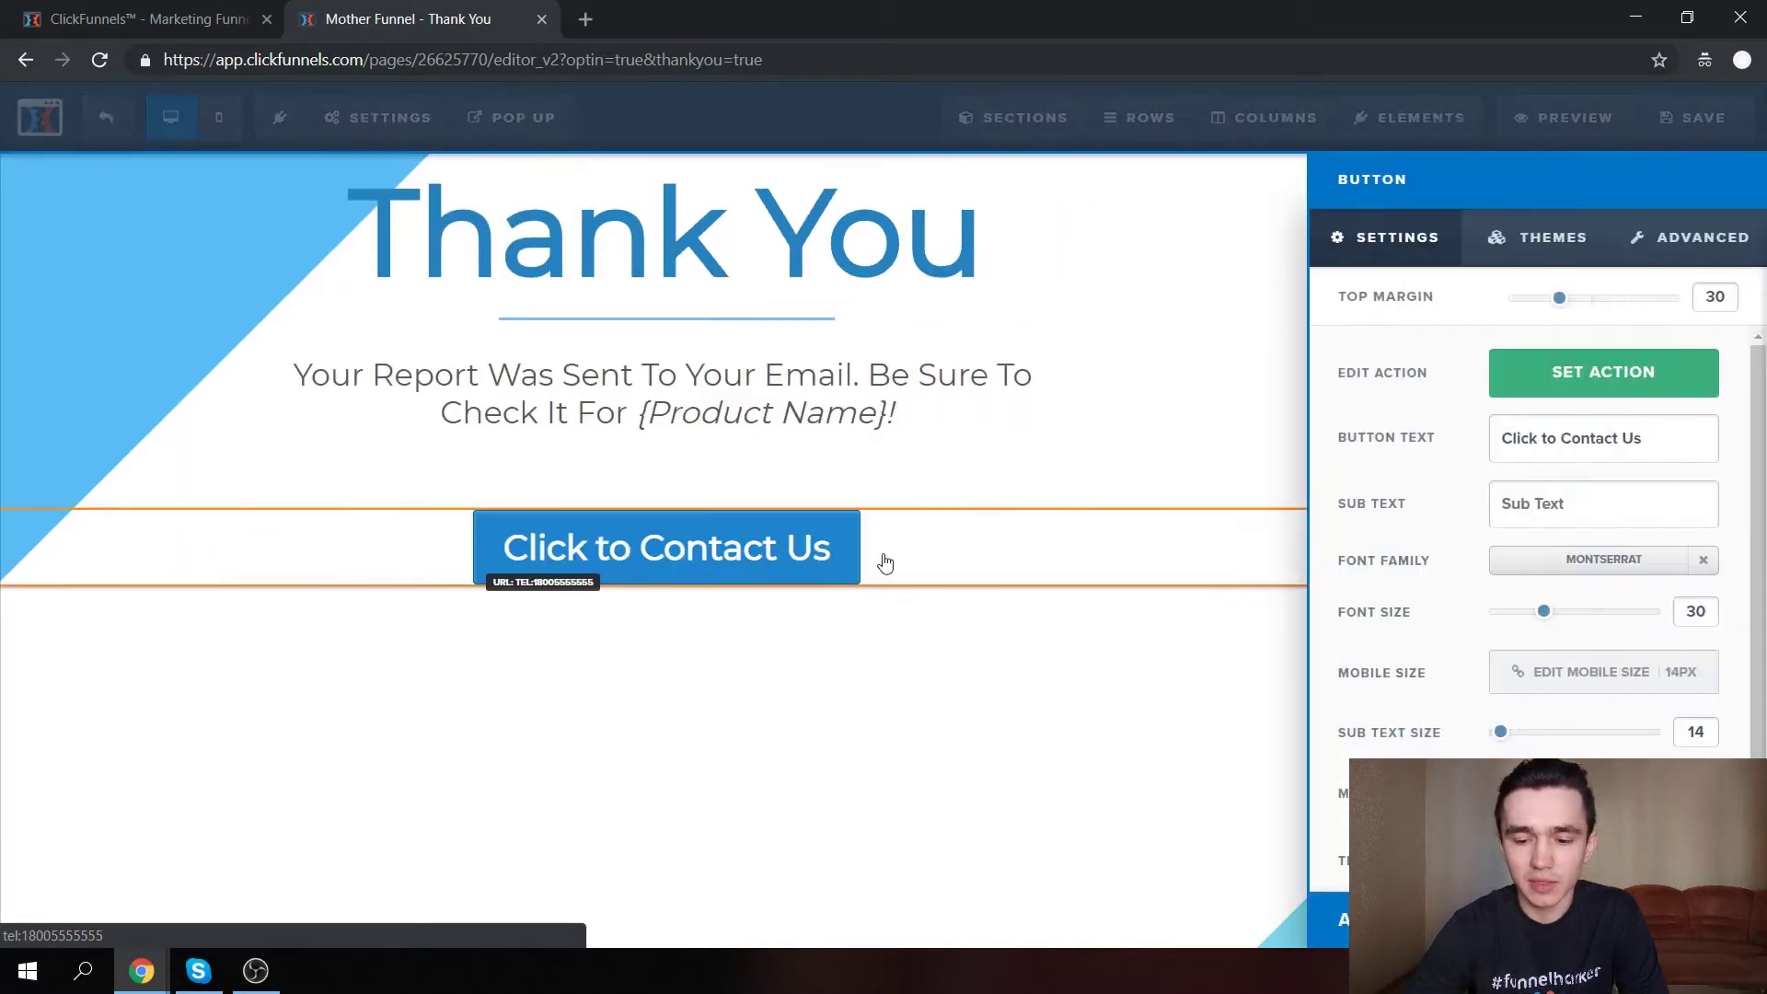
click(1581, 370)
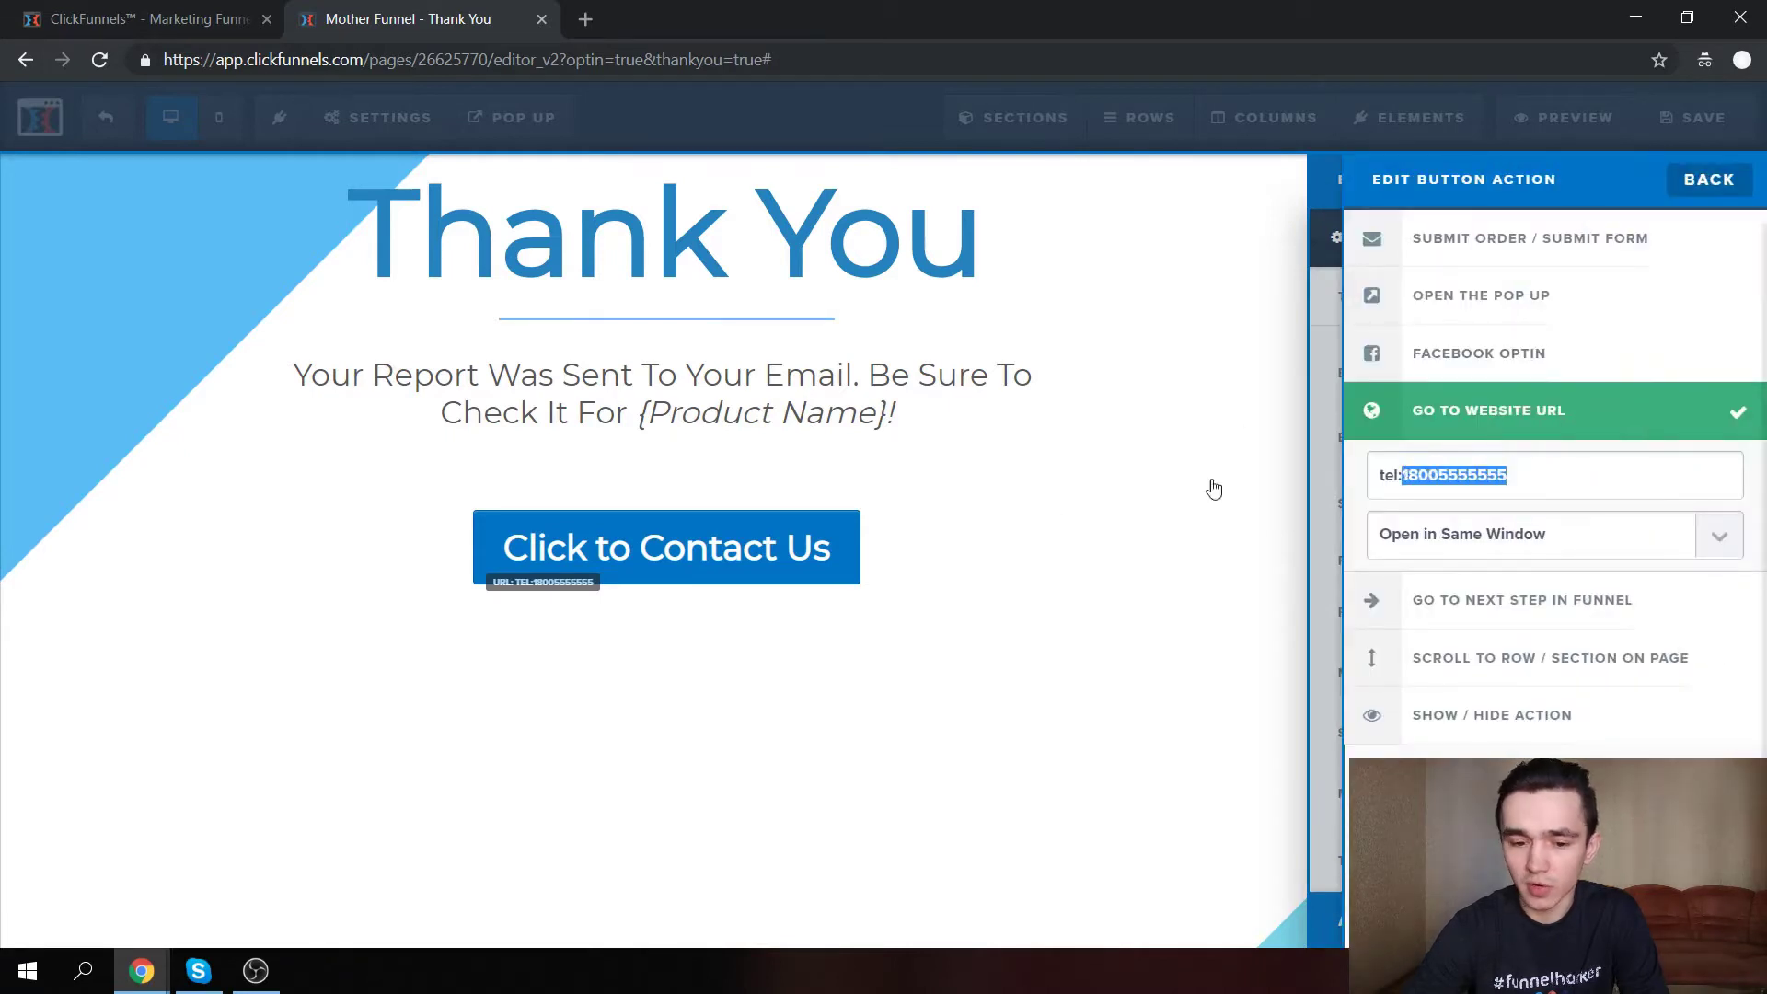
click(964, 540)
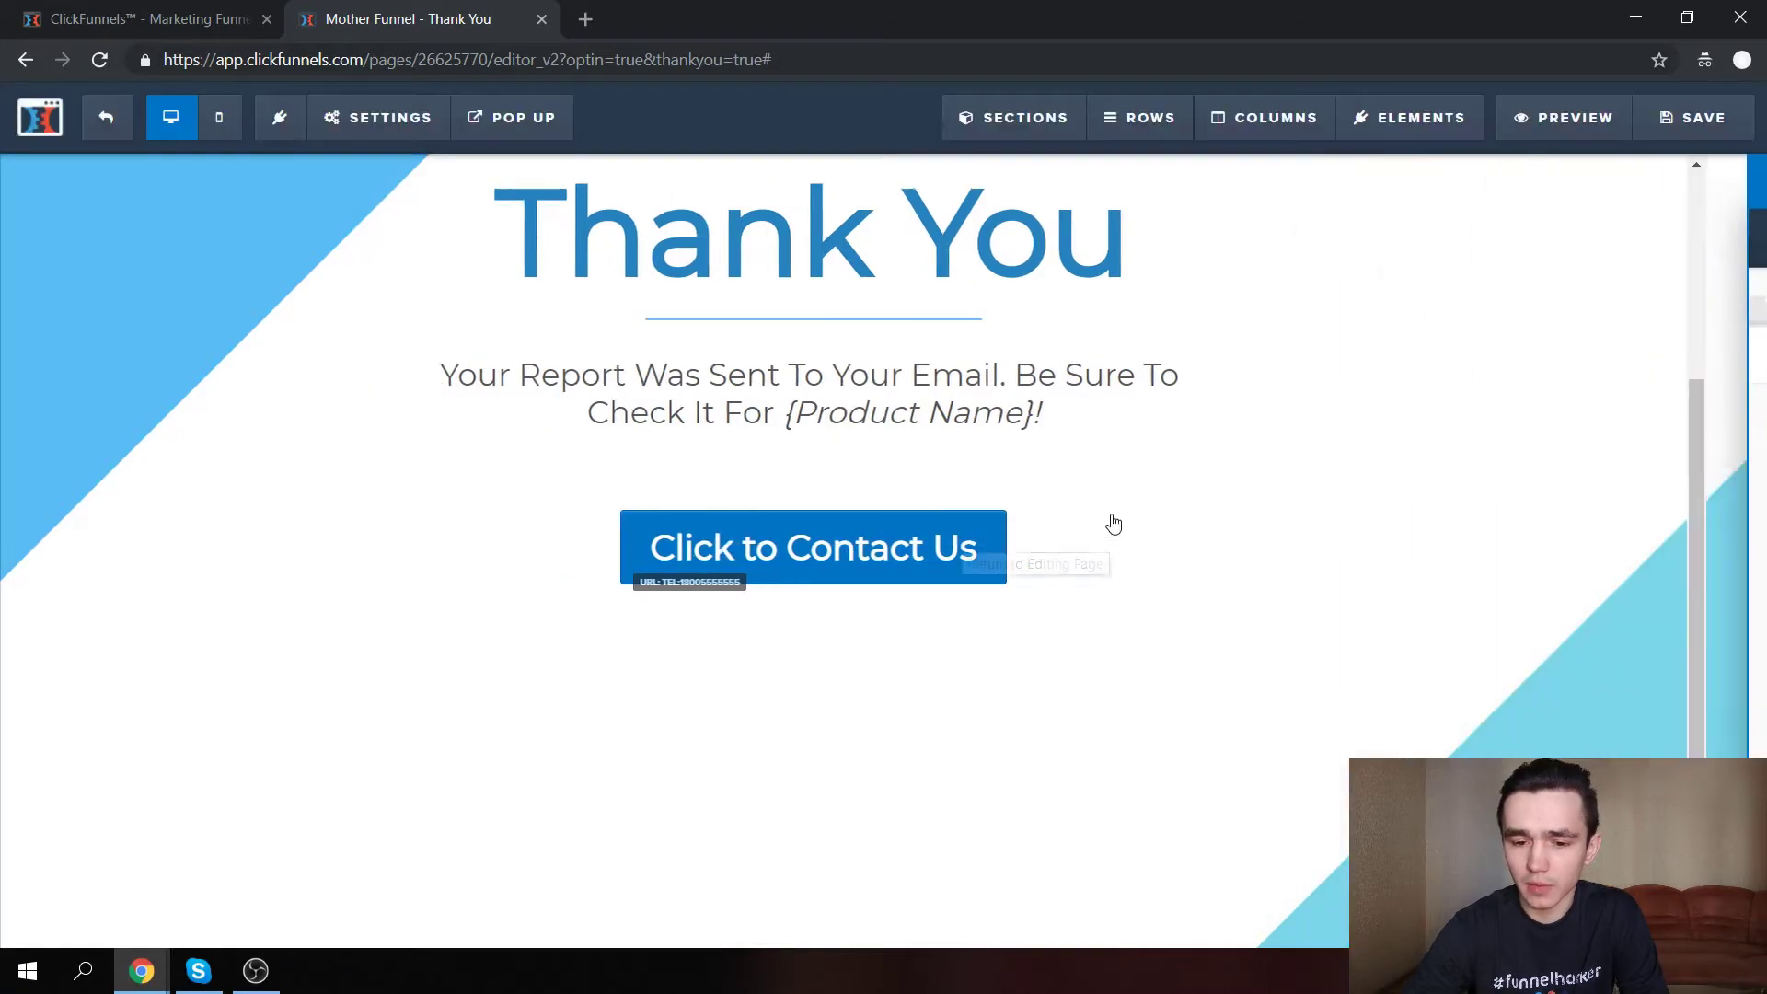
Change the text of the Thank You page's contact button to "Download Your Ebook".
click(833, 576)
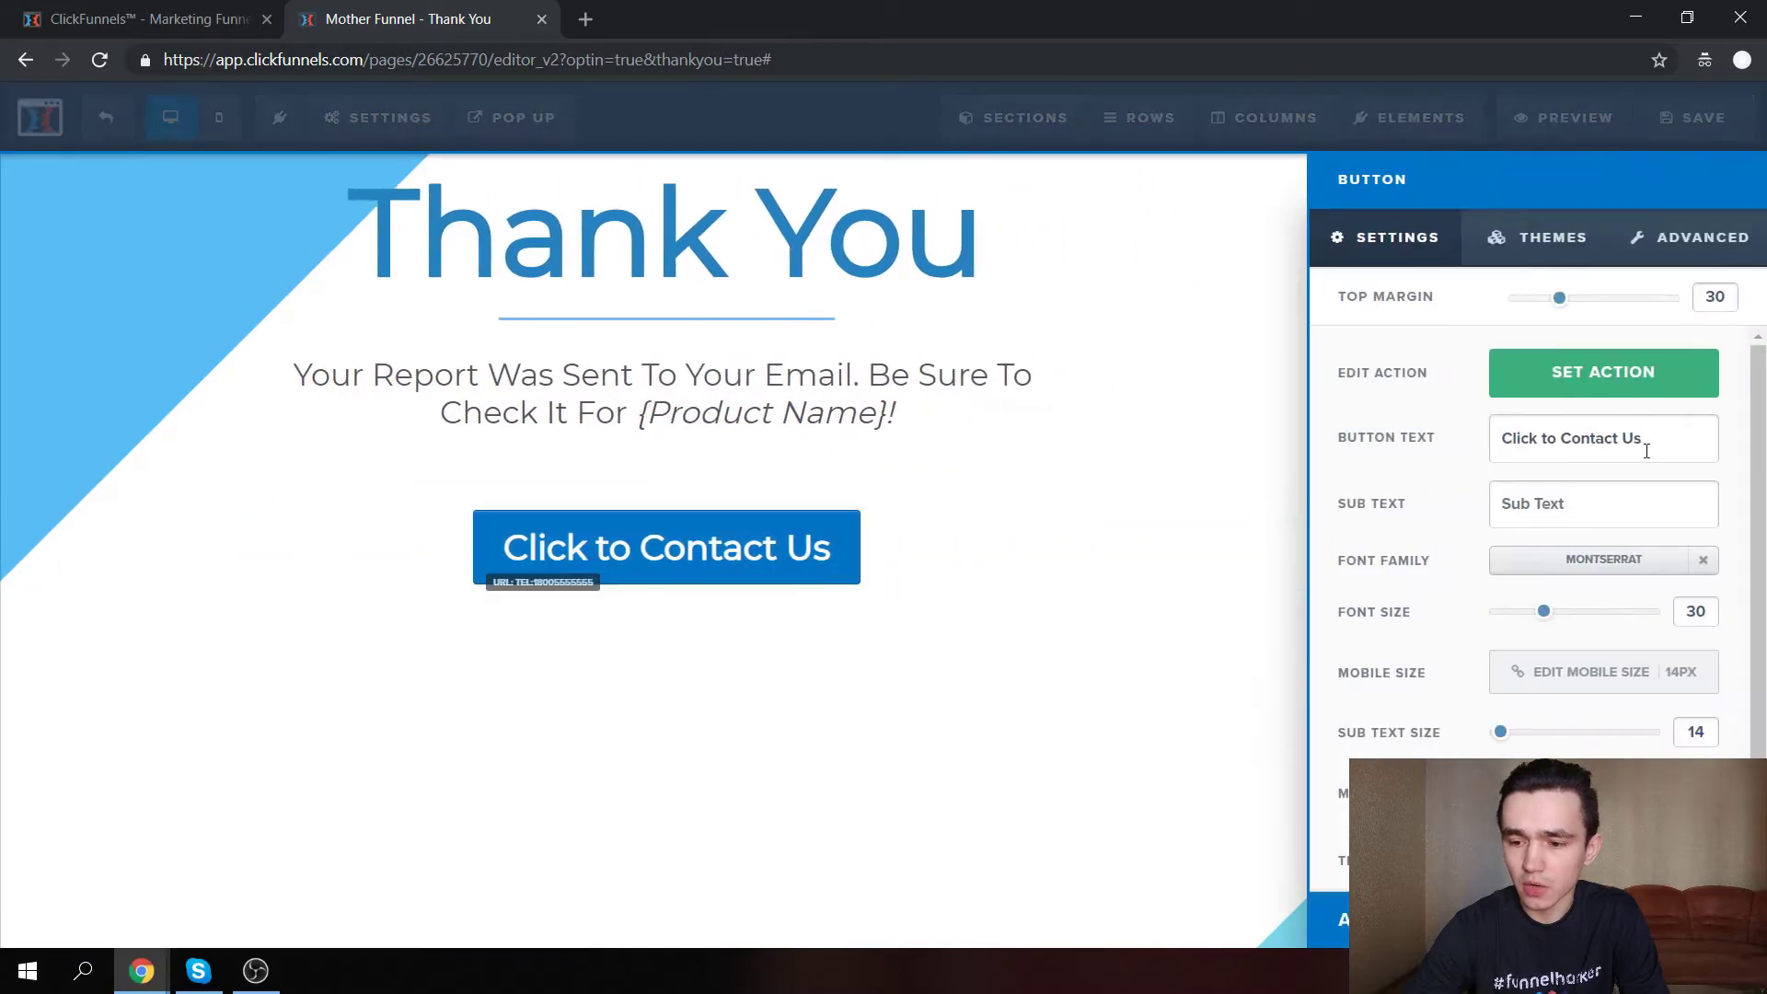
drag(1638, 440, 1439, 445)
text(Call Us Now)
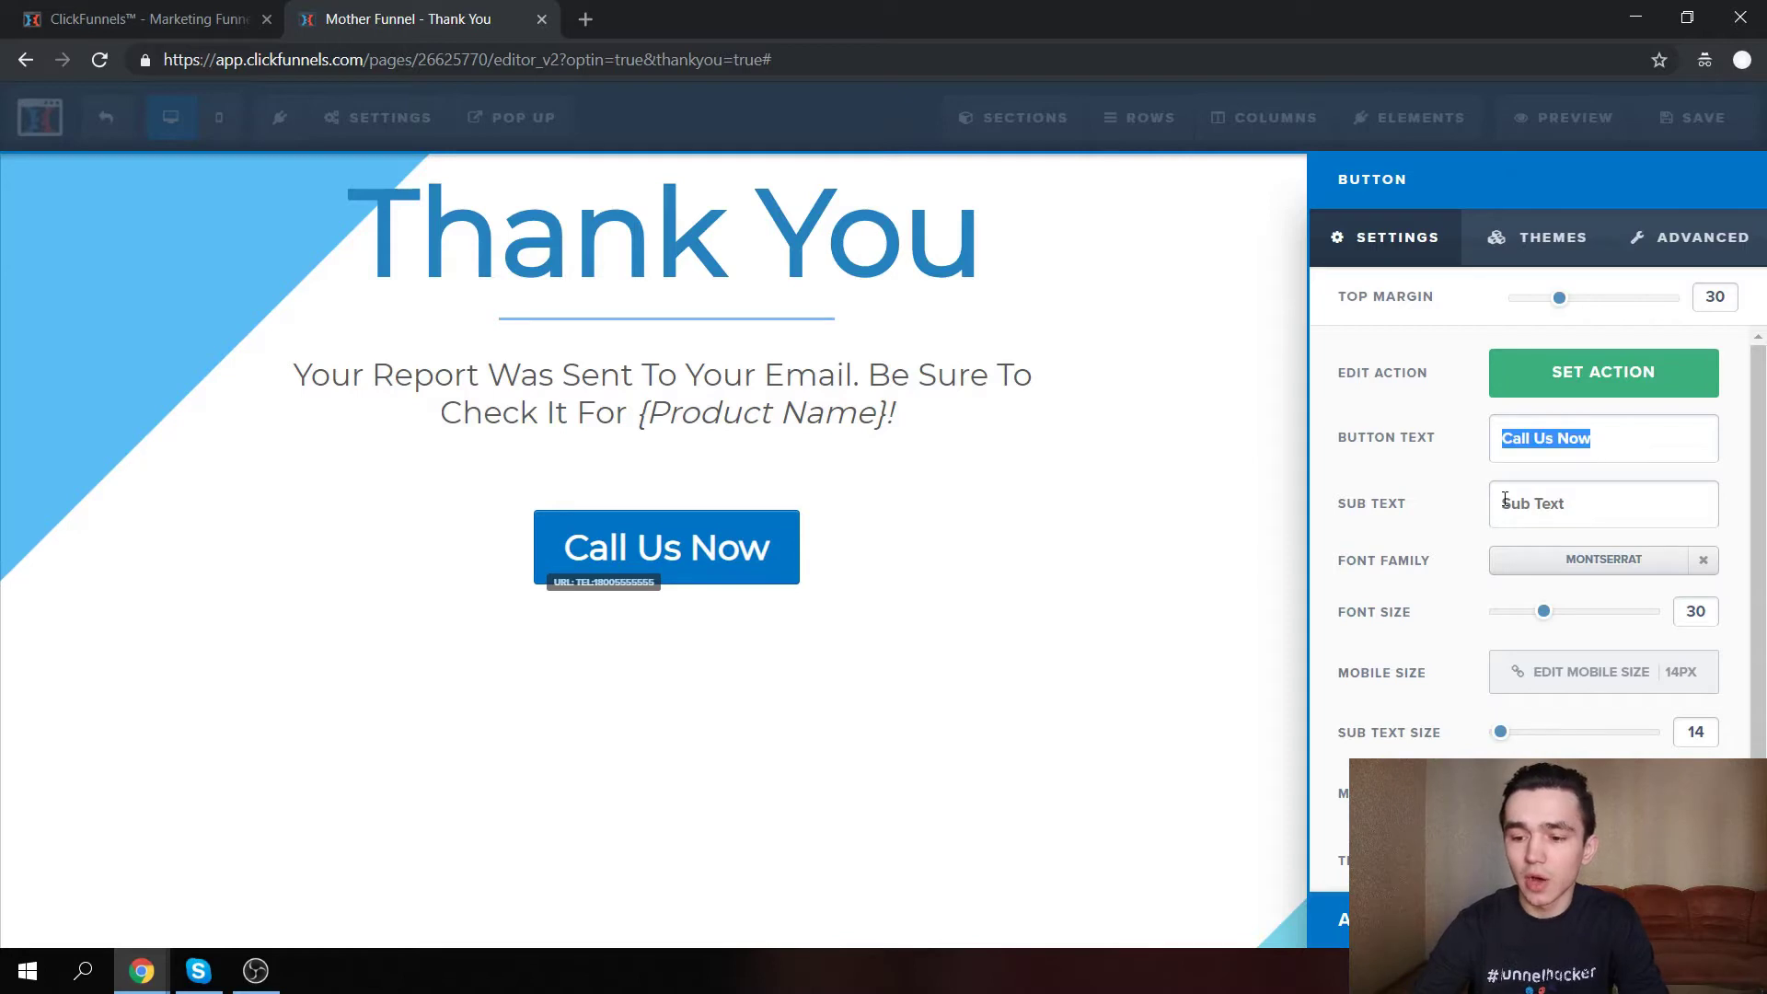
text(Download )
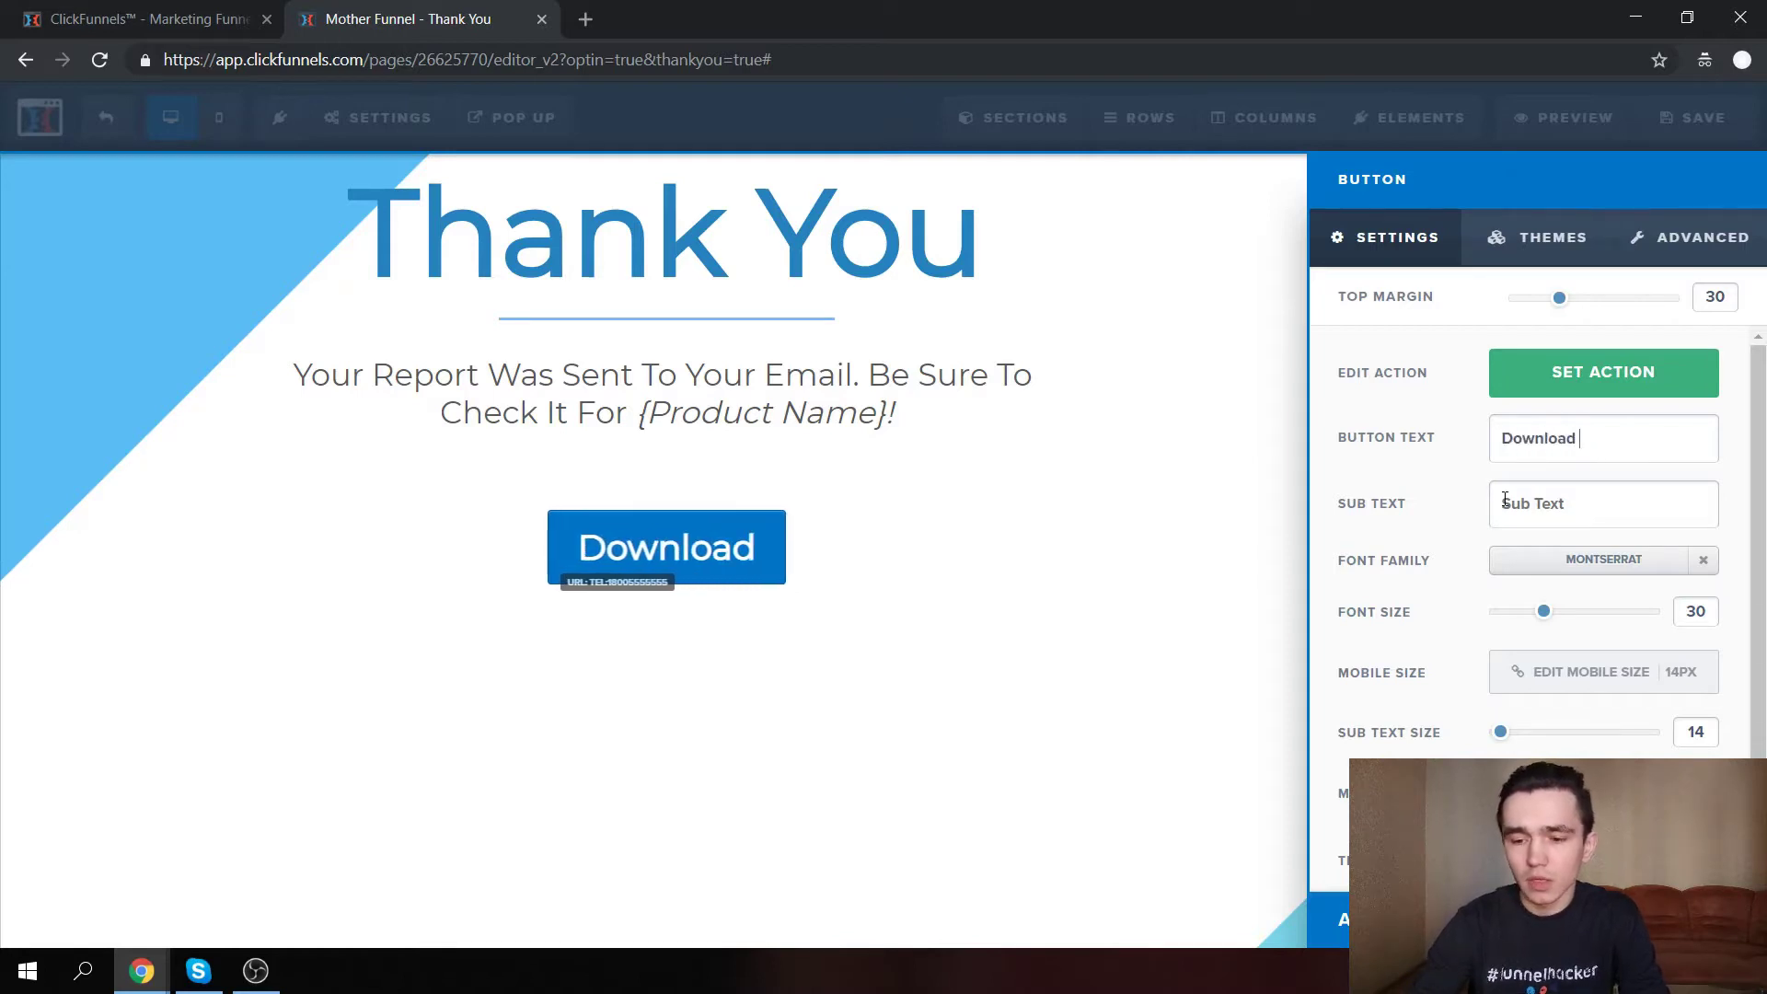
text(Y)
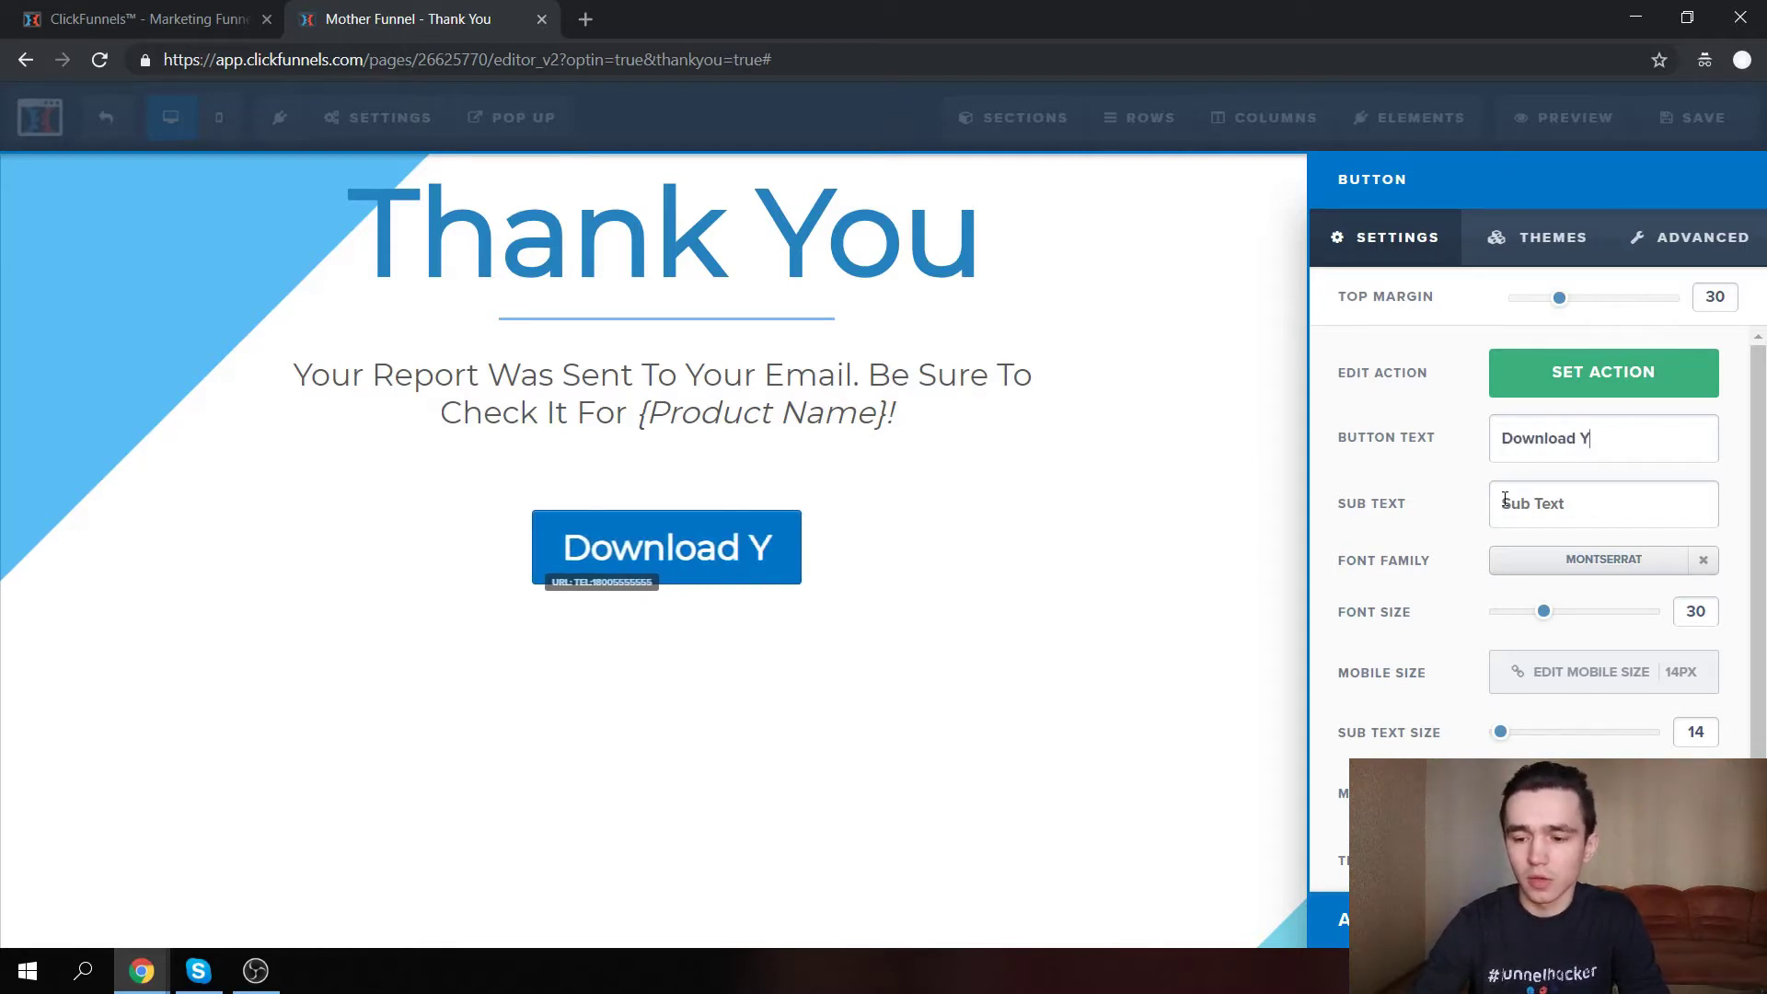
text(o)
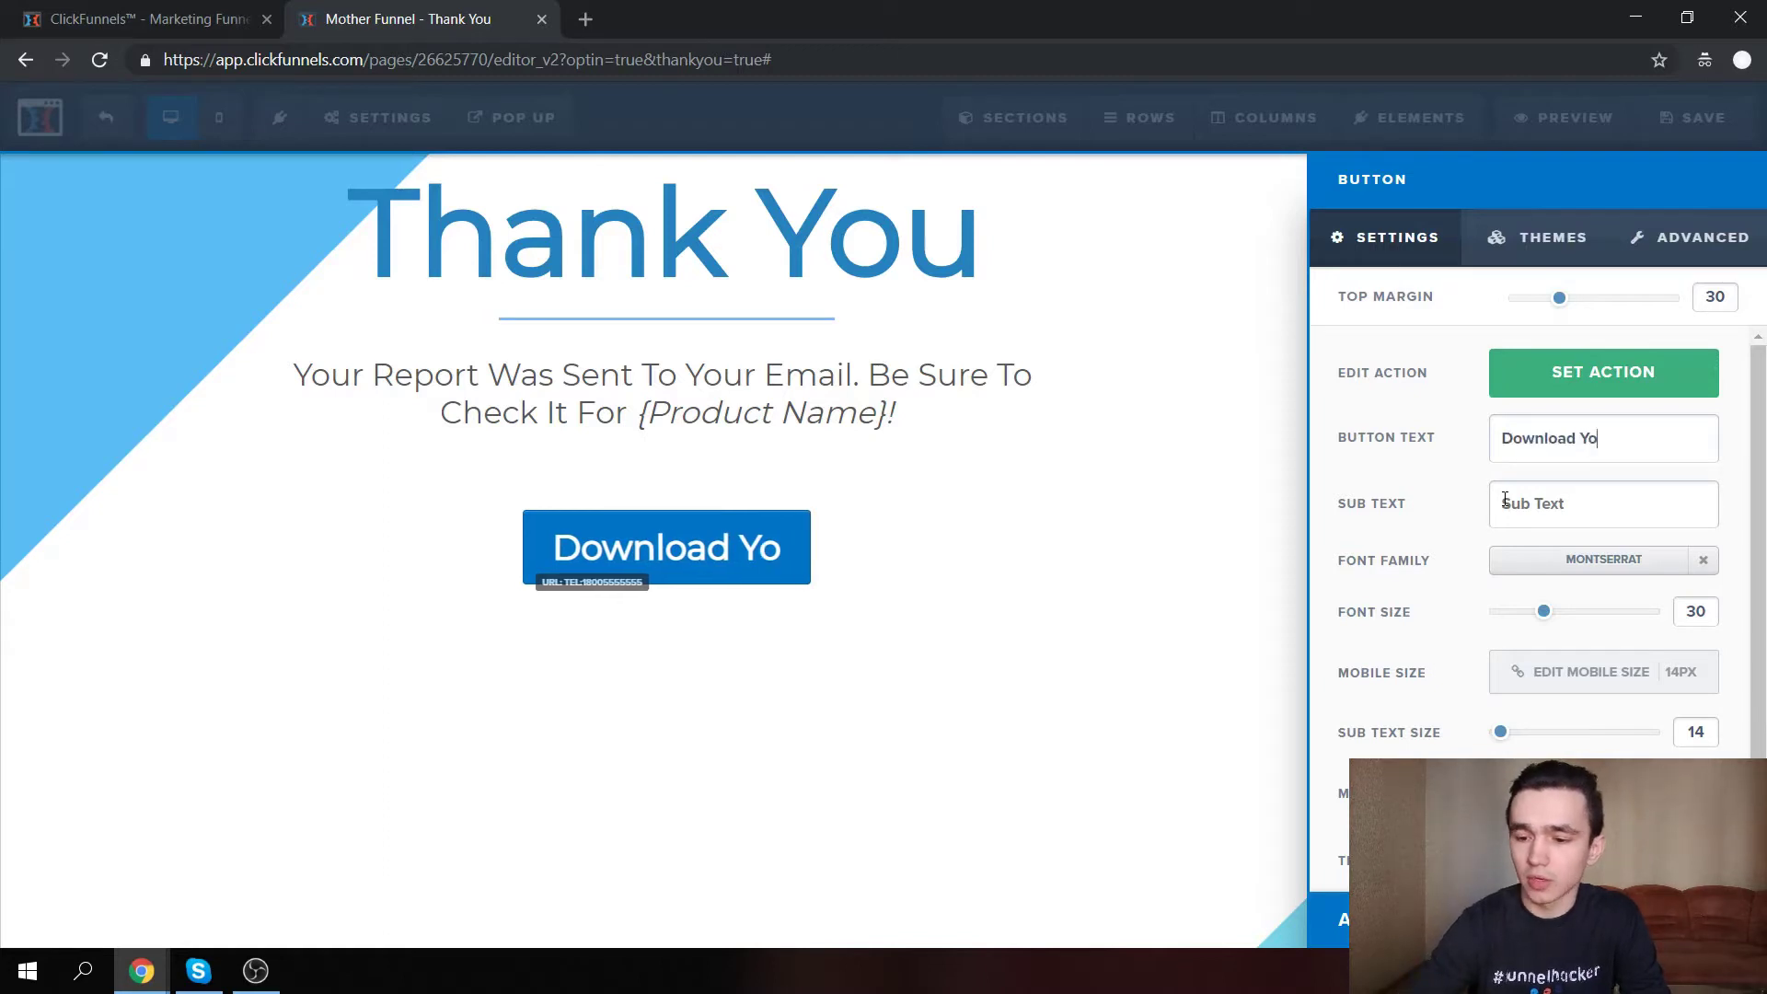
text(ut Ebook)
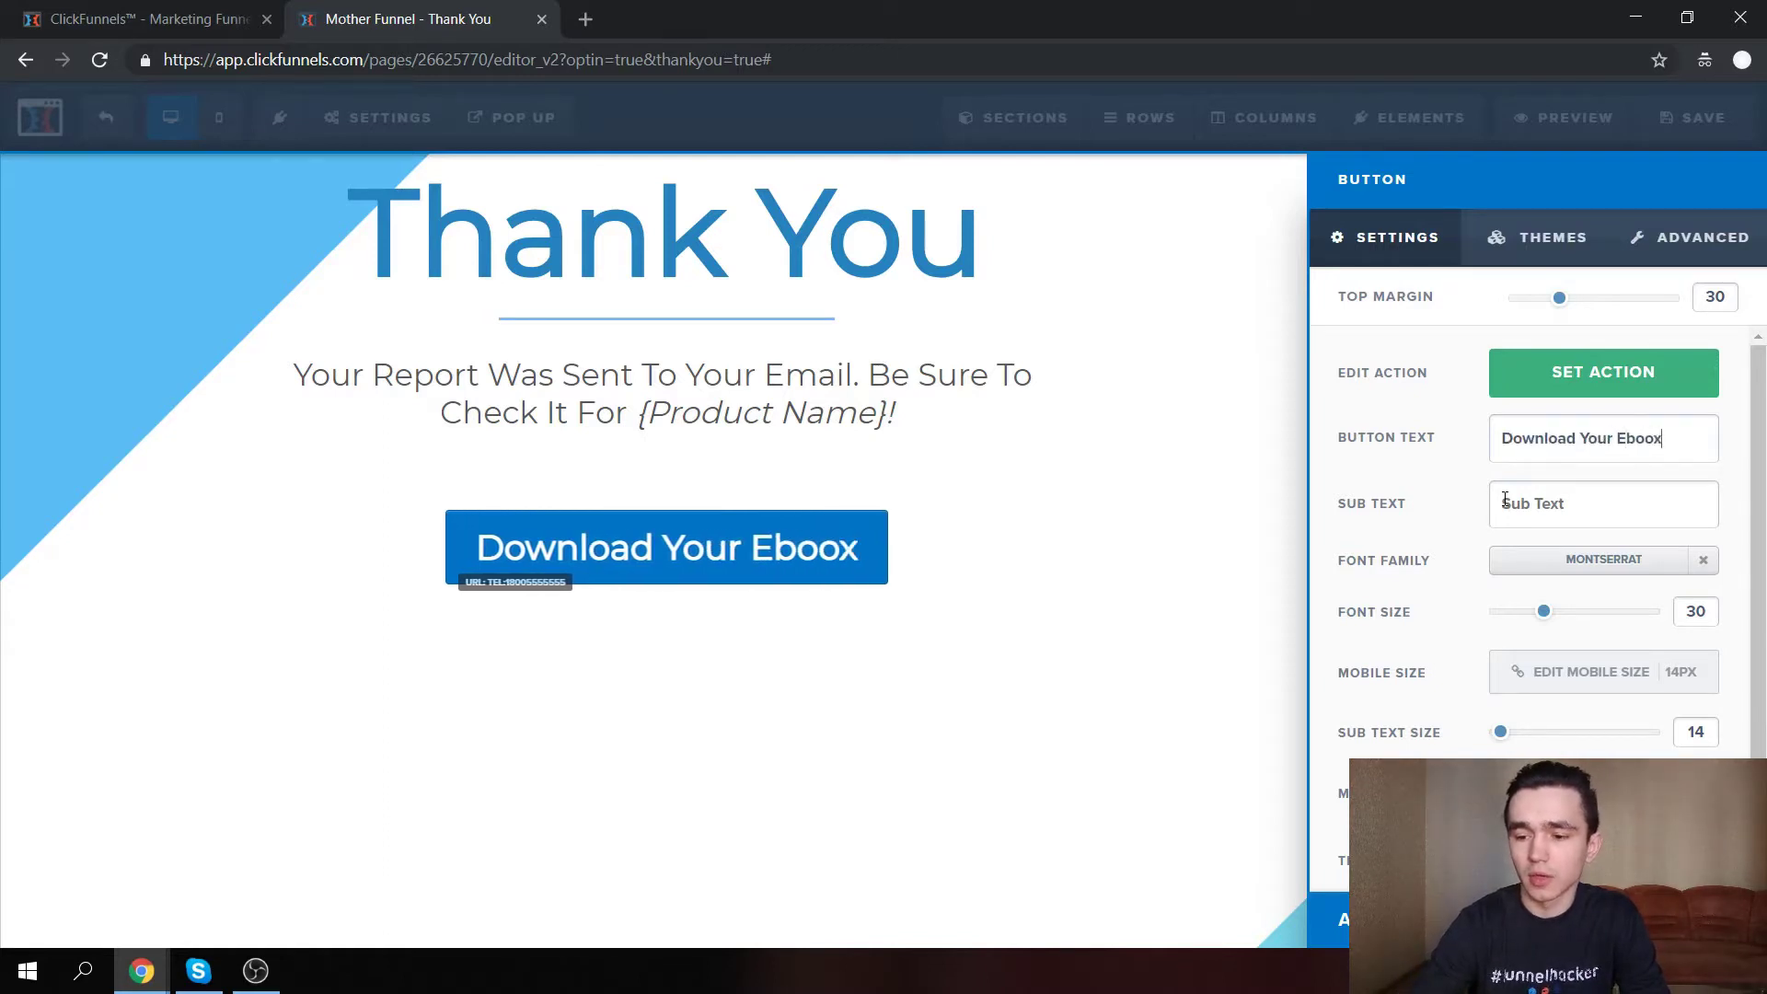
Clear the website URL from the download button's Go to Website URL action.
click(1610, 394)
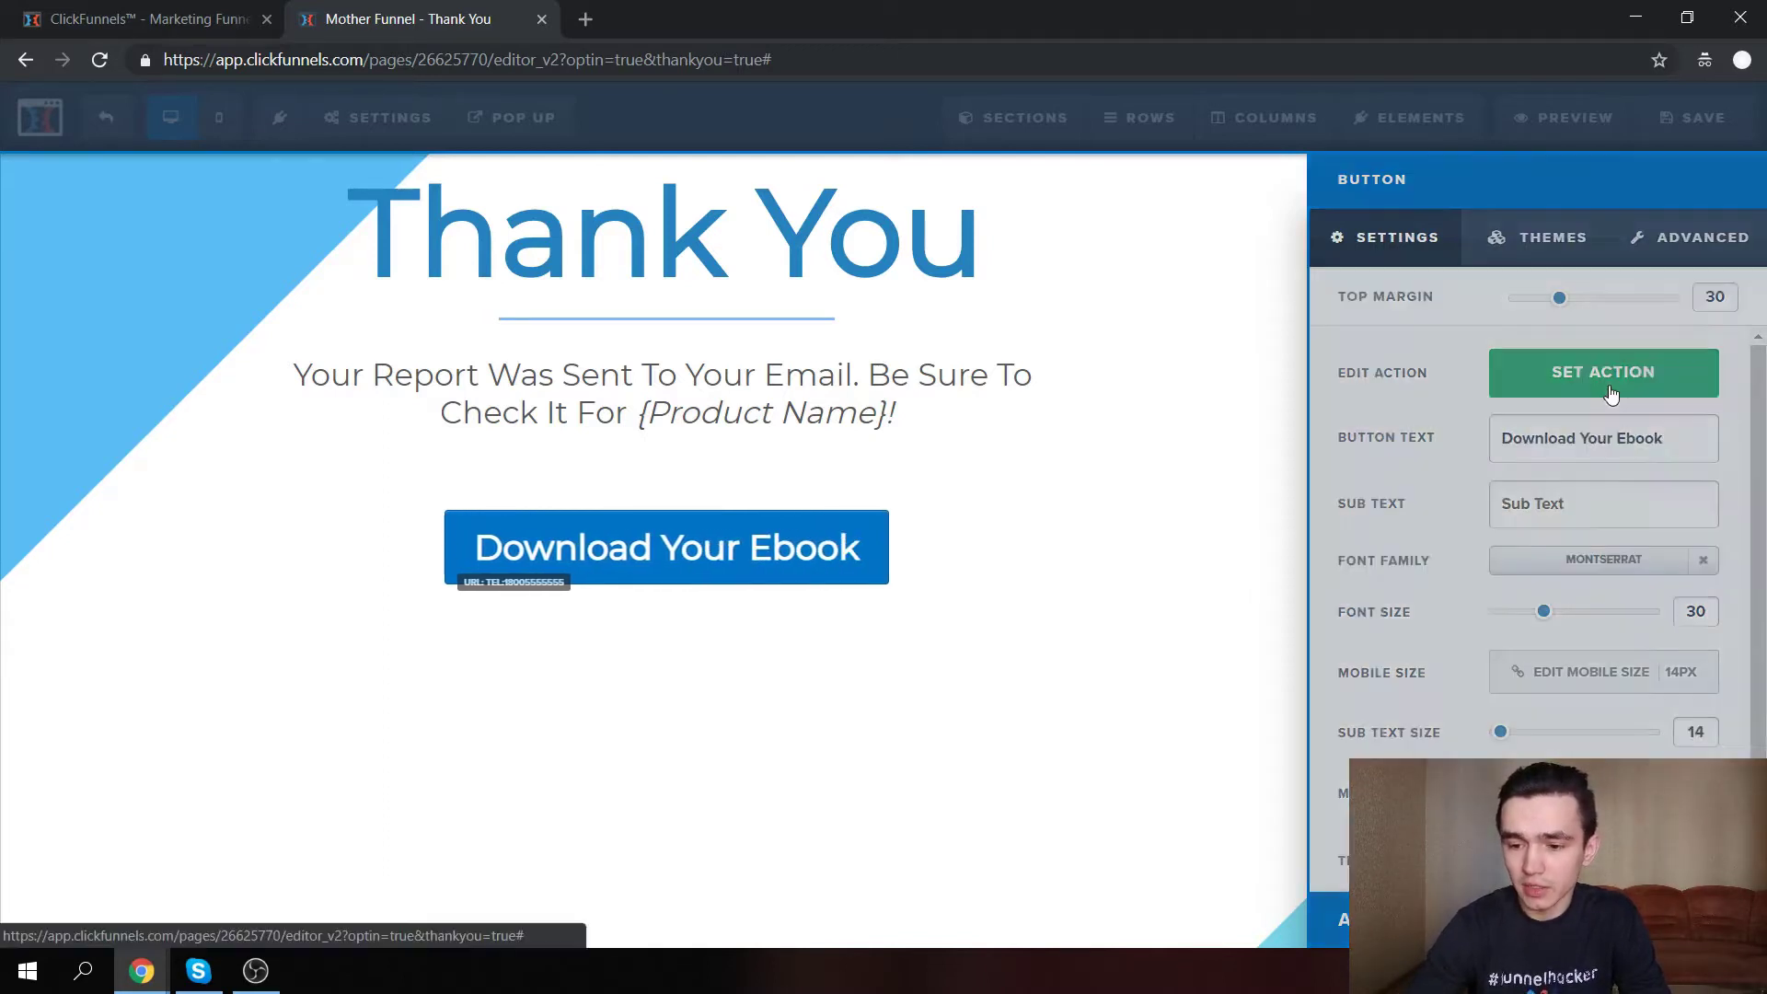
key(ctrl+a)
key(BackSpace)
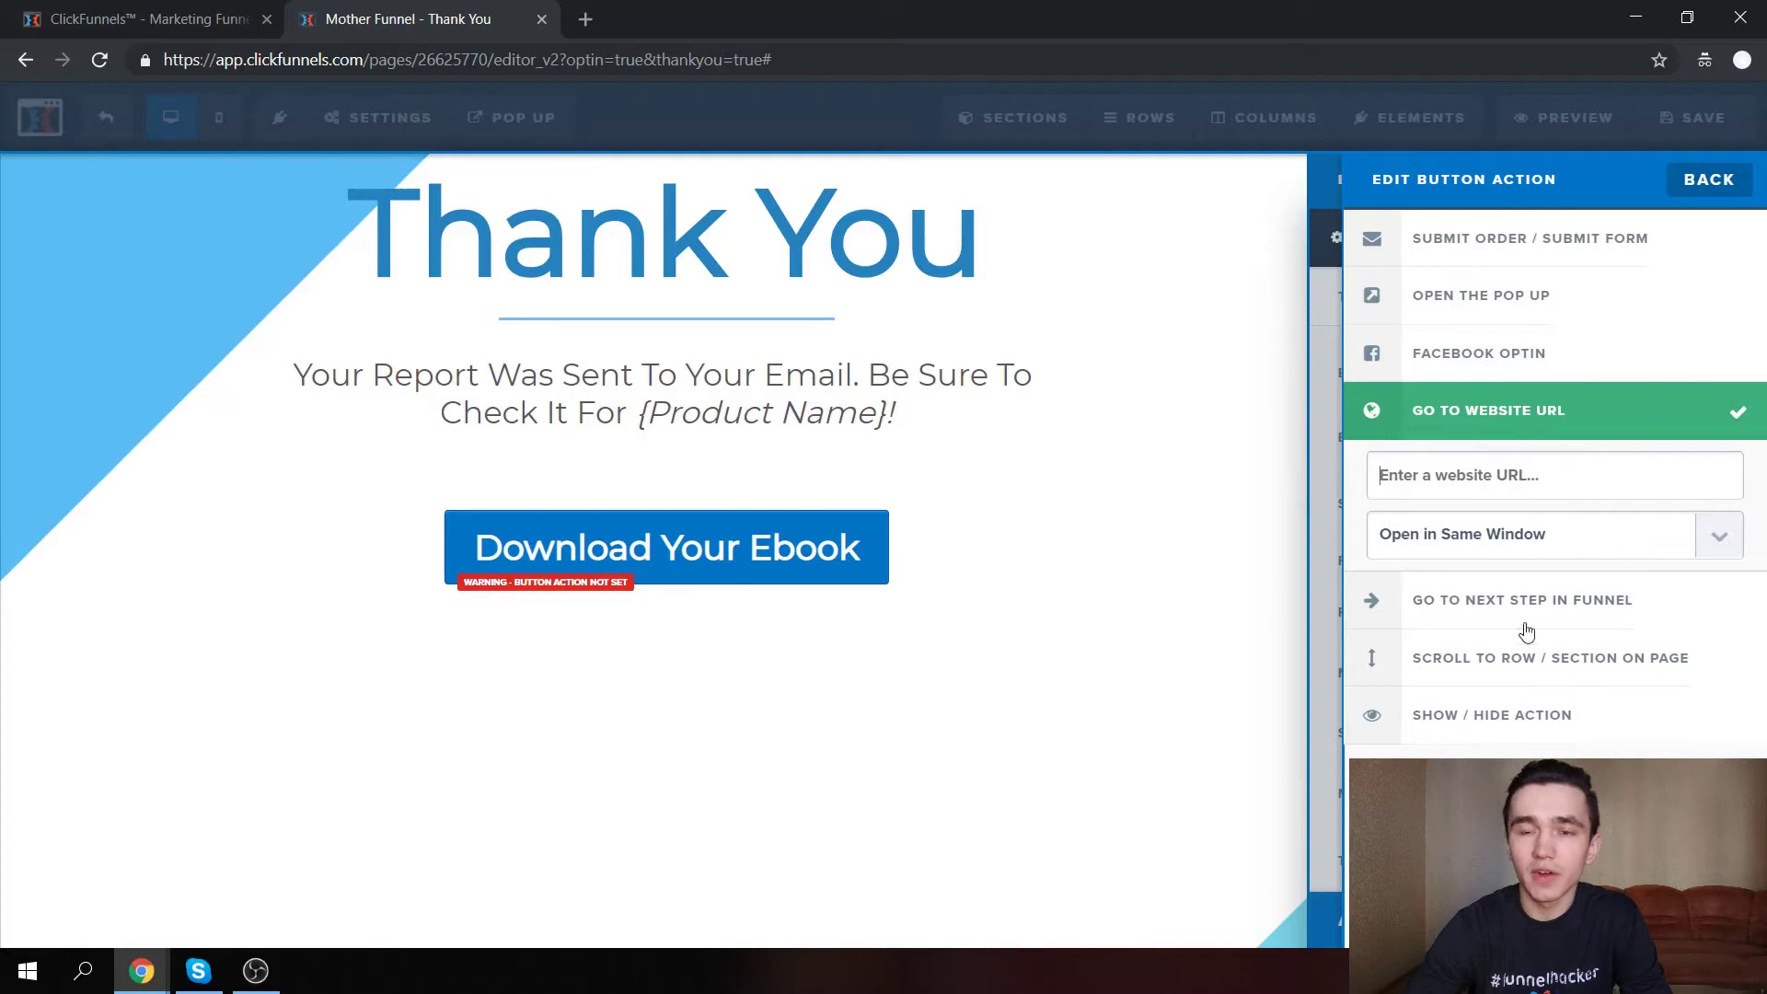
Open clickfunnels.com in a new browser tab and view the account's Digital Assets page.
click(147, 18)
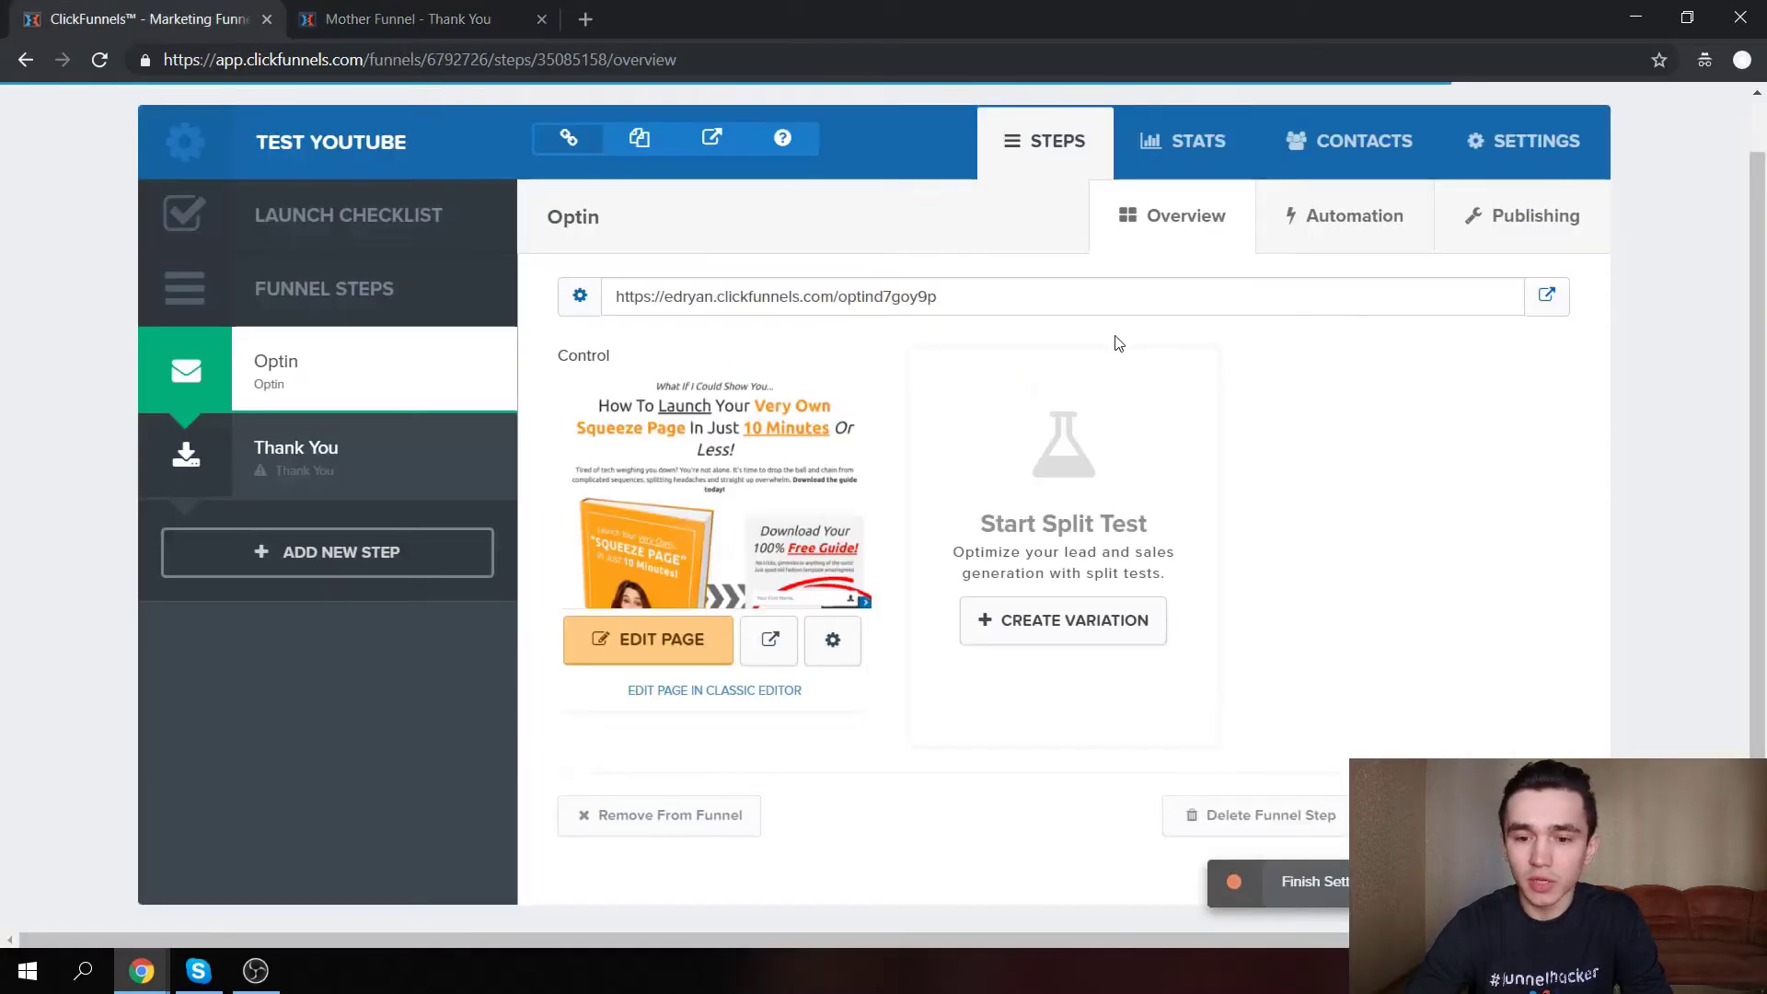
scroll(1242, 184, up, 1)
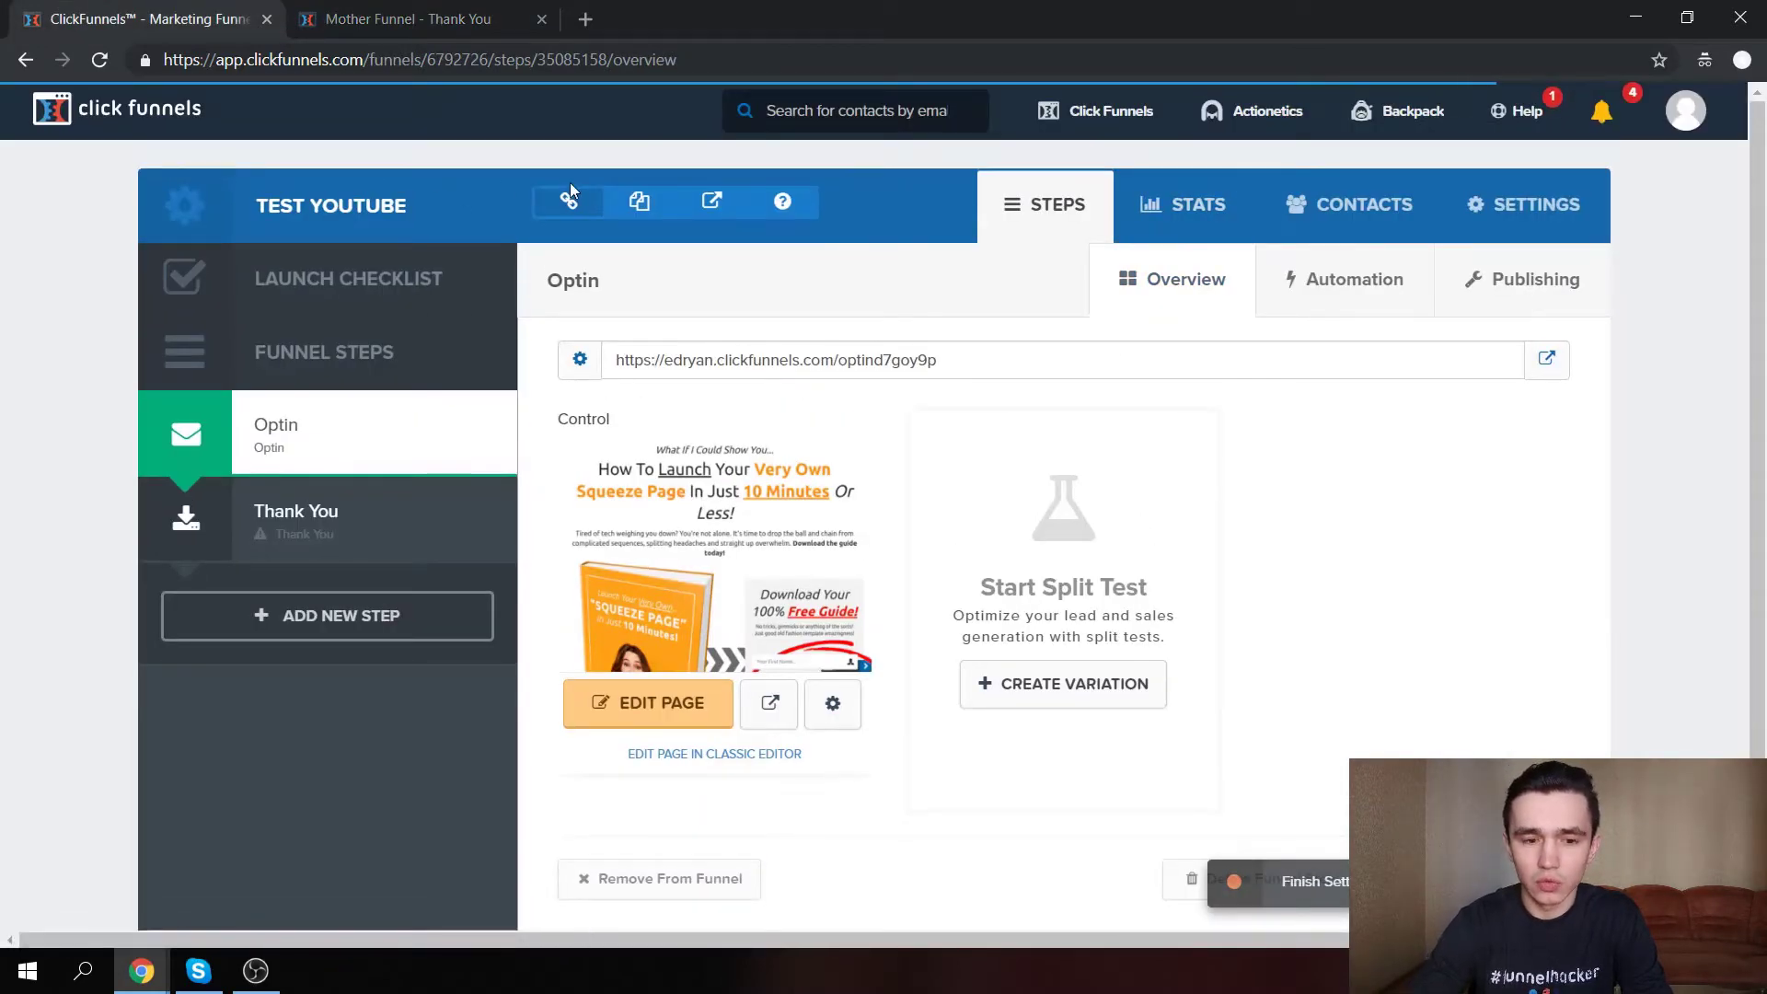
key(ctrl+t)
text(clickfunnels.com)
key(Return)
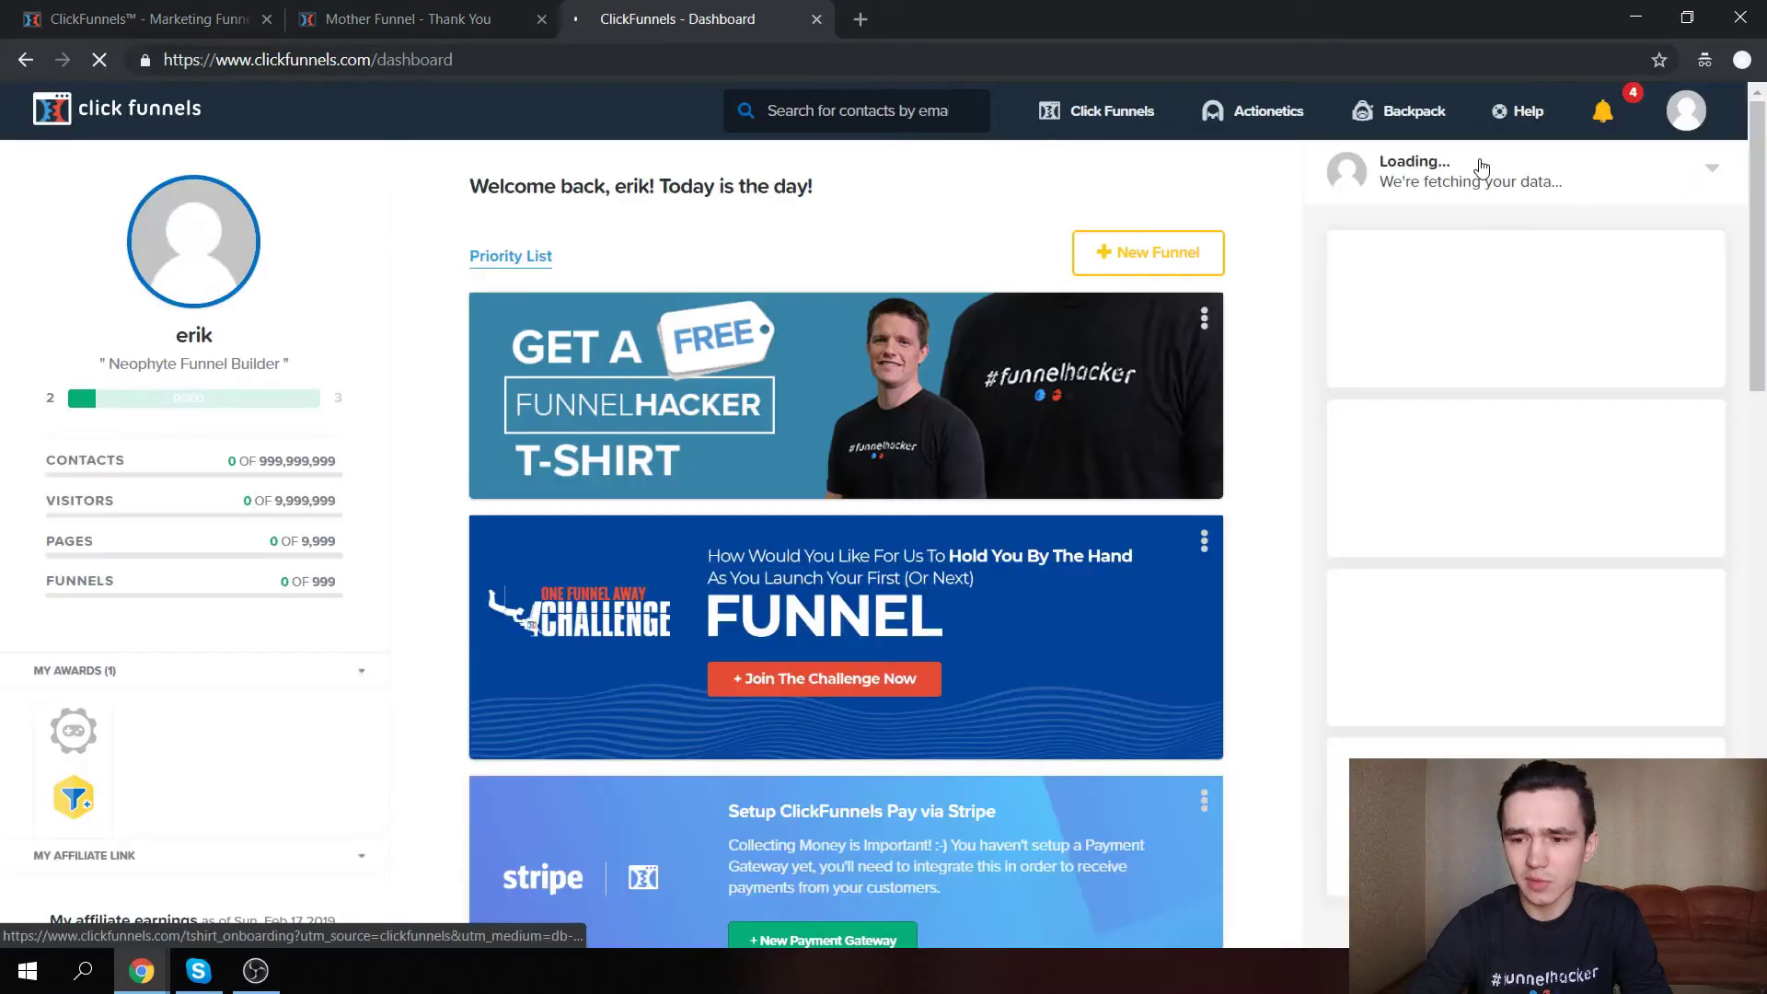
click(1686, 110)
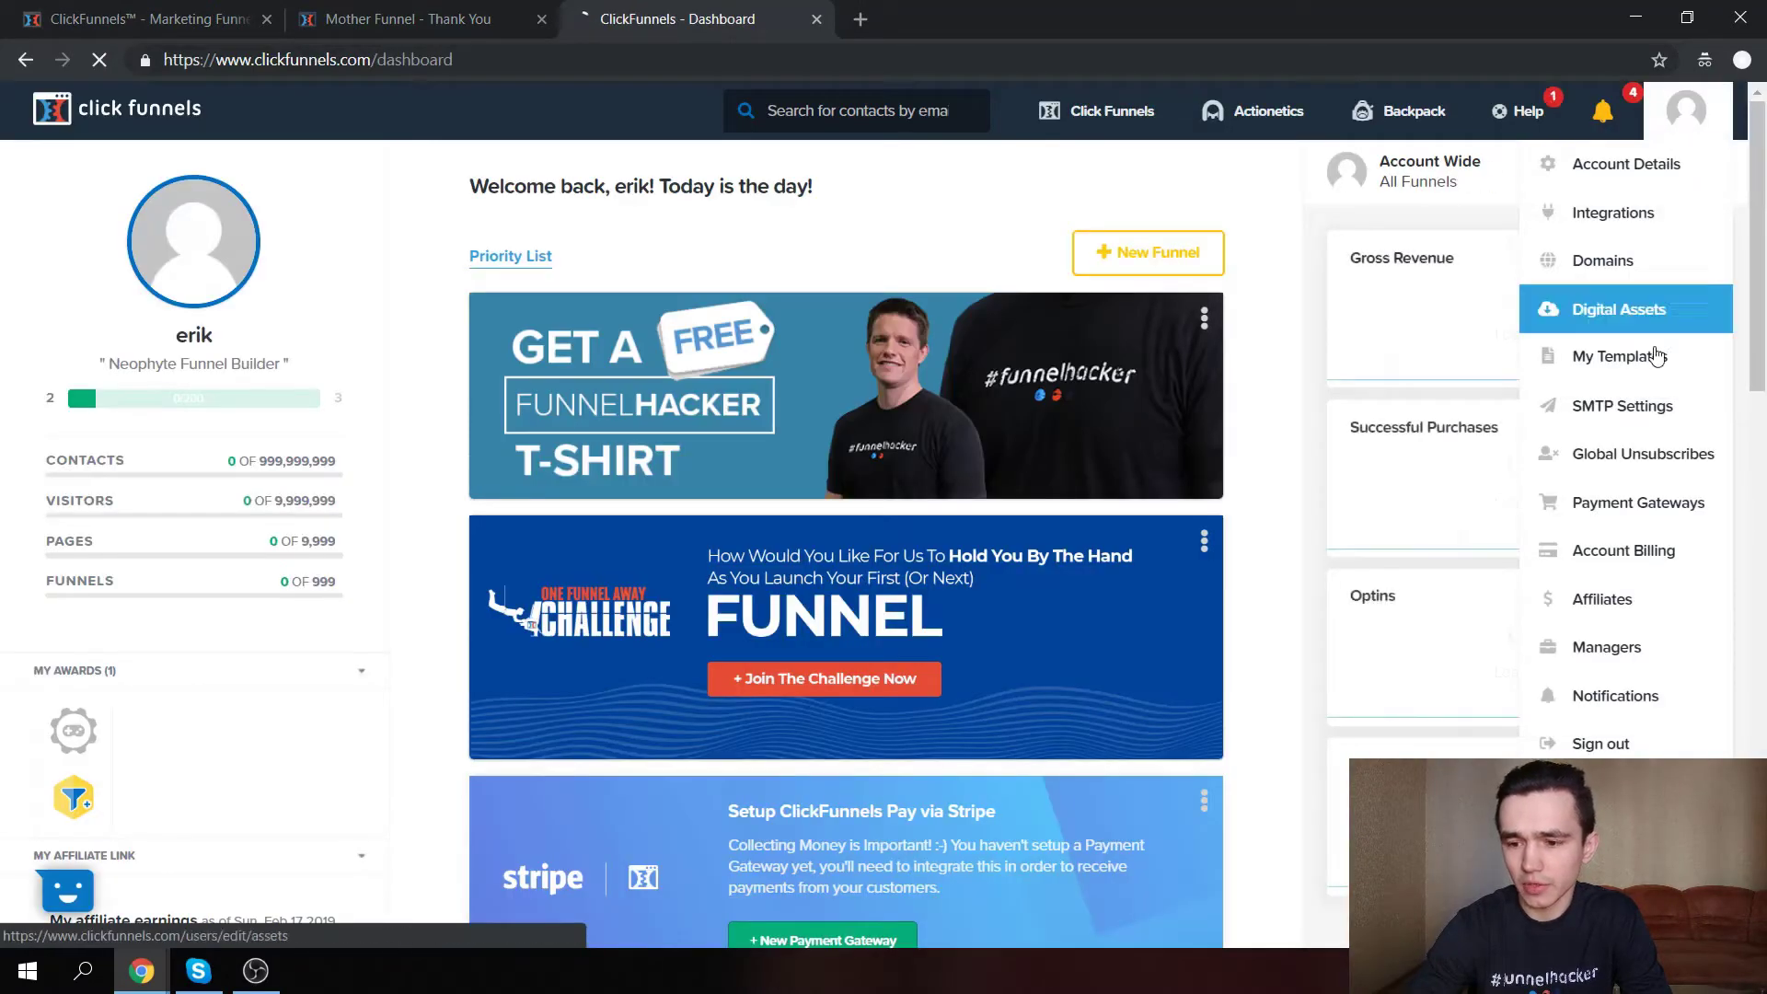
click(1662, 308)
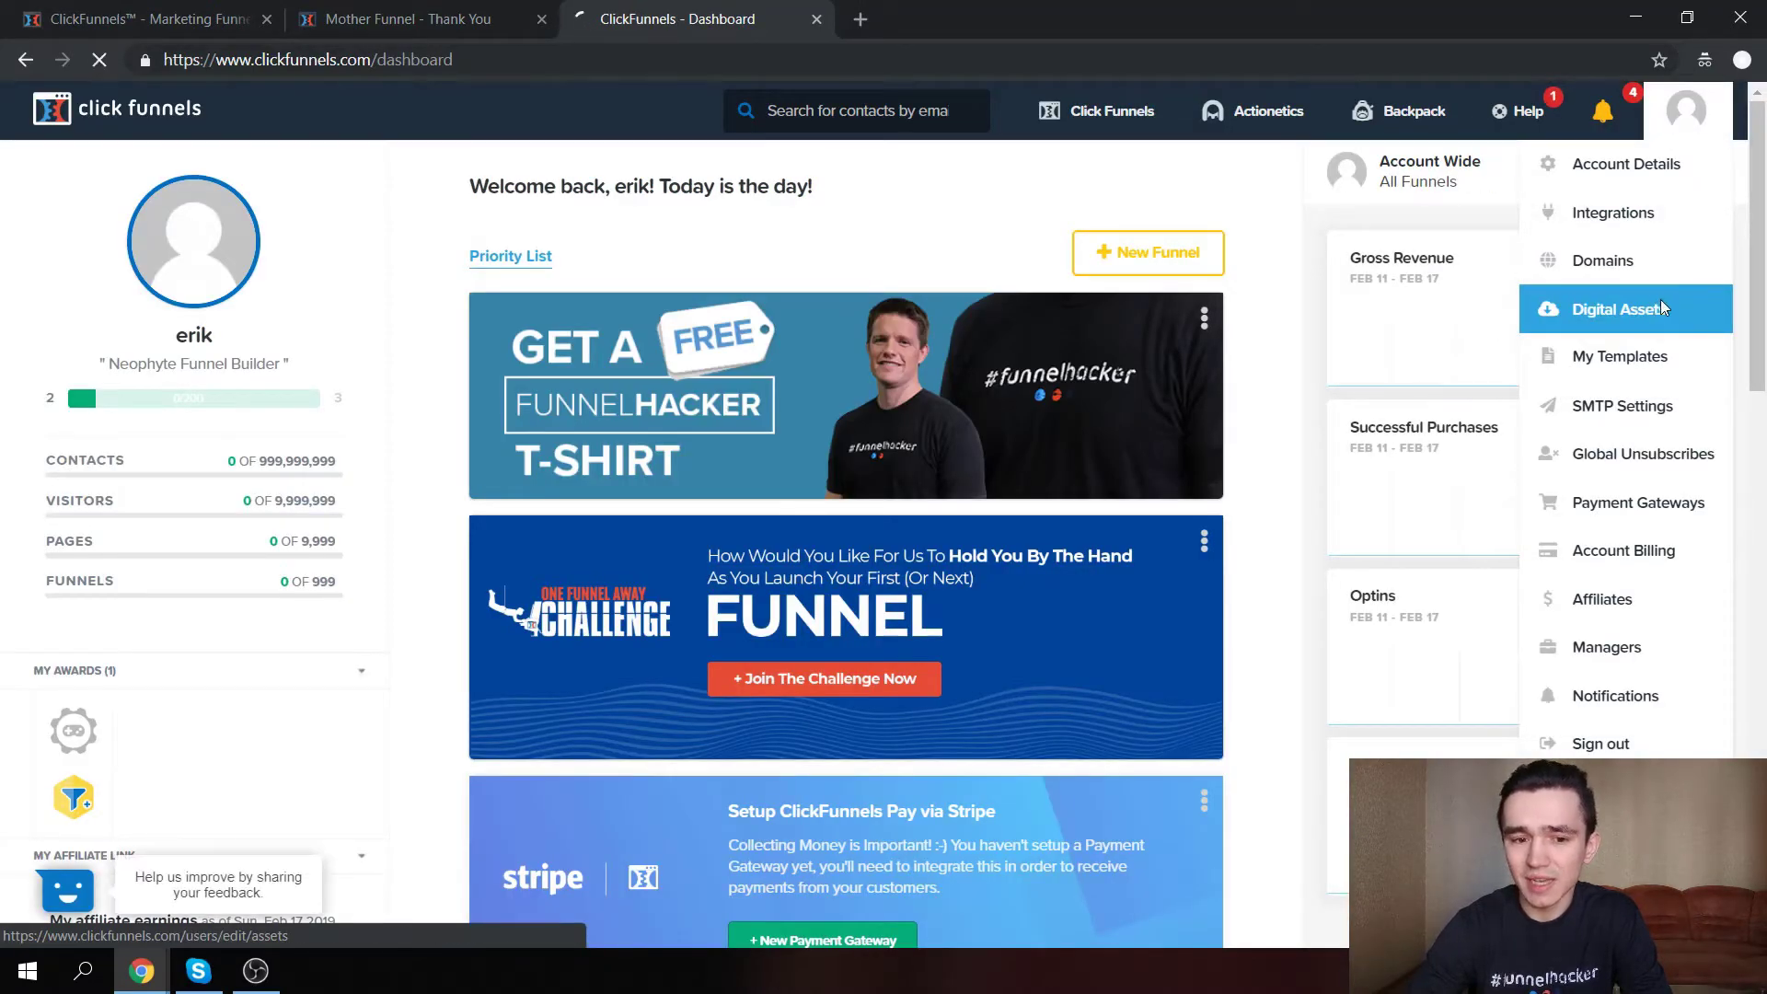
mouse_move(1016, 132)
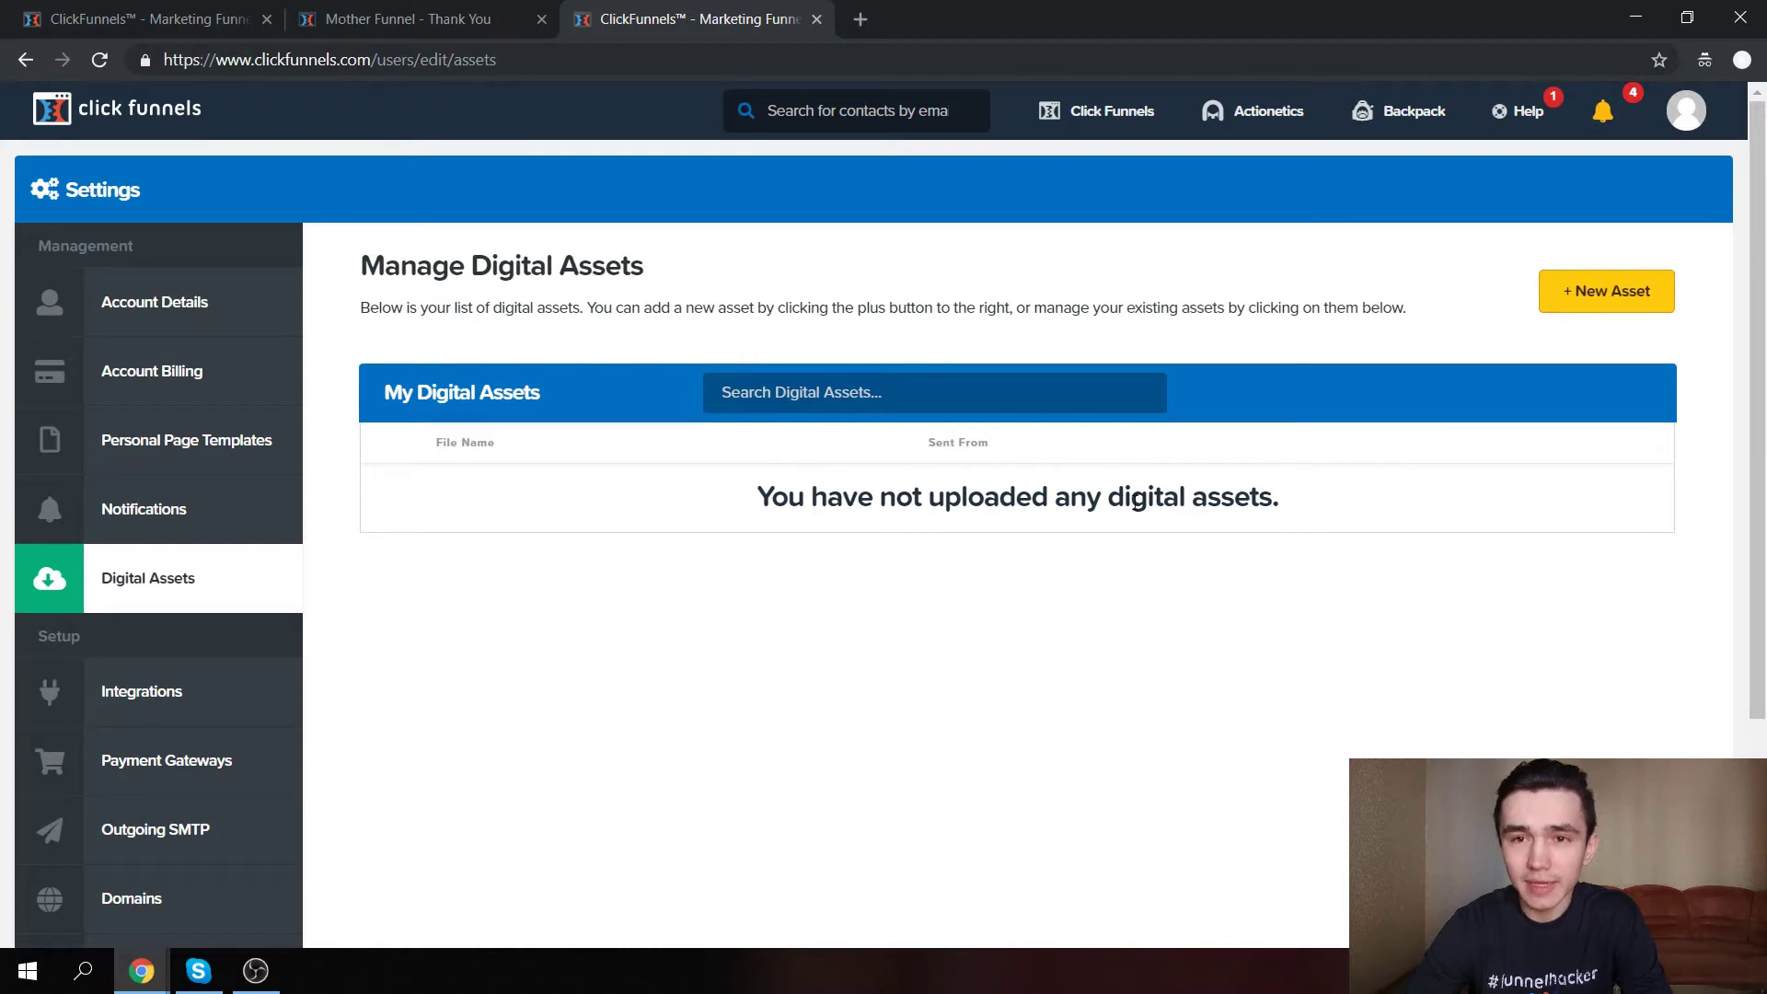
Return to the Thank You page editor, save the page and exit to the funnel's steps.
click(311, 9)
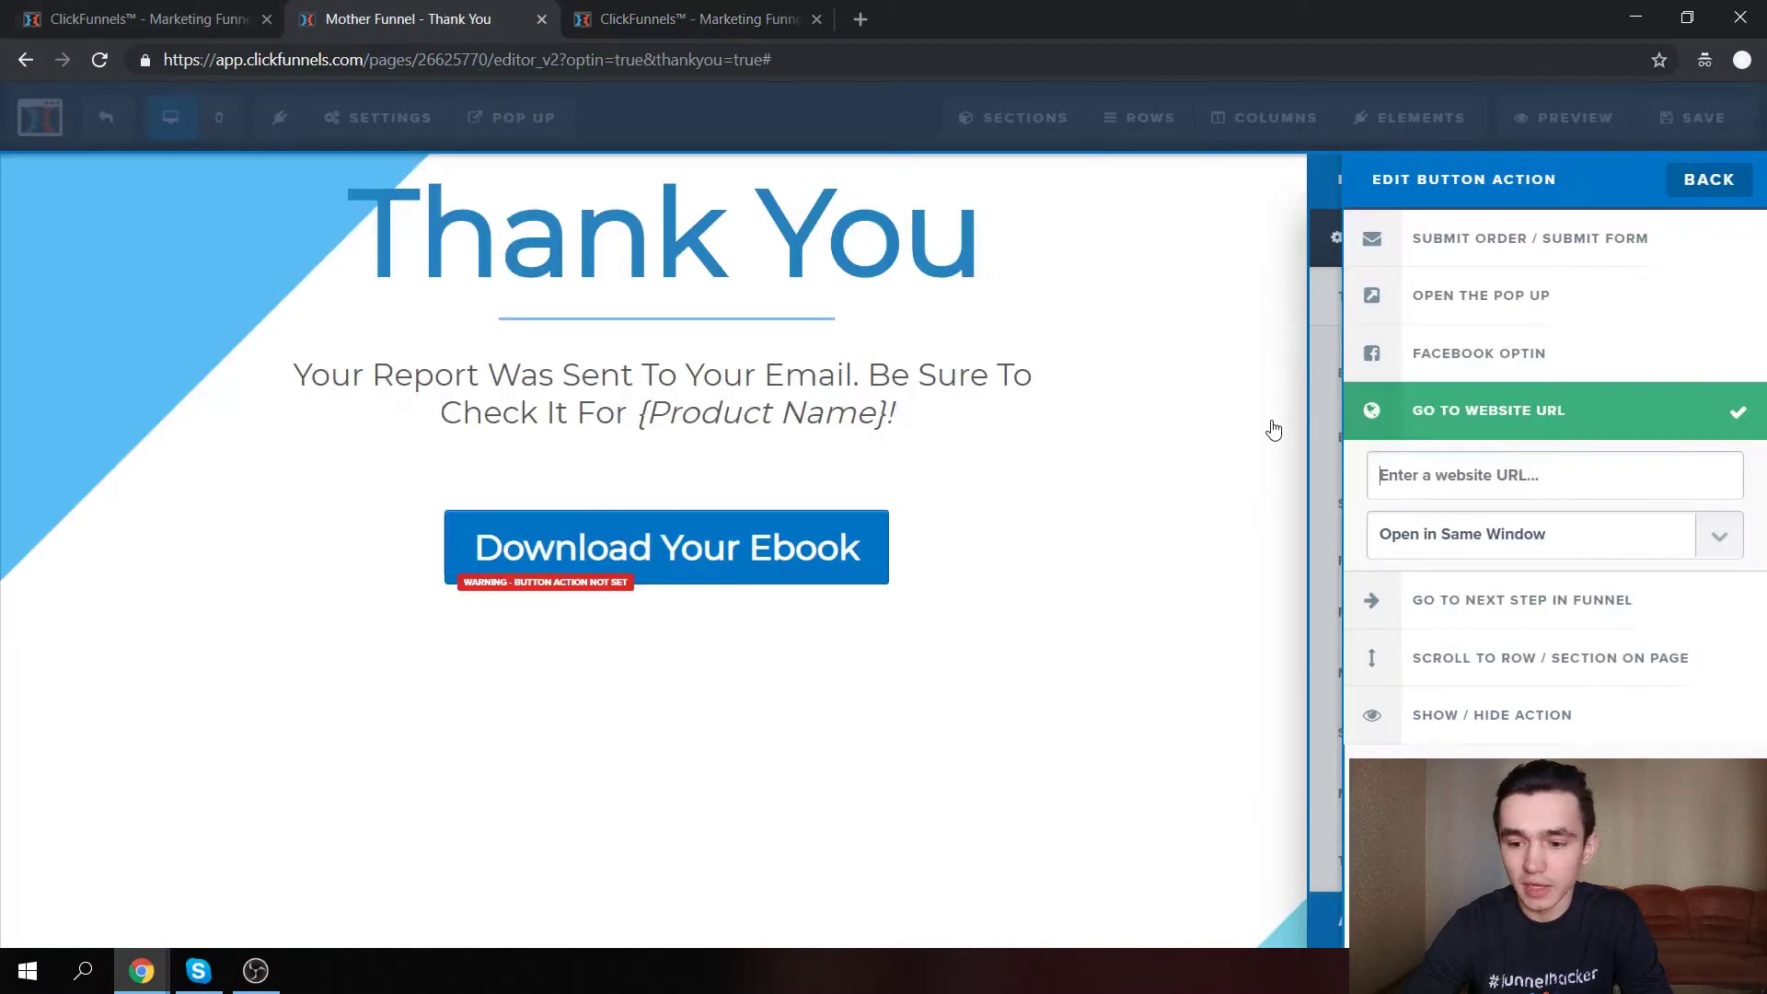
click(1099, 457)
scroll(1179, 347, up, 3)
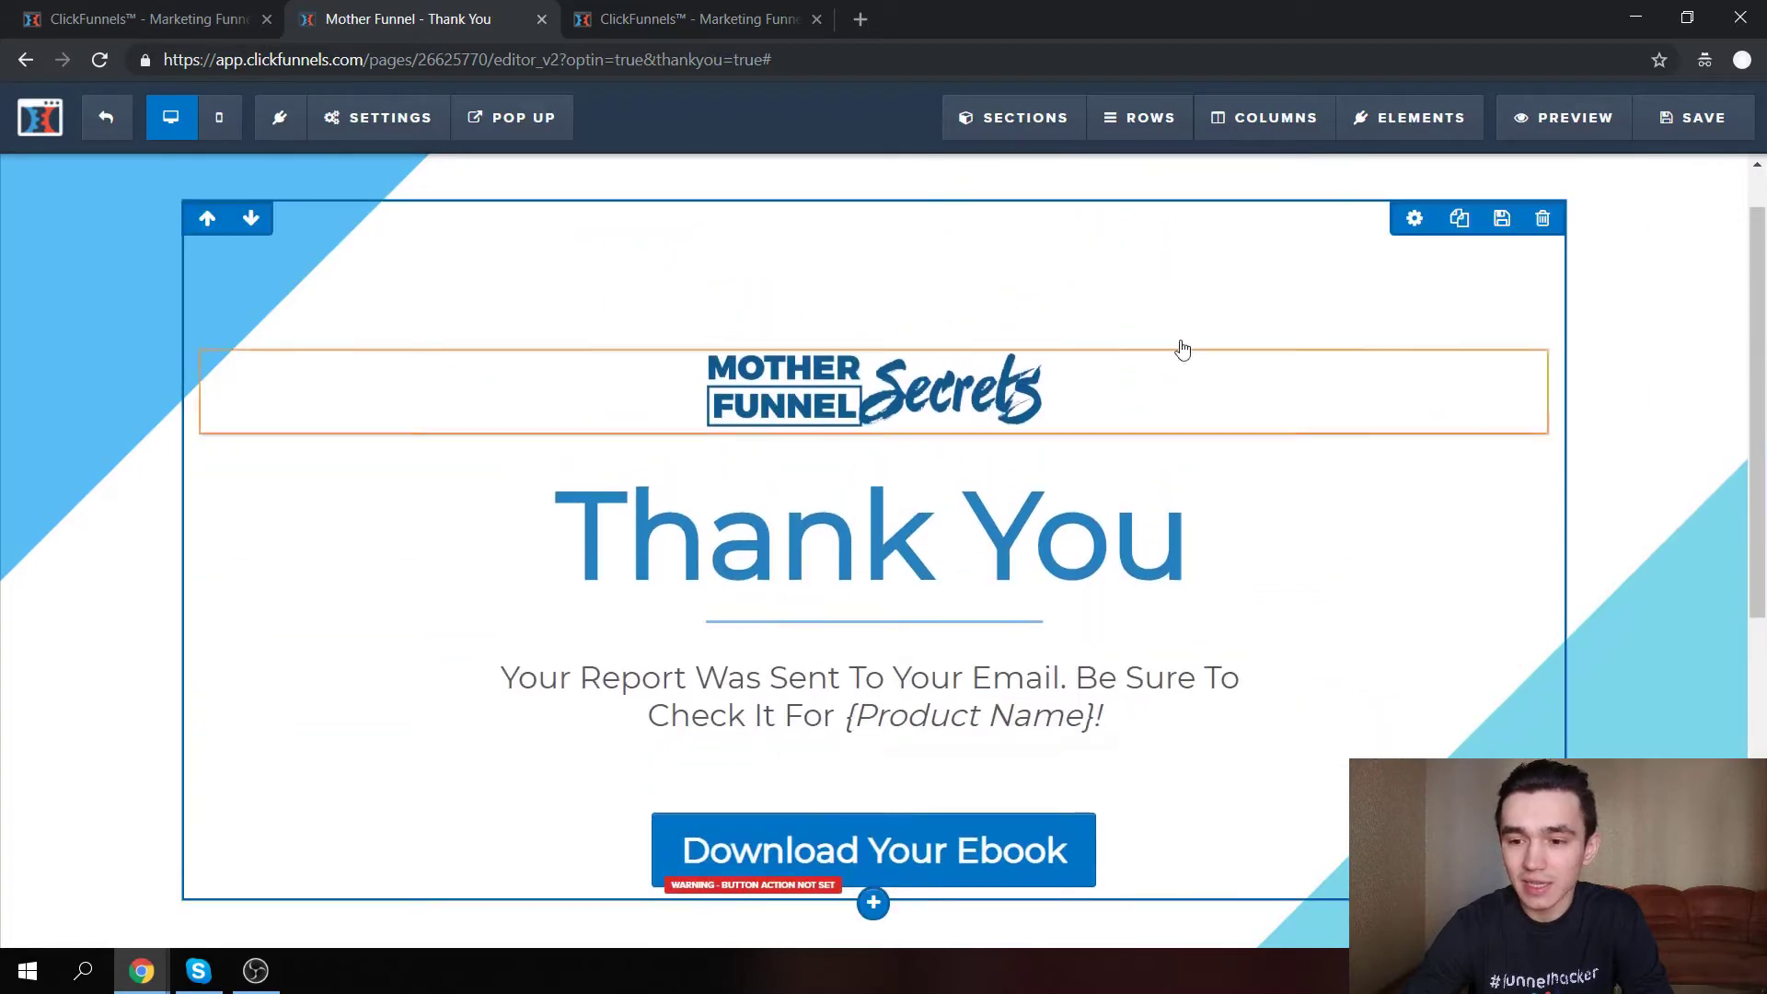
click(1681, 132)
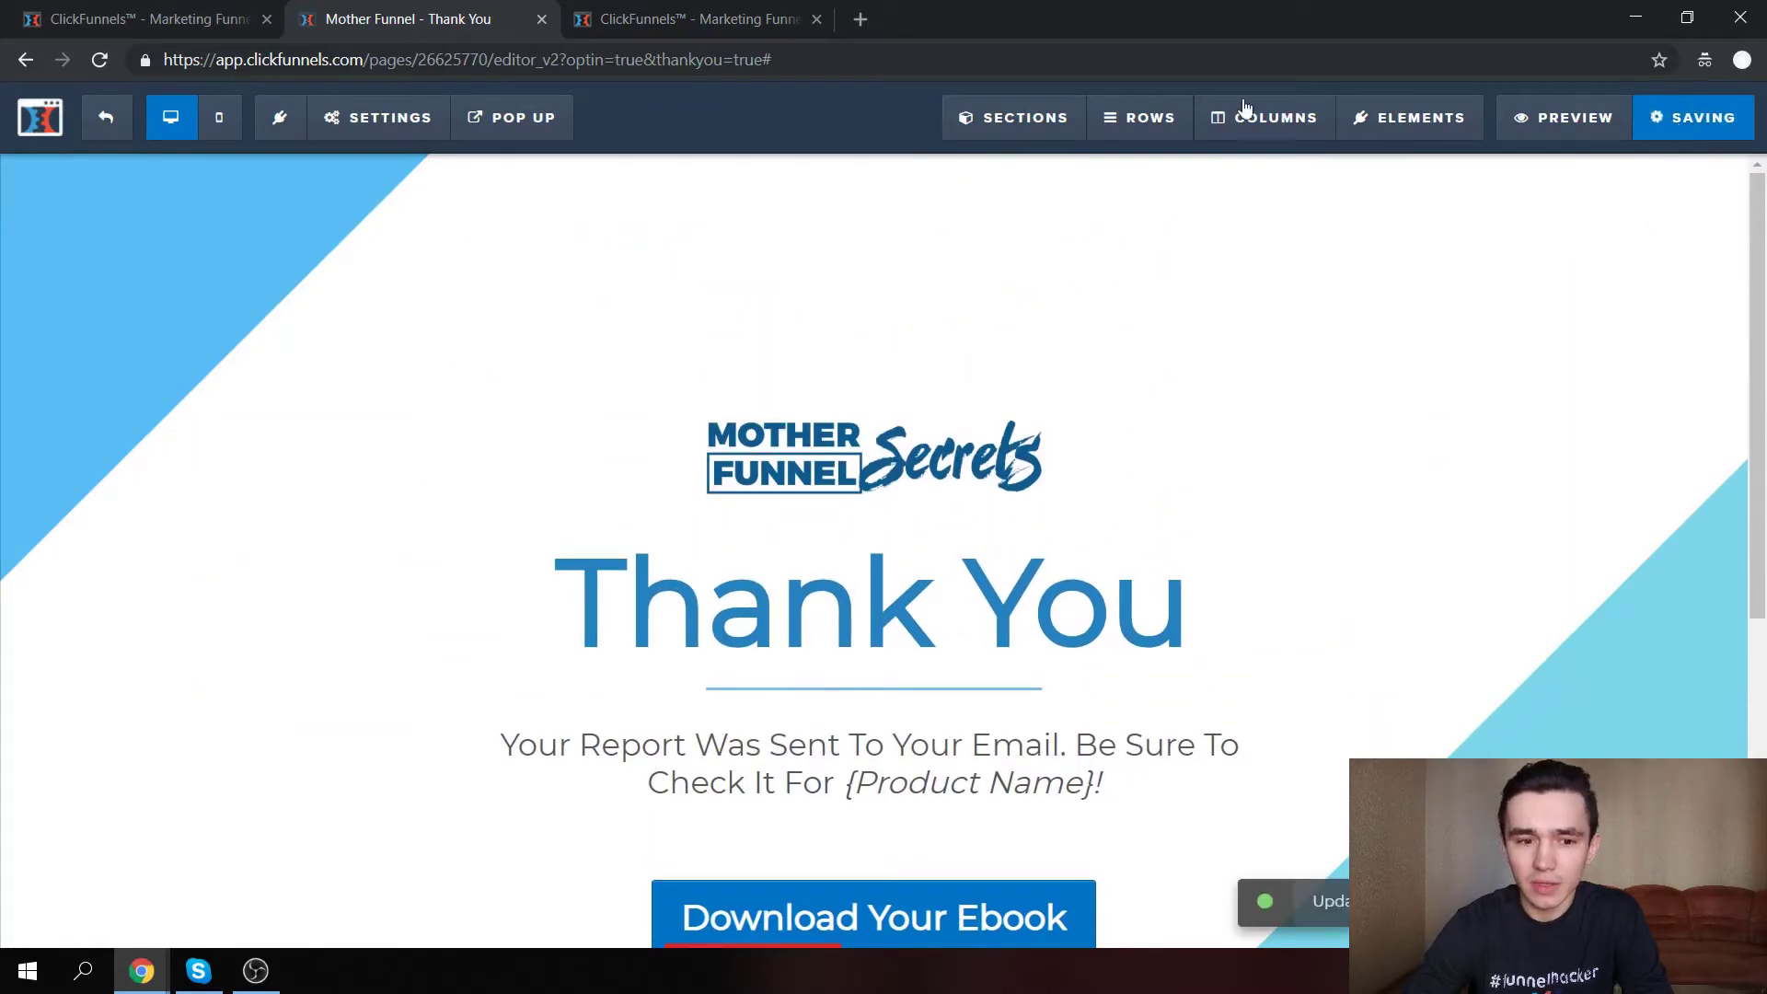
click(107, 117)
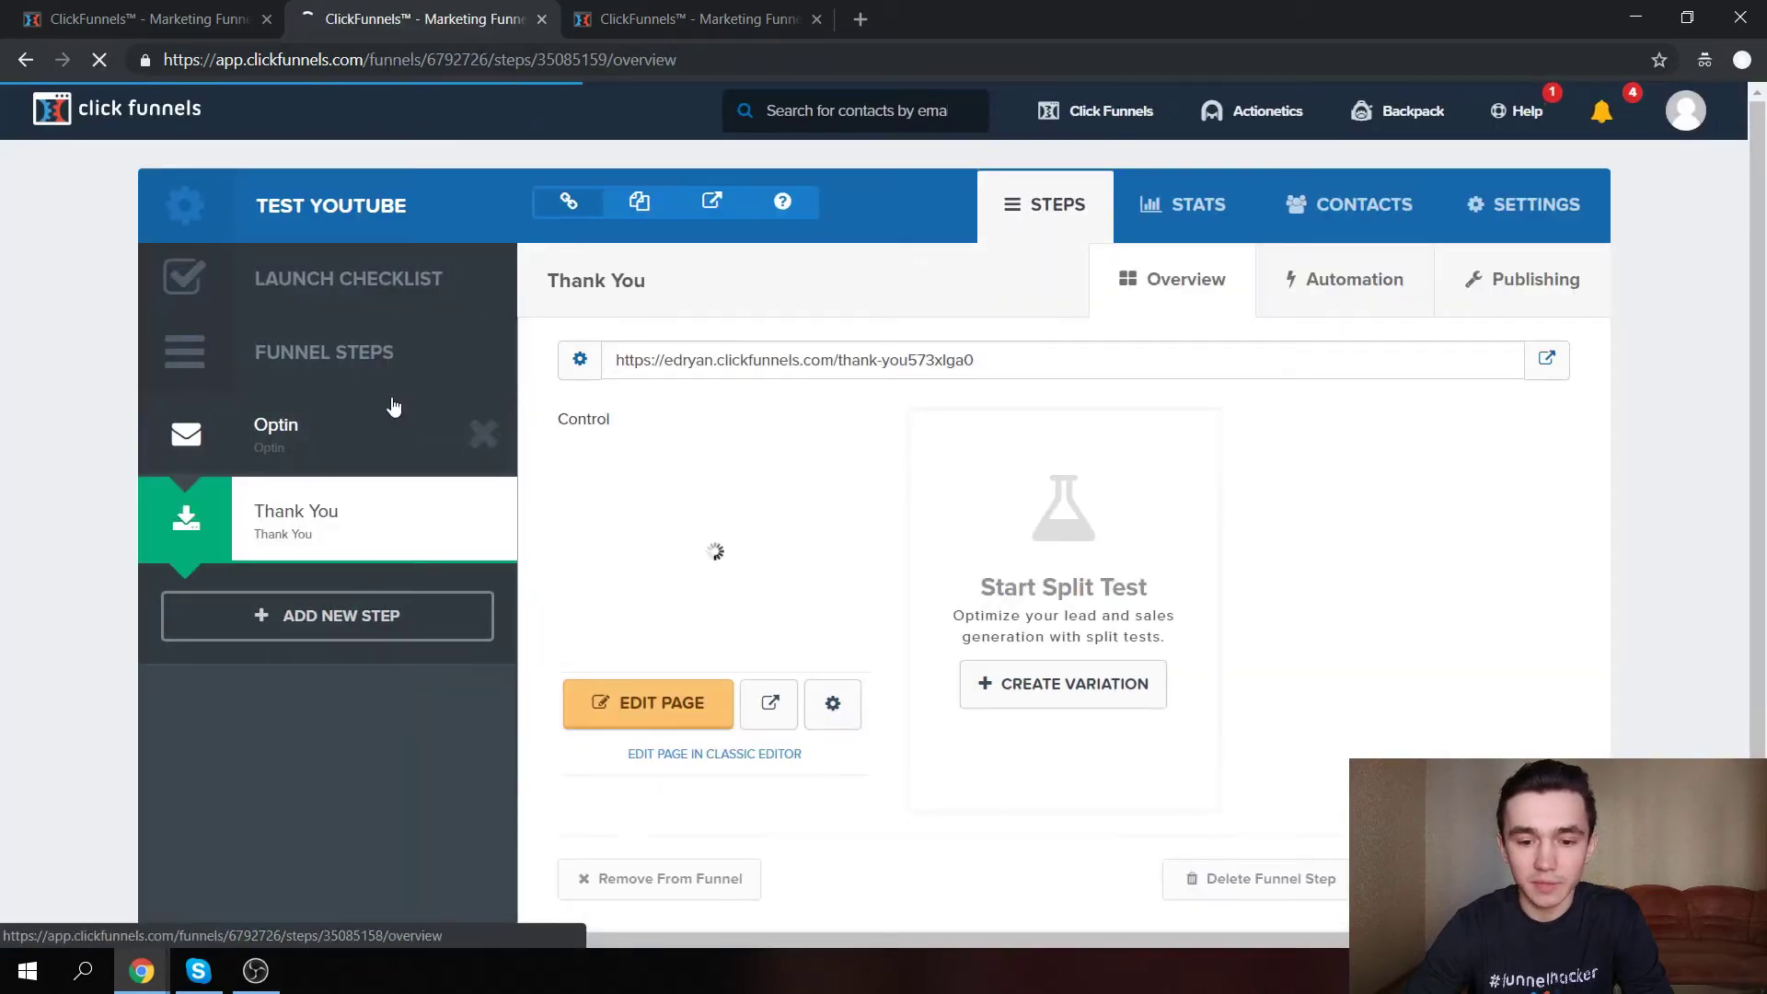
Start adding a new funnel step and name it Sales Page.
scroll(776, 623, down, 2)
scroll(773, 621, up, 1)
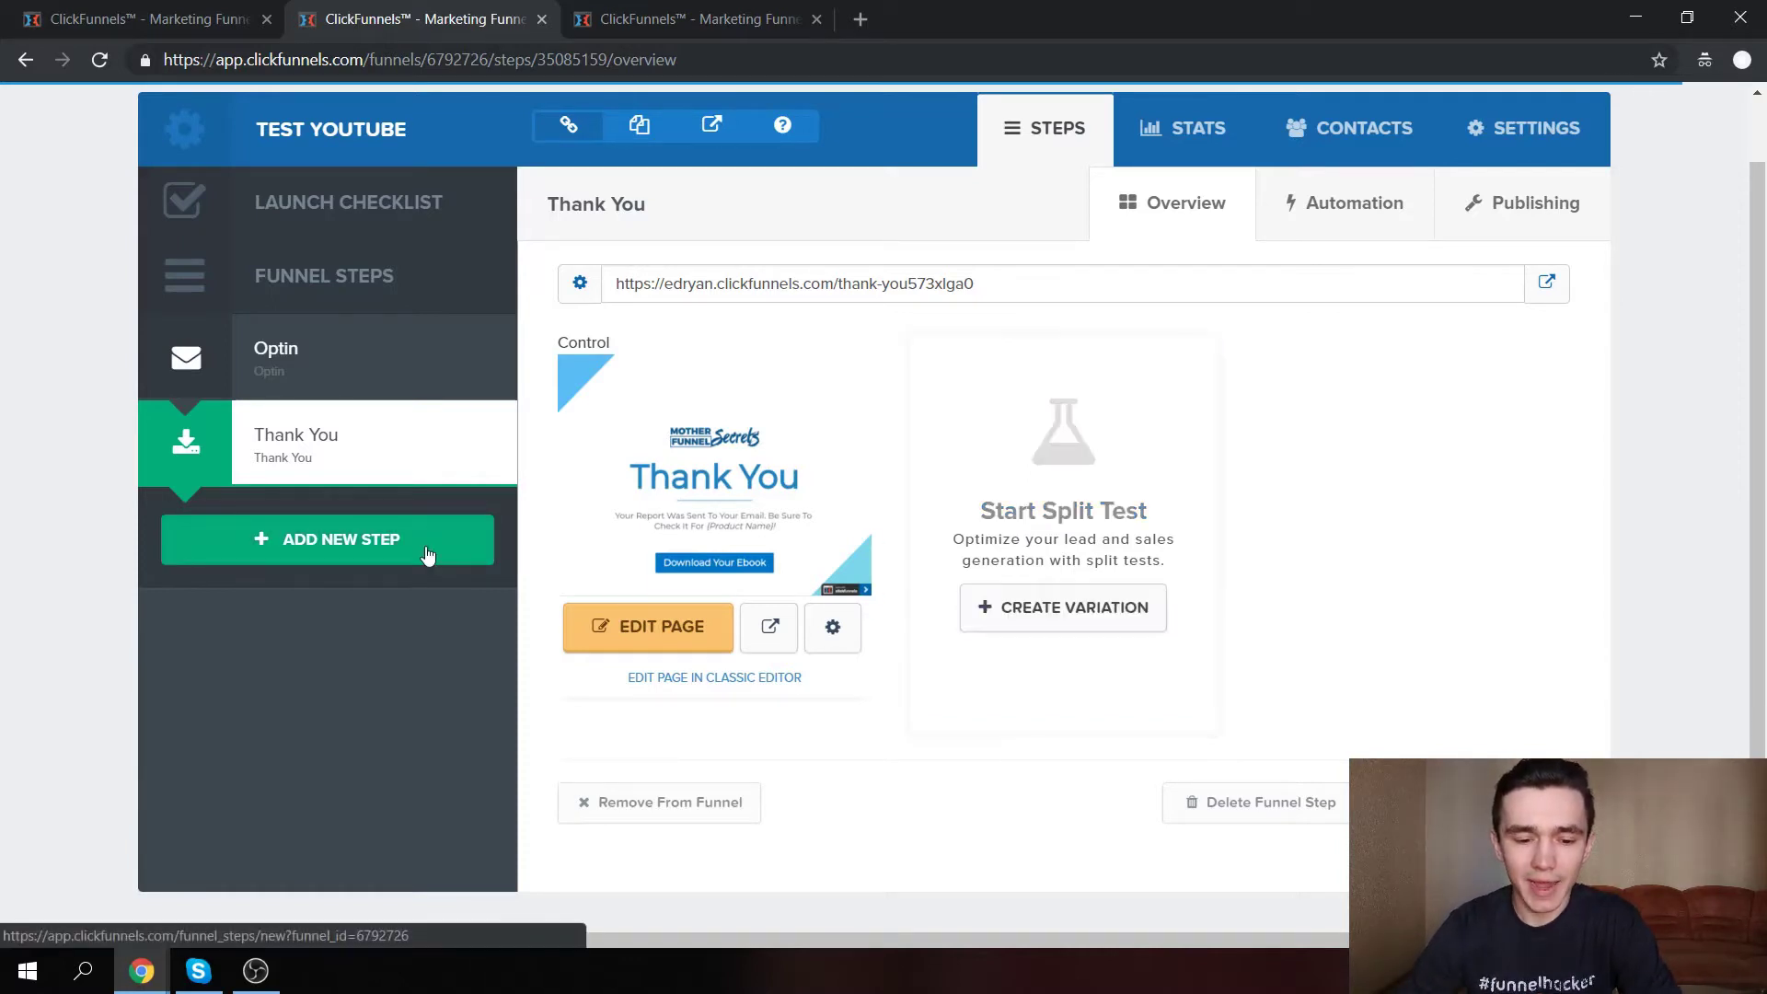
click(348, 542)
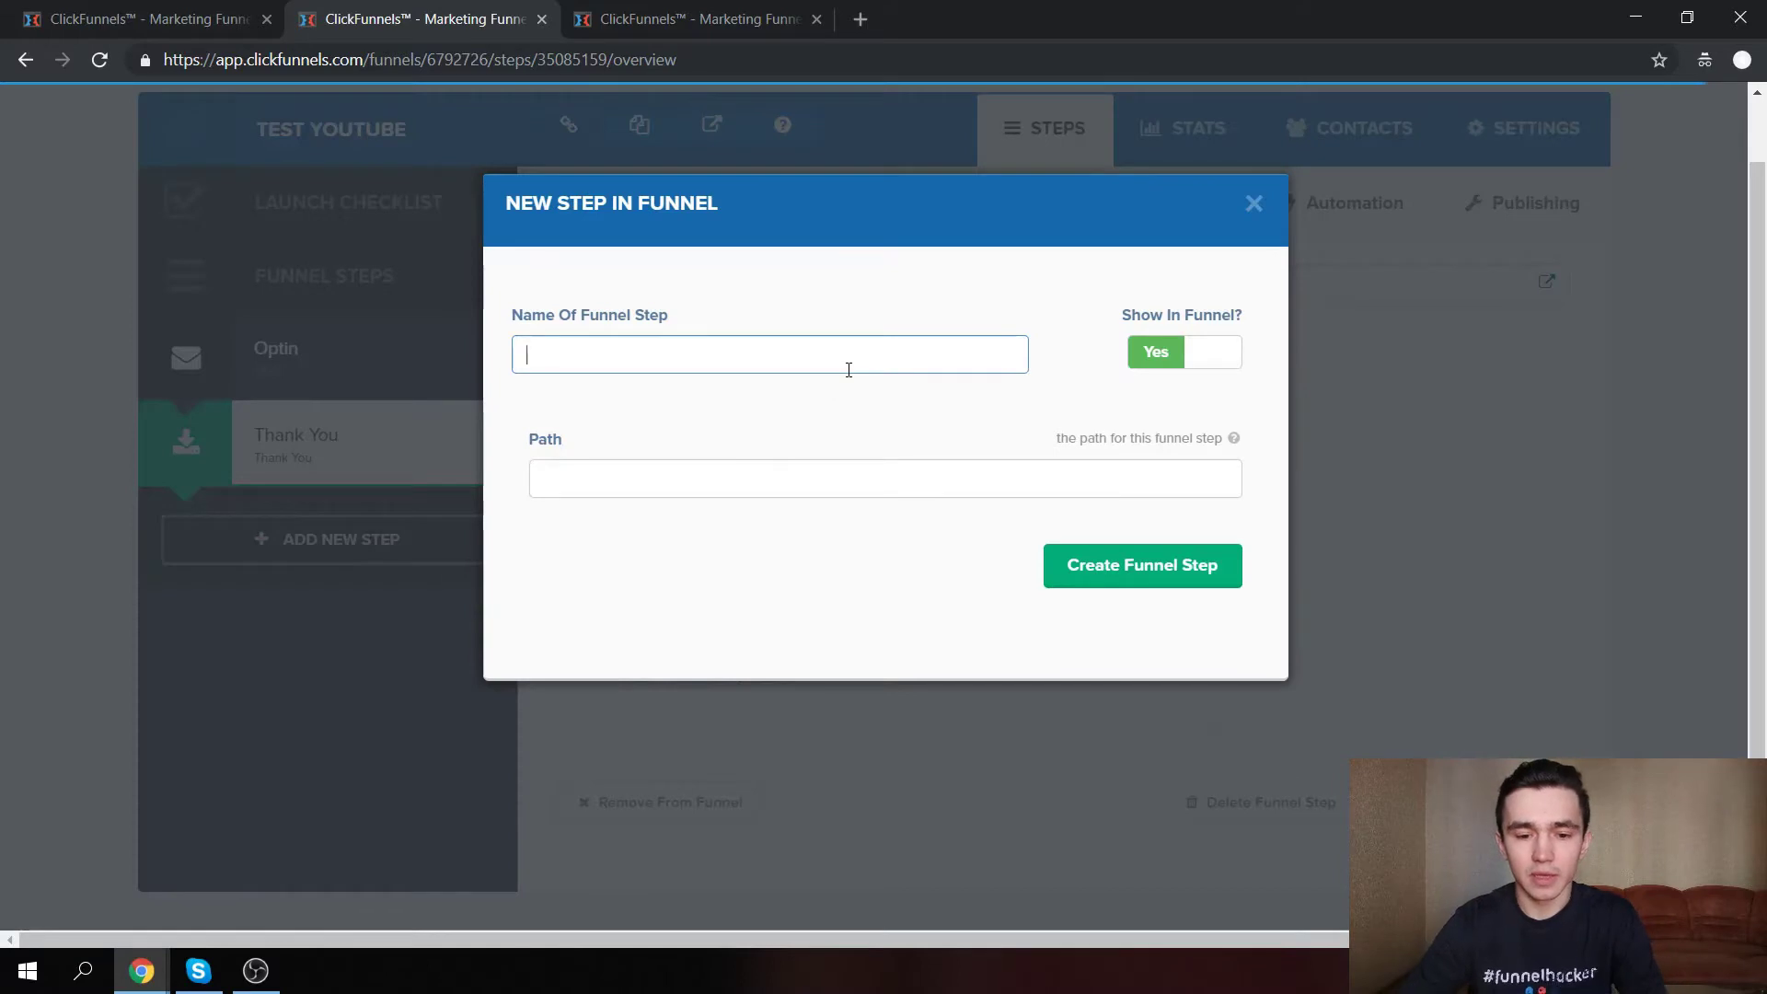
text(Sales Page)
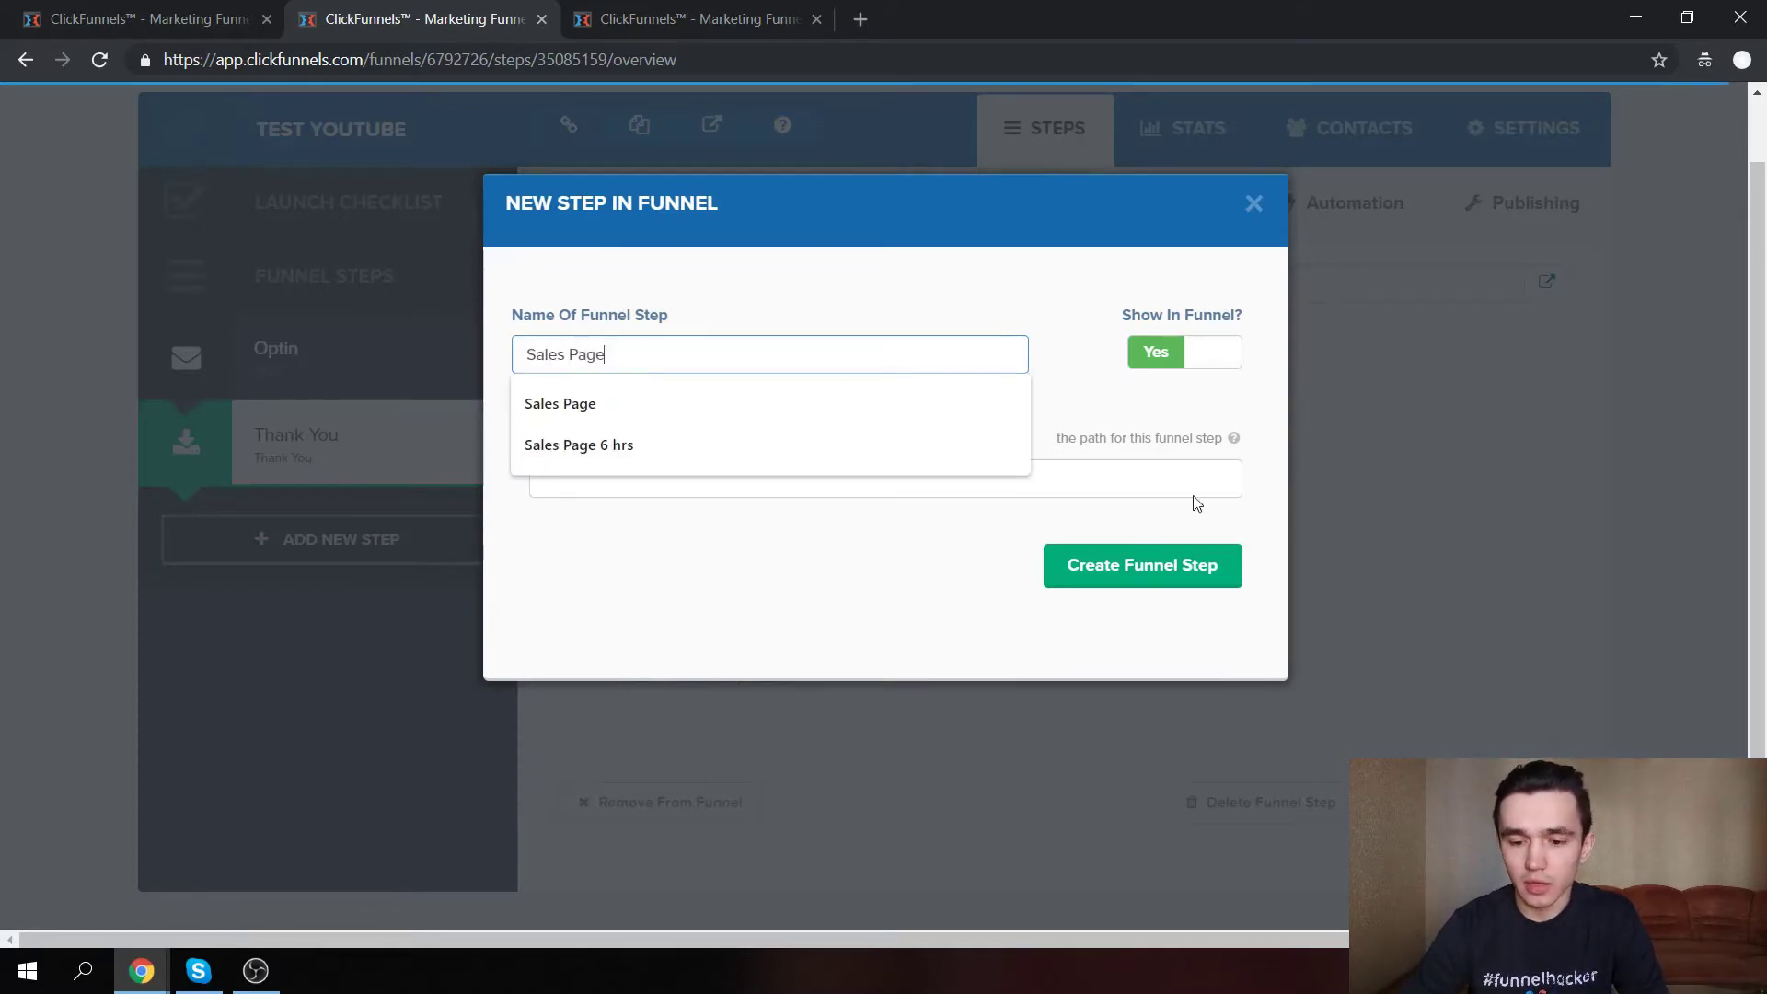
click(1184, 462)
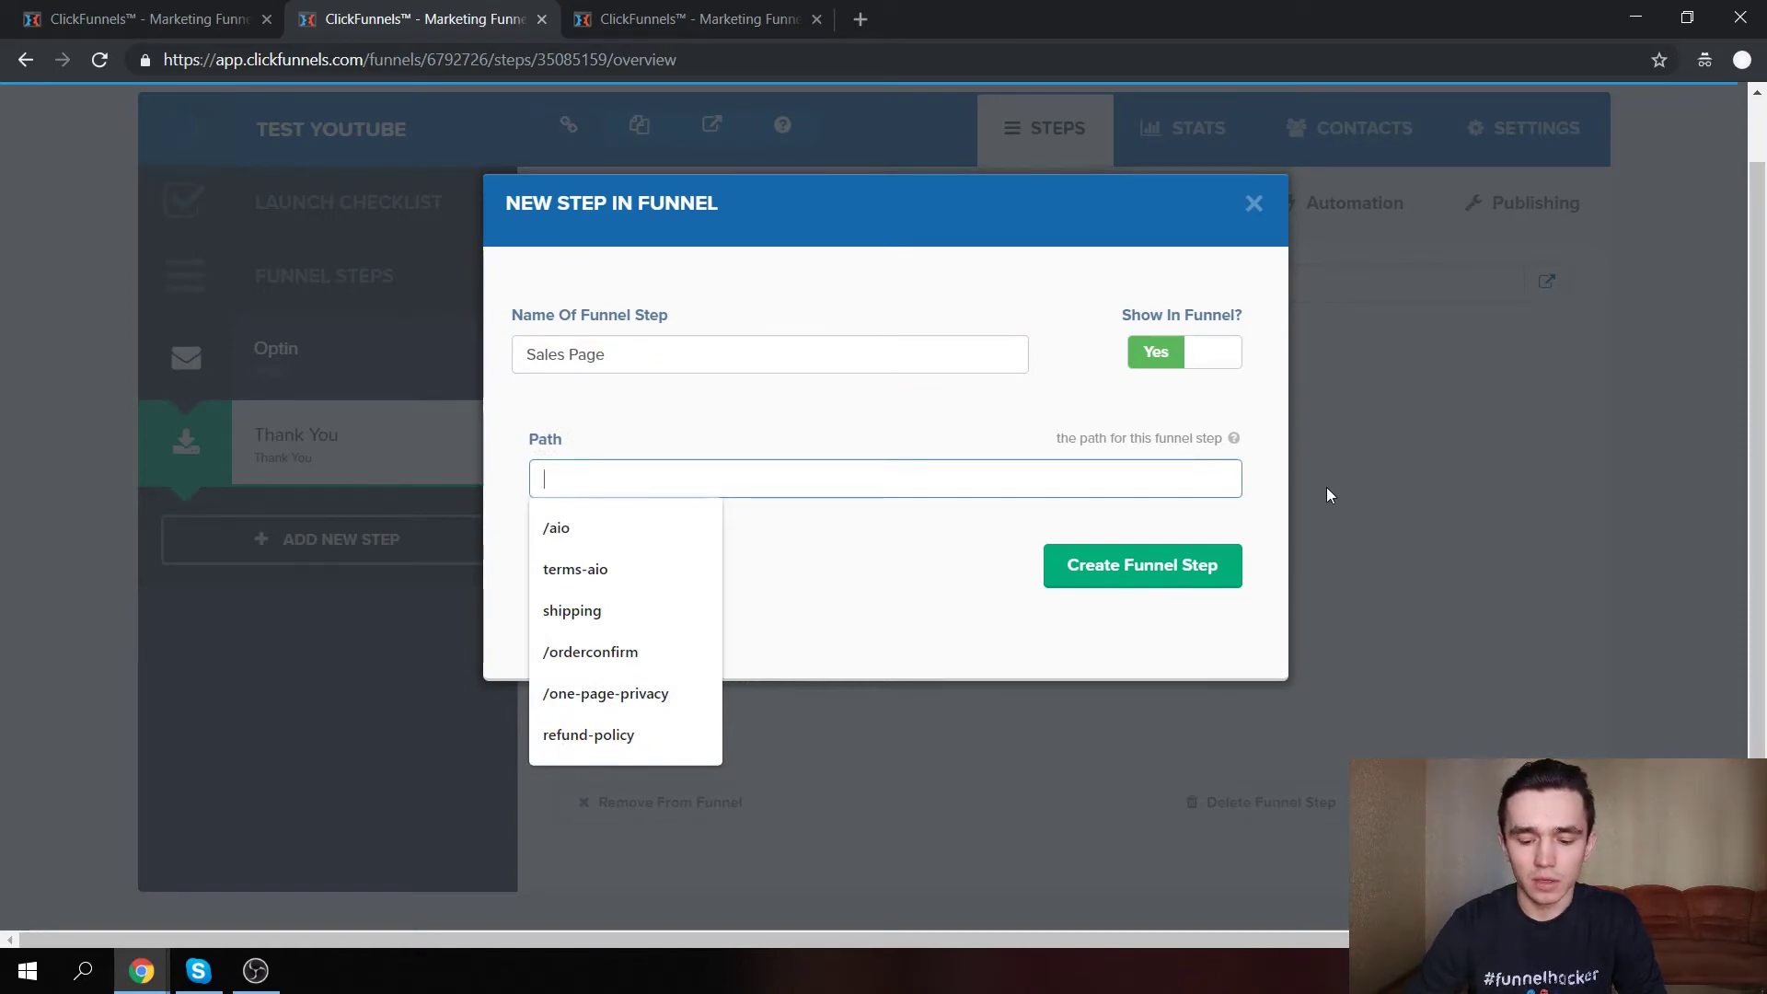
Write the example address clickfunnels.com/this-page in a new browser tab to illustrate a page path.
key(ctrl+t)
text(click)
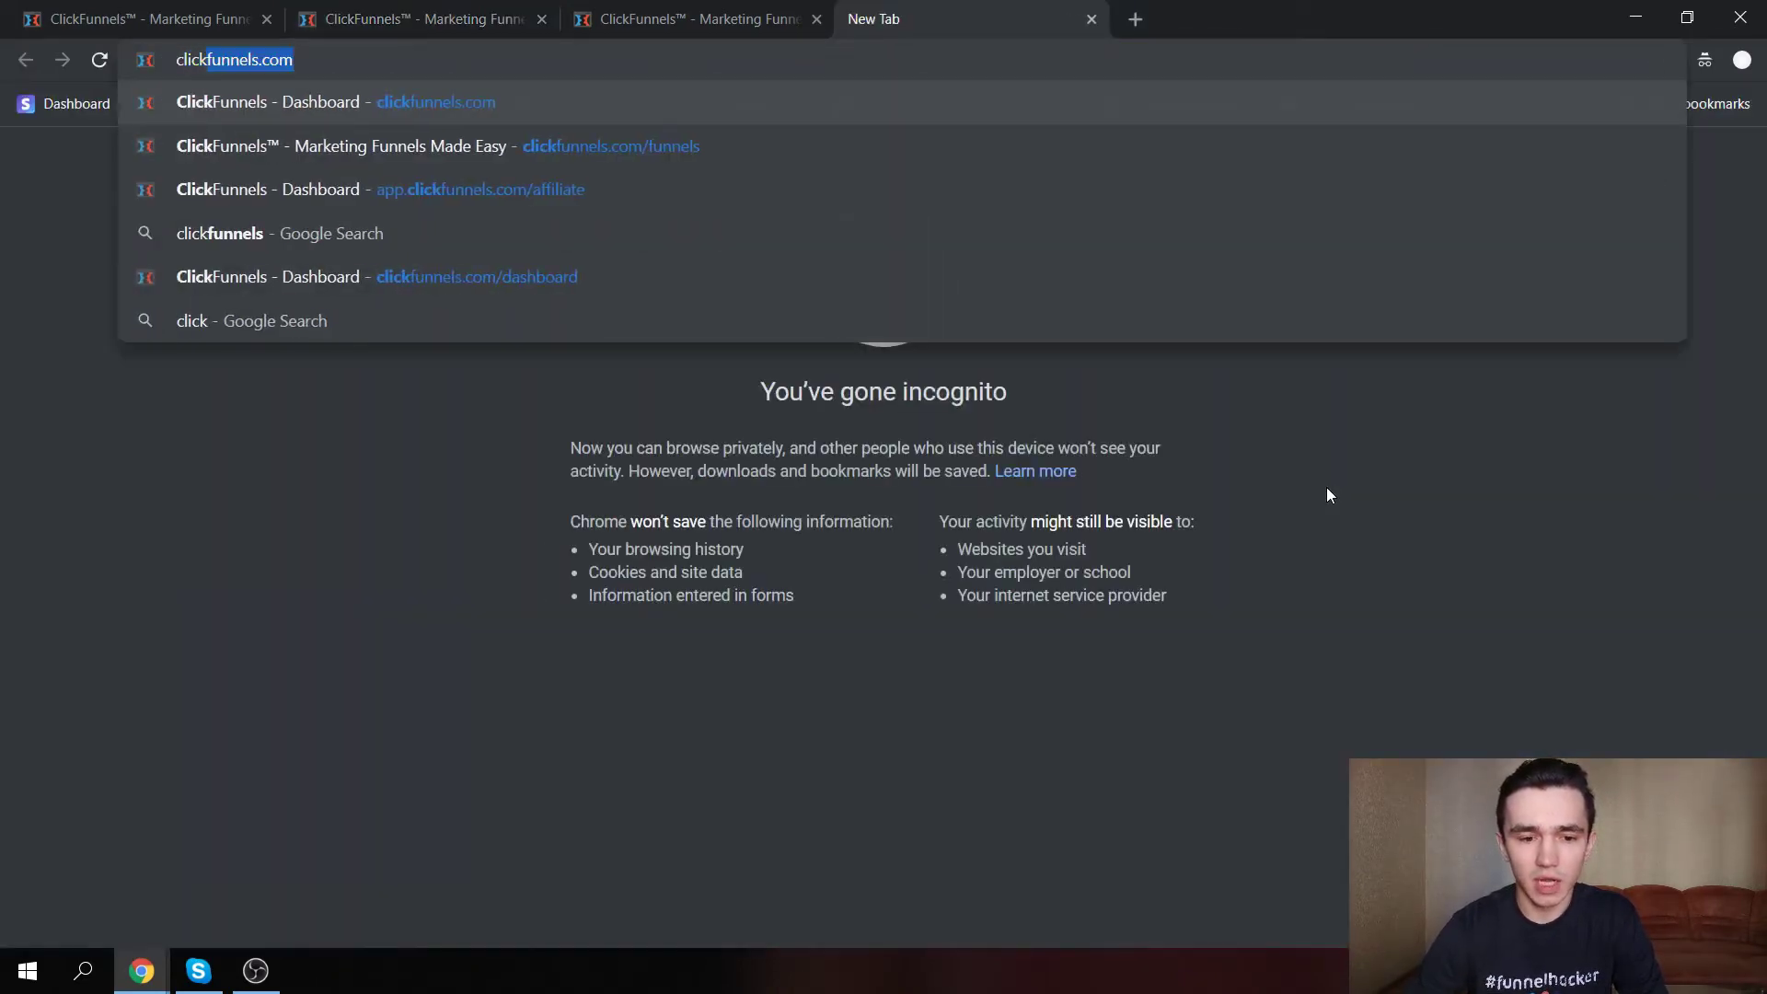
key(Right)
text(/)
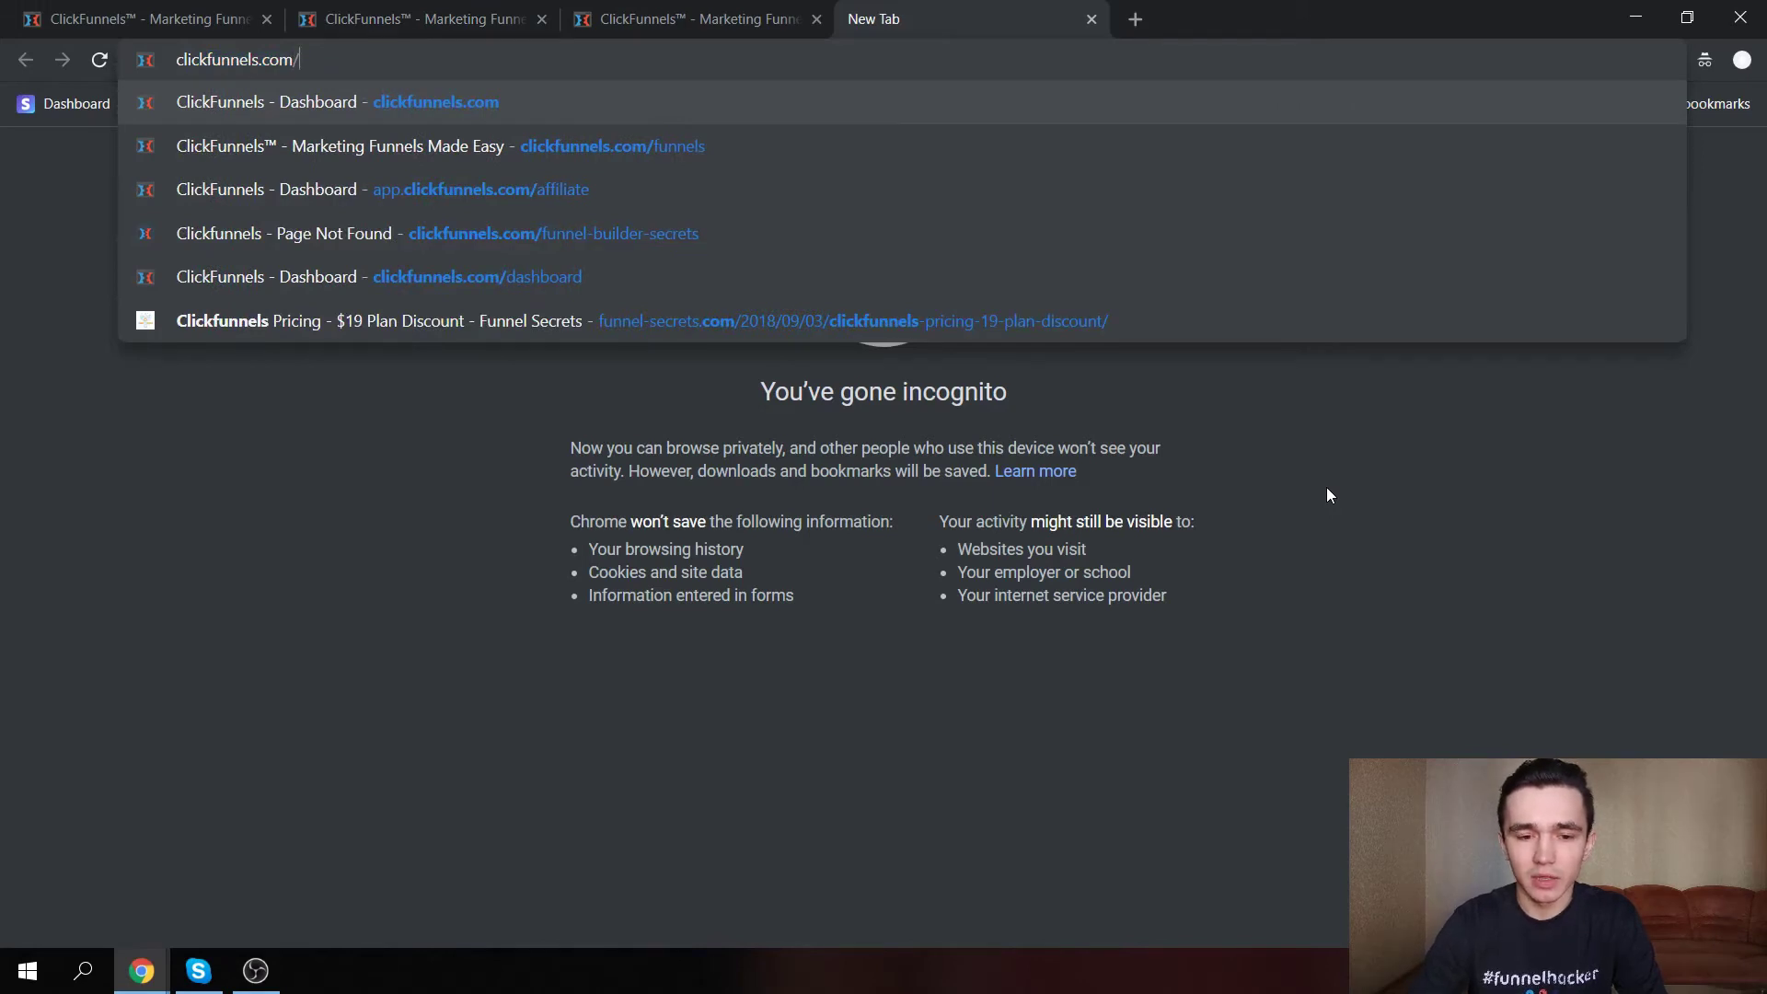
text(this-page)
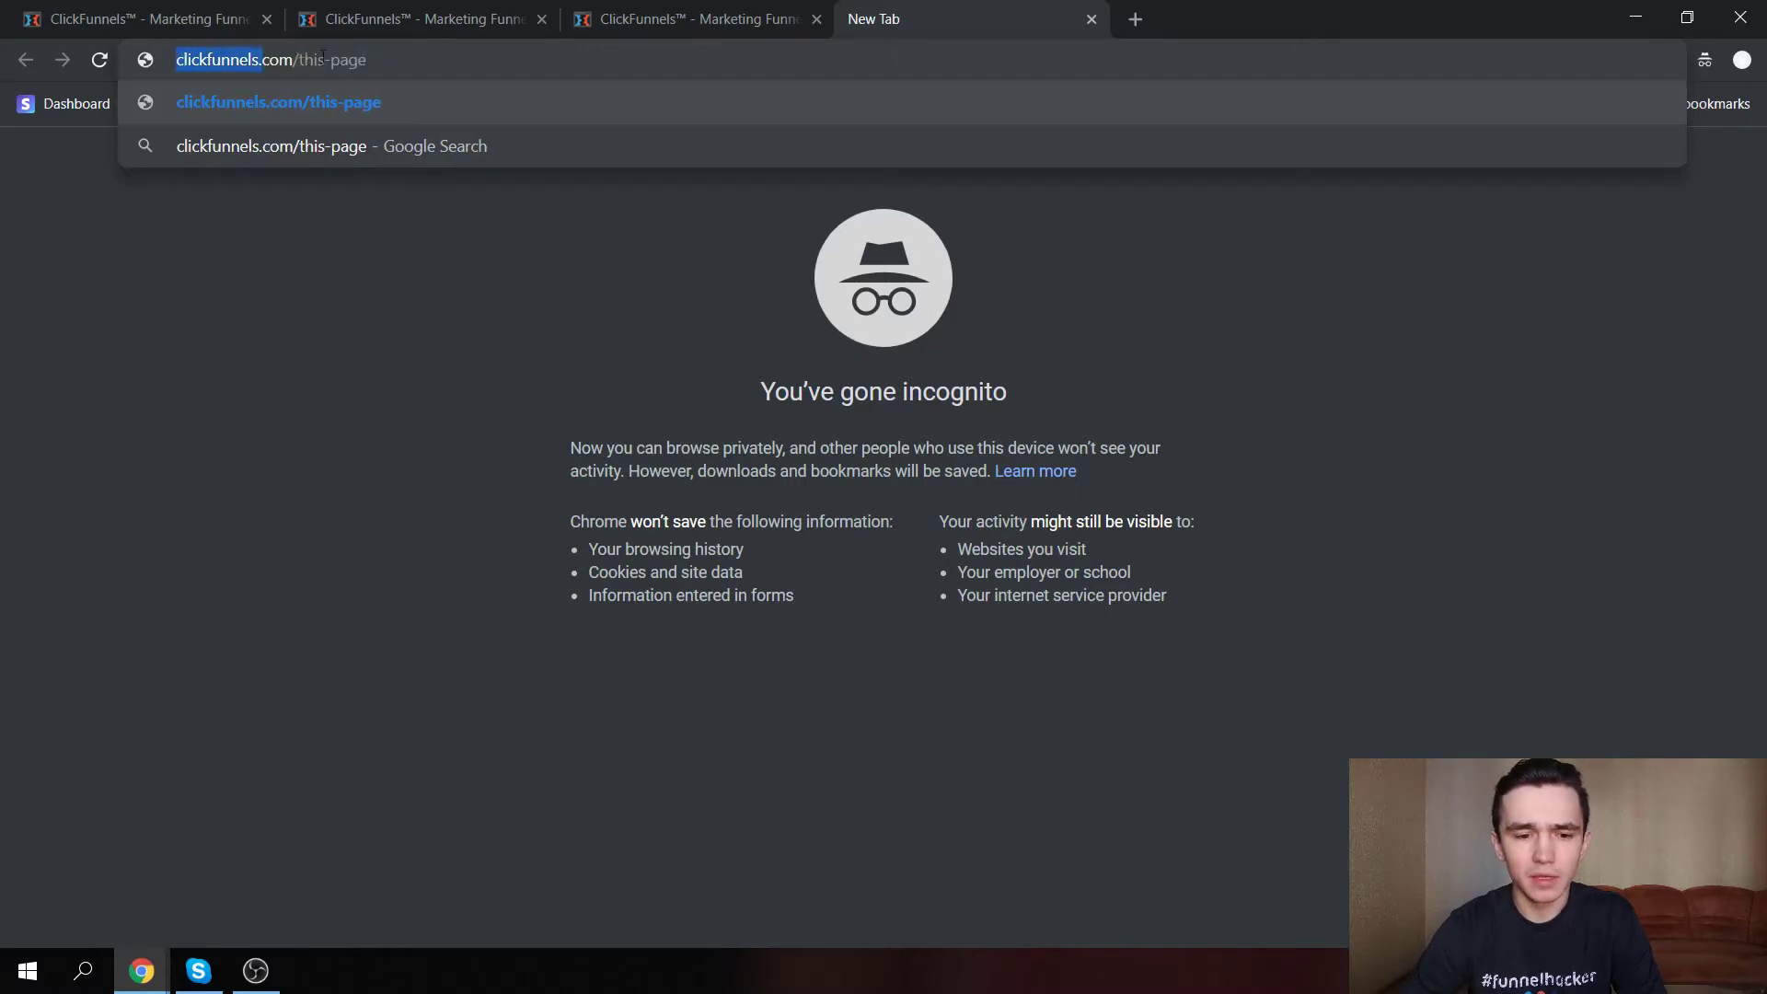
Return to the new funnel step's form, set its path to /sales-page and create the step.
click(388, 9)
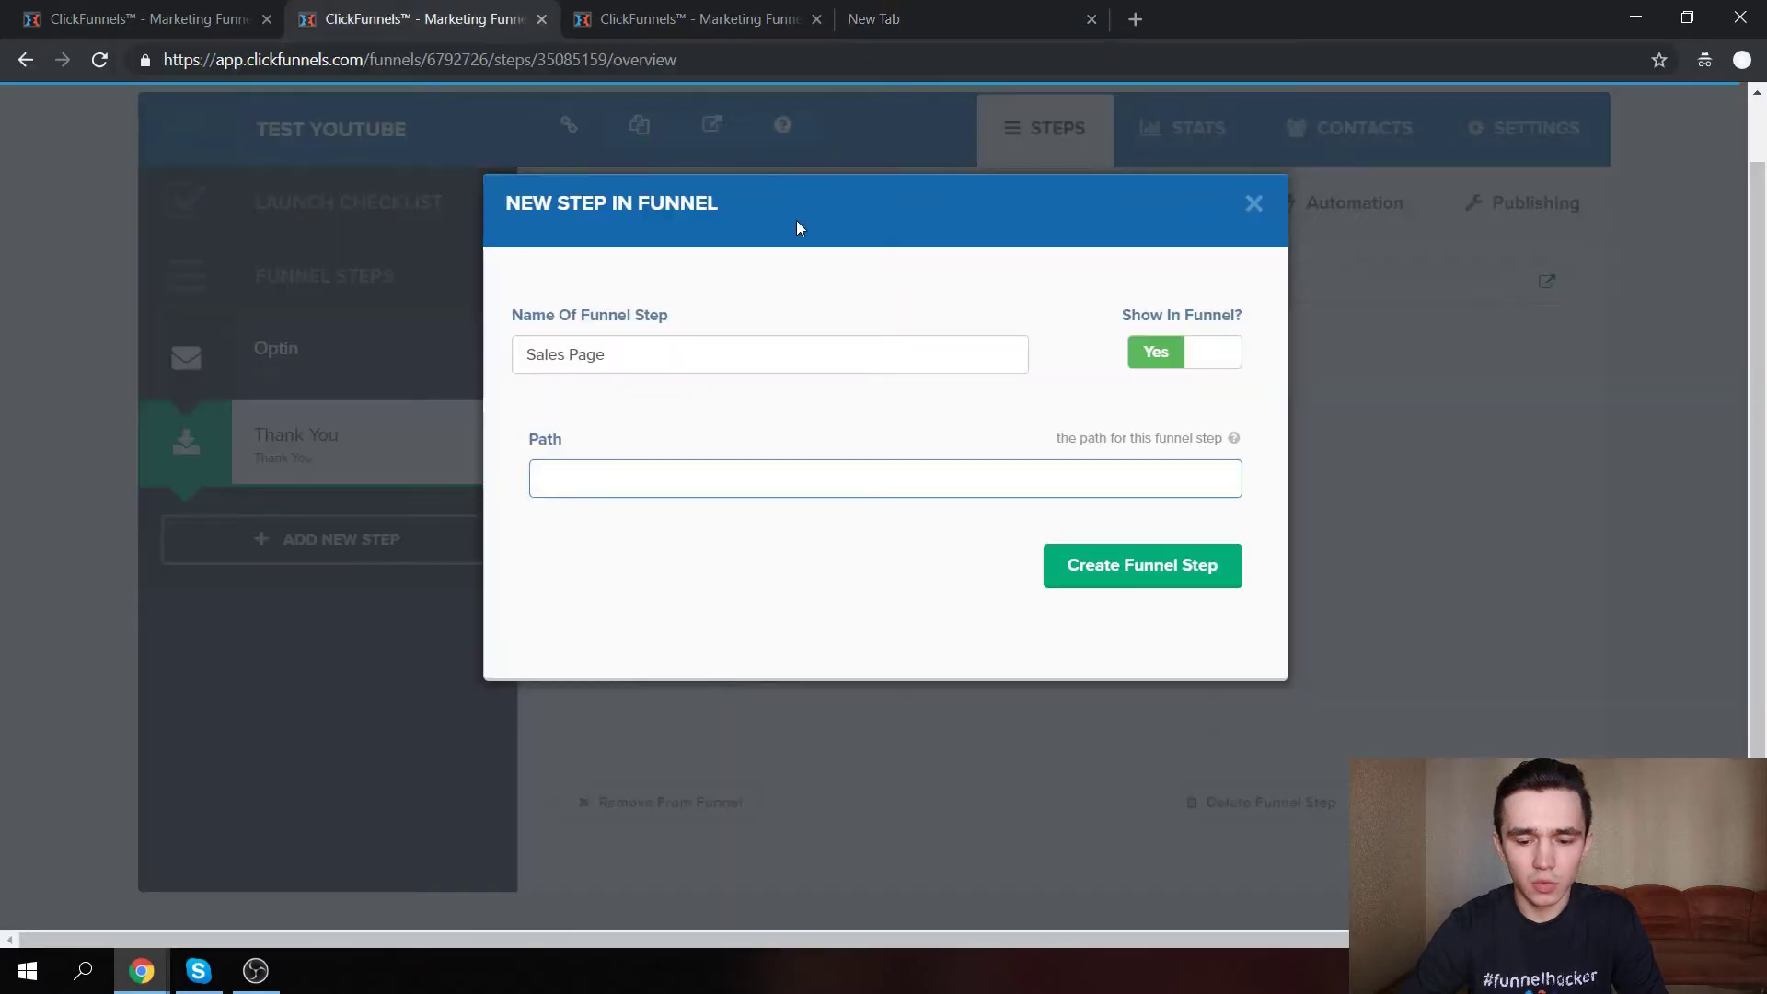
text(/sales-page)
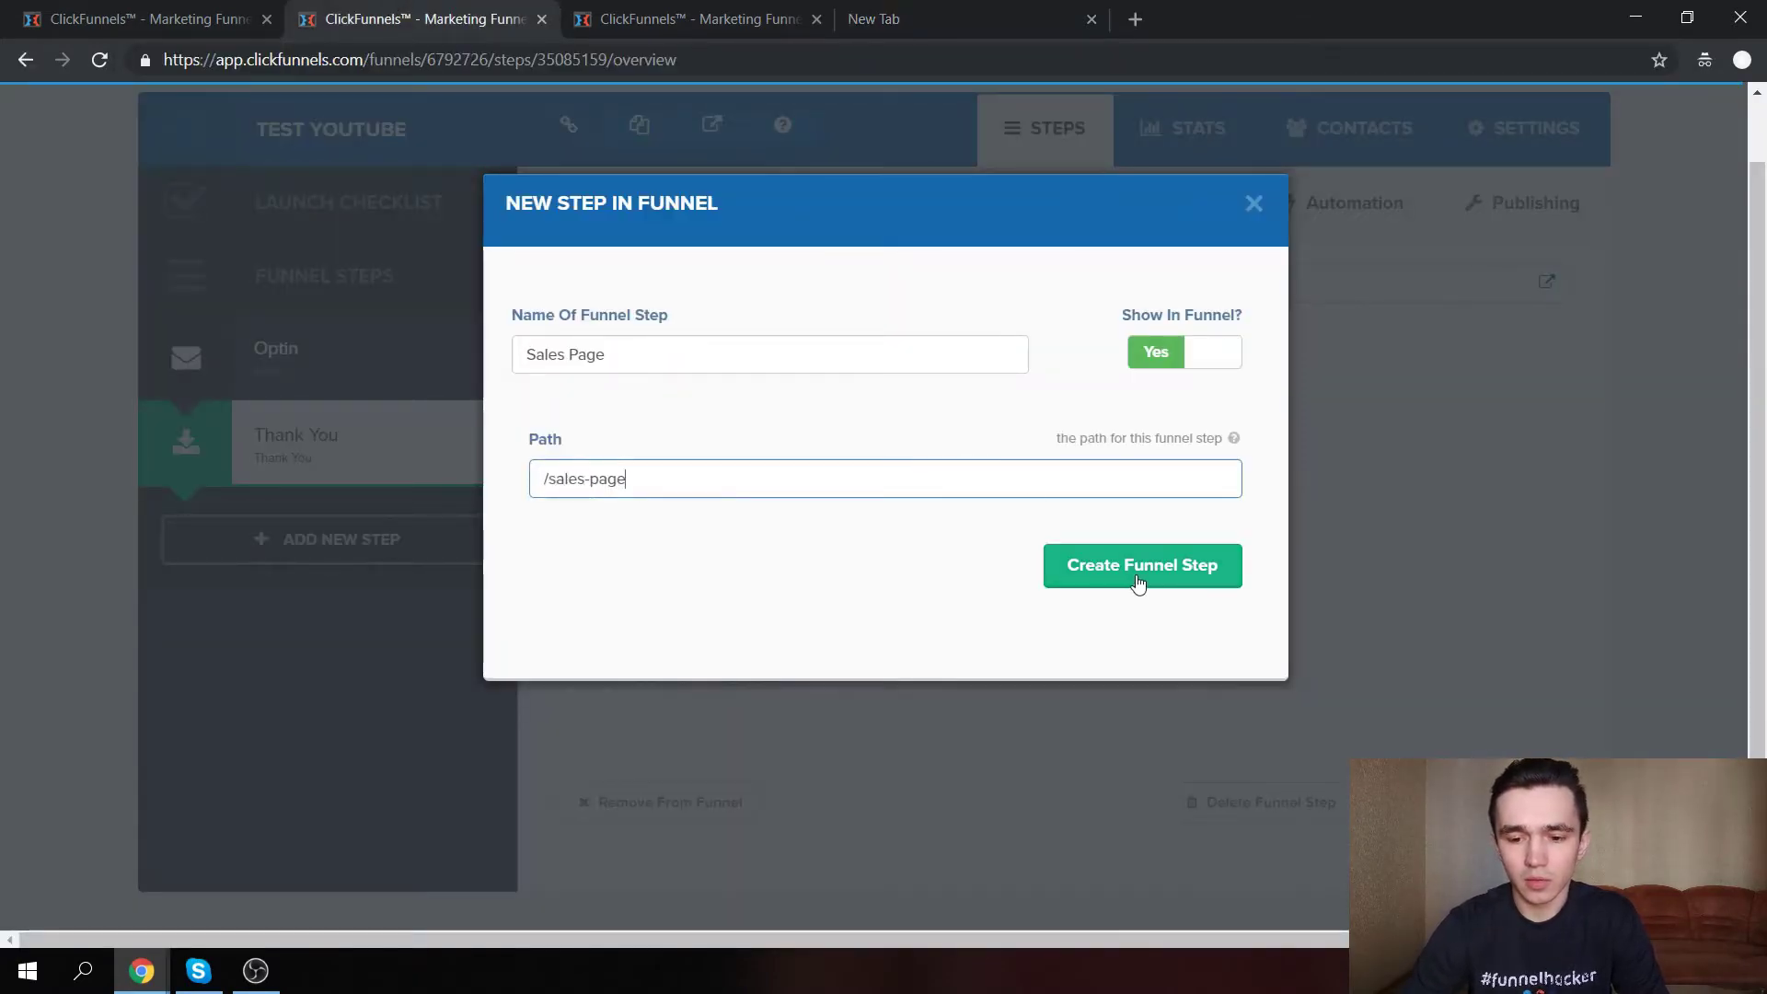
click(1138, 582)
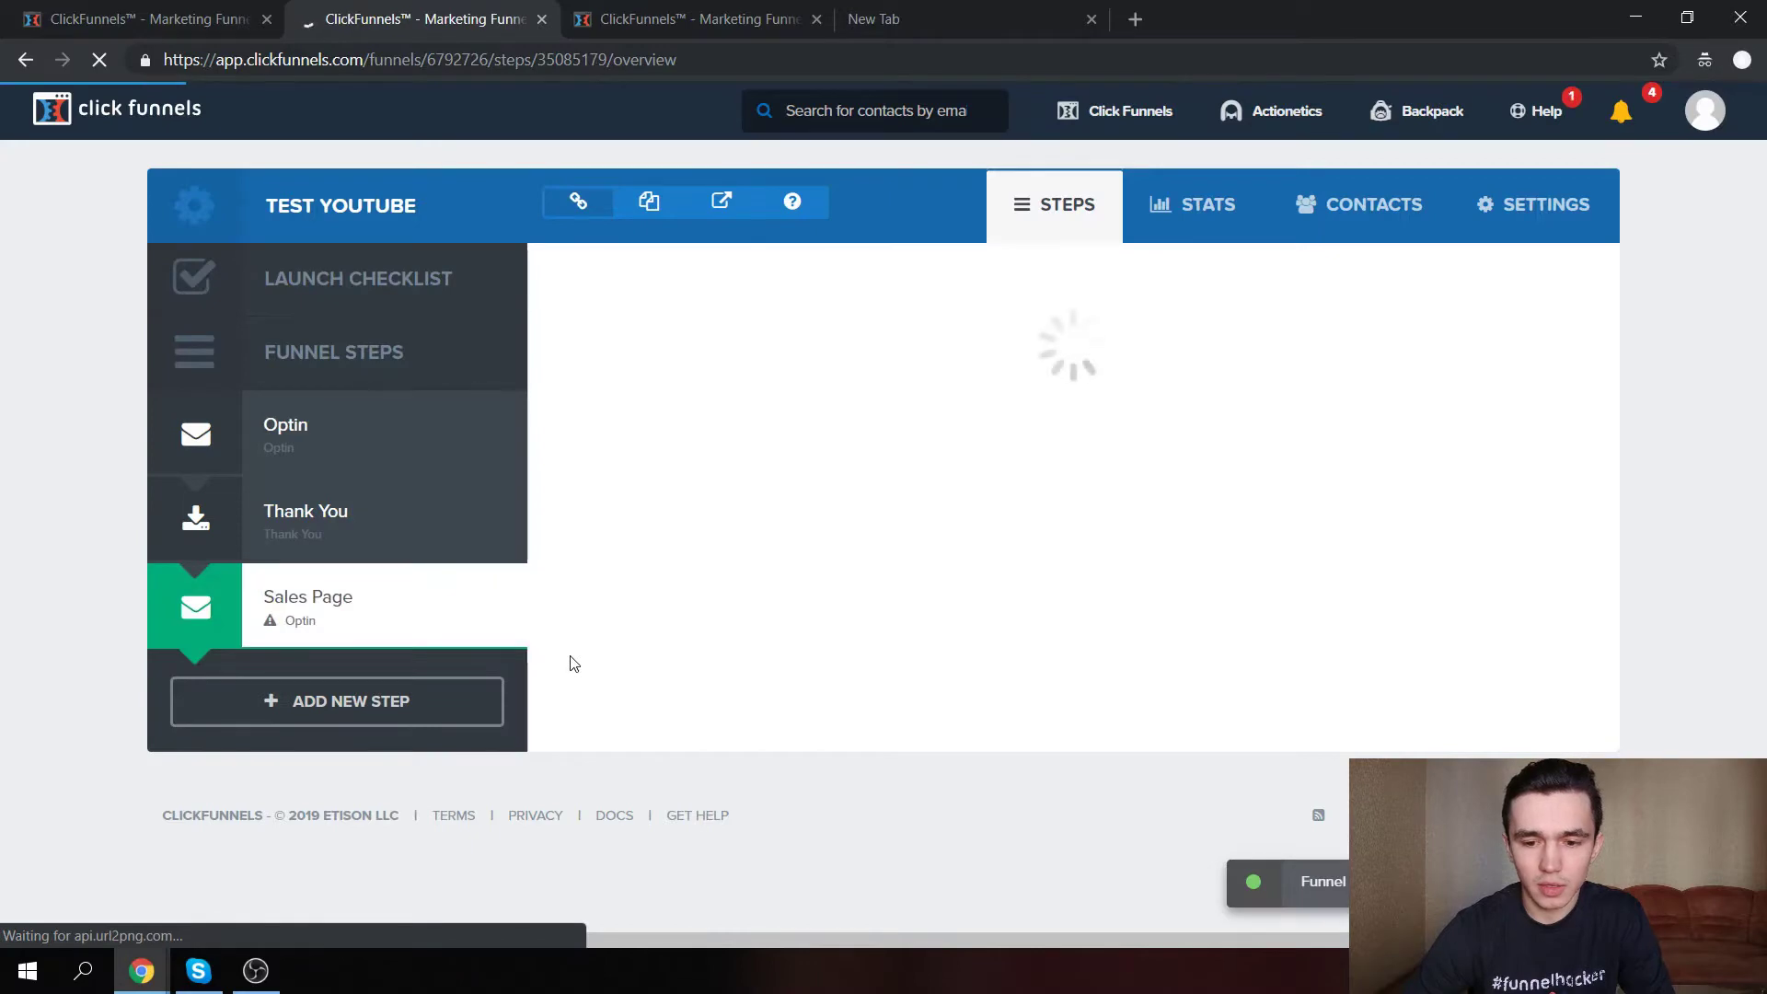
Show the Sales Page templates for the new Sales Page funnel step.
scroll(574, 664, down, 1)
scroll(655, 164, up, 1)
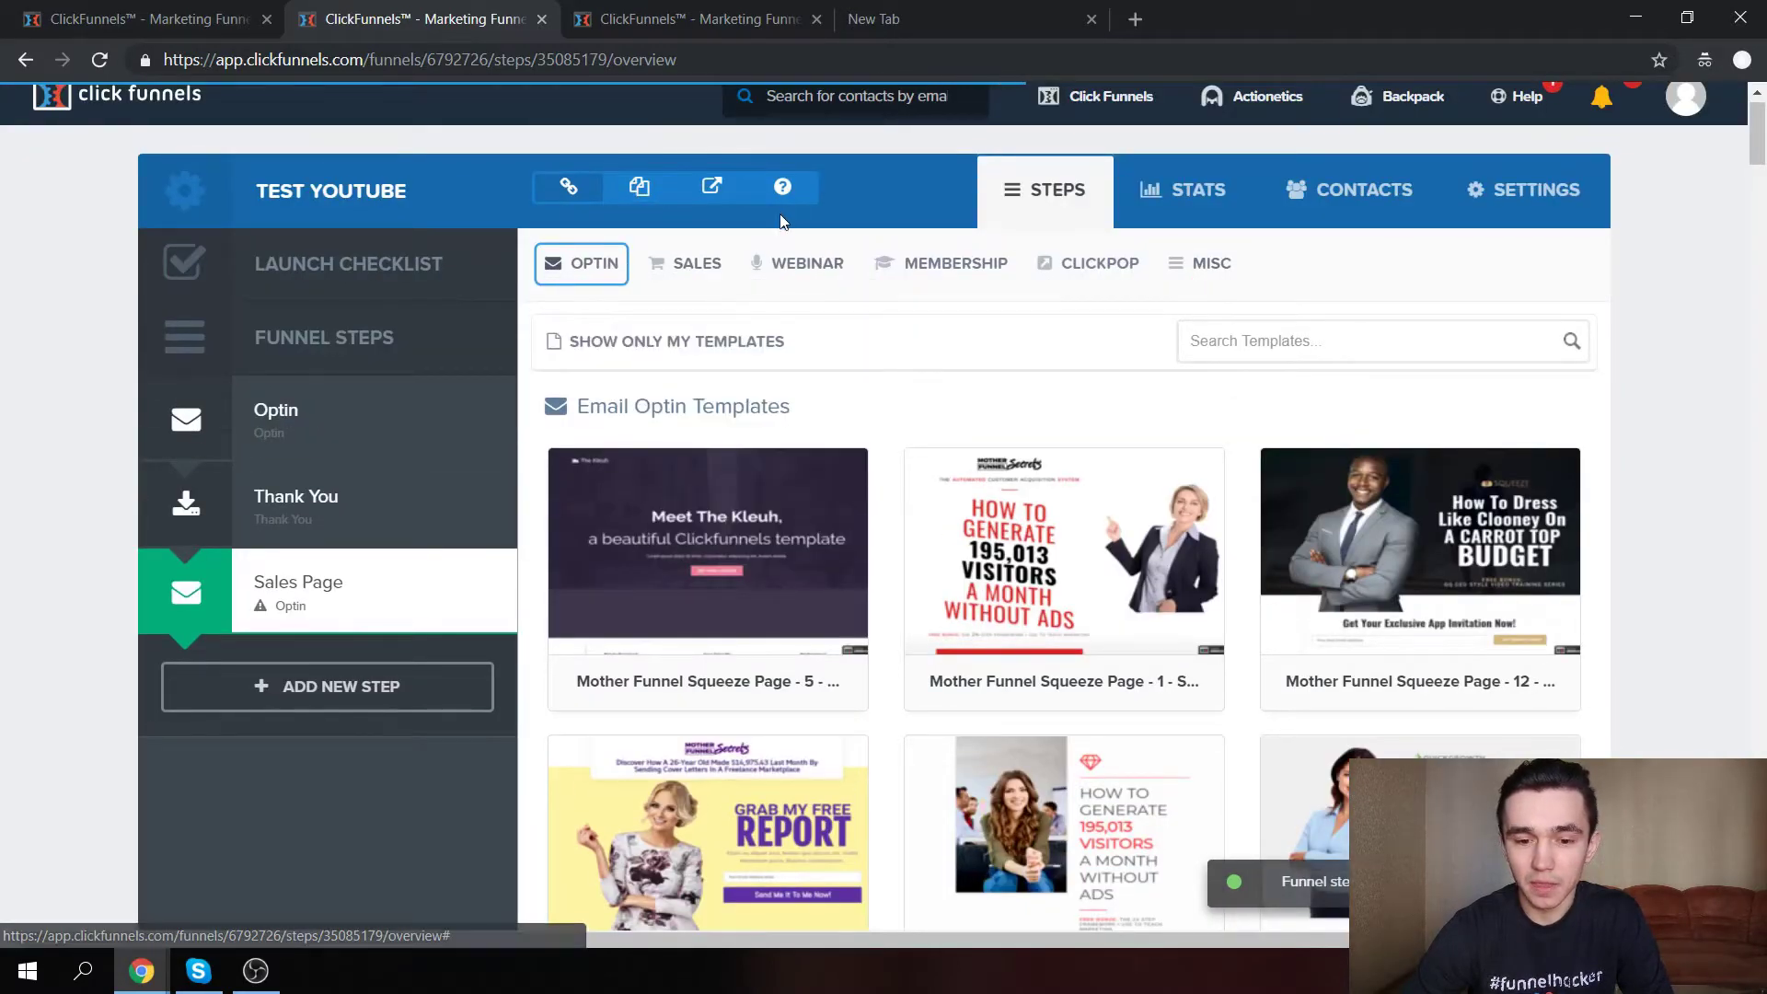
mouse_move(636, 274)
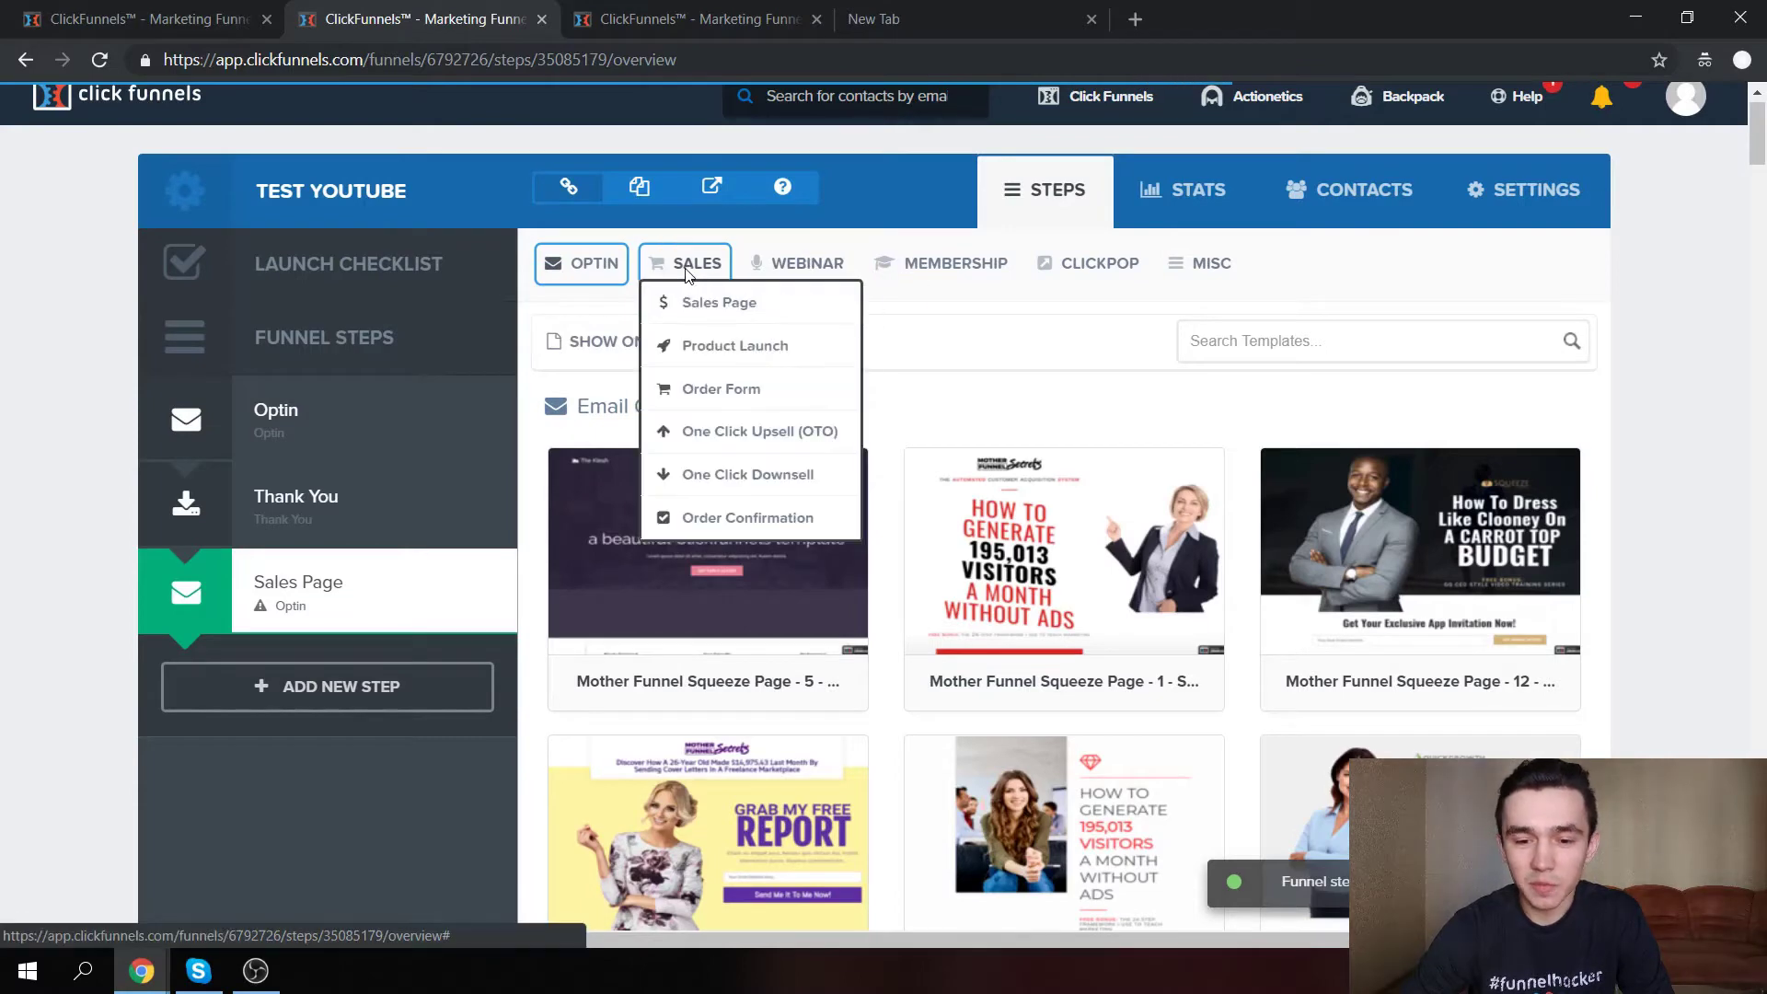
mouse_move(800, 256)
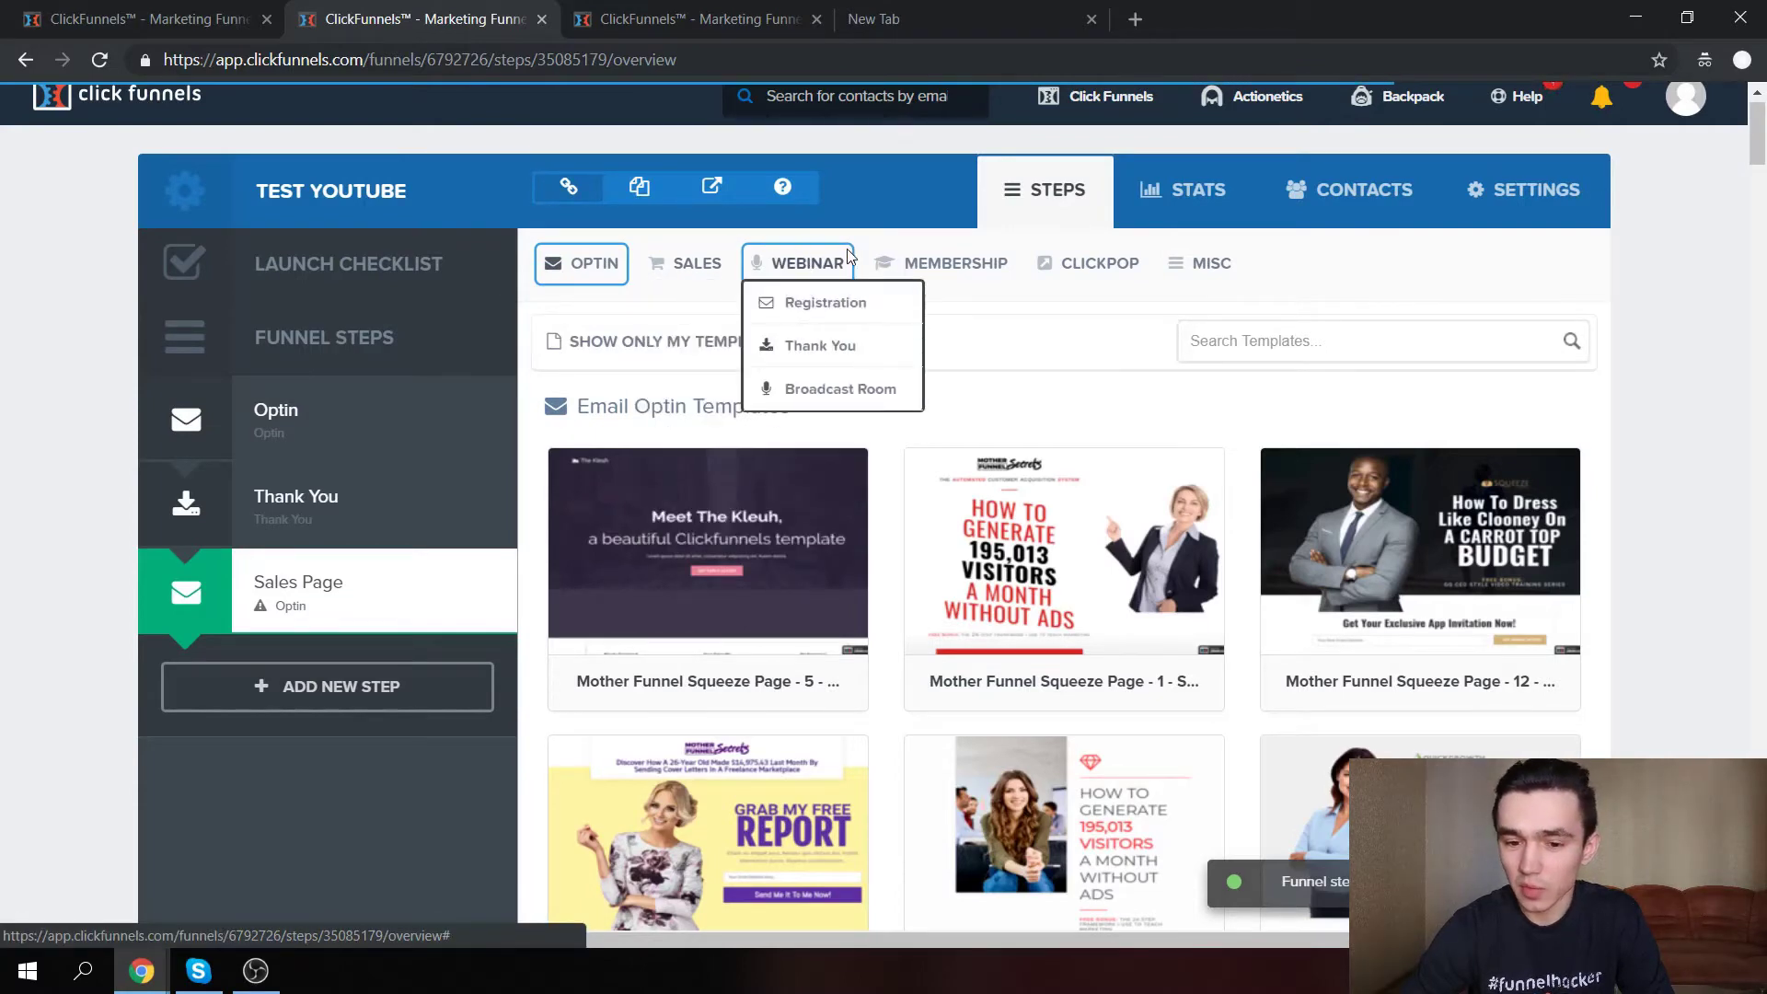
mouse_move(935, 280)
mouse_move(724, 285)
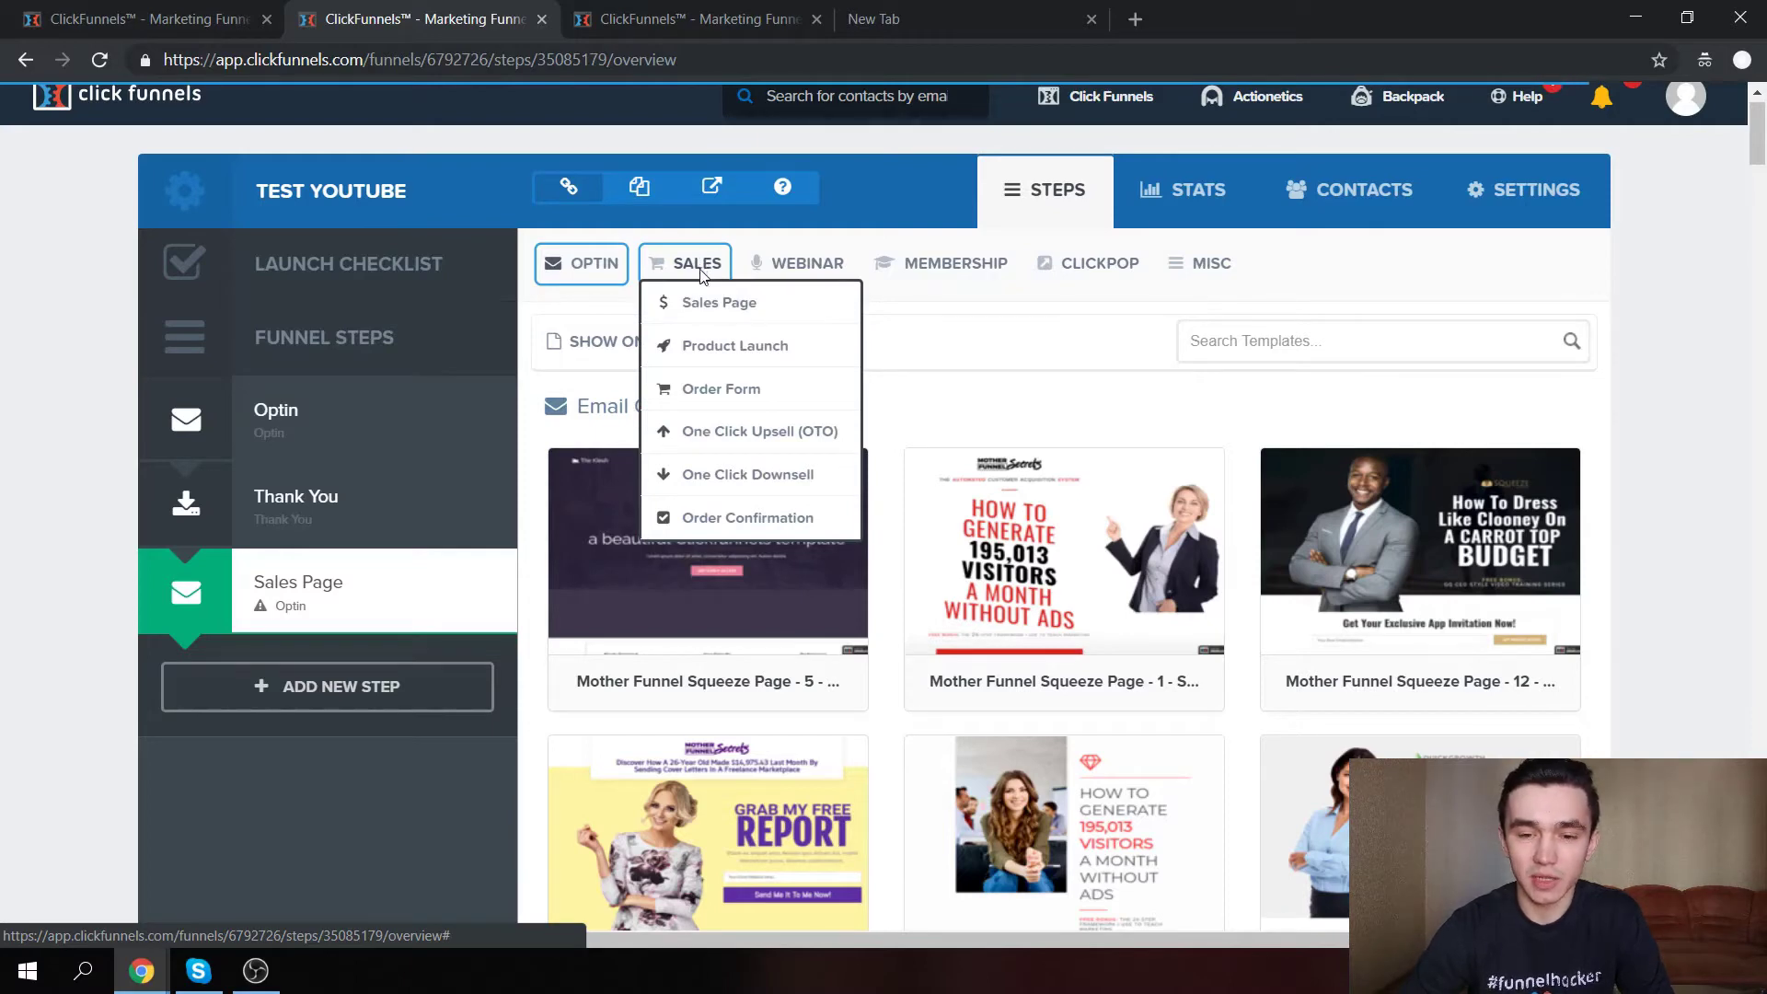
click(746, 306)
scroll(696, 345, down, 2)
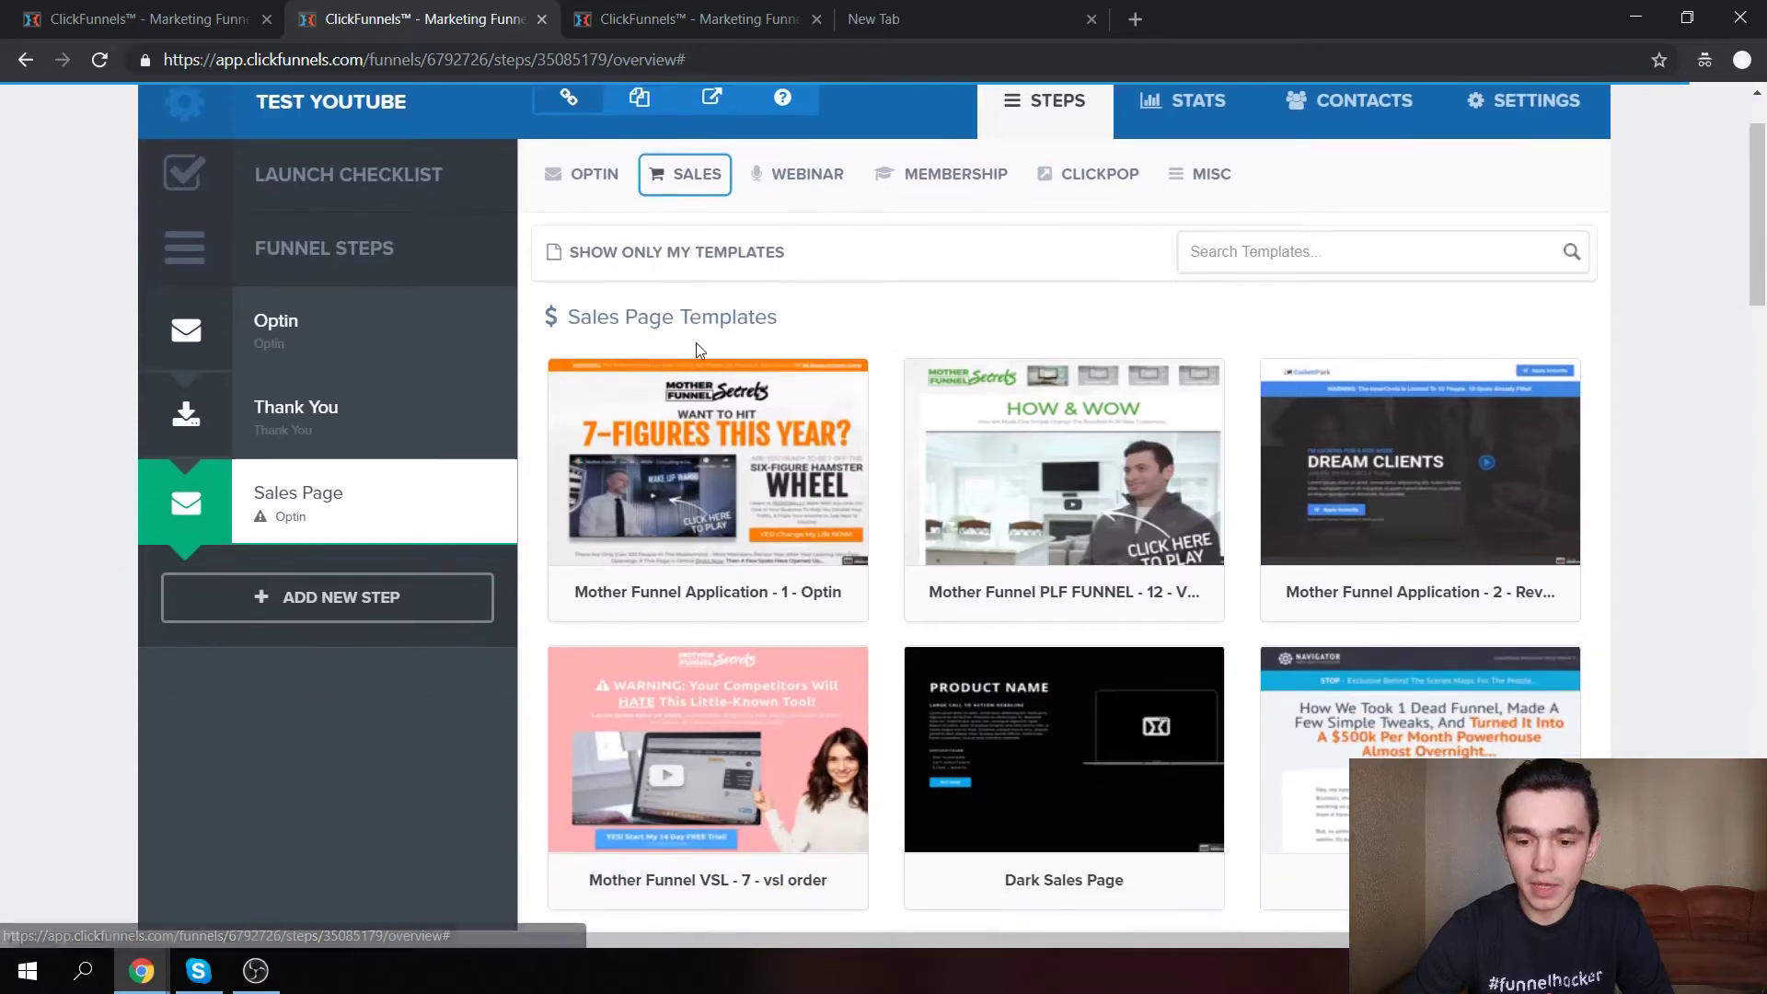
Apply the Dark Sales Page template to the Sales Page step and open the page in the editor.
mouse_move(776, 541)
scroll(776, 540, down, 2)
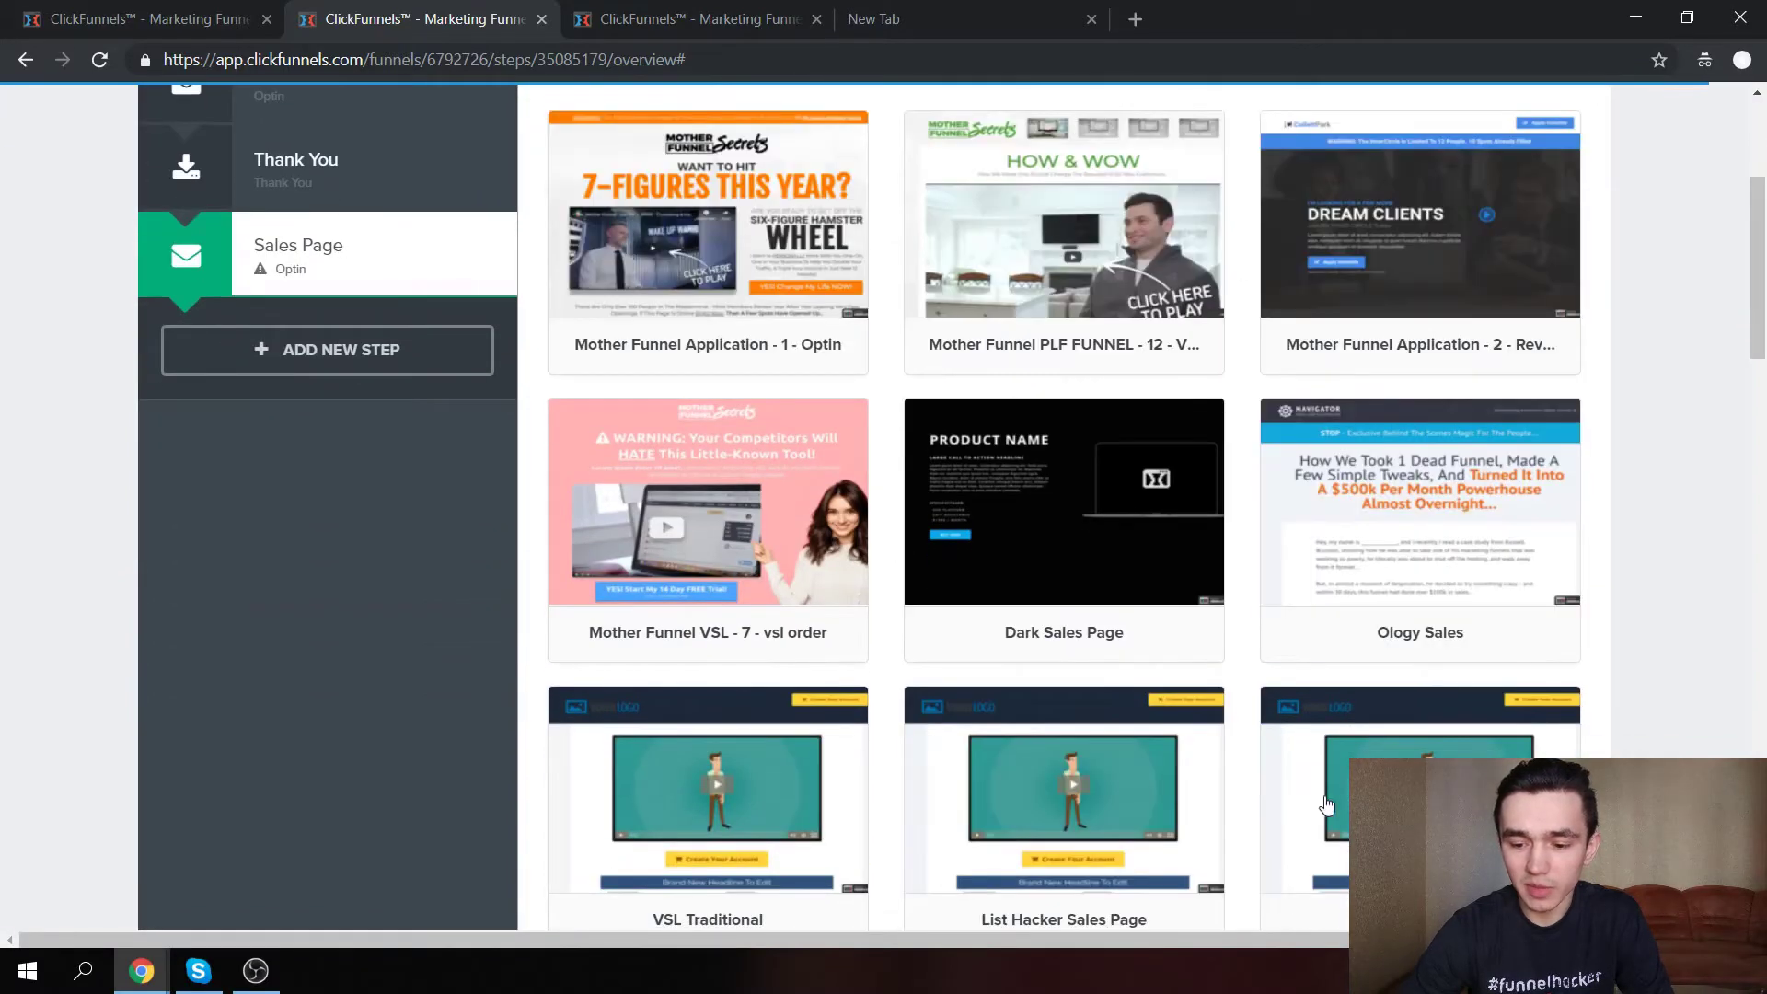
scroll(1576, 671, down, 3)
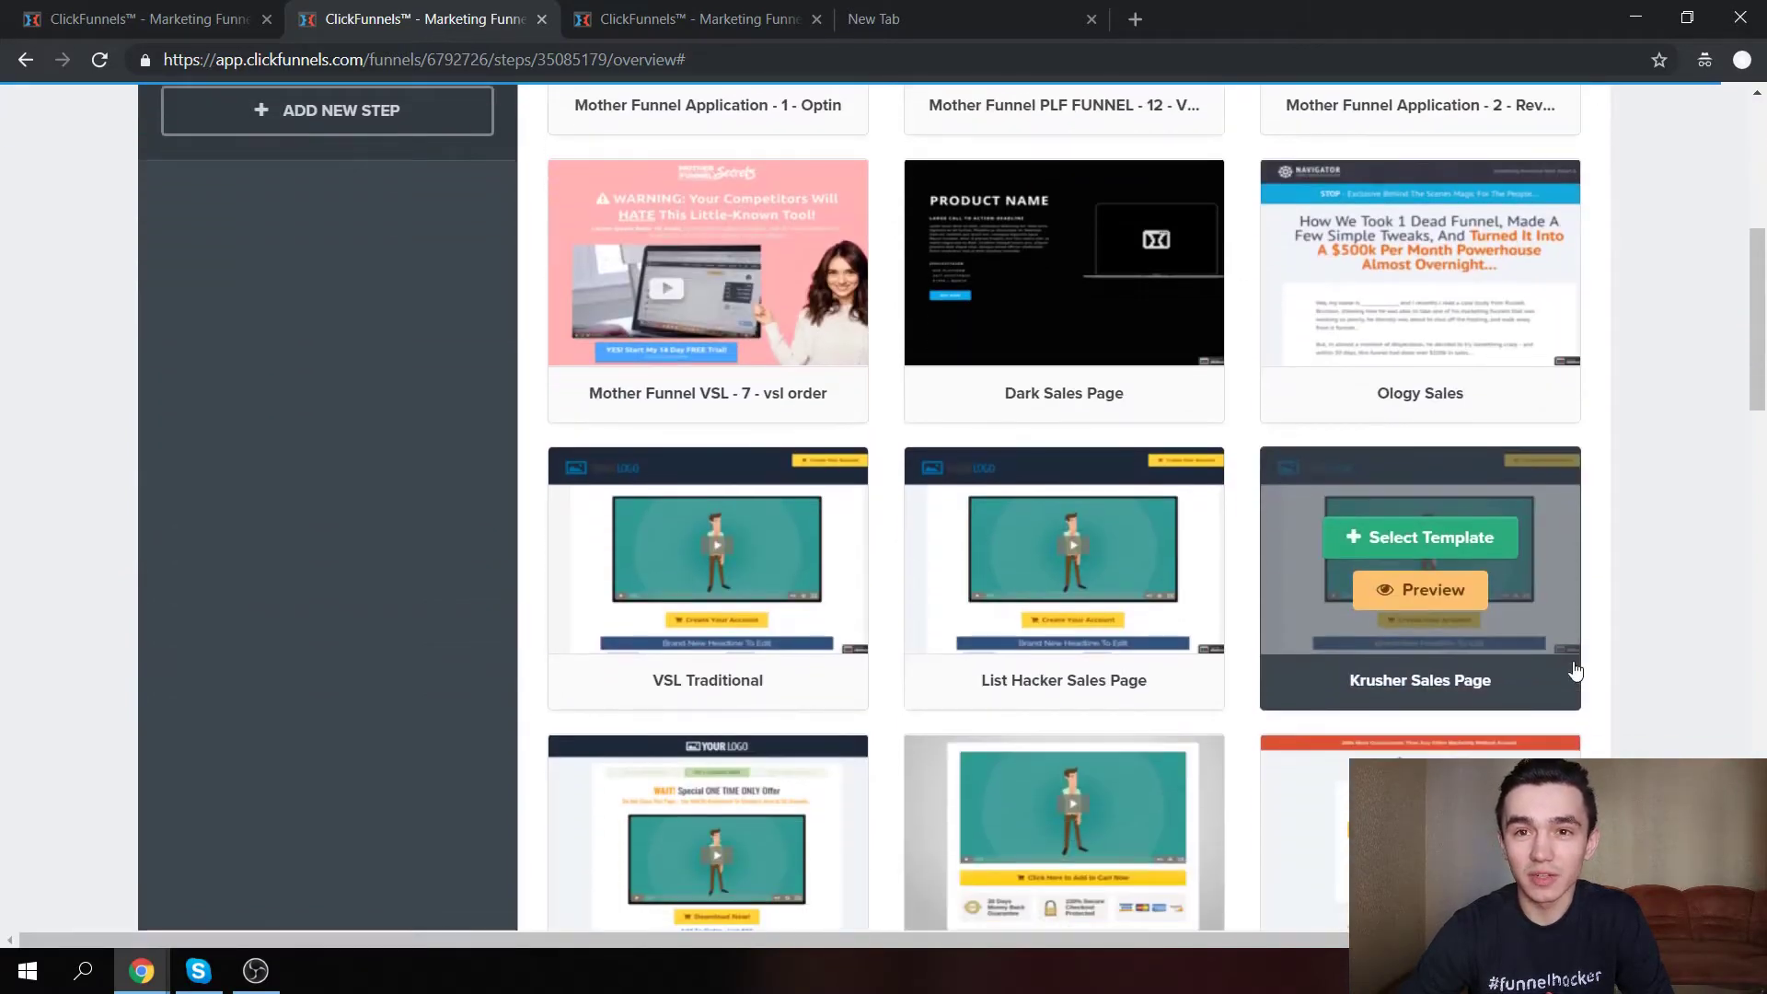
scroll(1033, 564, up, 5)
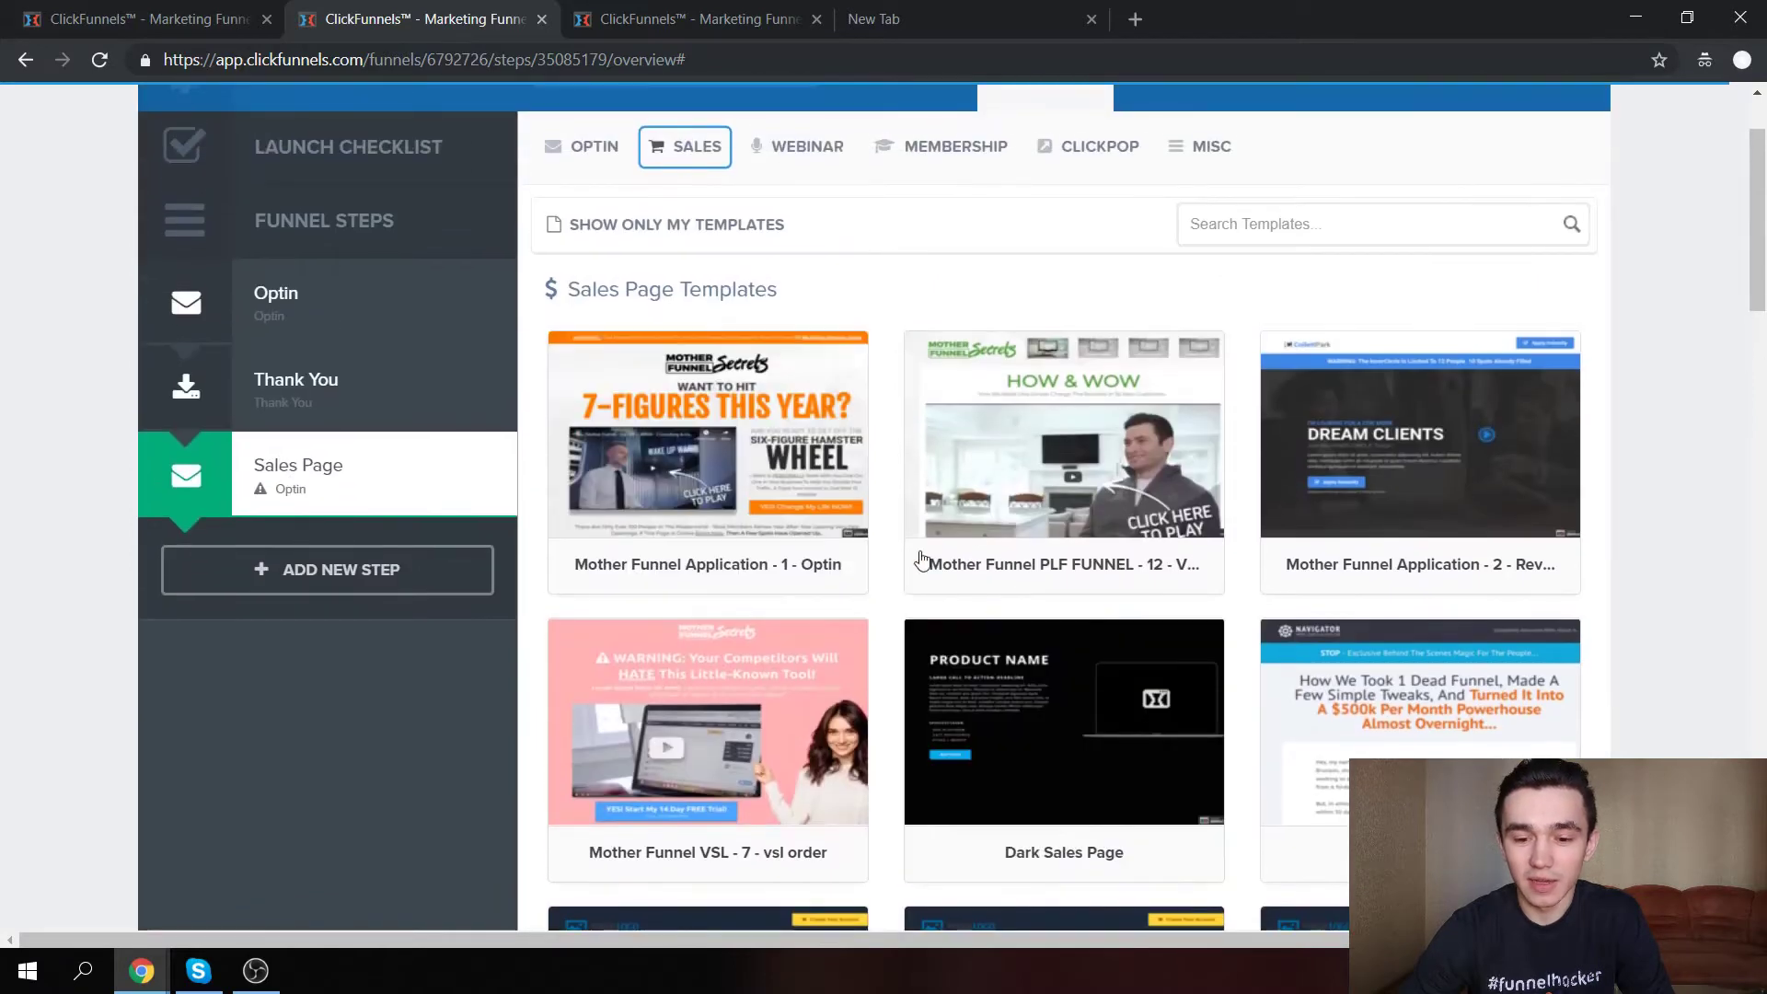
mouse_move(1012, 458)
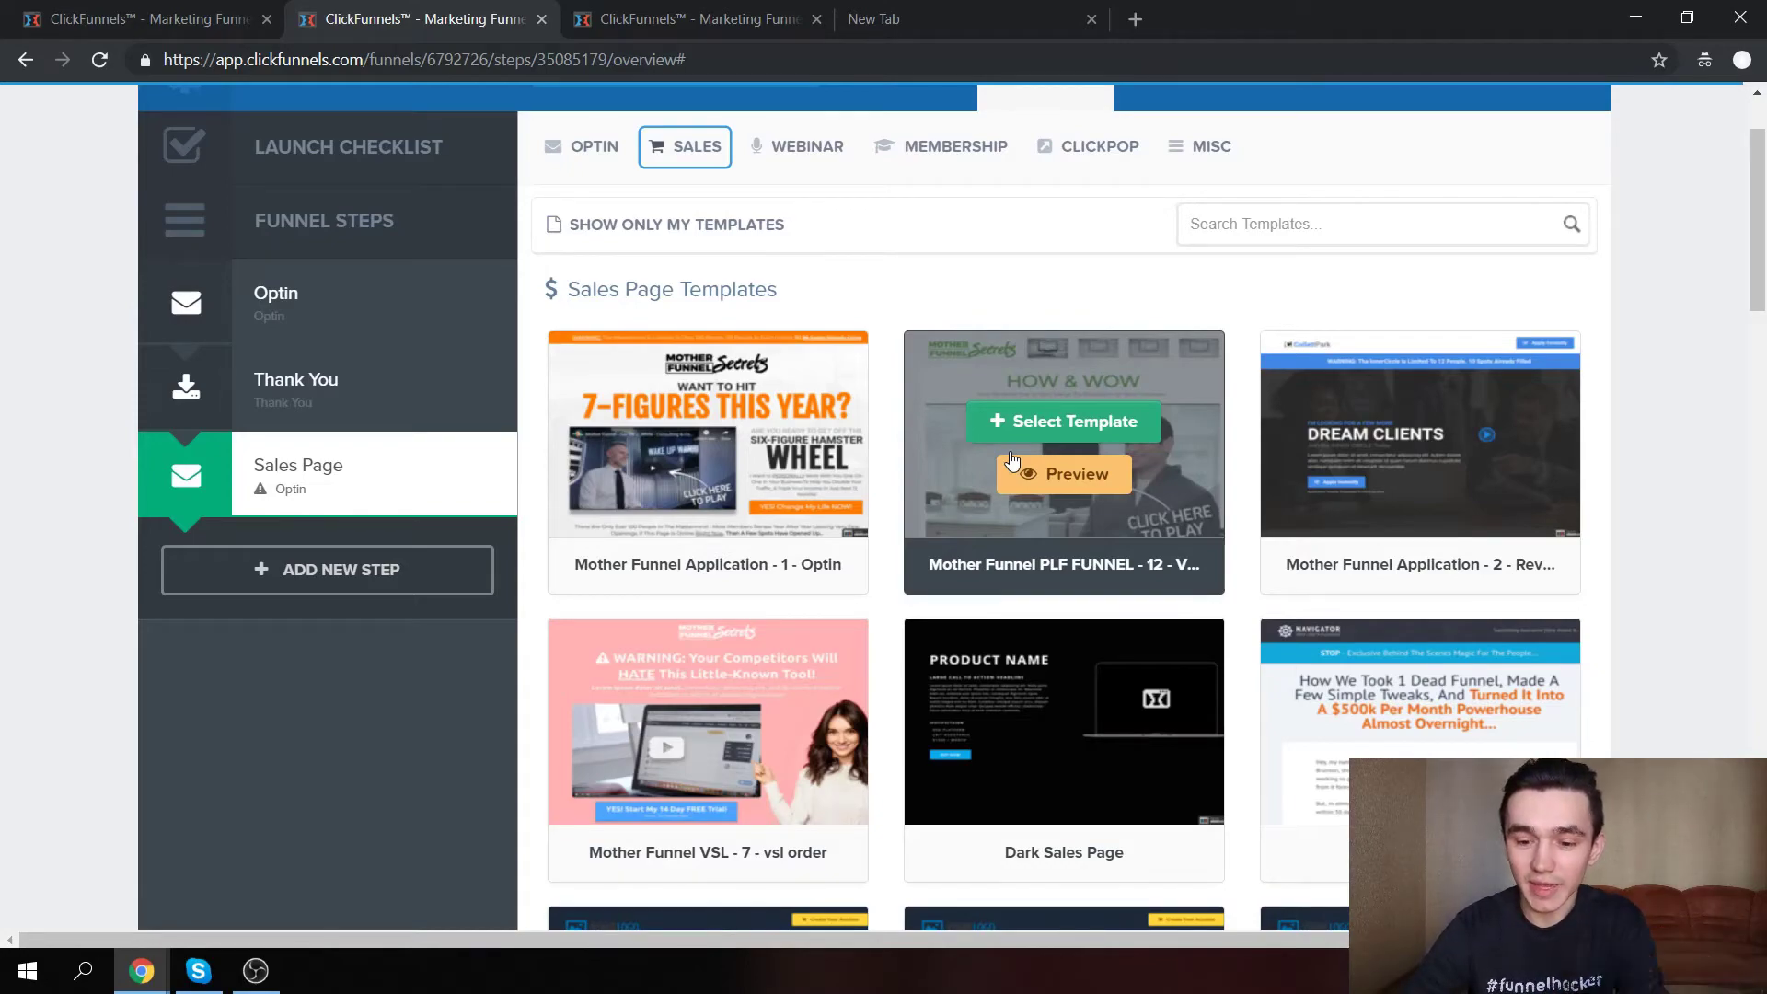
scroll(820, 556, down, 1)
scroll(820, 556, down, 3)
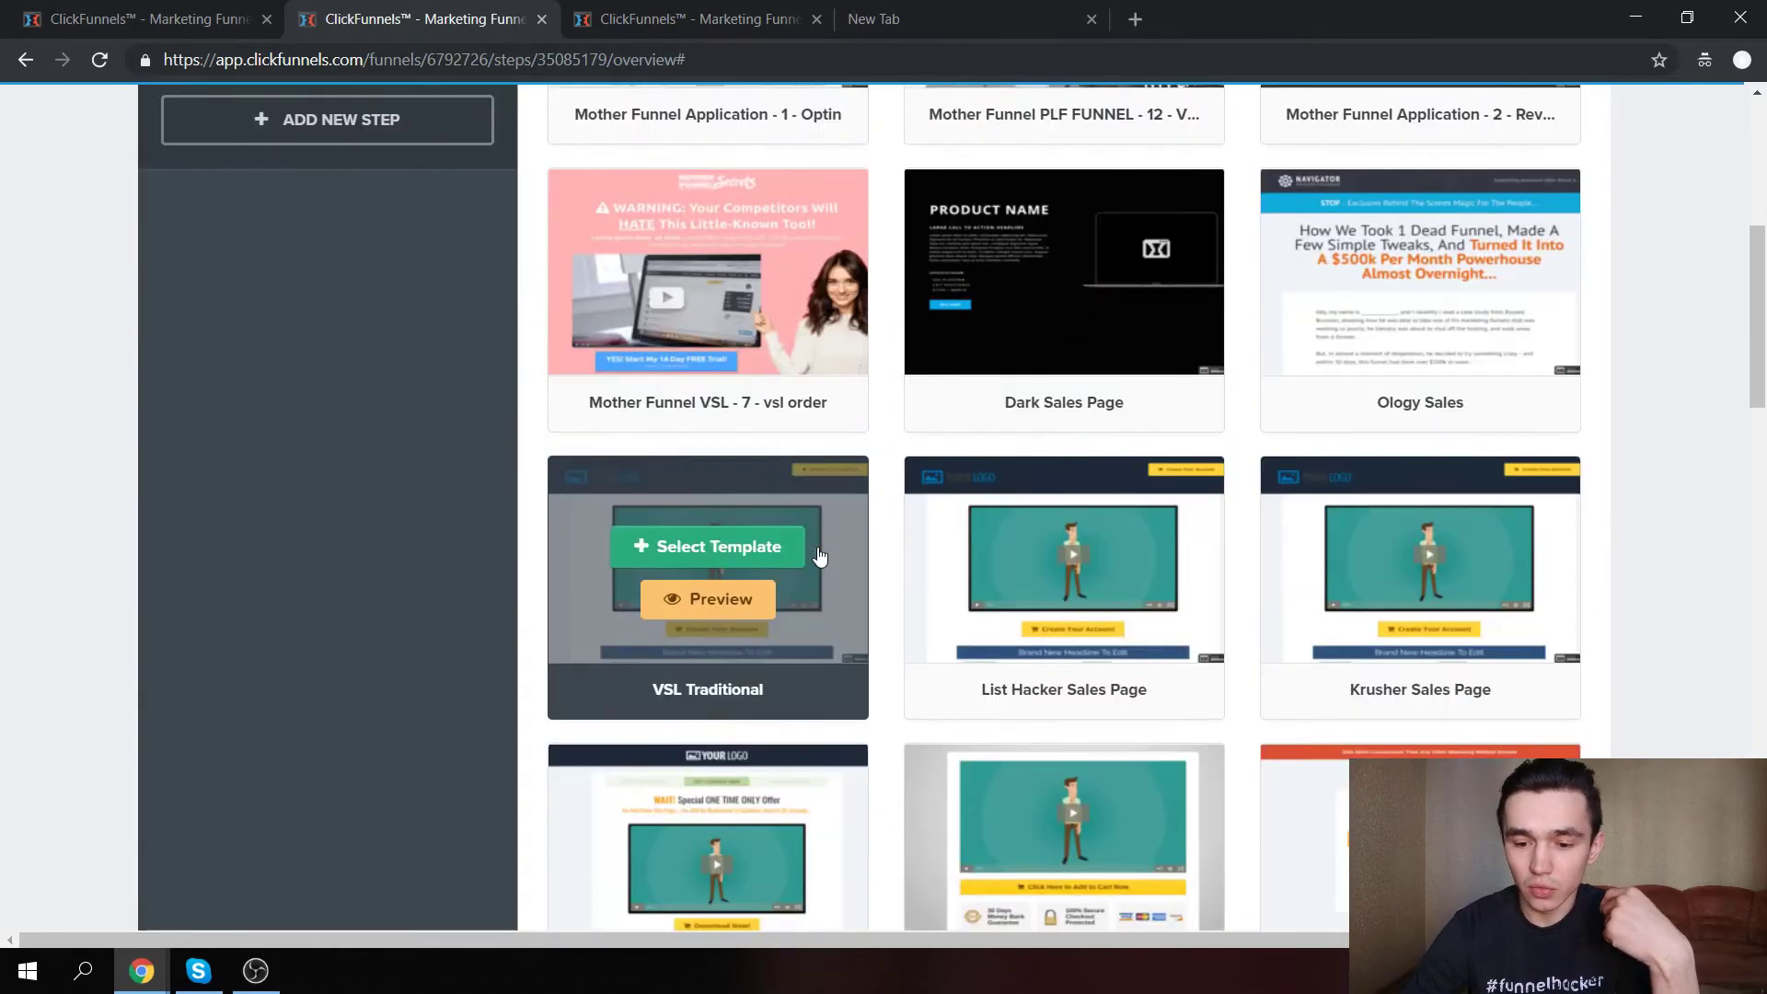
scroll(820, 556, up, 1)
scroll(820, 556, up, 2)
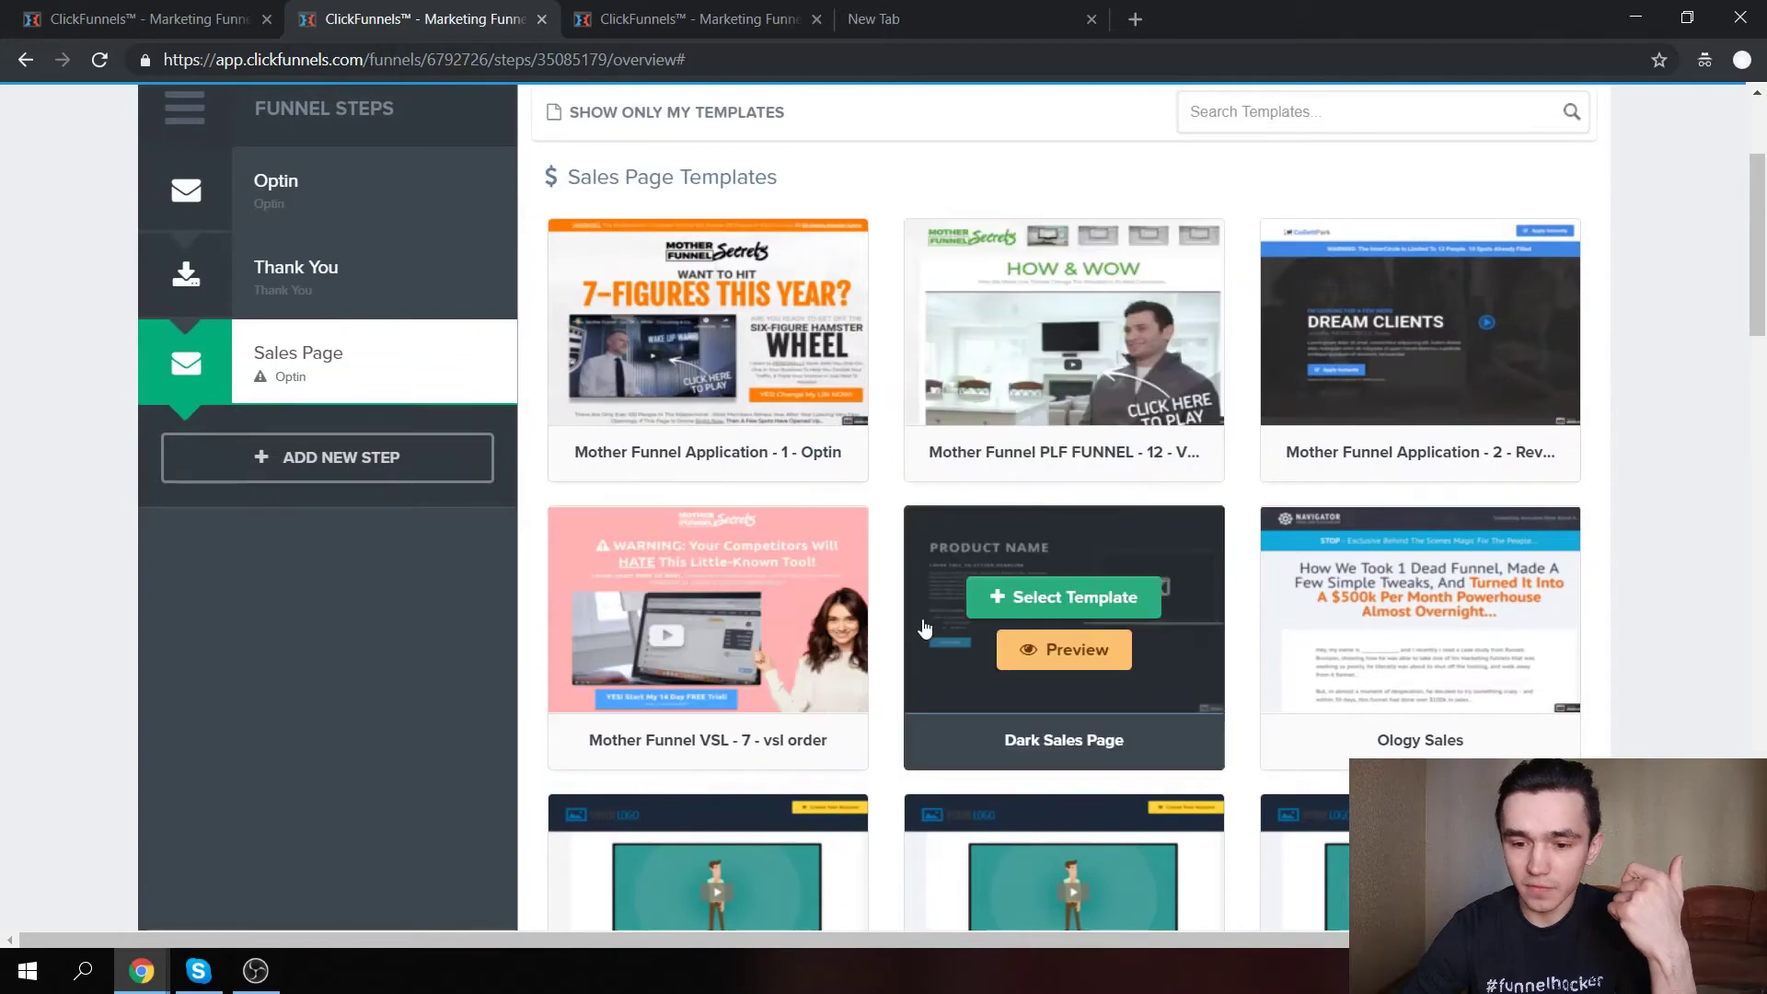
scroll(933, 635, down, 2)
scroll(939, 703, up, 1)
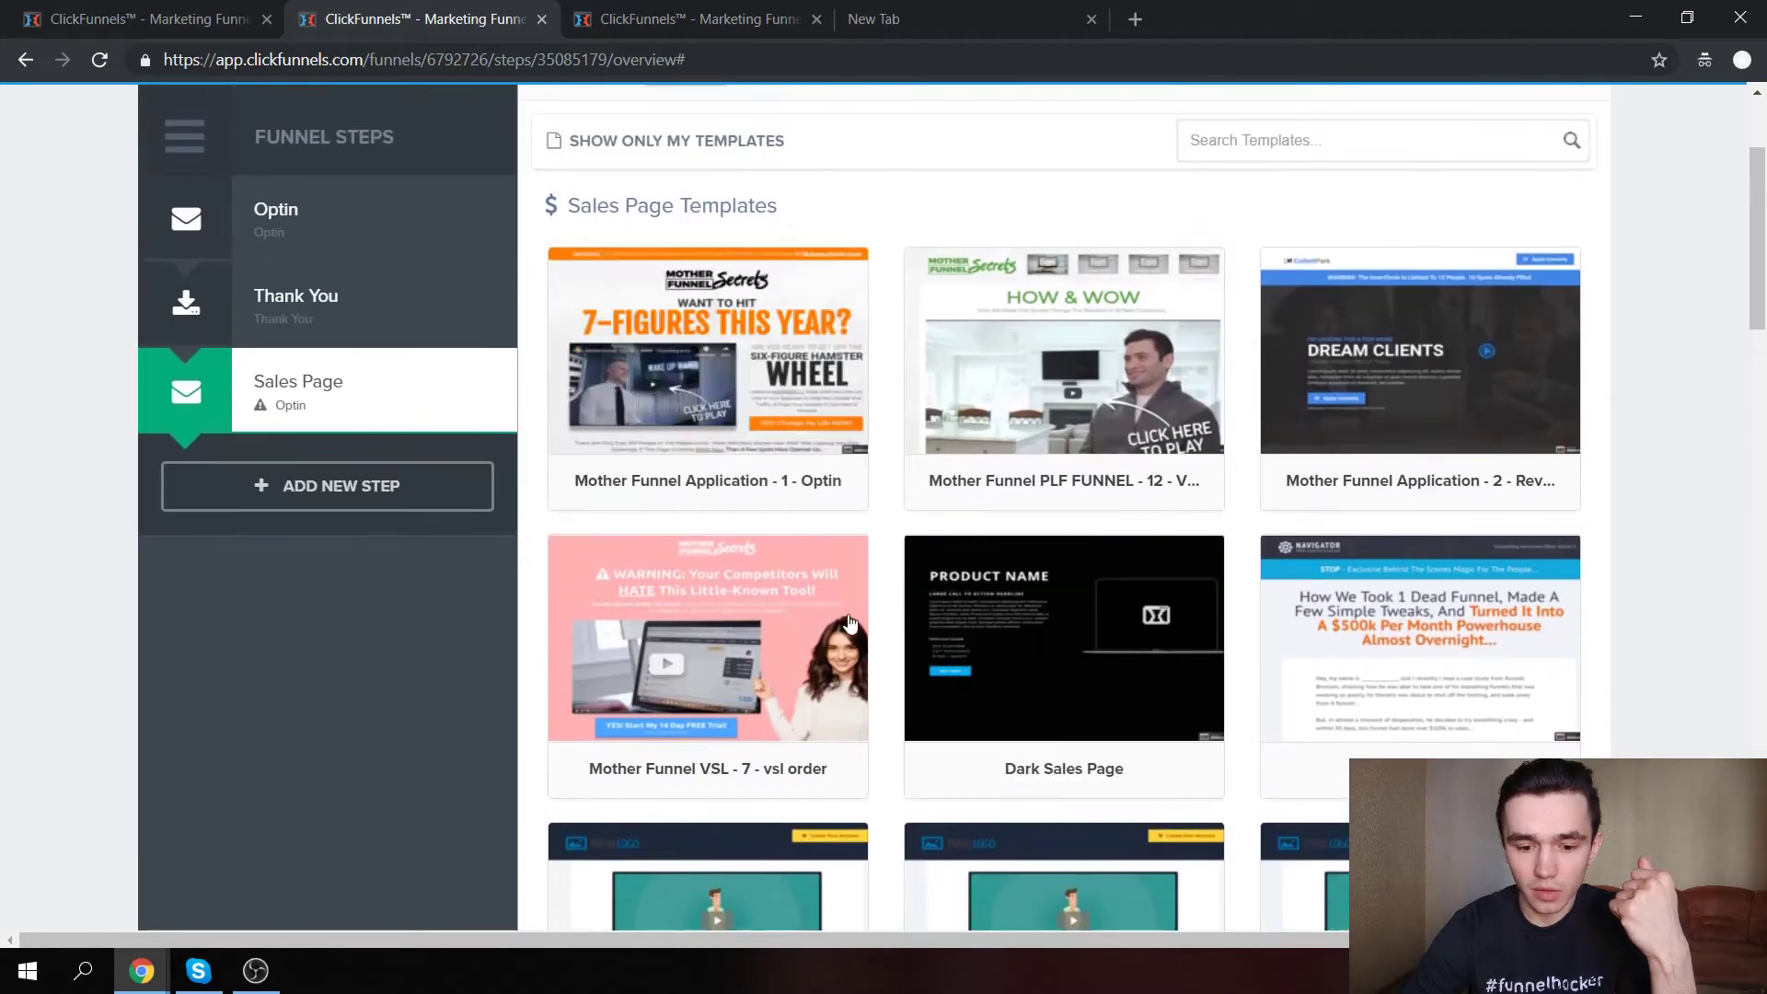
scroll(848, 632, down, 1)
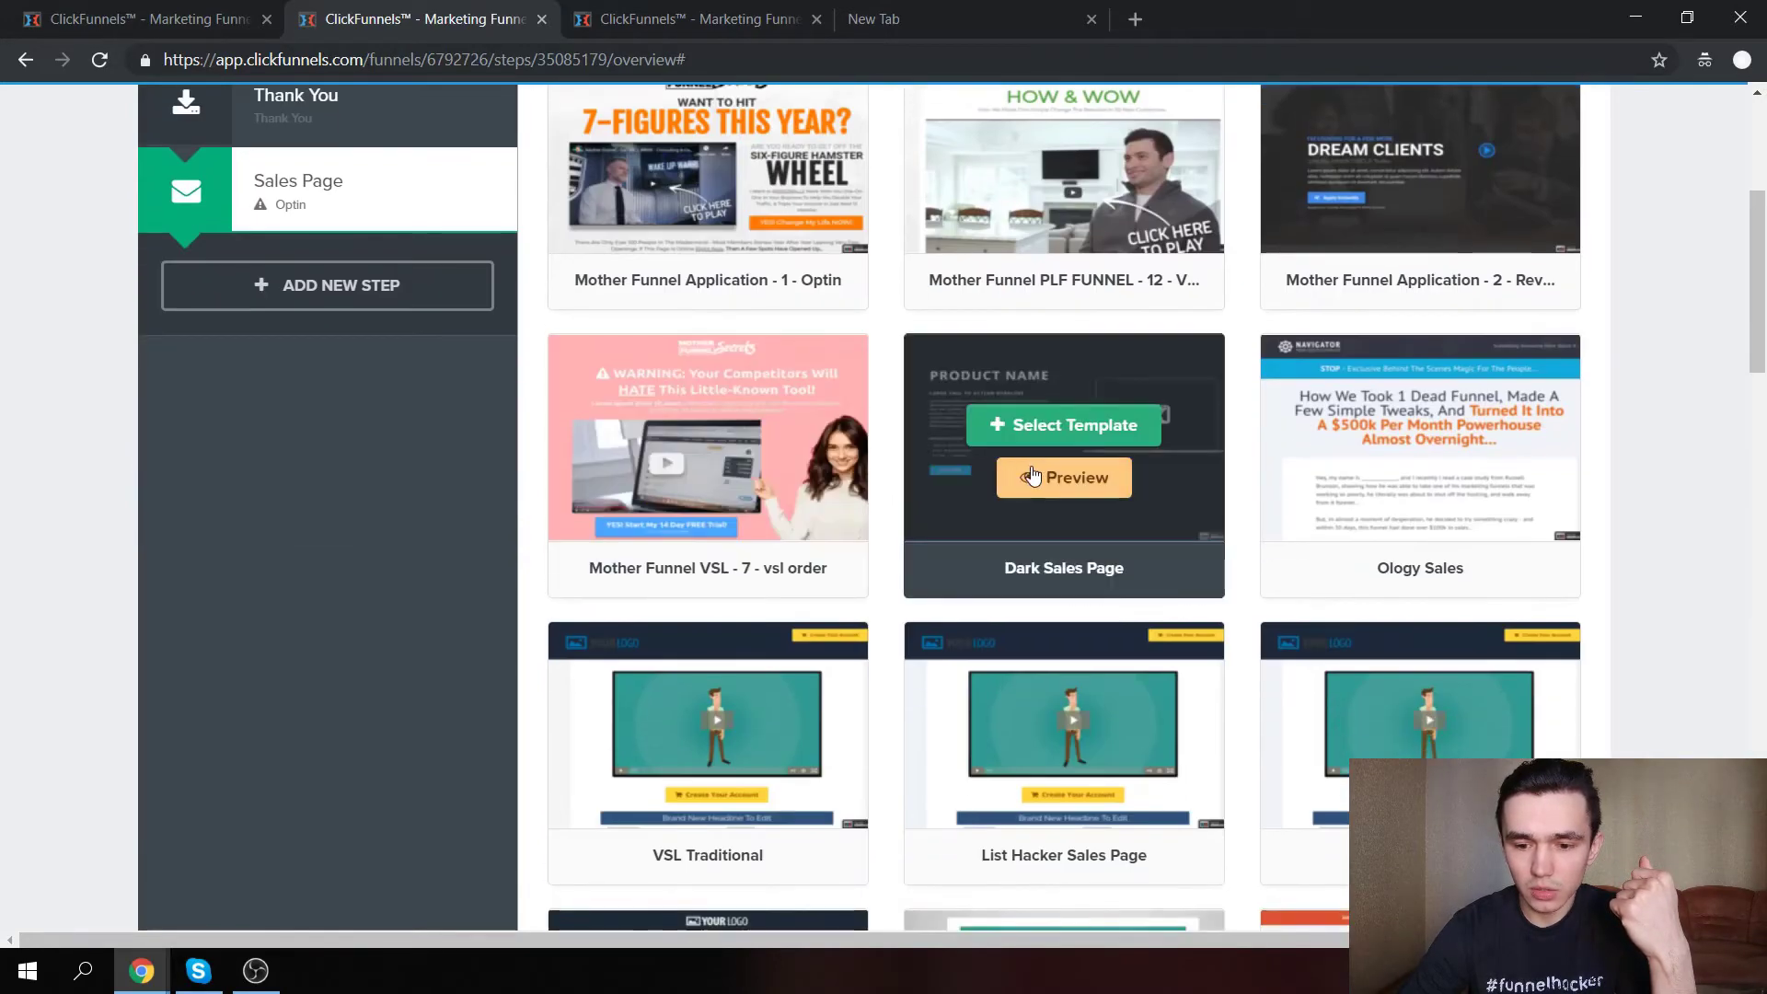
click(1093, 438)
scroll(907, 489, down, 1)
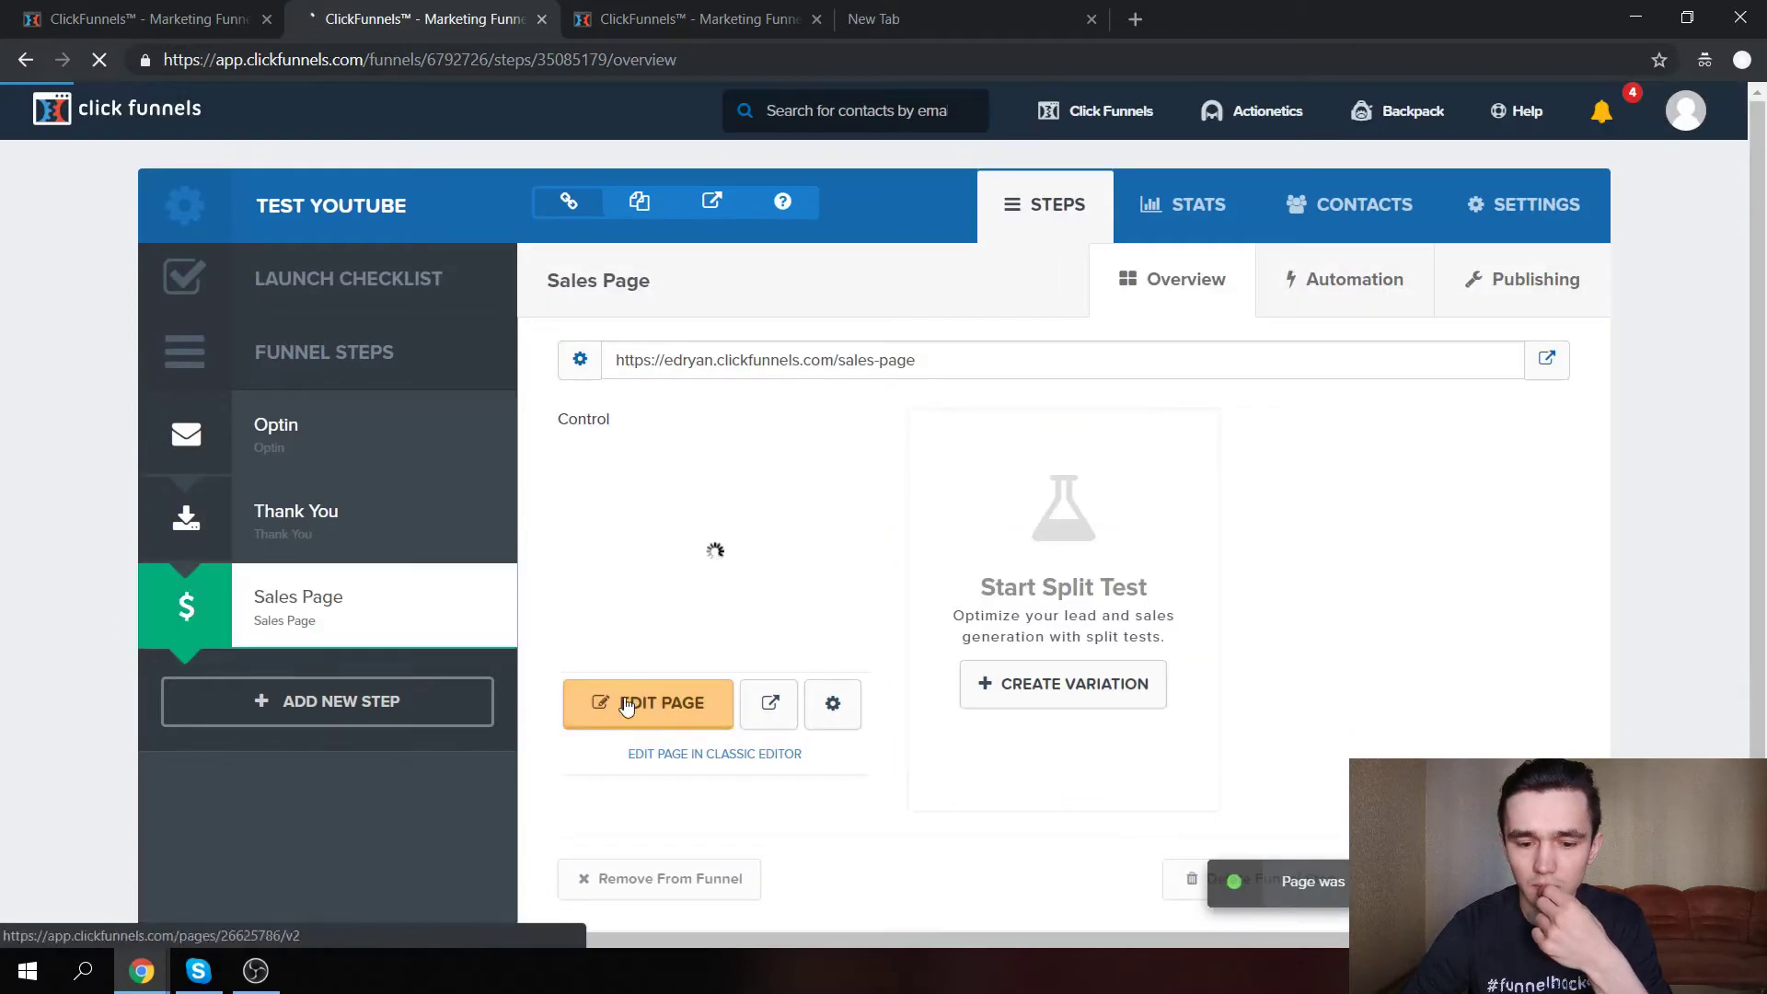
click(678, 710)
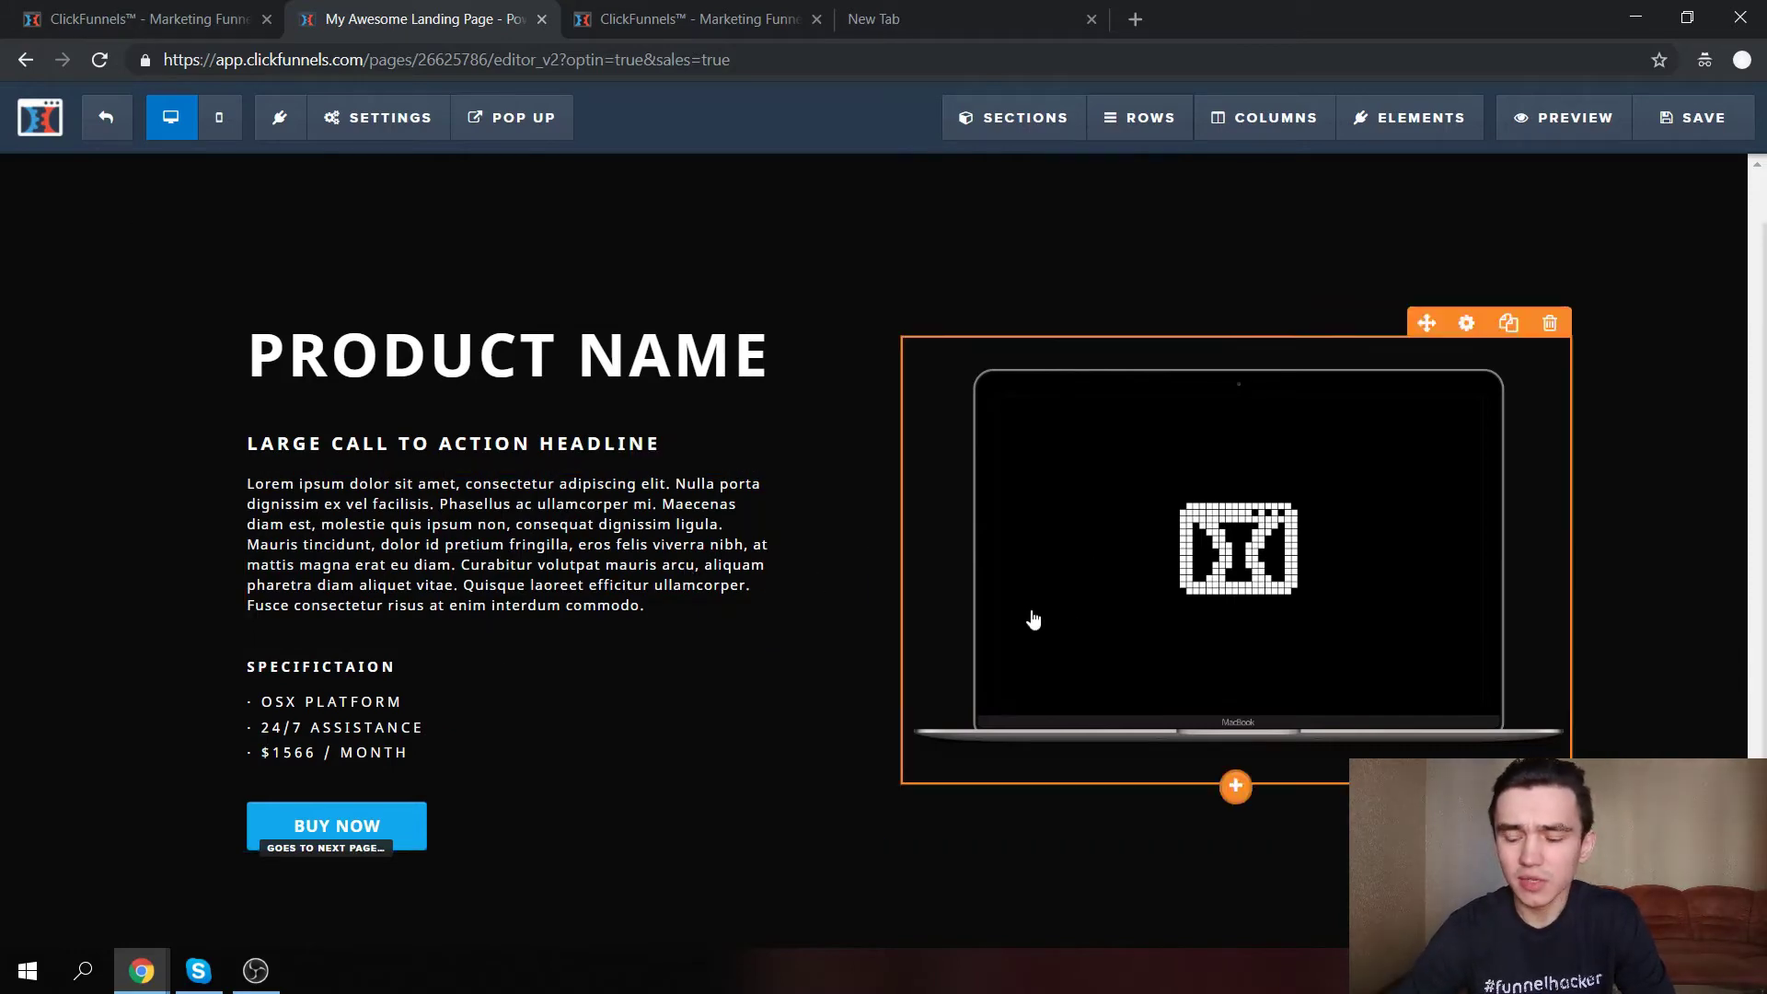
Check the laptop image's settings and the image upload library, and leave both without changing the image.
click(1179, 477)
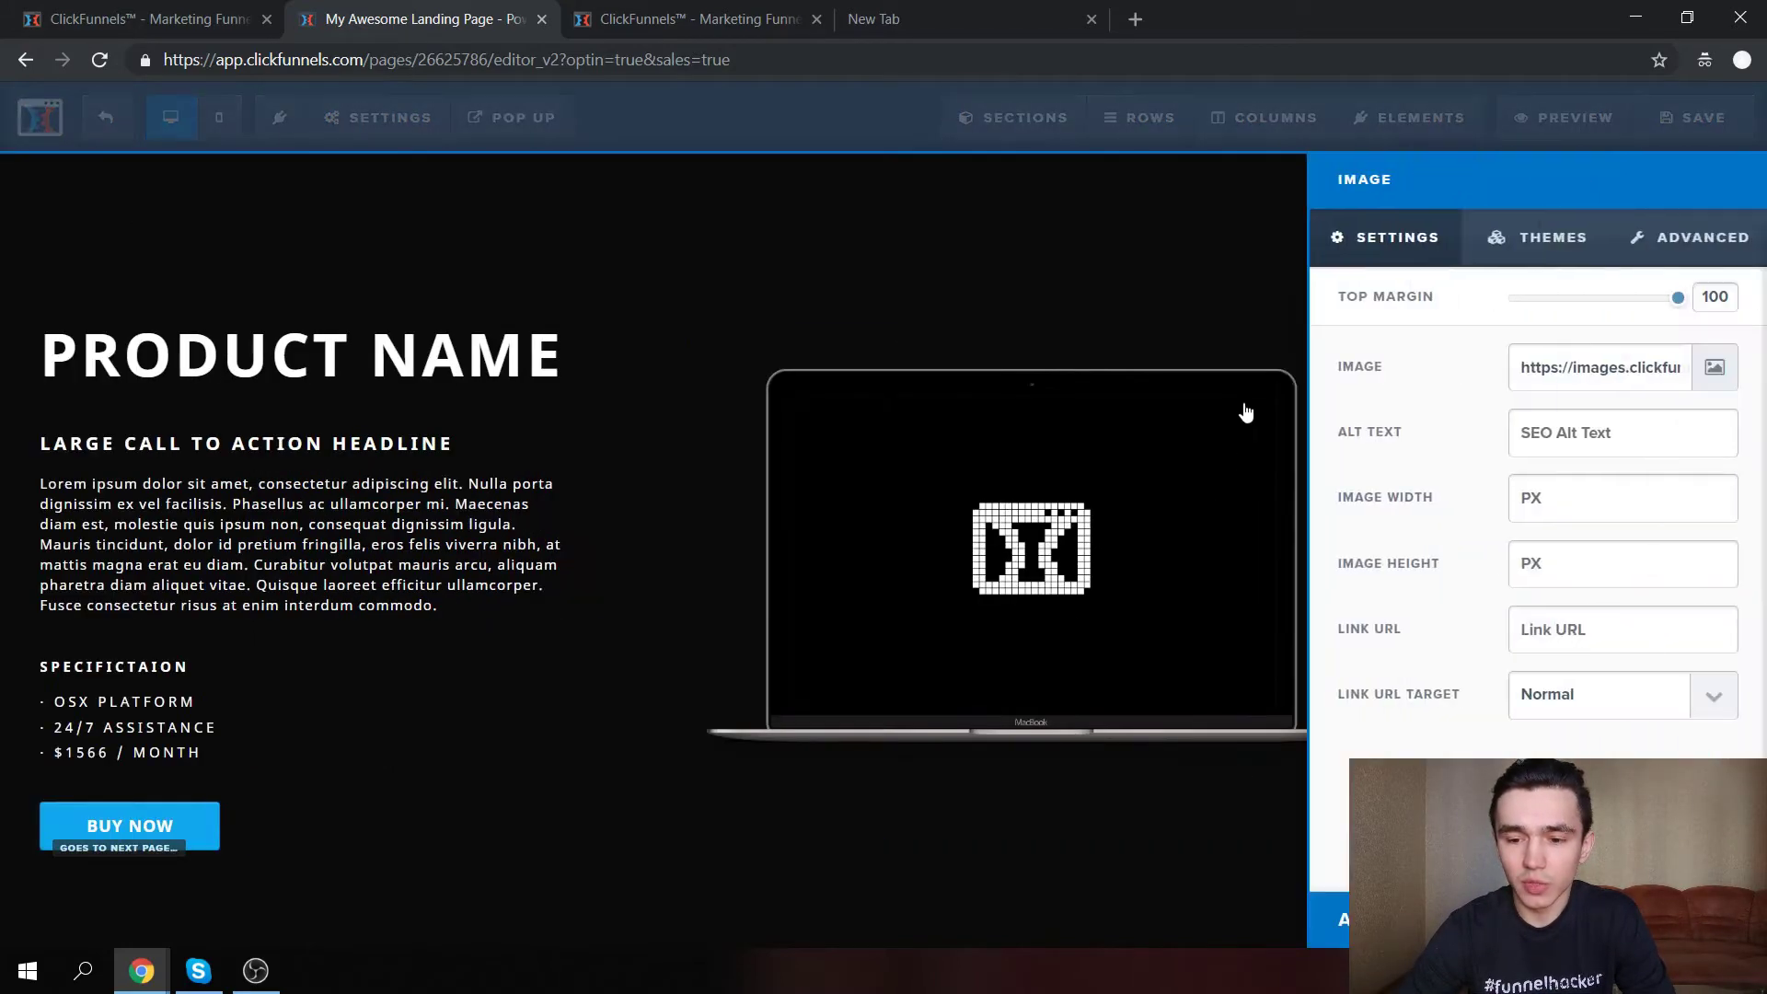
click(1715, 367)
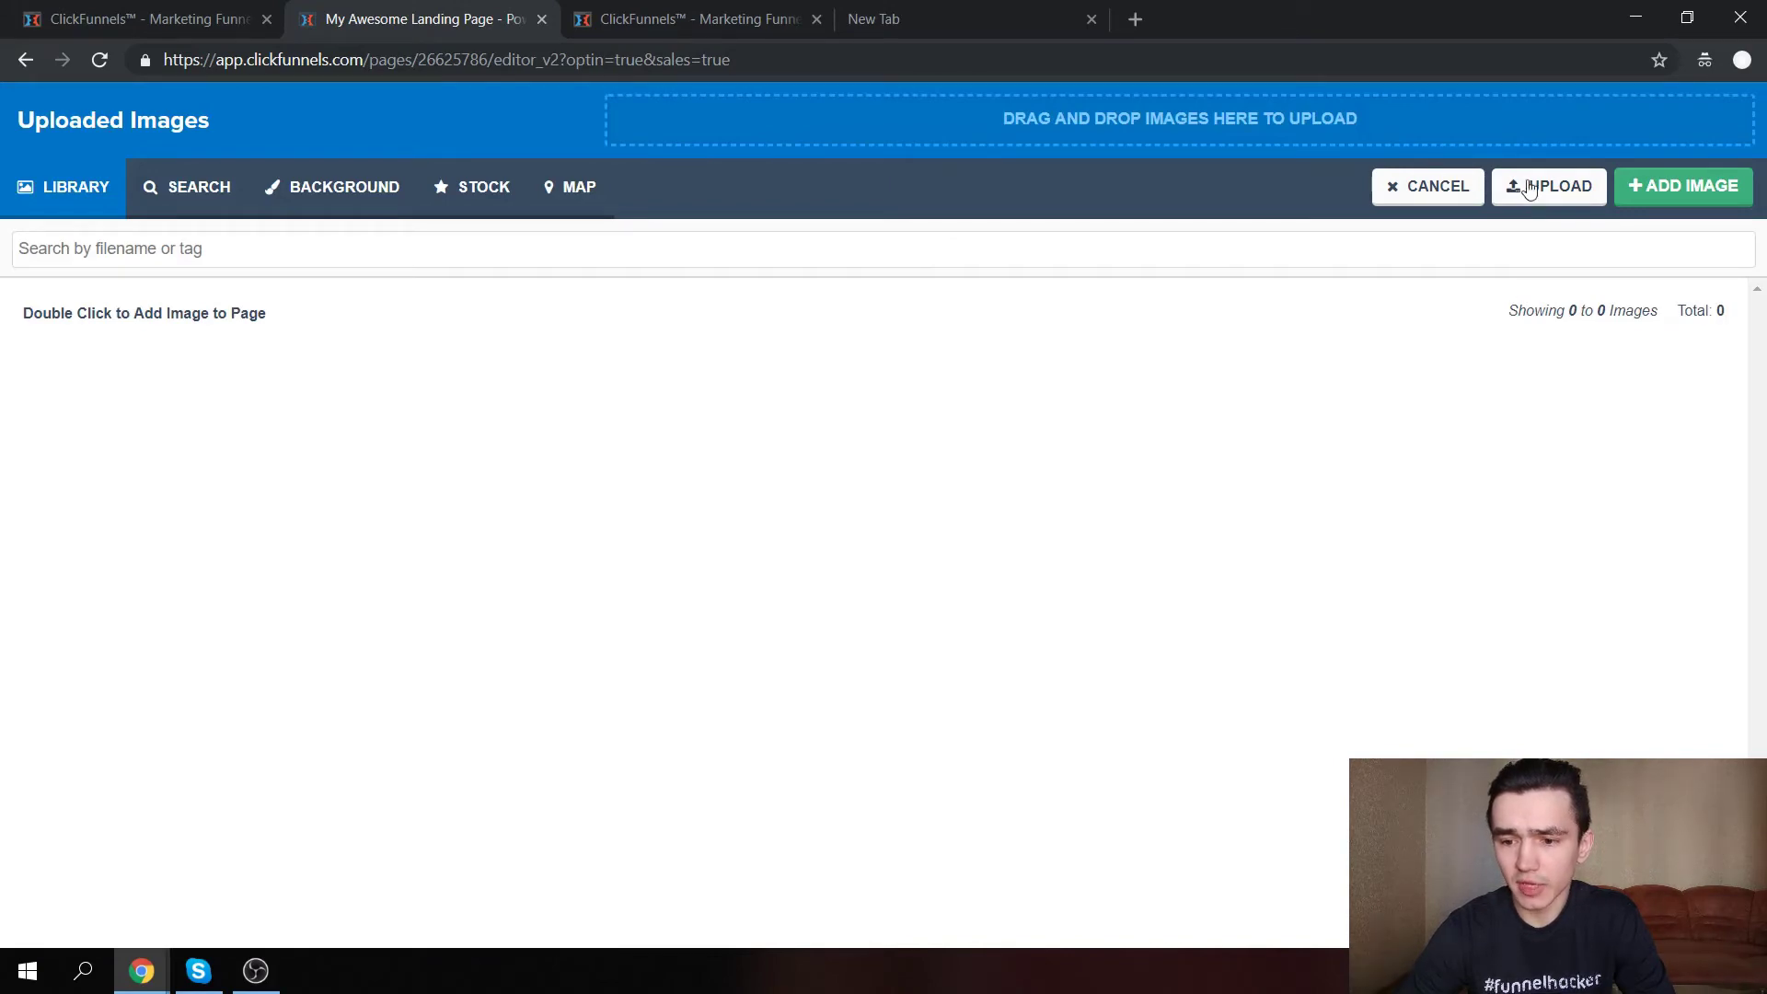
click(1464, 187)
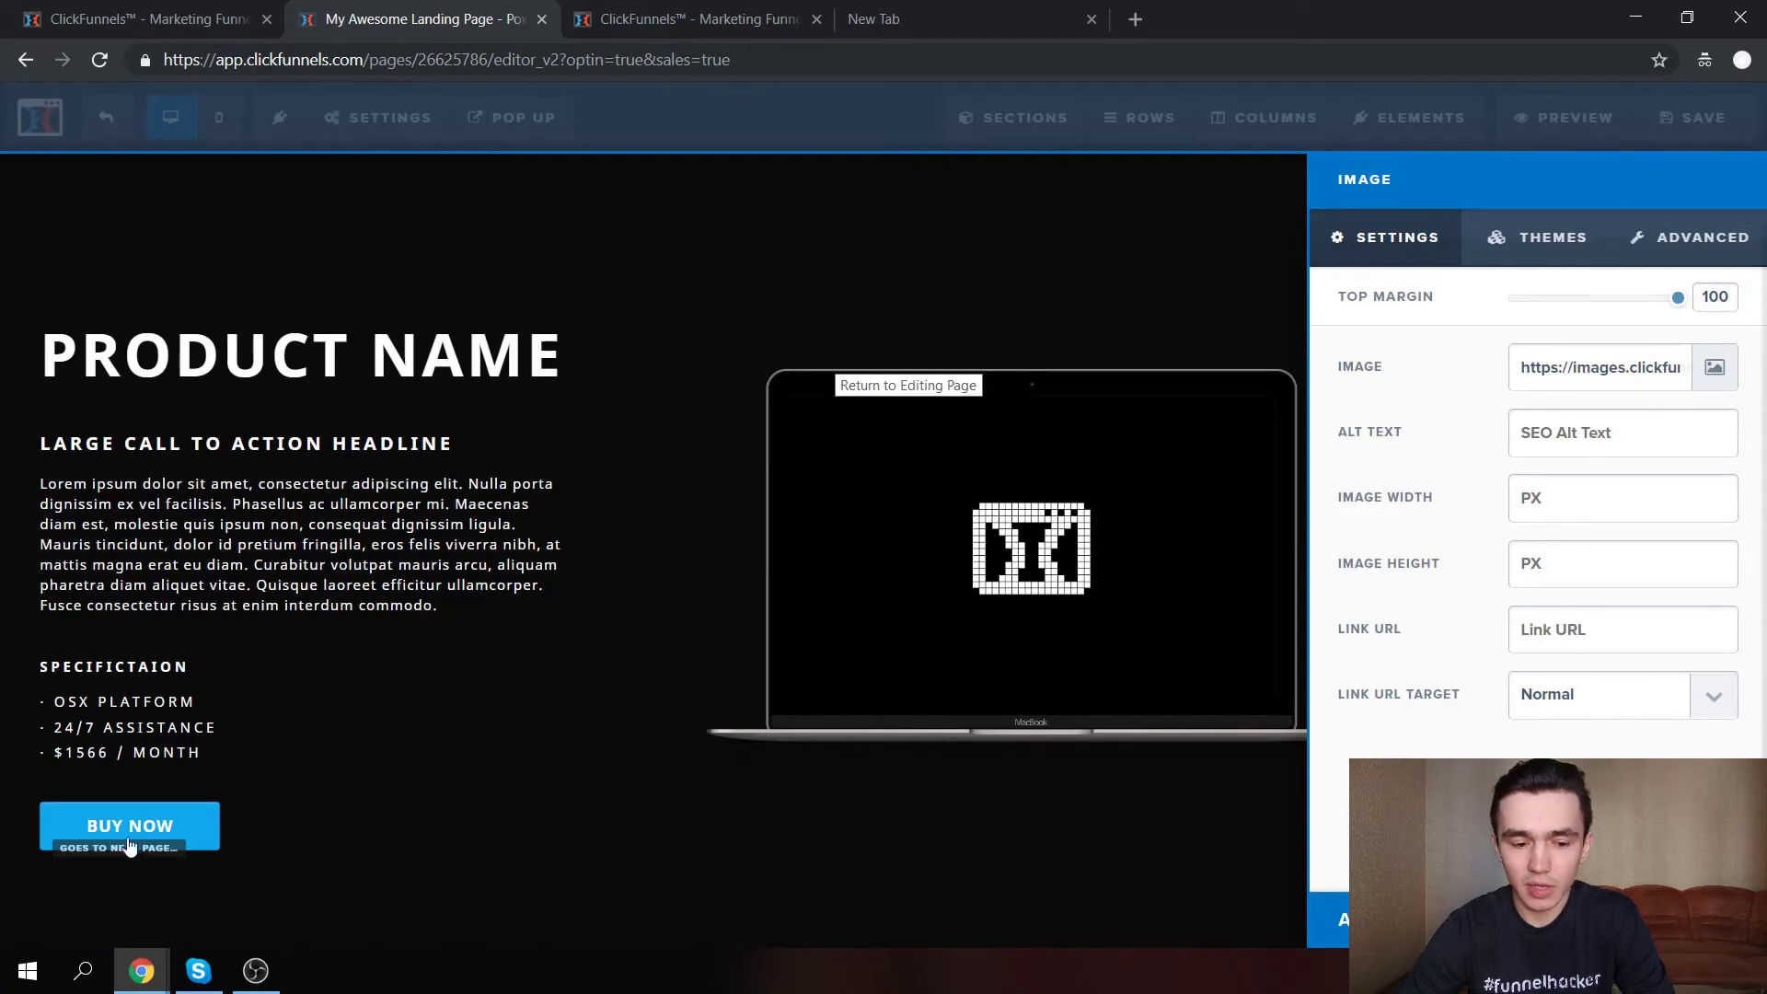
click(256, 779)
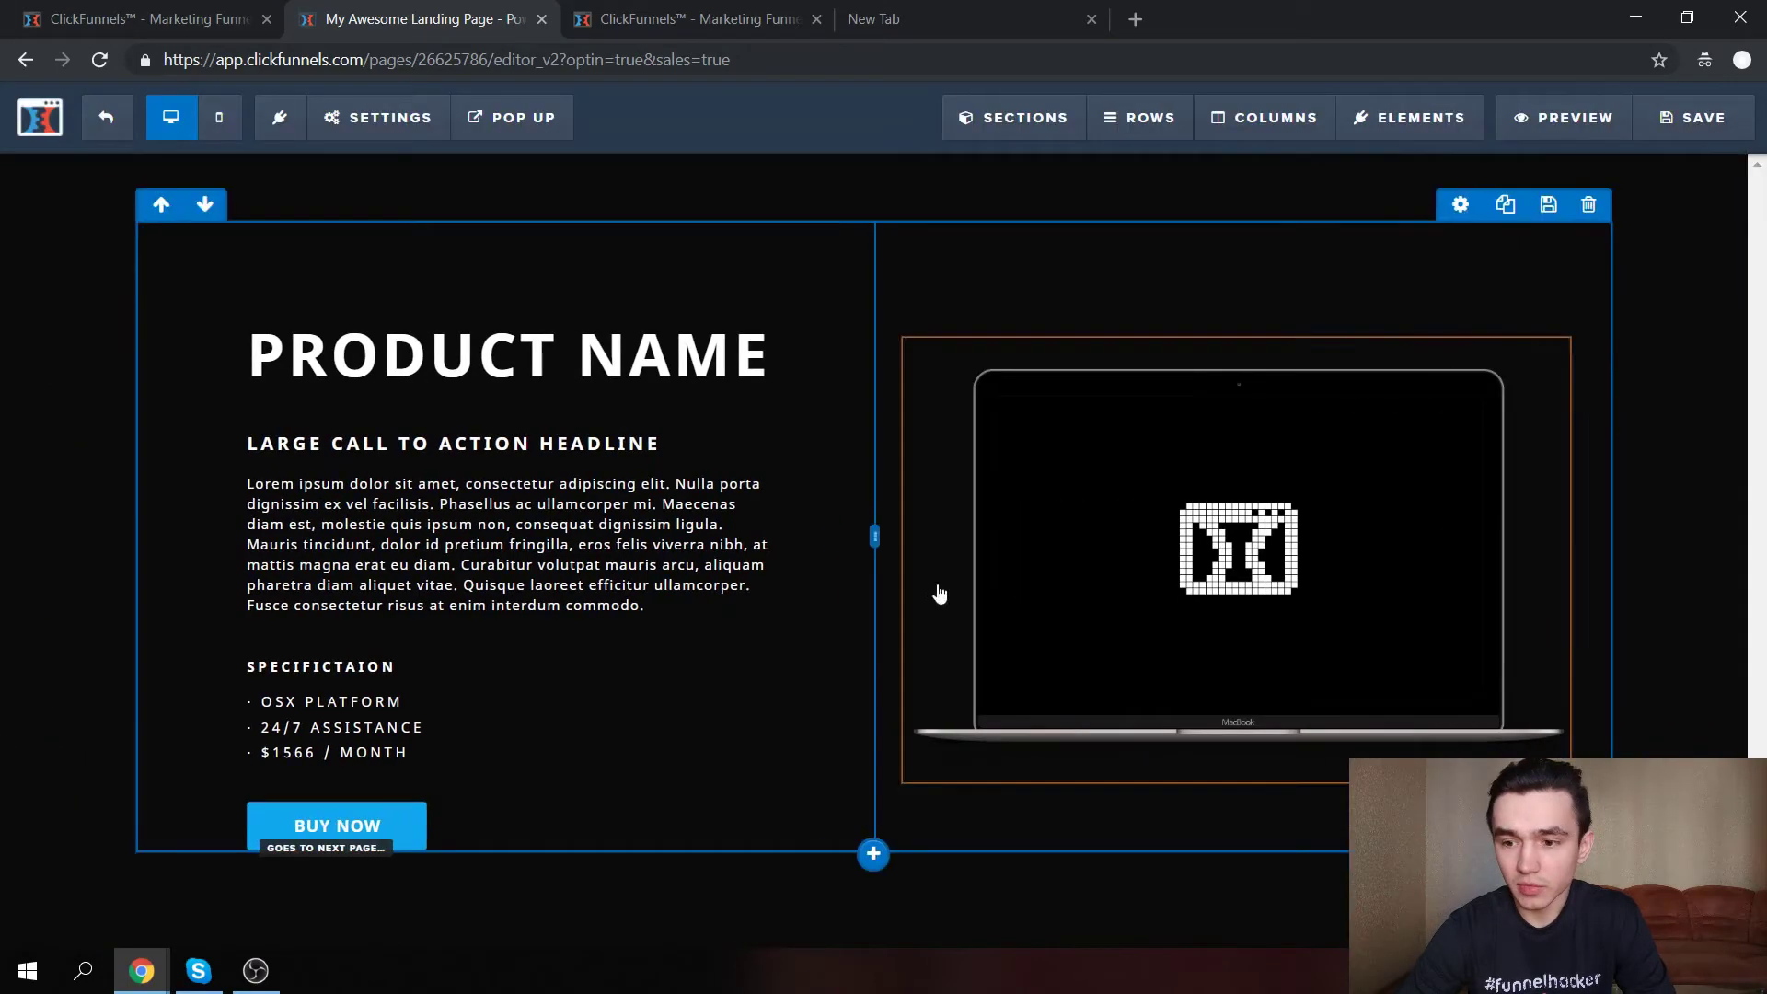
Save the sales page and set its SEO title to "This Product is Awesome".
click(1694, 118)
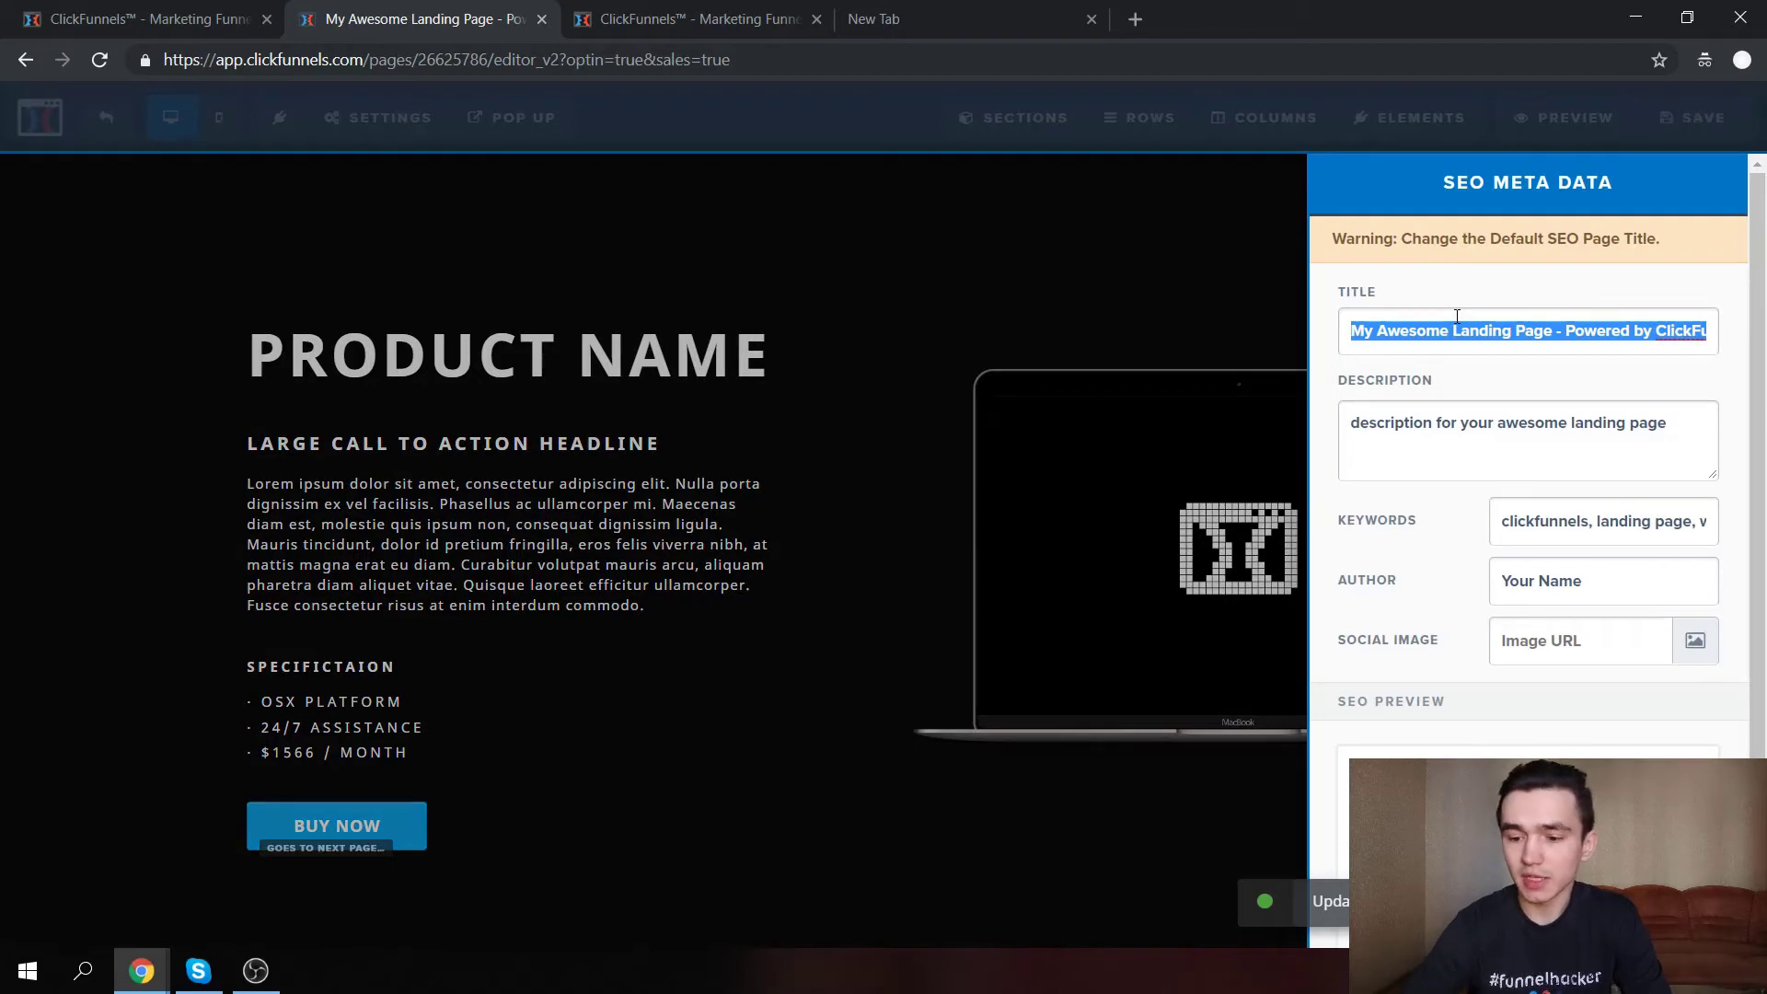
scroll(1451, 673, down, 2)
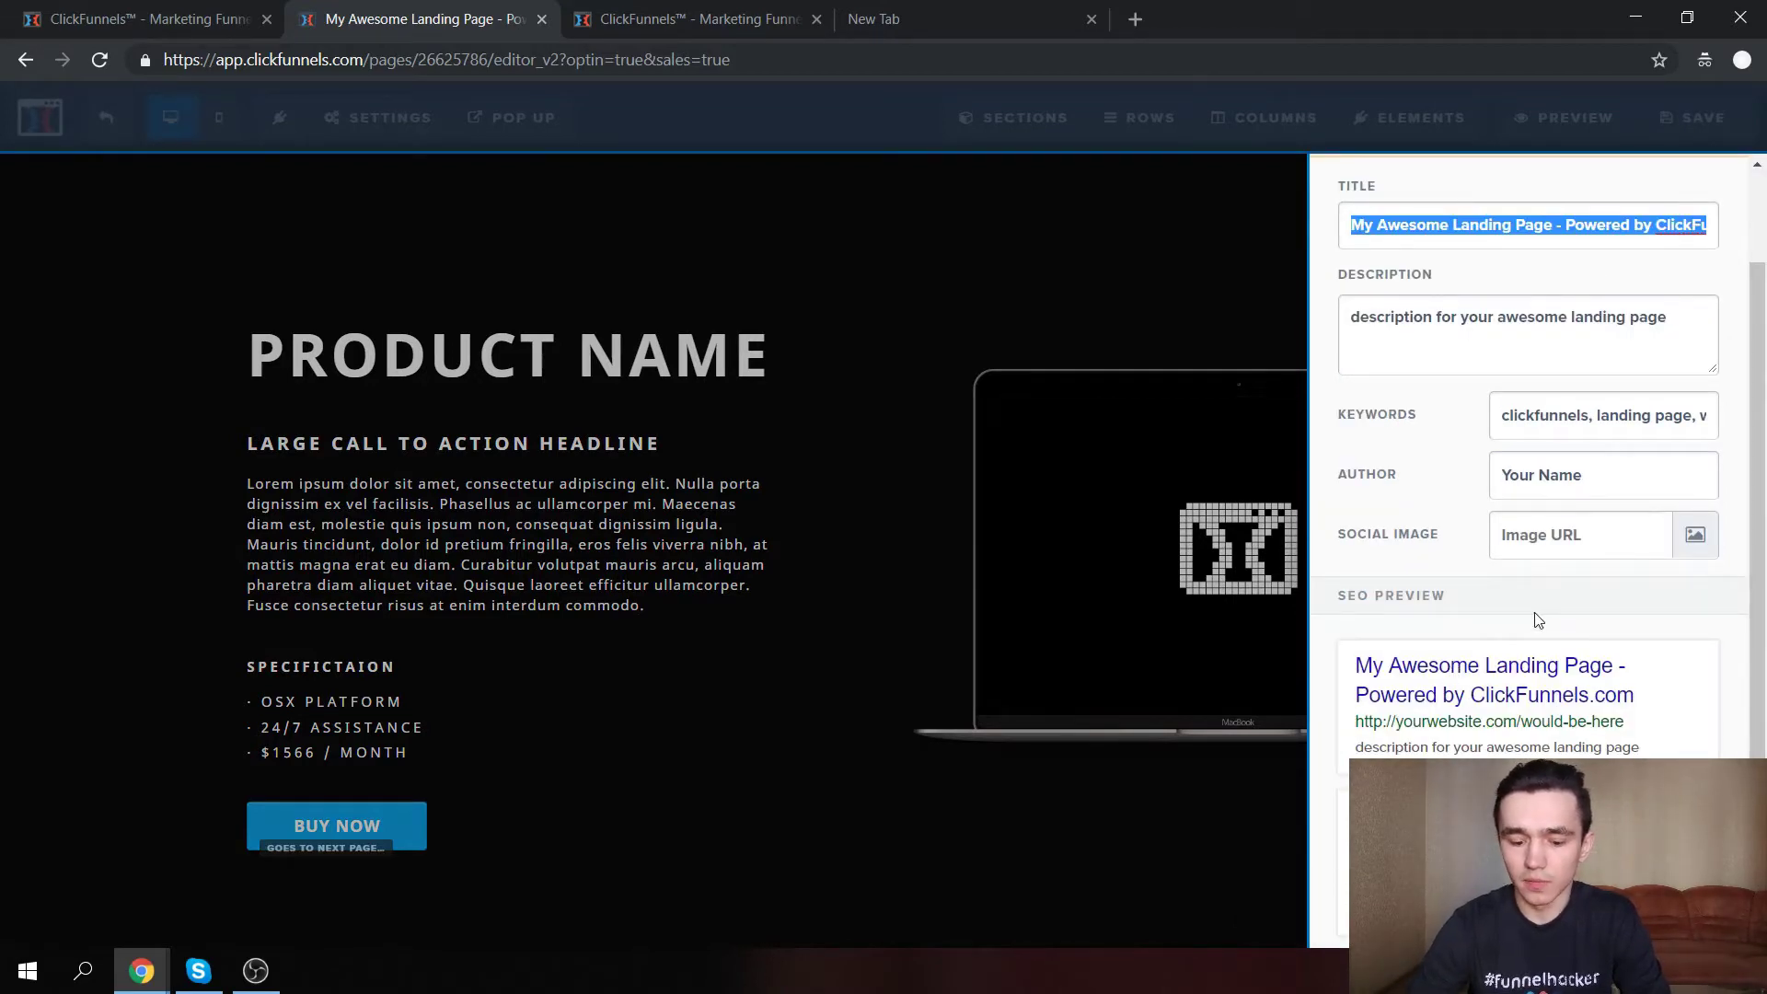
text(This Product is Awesome)
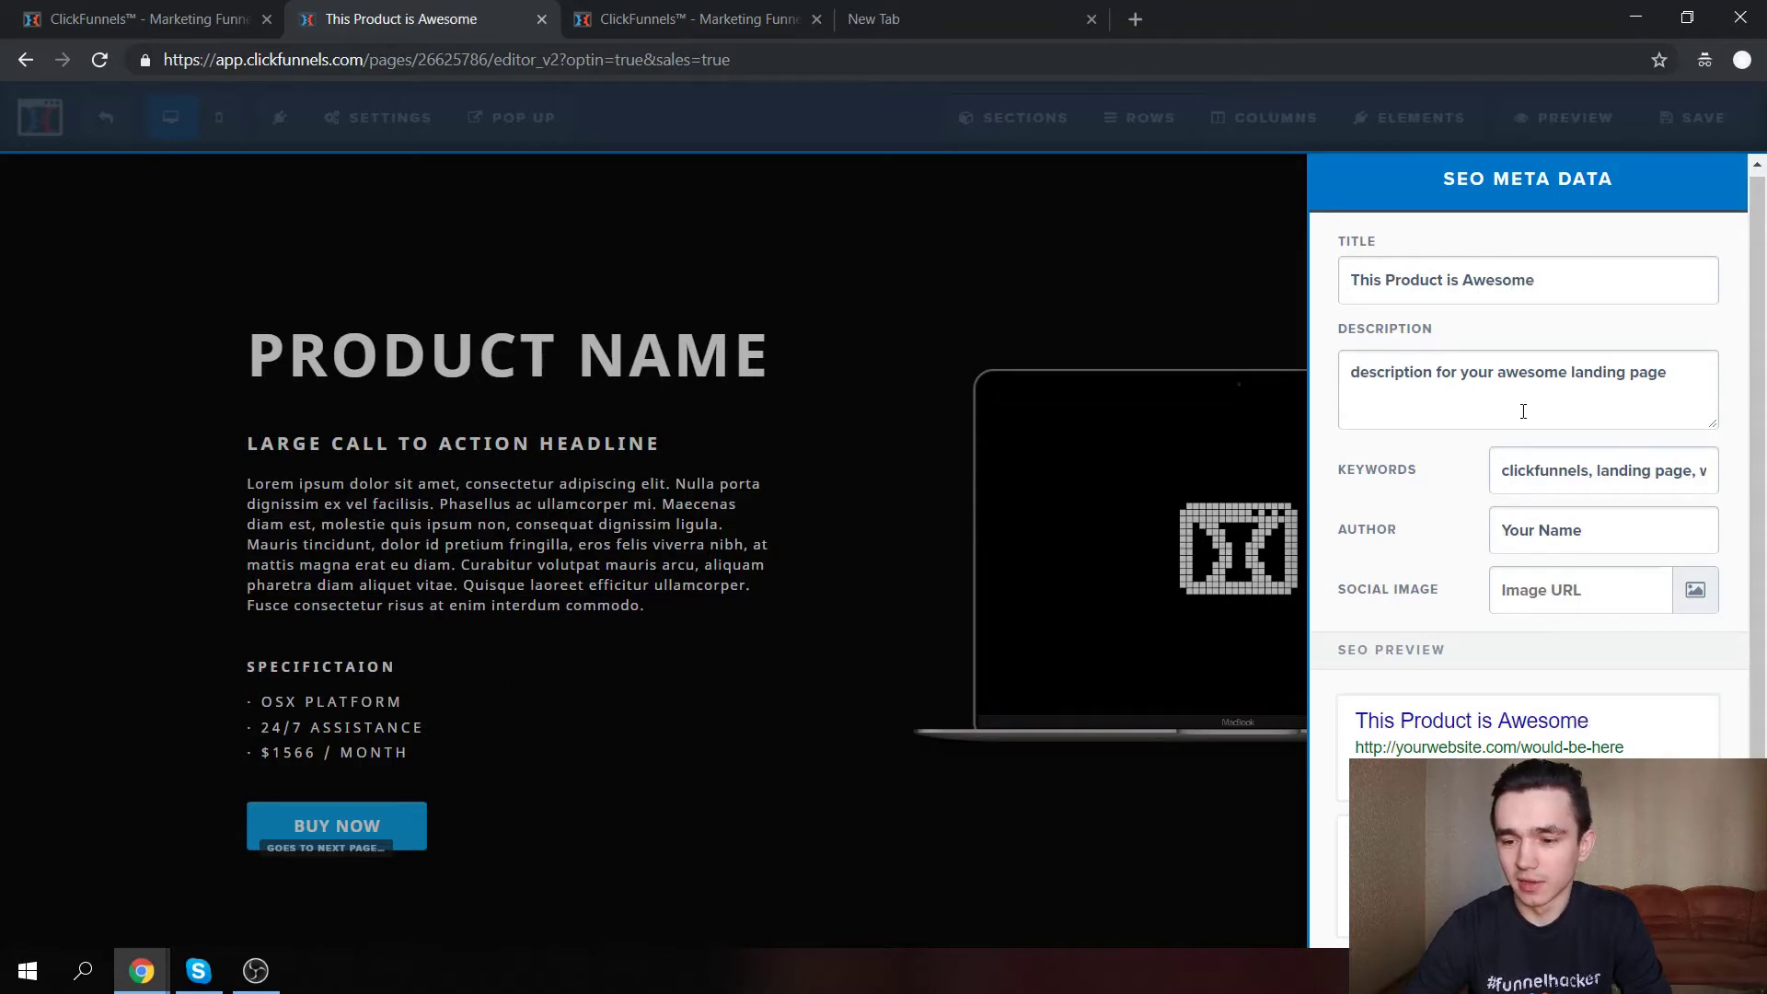
Replace the default SEO description of the sales page with "Youtube g".
triple_click(1526, 410)
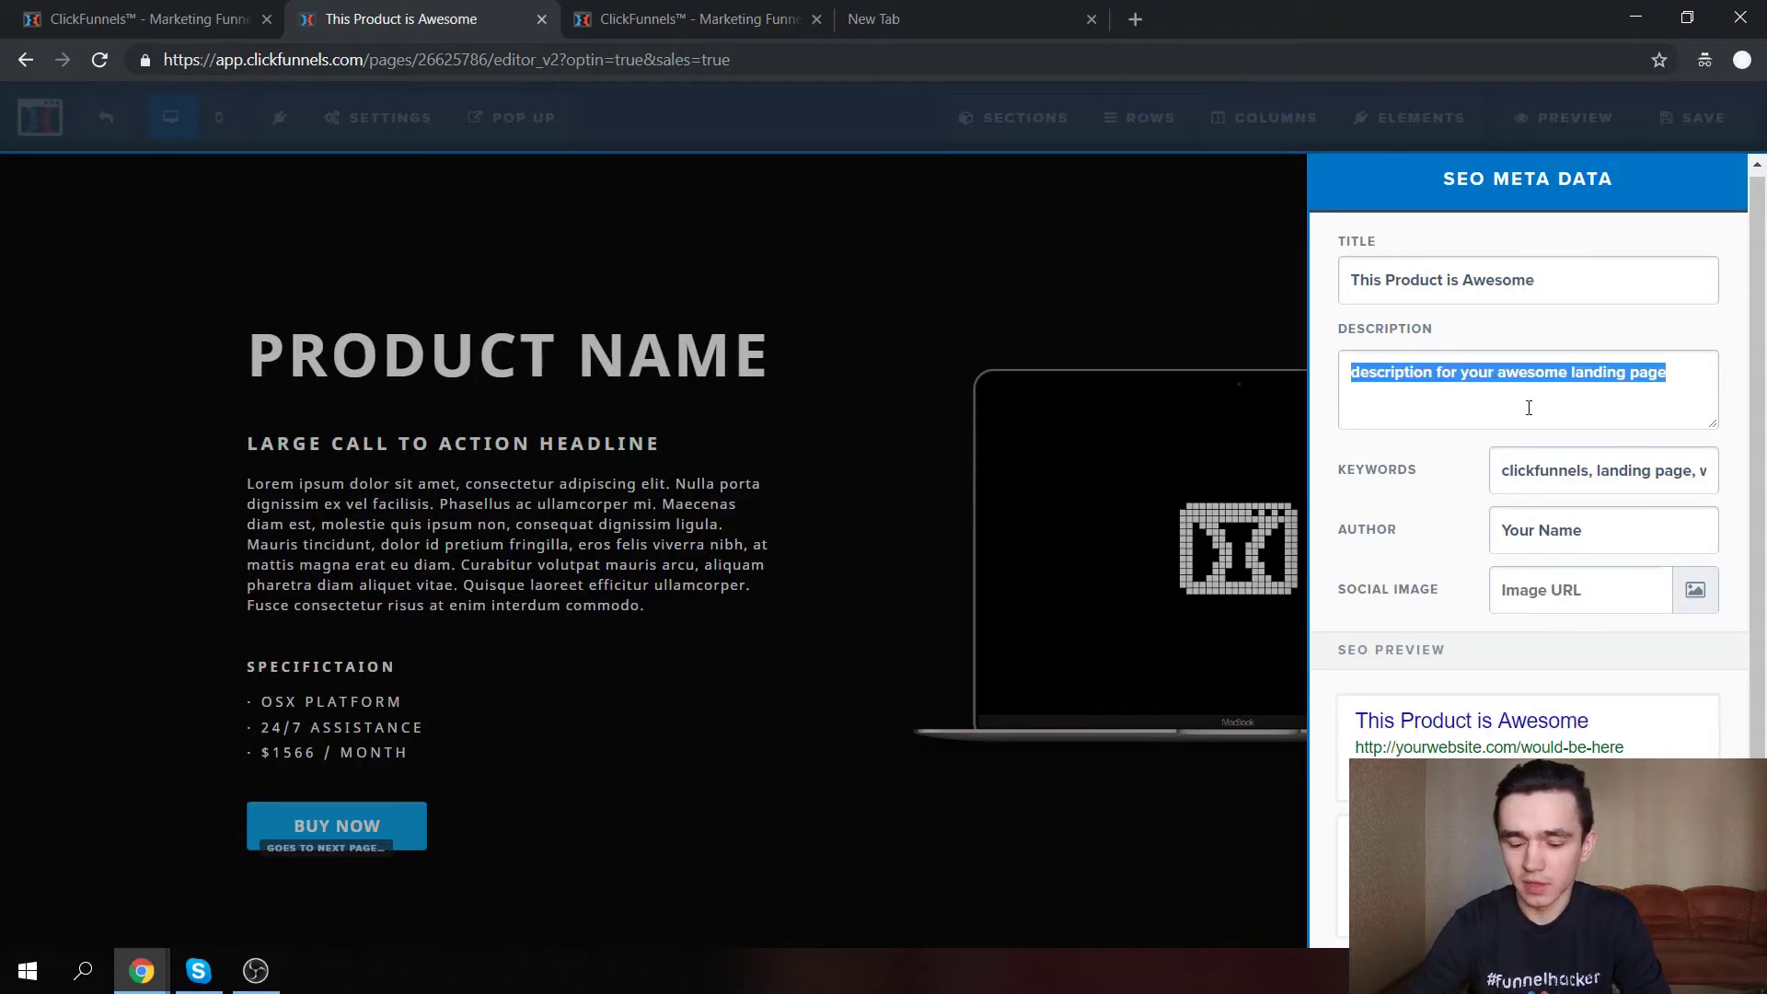
text(Yotube testin)
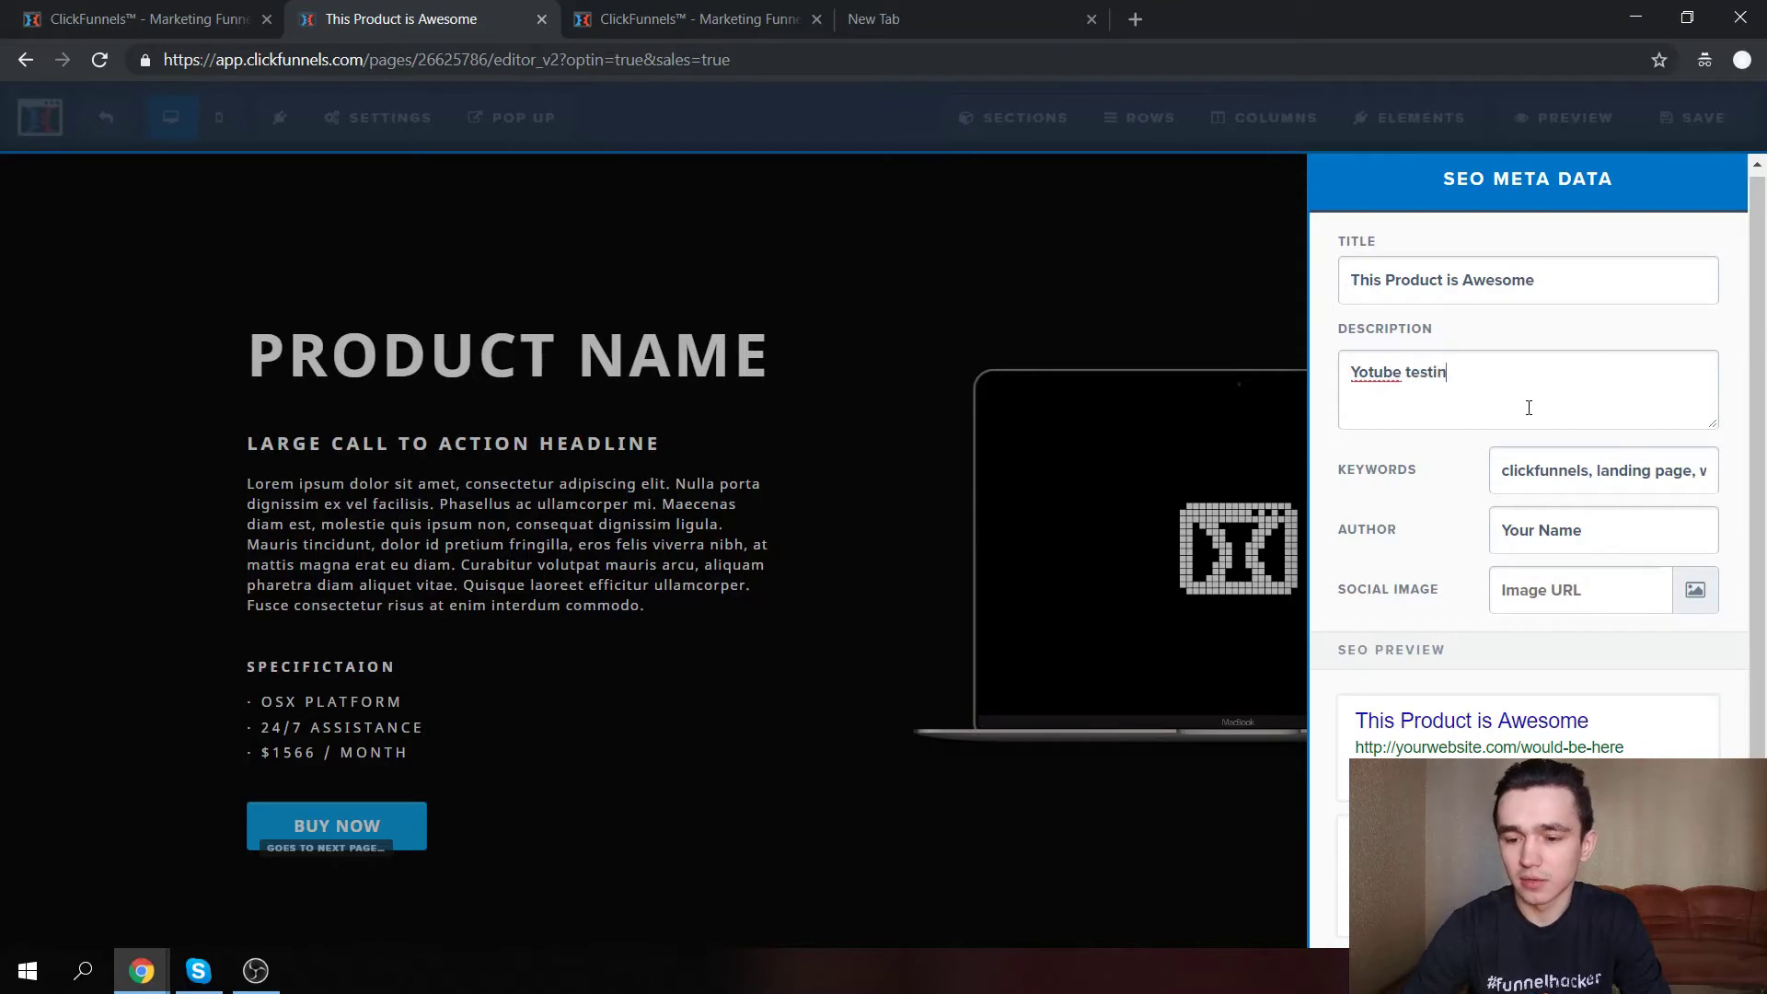
click(1370, 373)
text(u)
key(ctrl+BackSpace)
text(g)
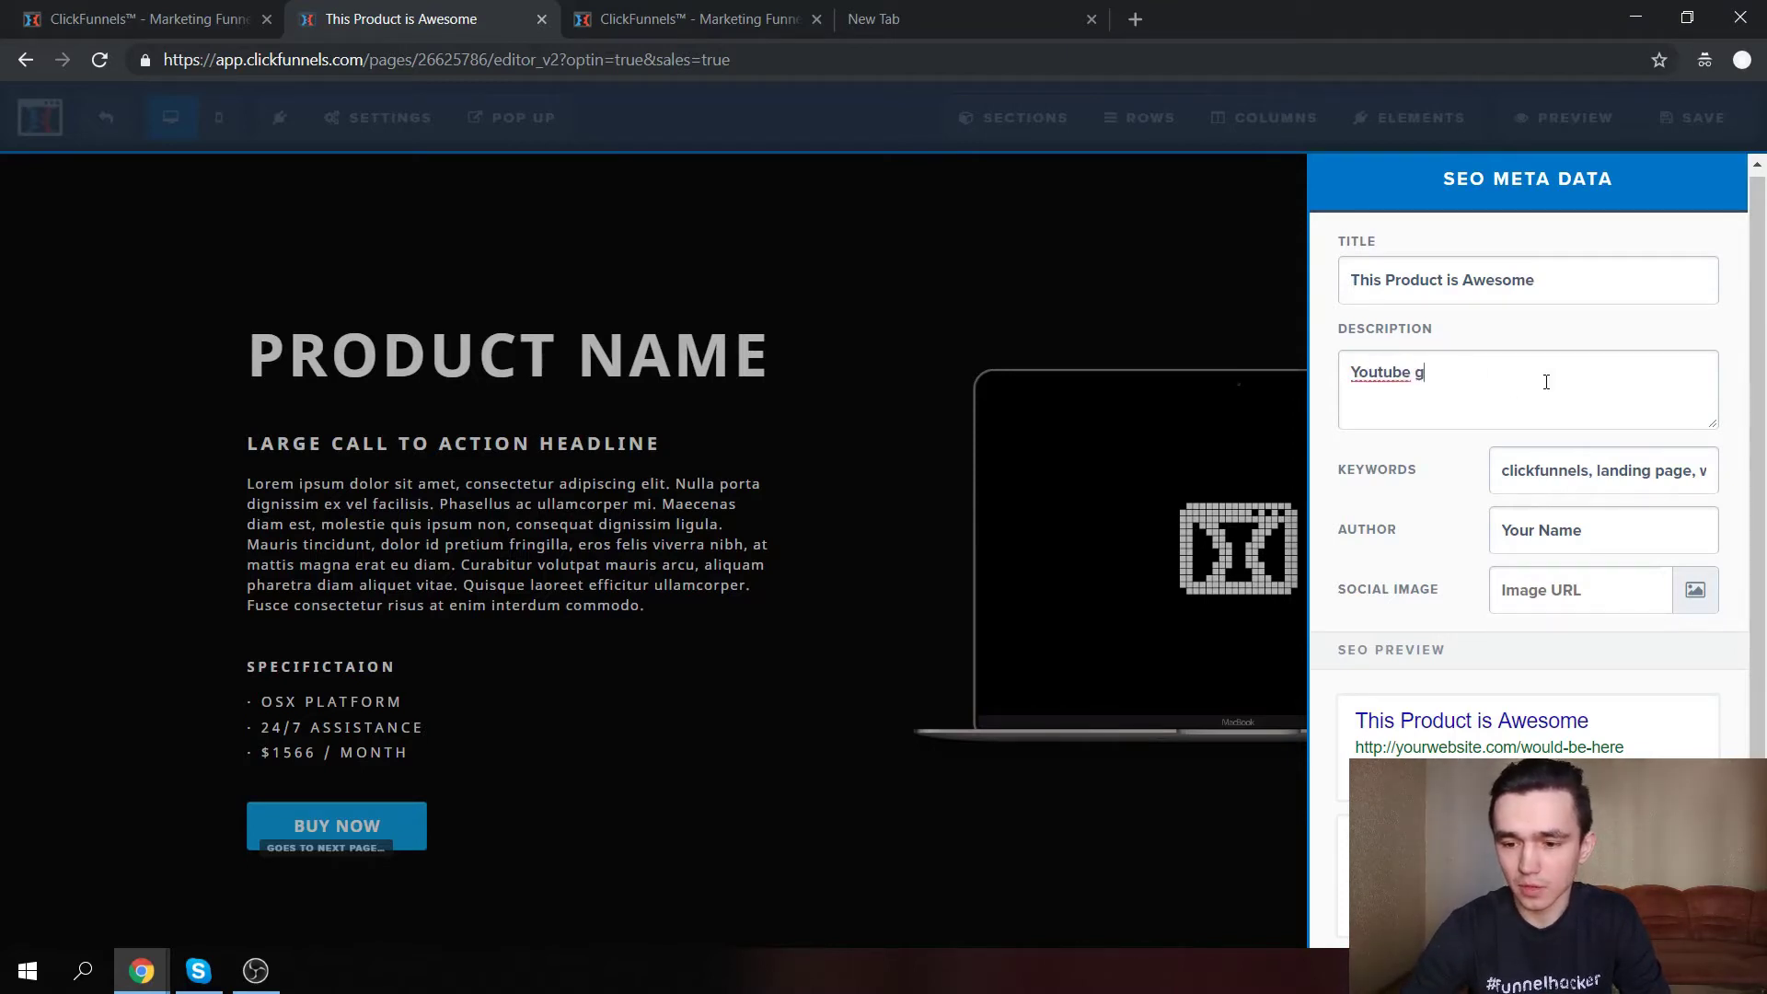
Close the SEO meta data, save the sales page and exit to the funnel's steps.
click(908, 237)
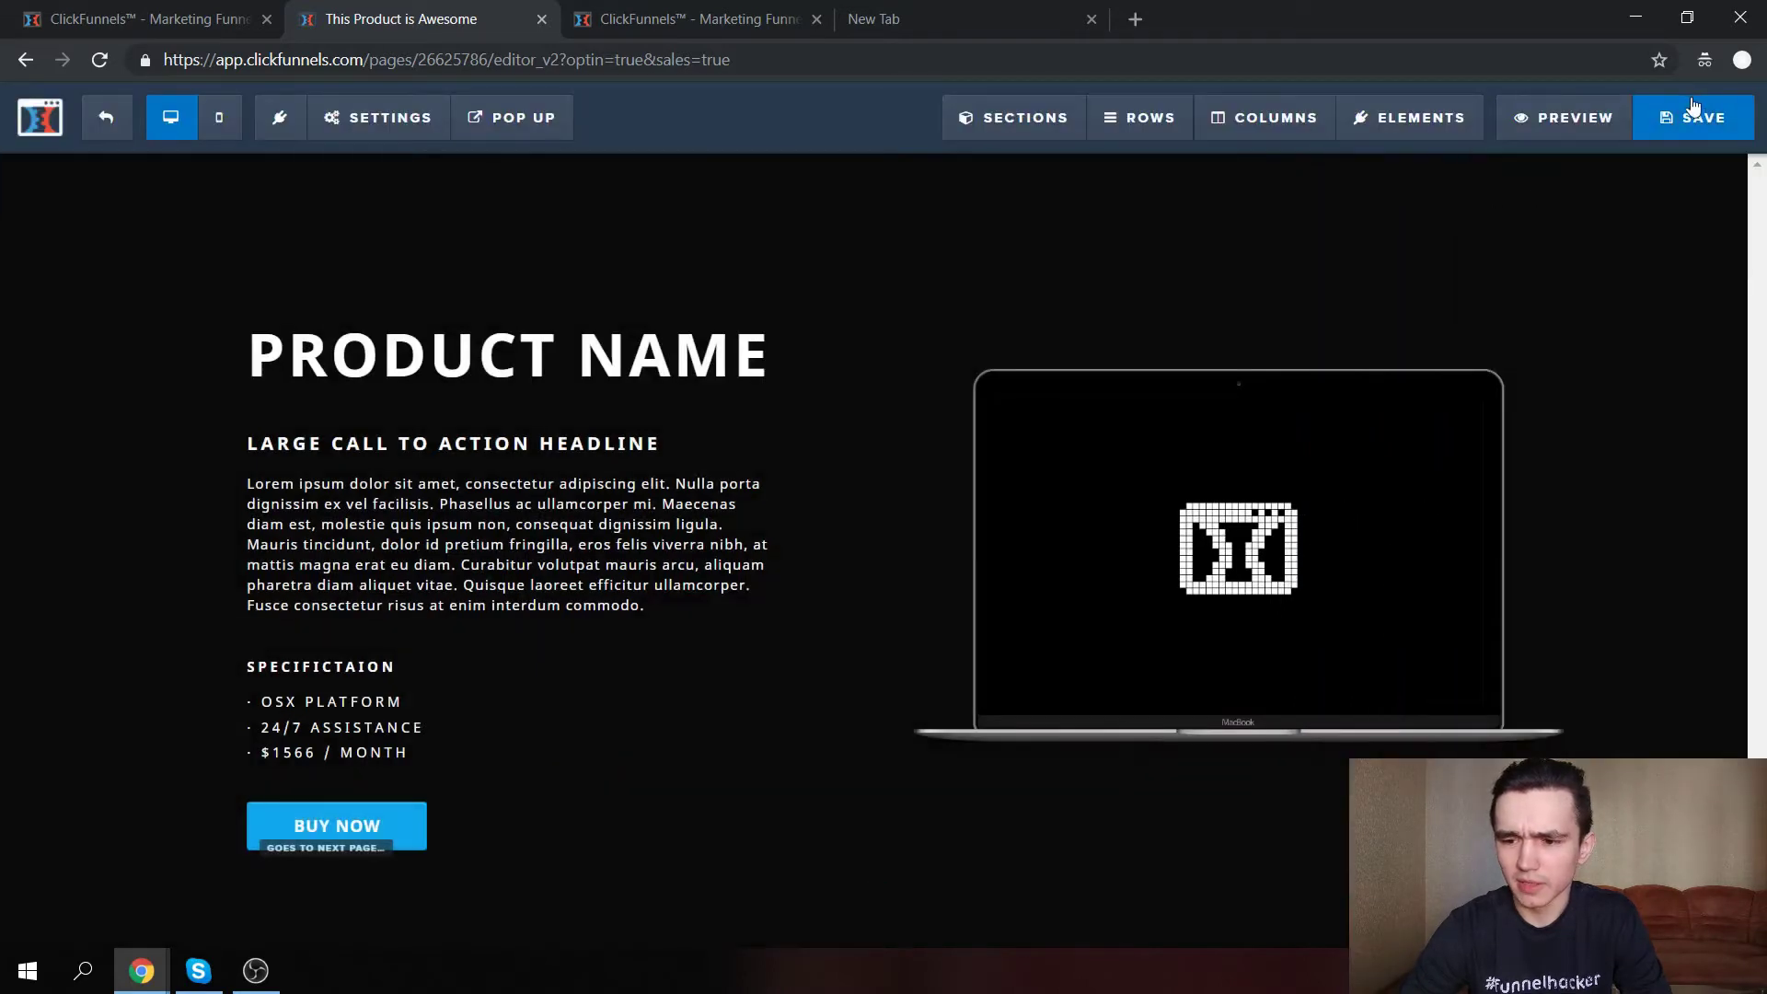
click(1688, 143)
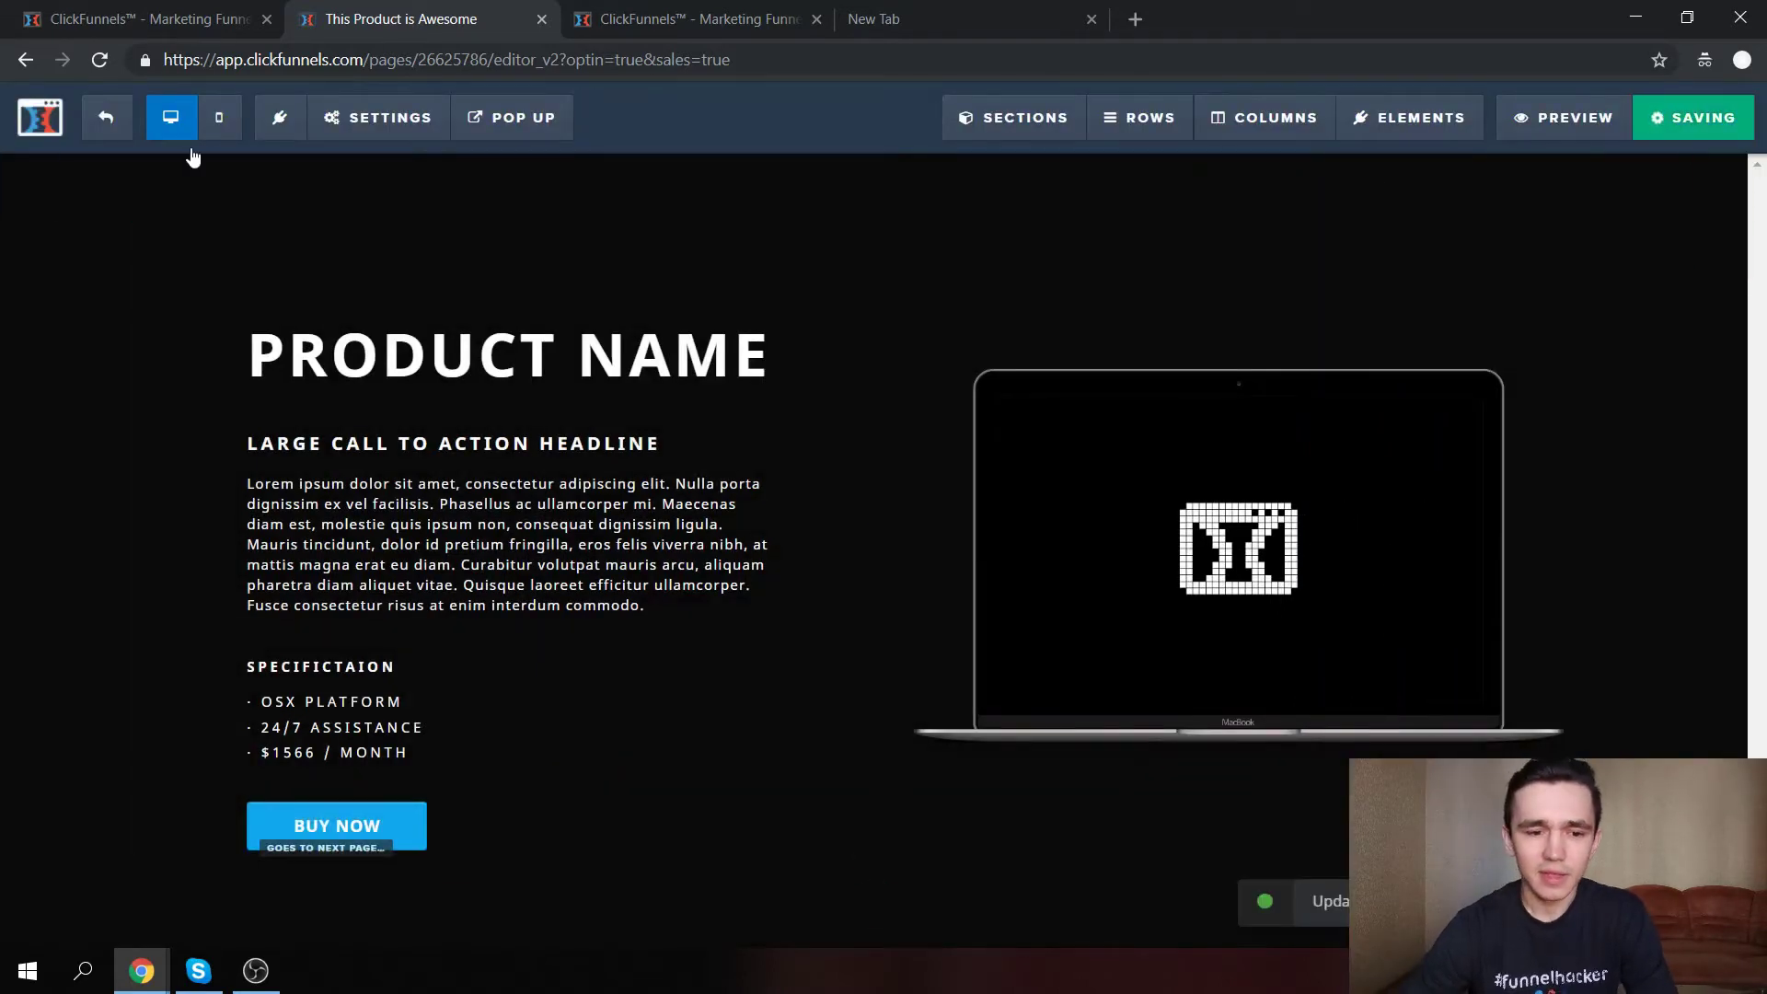
click(122, 122)
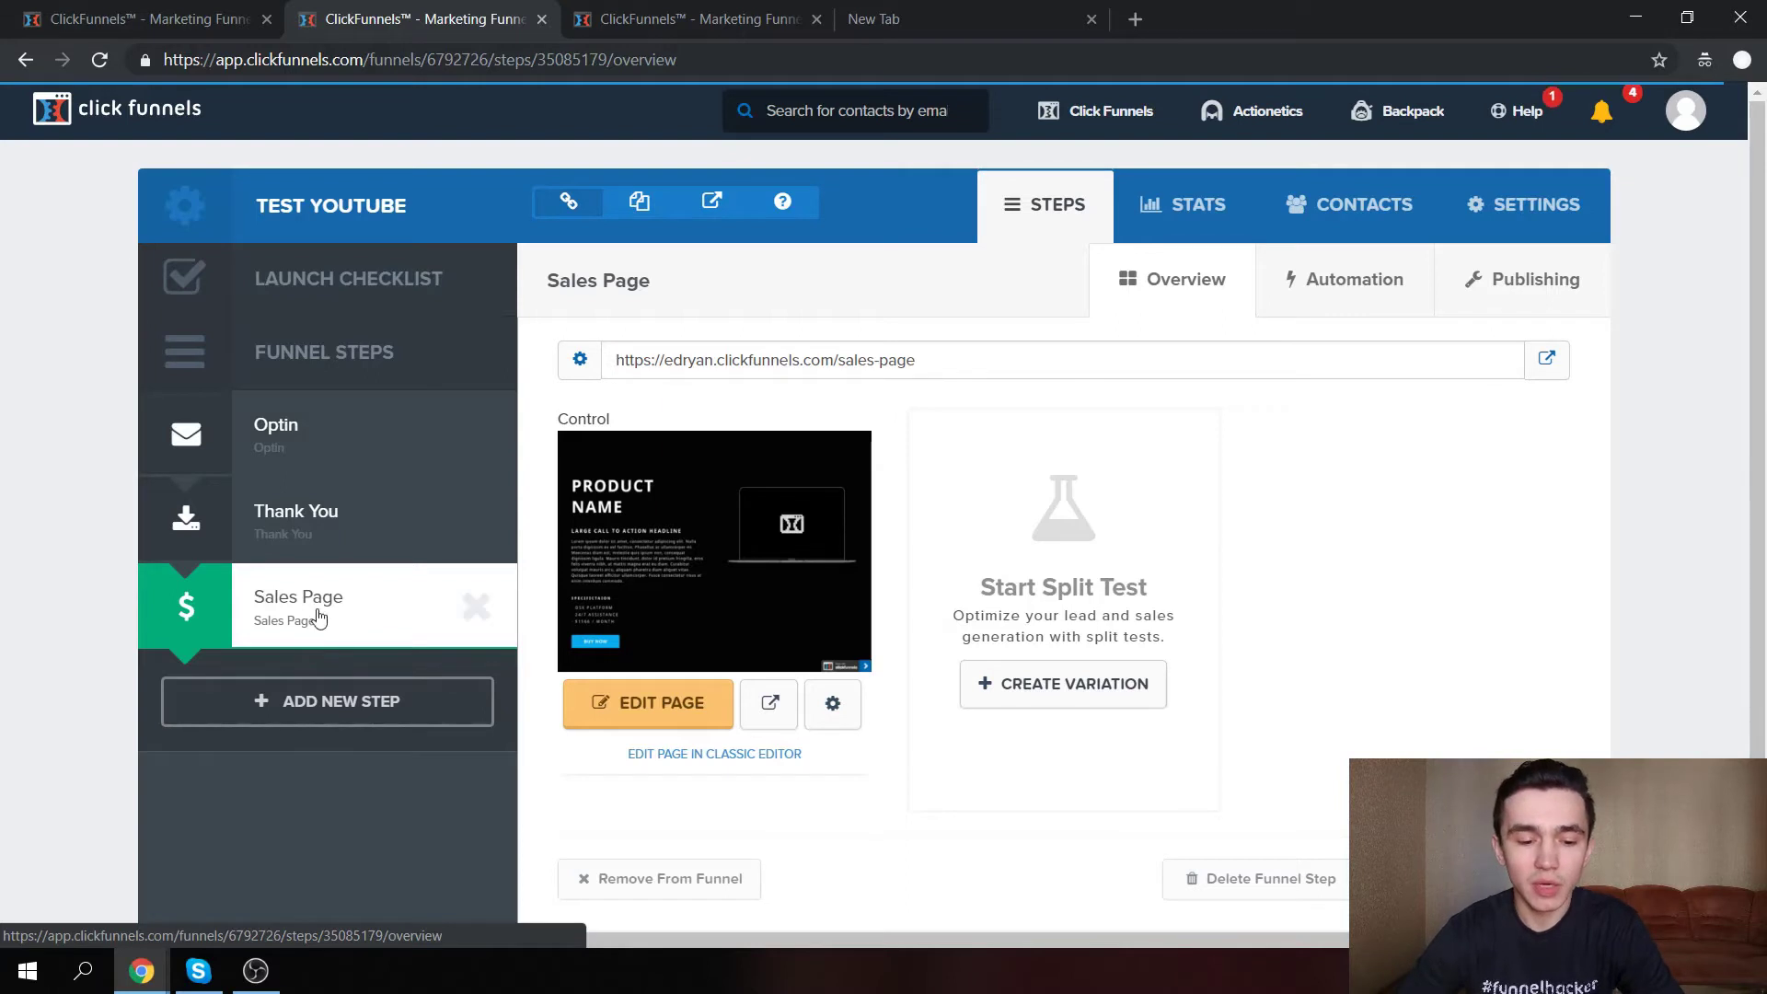
Move the Sales Page step between Optin and Thank You in the funnel order.
drag(288, 620, 309, 500)
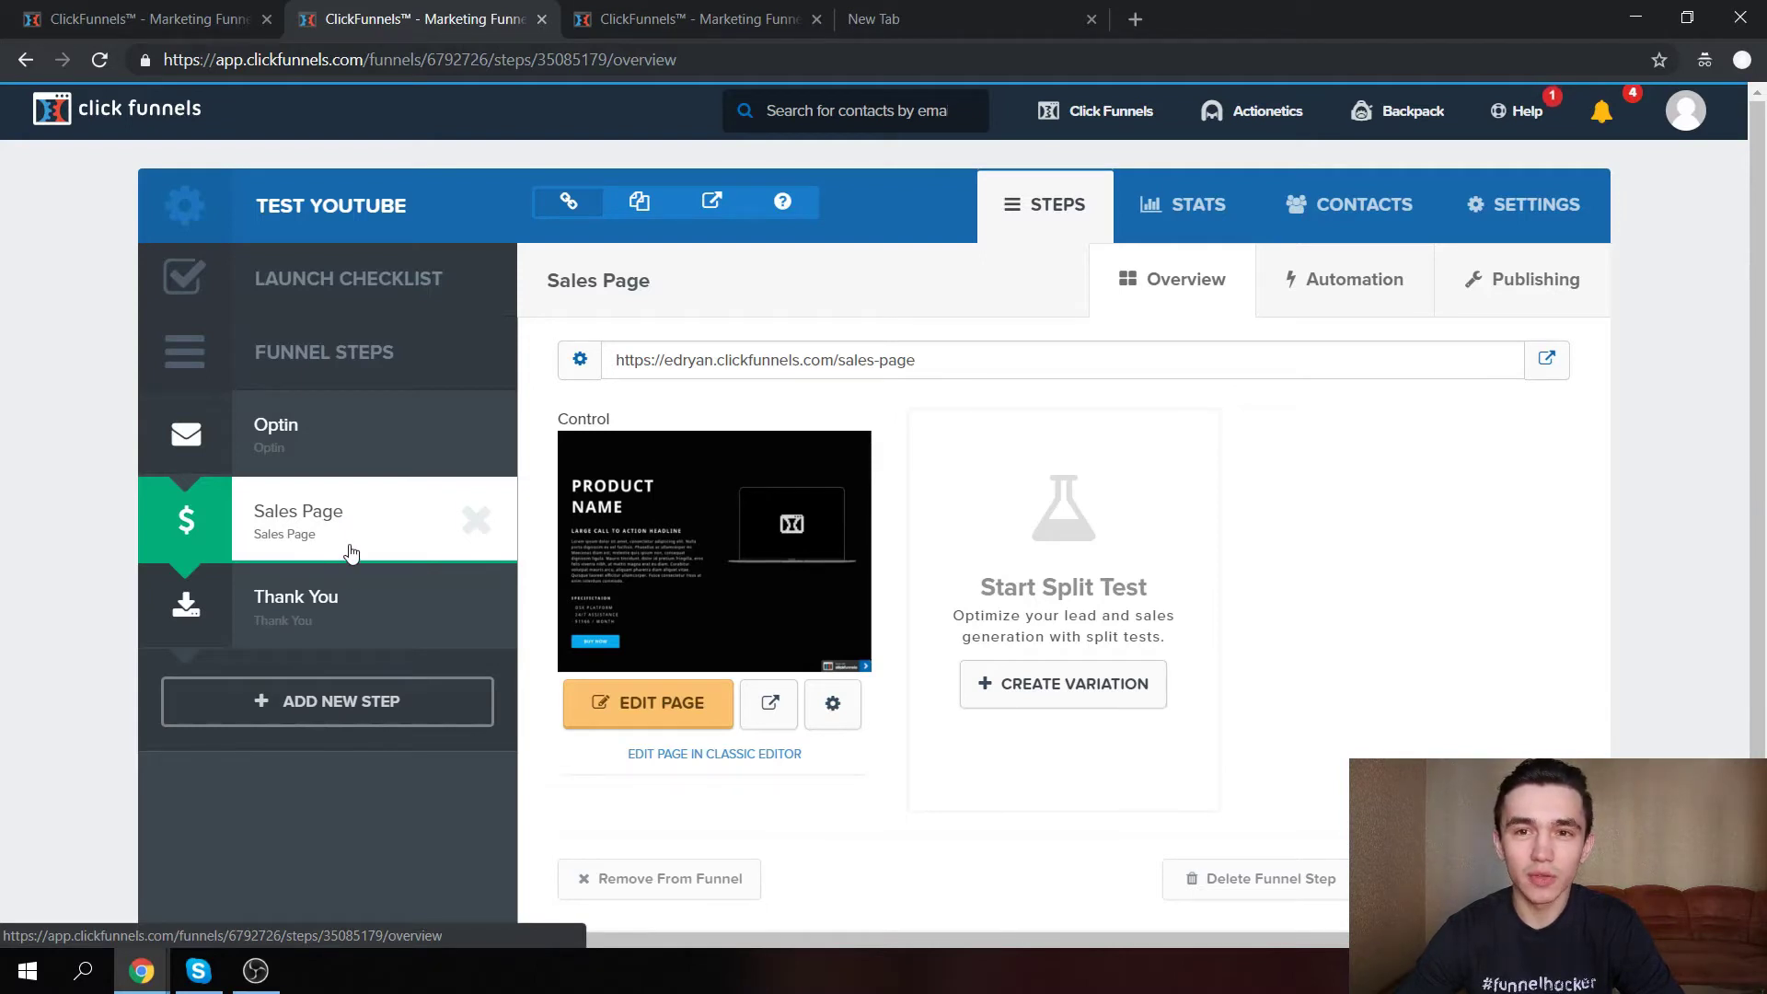
Create a new funnel step named Order Checkout with the path /checkoutpage.
click(398, 715)
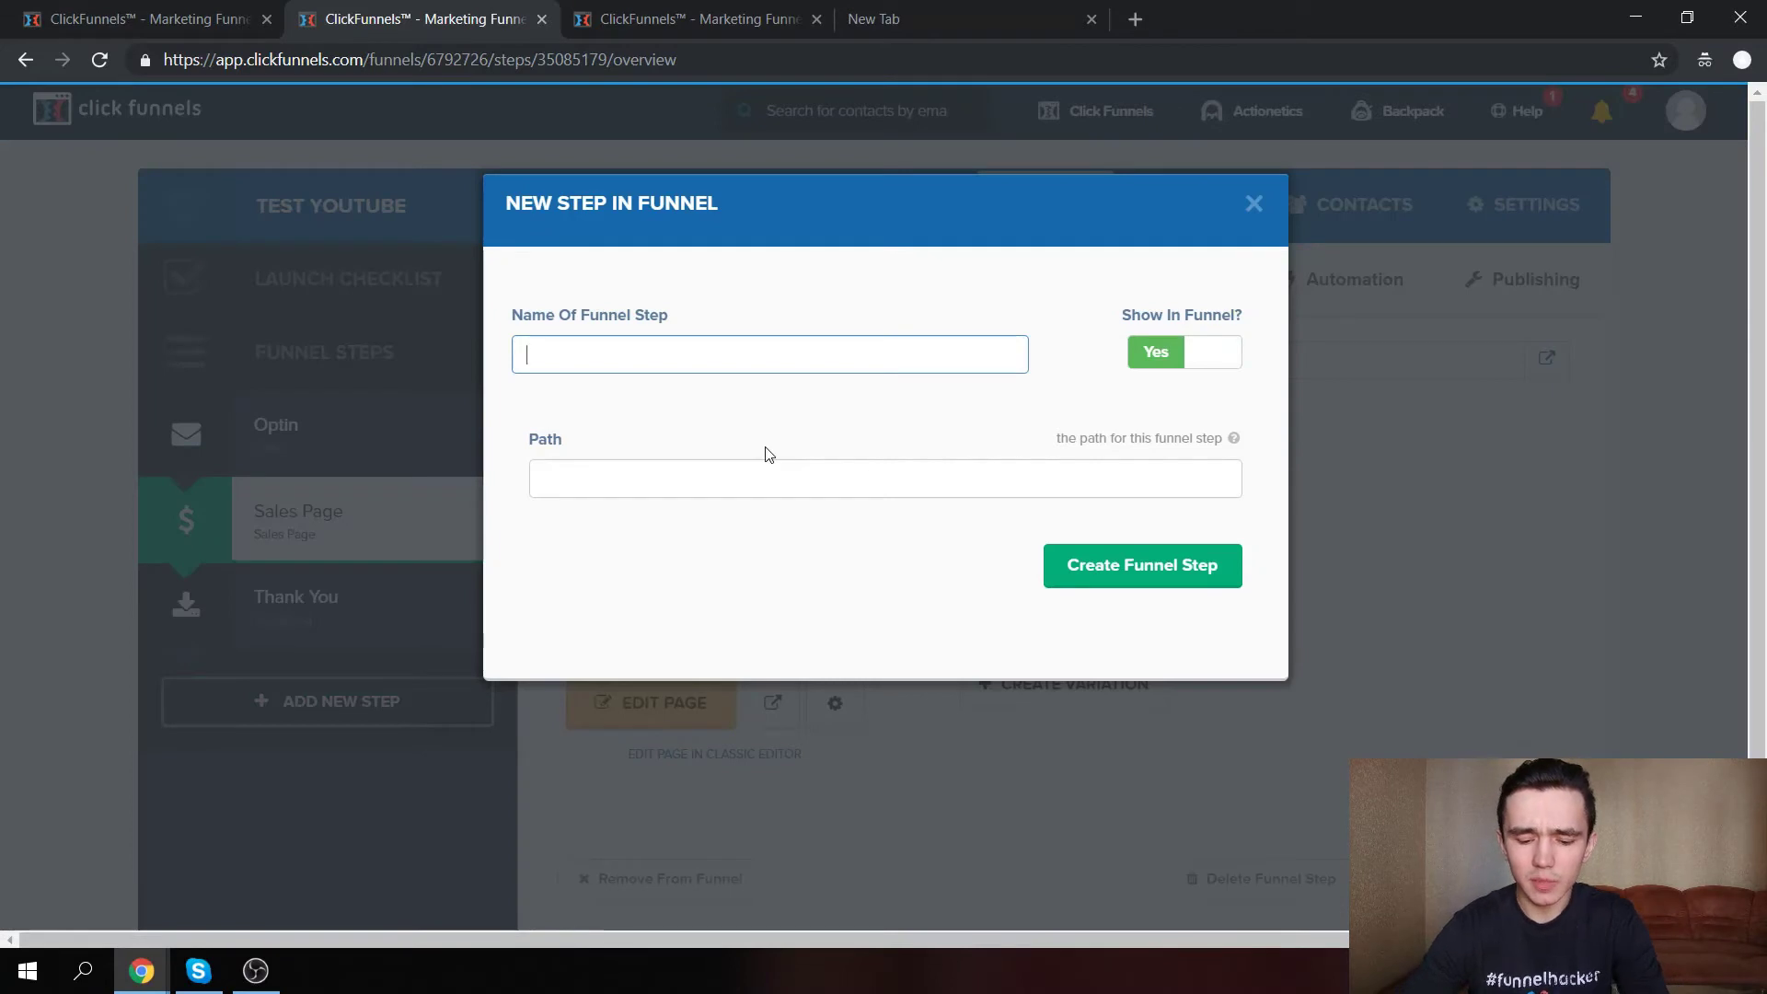
text(Order Ch)
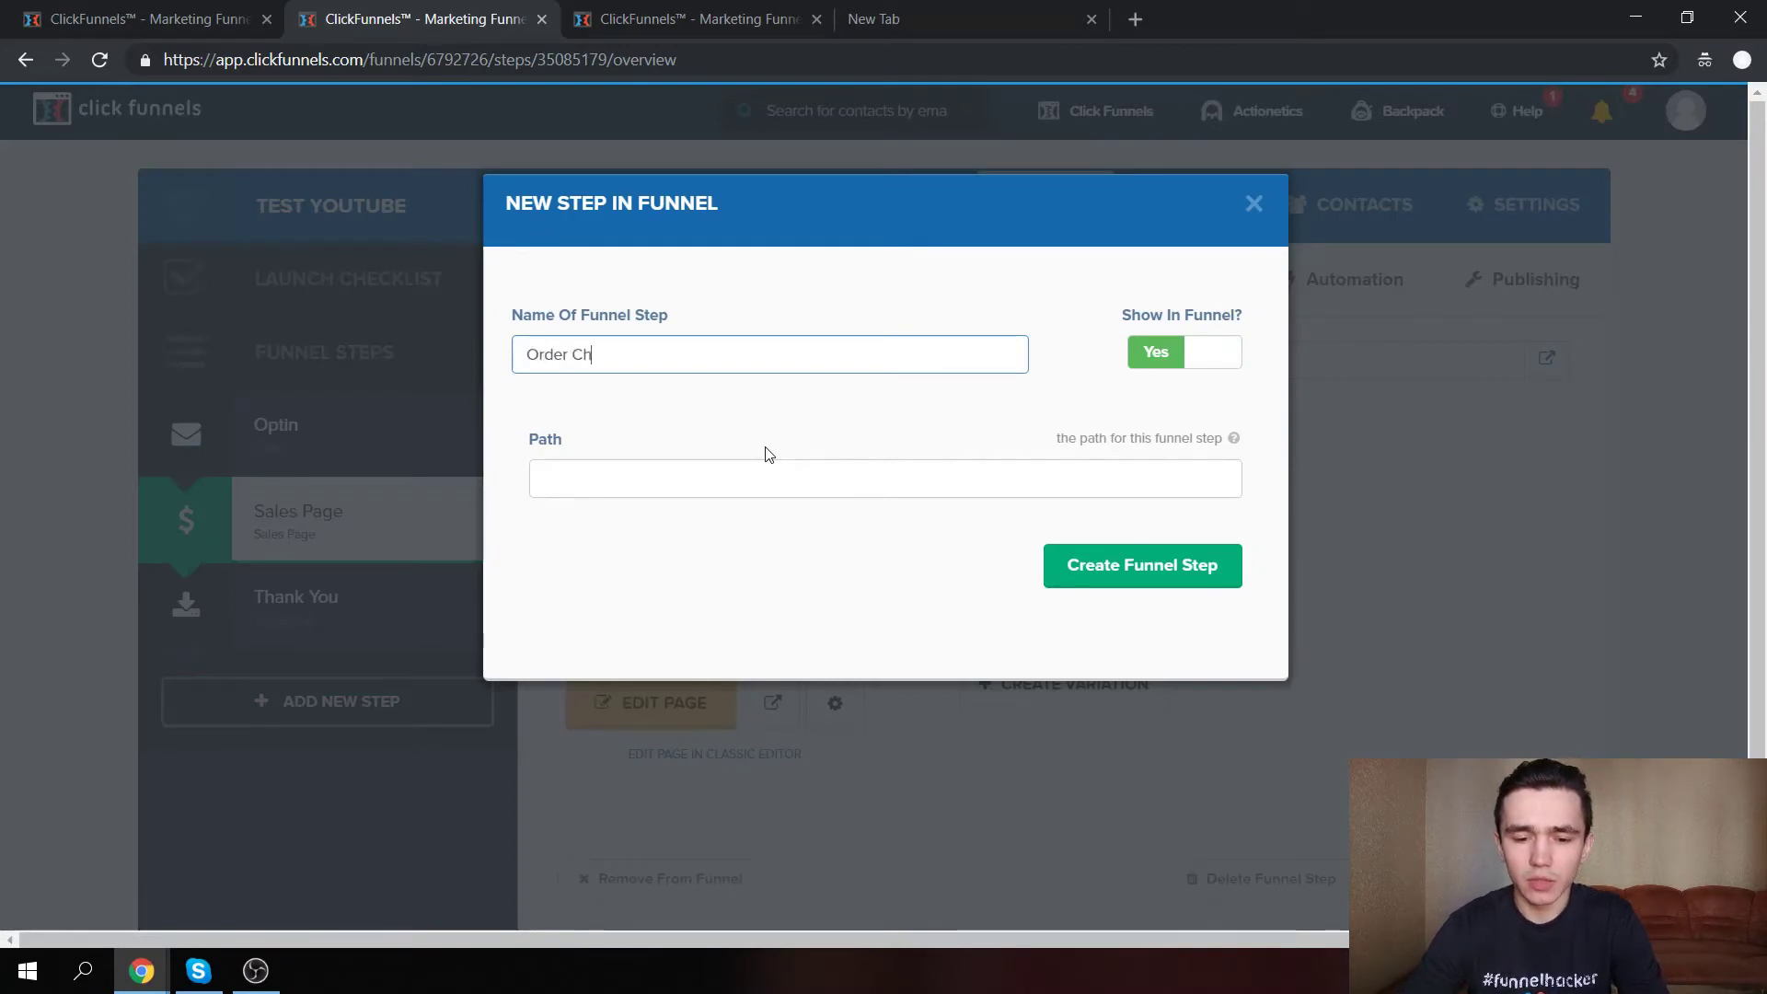
text(eckout)
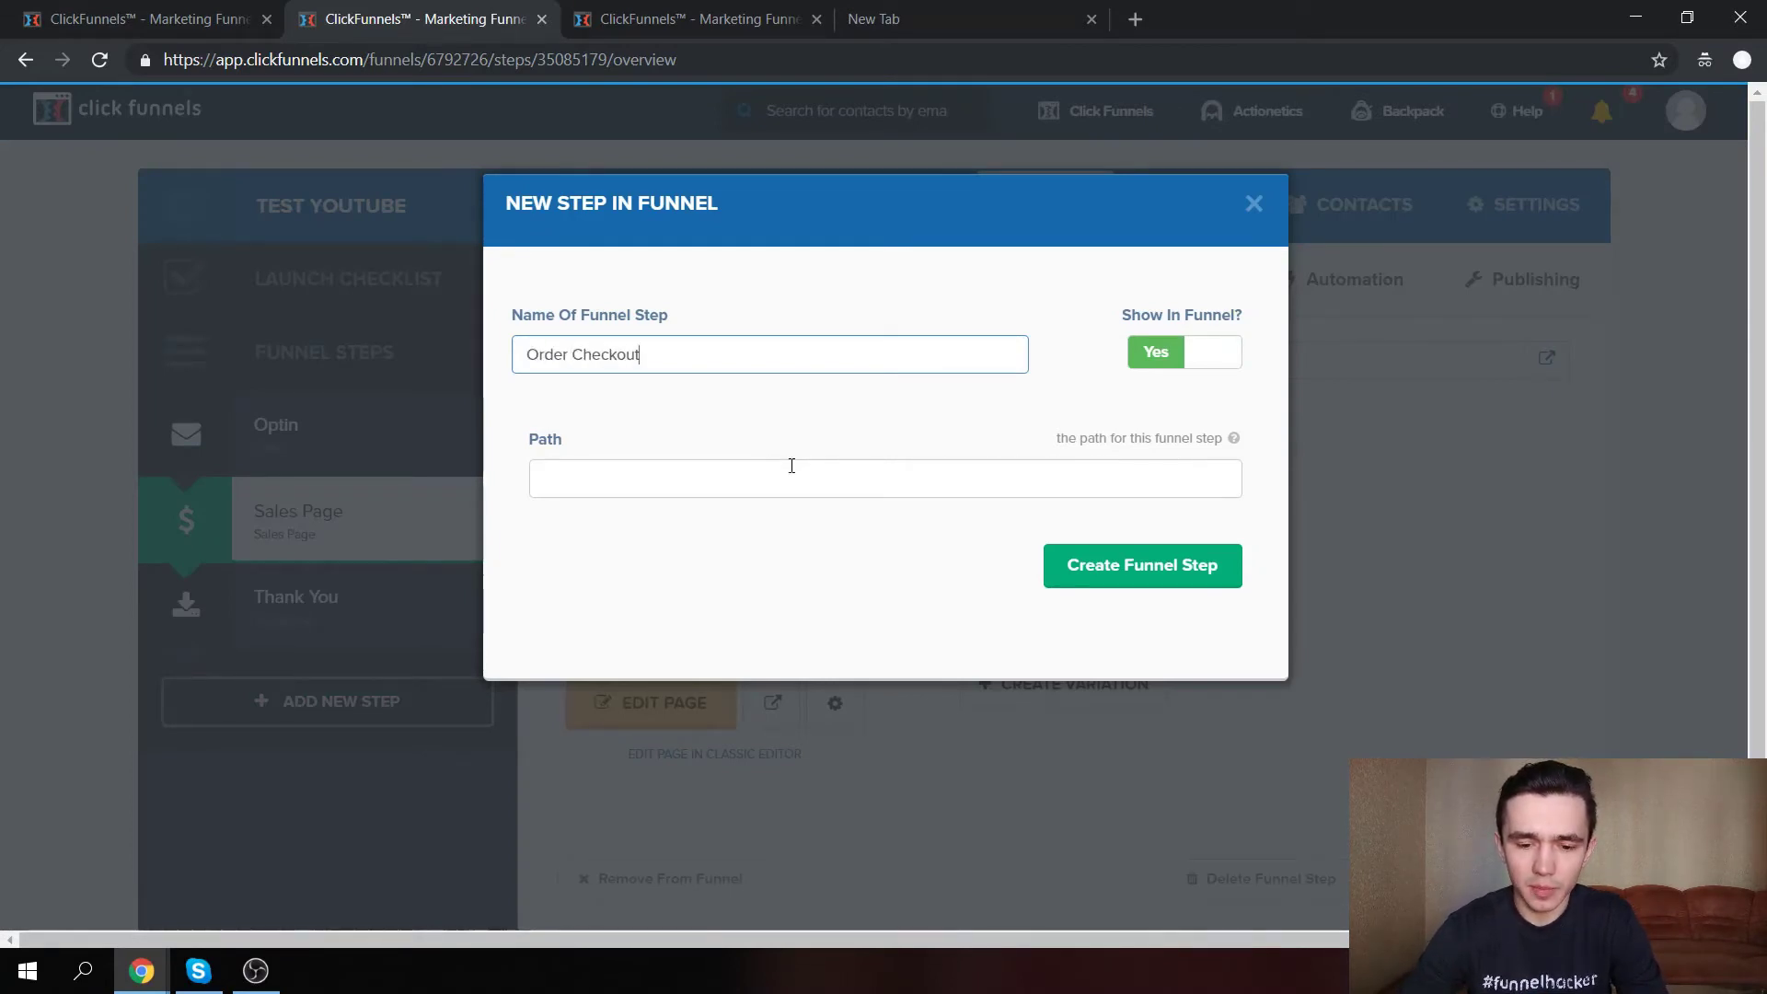
click(791, 465)
text(/checkout)
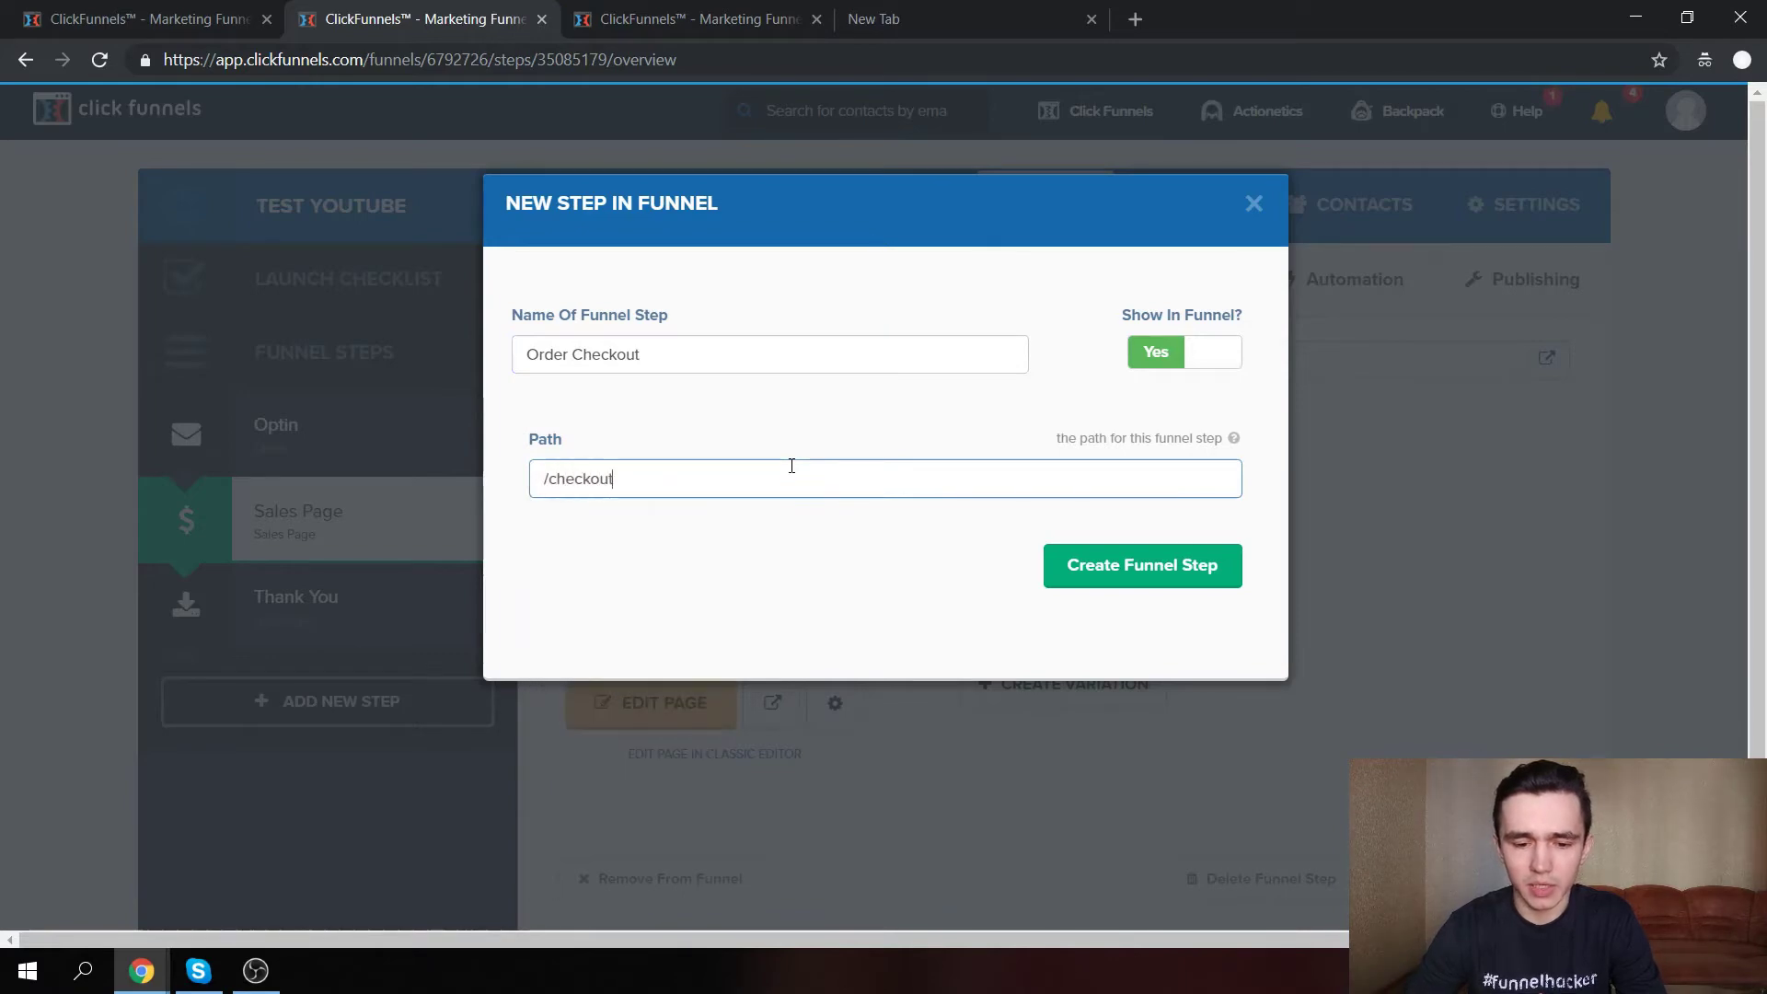
text(page)
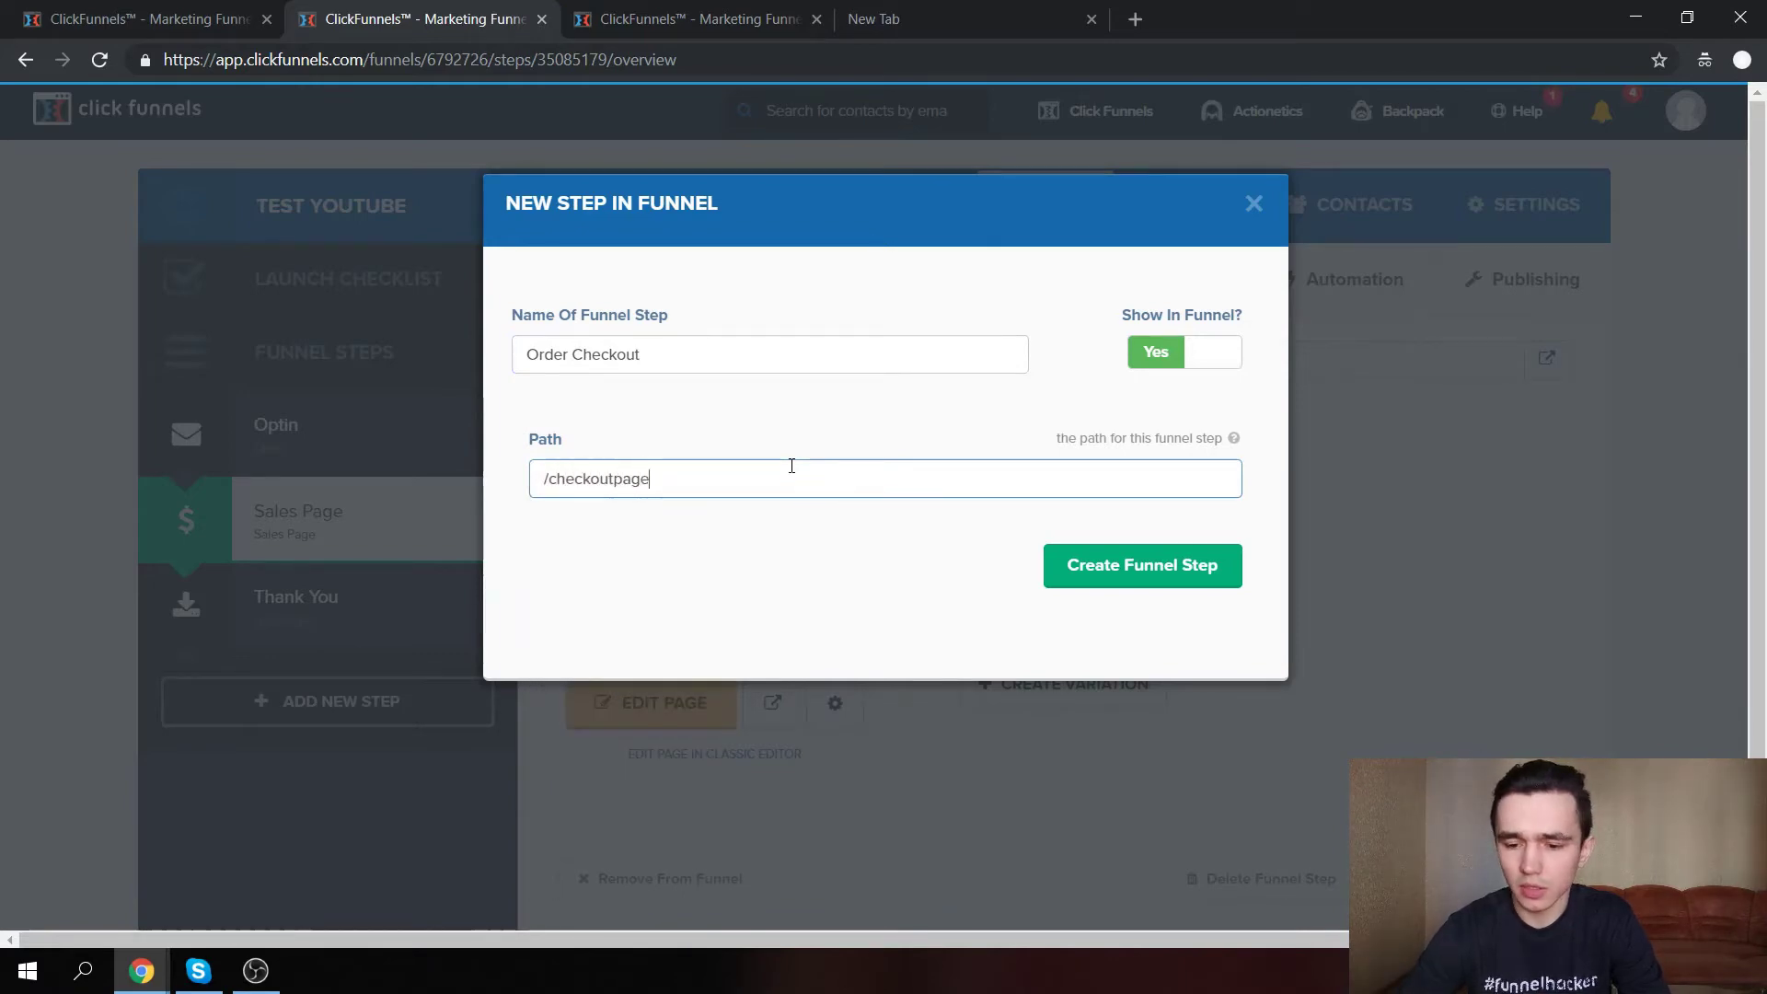
click(1114, 578)
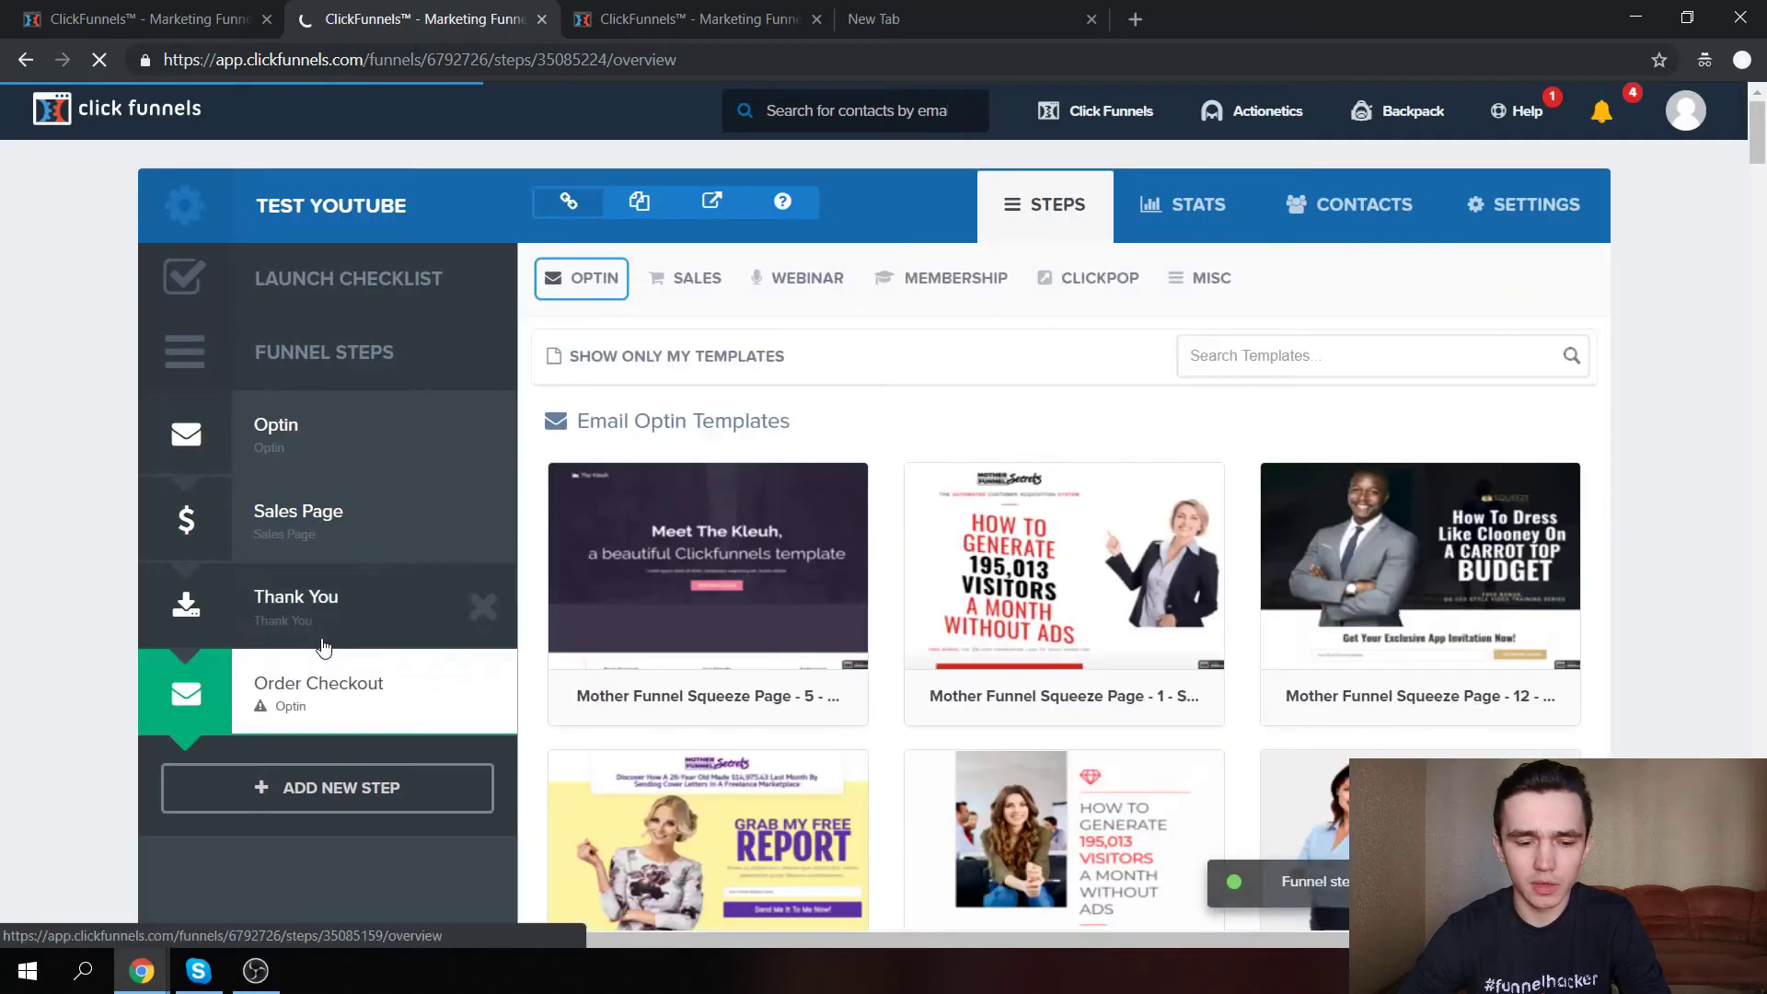
Move the Order Checkout step between Sales Page and Thank You, and answer the recommendation survey with 10.
drag(316, 678, 327, 592)
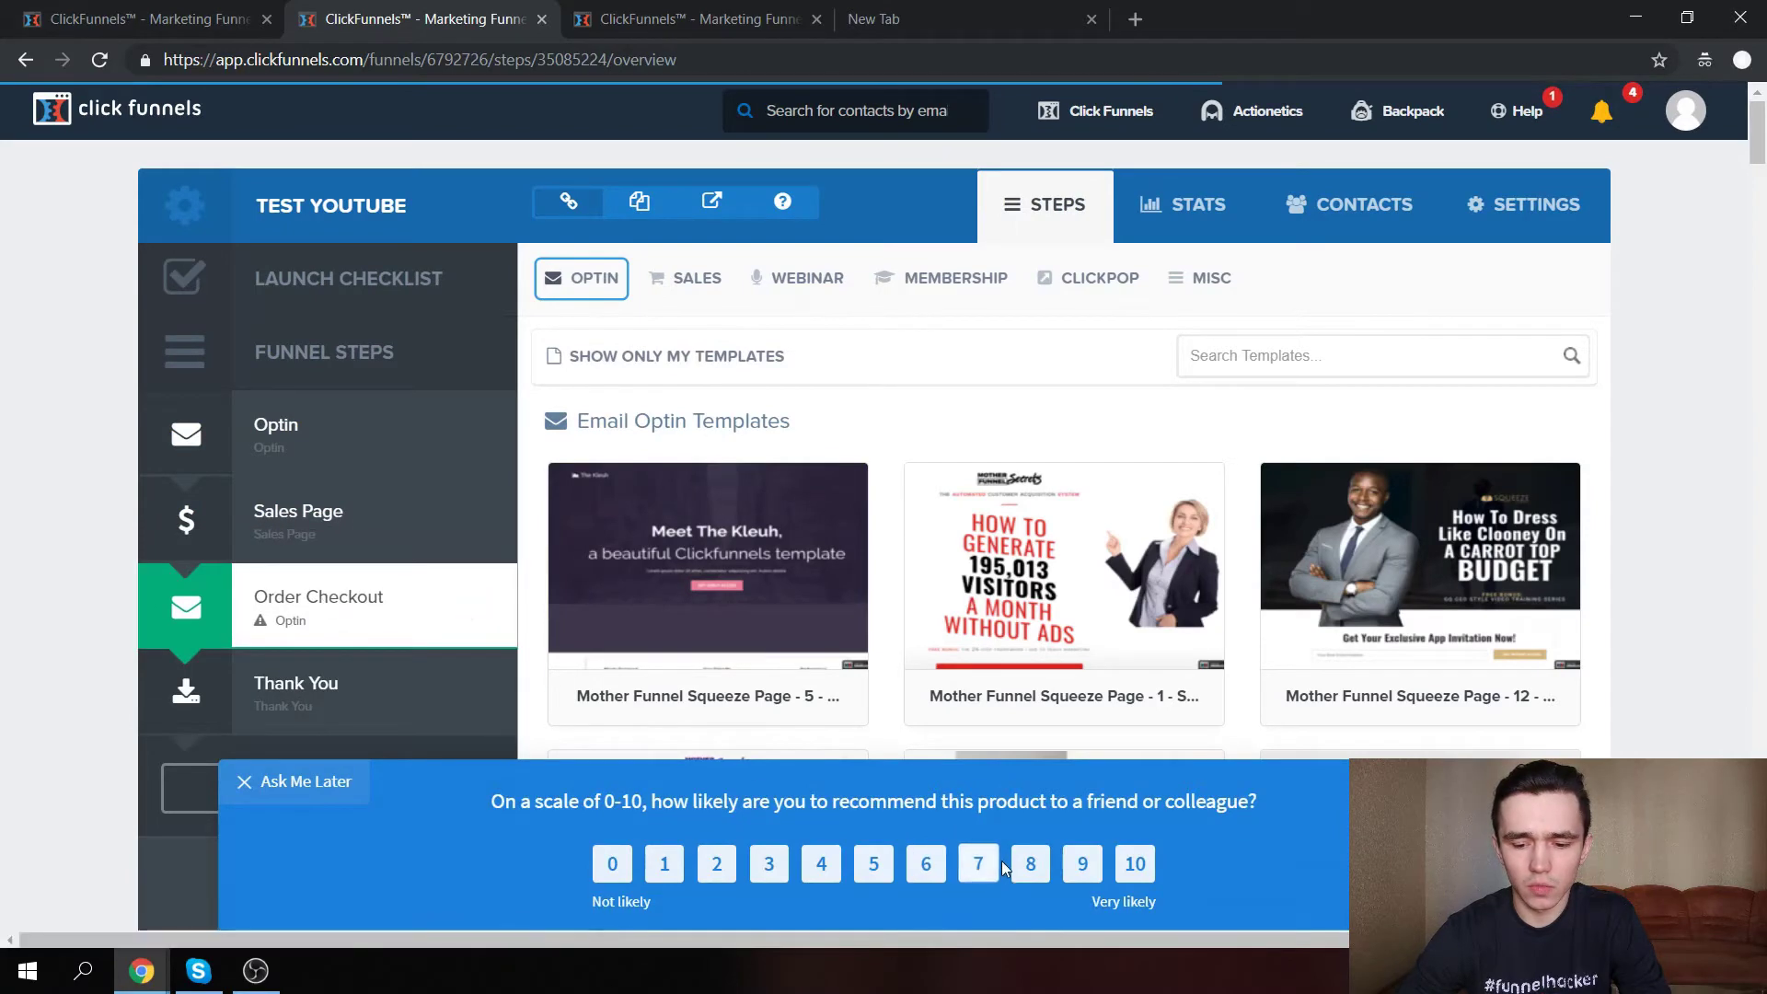
click(1138, 867)
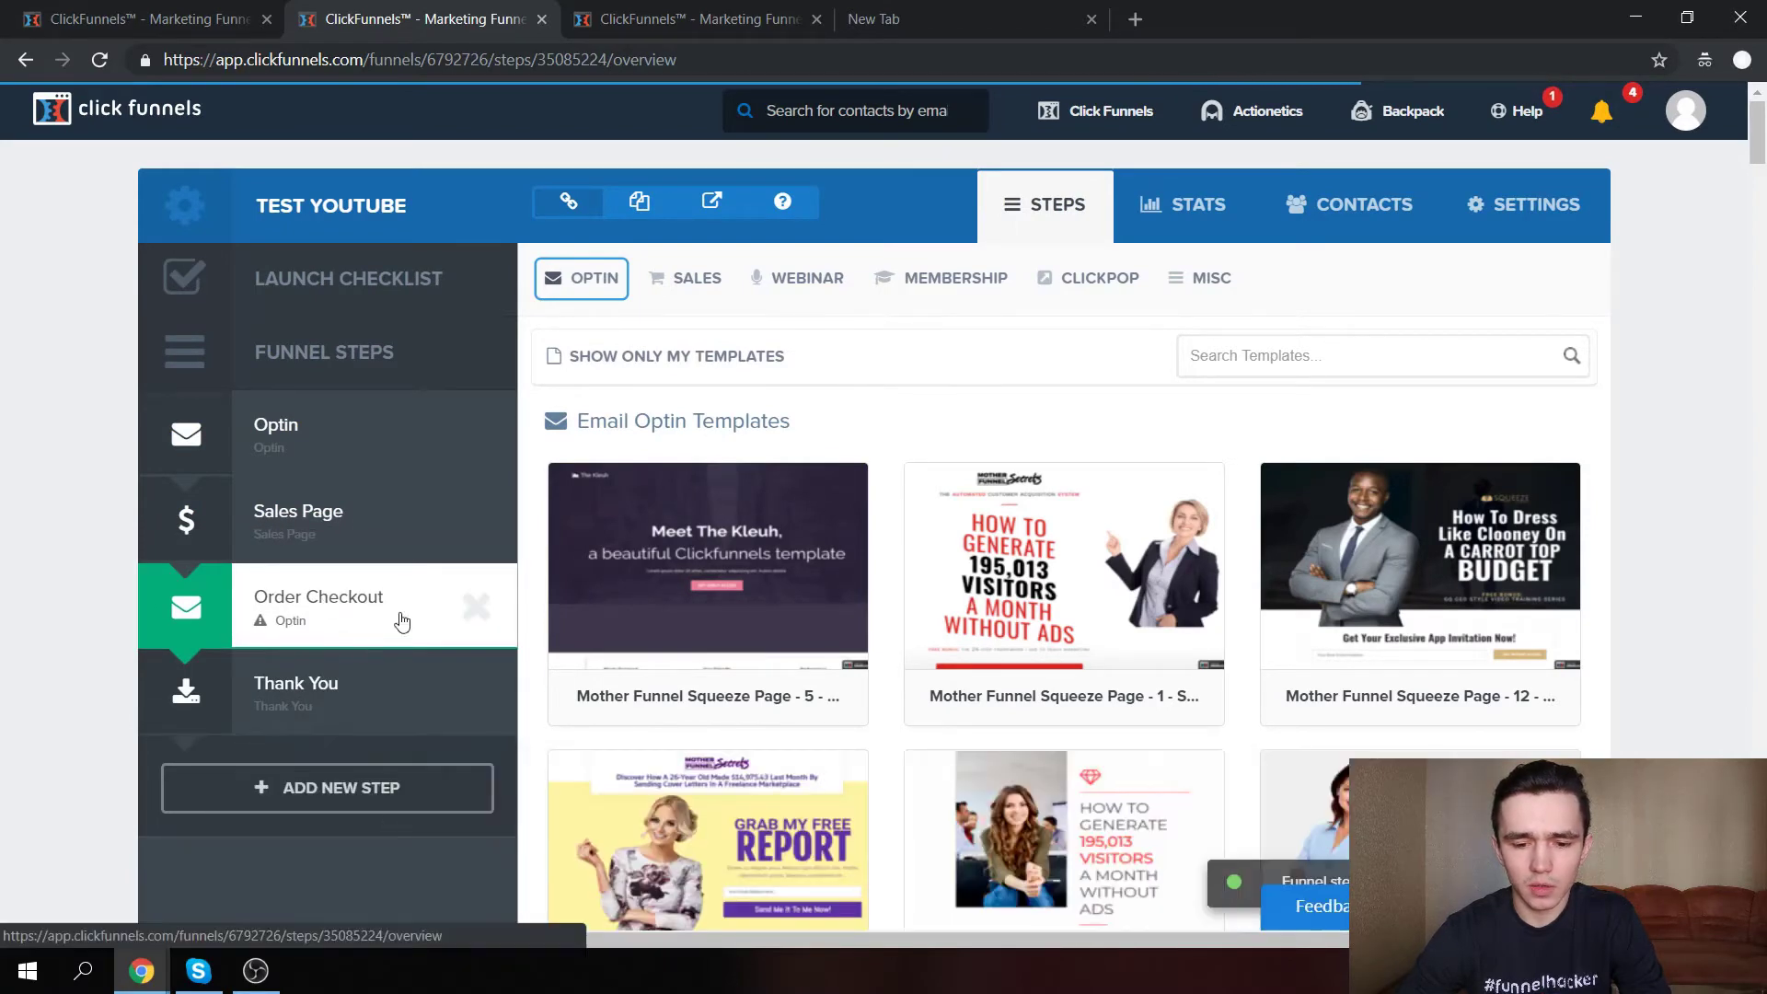
Apply the "Mother Funnel VSL - 10 - order" template from the sales Order Form templates to the Order Checkout step.
scroll(724, 532, down, 5)
scroll(699, 415, up, 5)
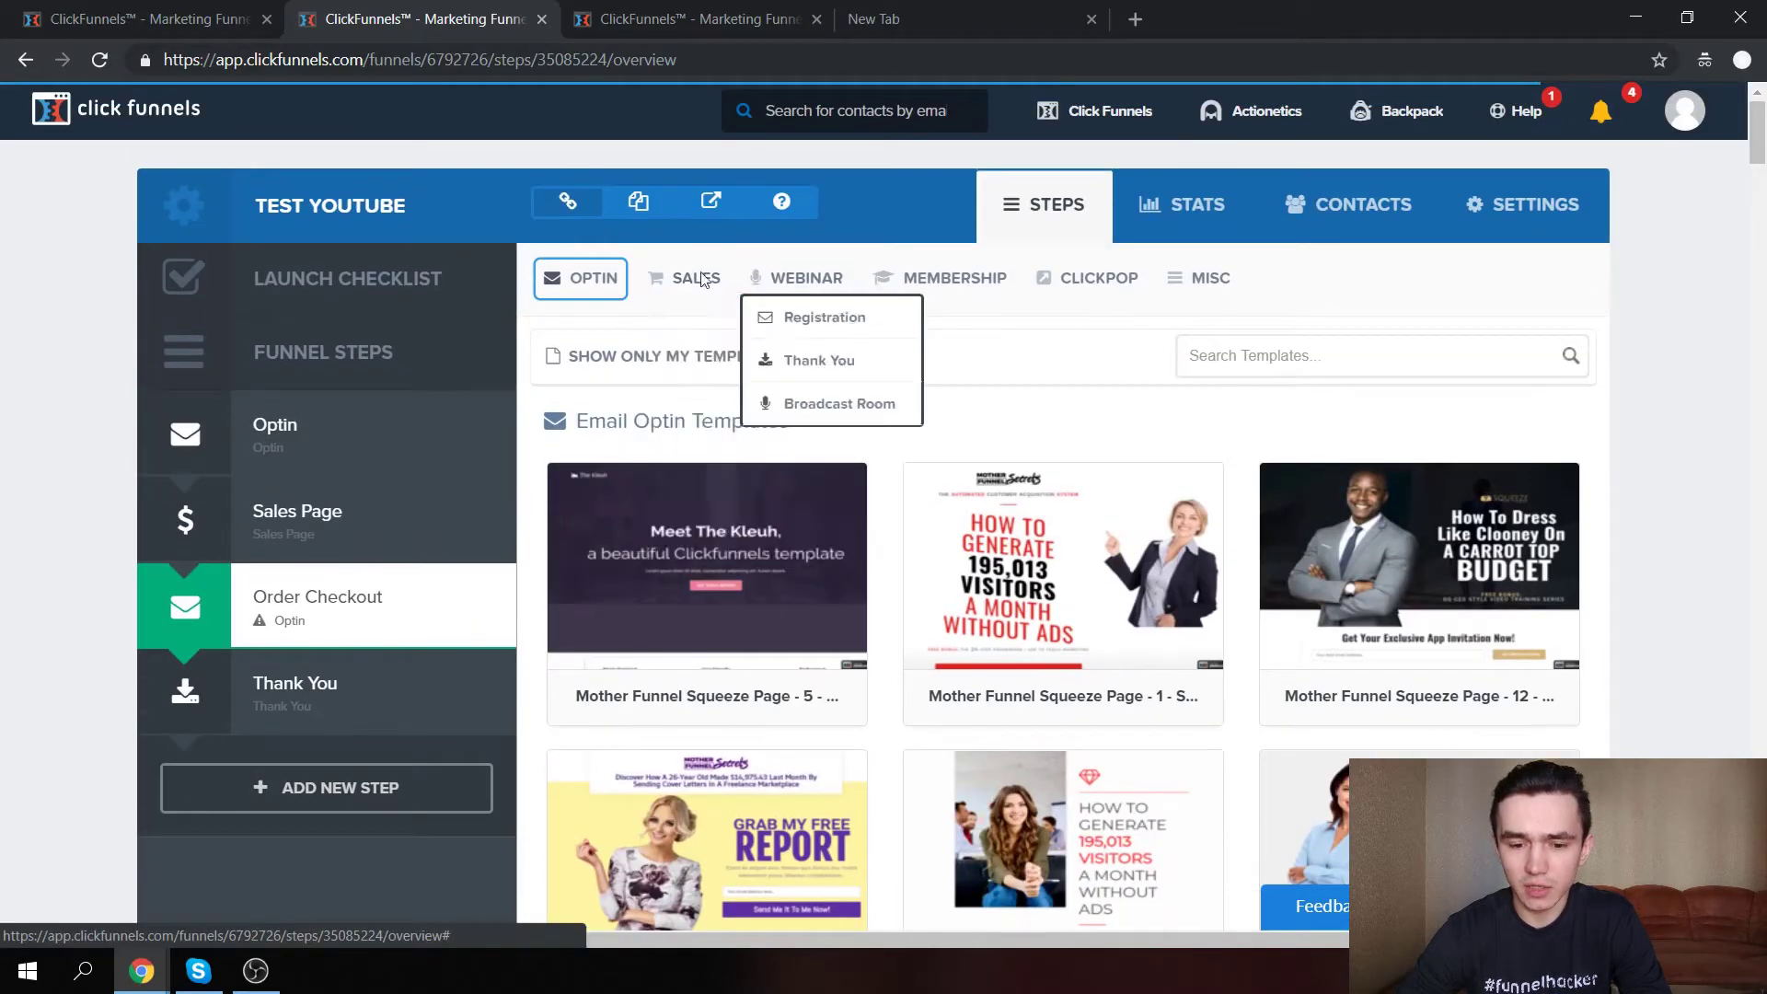
mouse_move(693, 279)
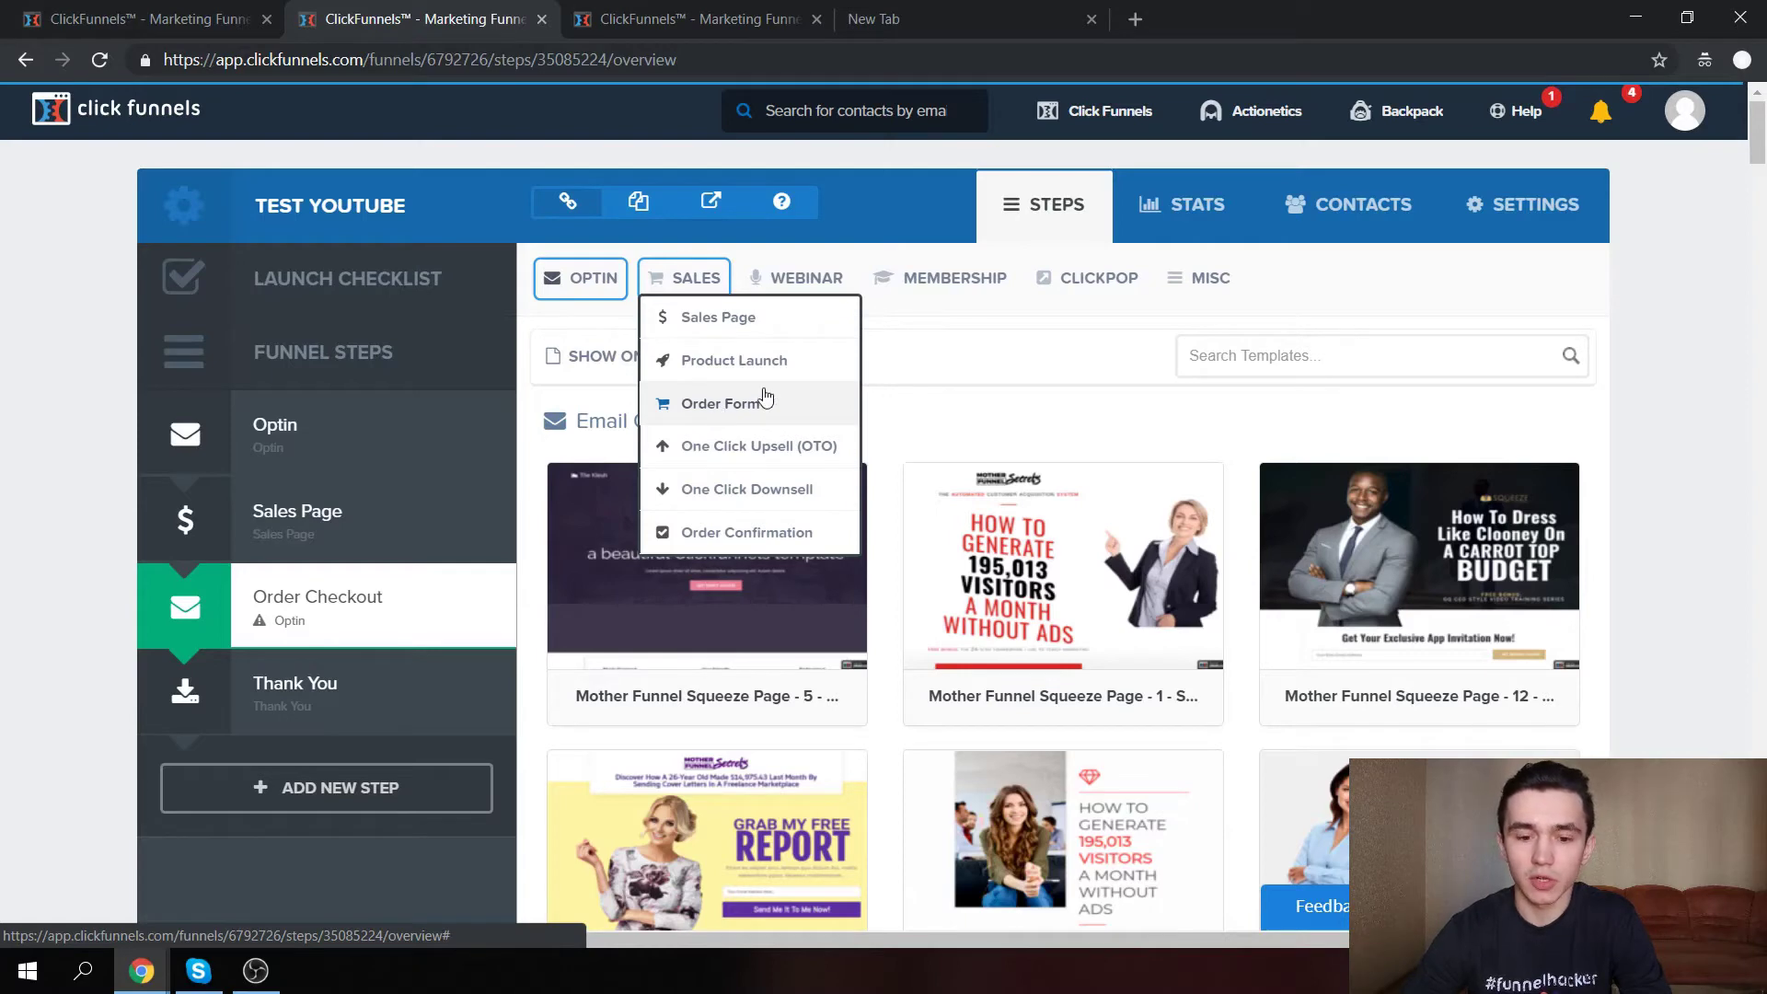
click(803, 407)
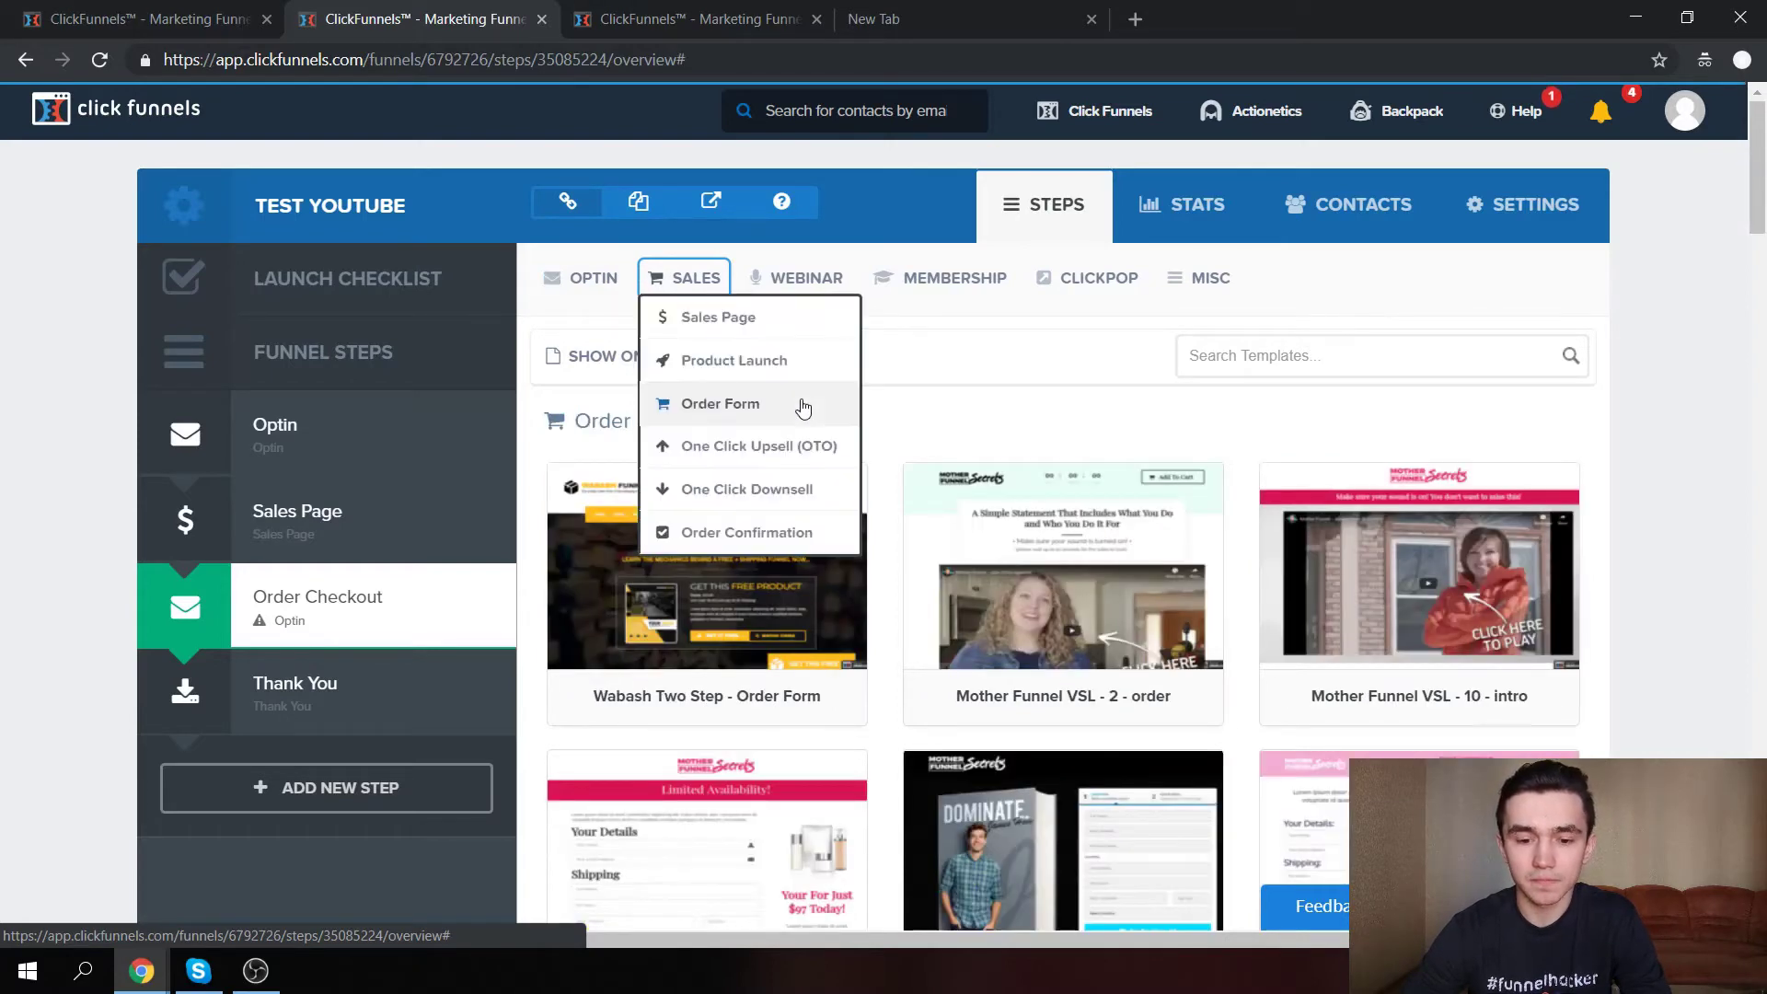
scroll(933, 647, down, 3)
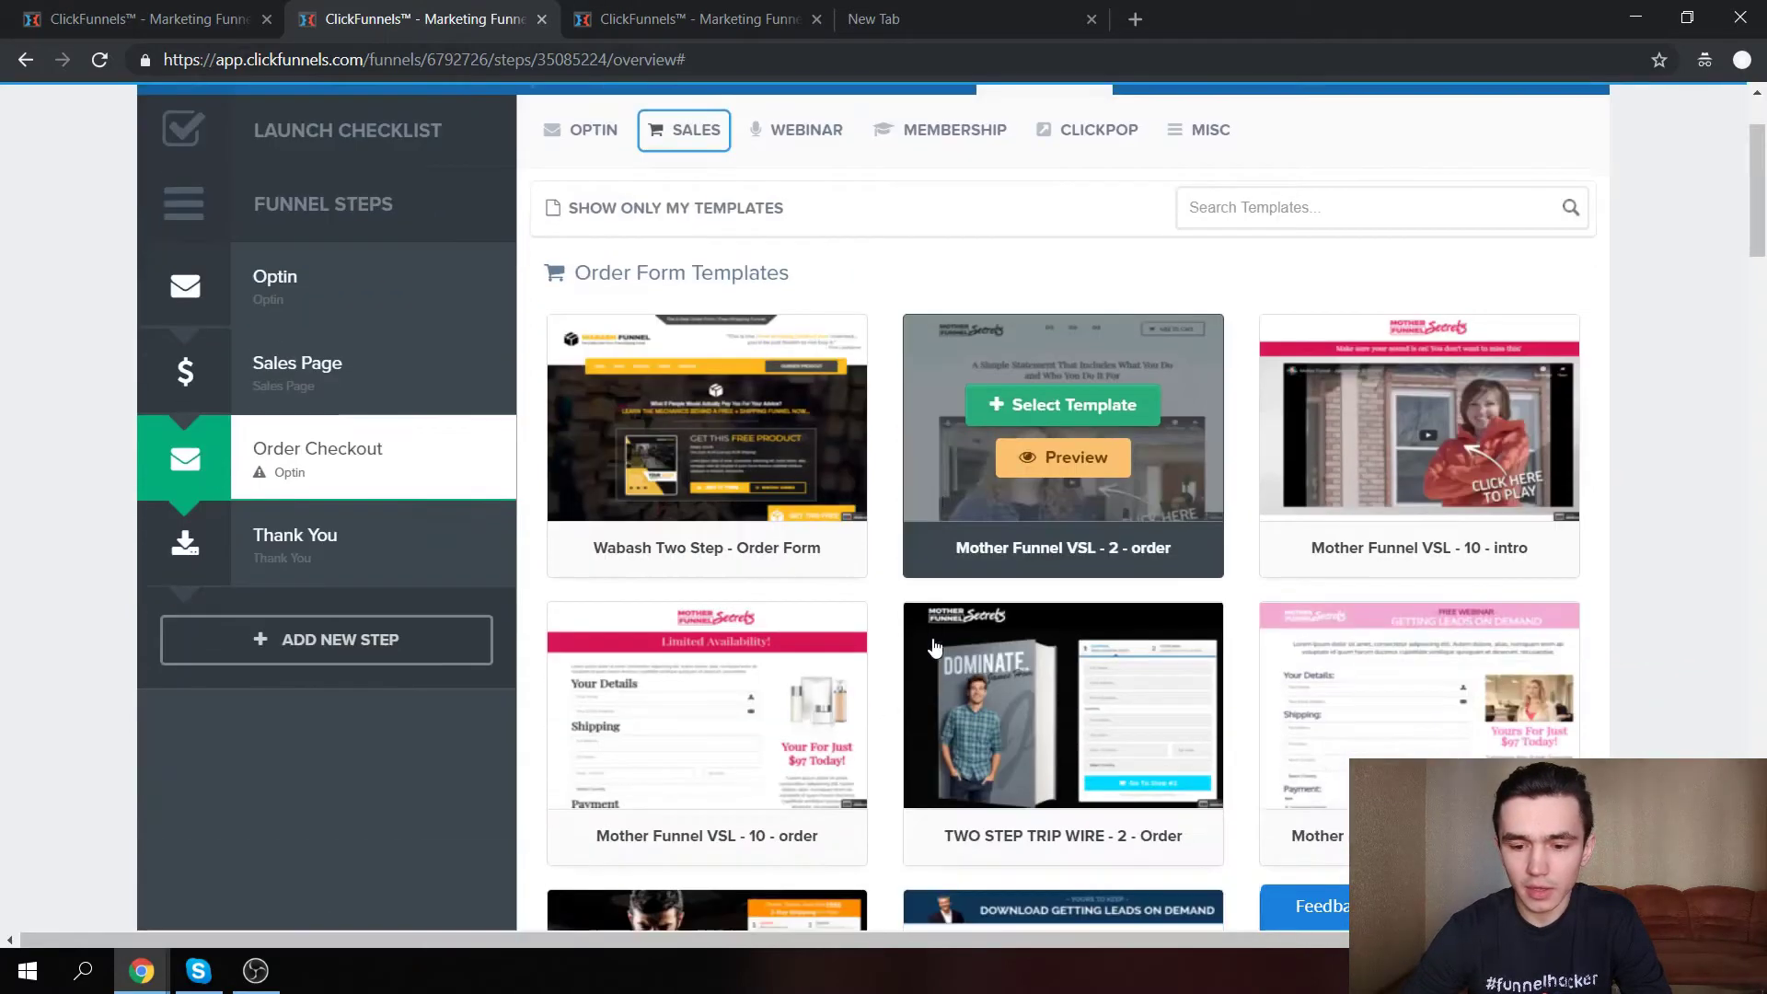
scroll(933, 647, up, 3)
scroll(932, 647, down, 7)
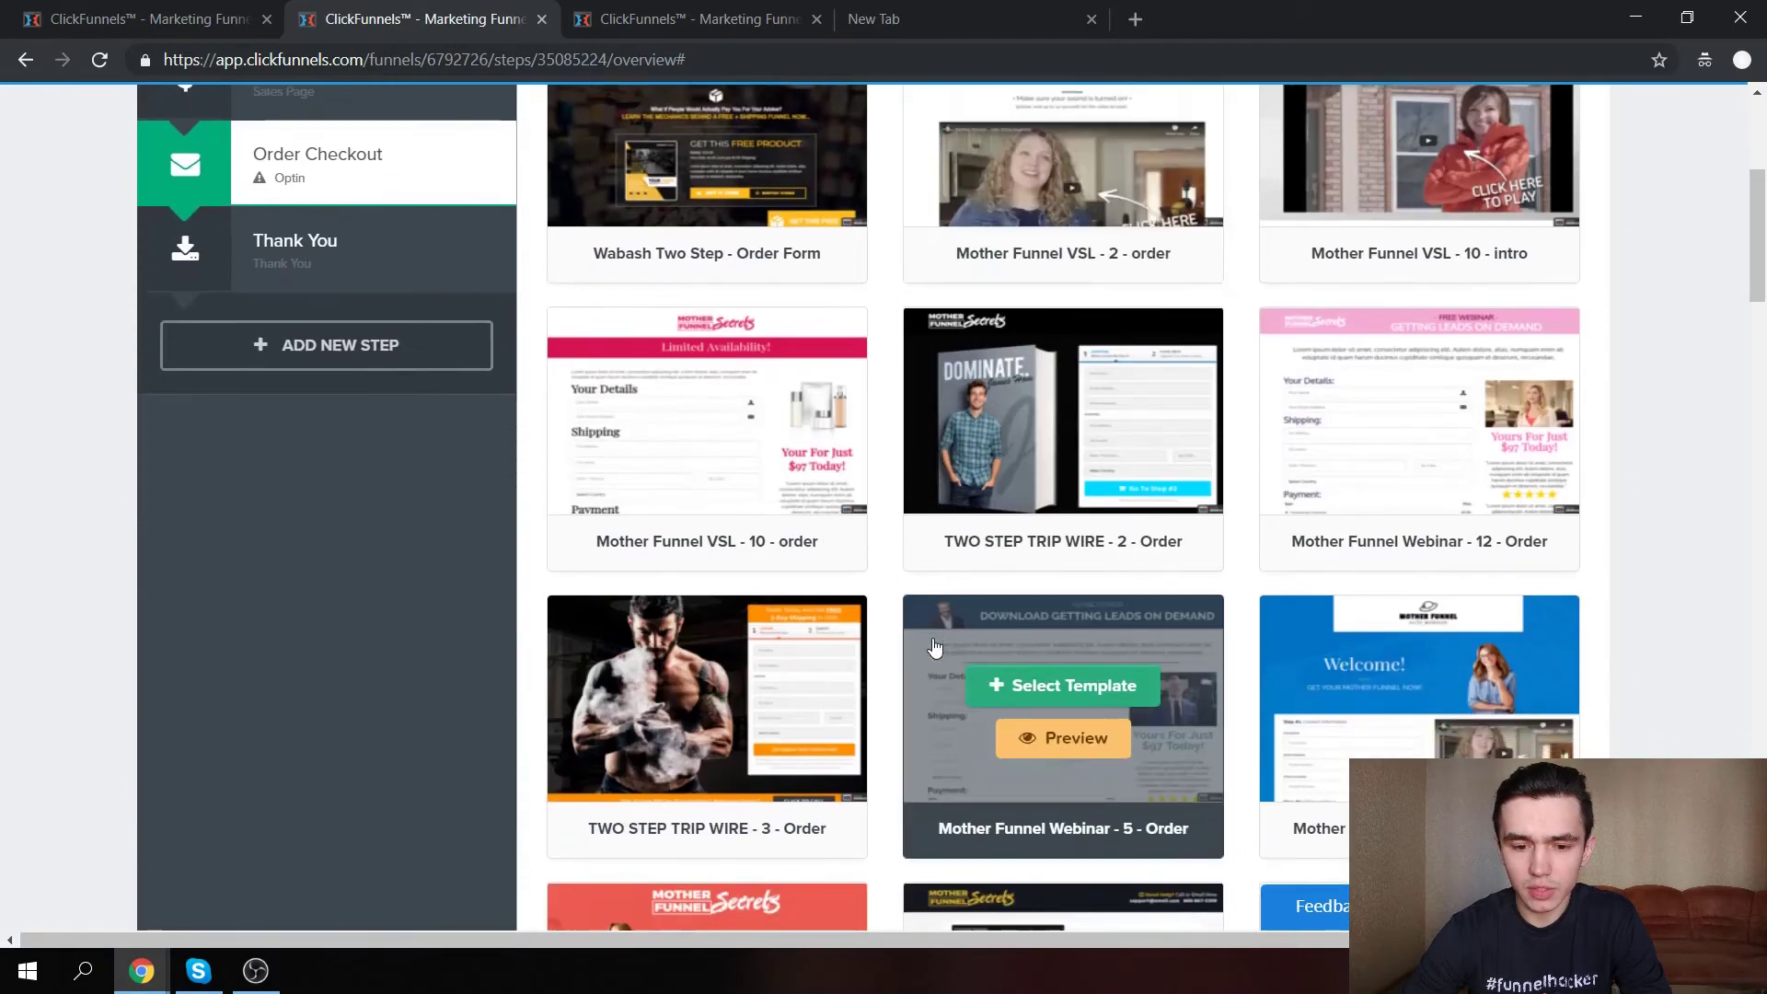
scroll(934, 647, up, 3)
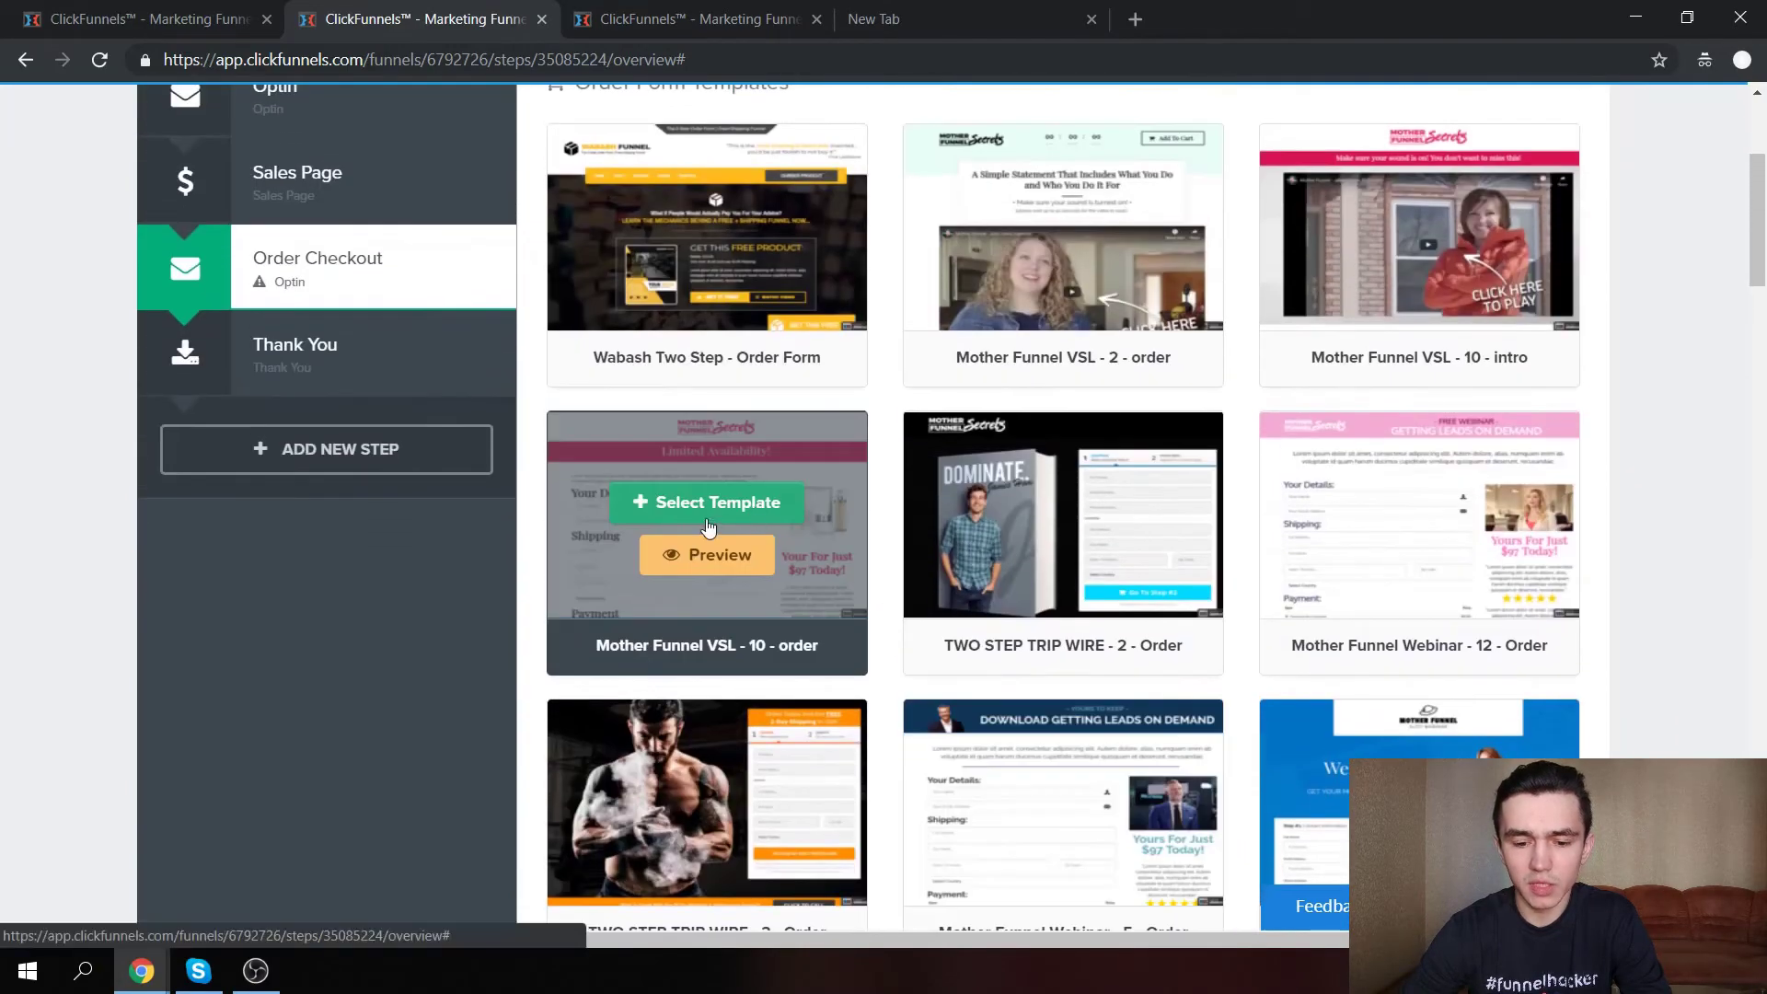
click(739, 503)
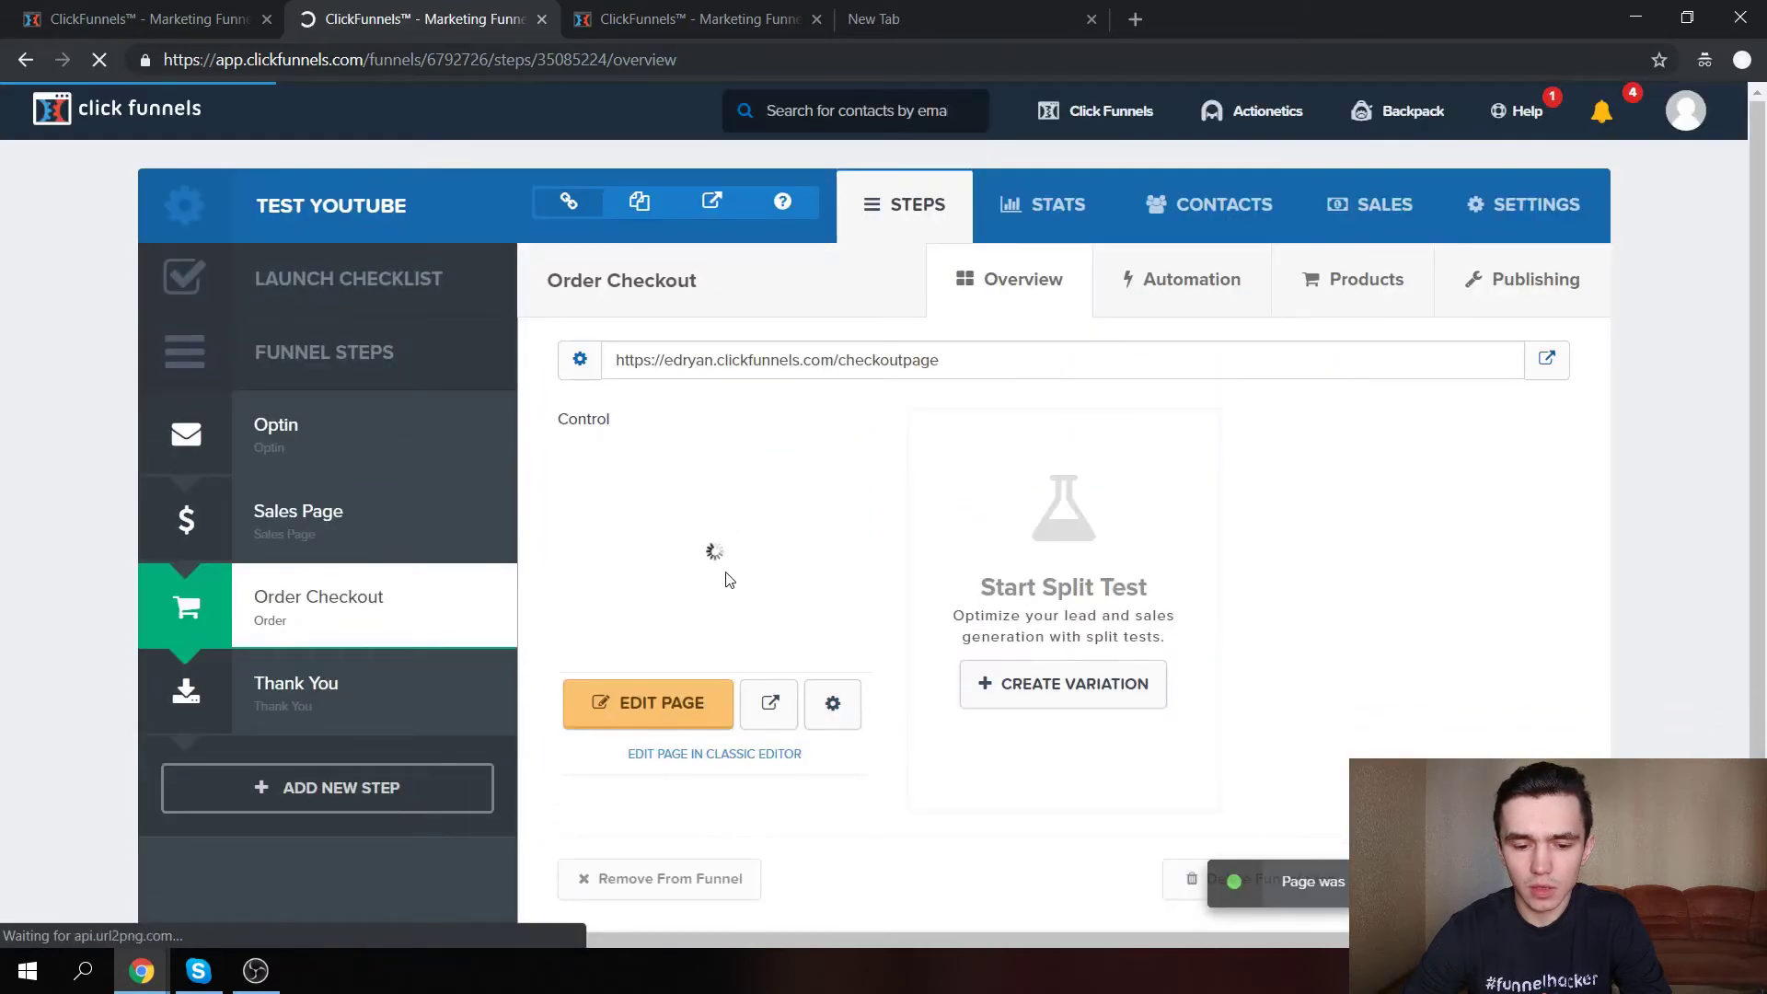
Open the Order Checkout page in the editor and examine its customer details, shipping, payment and Buy Now sections.
click(670, 703)
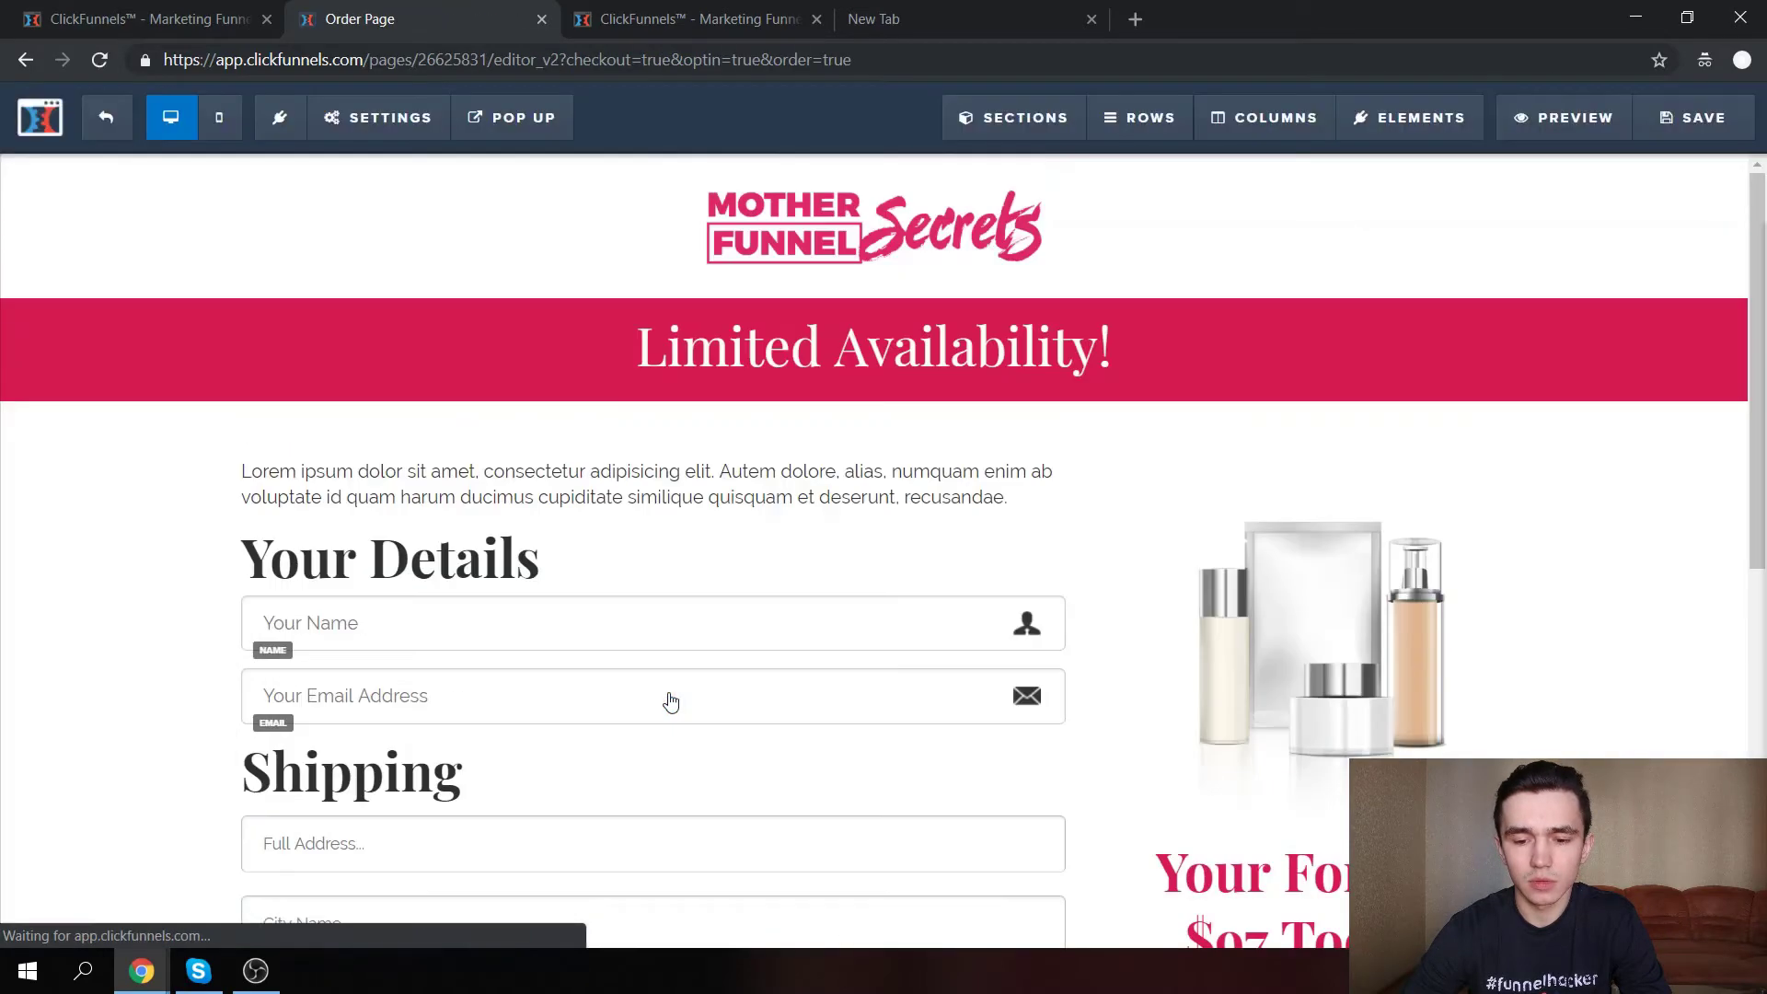
scroll(670, 703, down, 3)
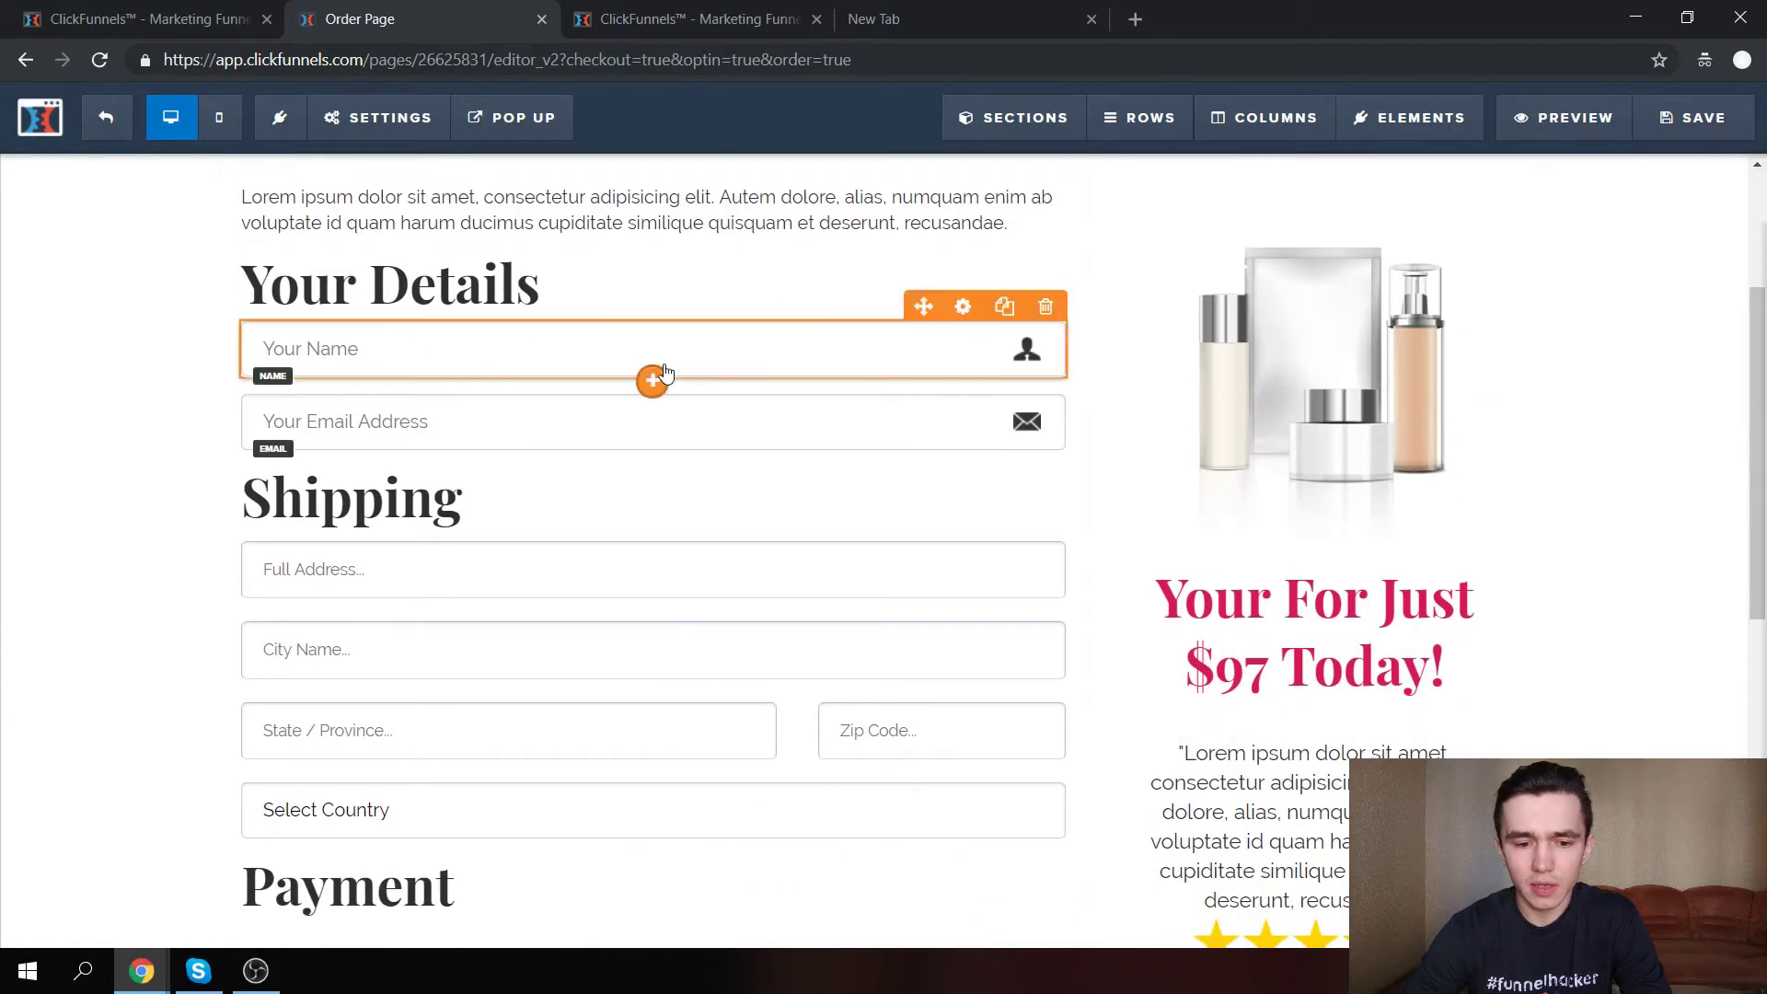
scroll(690, 442, down, 4)
scroll(691, 442, up, 5)
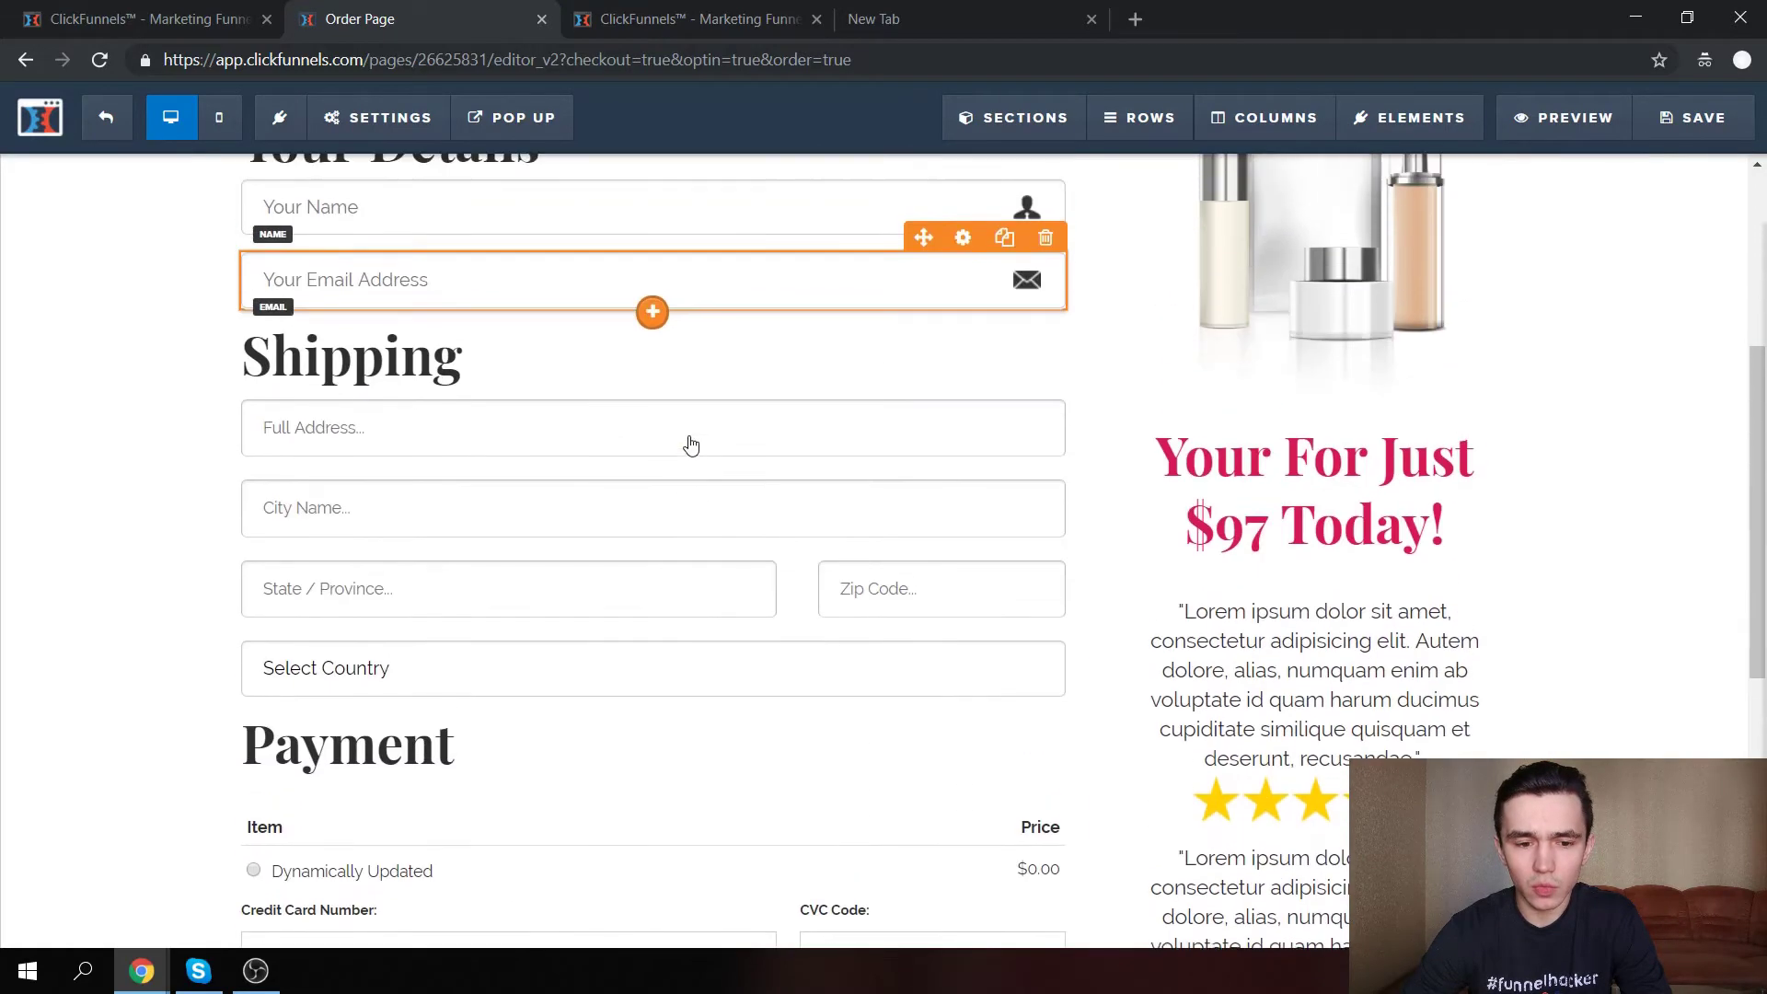
scroll(617, 442, down, 3)
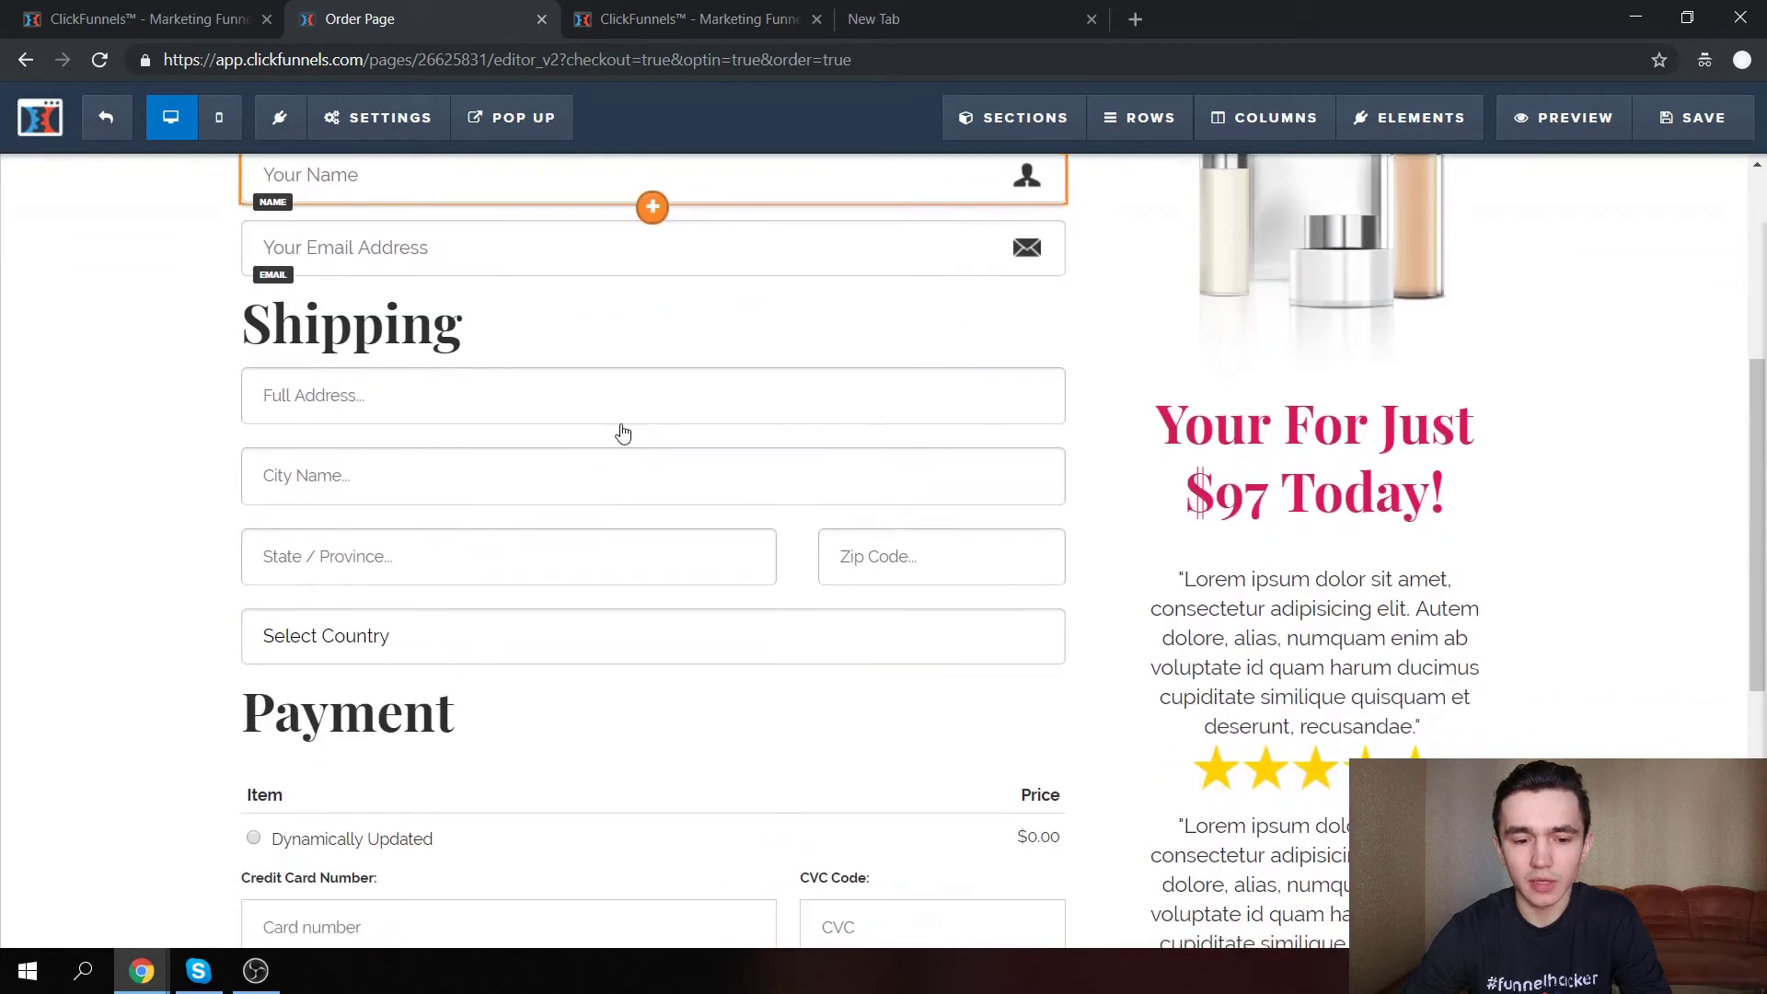
scroll(635, 451, down, 5)
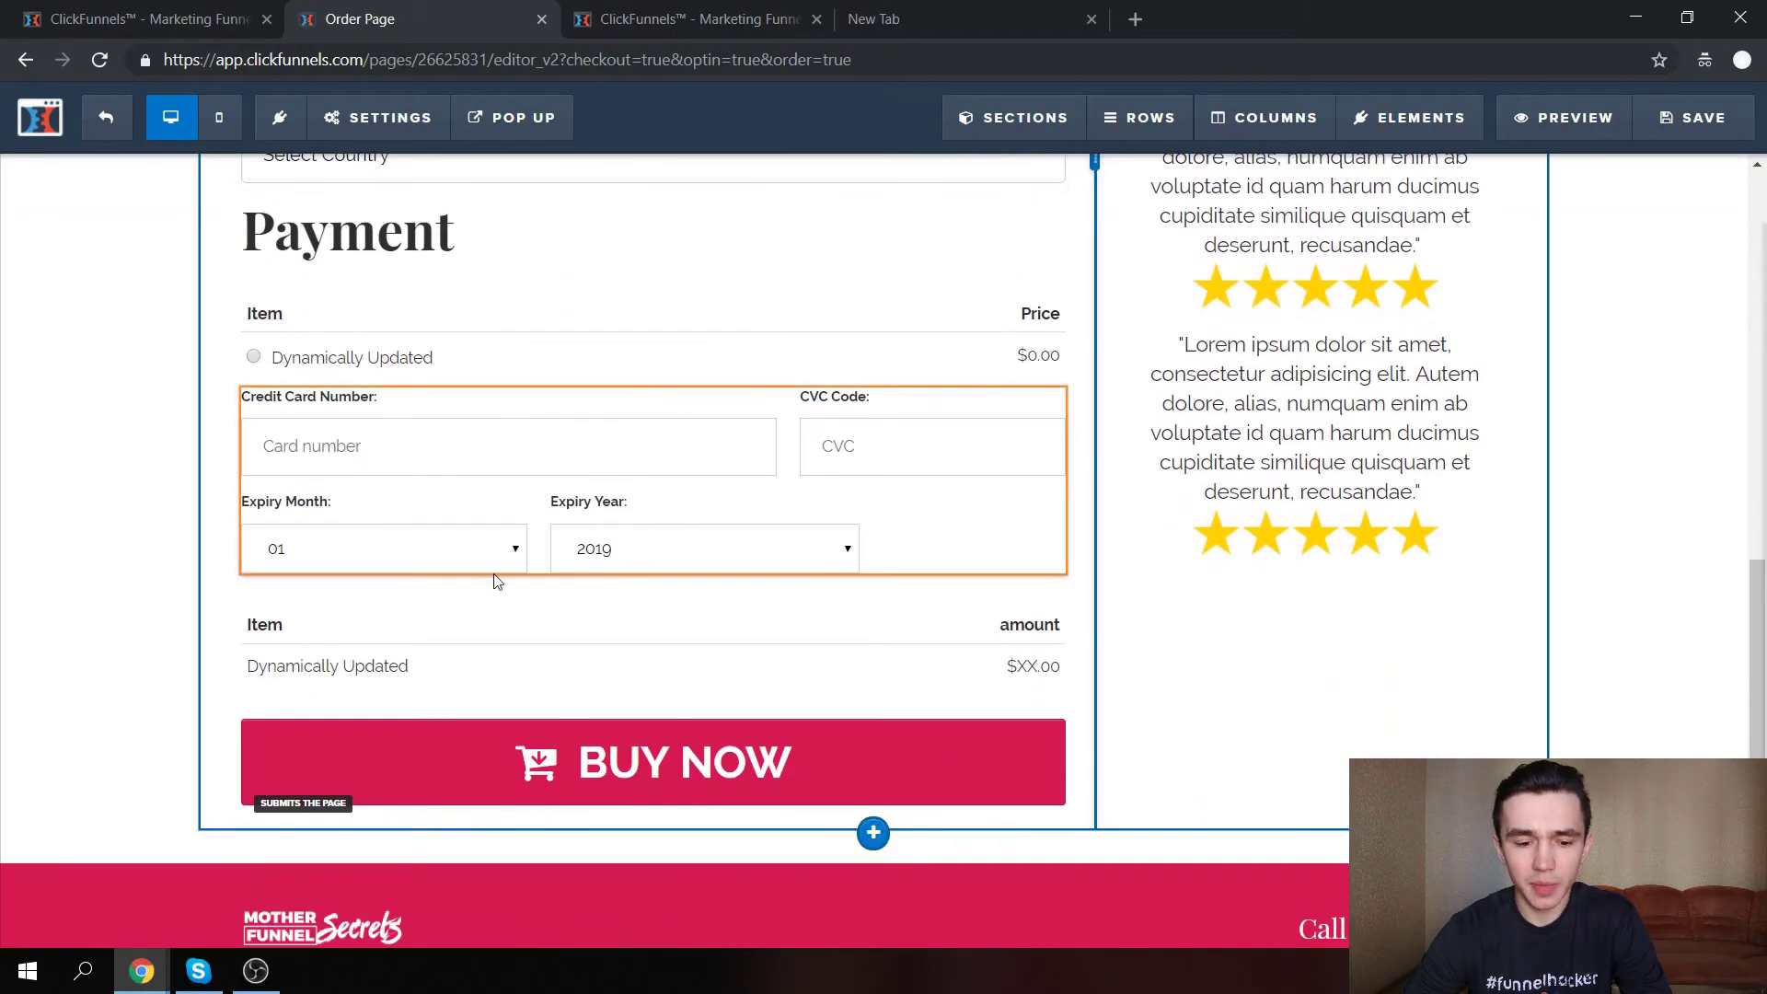
scroll(525, 571, down, 1)
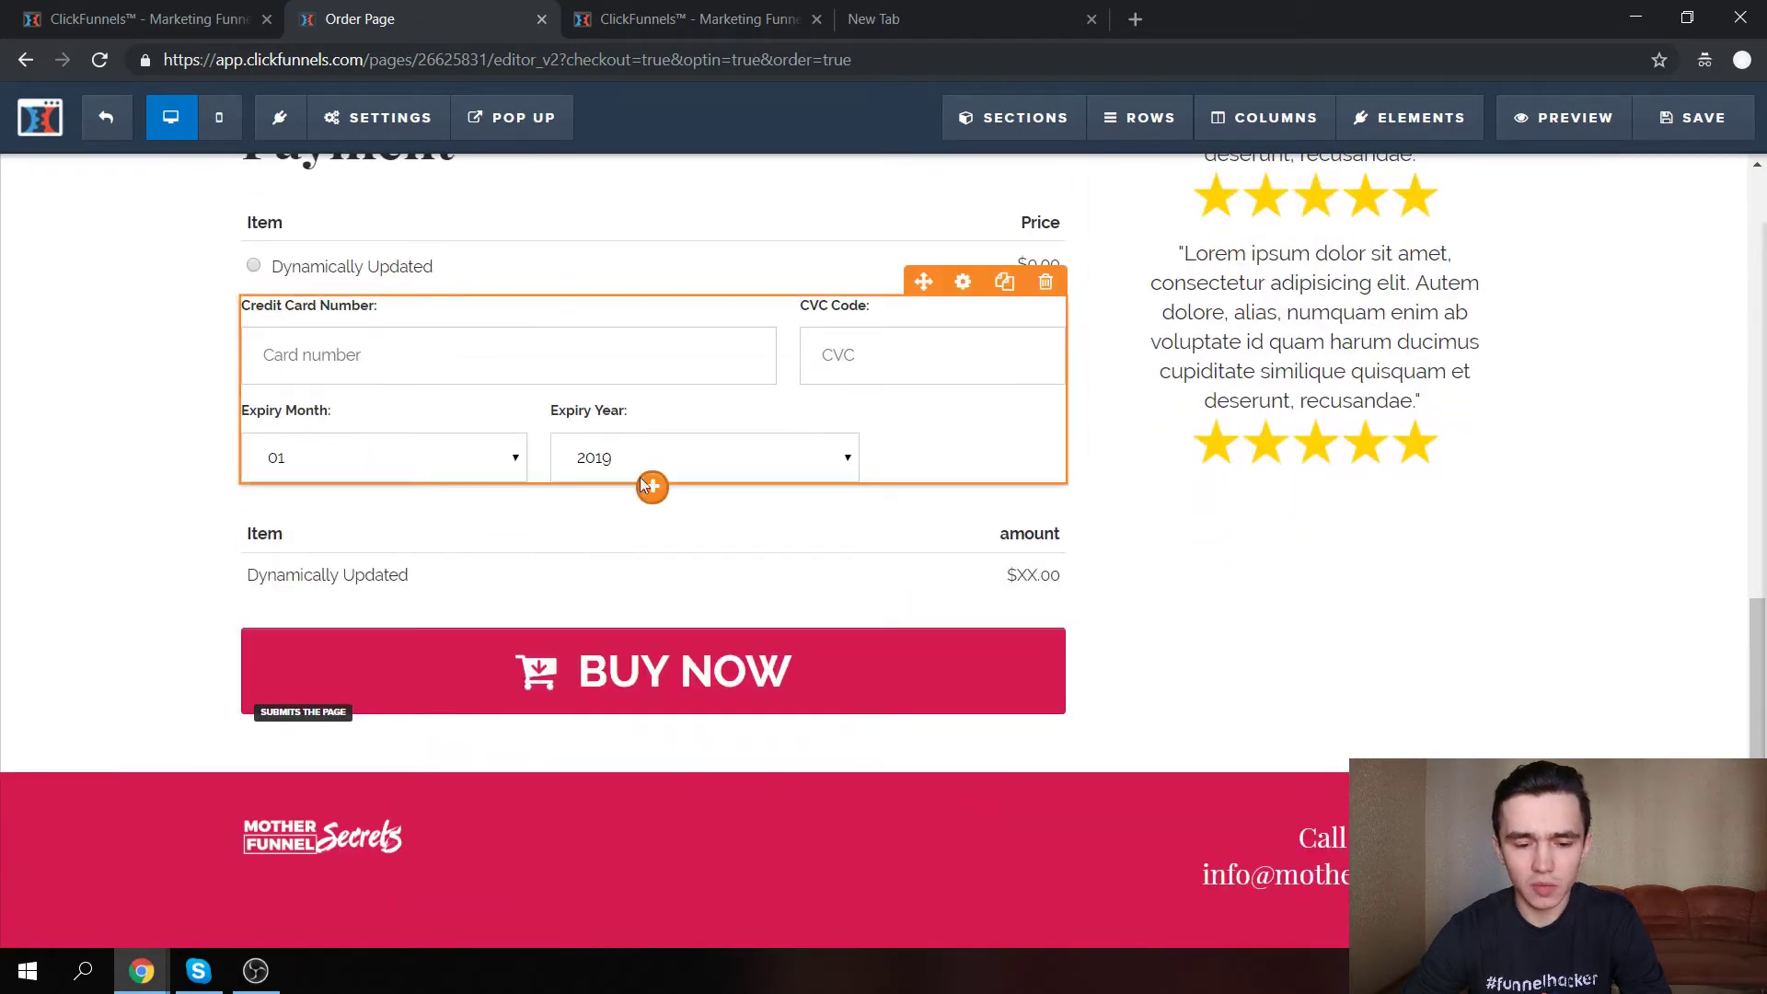
scroll(552, 441, up, 4)
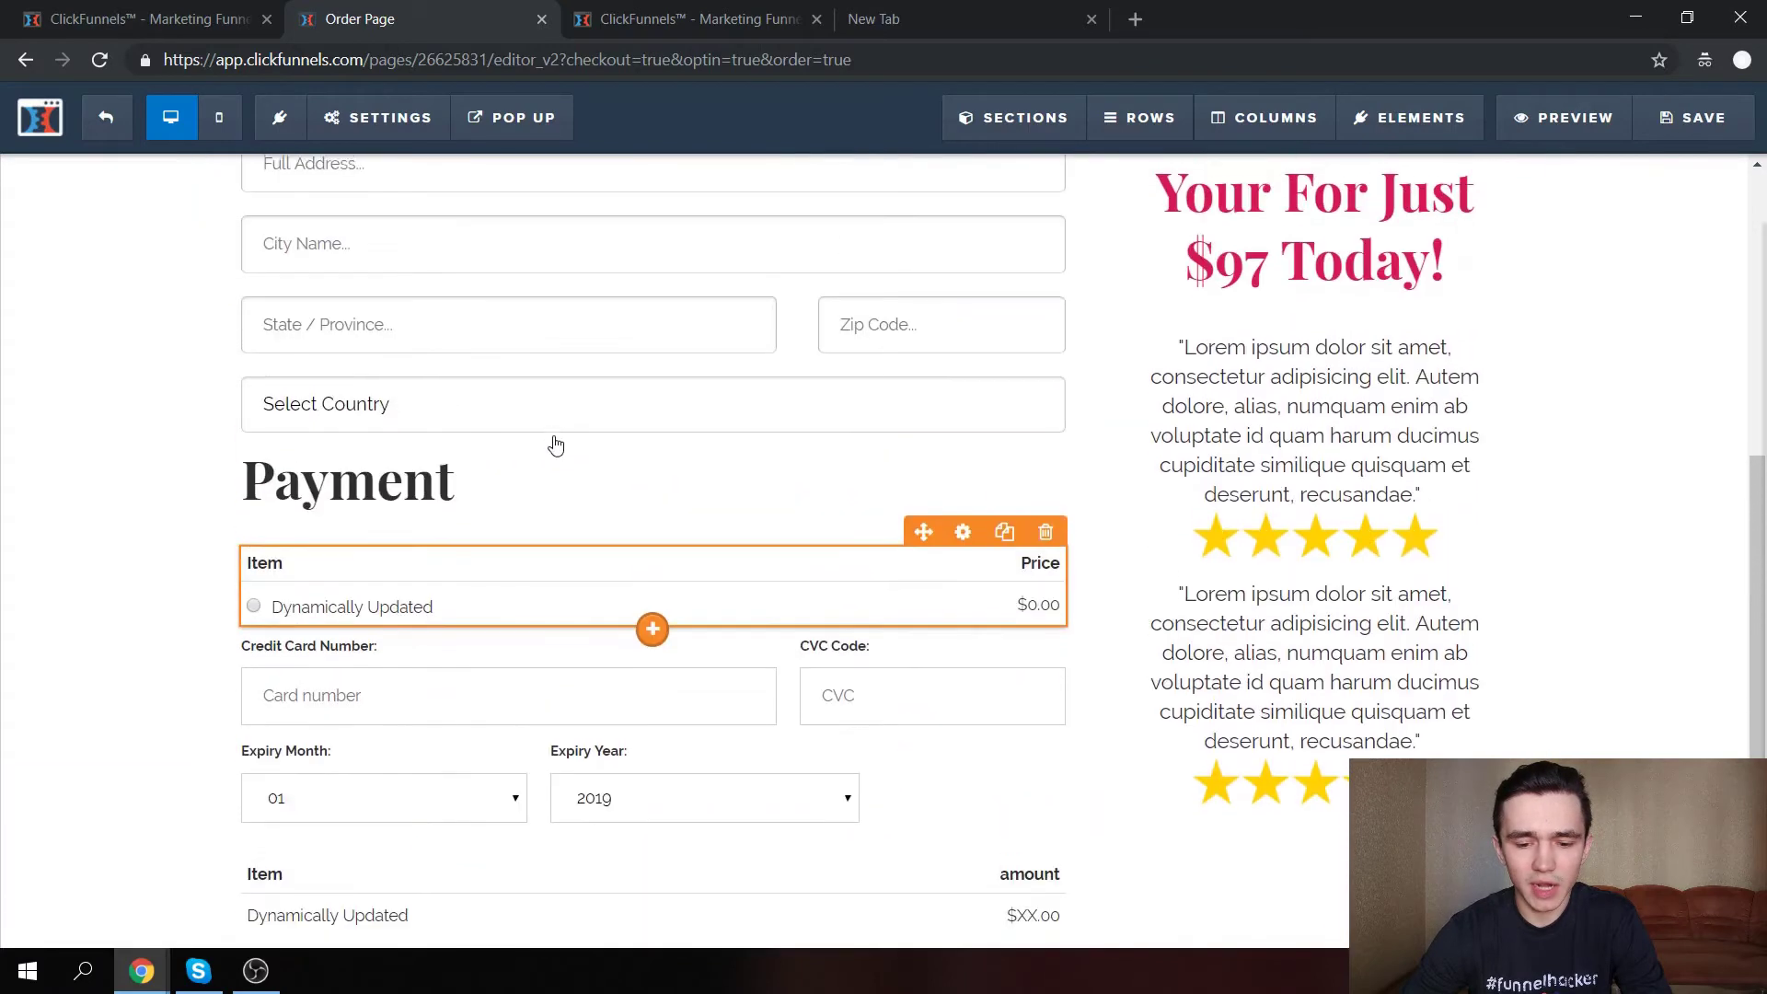
scroll(554, 446, down, 3)
scroll(555, 444, up, 9)
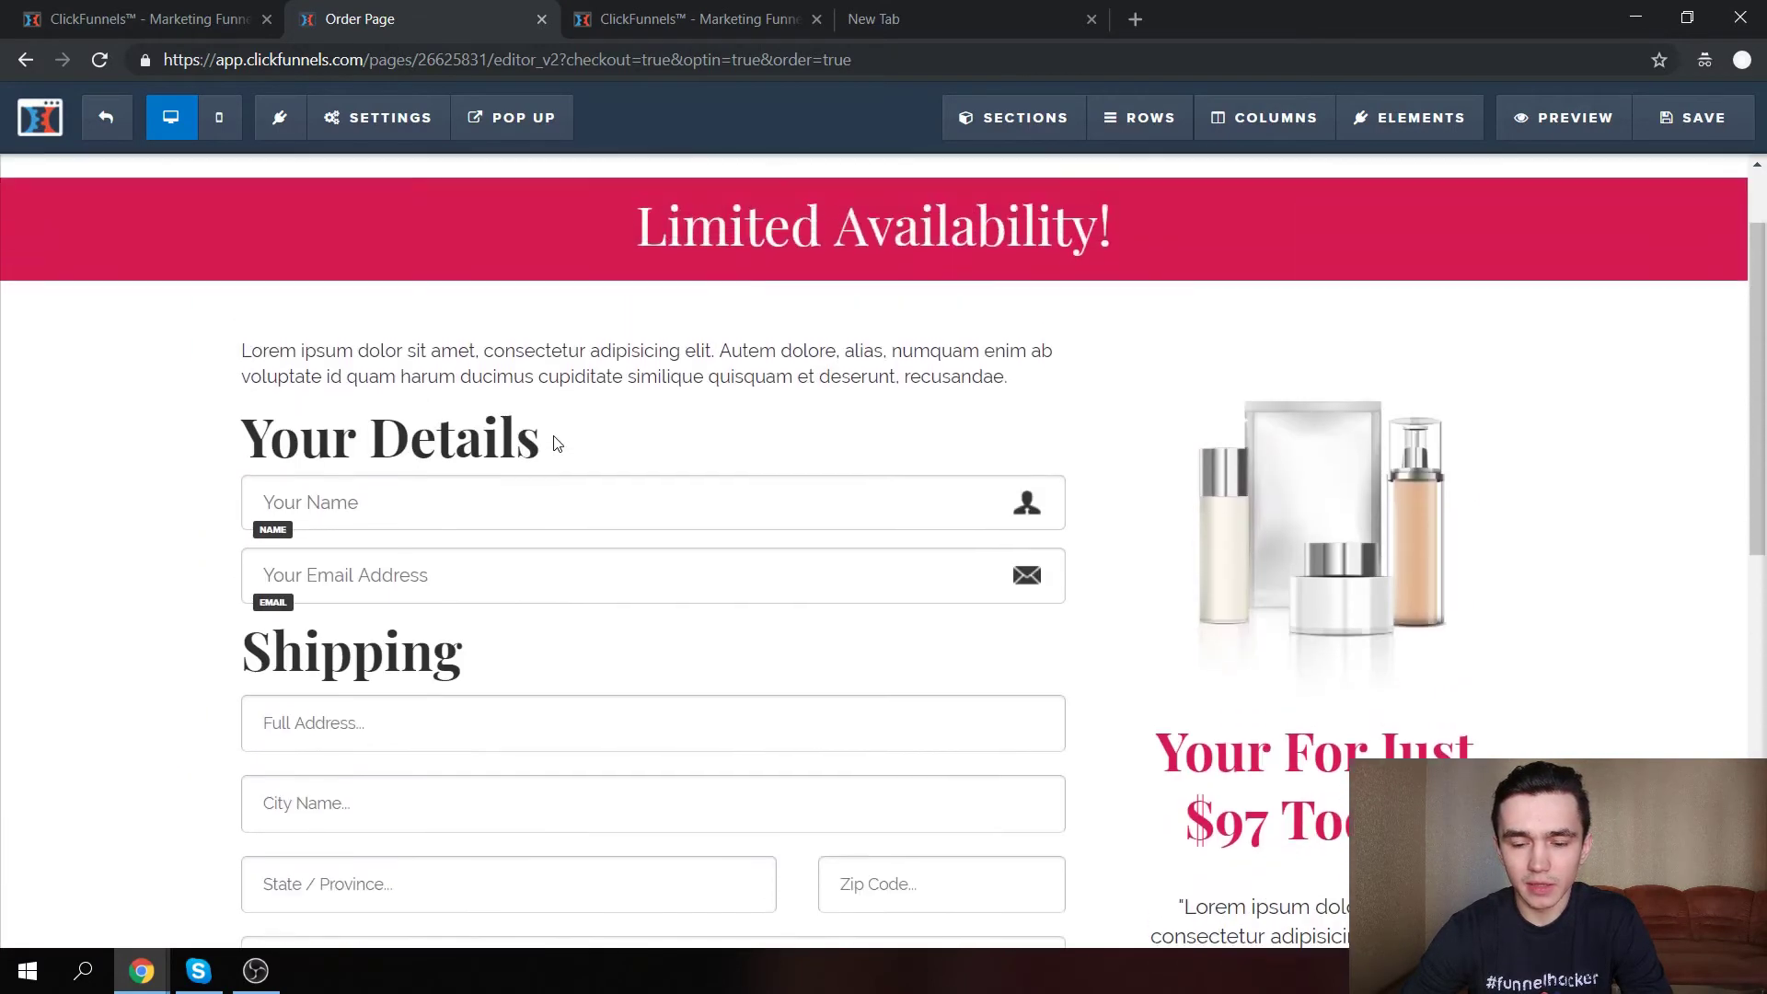
scroll(828, 512, up, 1)
scroll(856, 516, down, 2)
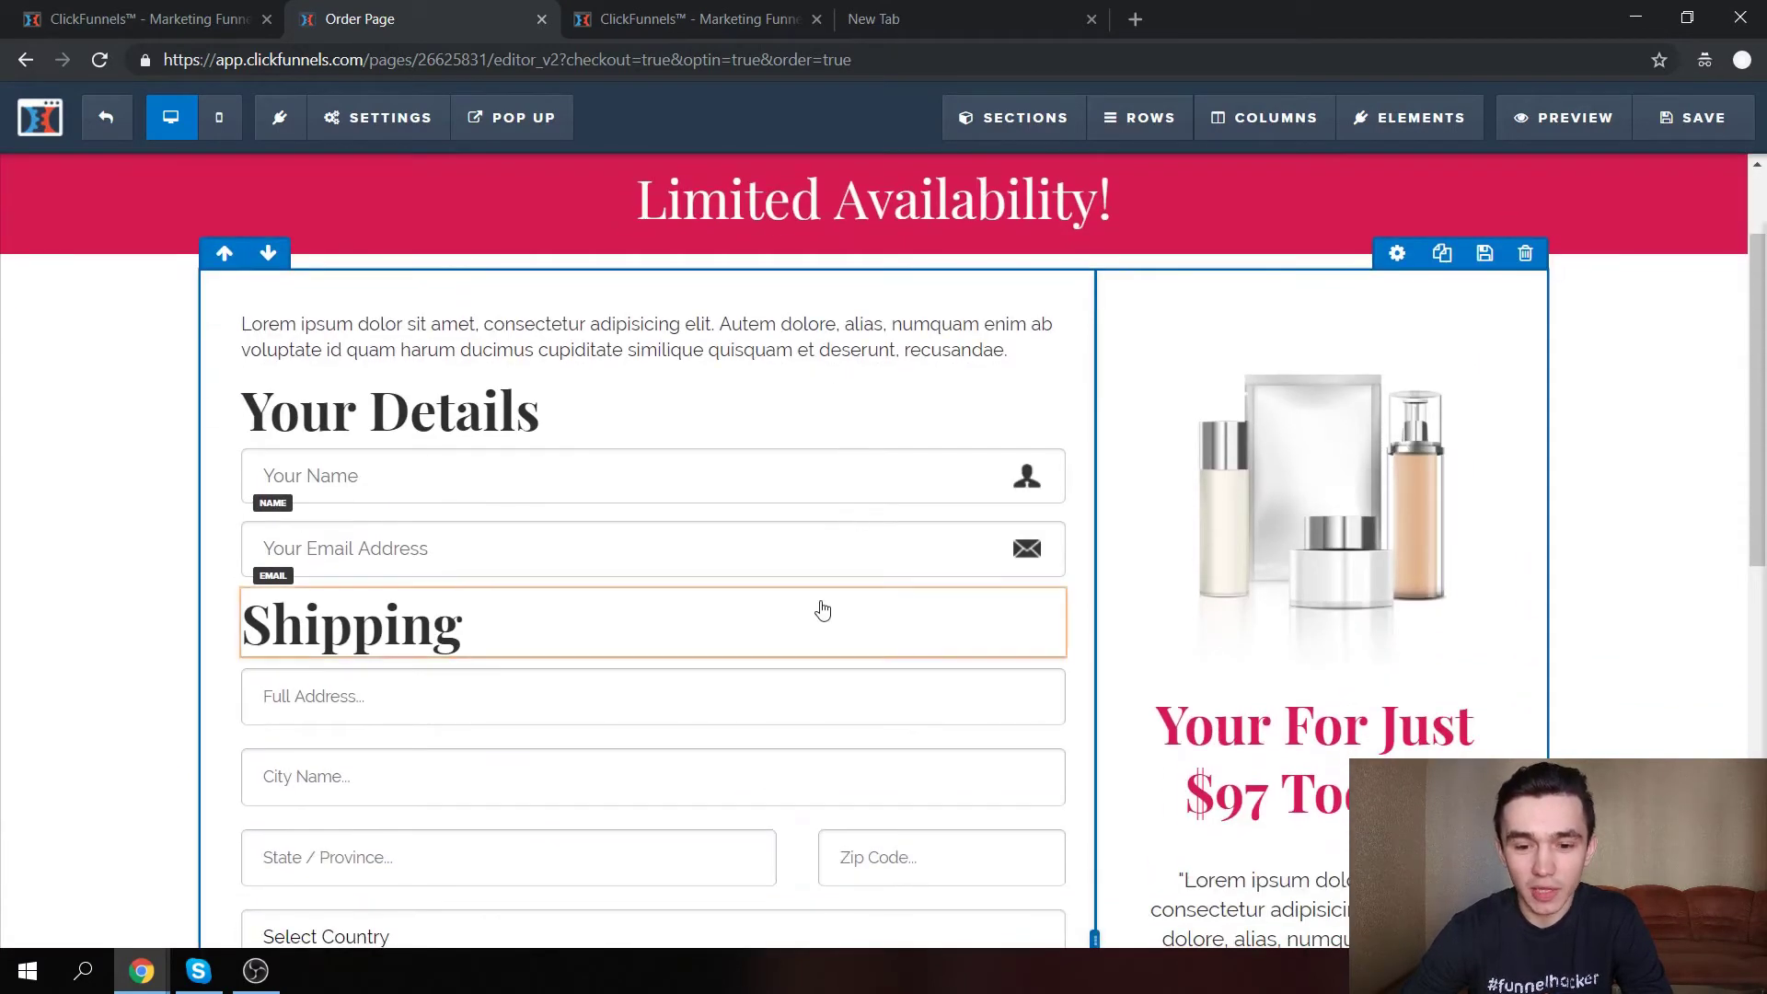
scroll(823, 611, down, 3)
scroll(820, 608, up, 5)
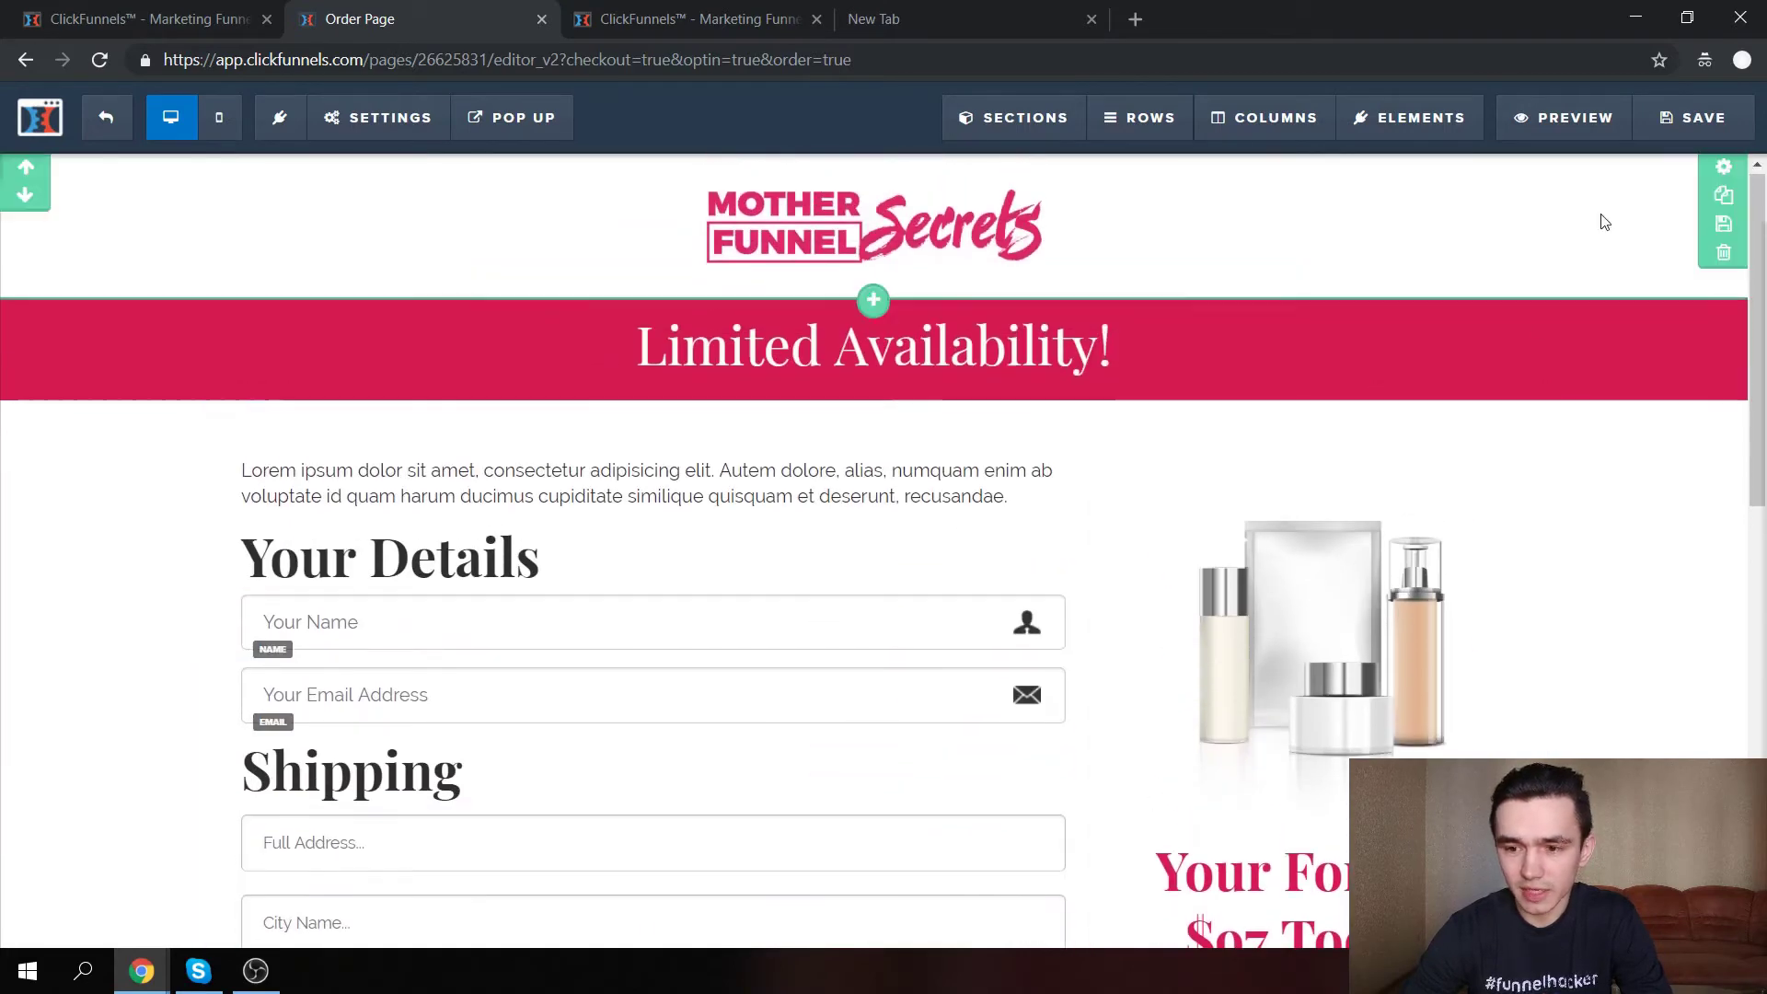
Save the order page and exit the editor to the funnel's steps.
click(1694, 117)
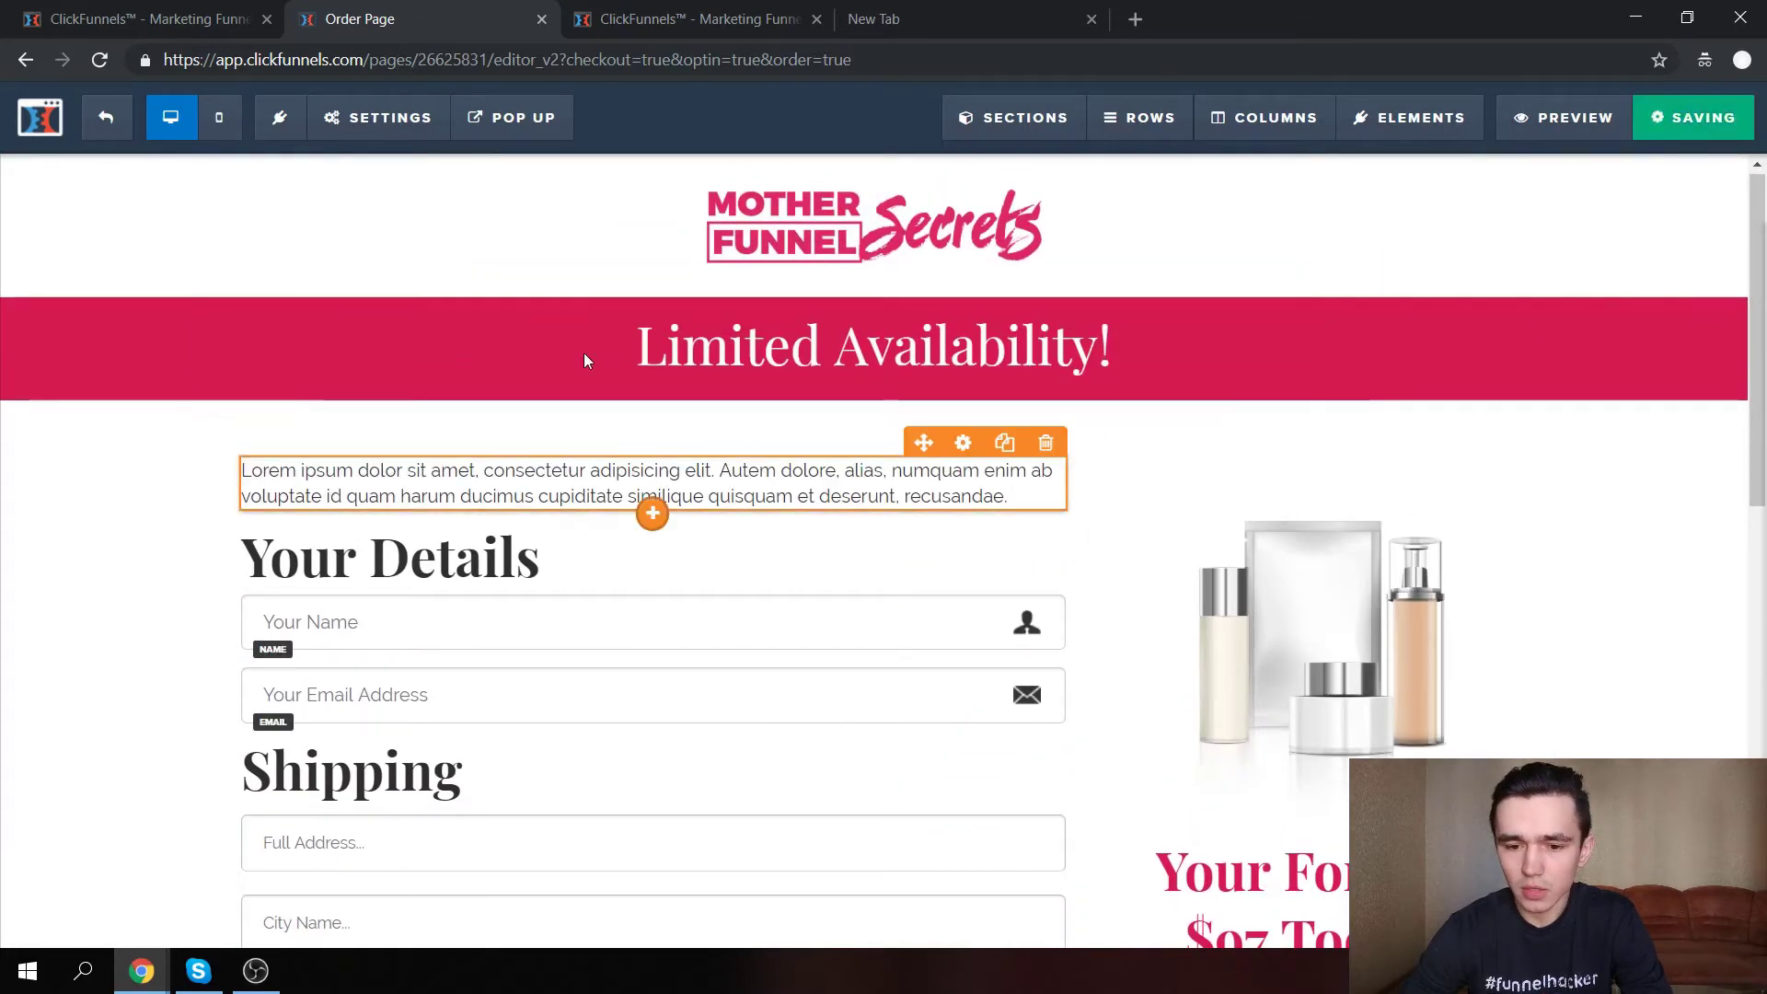
scroll(1141, 598, down, 3)
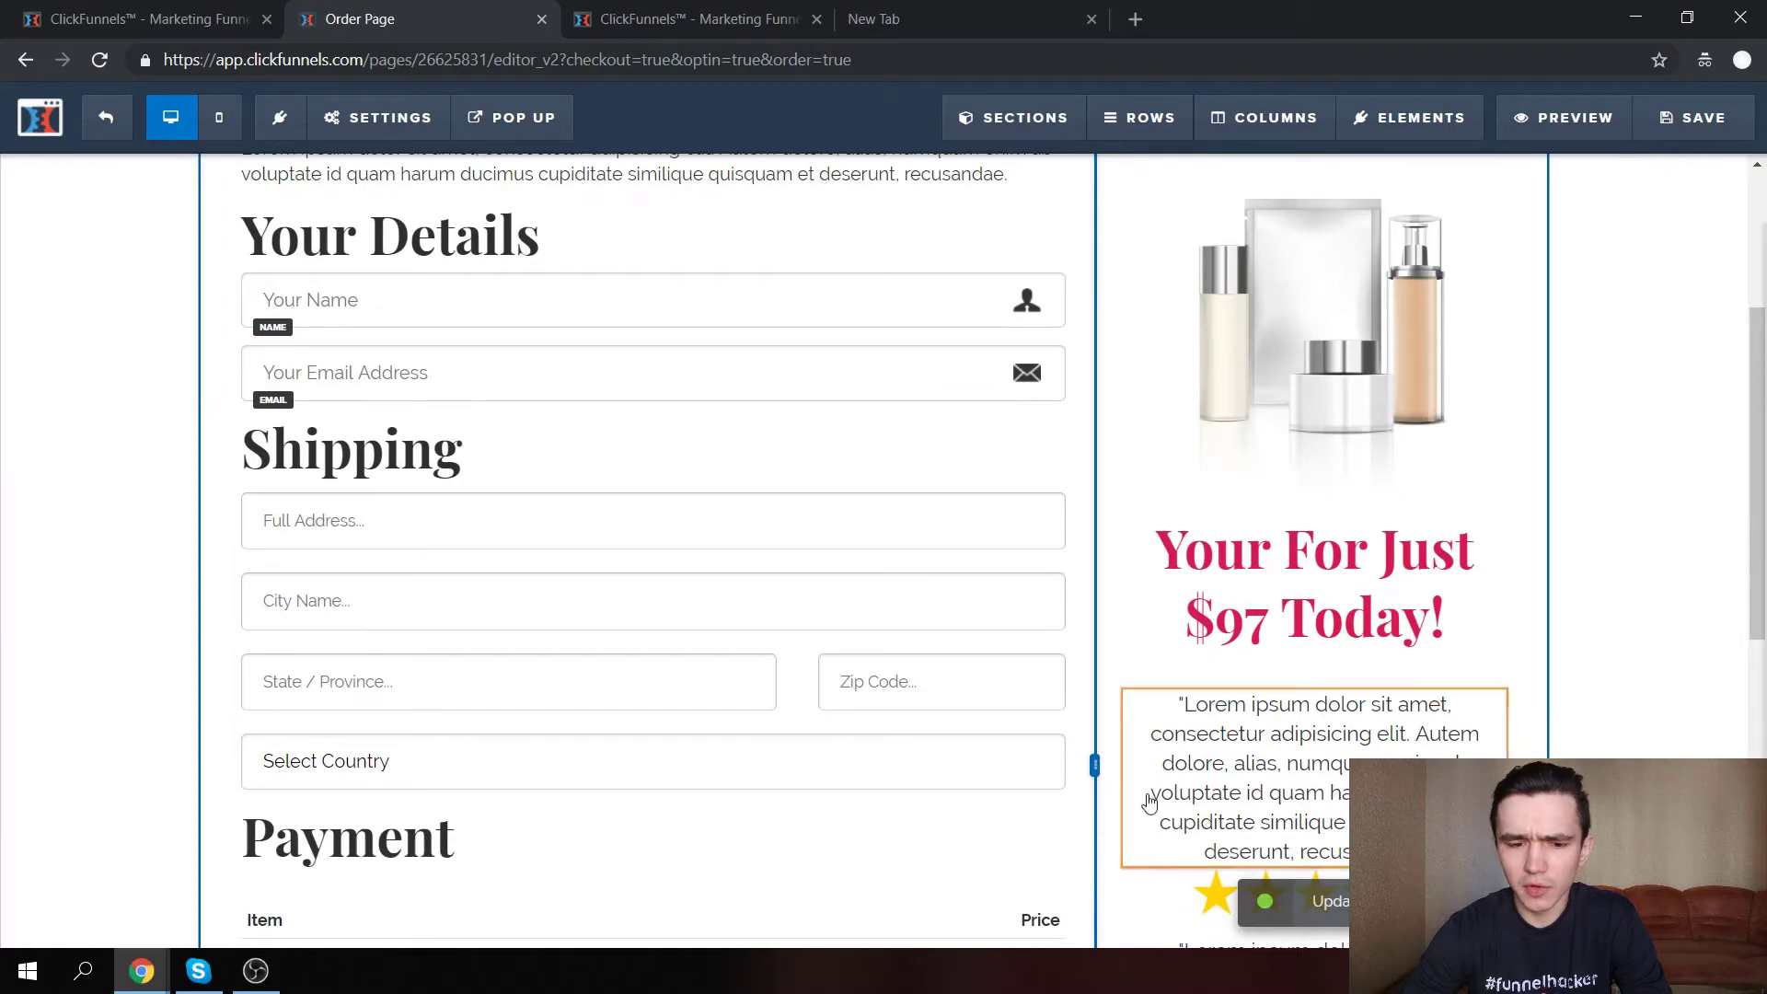
scroll(1224, 589, up, 3)
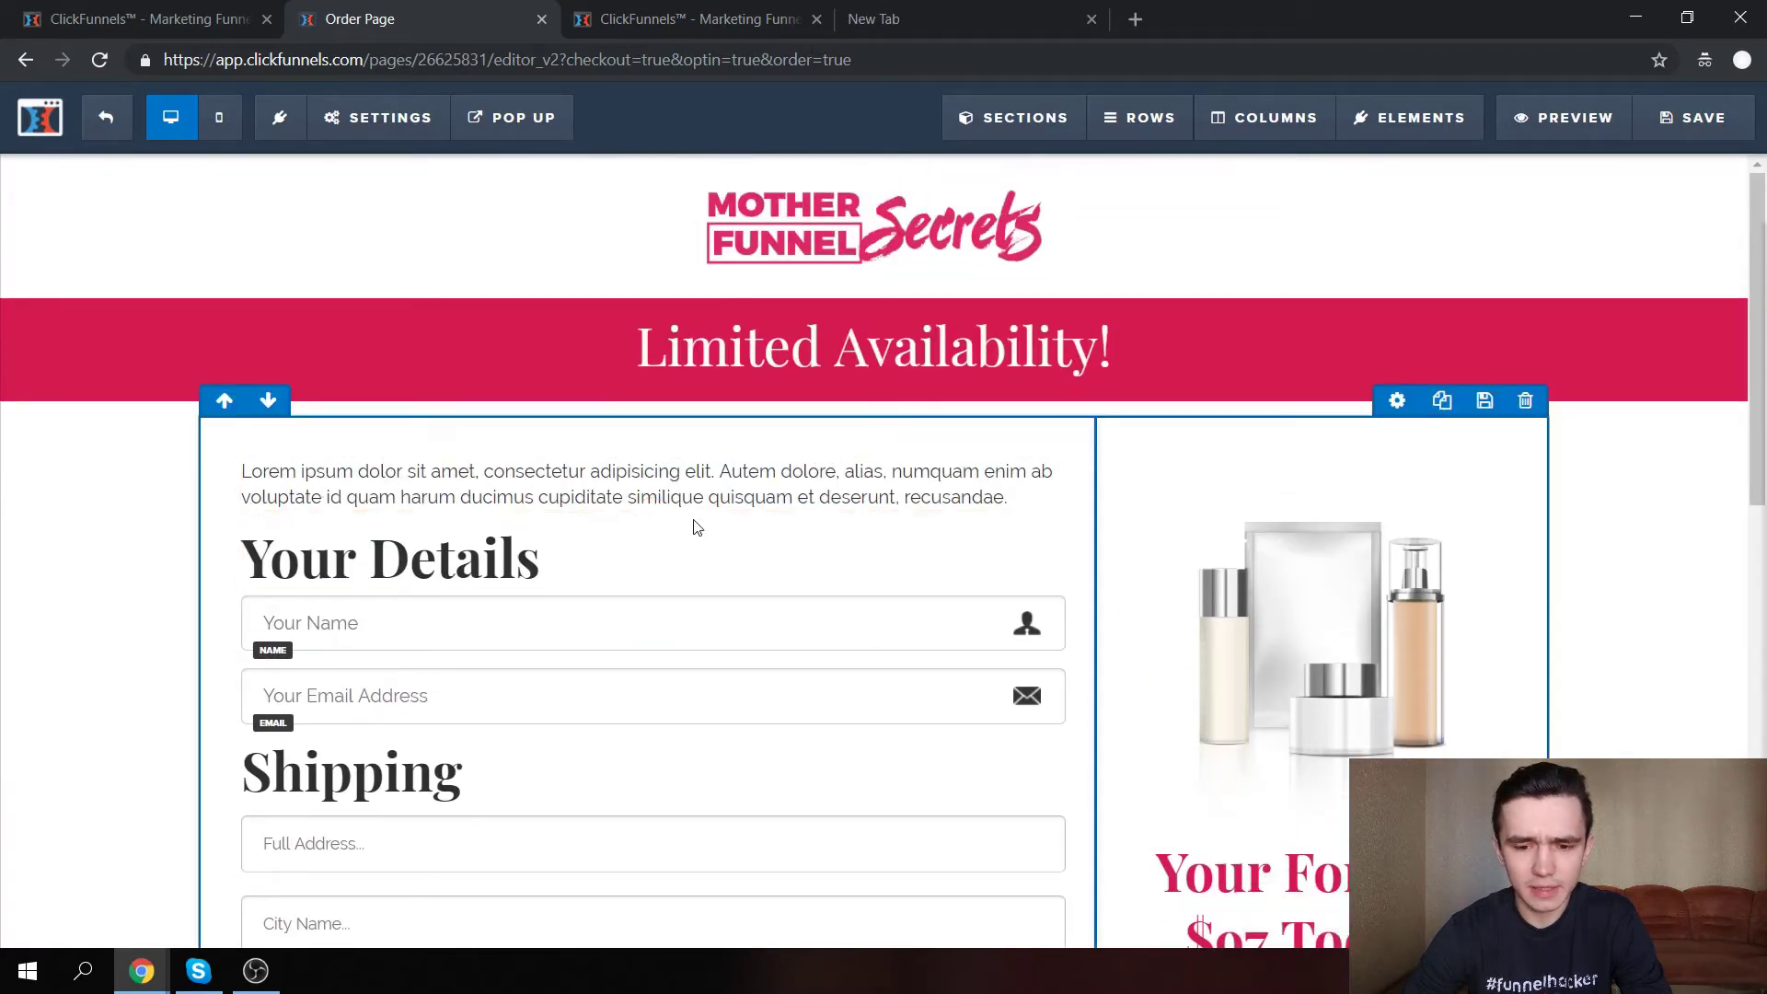
click(116, 124)
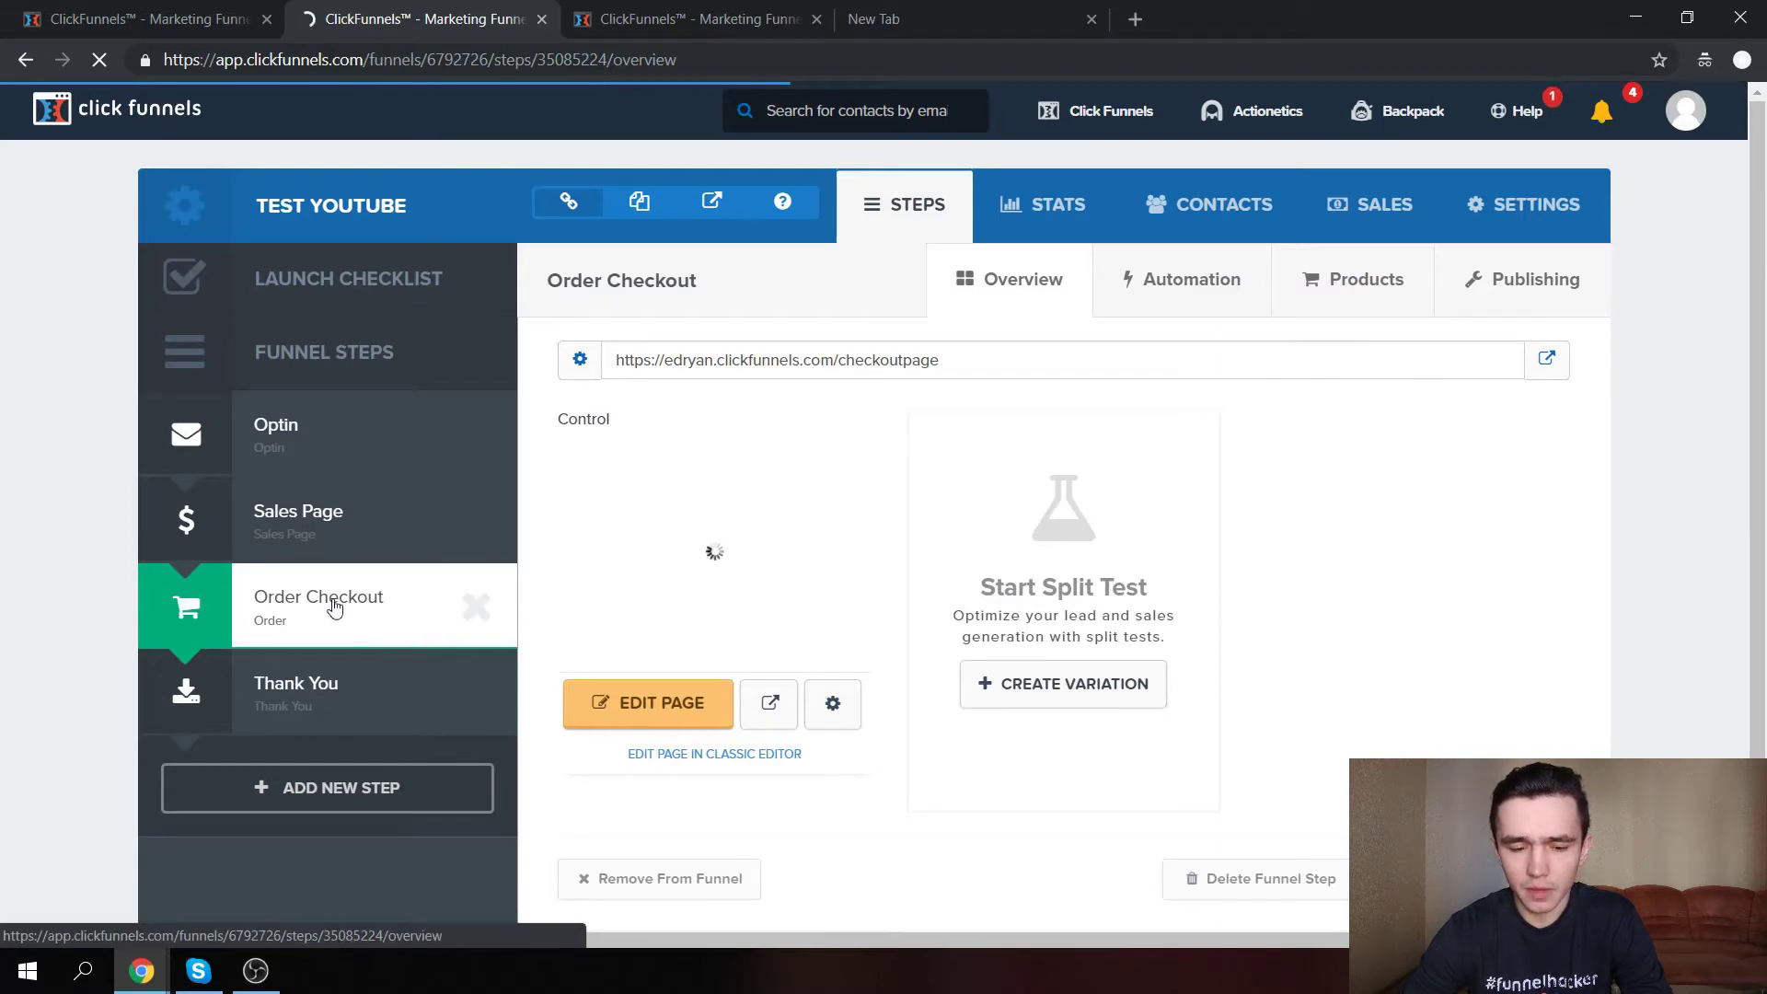
Start a new product for the Order Checkout step, named "Weightloss Video Course" with an amount of 47.
click(1370, 276)
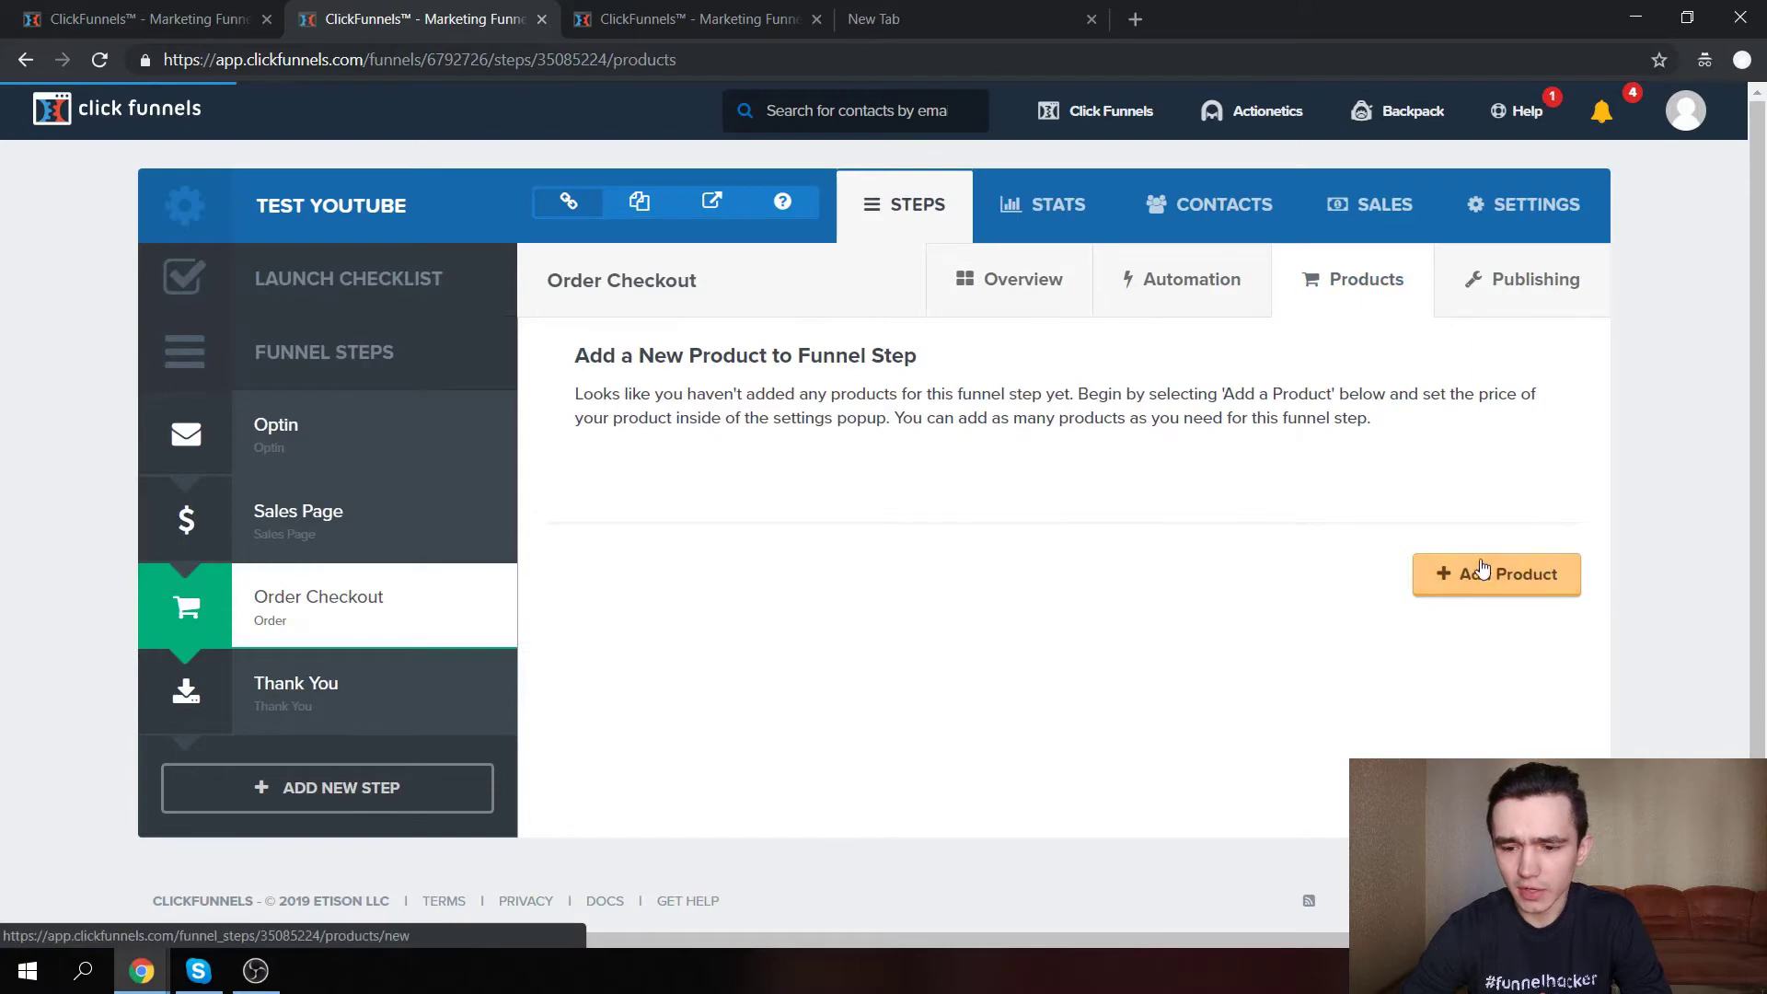
click(1487, 580)
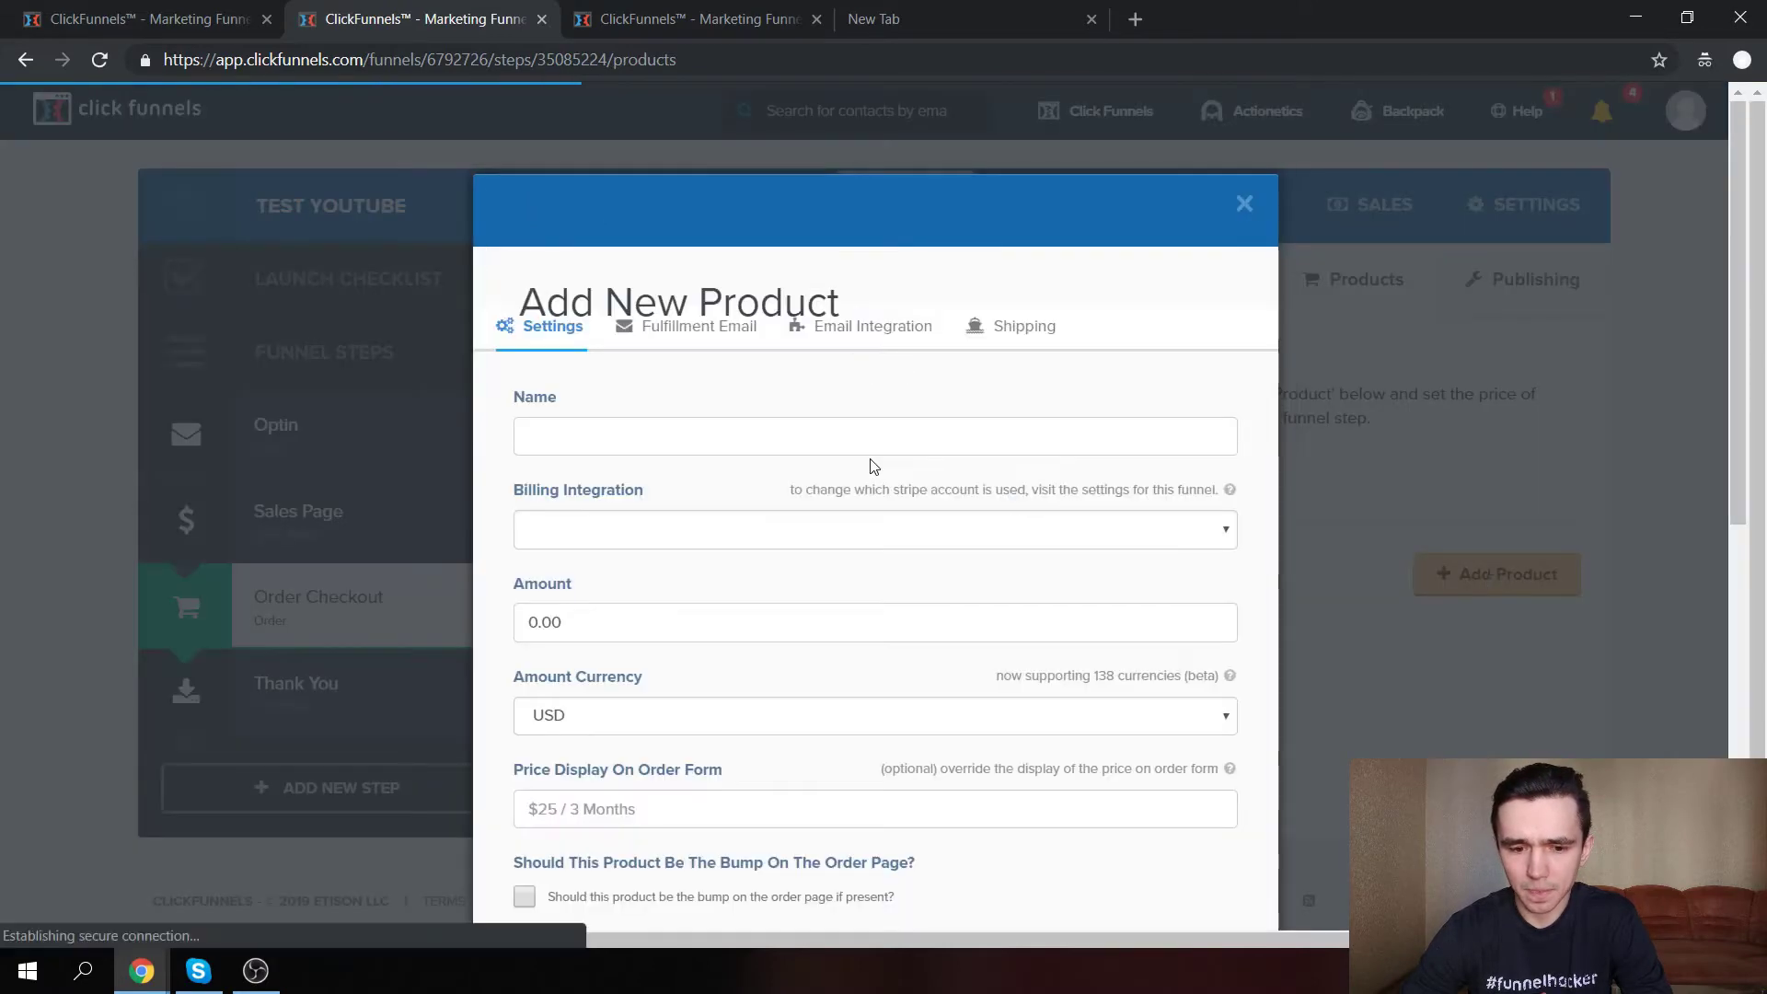
click(741, 440)
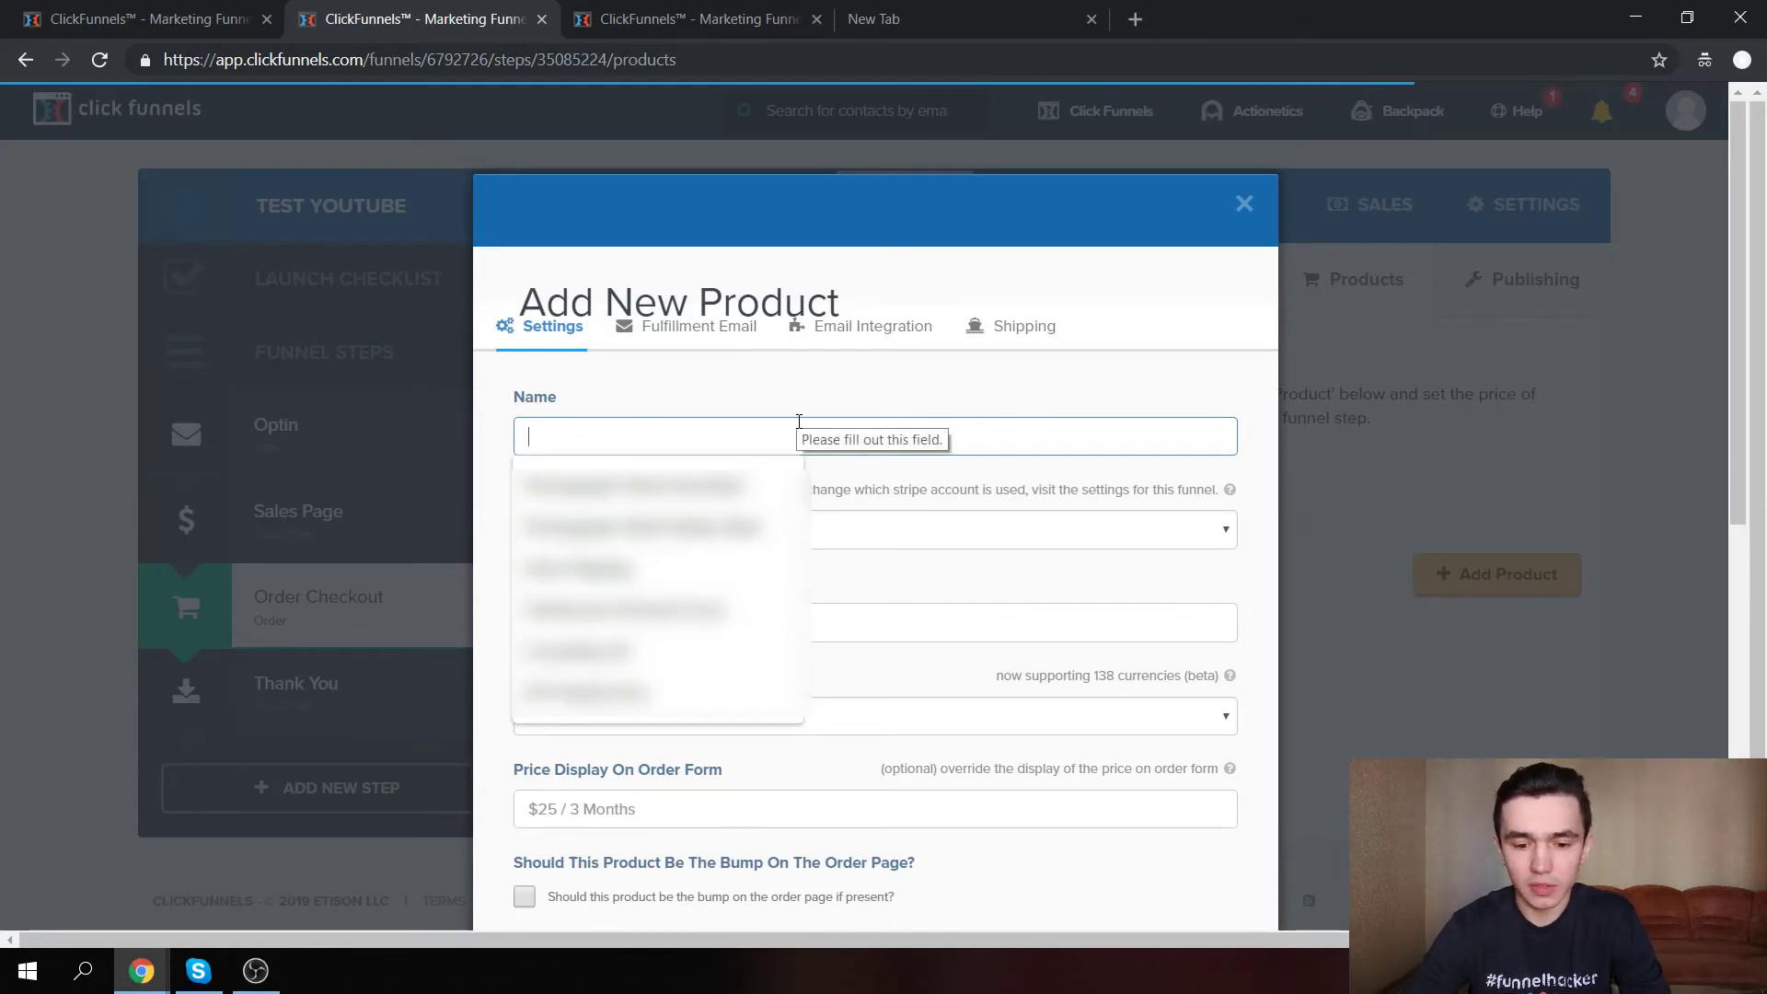
text(Weightloss Video Course)
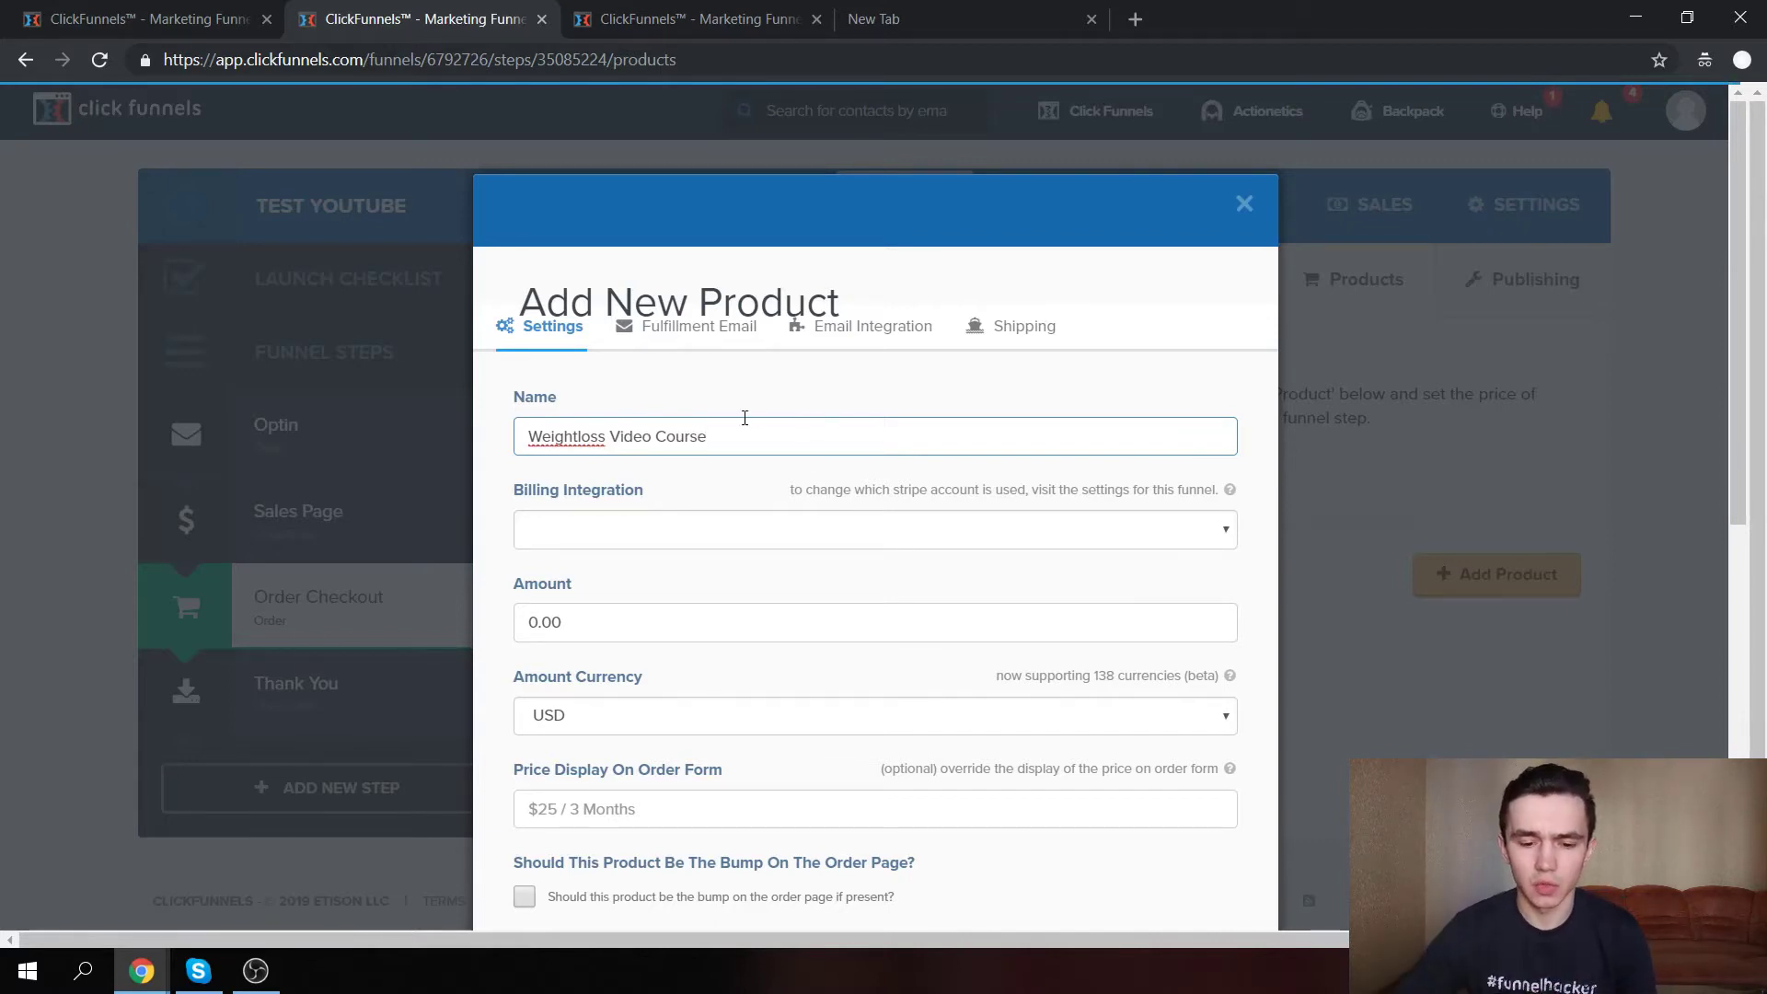
click(668, 613)
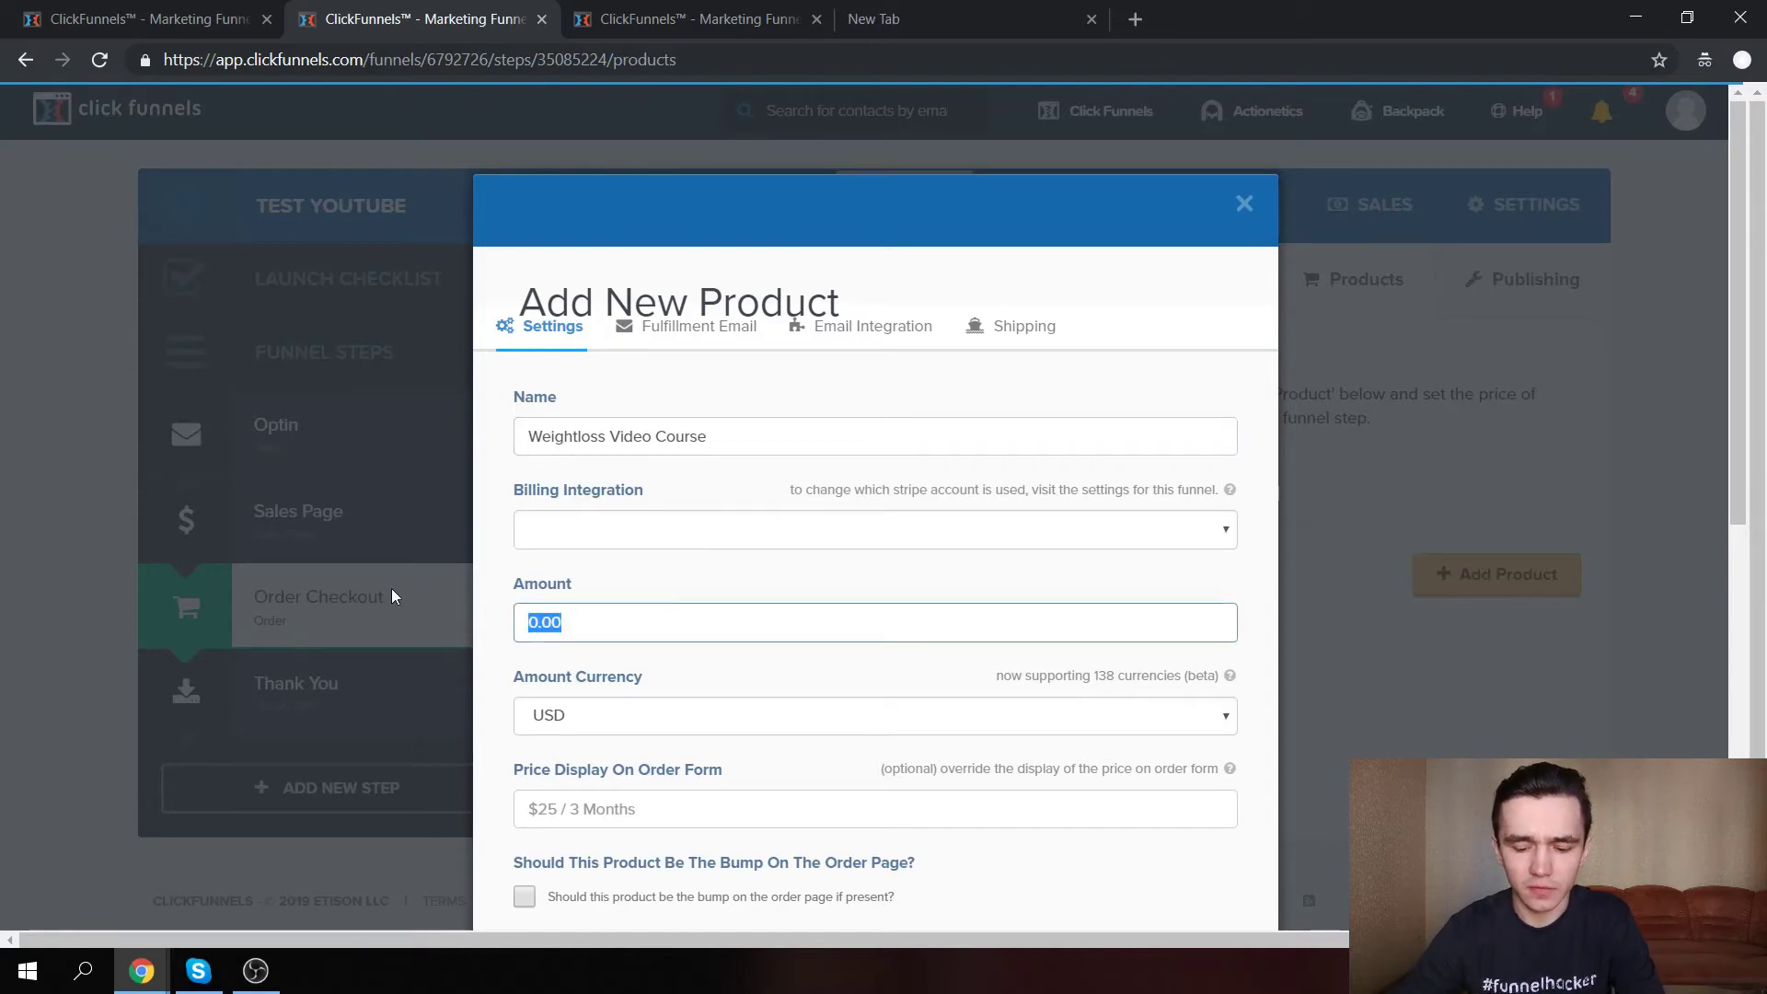
text(47)
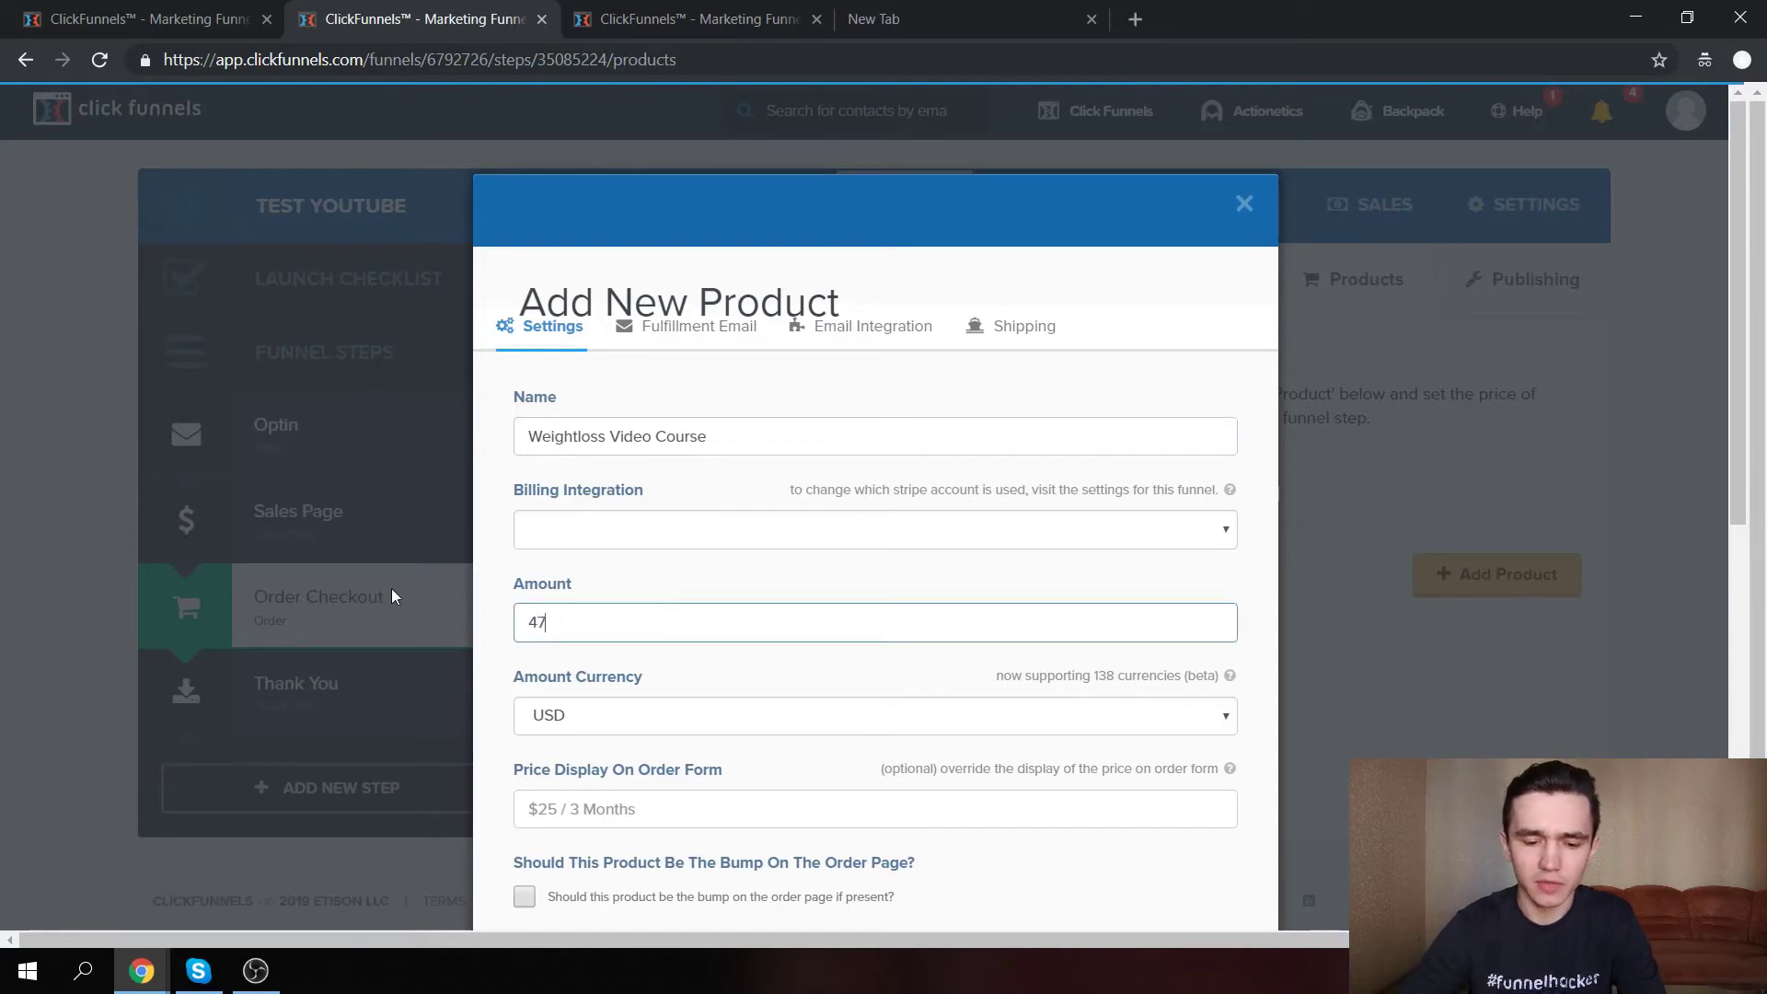
Look through the billing integration choices and the remaining settings of the new product.
click(862, 542)
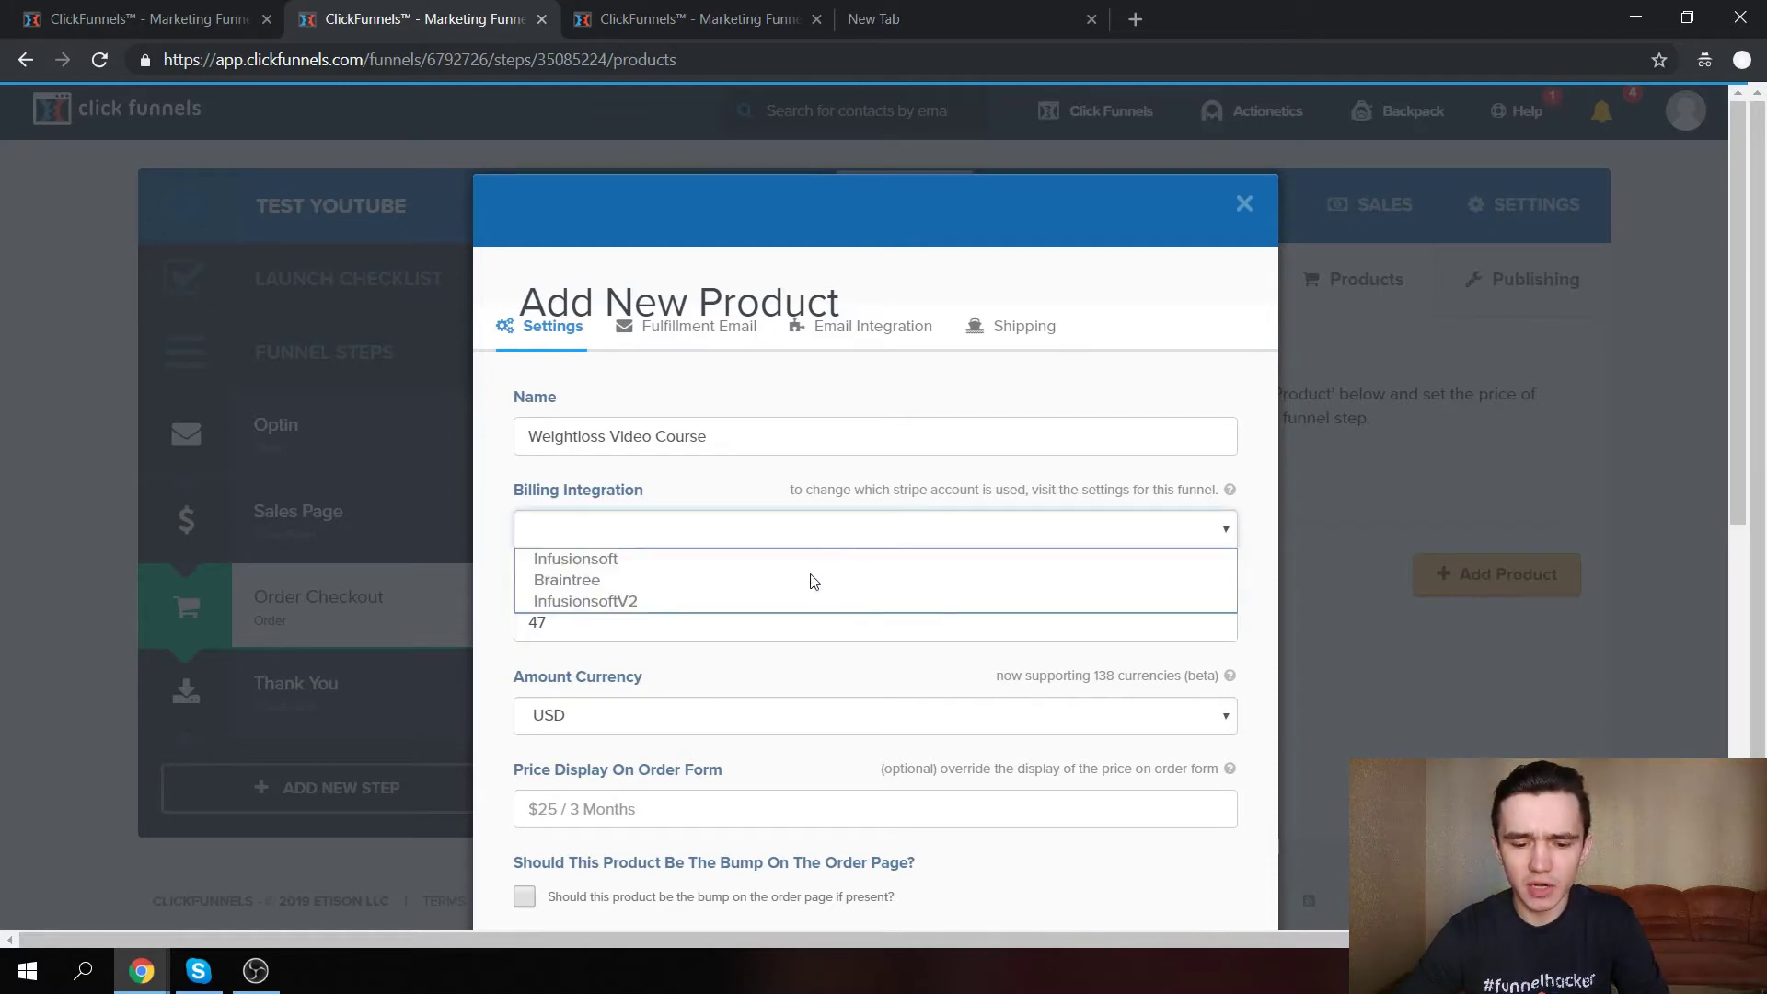
click(968, 466)
scroll(963, 465, down, 6)
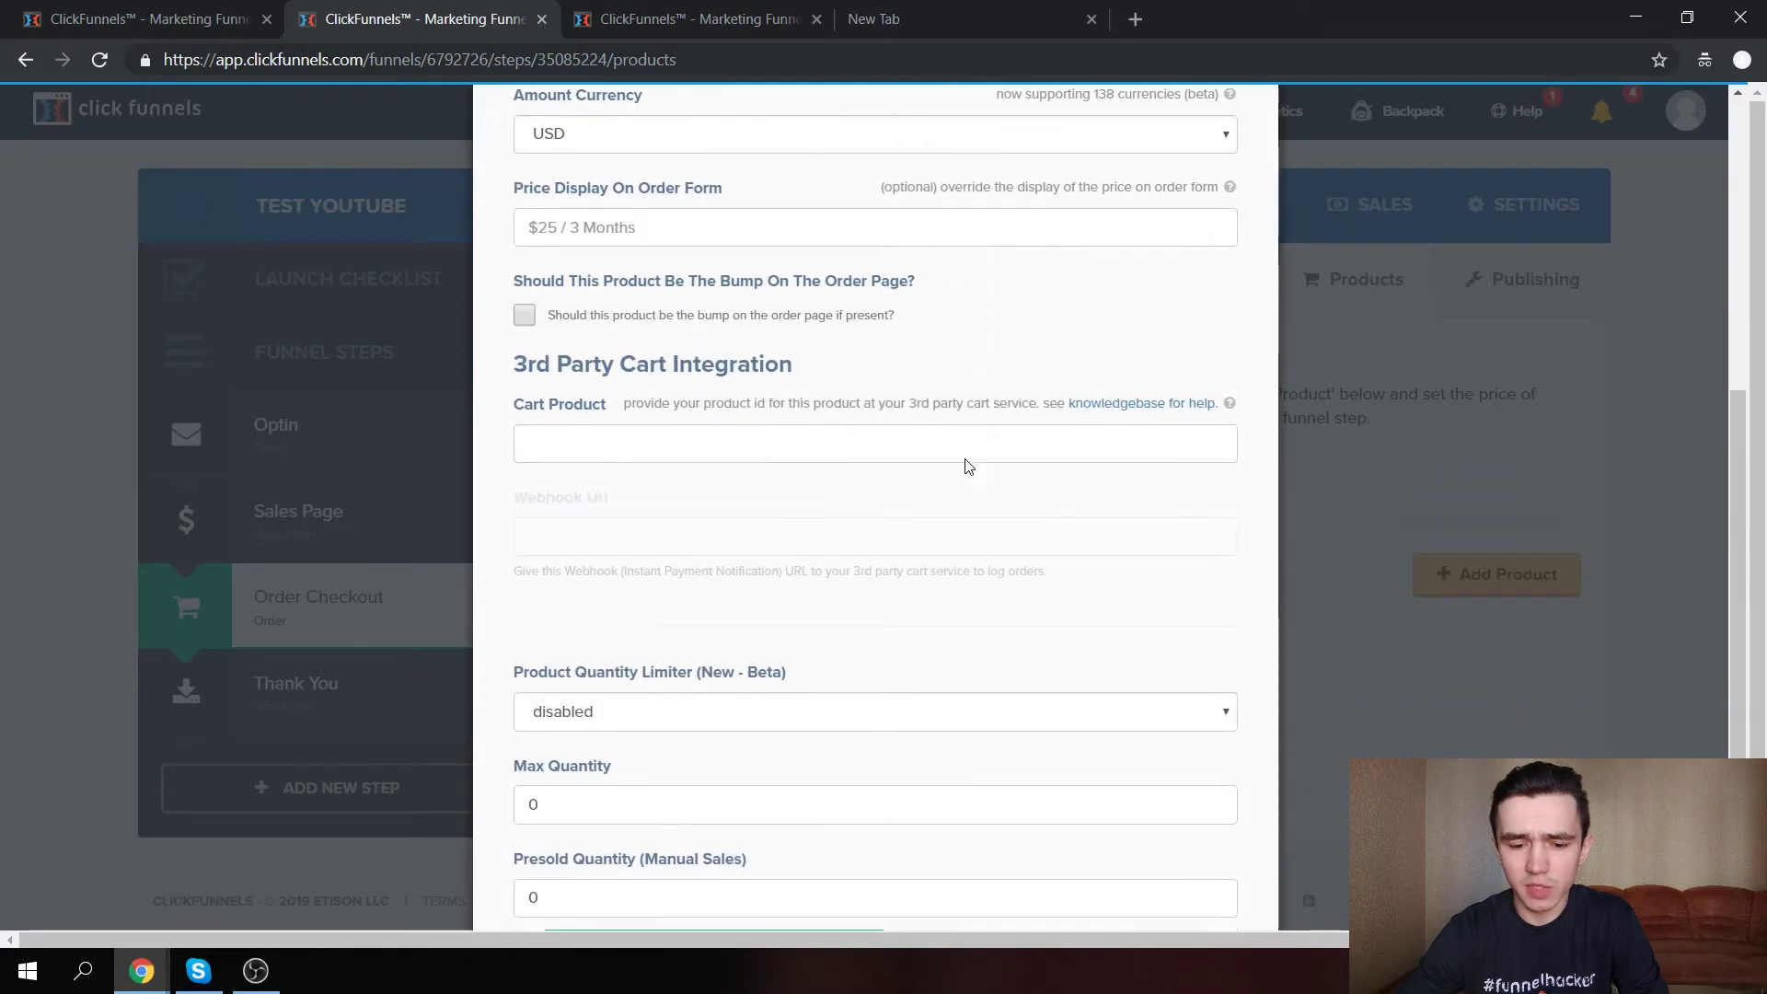
scroll(962, 466, up, 3)
click(774, 182)
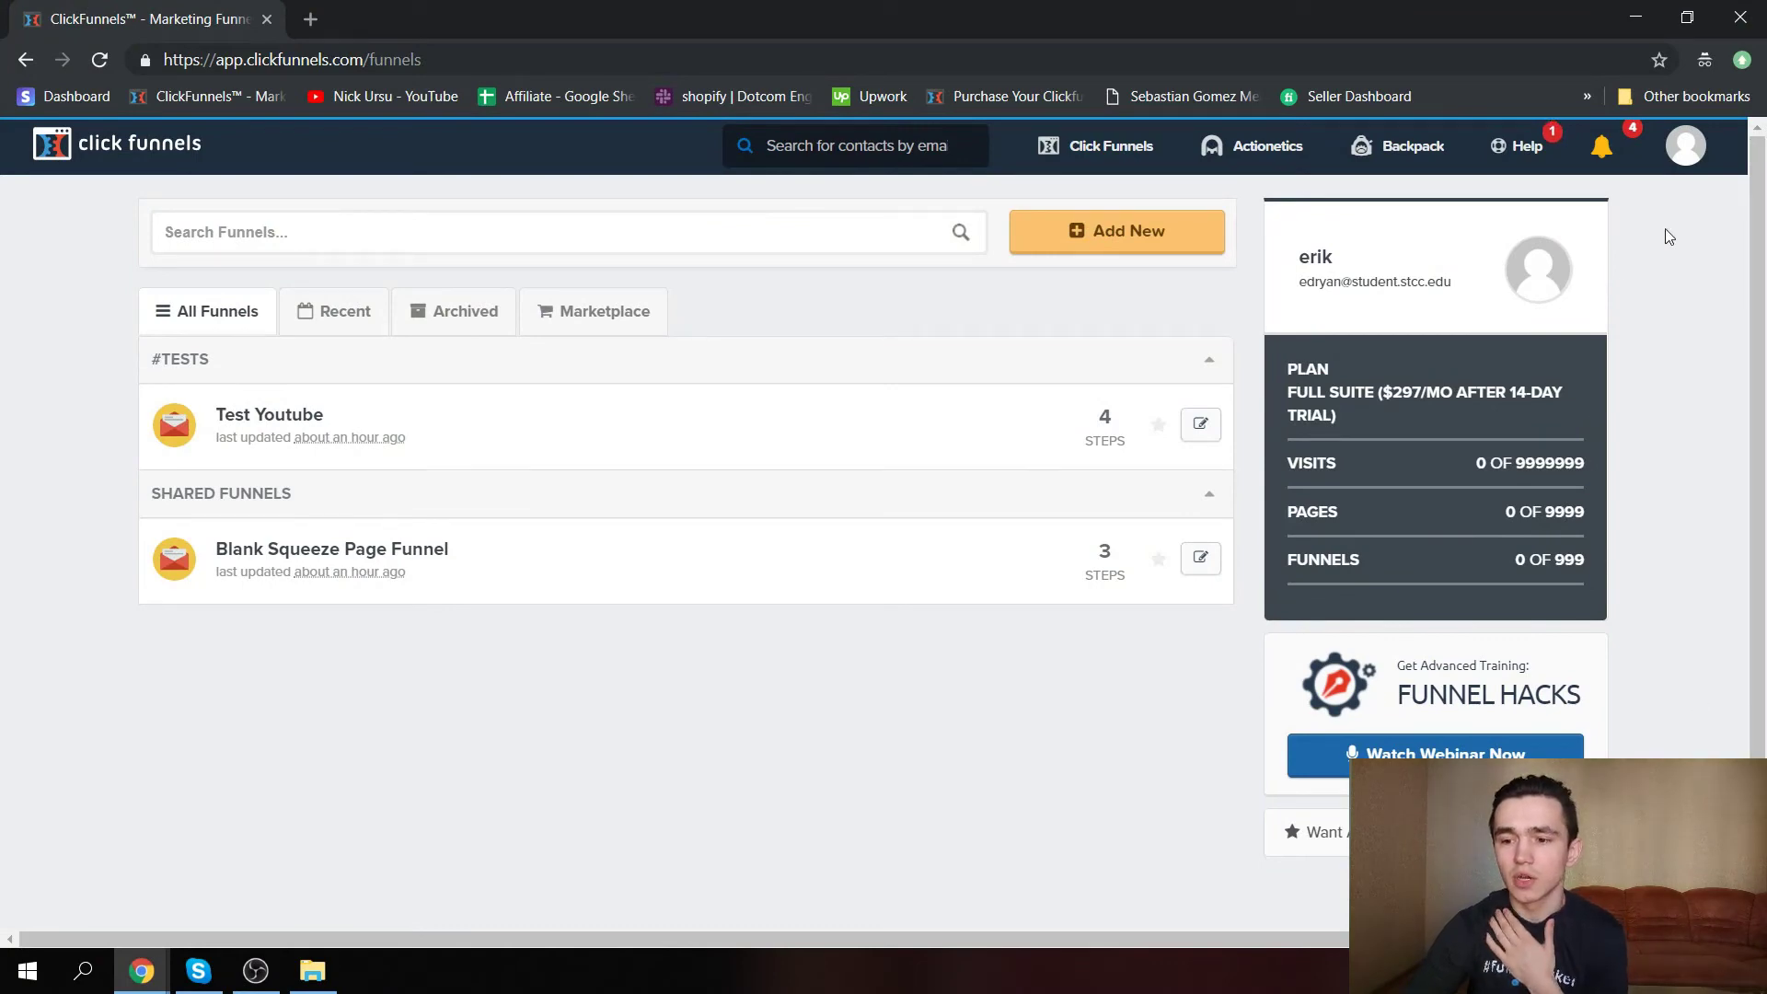
Open the account's API integrations and bring up the services available for a new integration.
click(1686, 145)
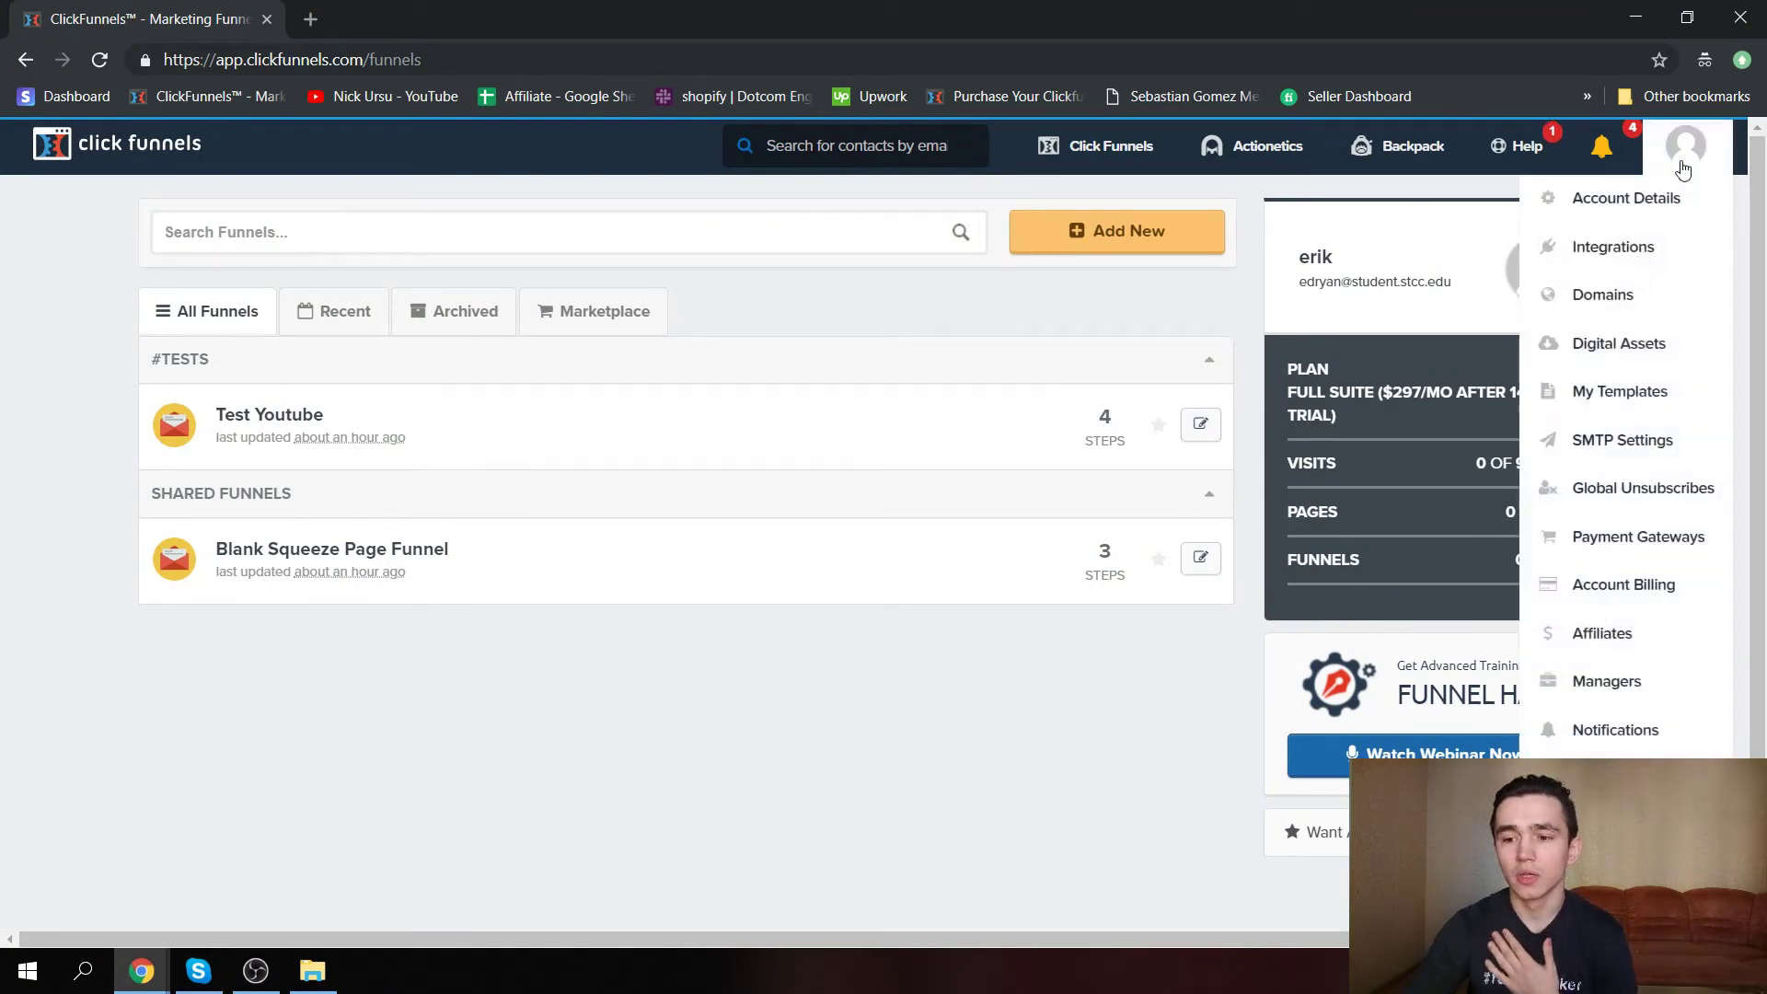
click(1662, 264)
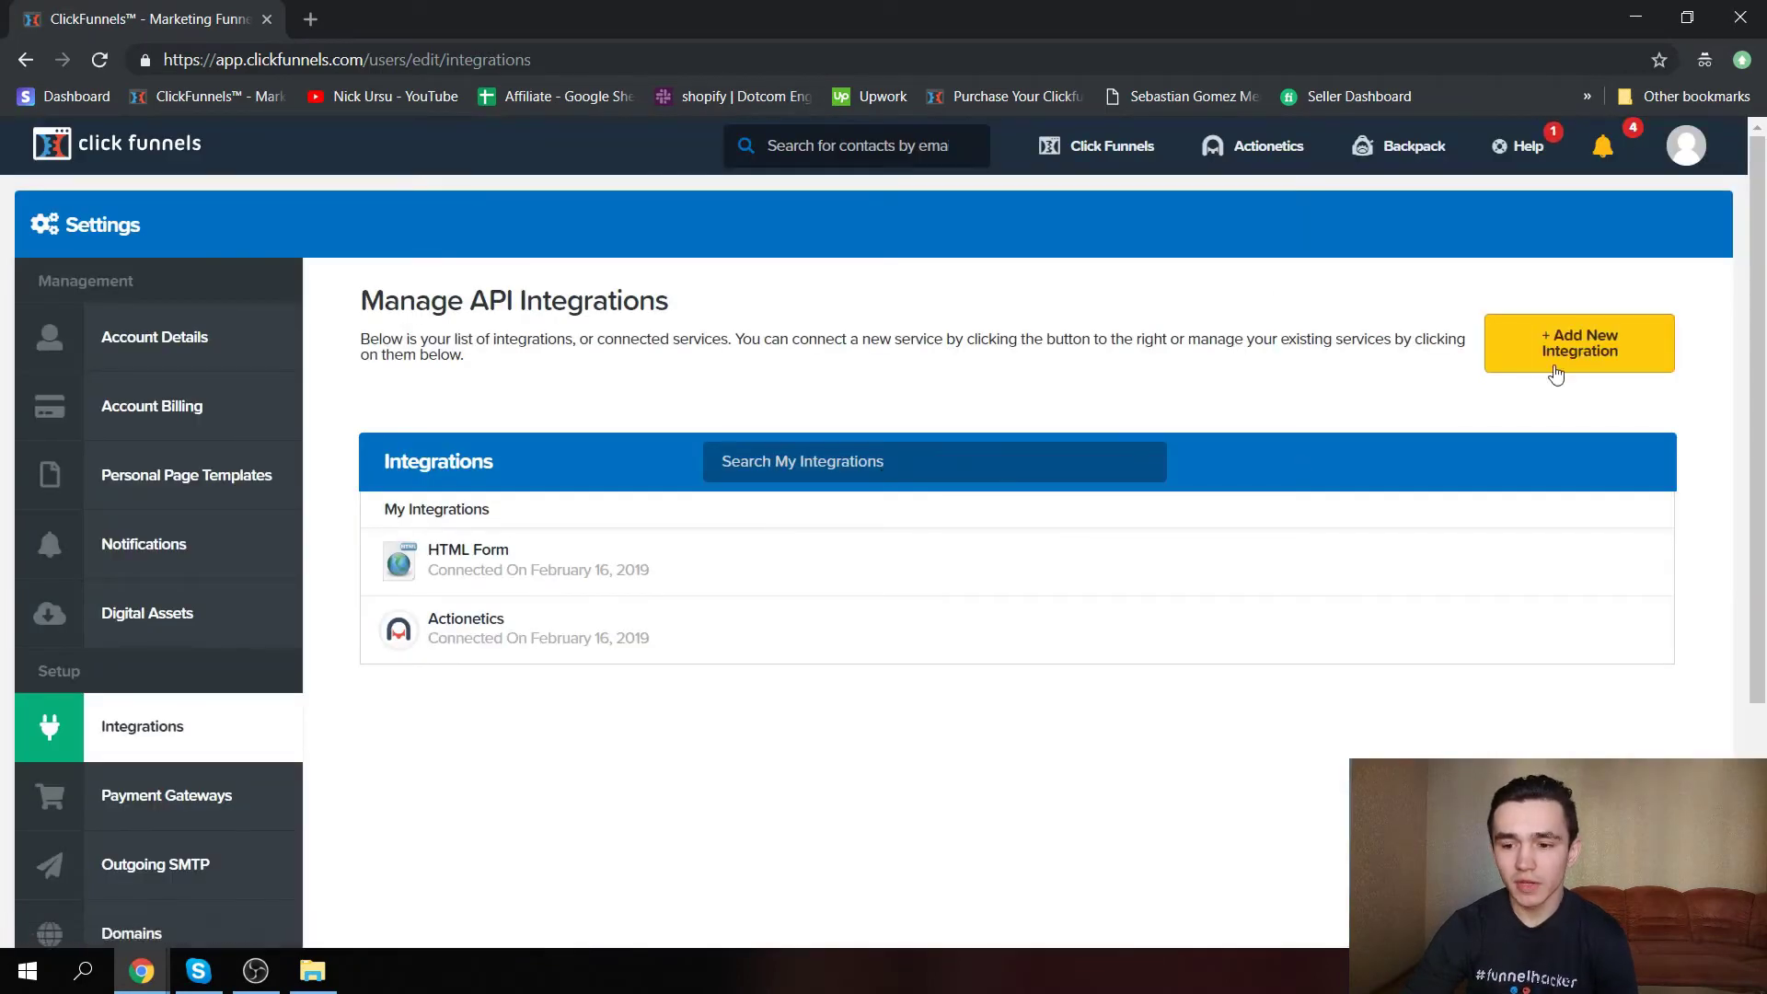
click(1586, 365)
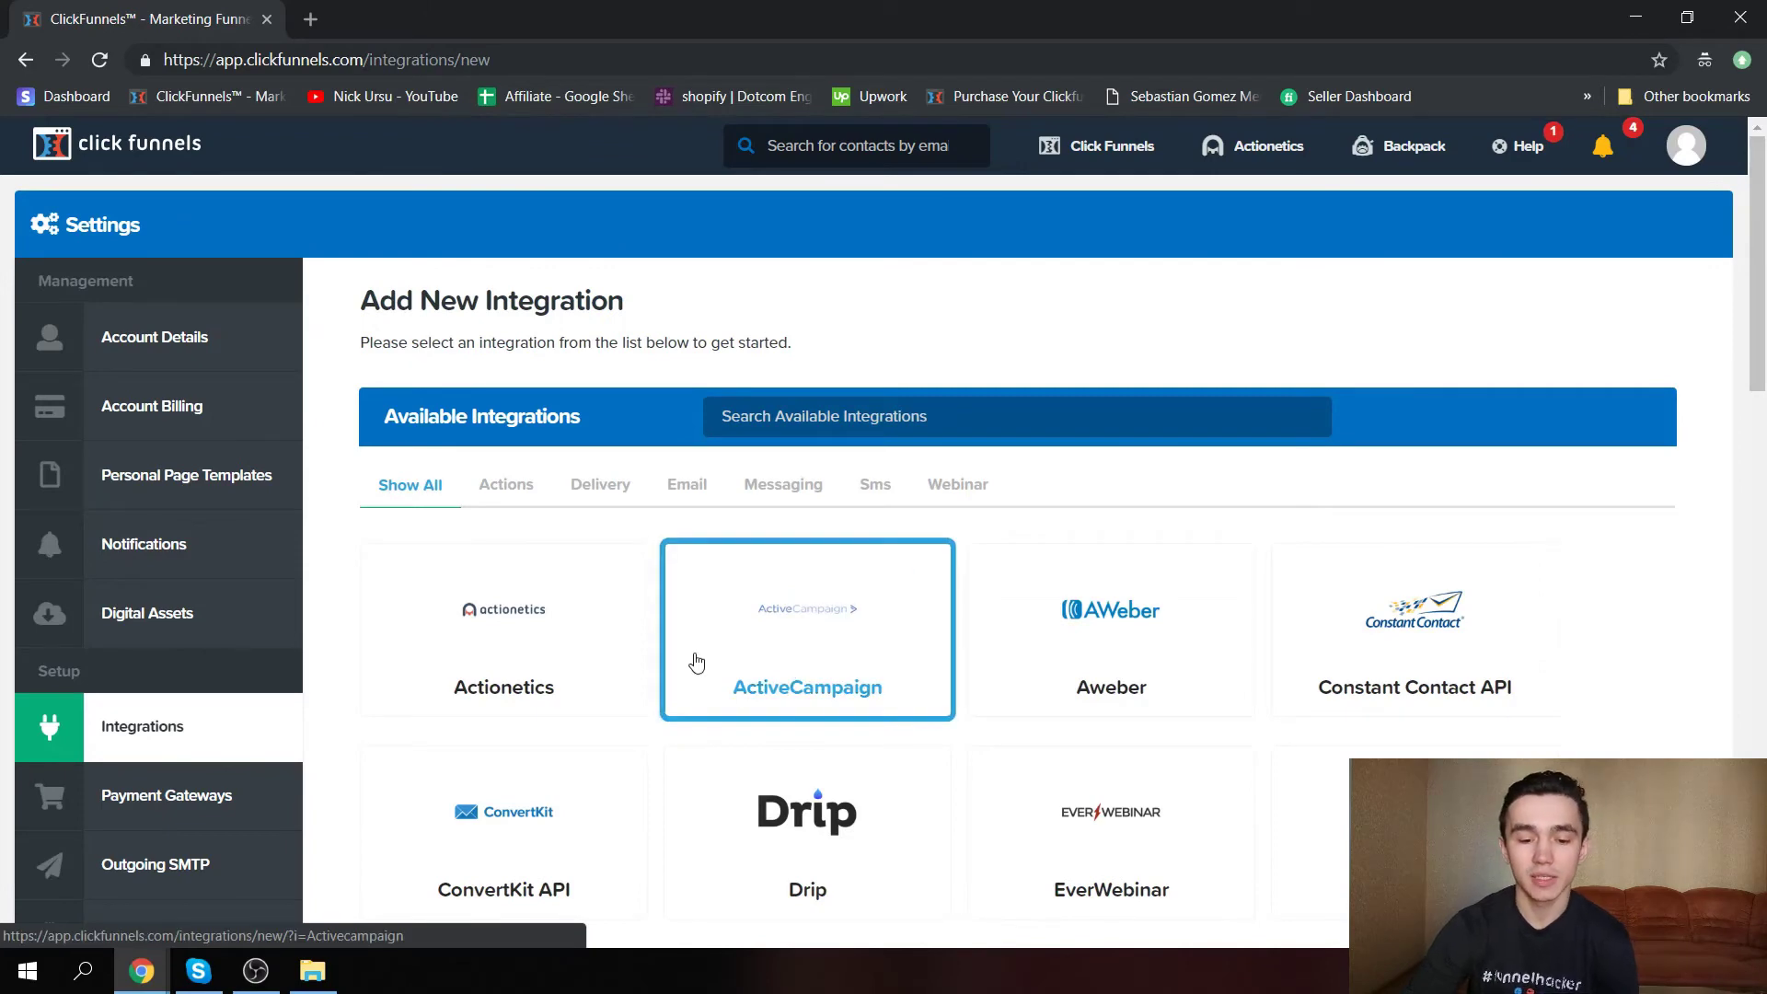
Open the ActiveCampaign form for a new integration and look over the details it requires.
click(878, 617)
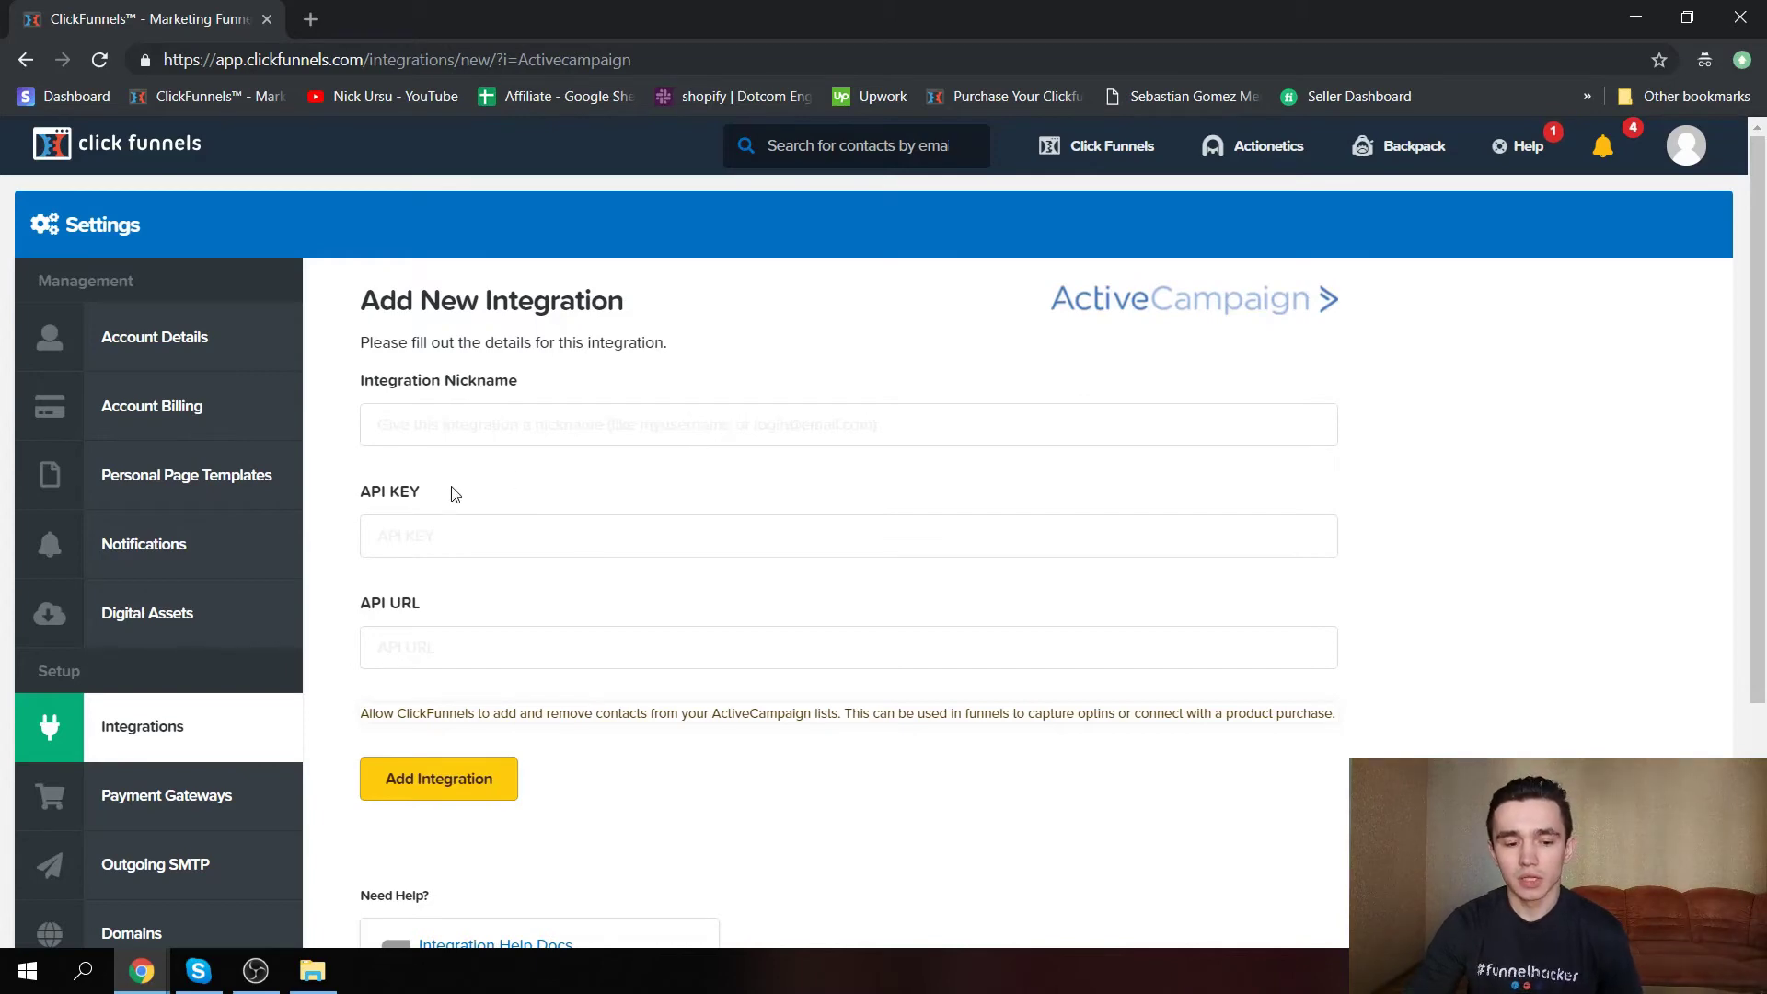
scroll(451, 494, down, 2)
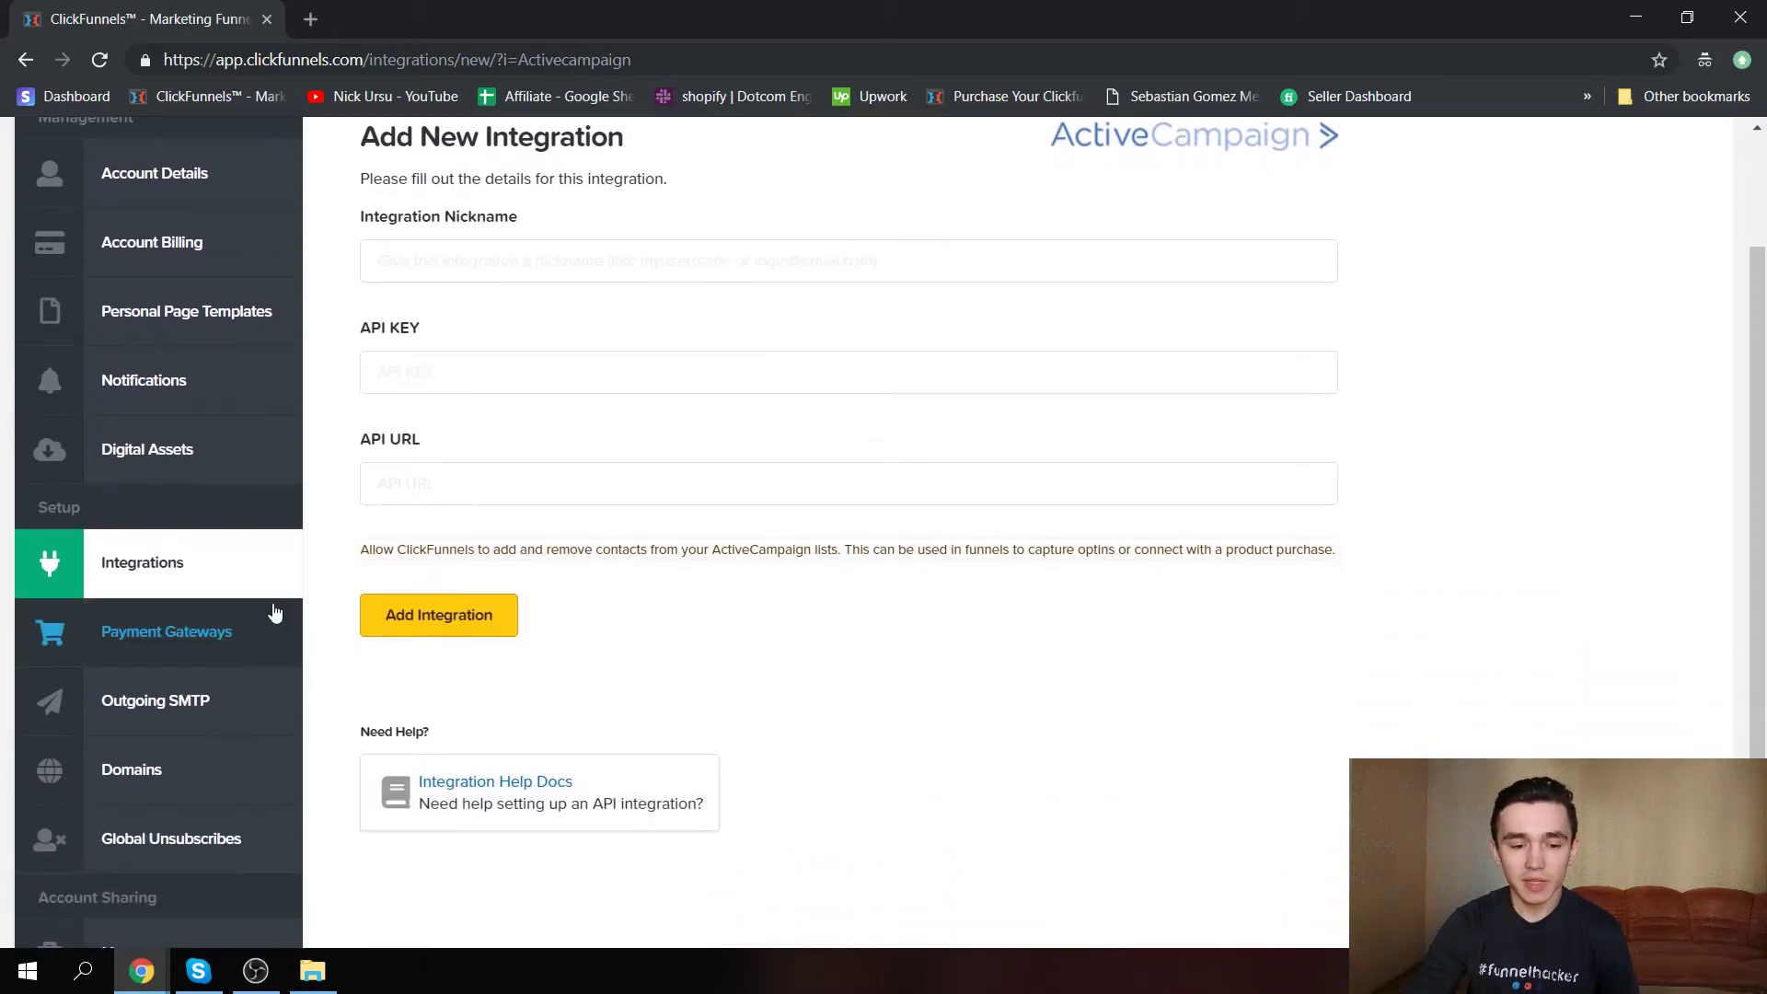
Open the account's payment gateways and look through the providers available for a new gateway.
click(214, 619)
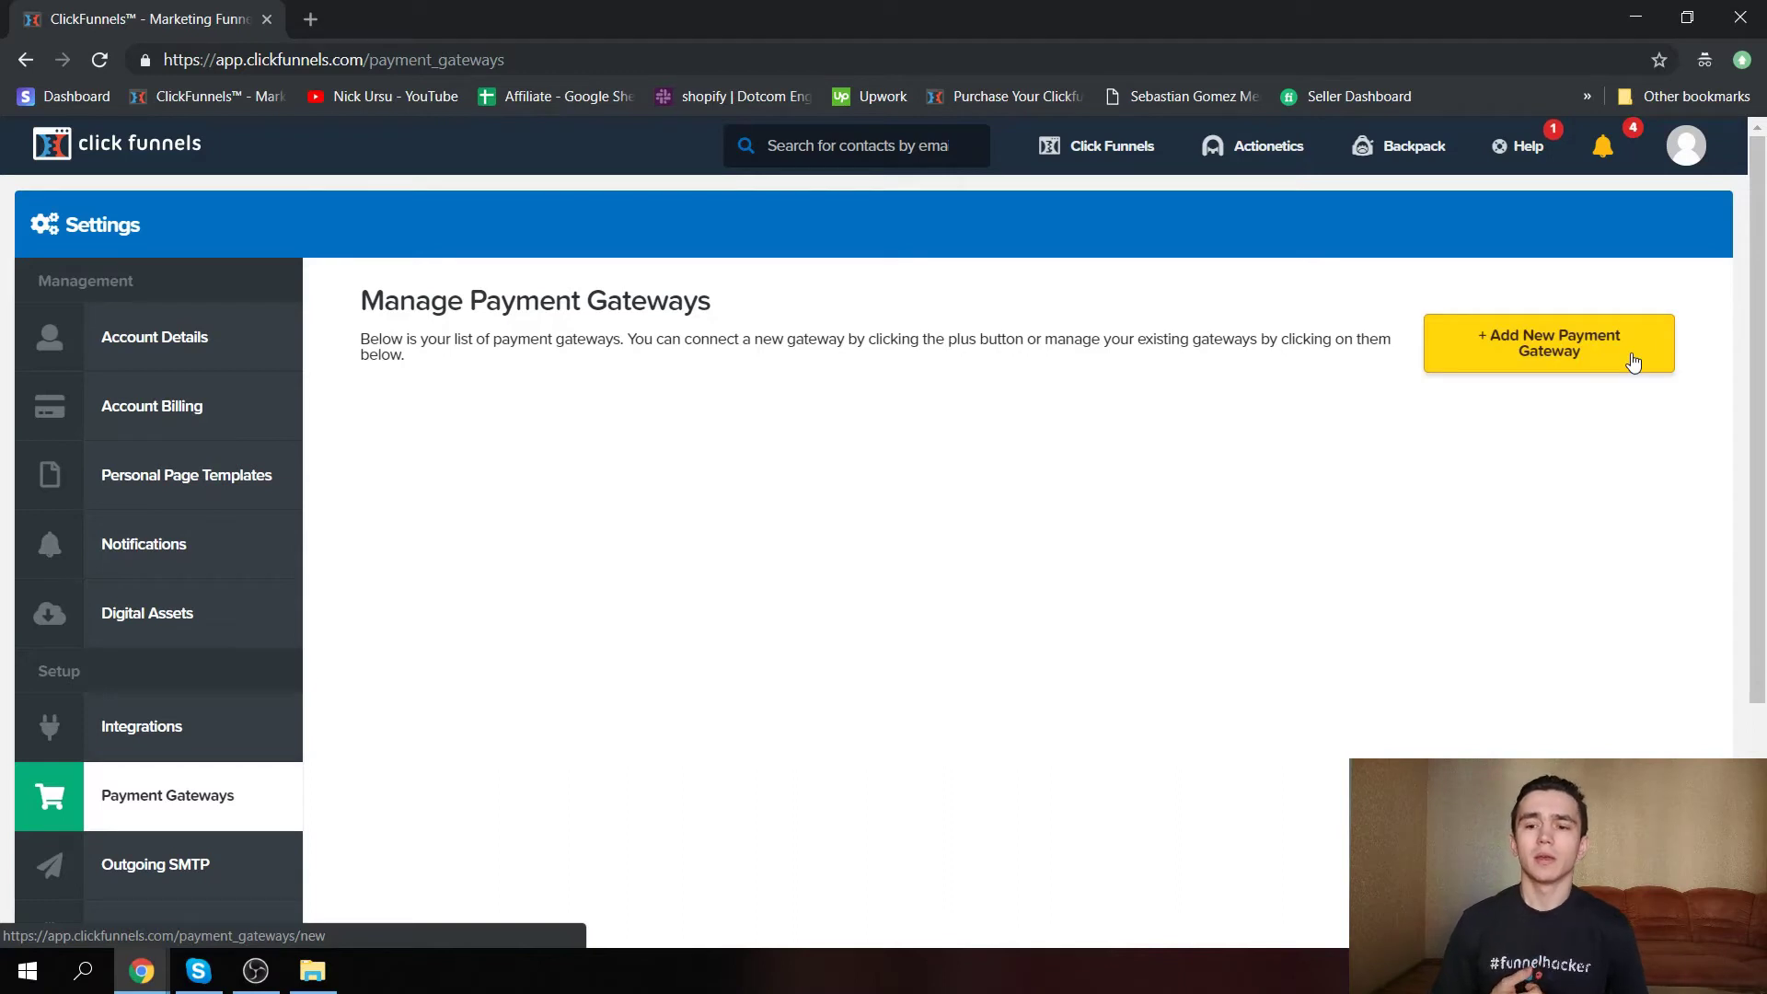
click(1542, 346)
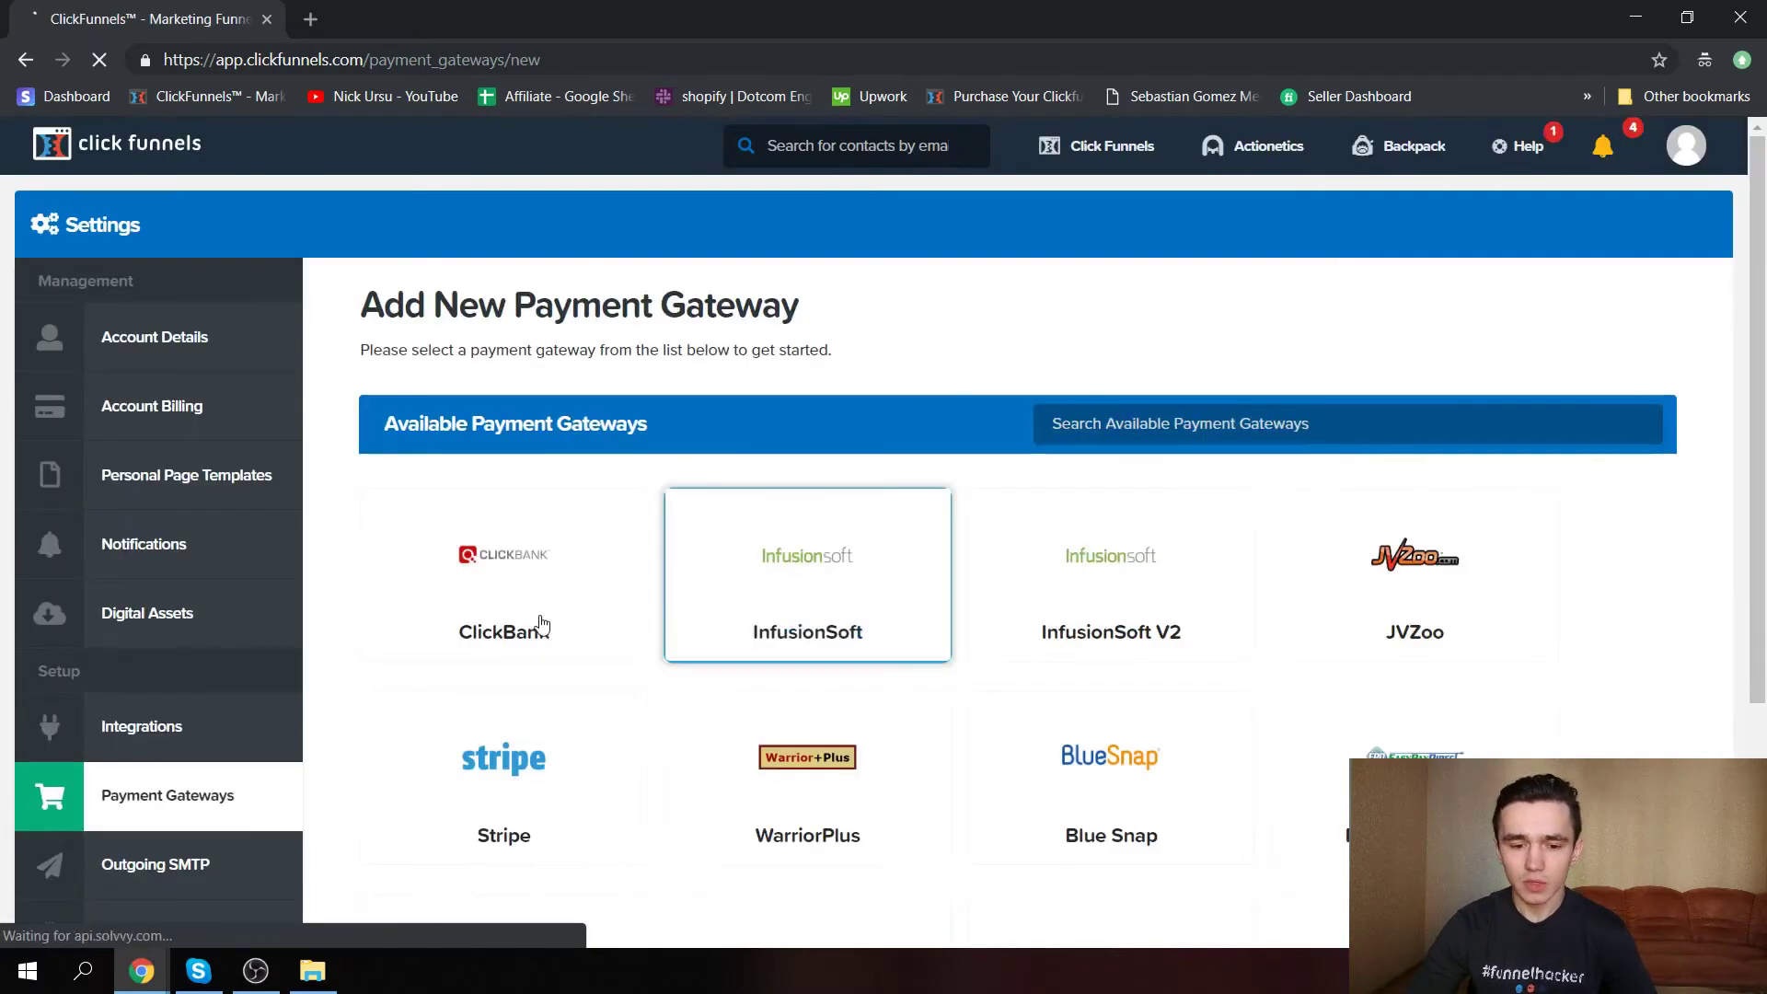
scroll(672, 788, down, 4)
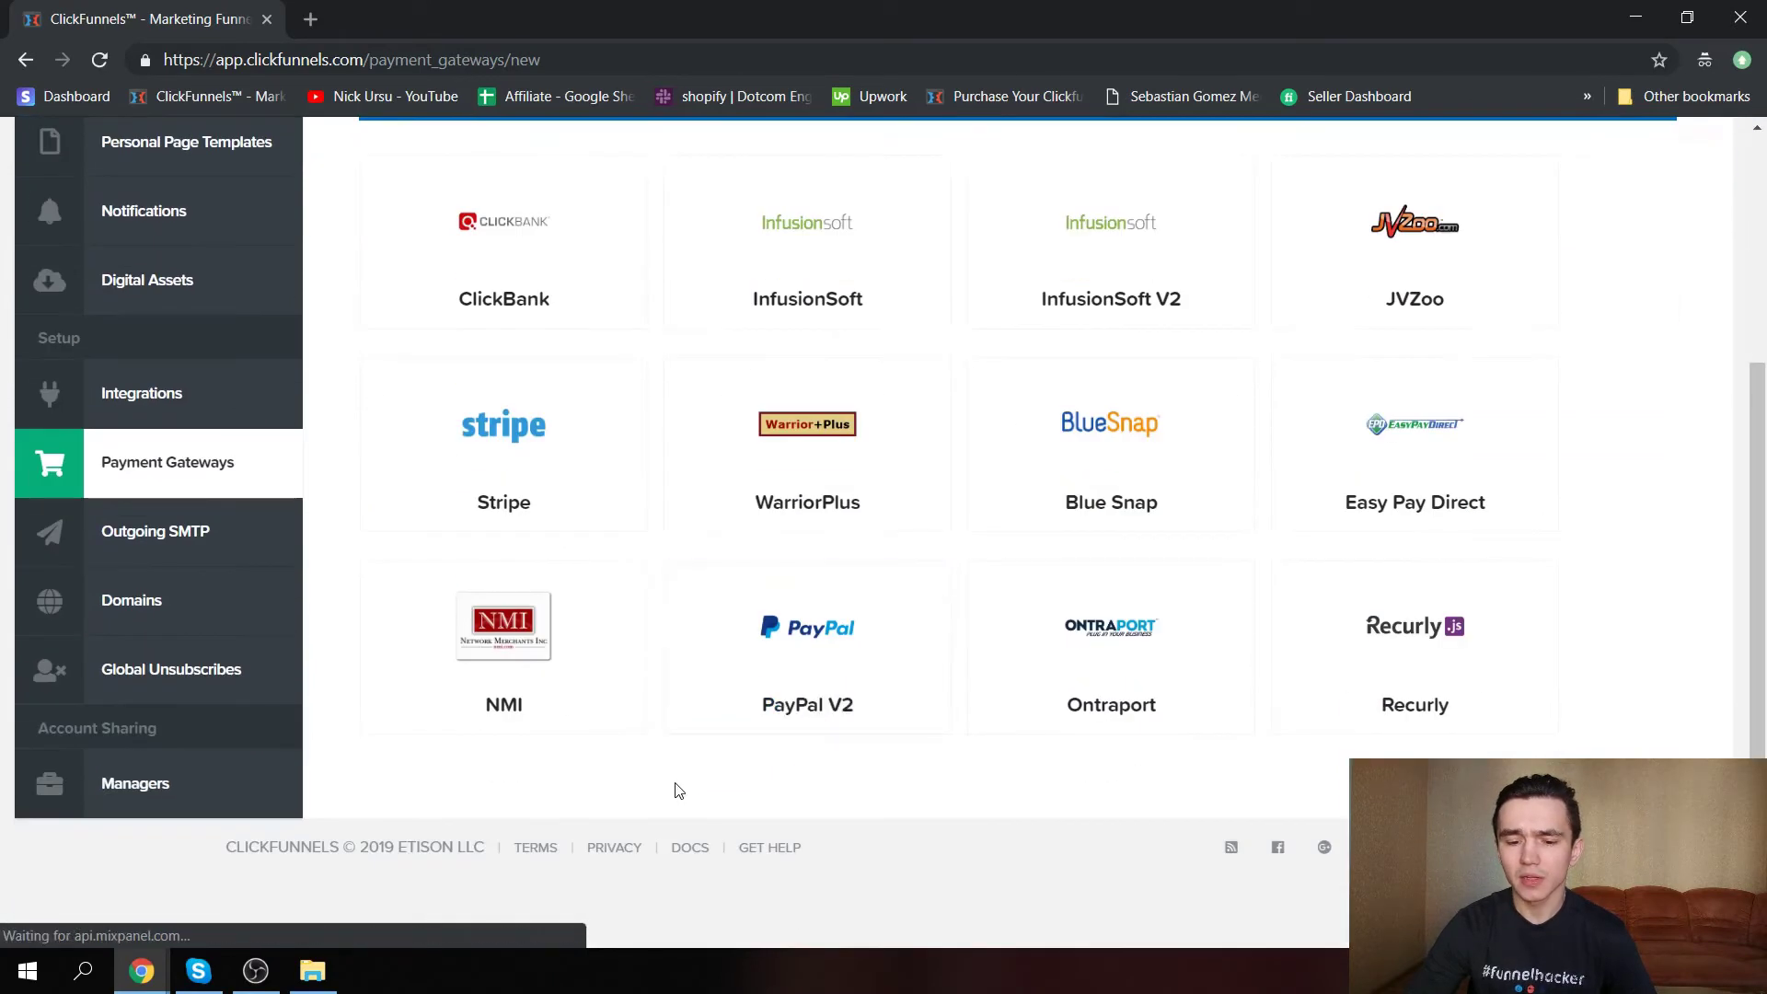
scroll(513, 533, up, 2)
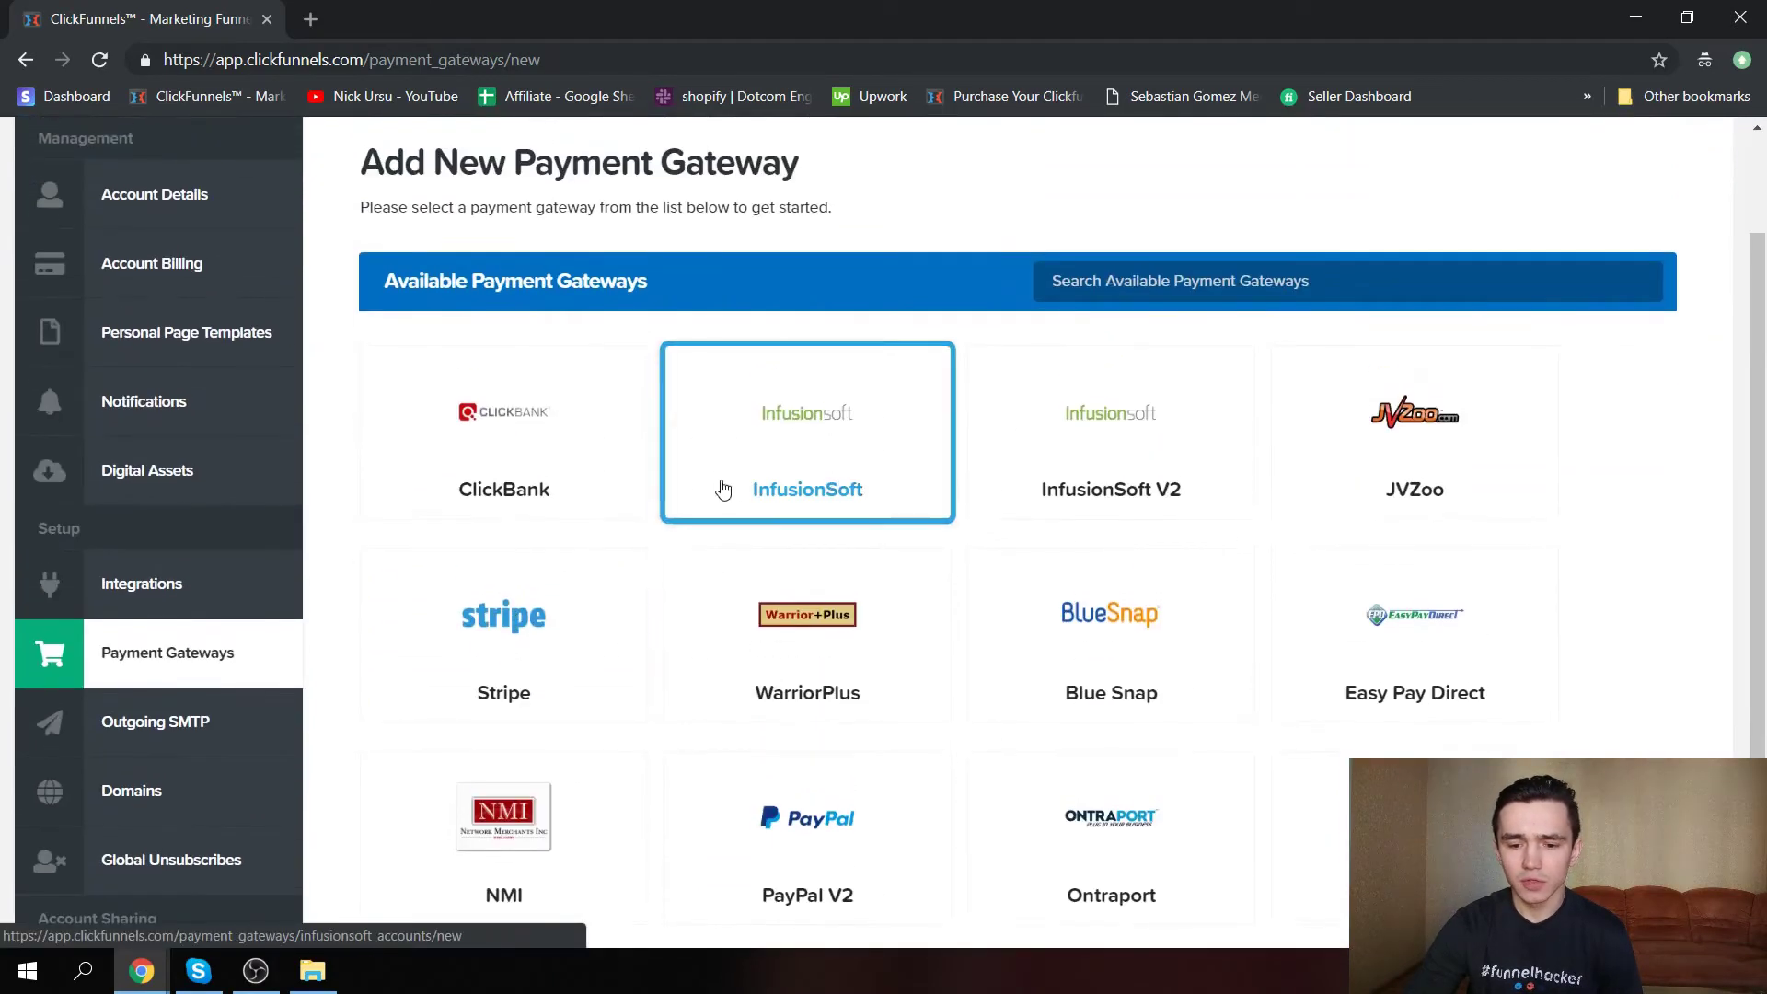
scroll(777, 816, down, 2)
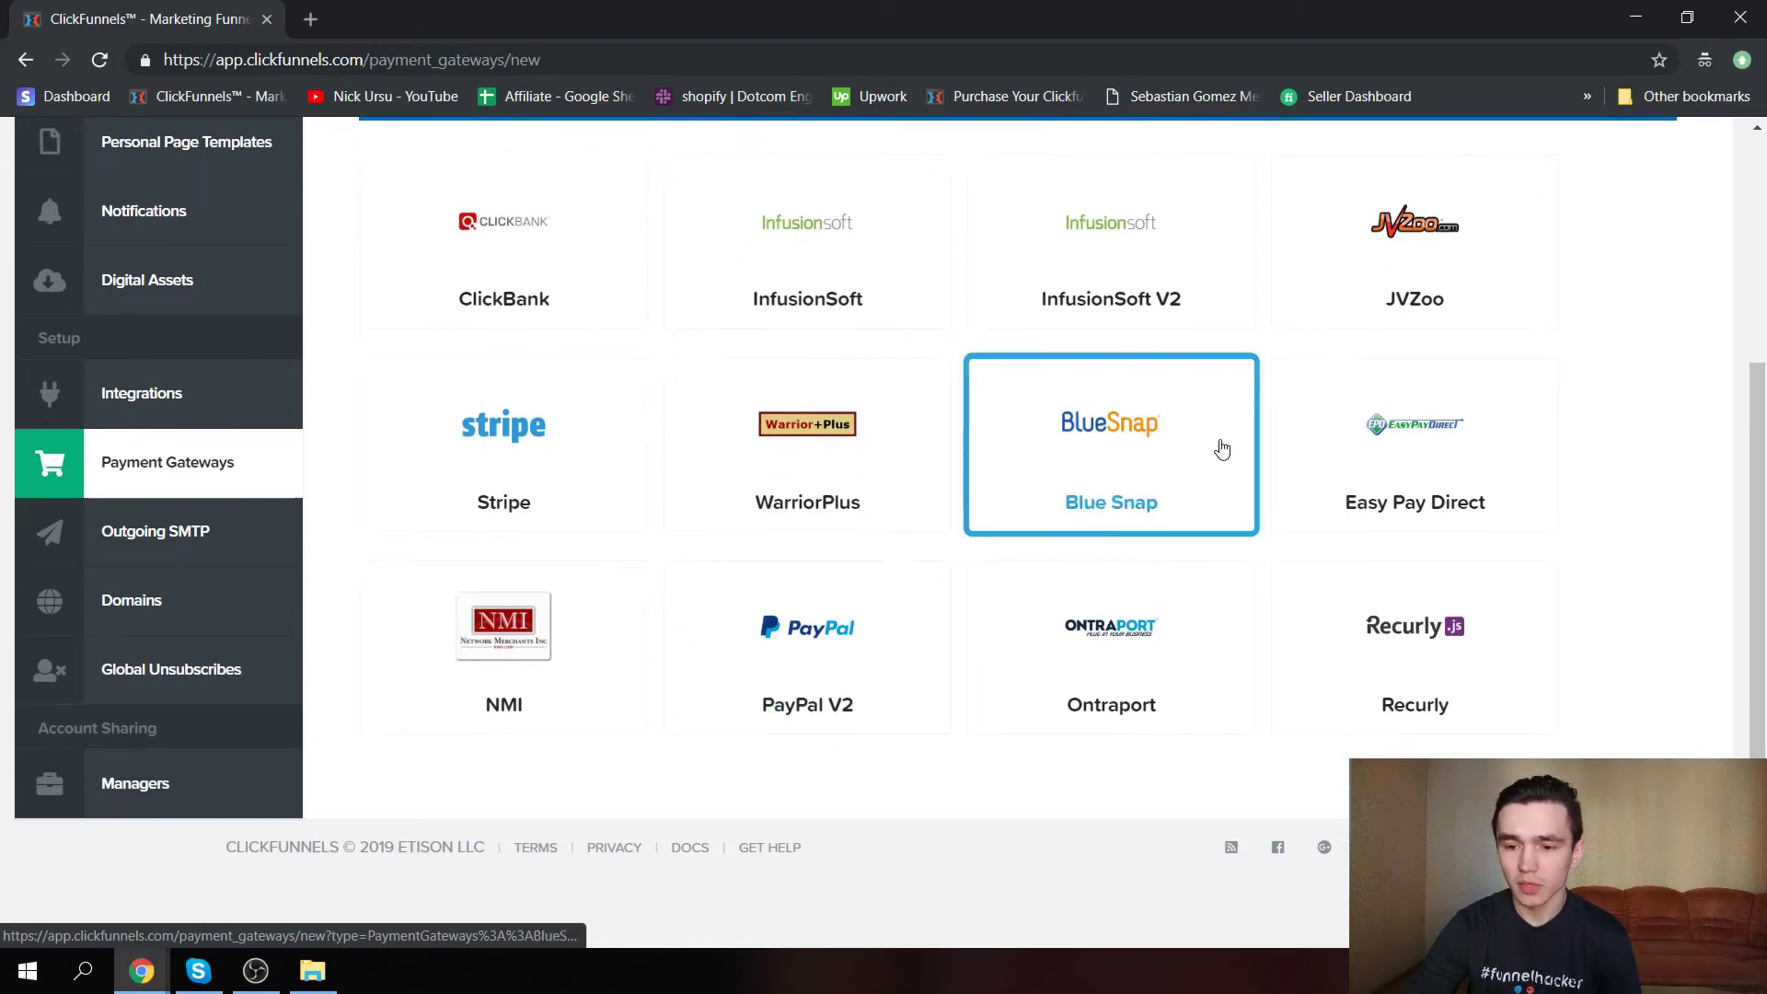
scroll(1289, 515, up, 3)
scroll(1404, 601, down, 1)
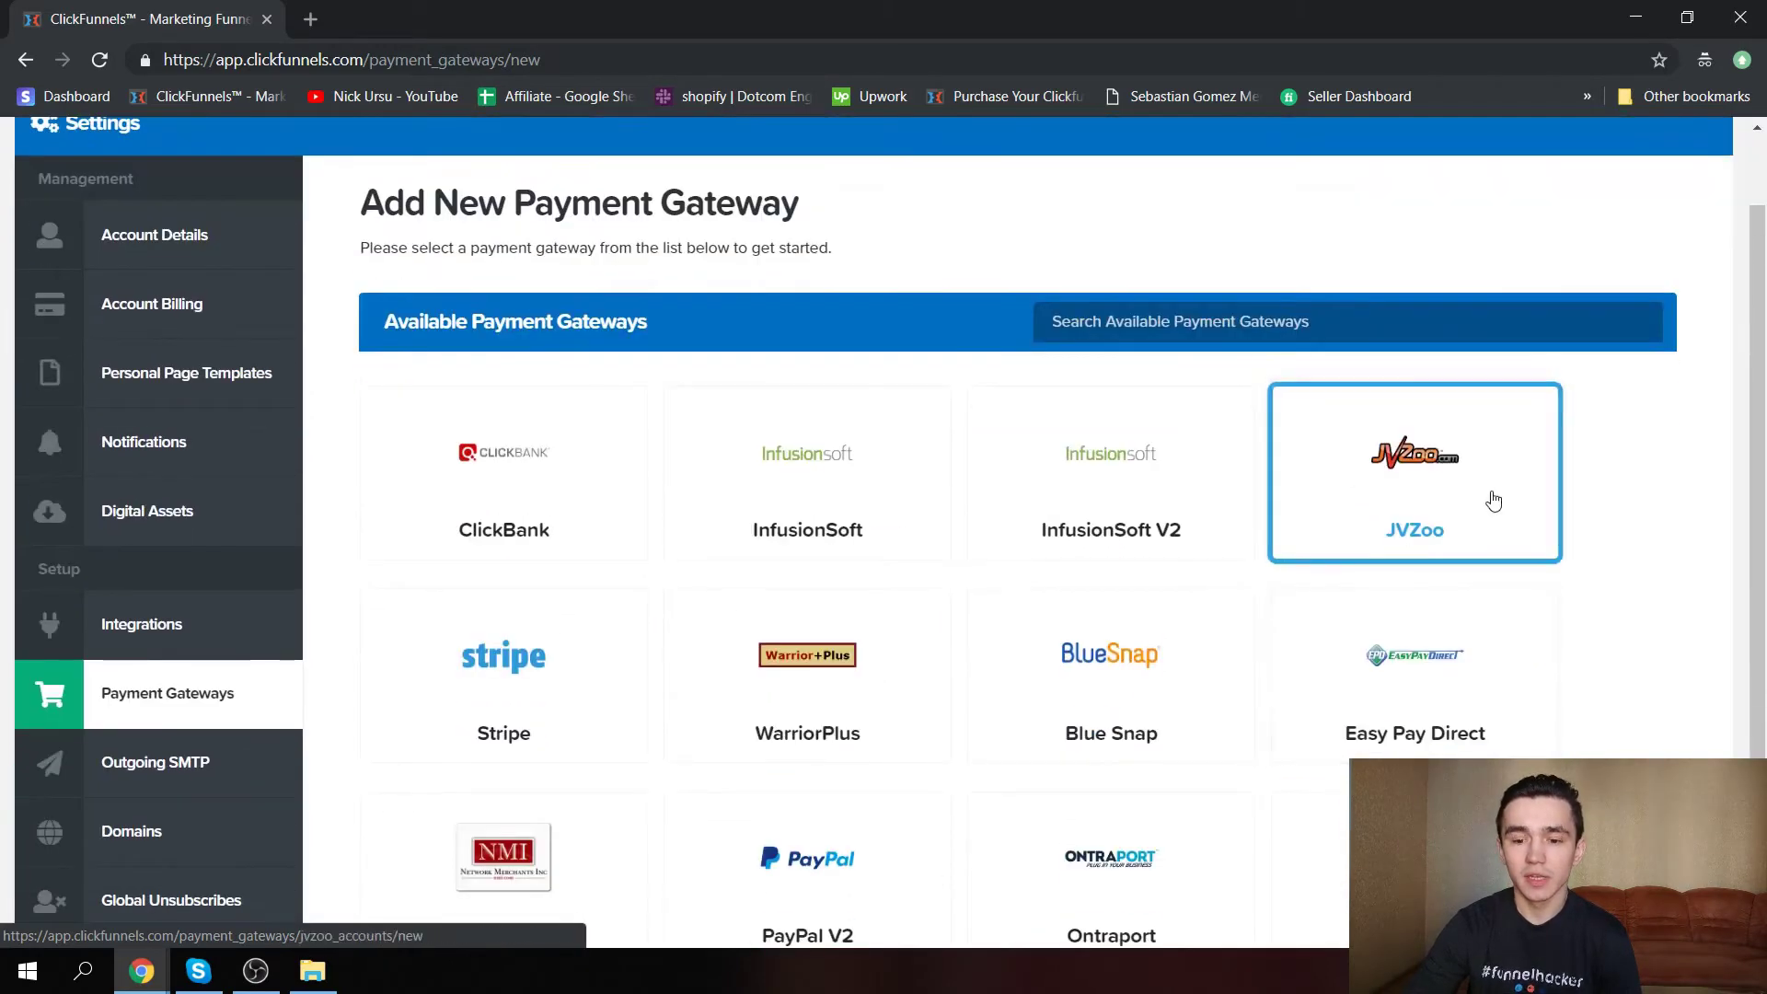
scroll(767, 598, up, 1)
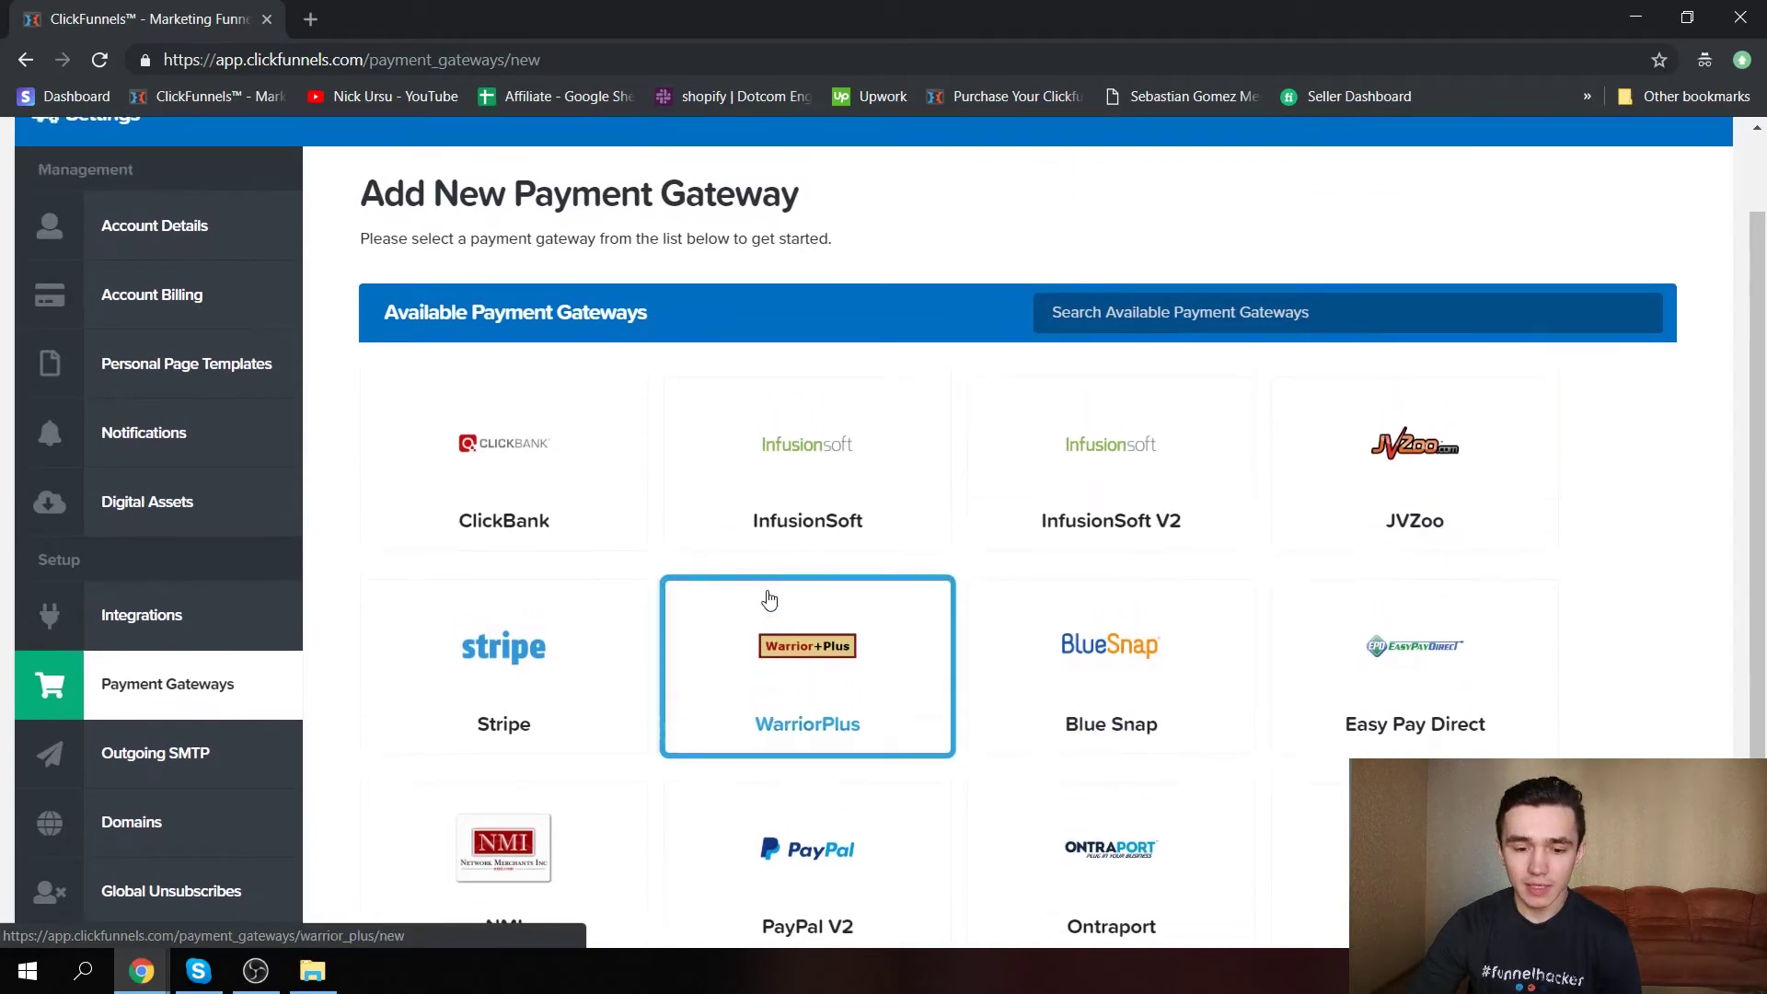
Return to the list of available integrations and browse through all the services offered.
click(276, 522)
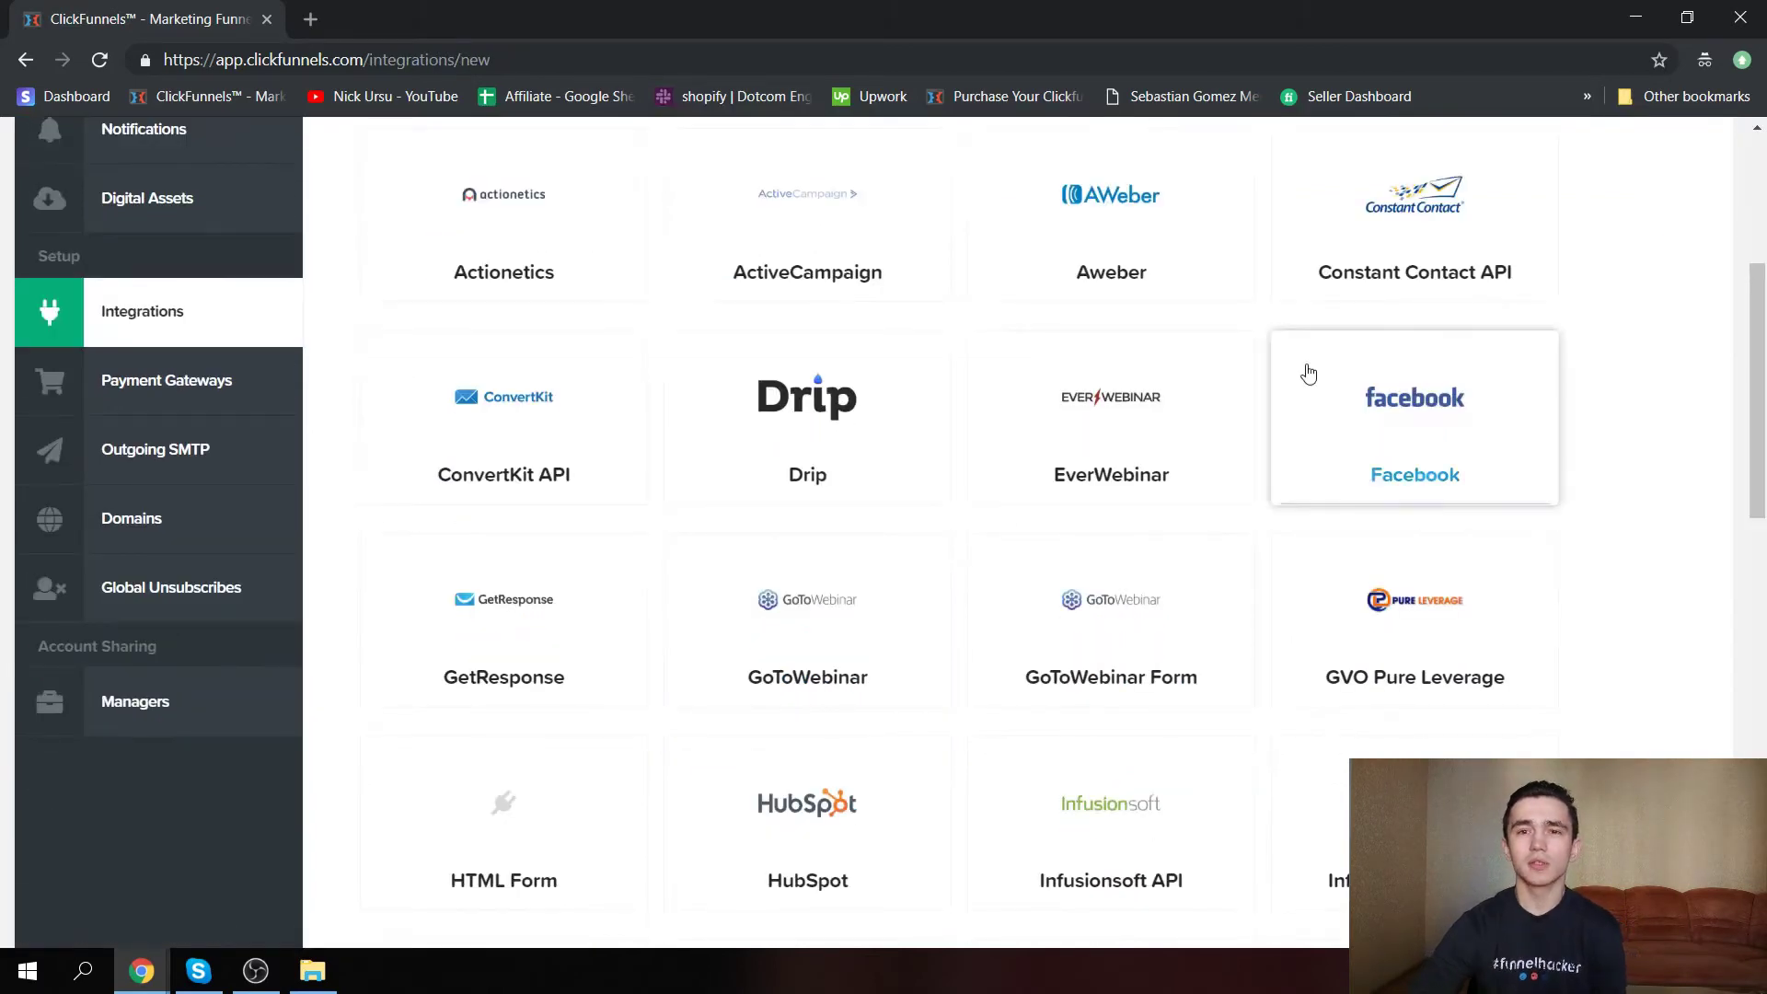
scroll(1303, 374, down, 1)
scroll(1175, 352, up, 2)
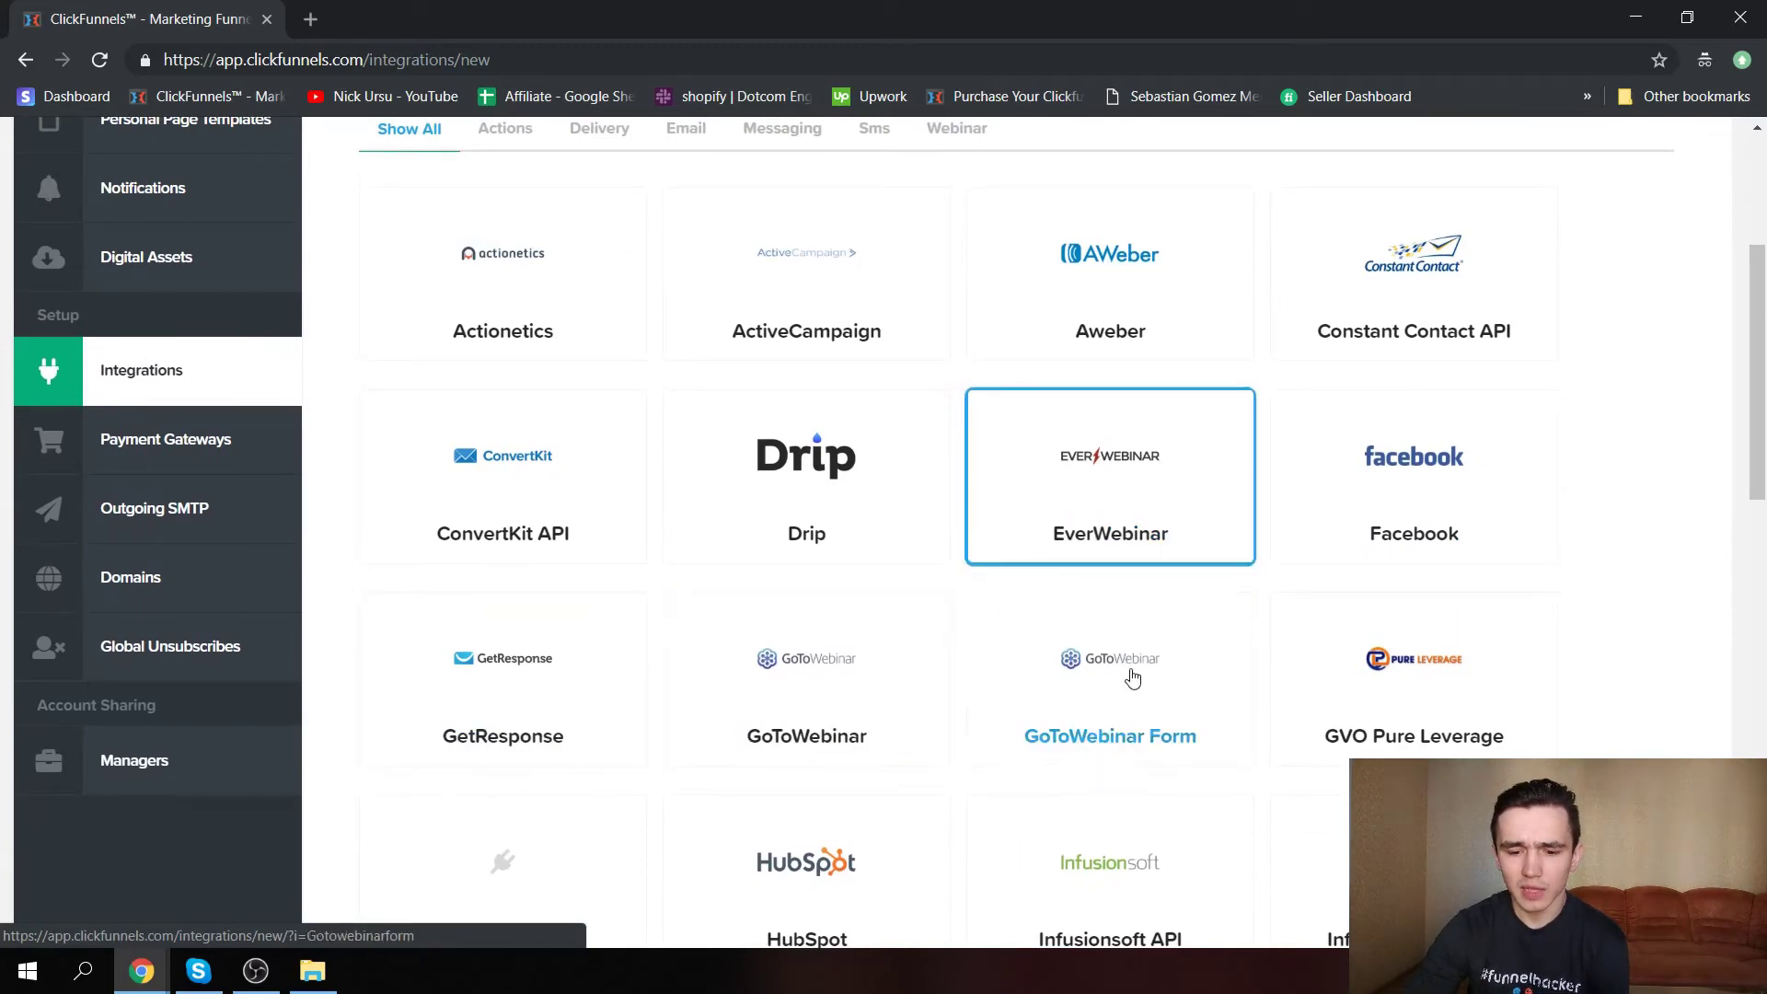
scroll(1144, 671, down, 3)
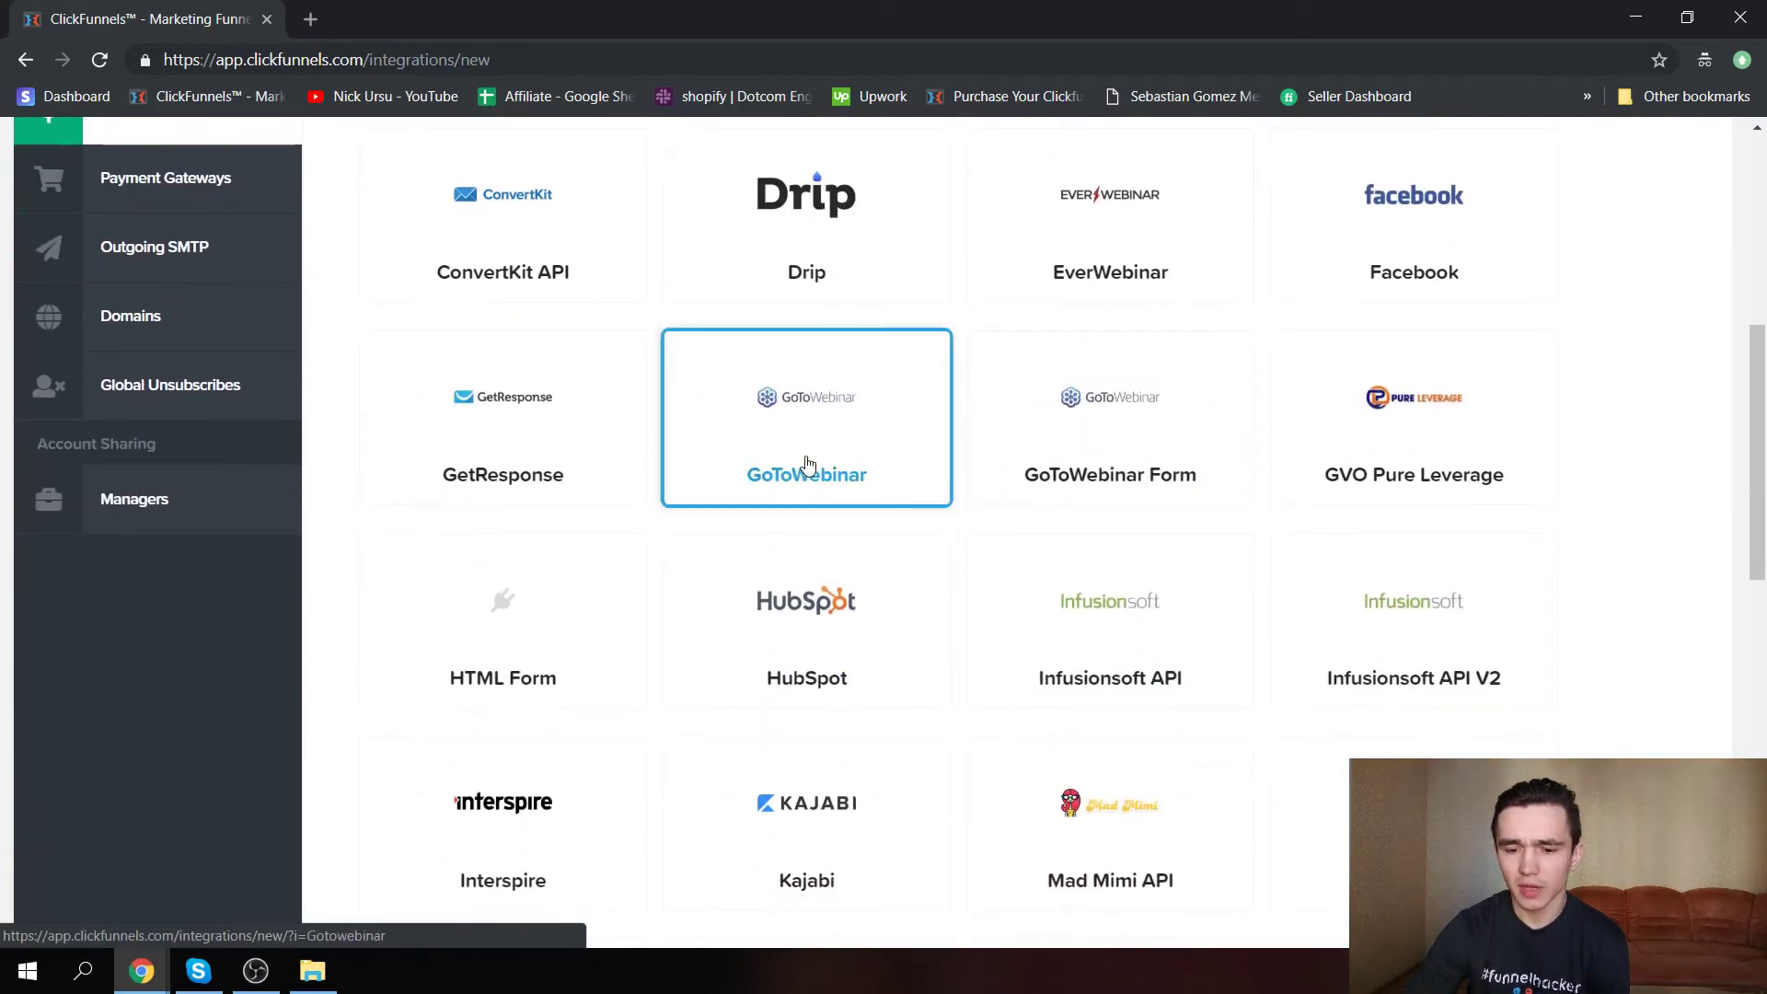
scroll(1158, 324, down, 8)
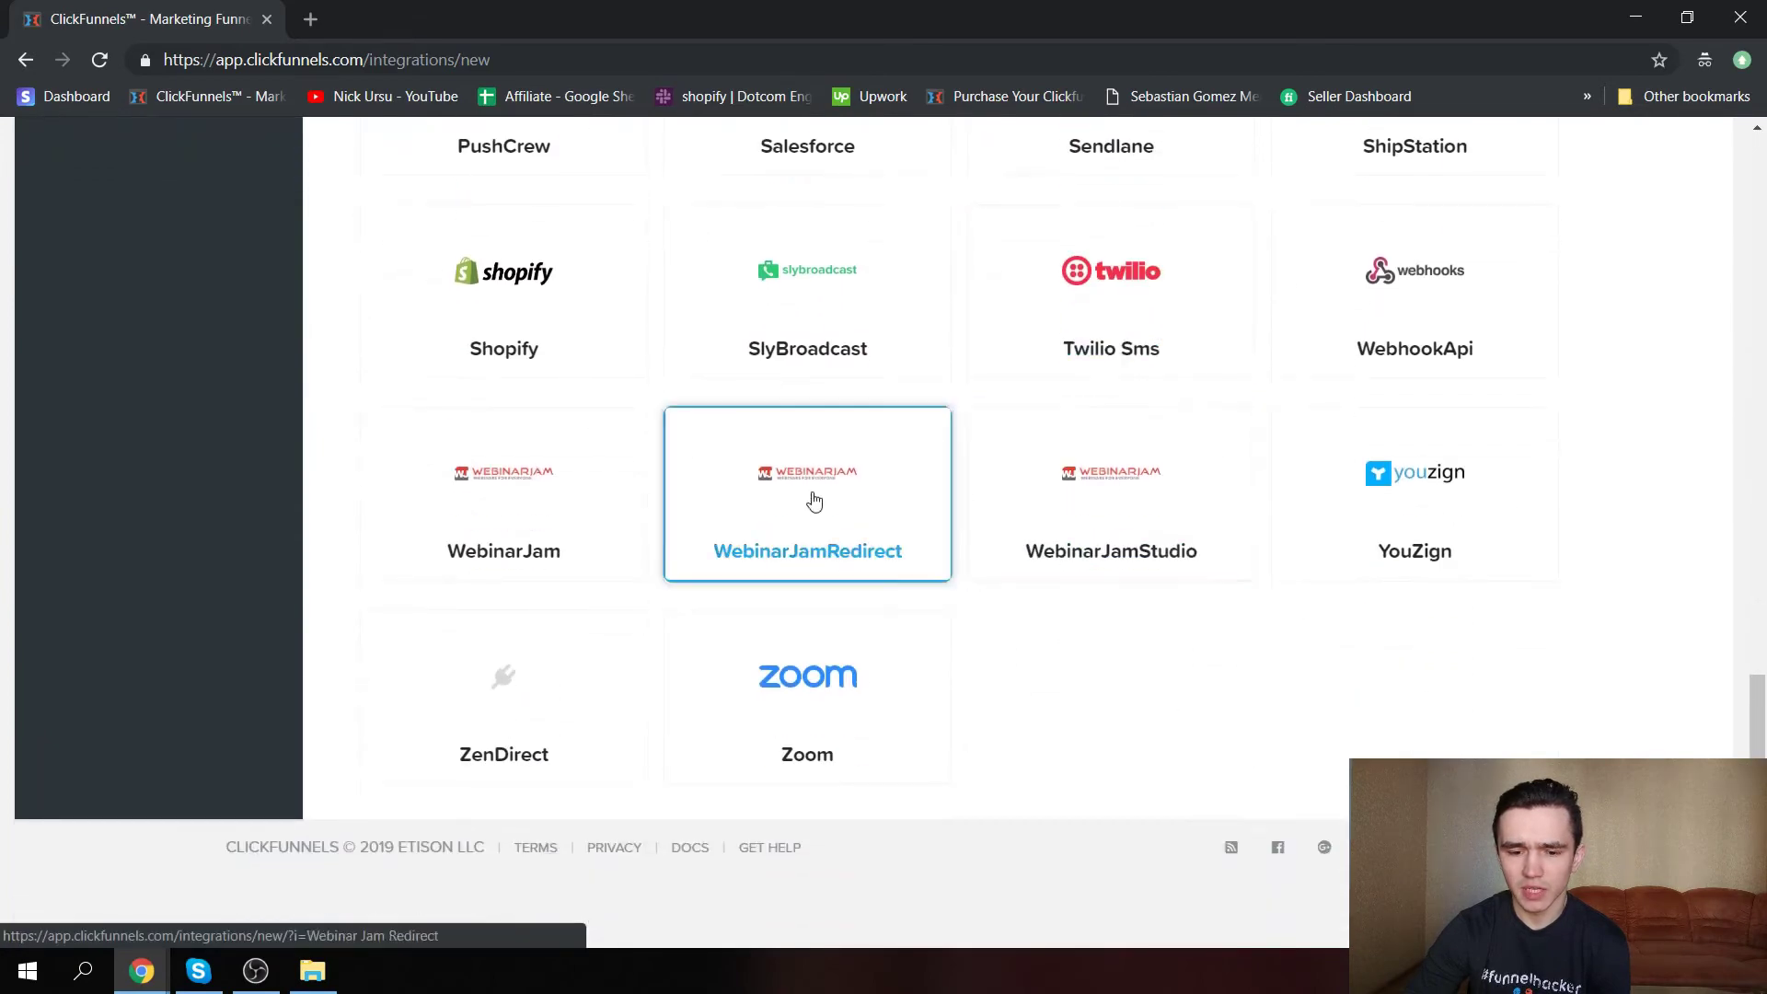
click(989, 568)
scroll(989, 568, up, 15)
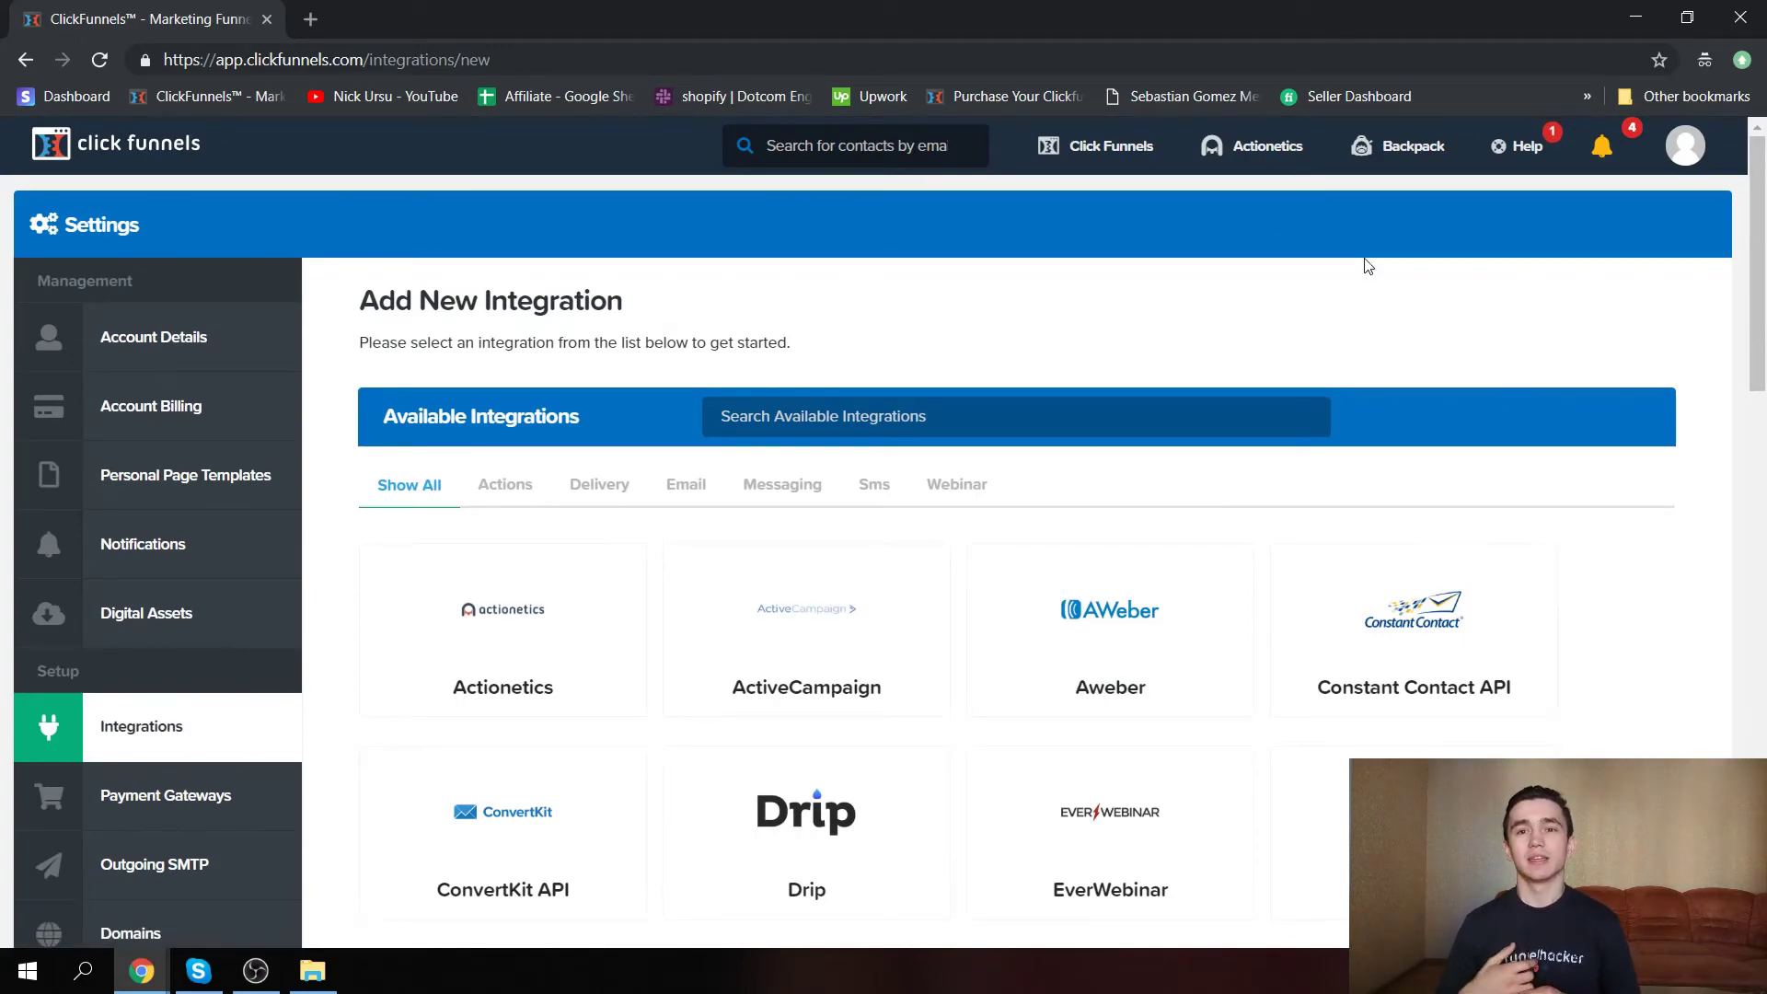
Go back to the Test Youtube funnel and create a split test variation by duplicating the Optin page.
mouse_move(1140, 155)
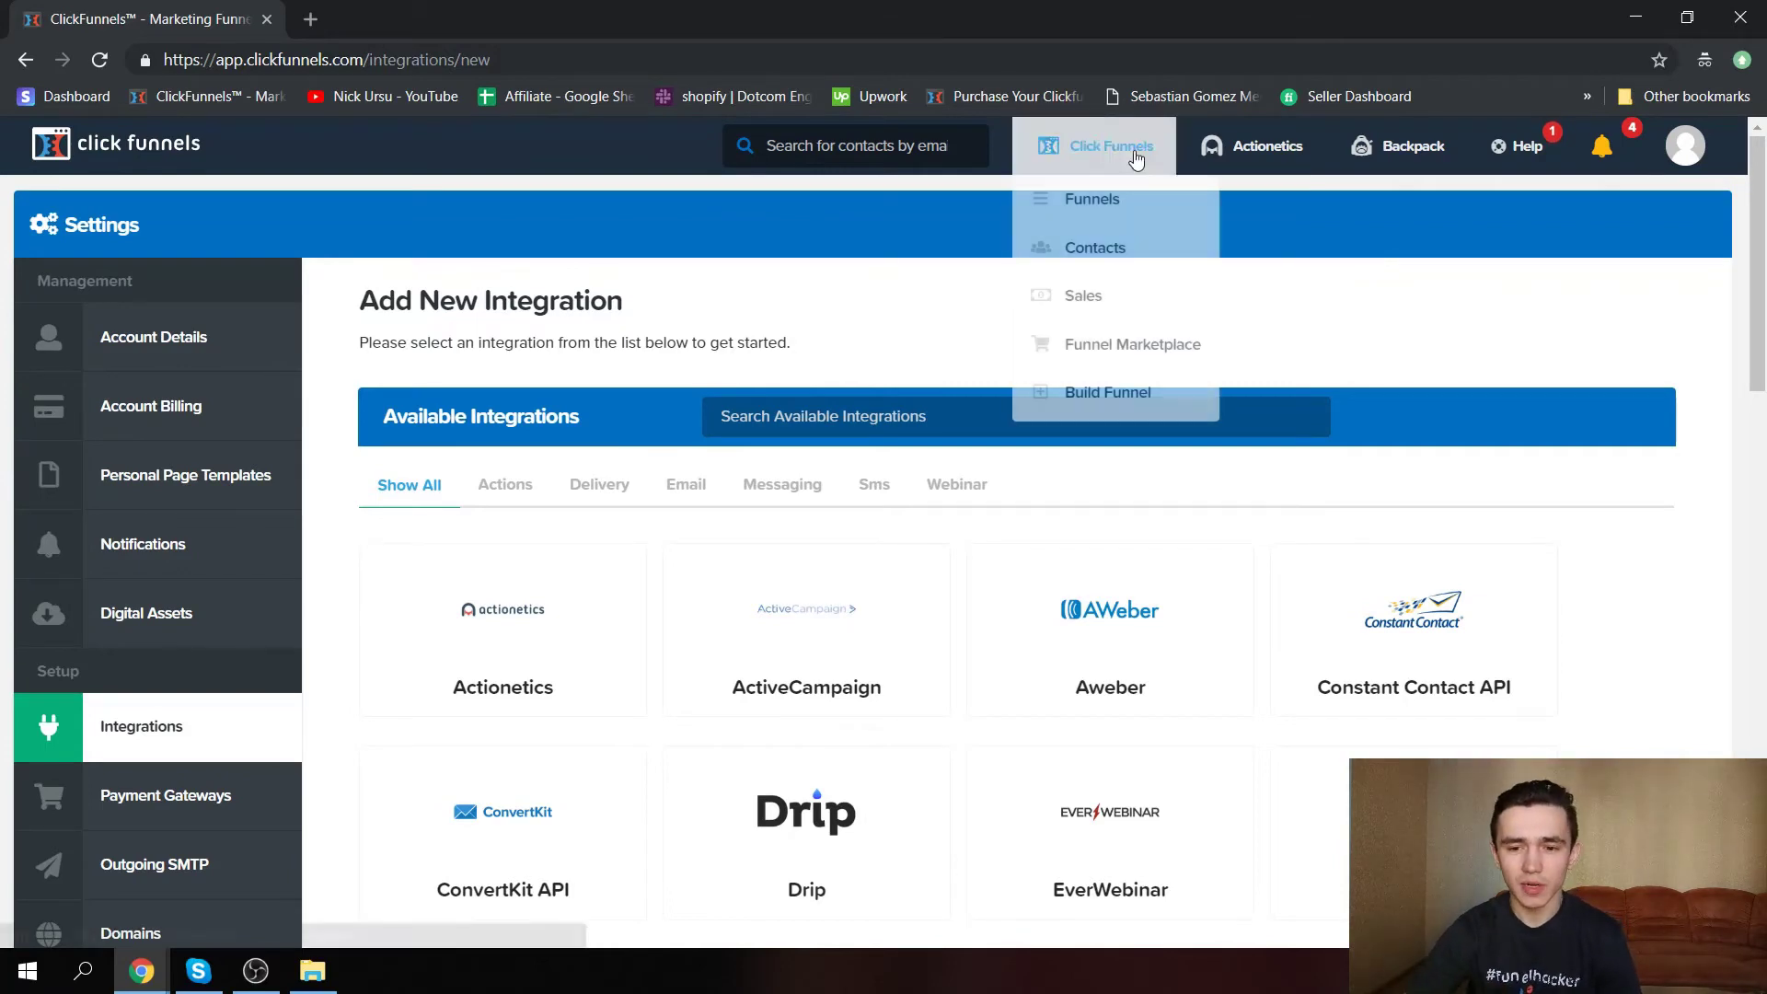
click(1191, 197)
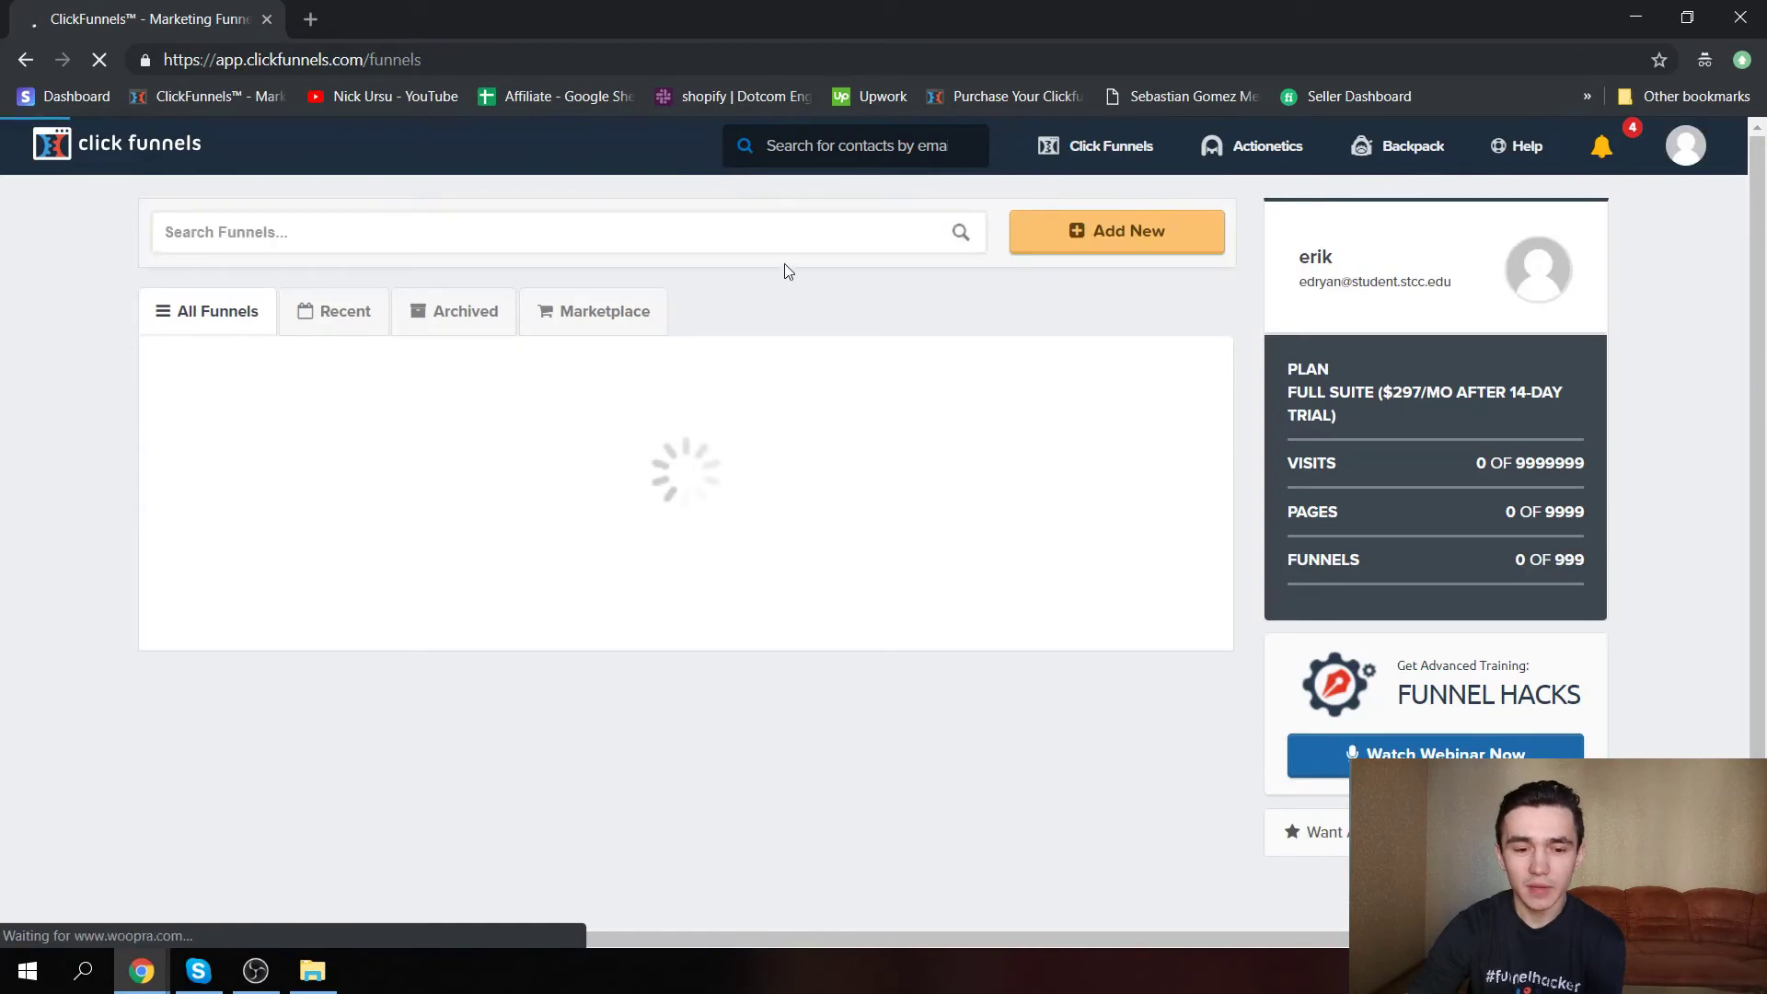
click(313, 416)
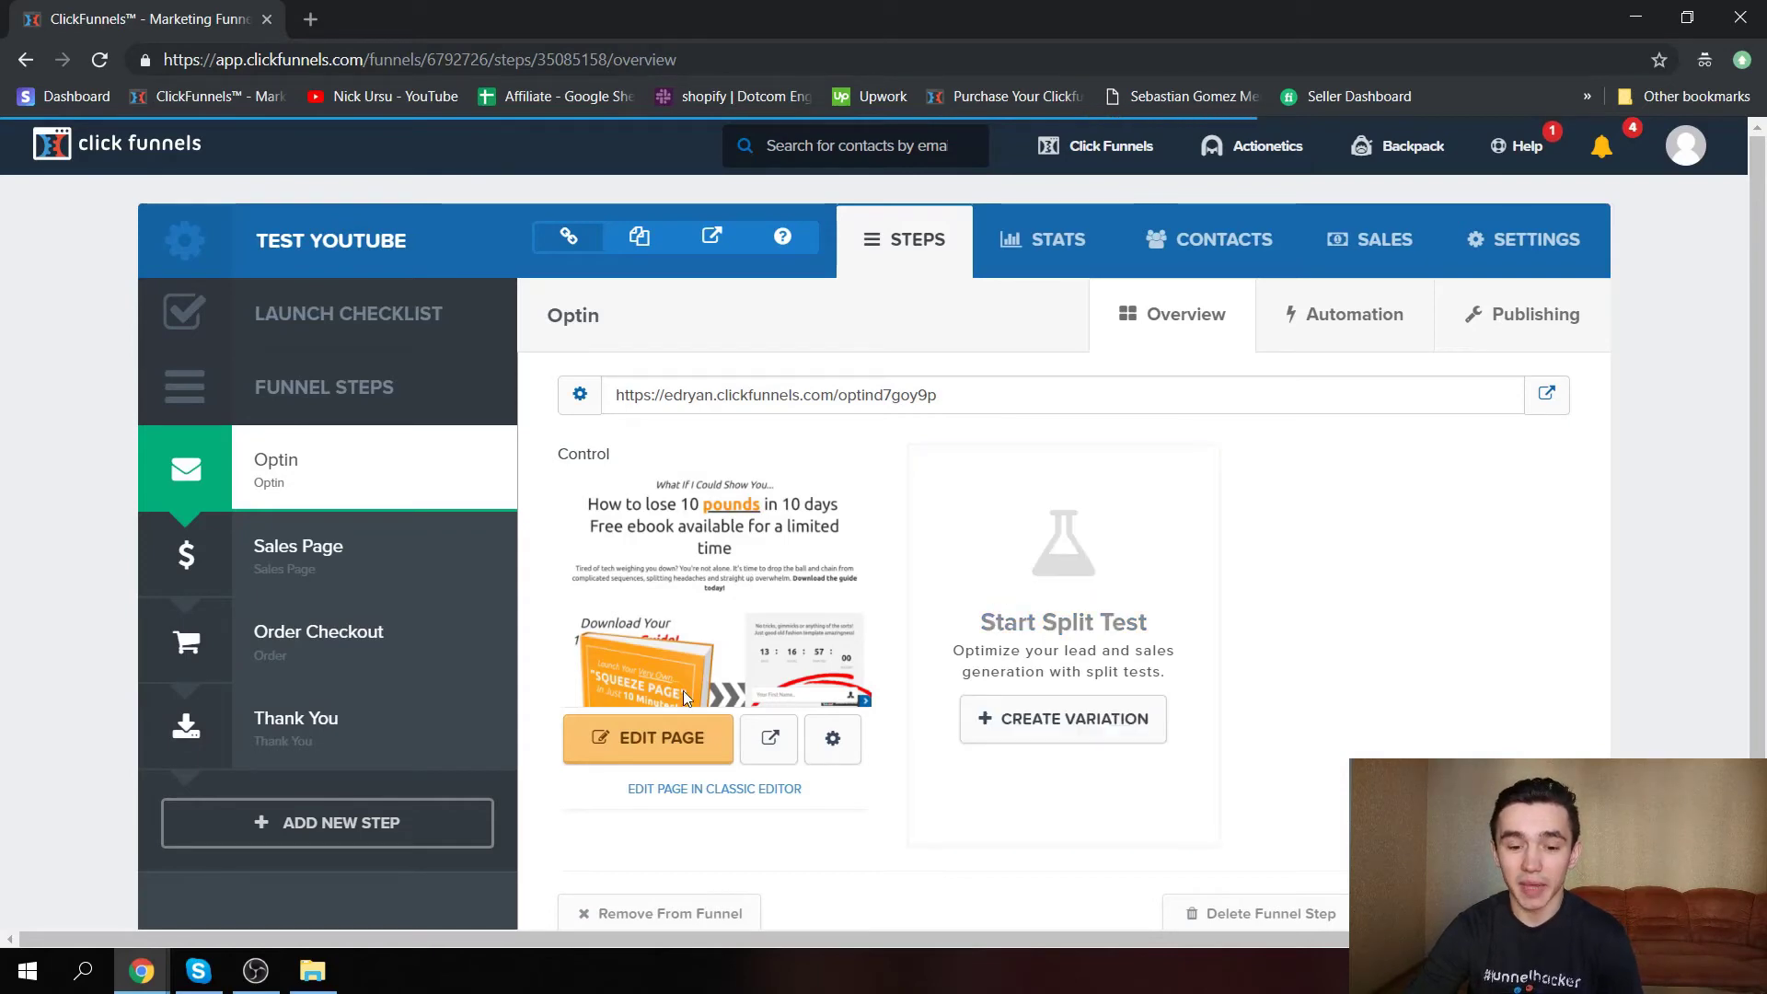
click(1092, 709)
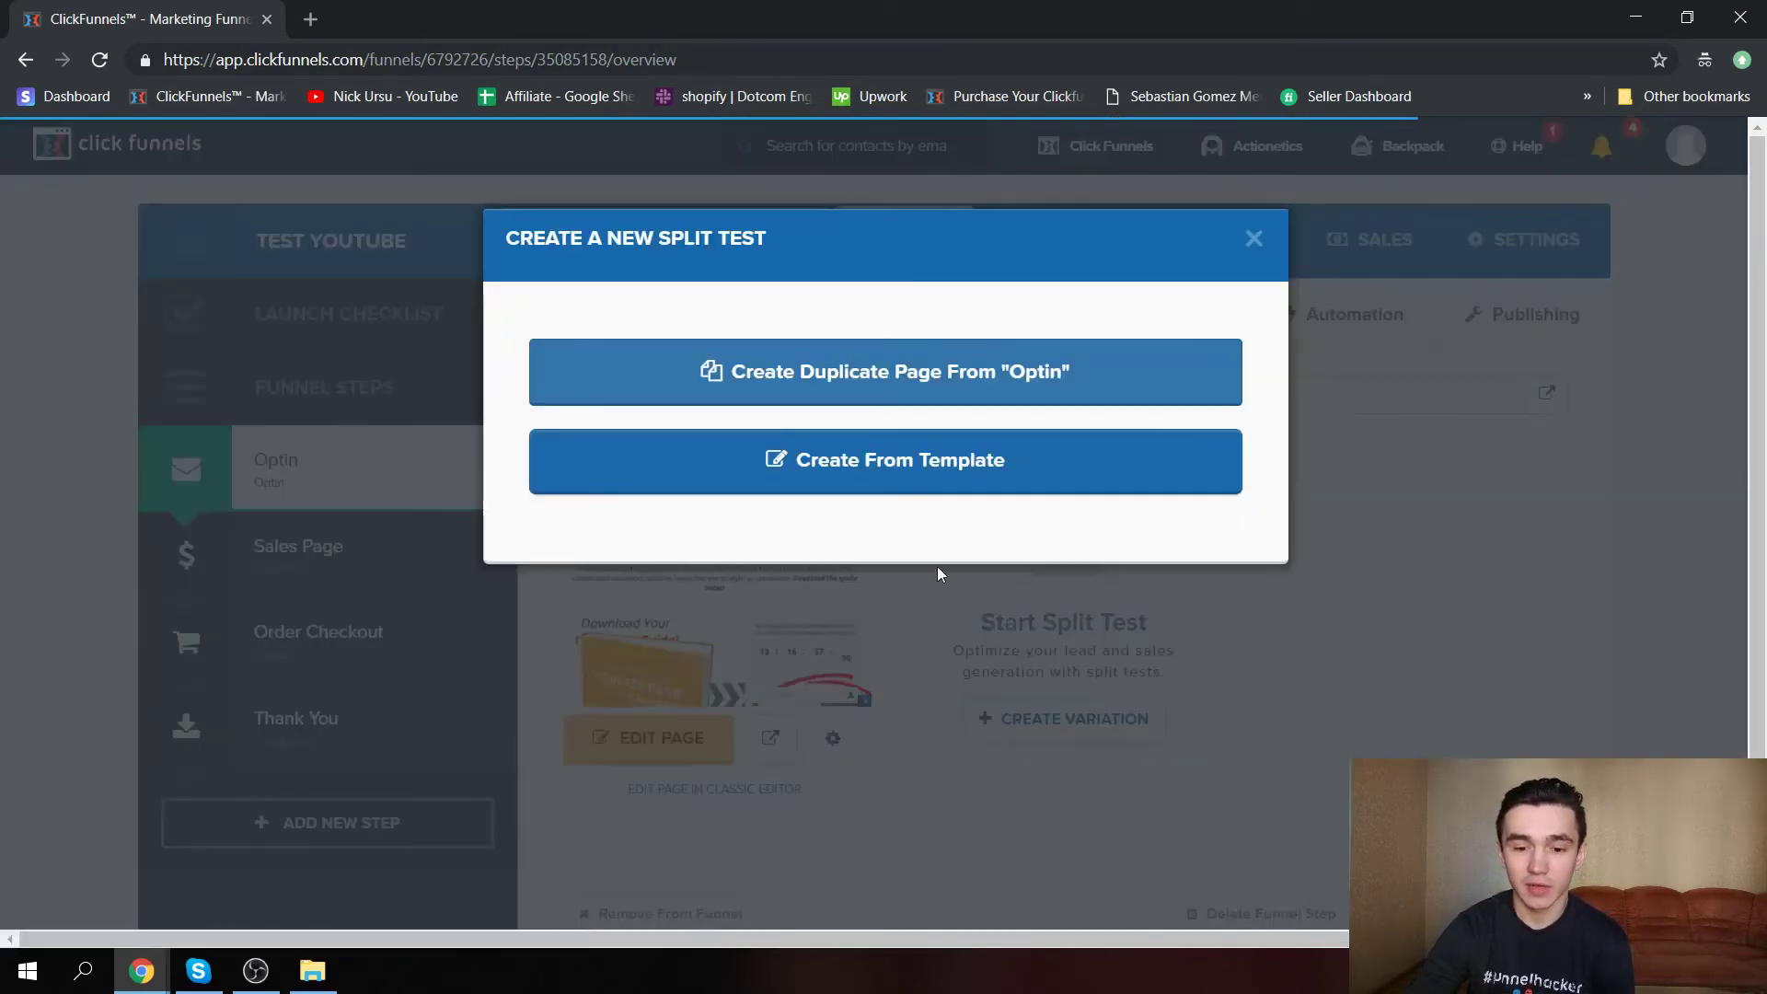
click(928, 386)
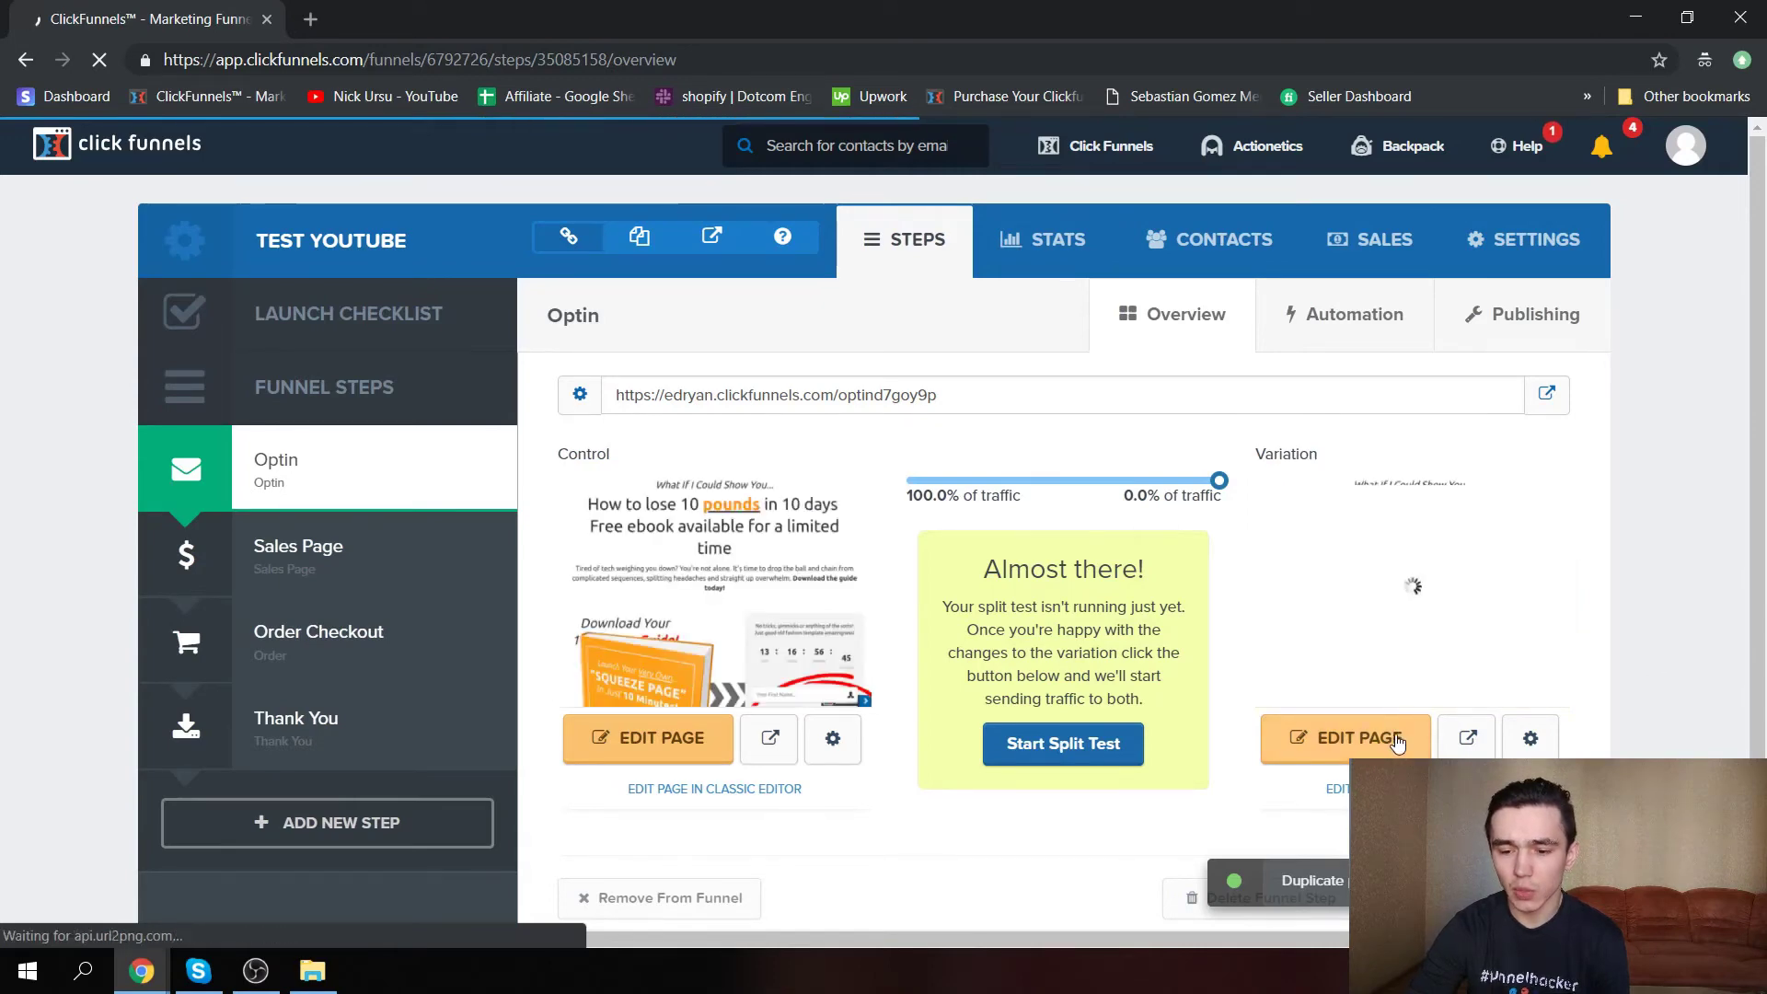
Edit the variation's headline to read "How to lose 15 pounds in 15 days", save the page and return to the funnel's steps.
click(1395, 739)
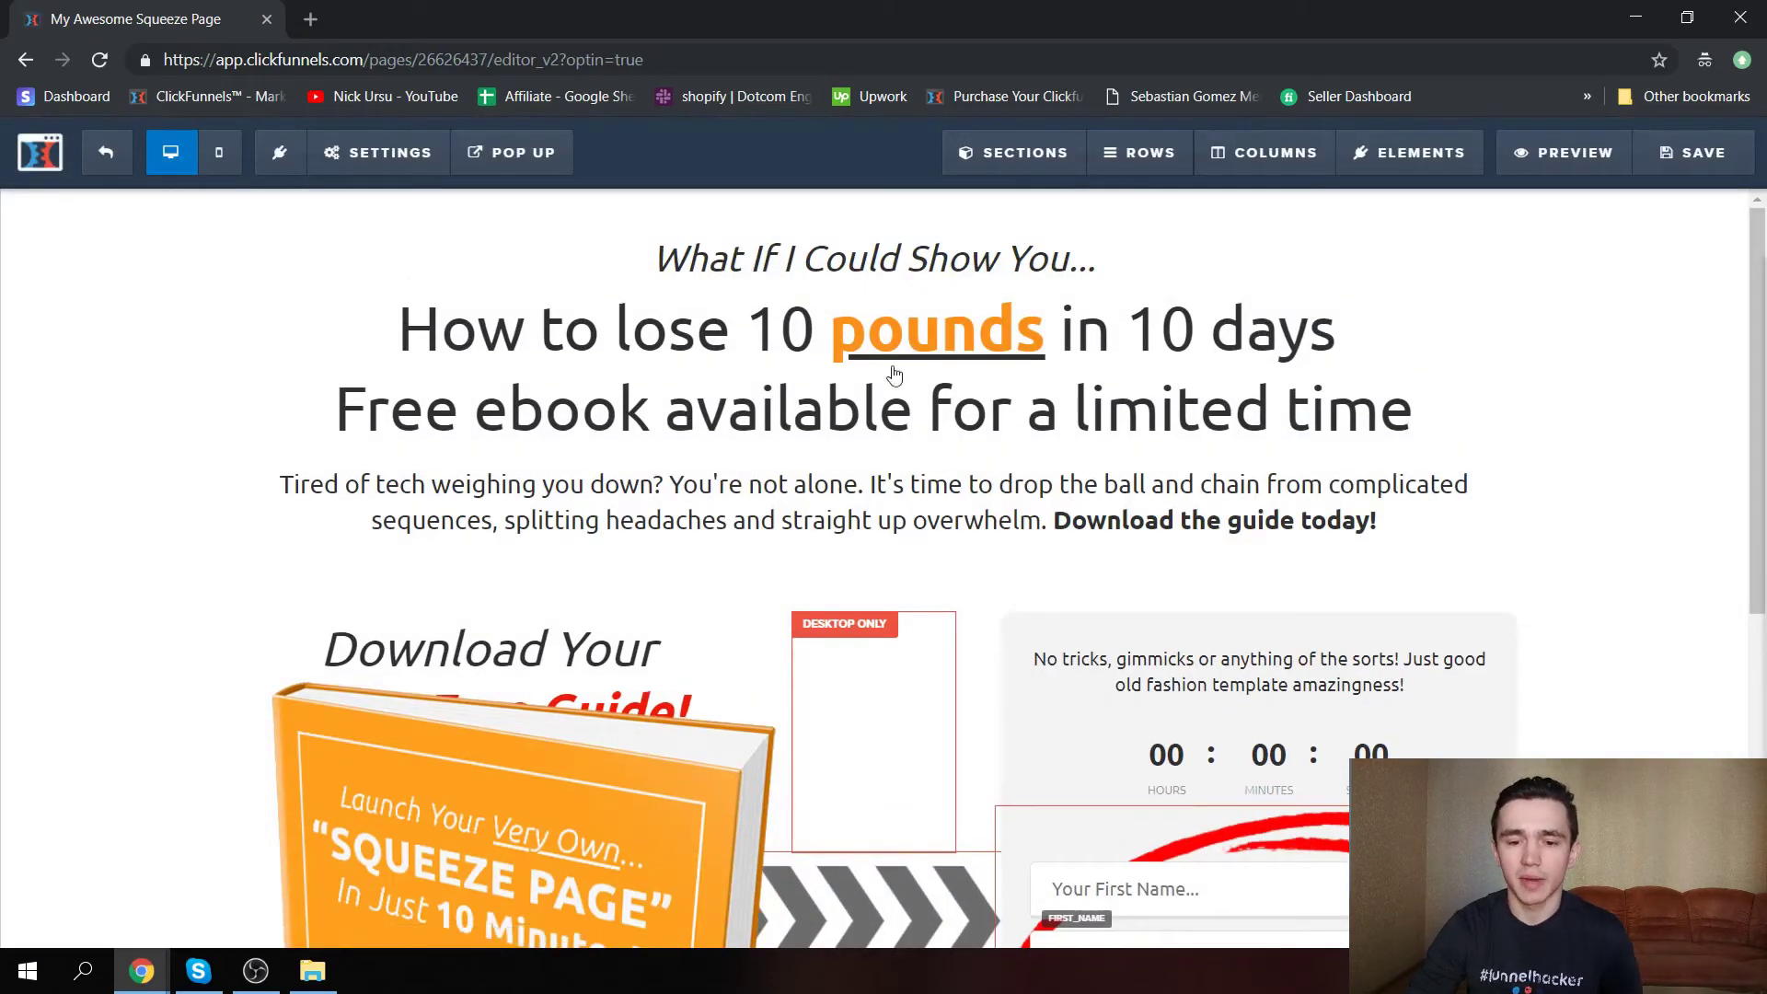
click(811, 334)
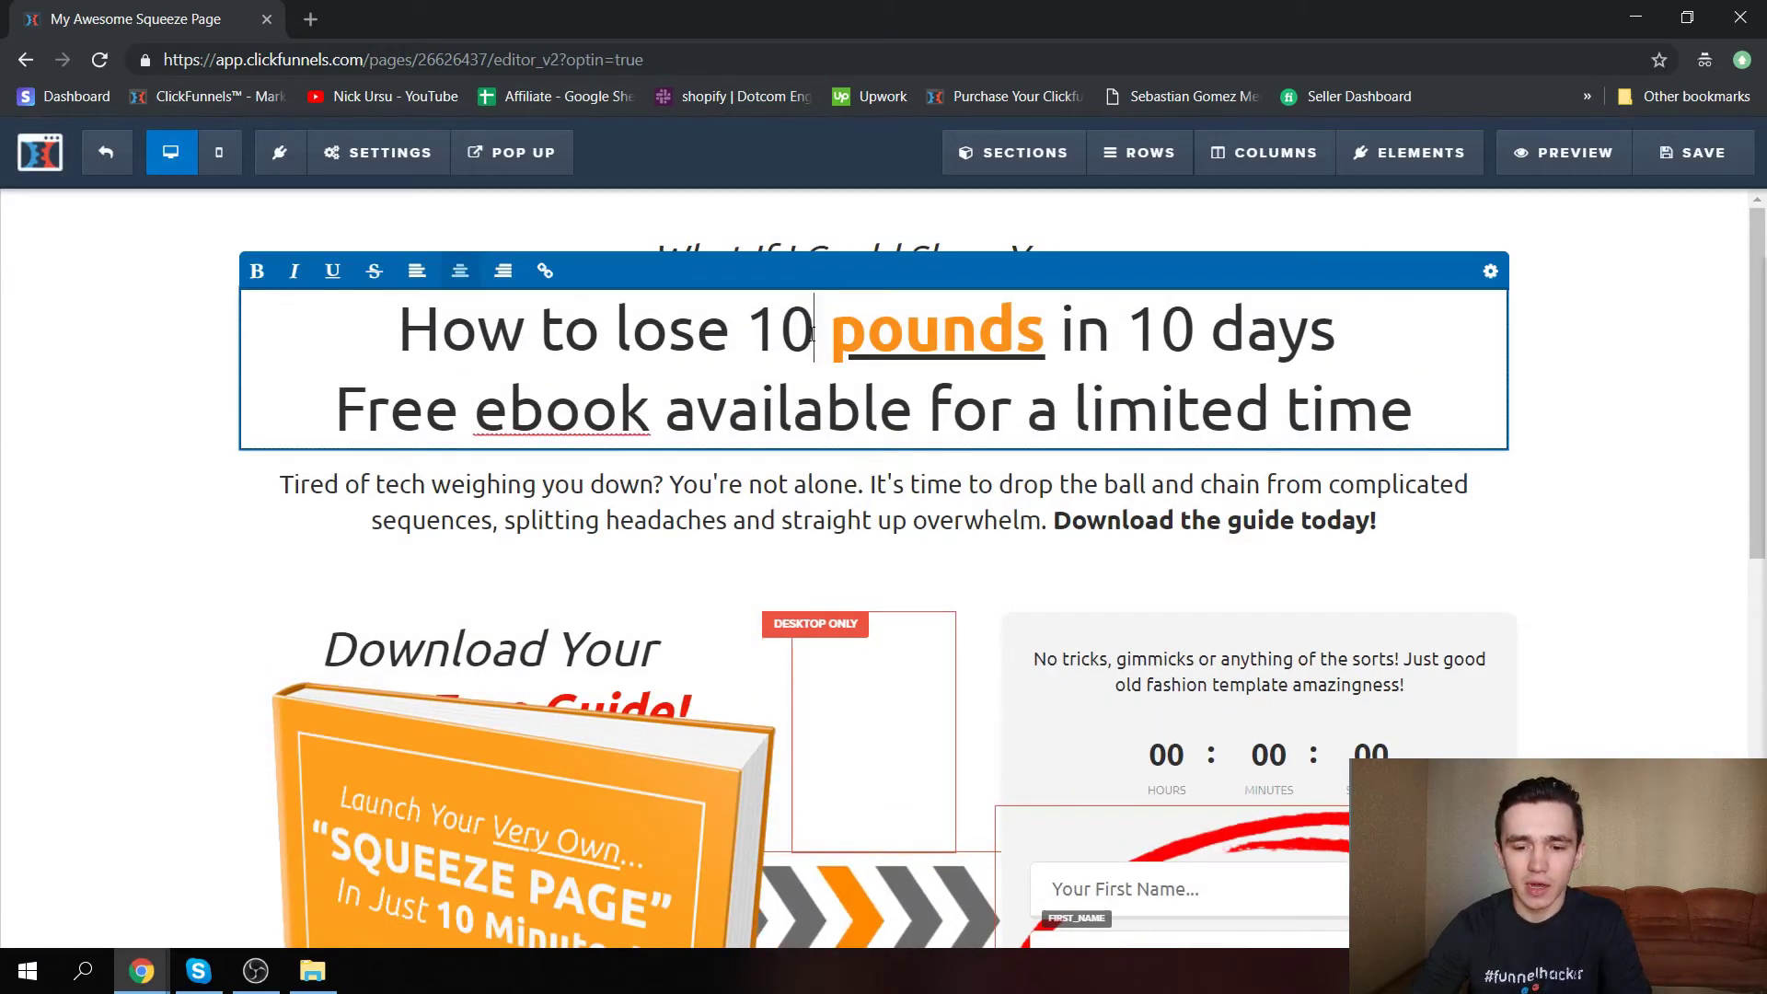
key(BackSpace)
key(BackSpace)
text(1)
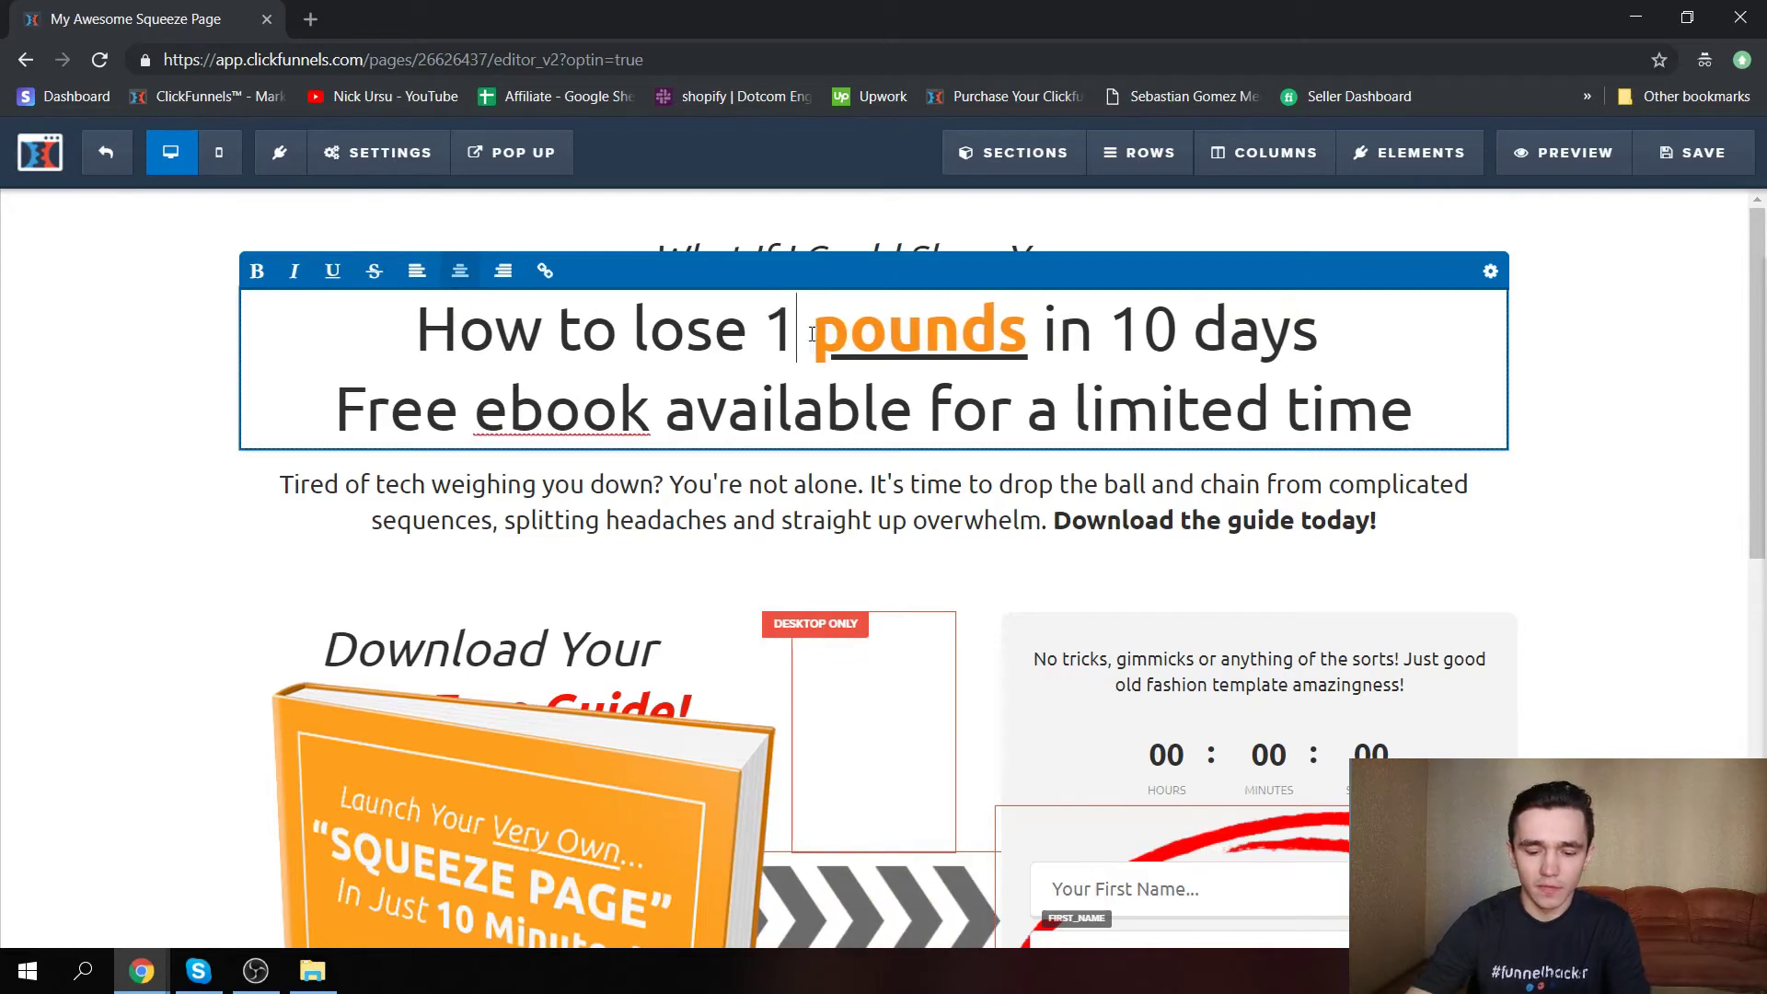
text(5)
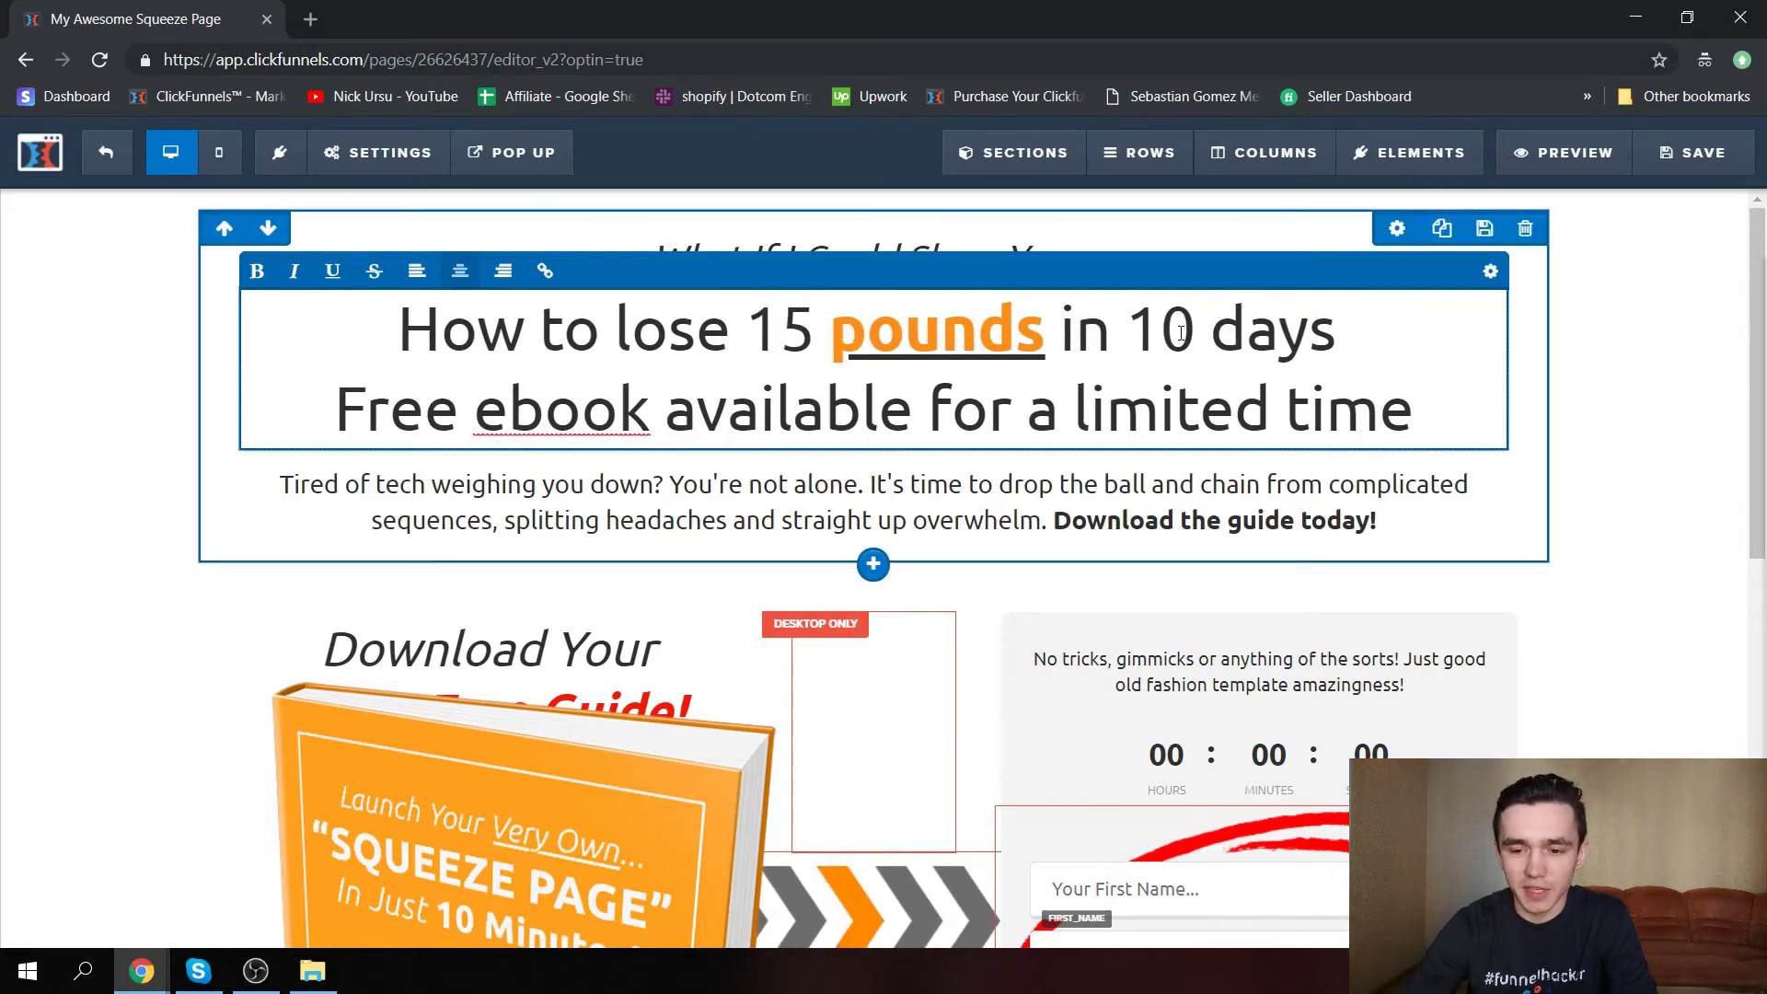
click(1182, 333)
key(BackSpace)
text(5)
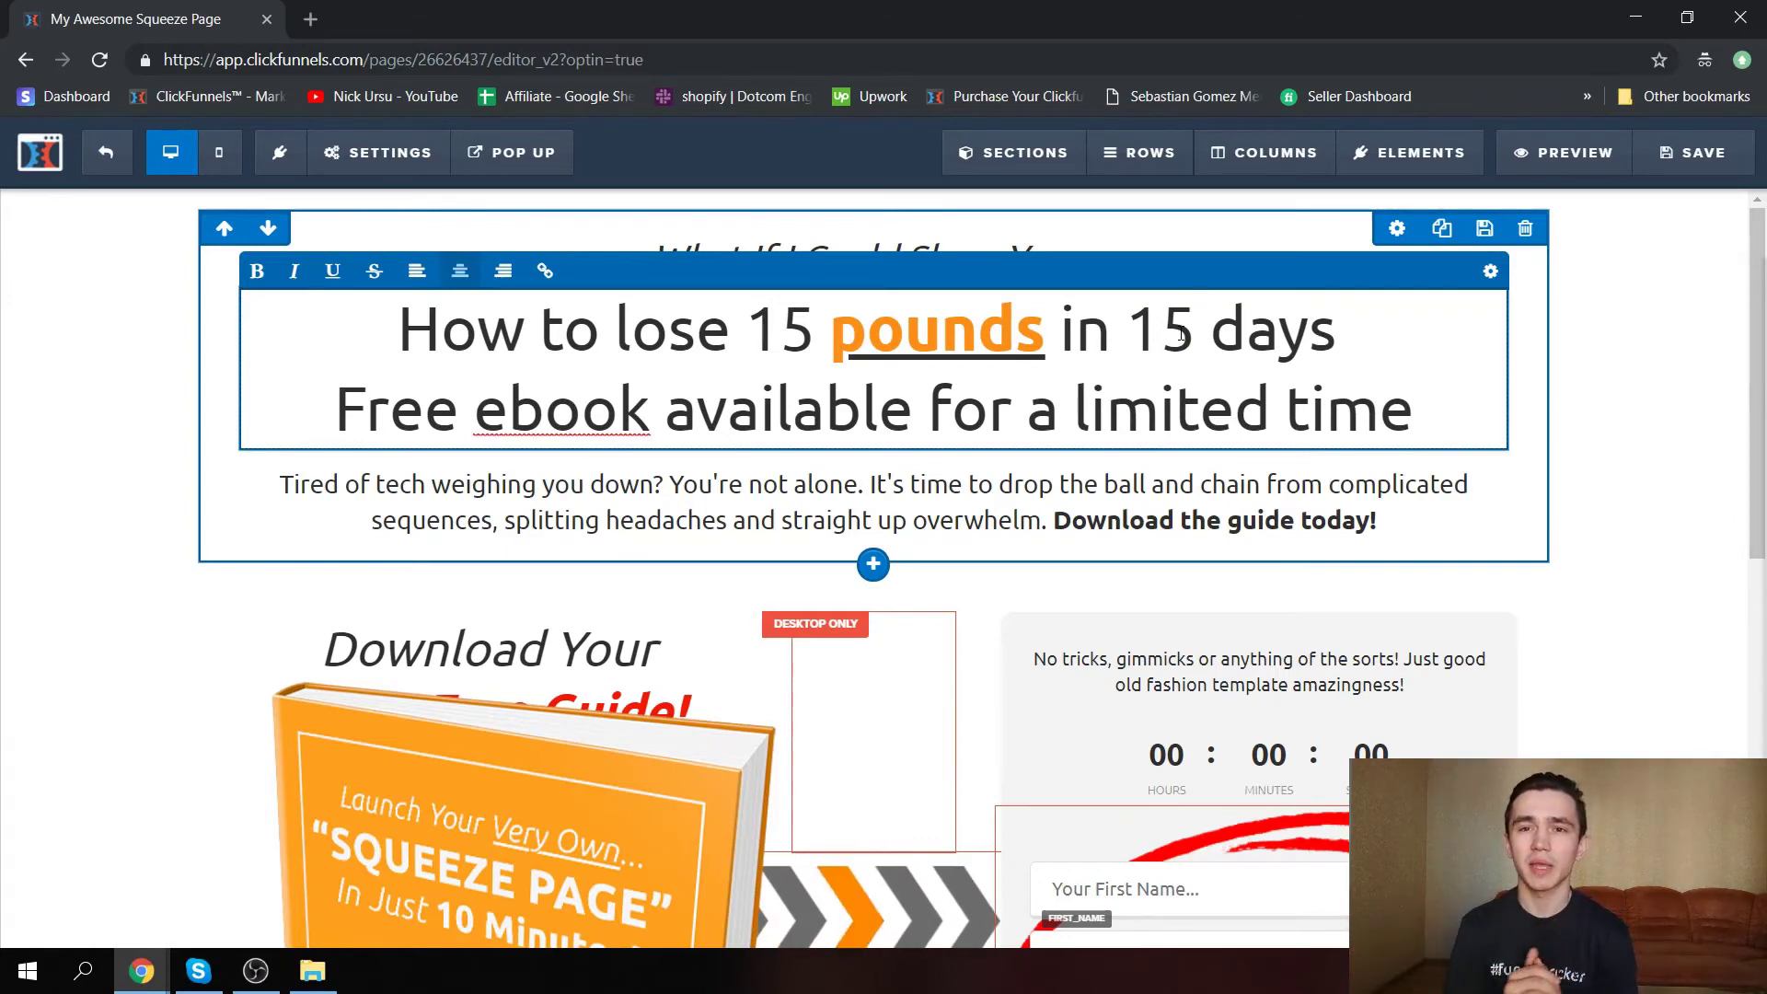
click(1724, 156)
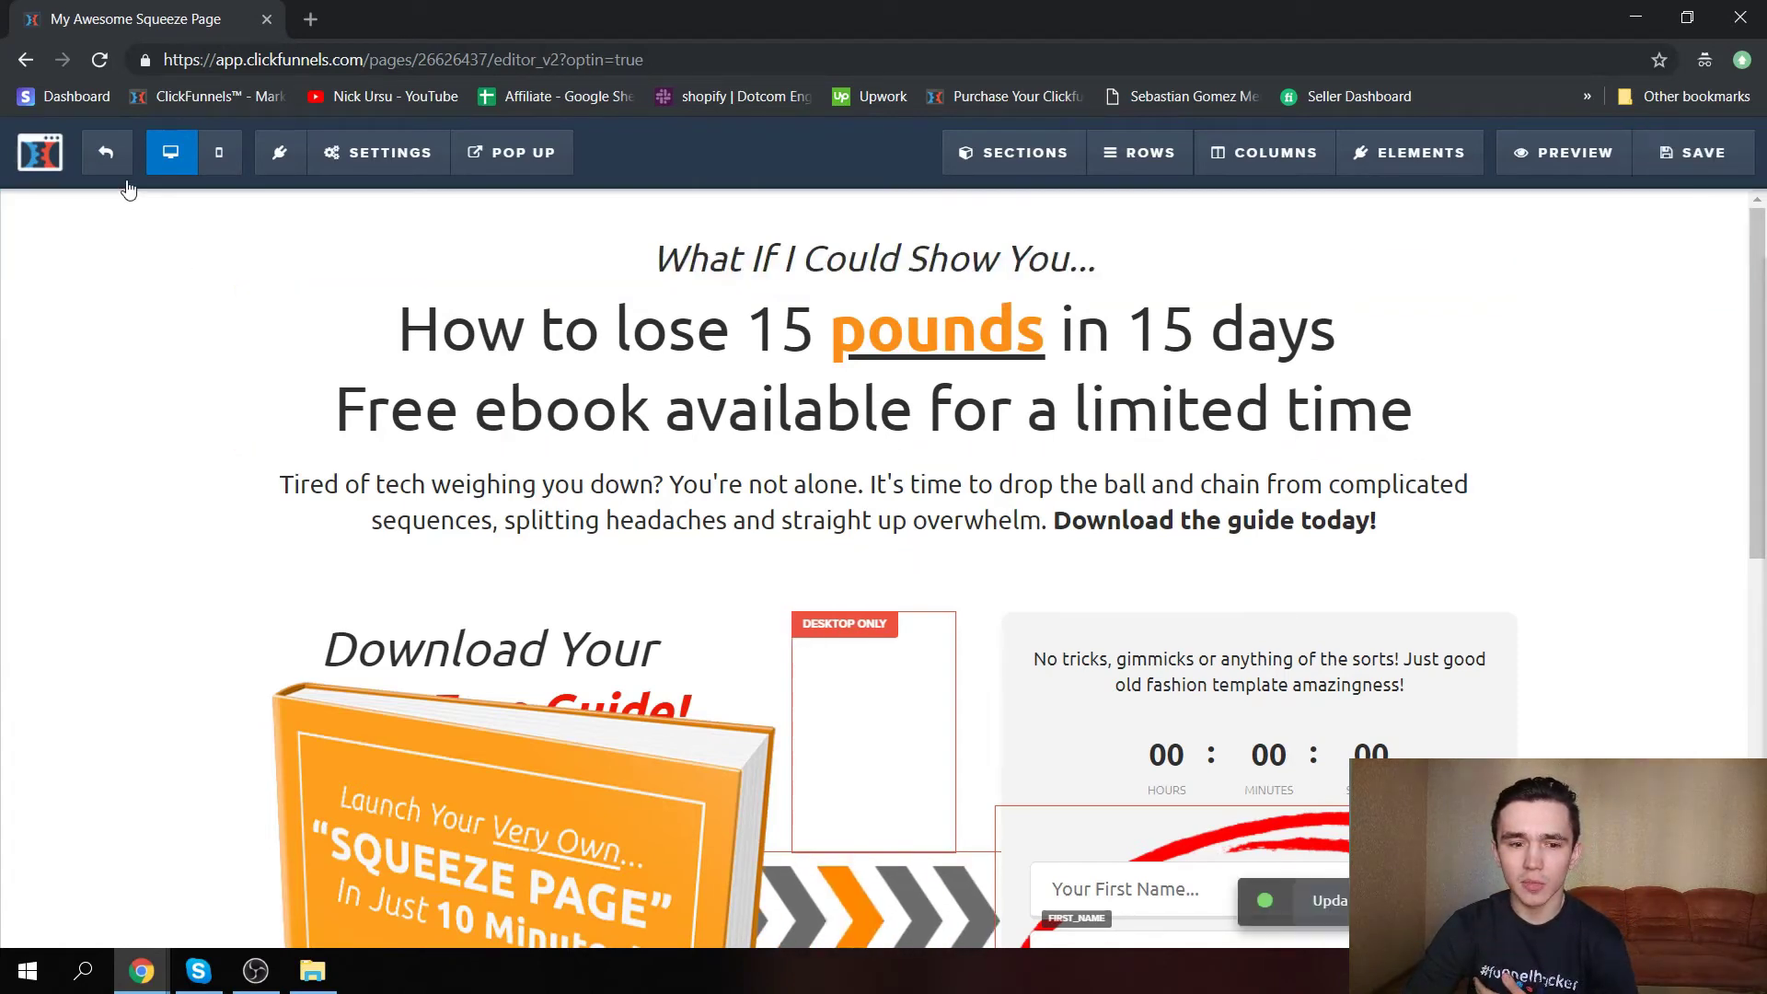
click(128, 162)
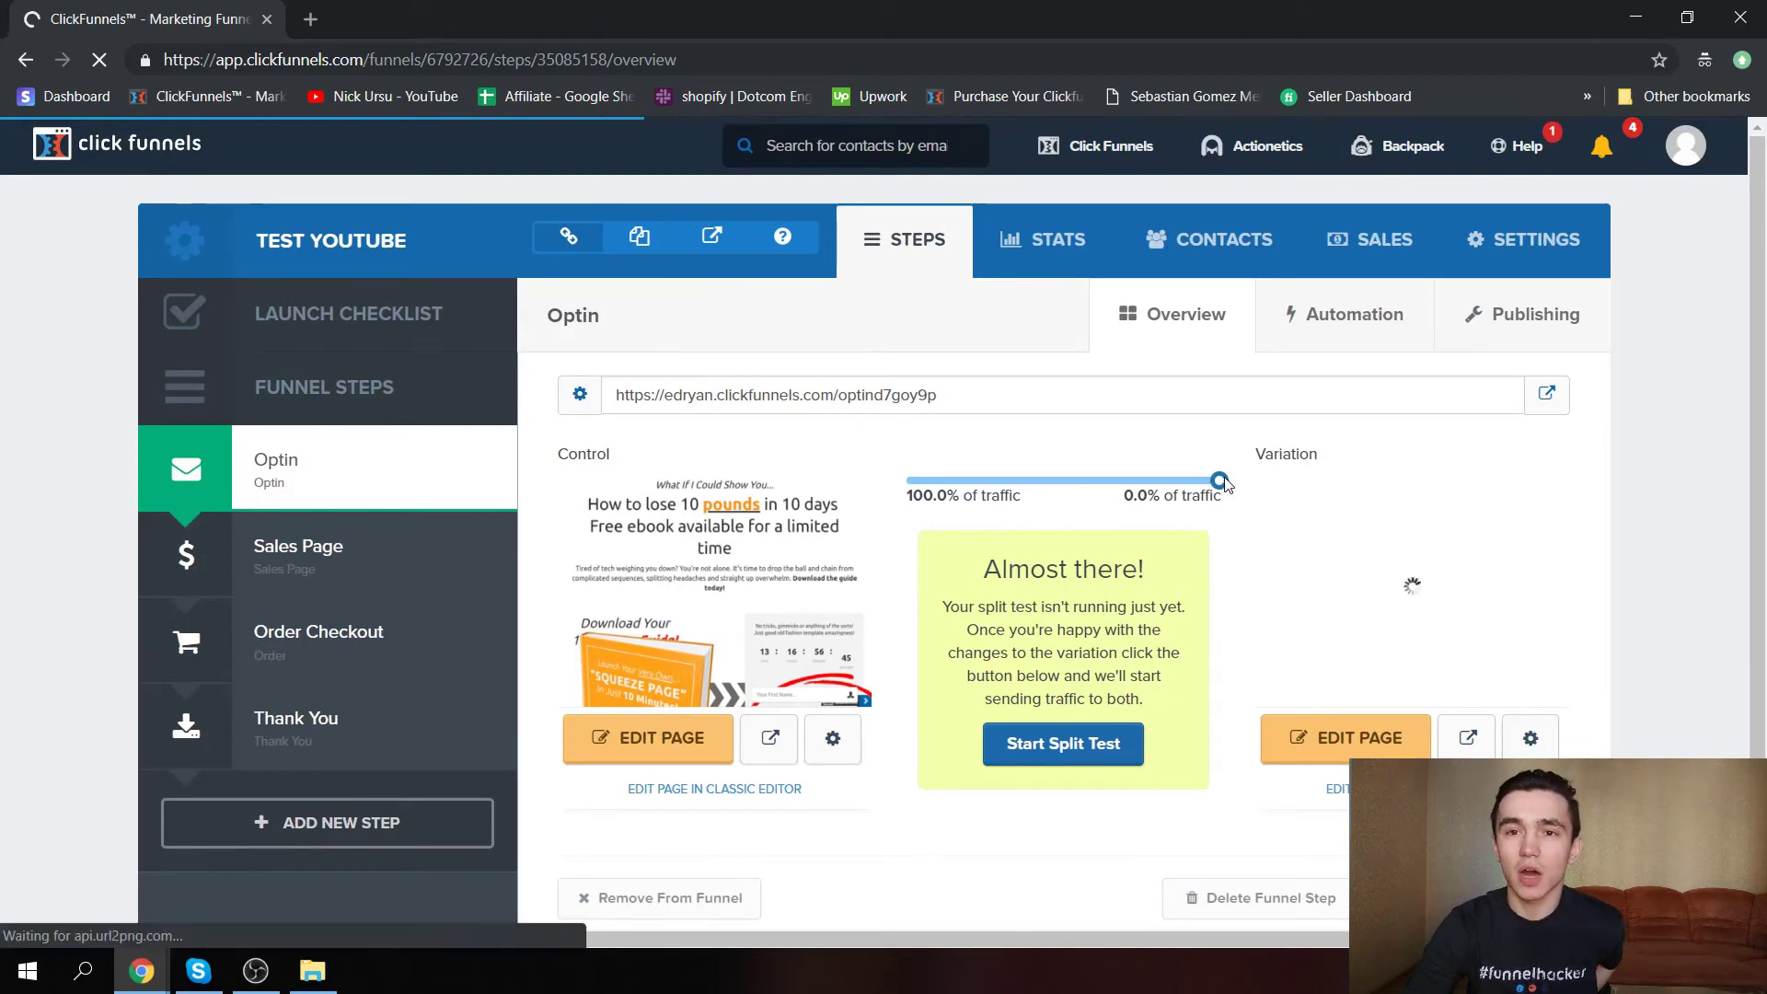
Split the Optin traffic 50% to the control and 50% to the variation, and apply the changes.
drag(1224, 483, 1075, 485)
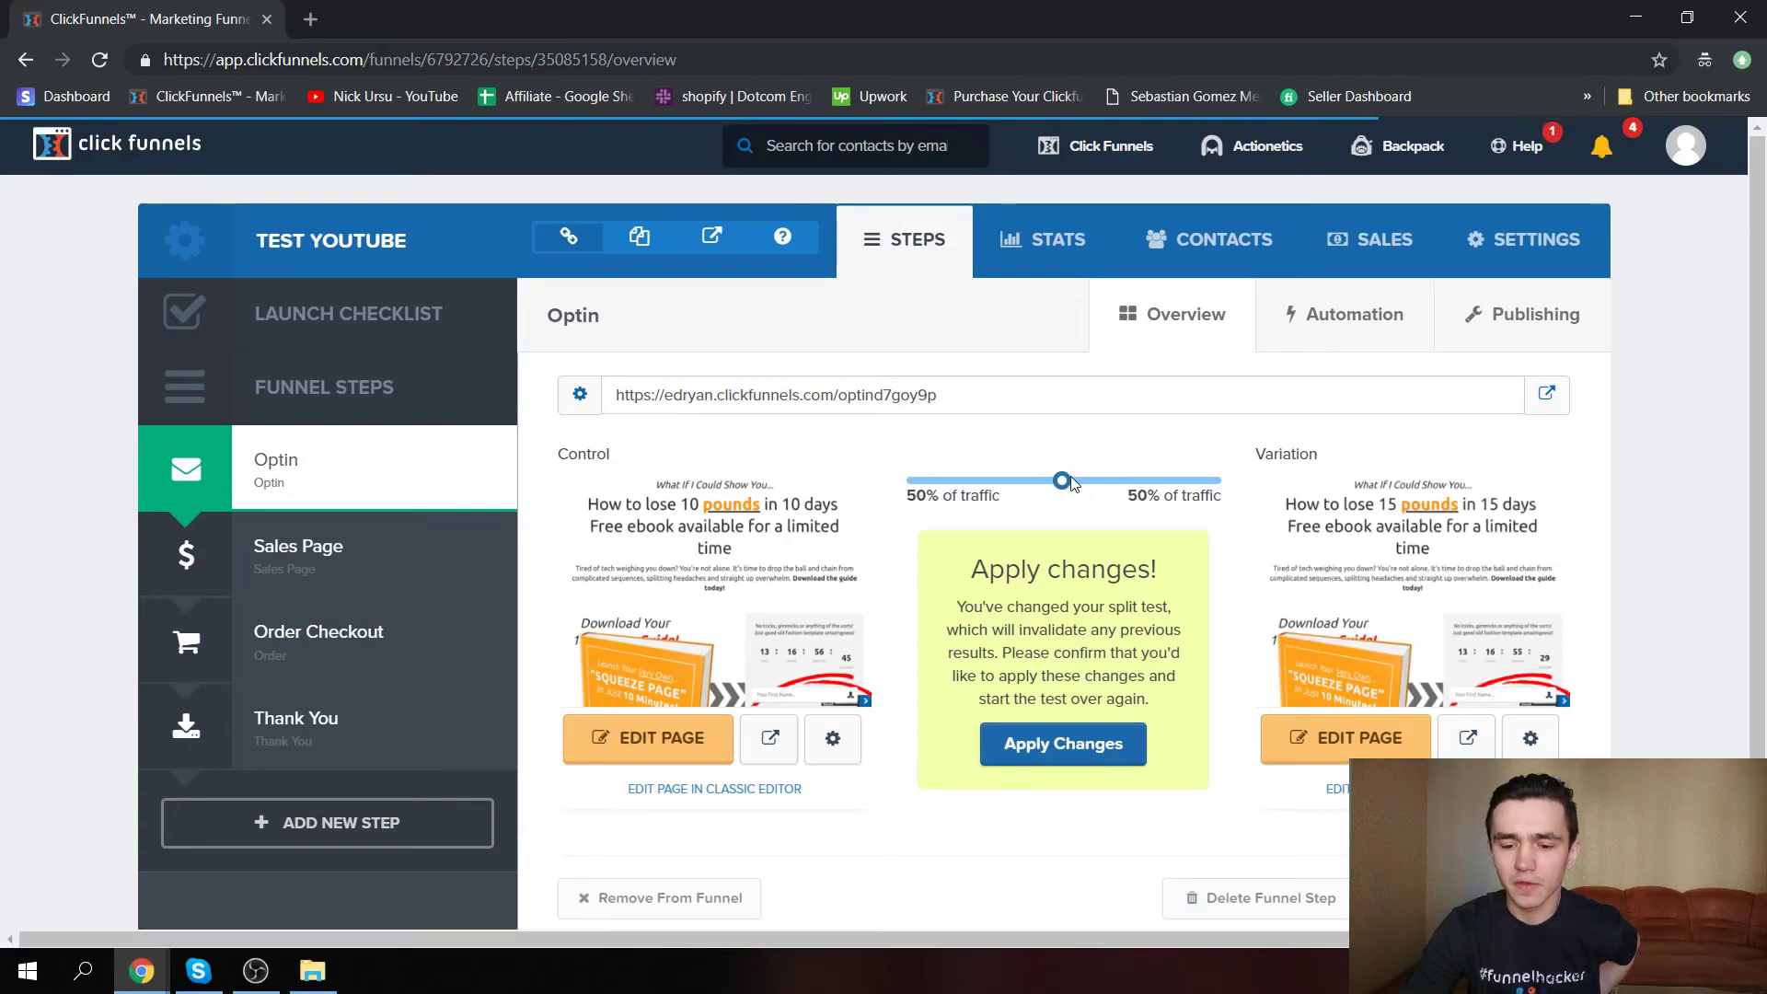
click(1073, 757)
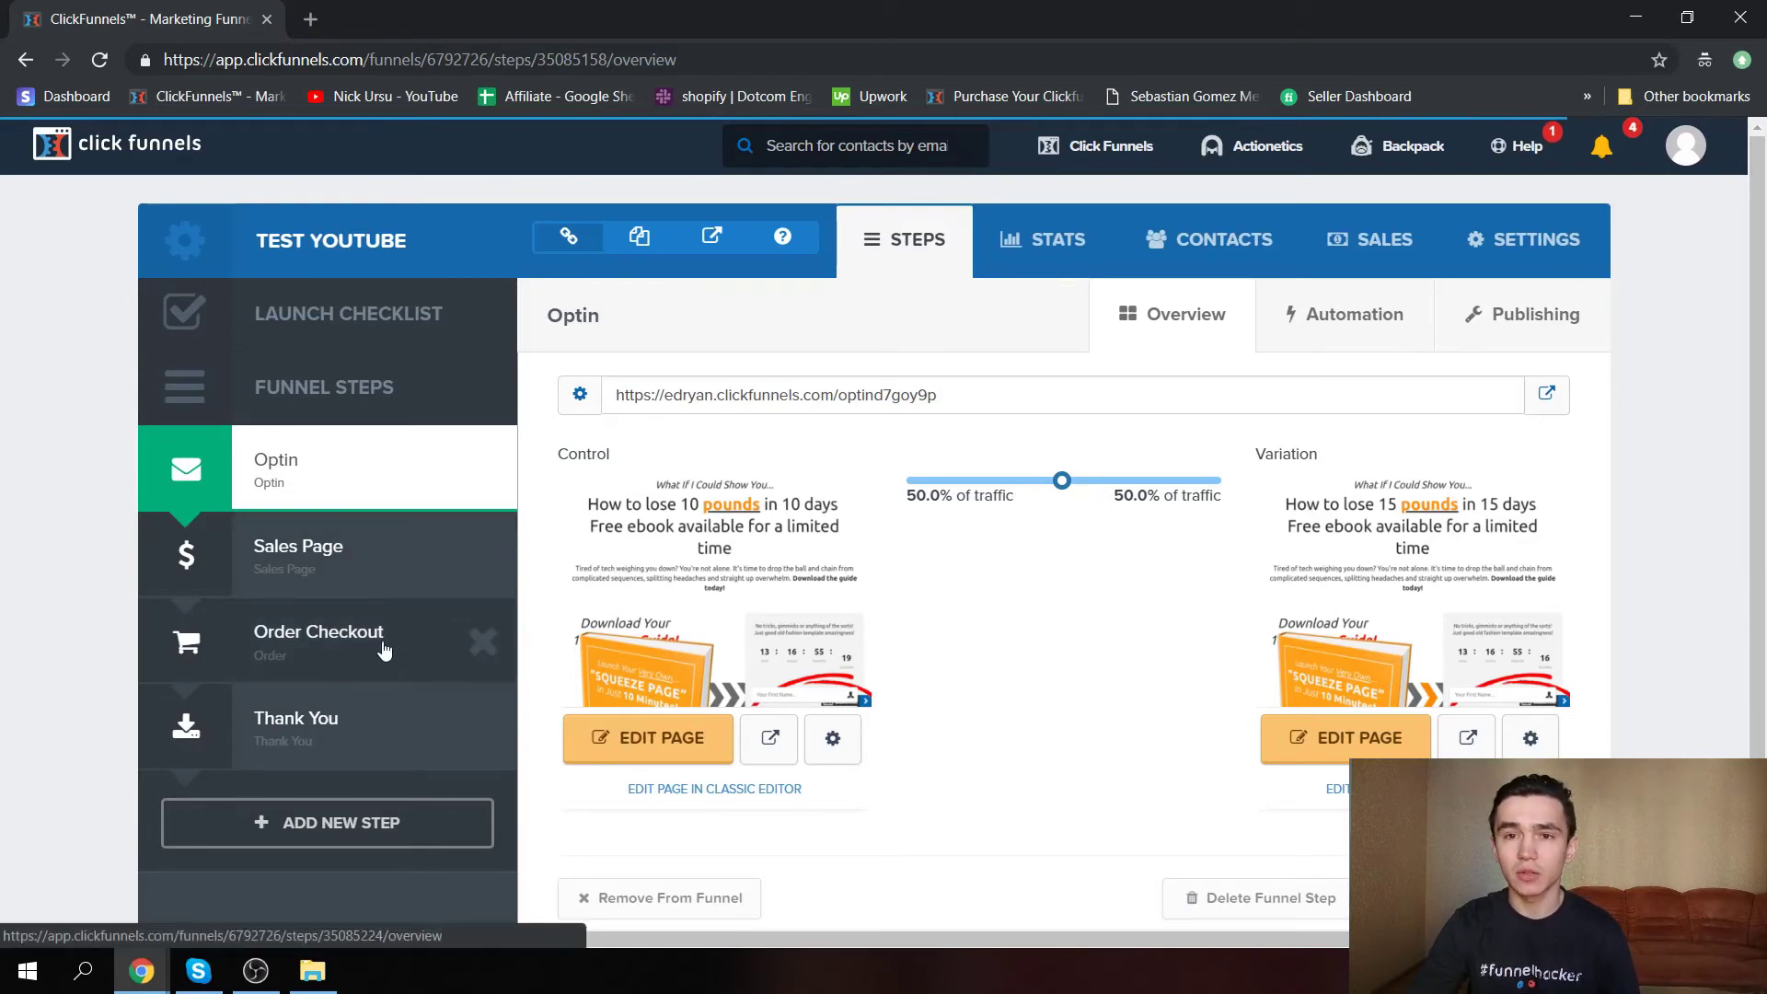
Open the funnel's Sales Page step and look over its overview and split test option.
mouse_move(793, 626)
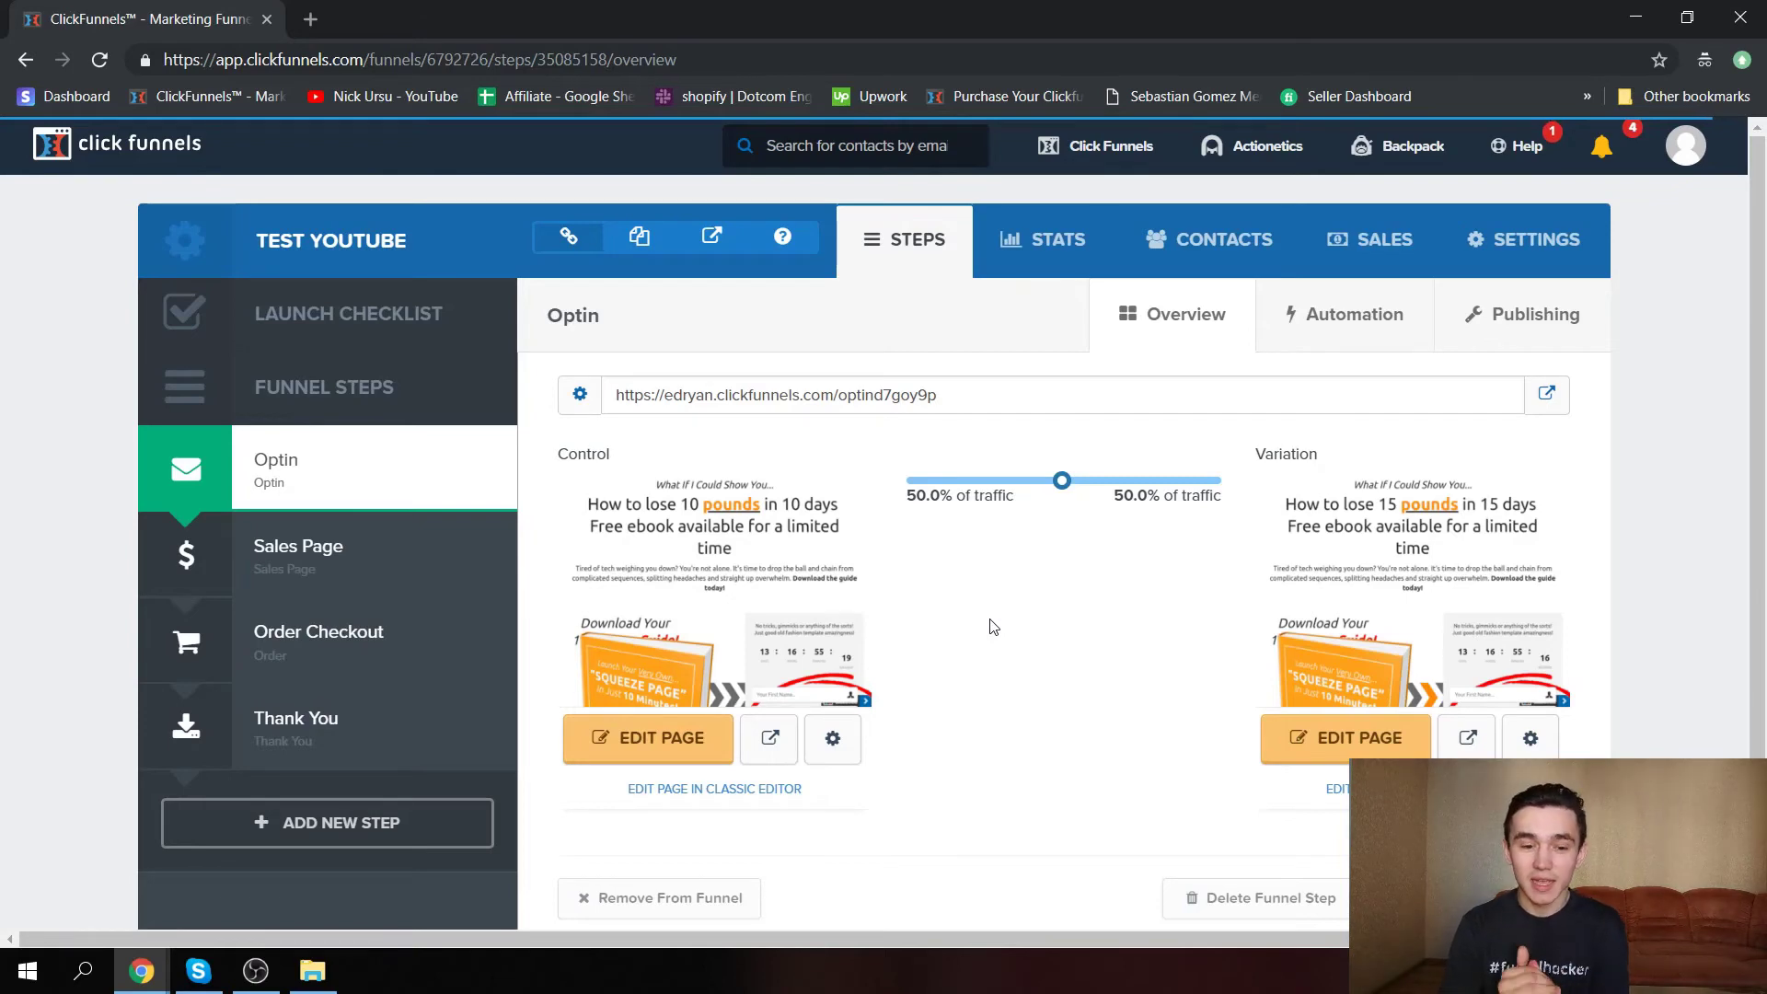
click(392, 555)
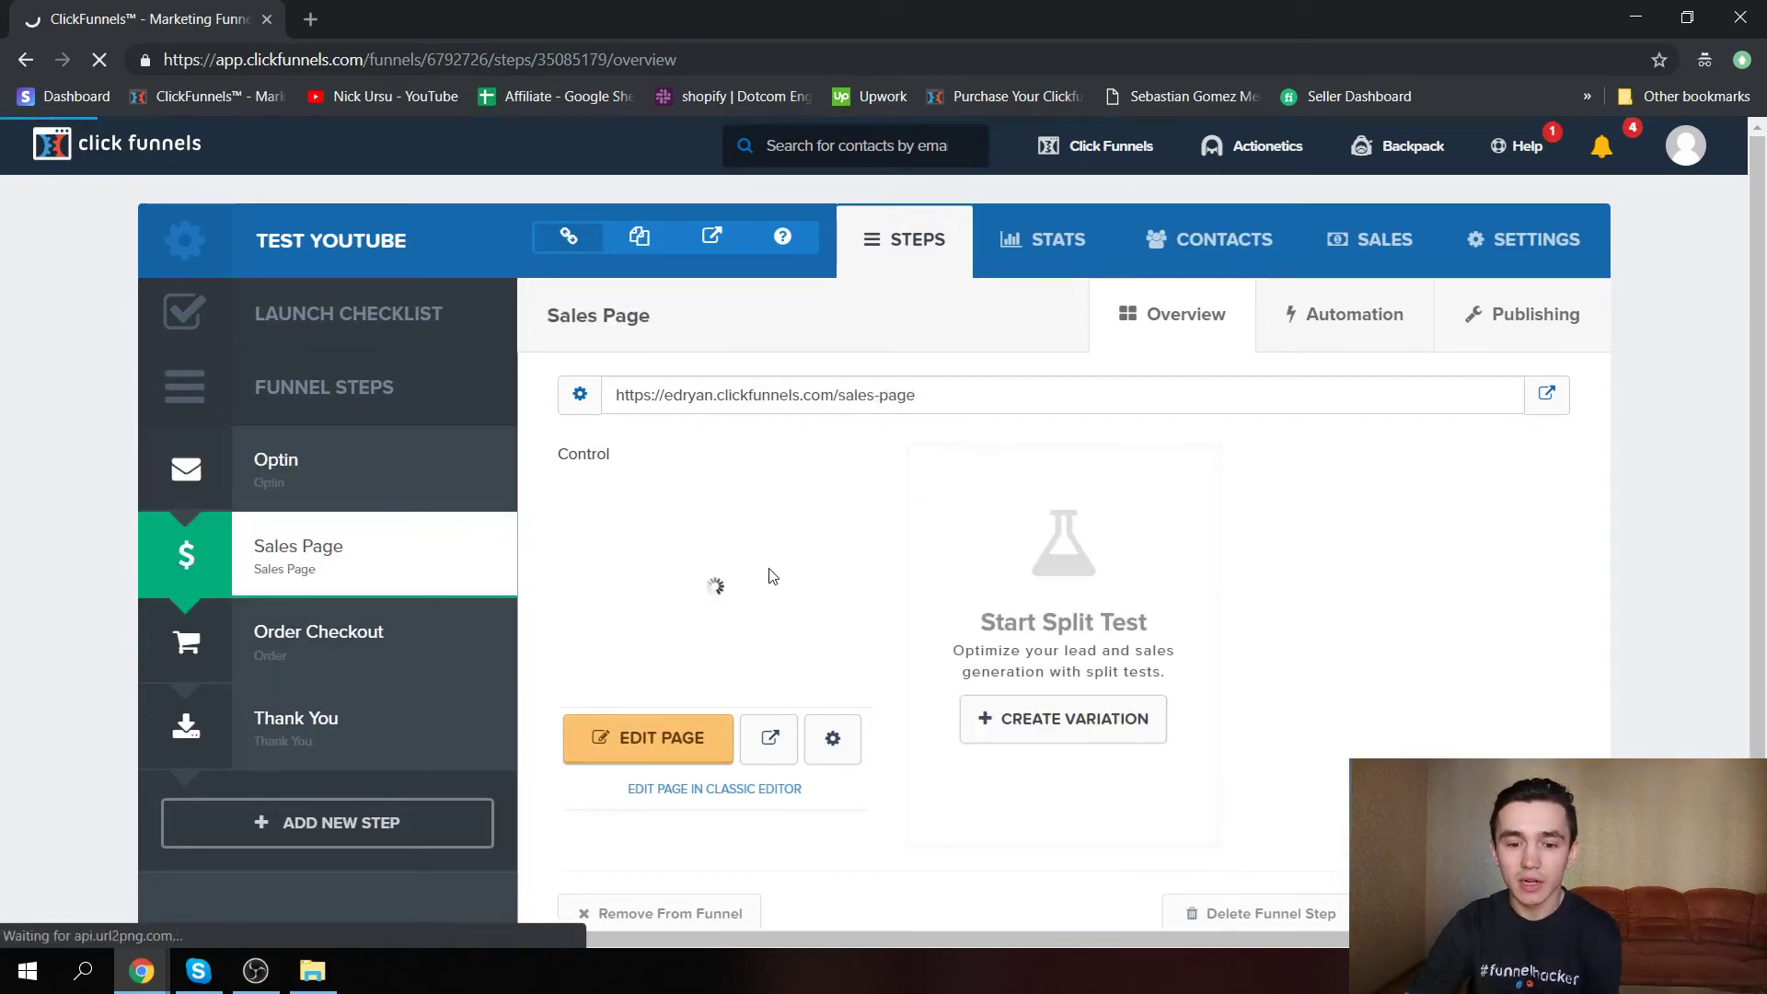
scroll(772, 576, down, 2)
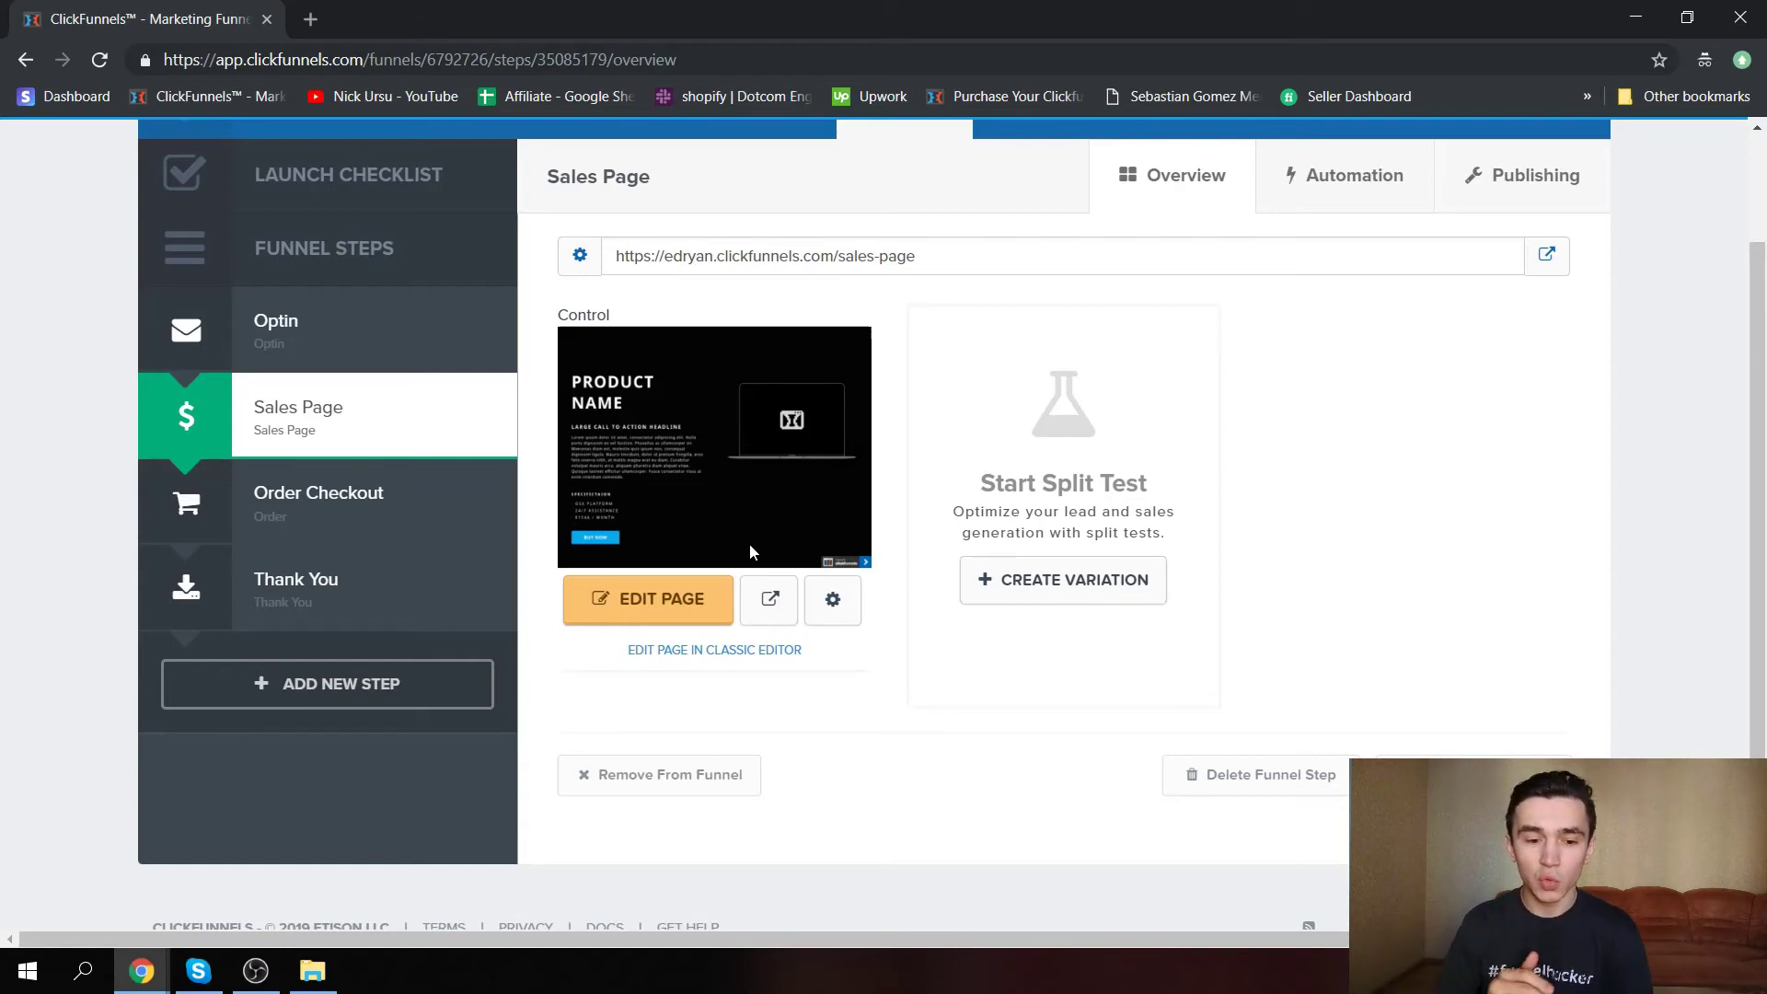
scroll(678, 471, up, 2)
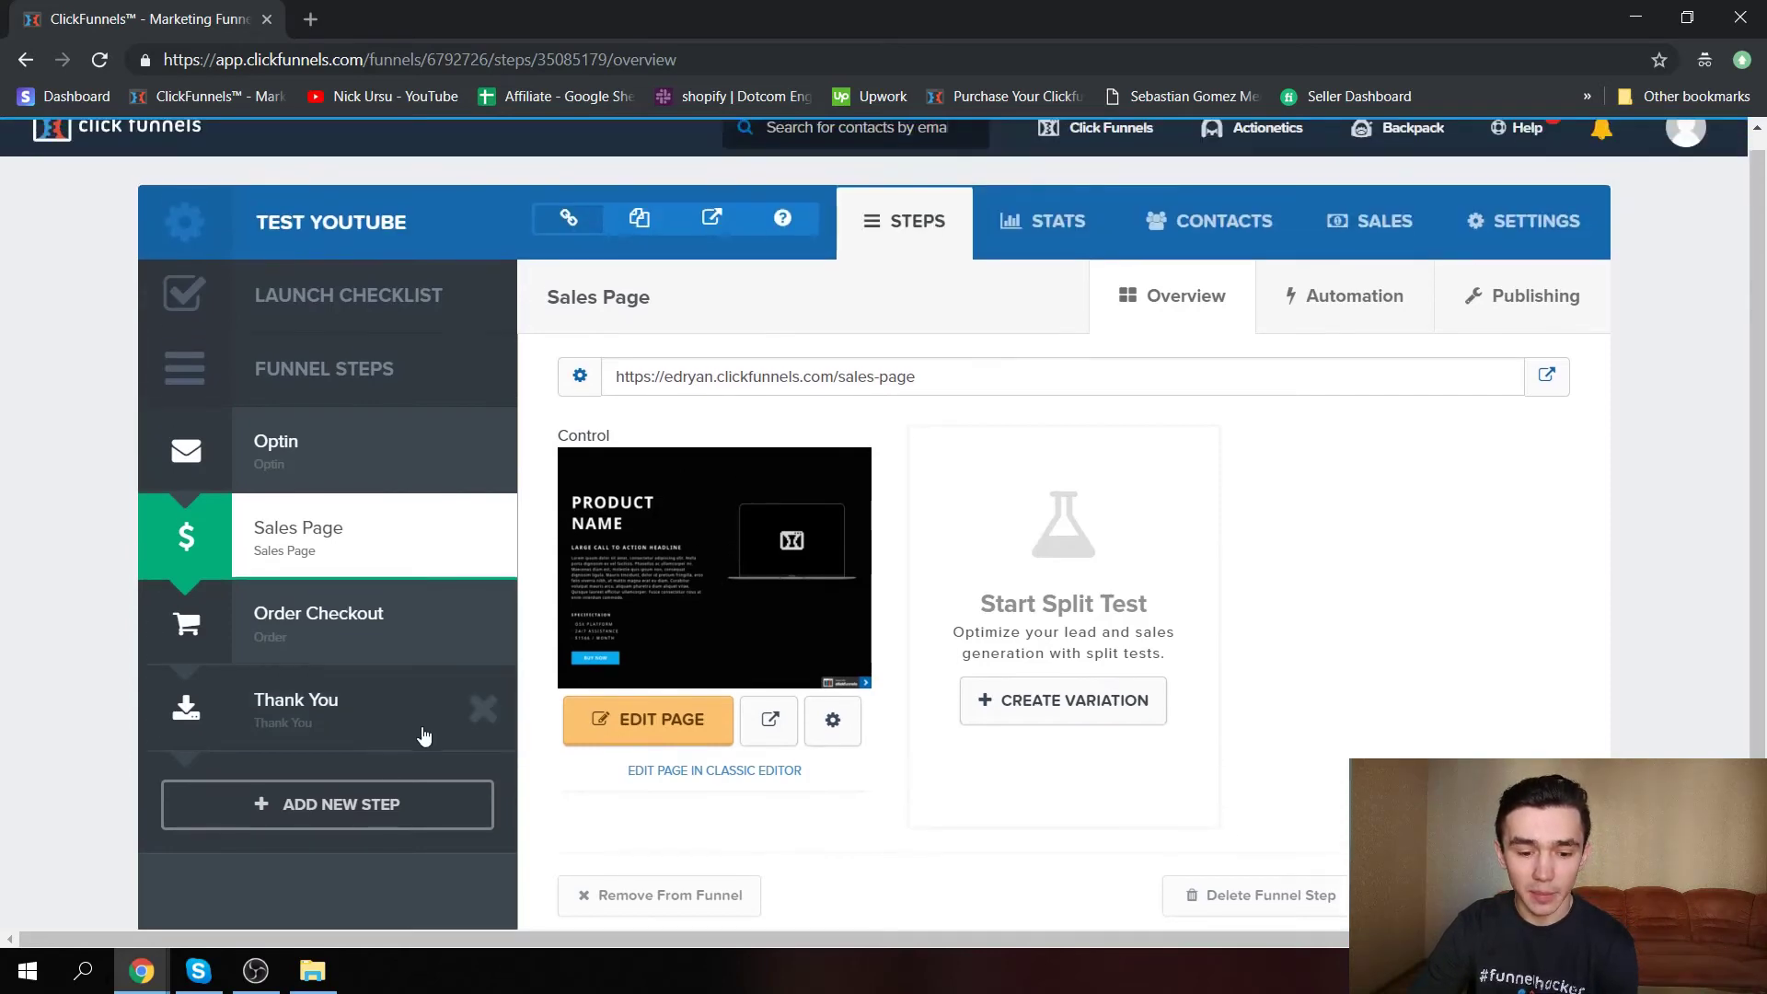
Add a funnel step named "Upsell Page" with the path /oto2 and place it between Order Checkout and Thank You.
click(392, 799)
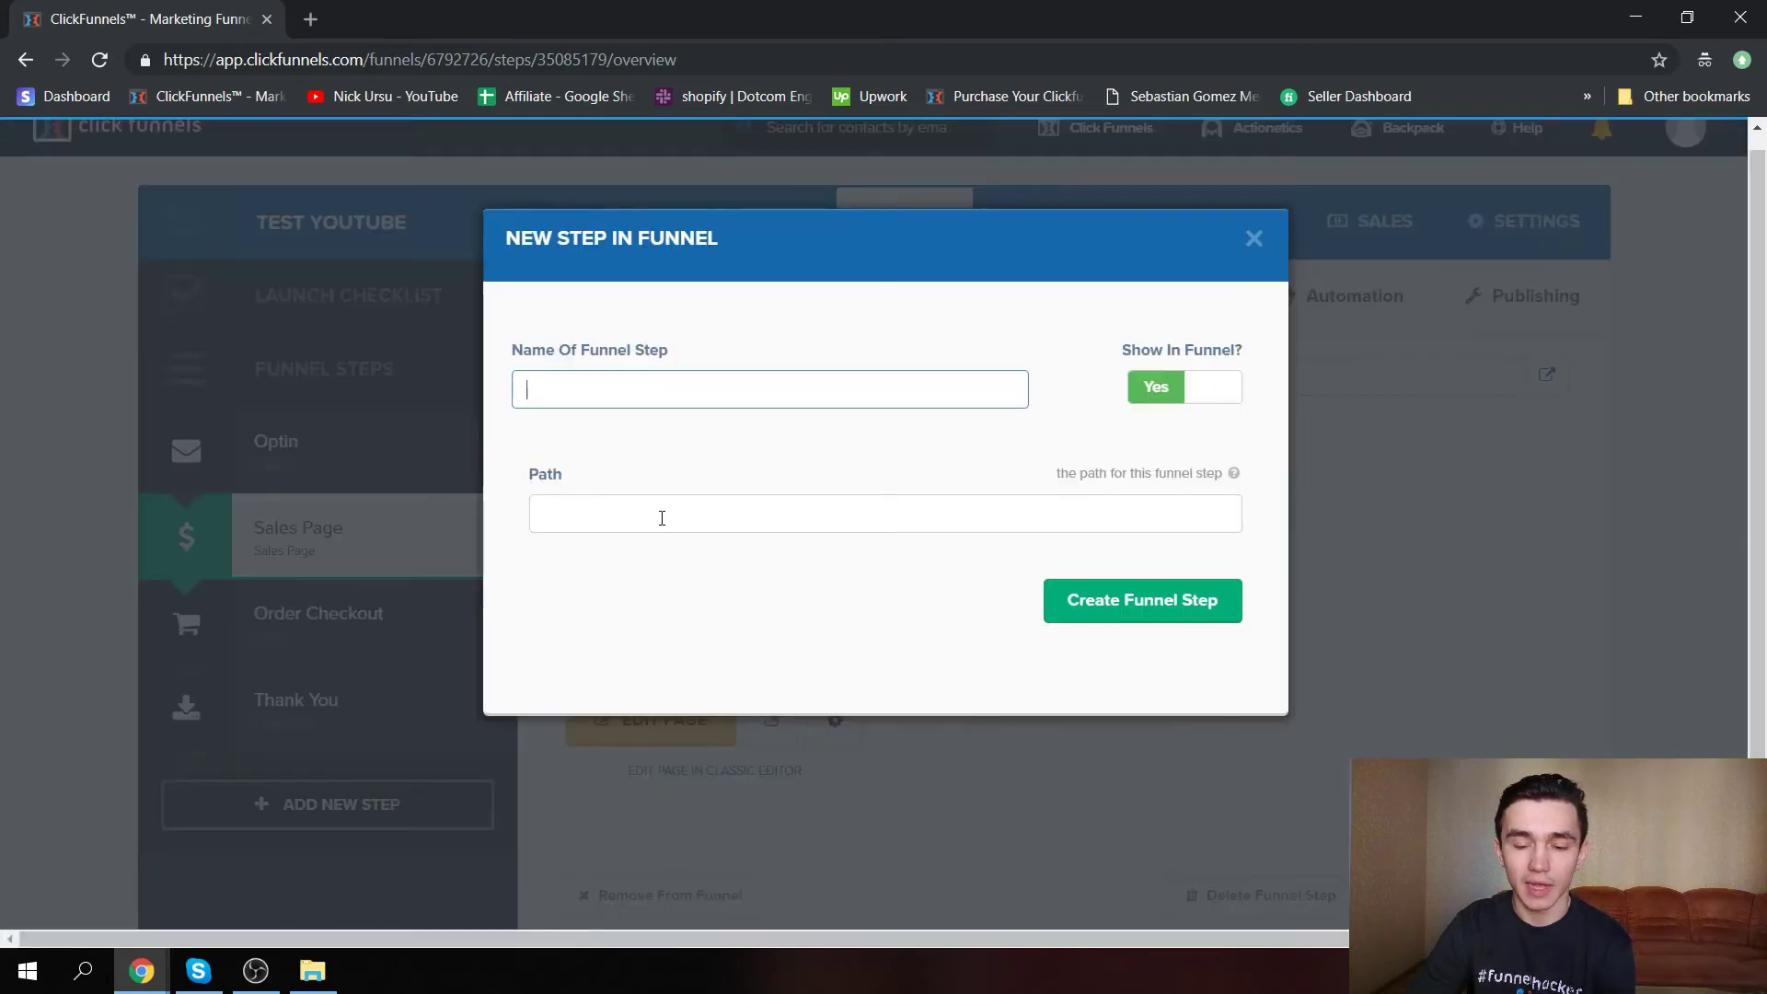
text(Ups)
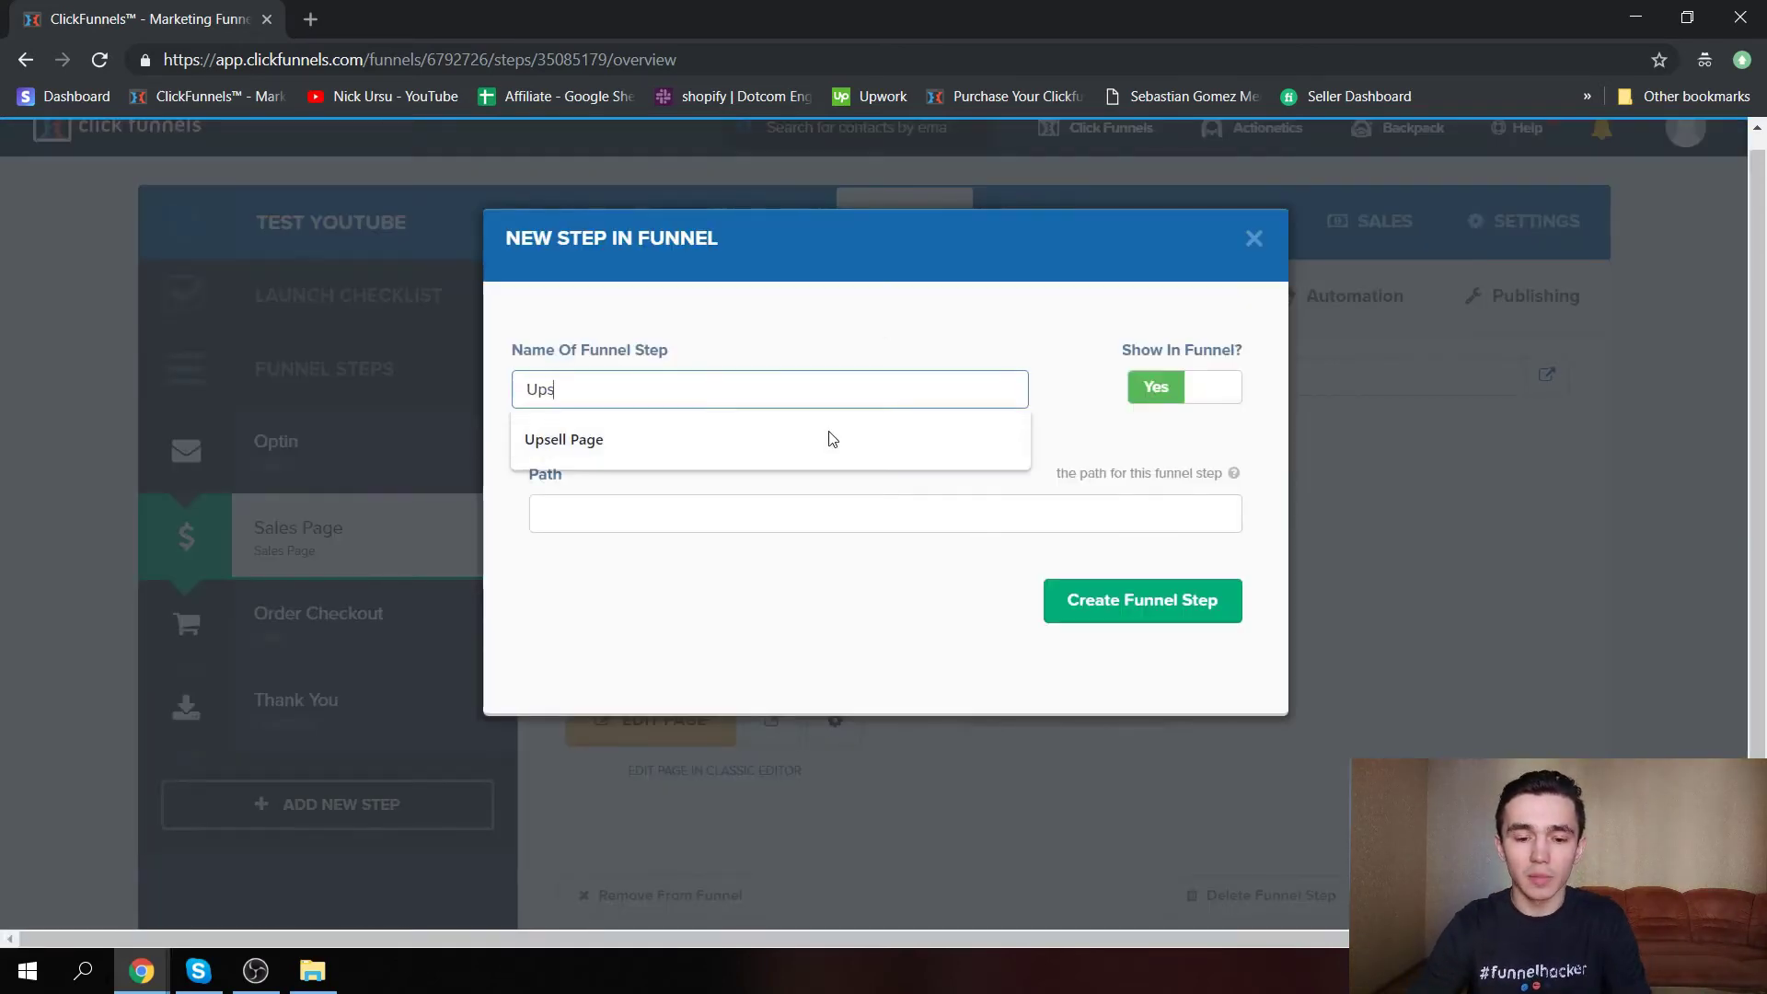
text(ell Page)
key(Tab)
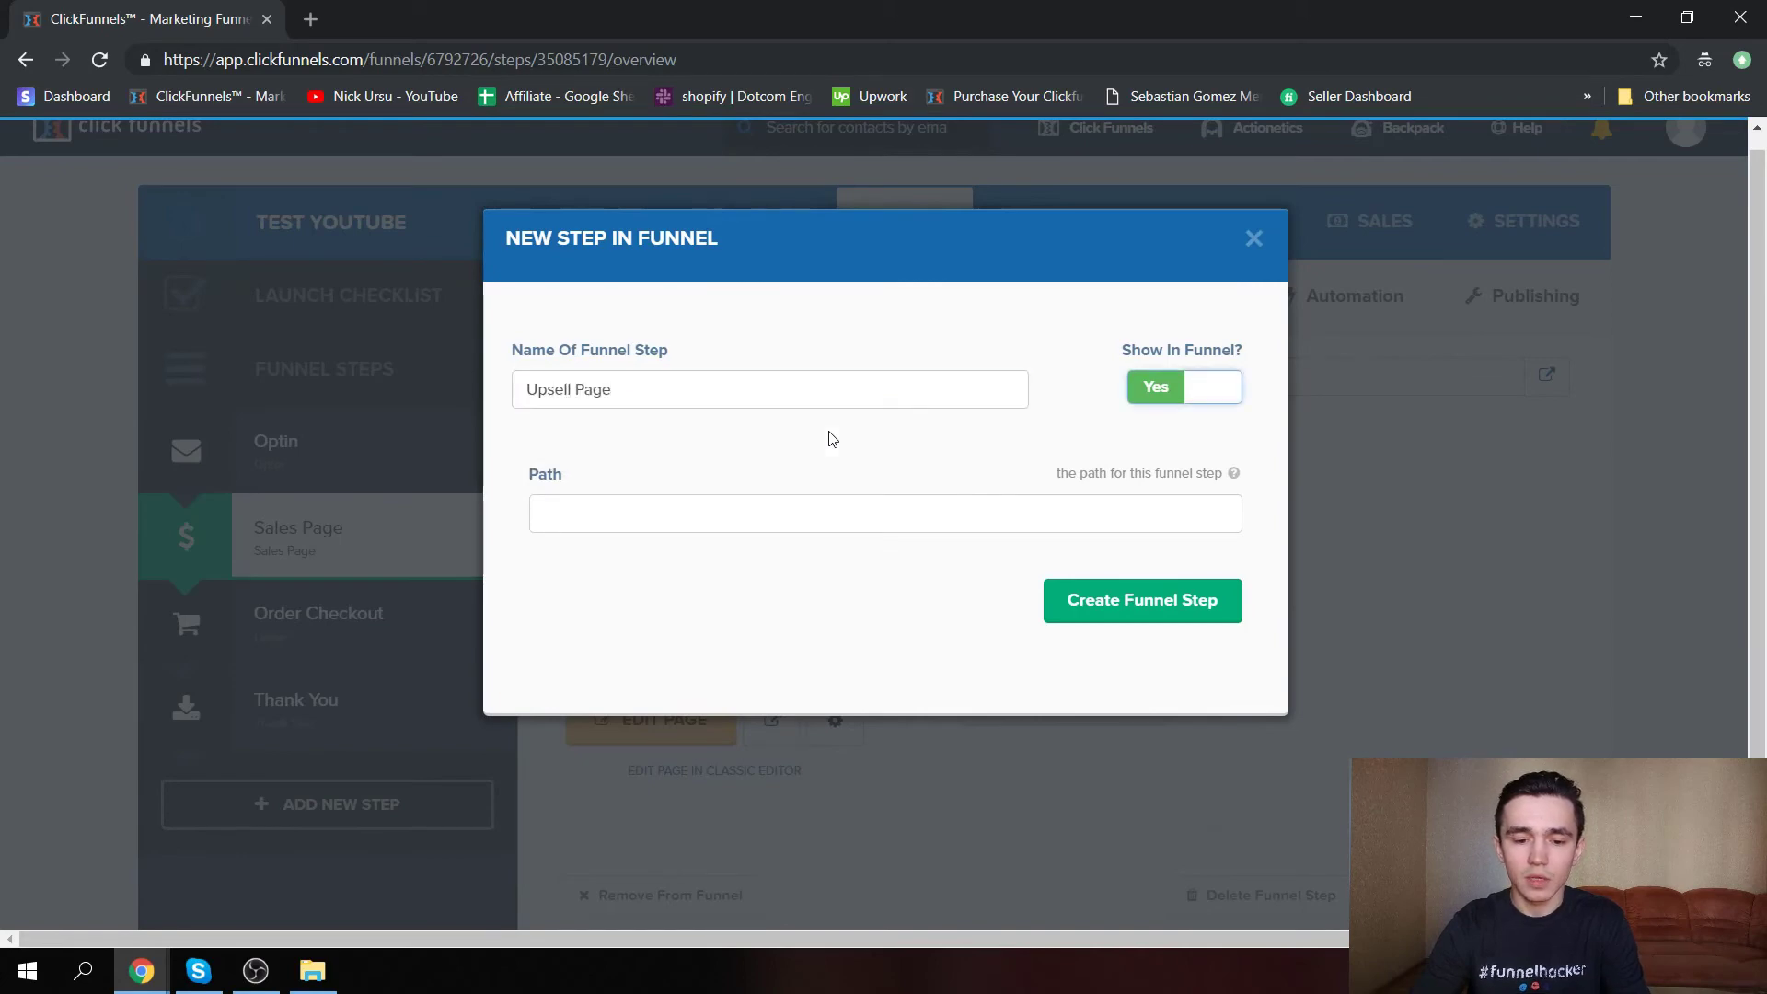
click(837, 509)
text(/oto2)
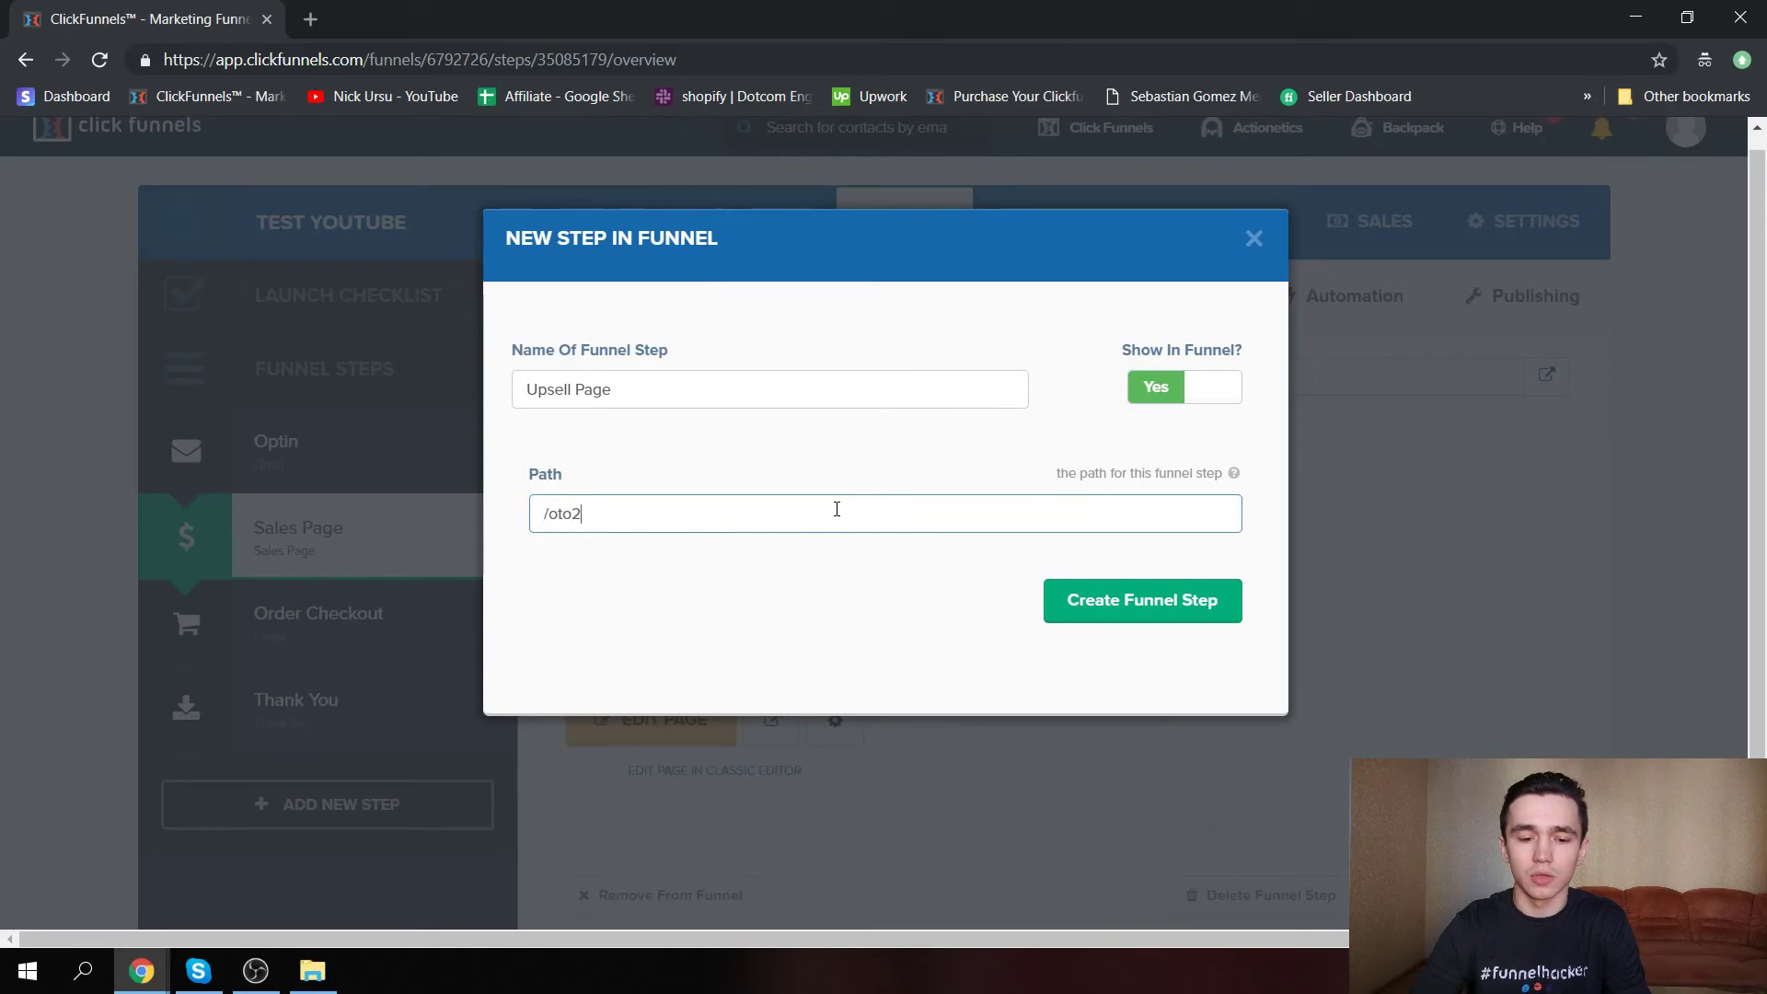
click(1156, 612)
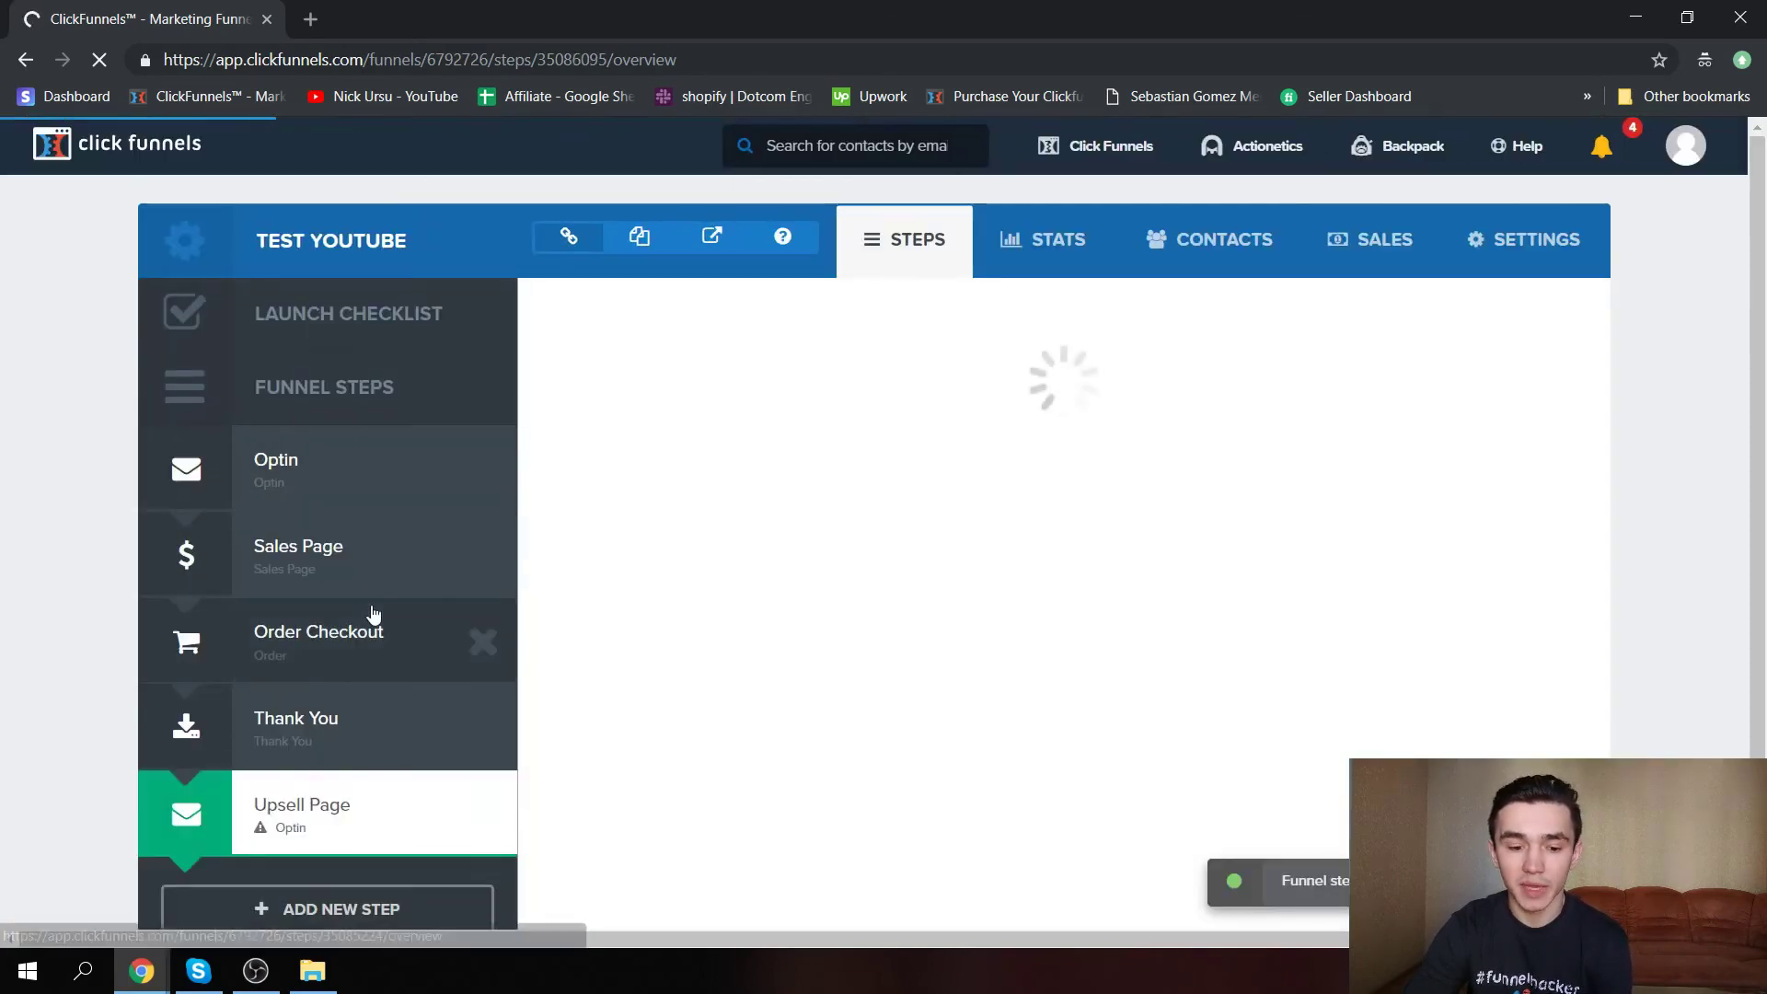
drag(263, 824, 261, 709)
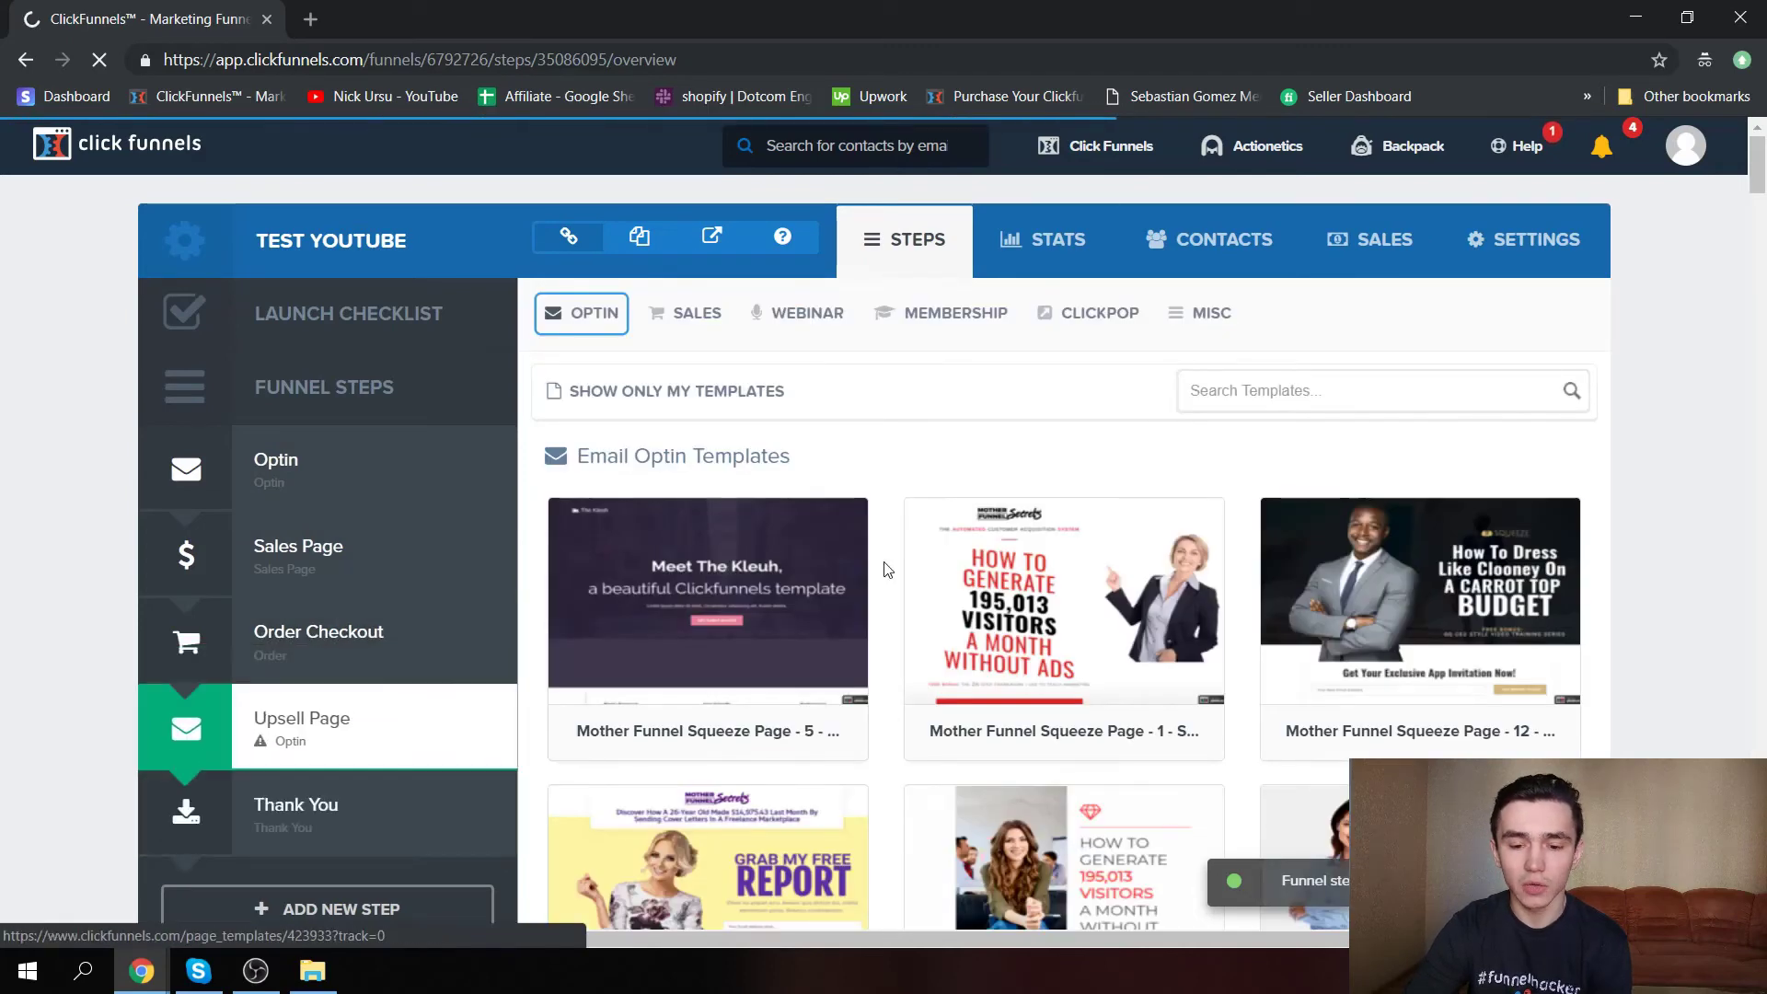
Apply the One Click Upsell (OTO) template "Mother Funnel VSL - 5 - oto" to the Upsell Page step.
scroll(1030, 487, down, 1)
click(692, 189)
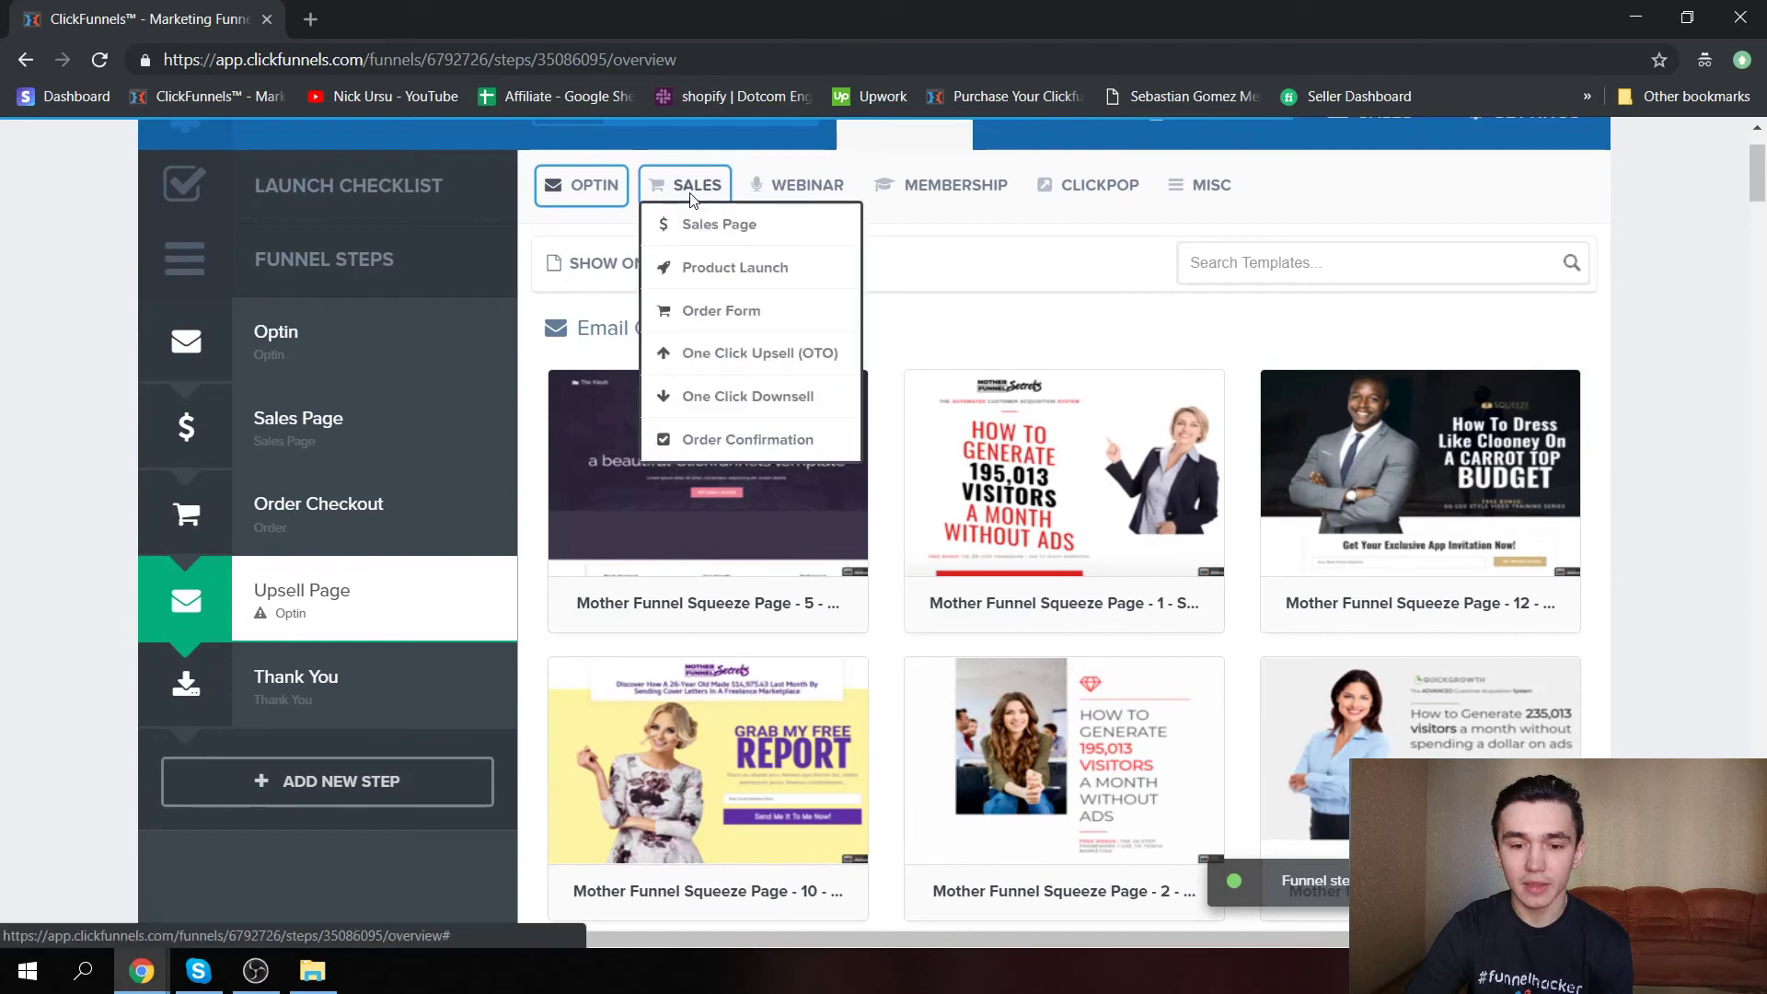
click(763, 355)
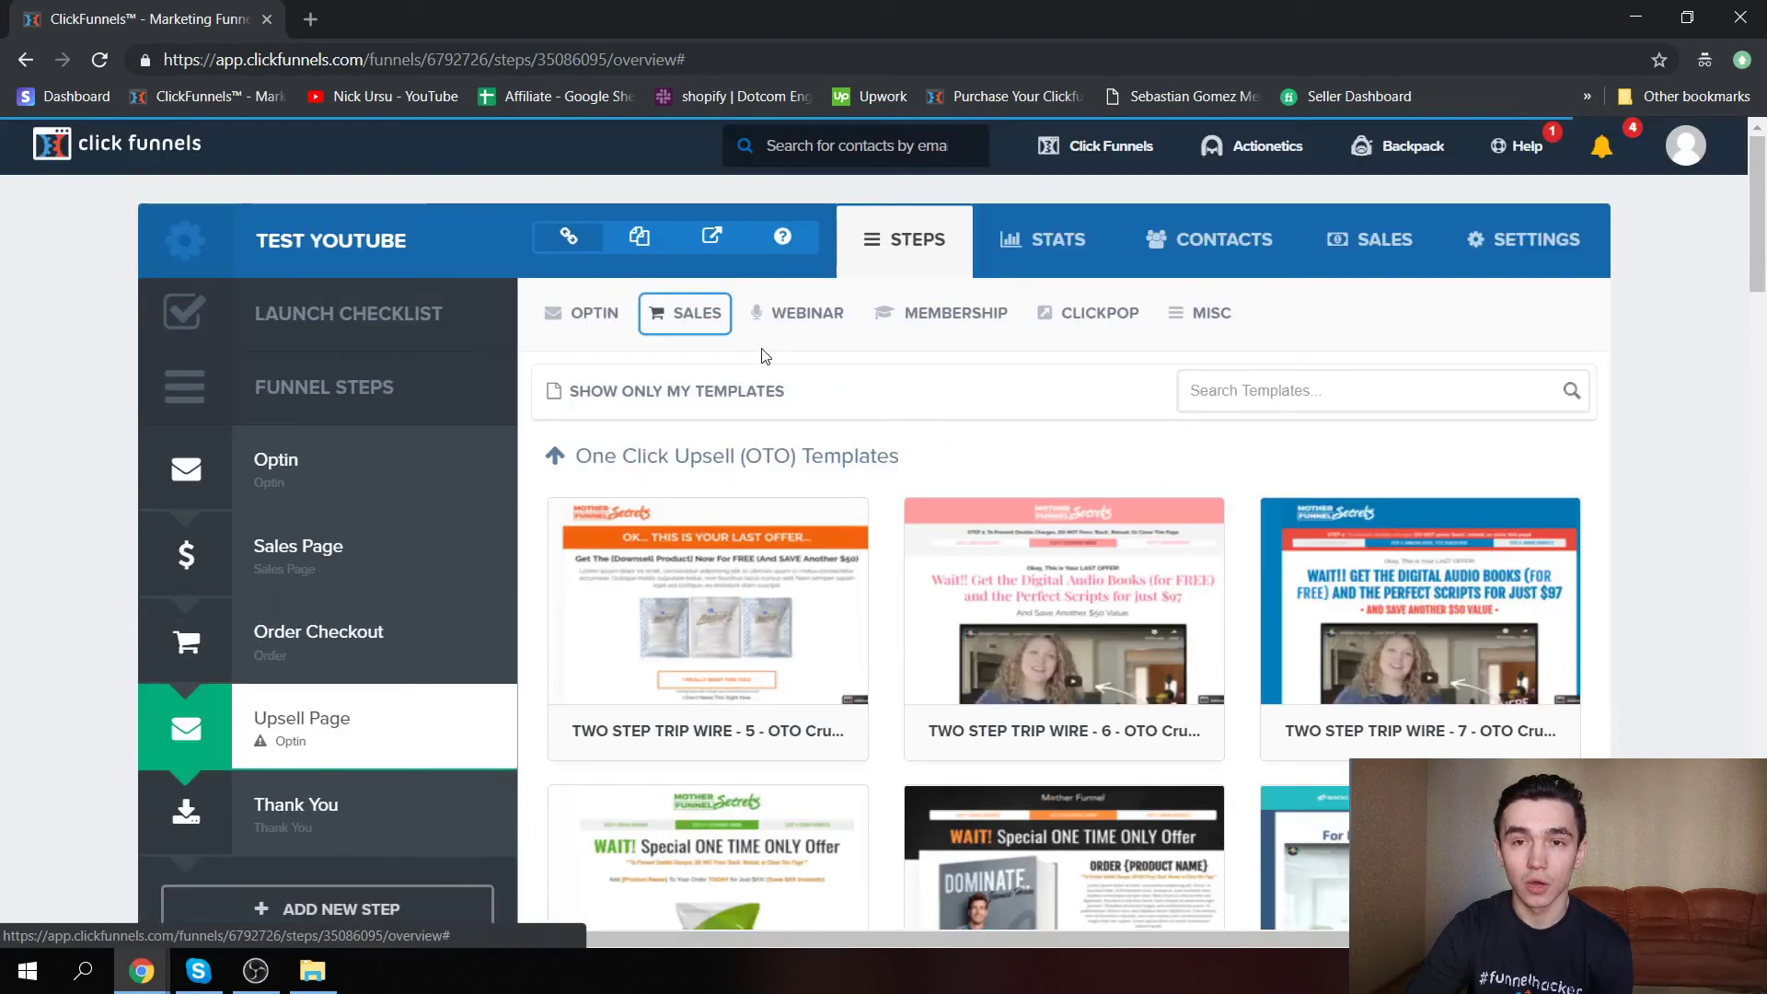
scroll(957, 419, down, 1)
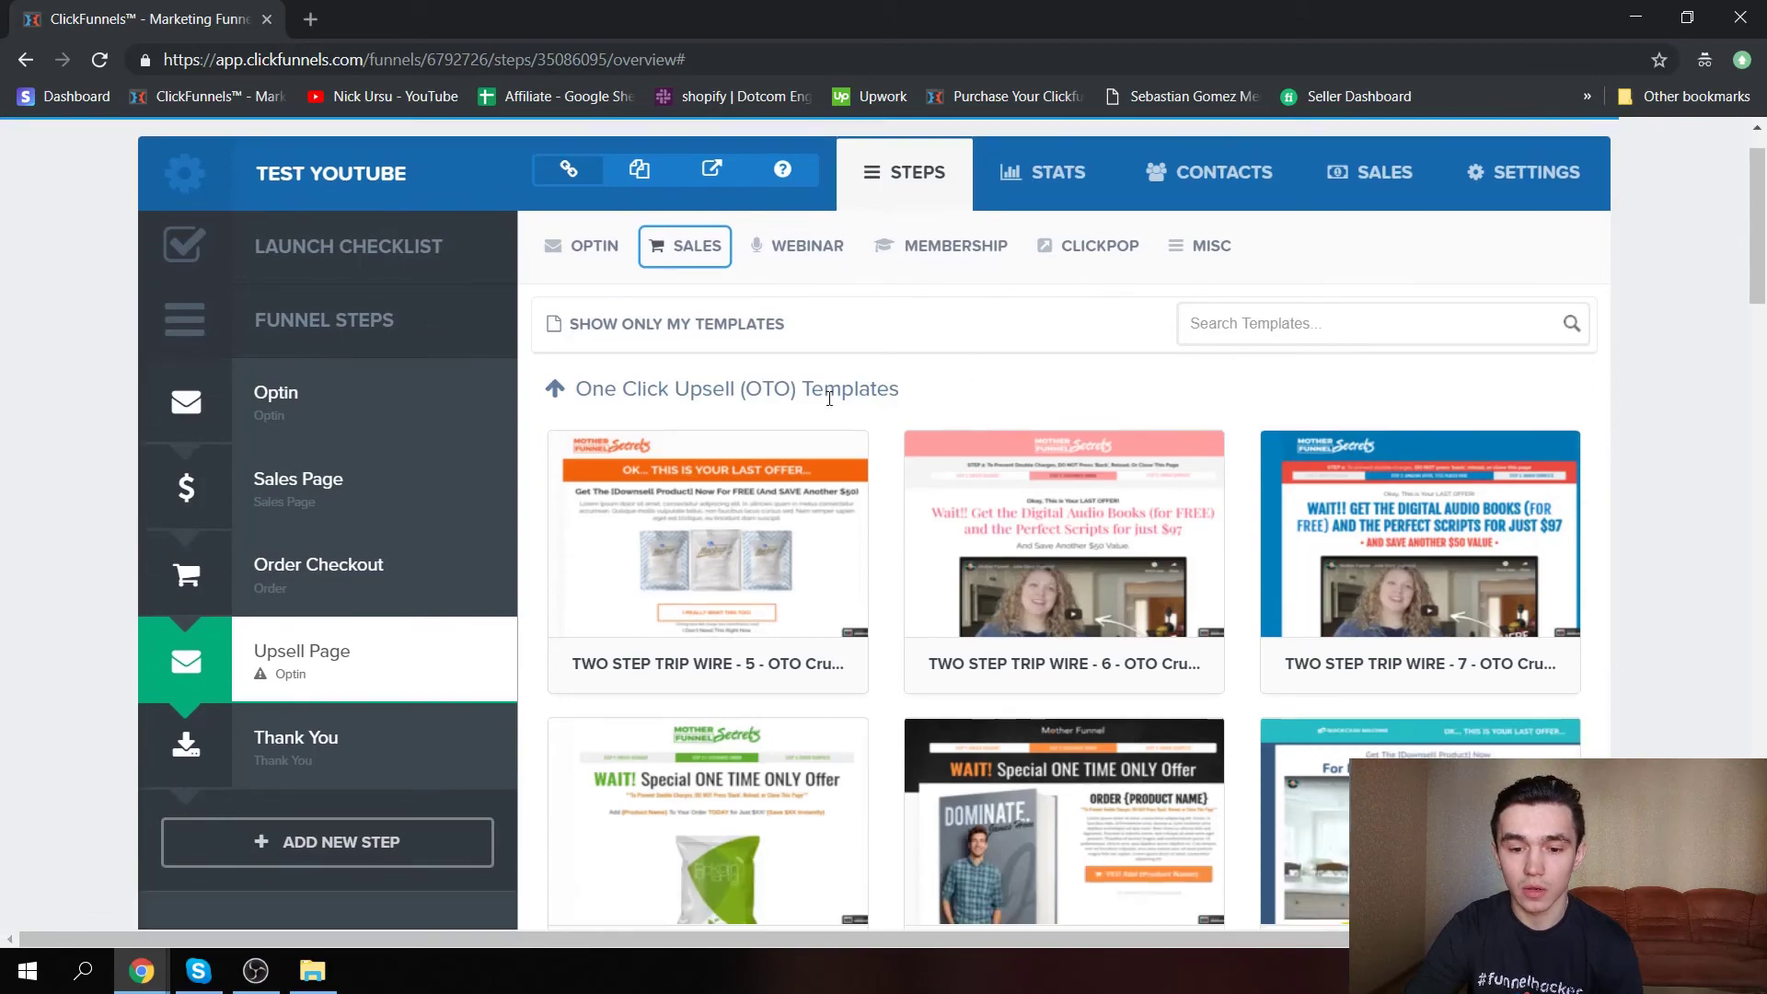
scroll(893, 502, down, 4)
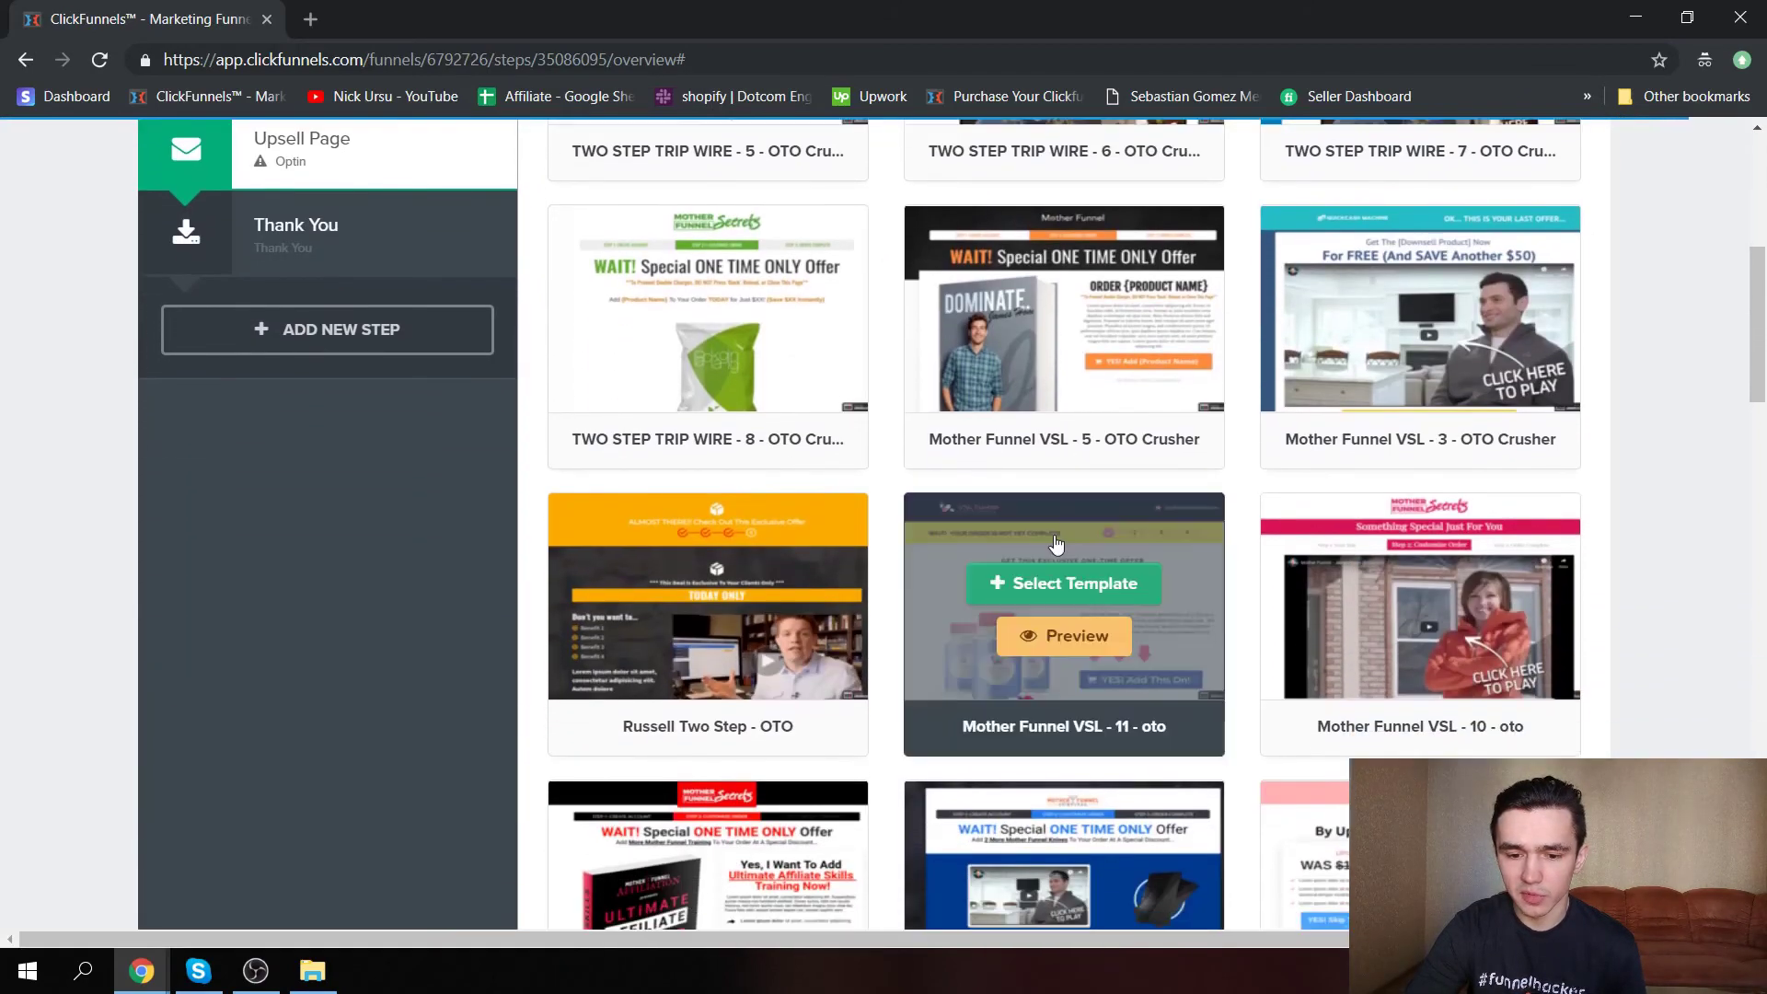
scroll(1054, 539, down, 5)
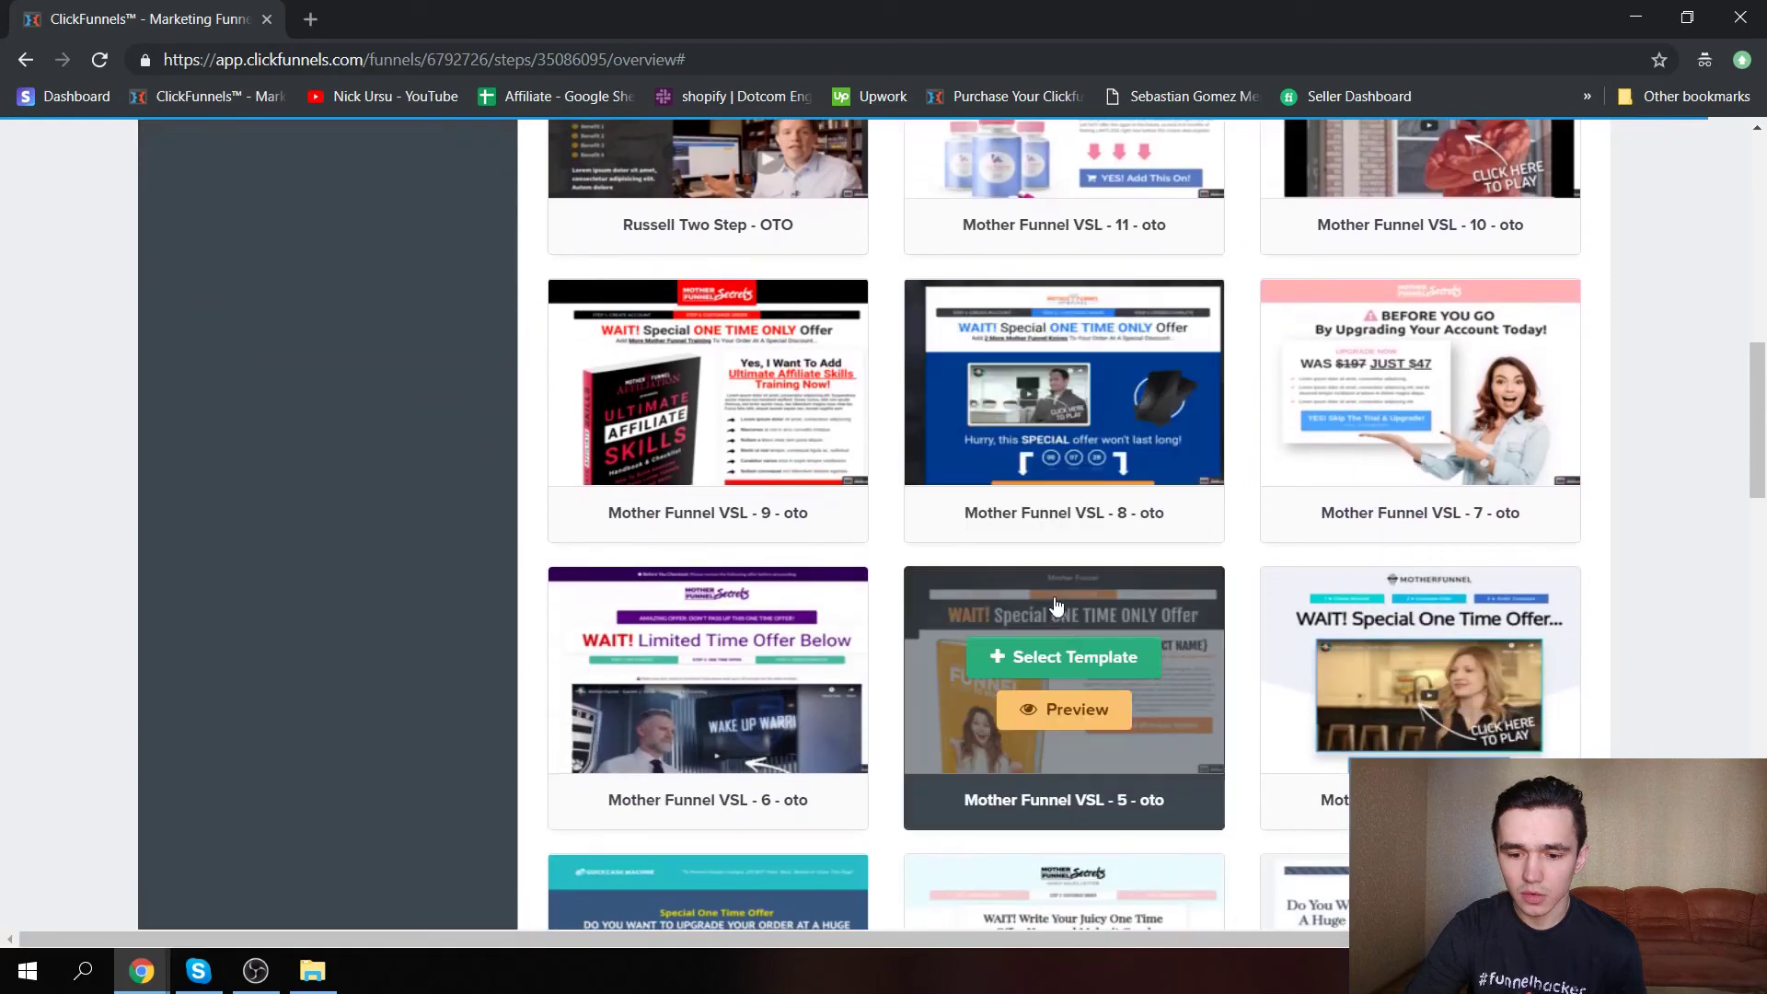
click(1122, 666)
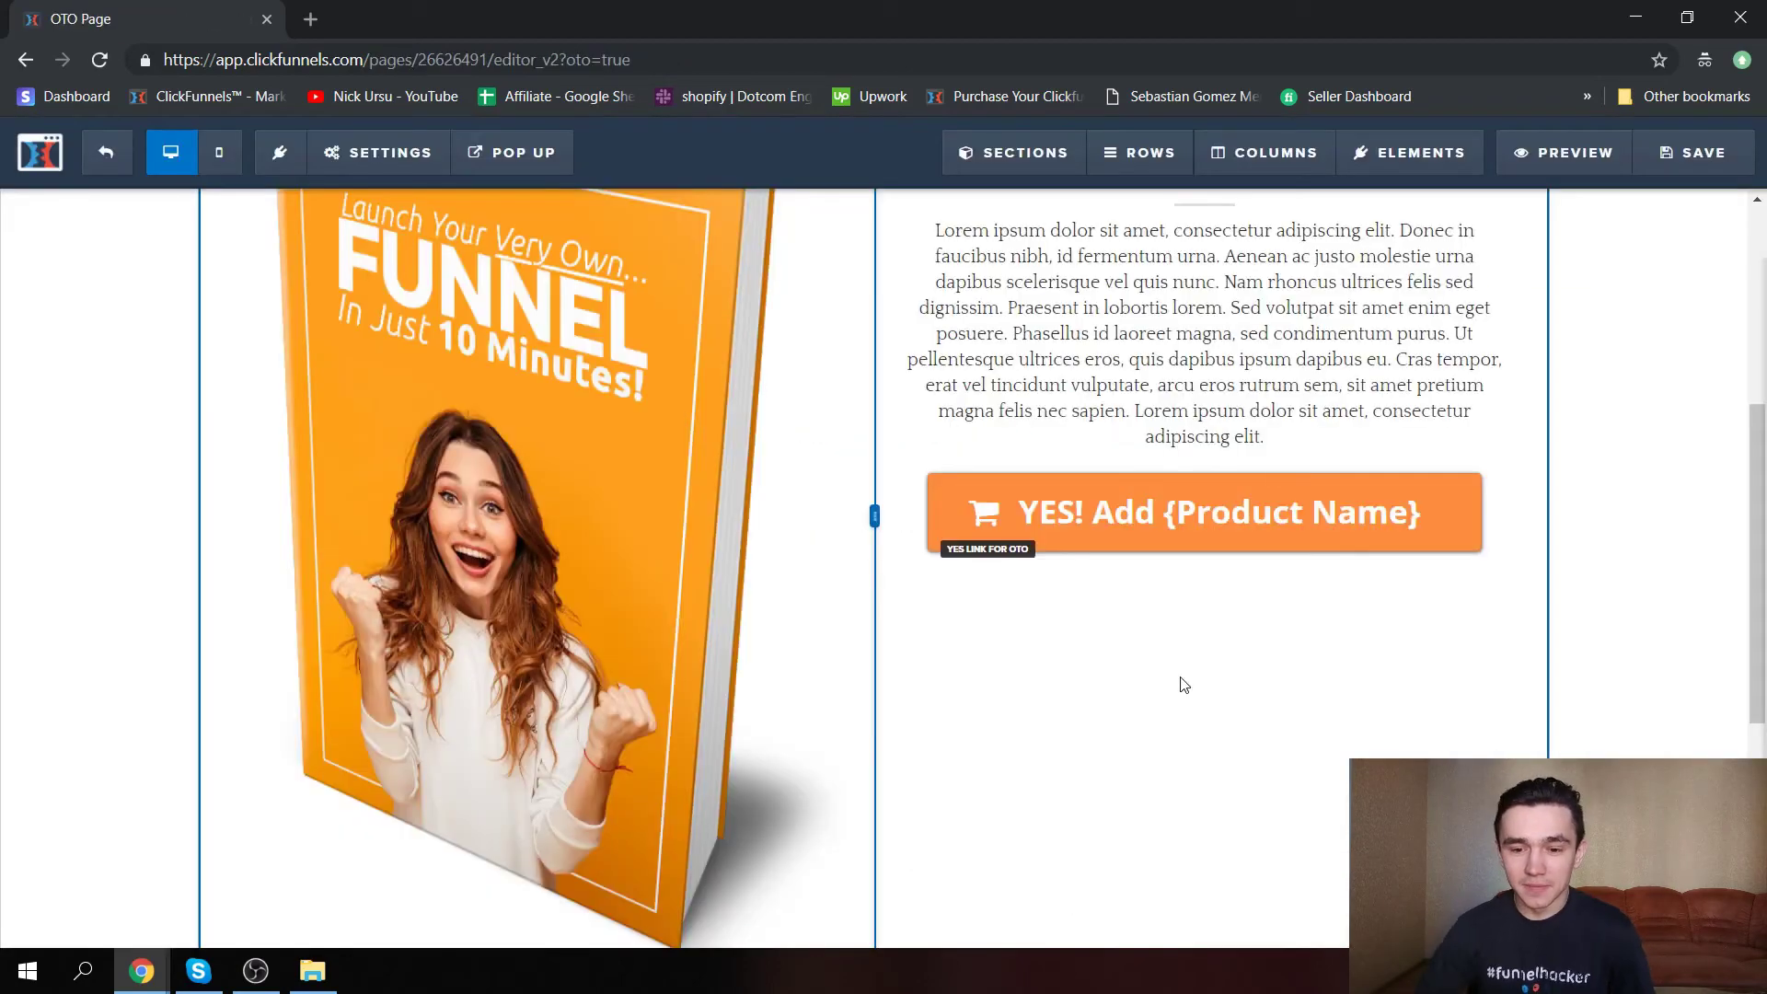
Look over the upsell page's offer layout in the editor, save the page and return to the funnel's steps.
scroll(1184, 682, up, 4)
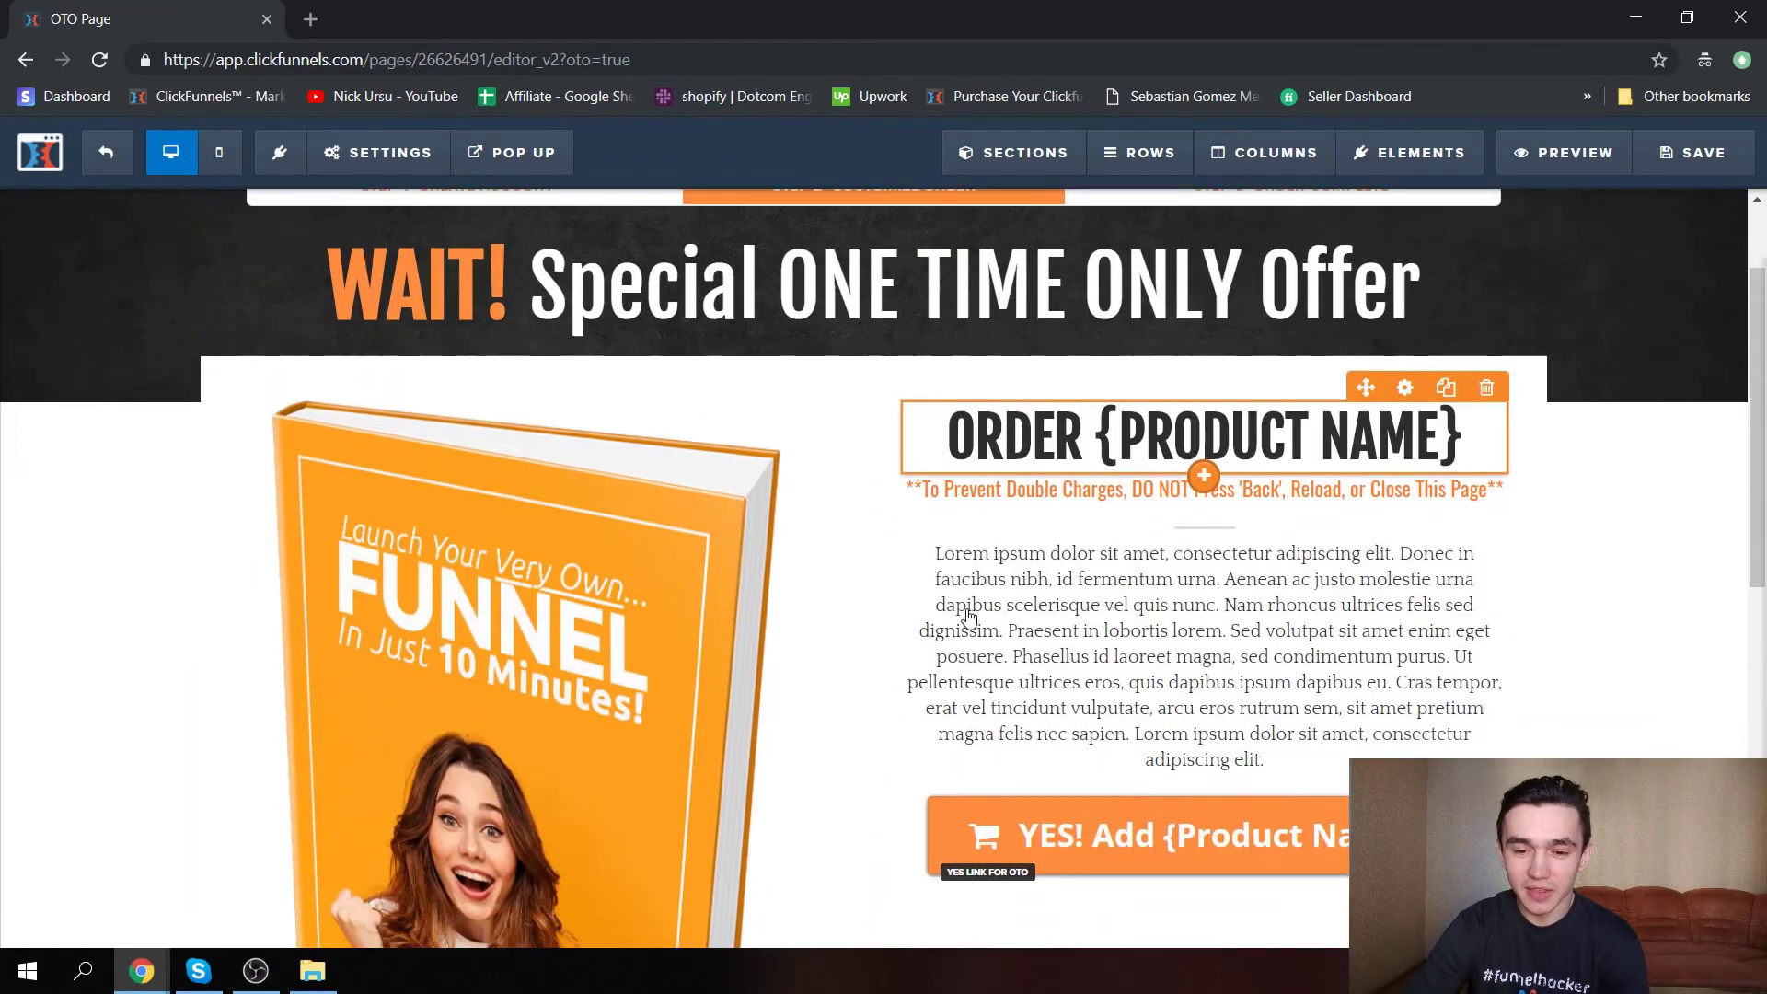
scroll(969, 617, up, 1)
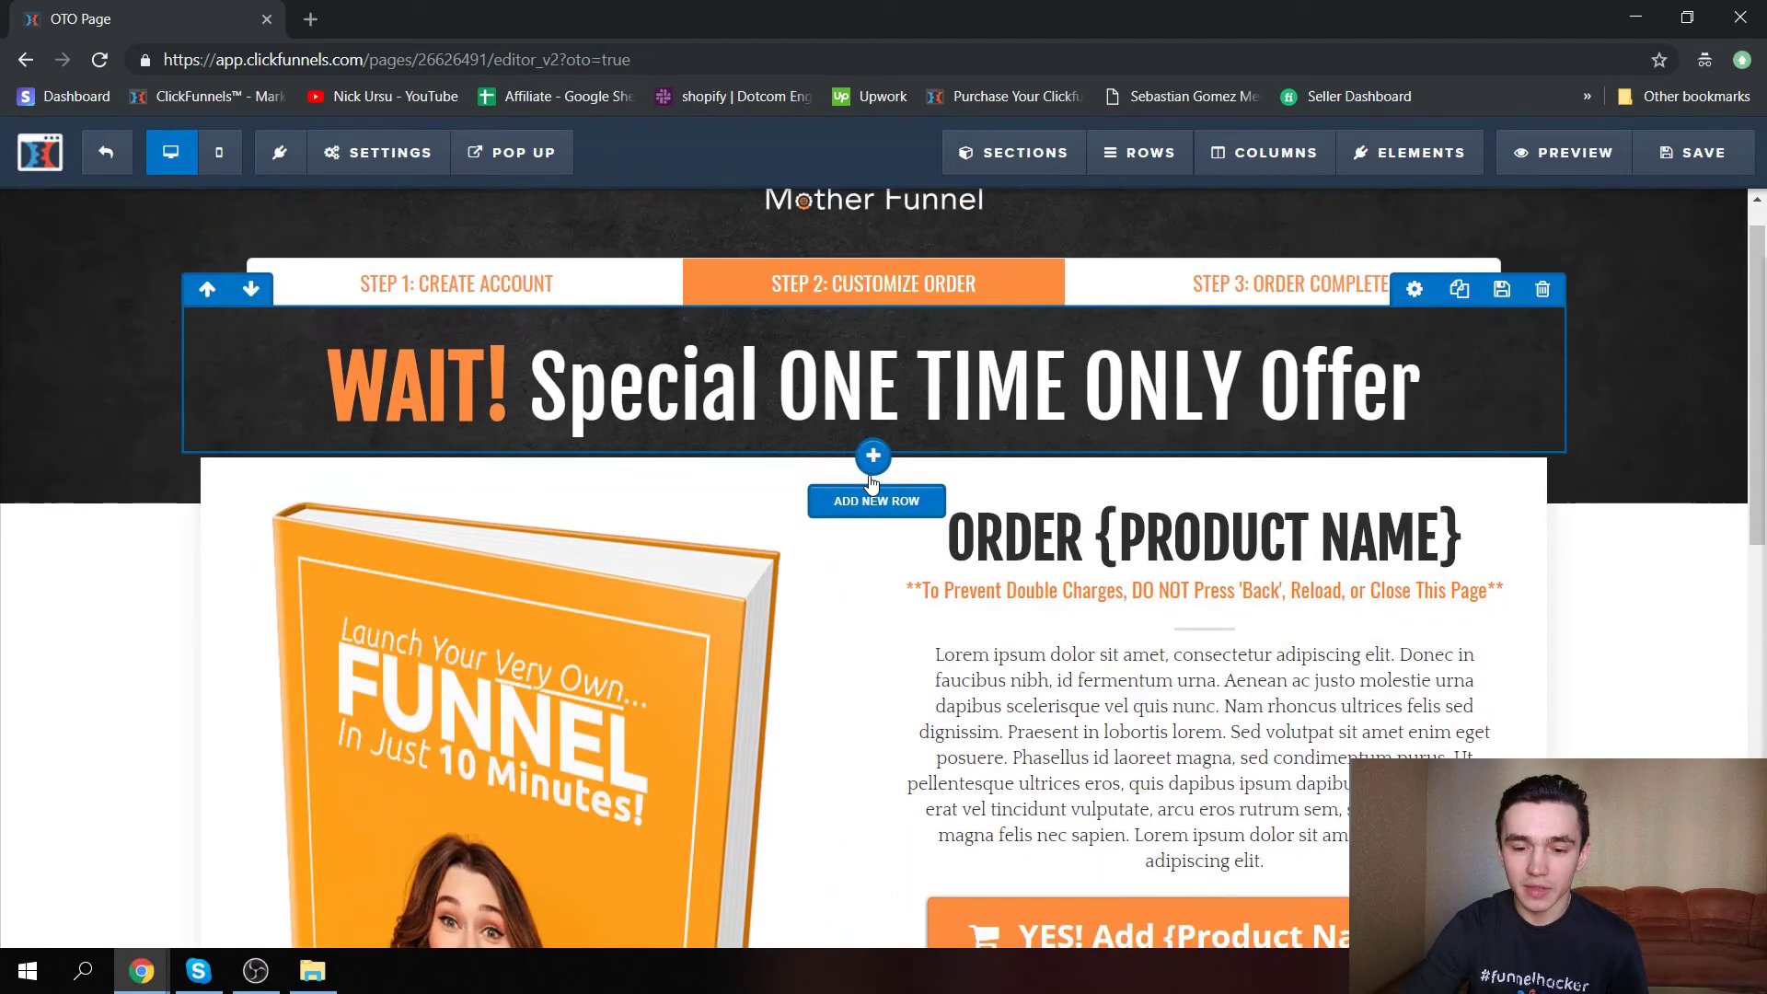
scroll(700, 368, down, 2)
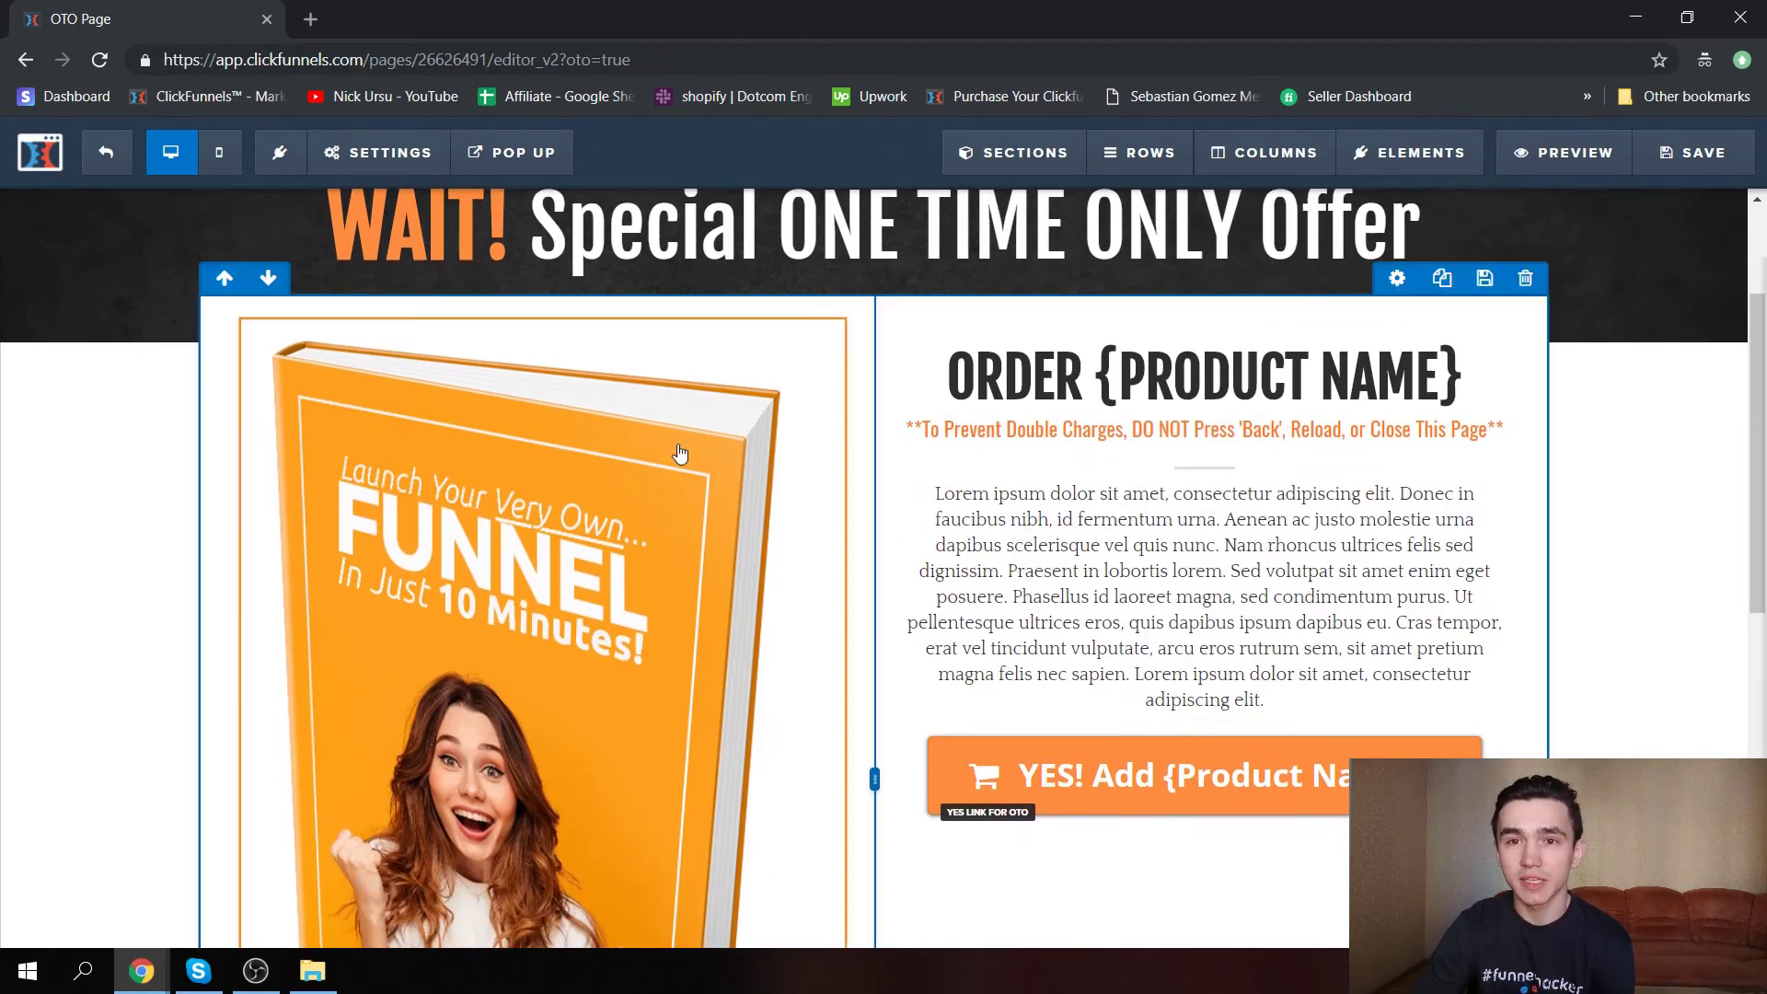
scroll(680, 549, down, 1)
scroll(860, 498, up, 1)
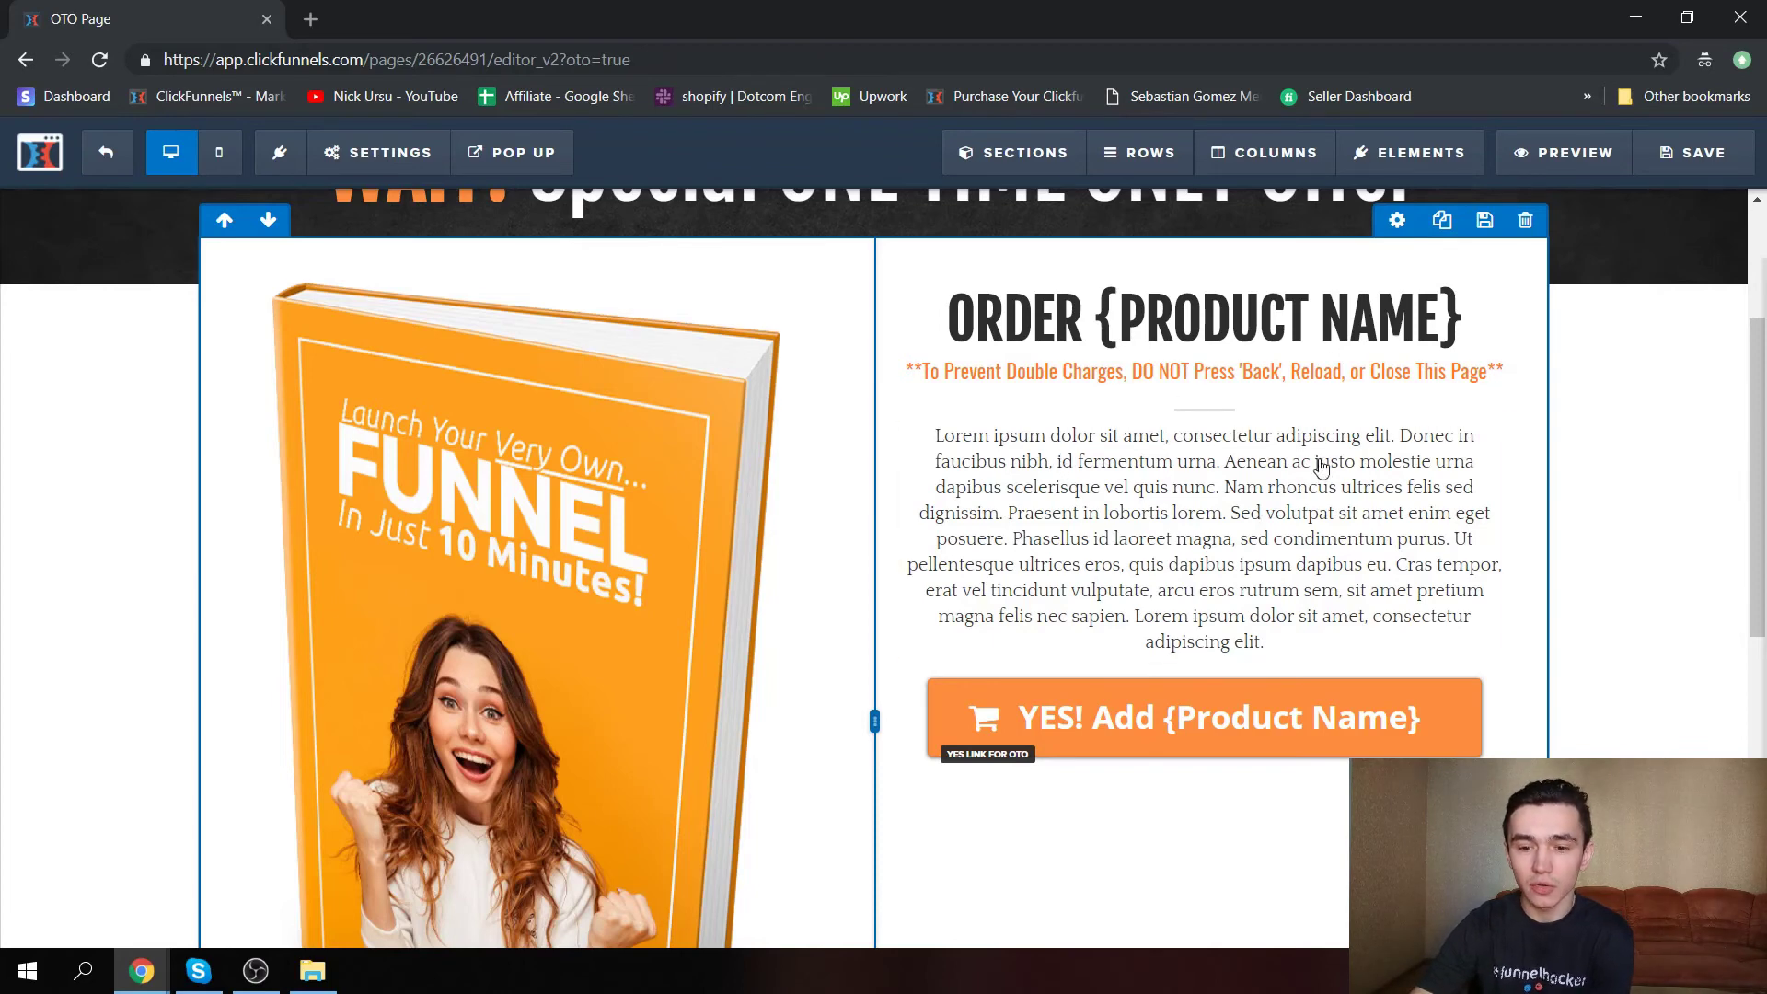
scroll(1621, 367, up, 3)
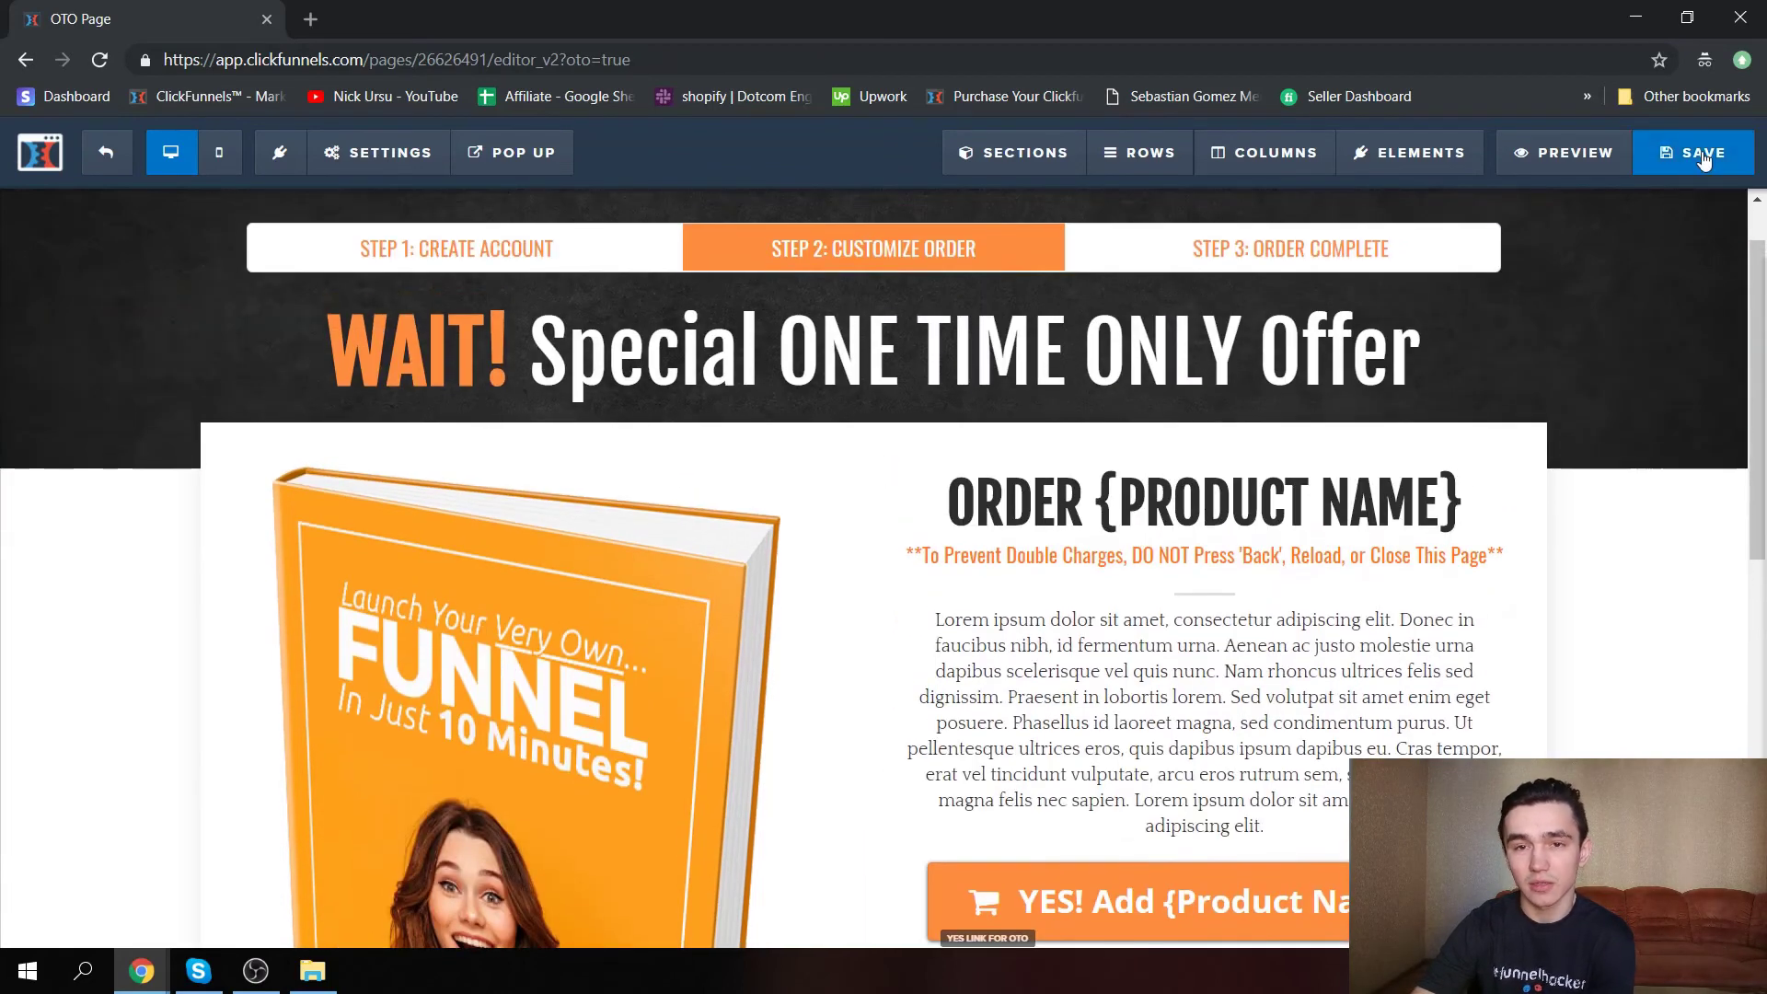
click(1703, 158)
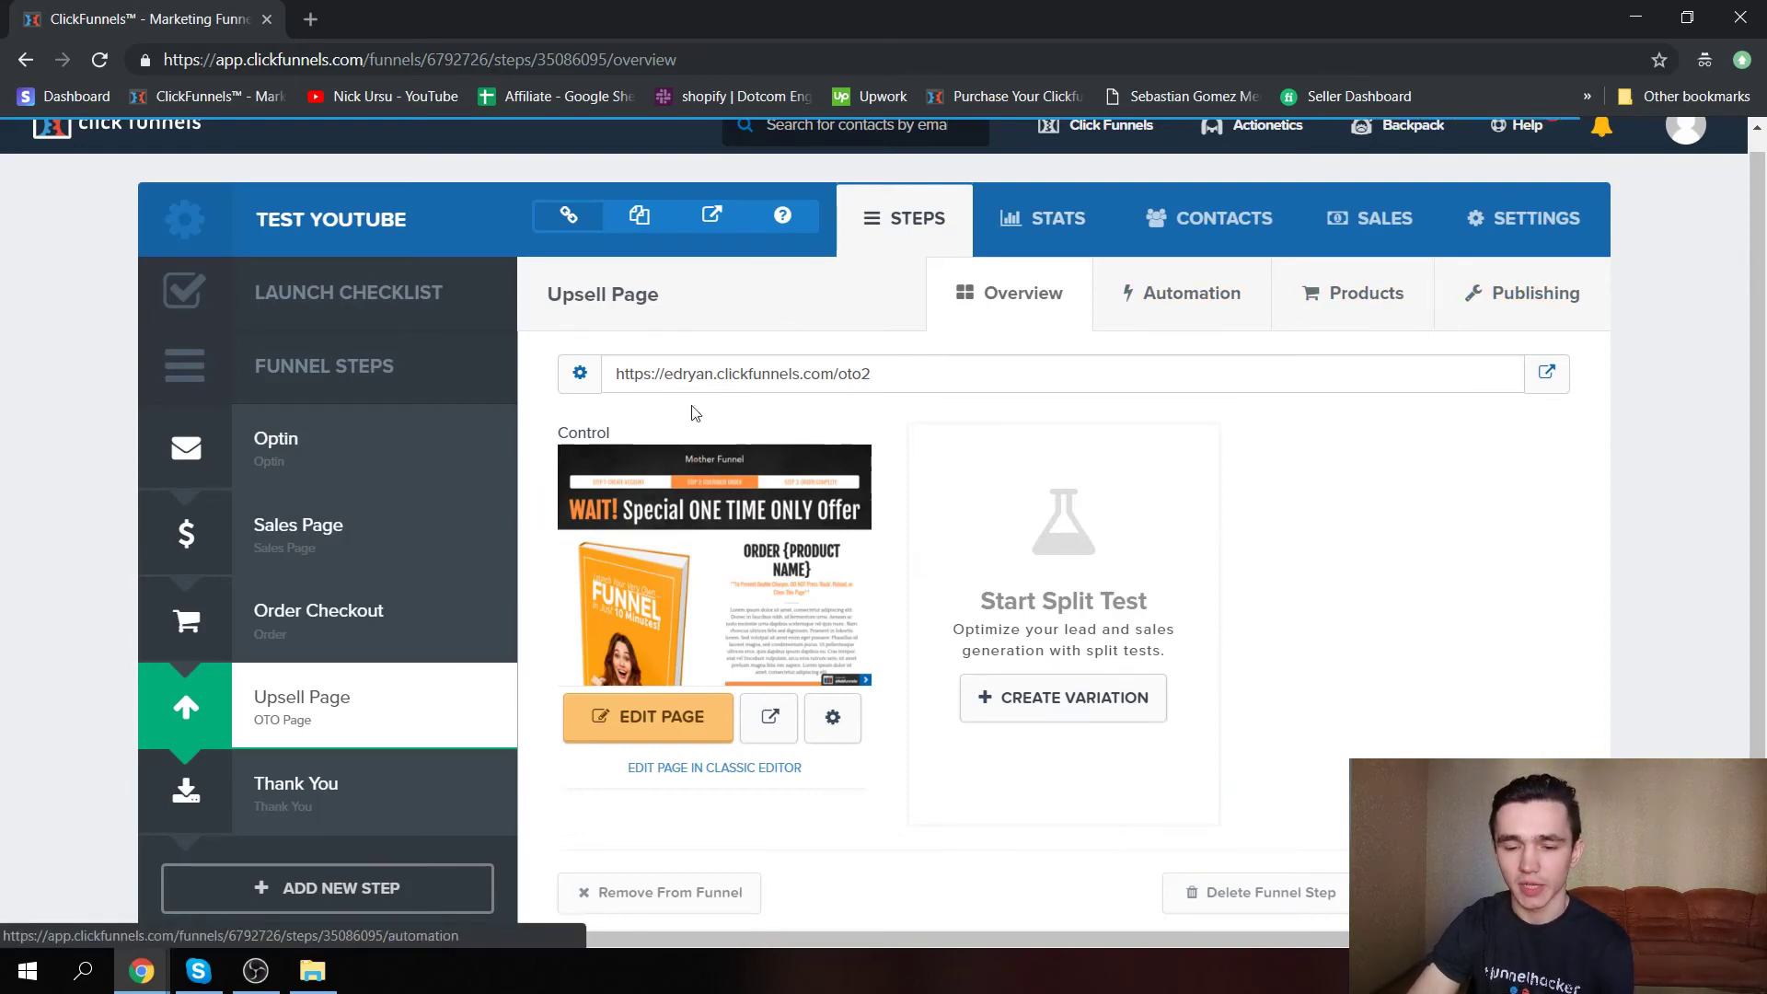
scroll(692, 405, up, 1)
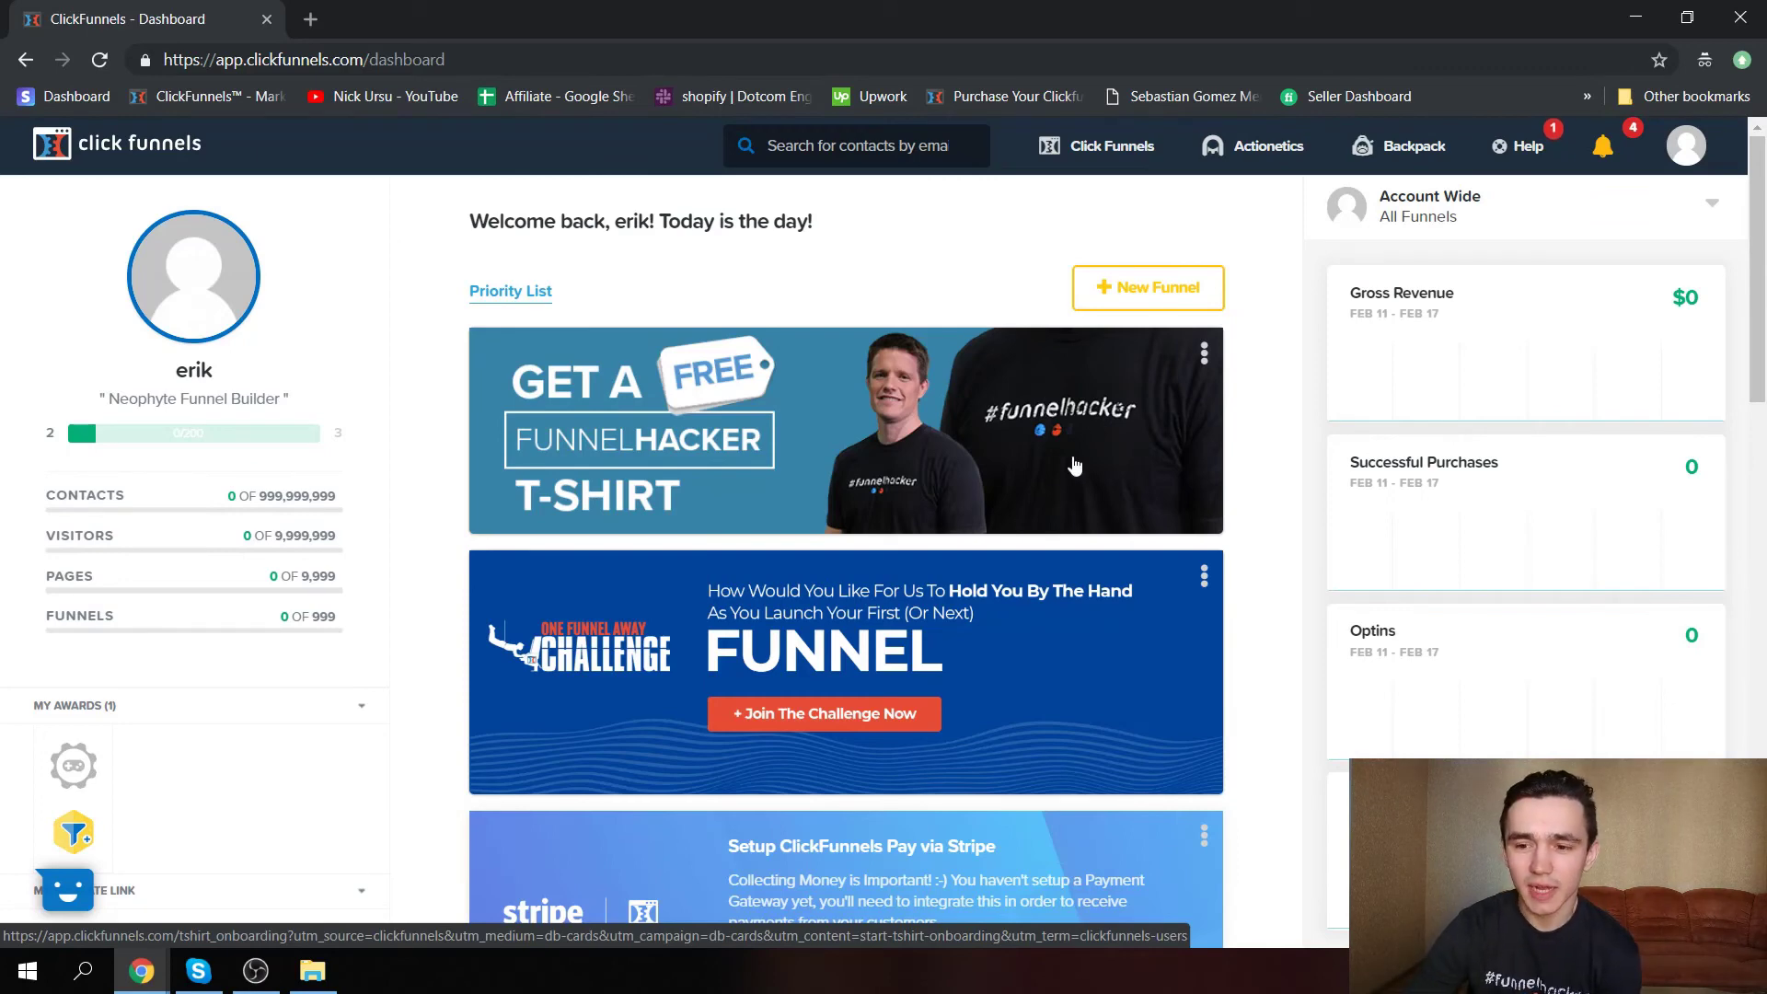
Open the account's domain settings and examine the auto-renew entry of the listed domain.
click(1685, 150)
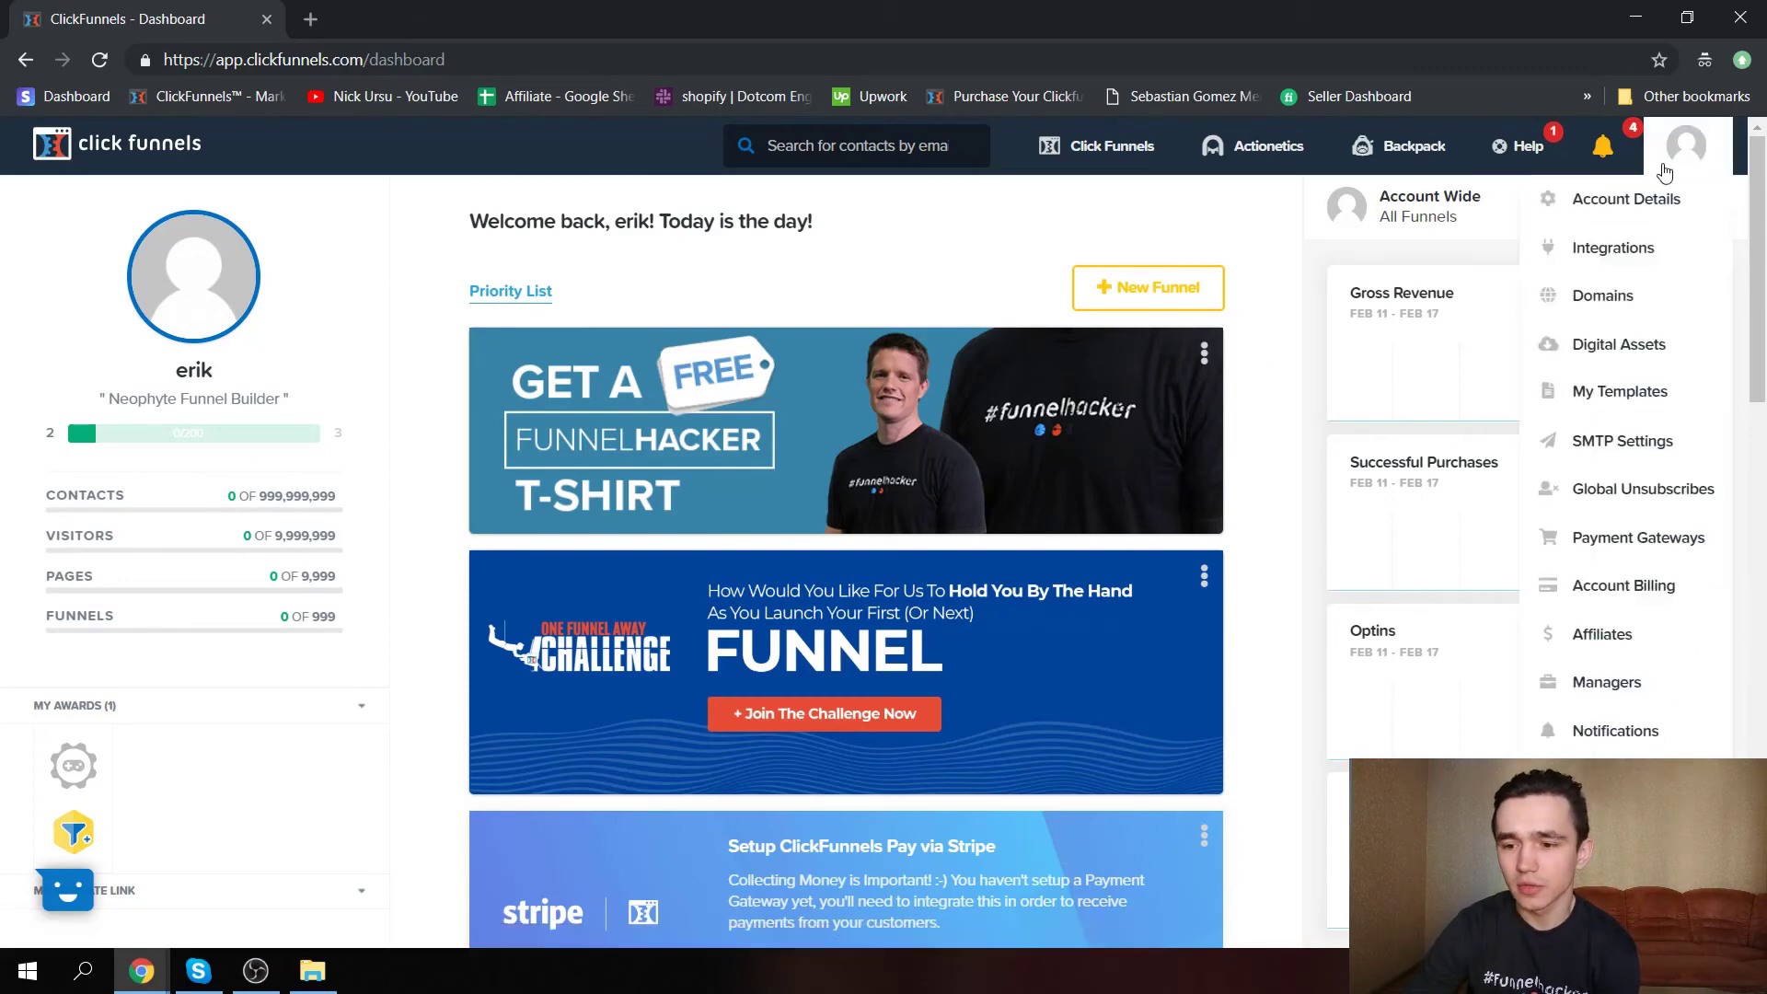
click(1636, 292)
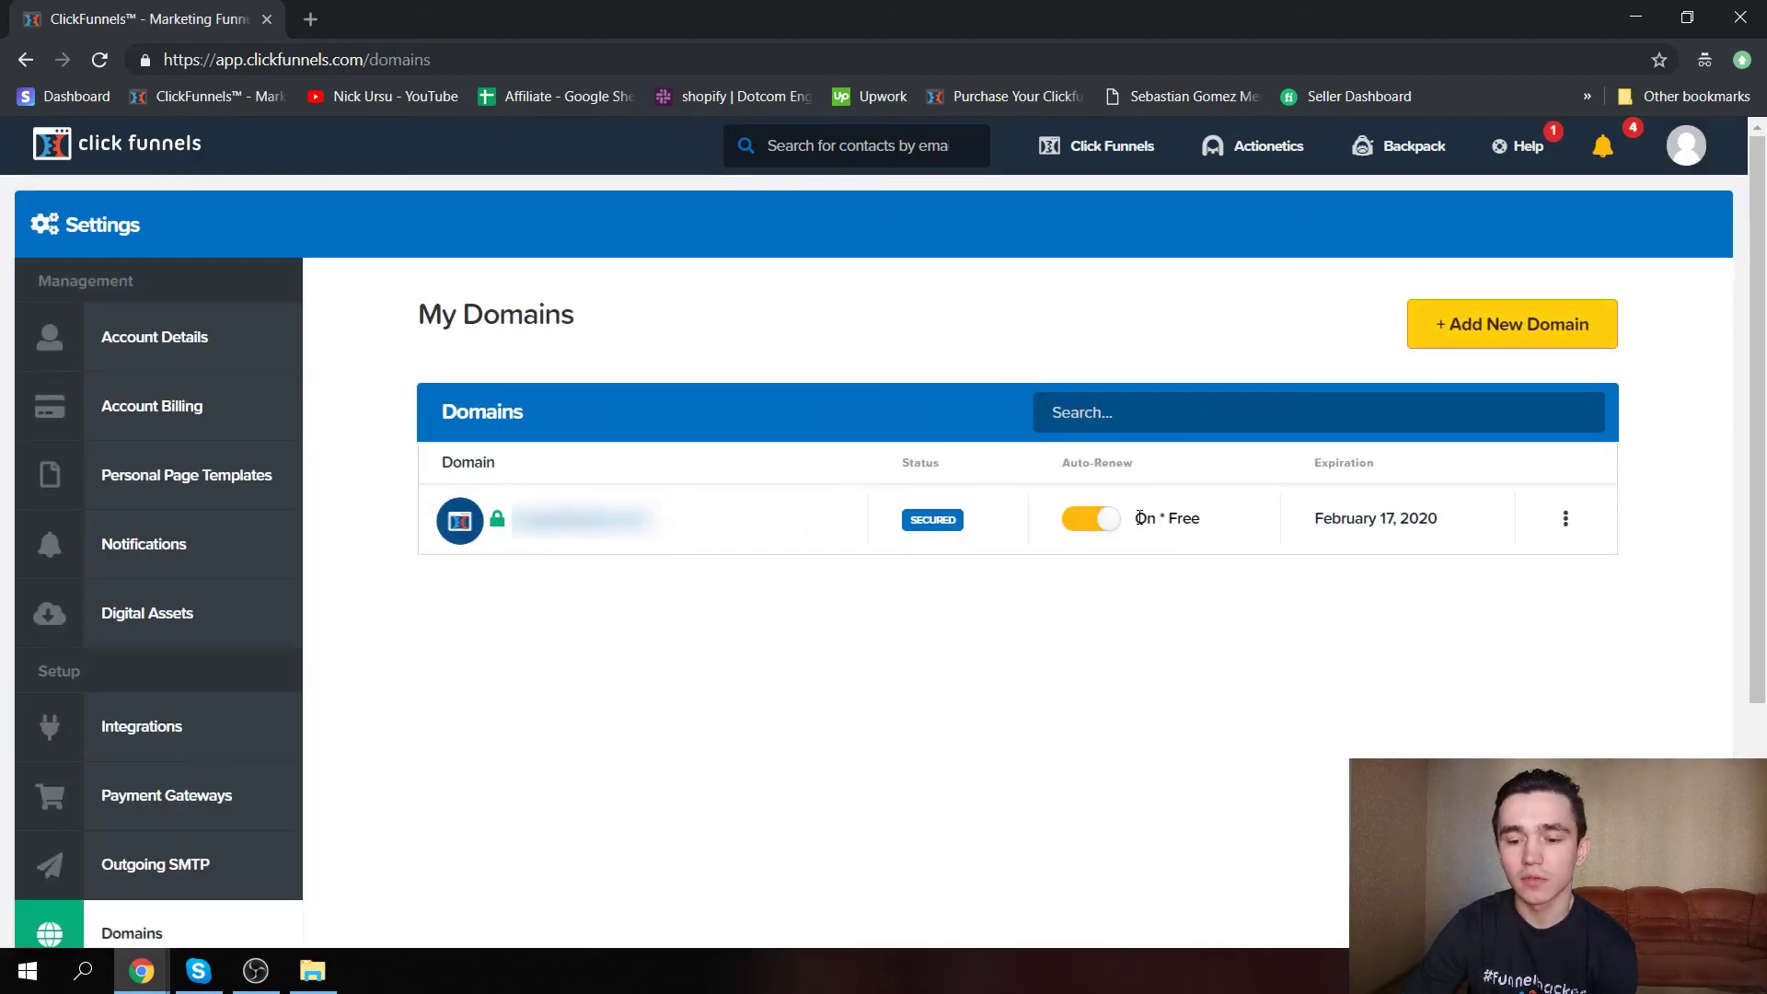
drag(1136, 522, 1204, 521)
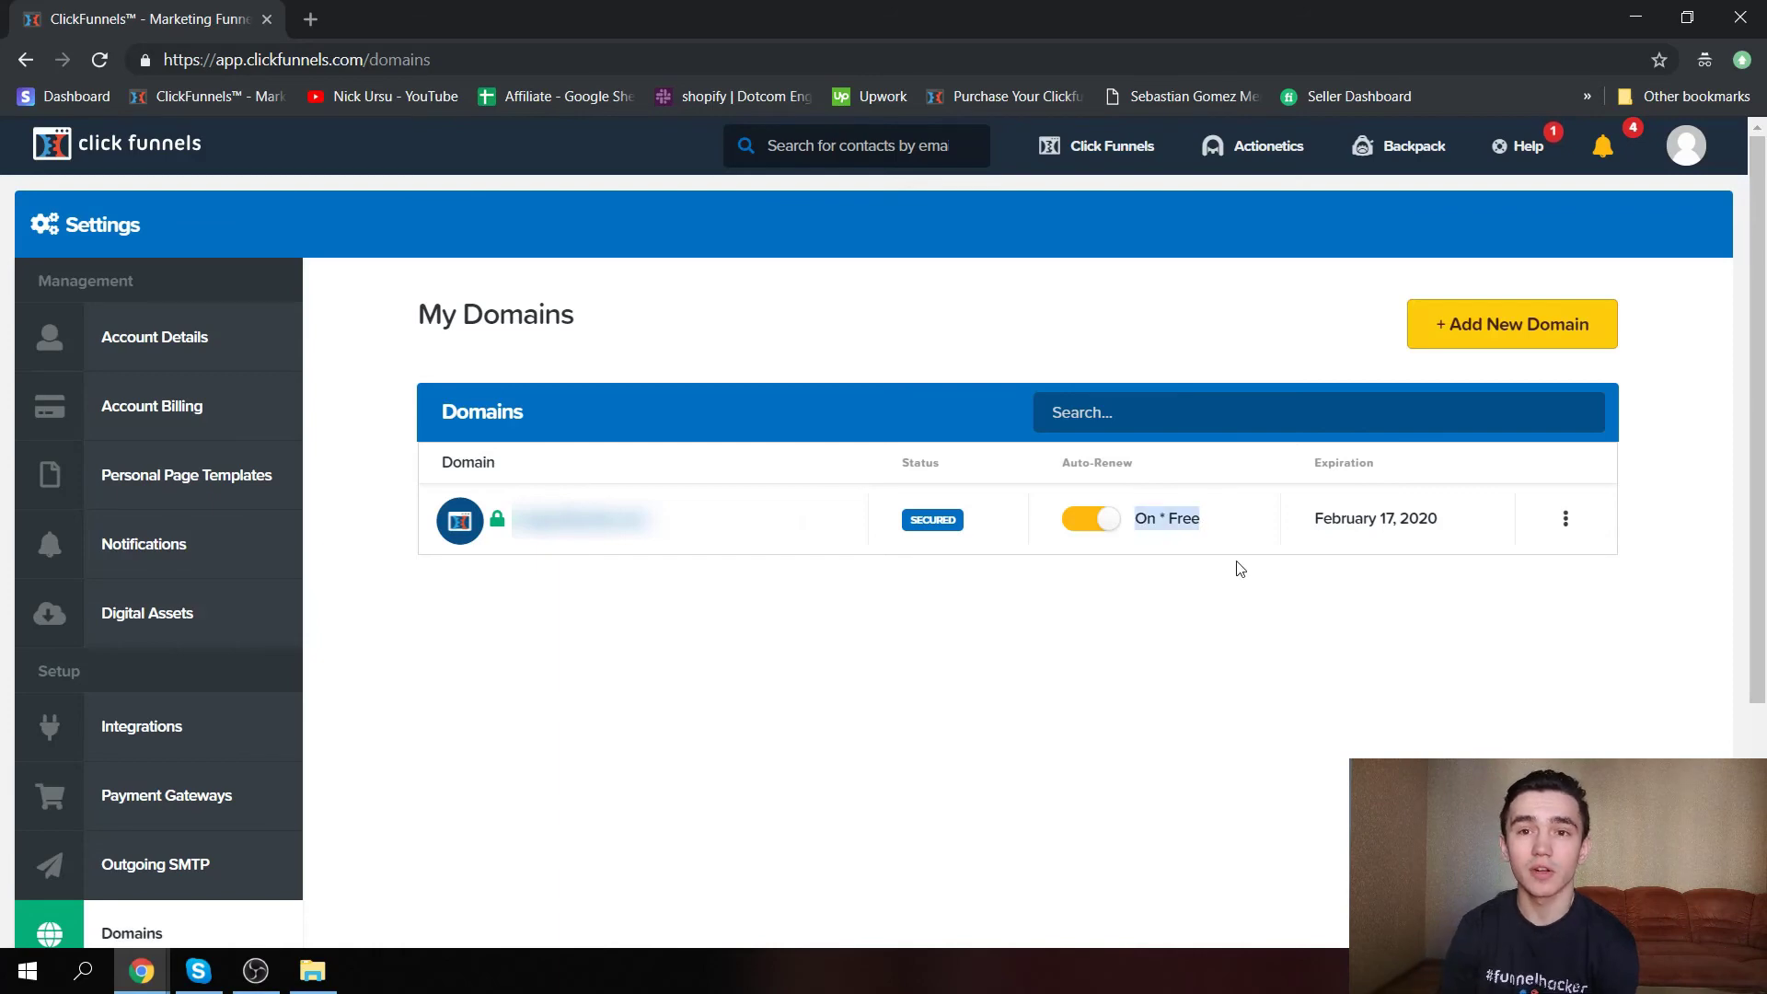